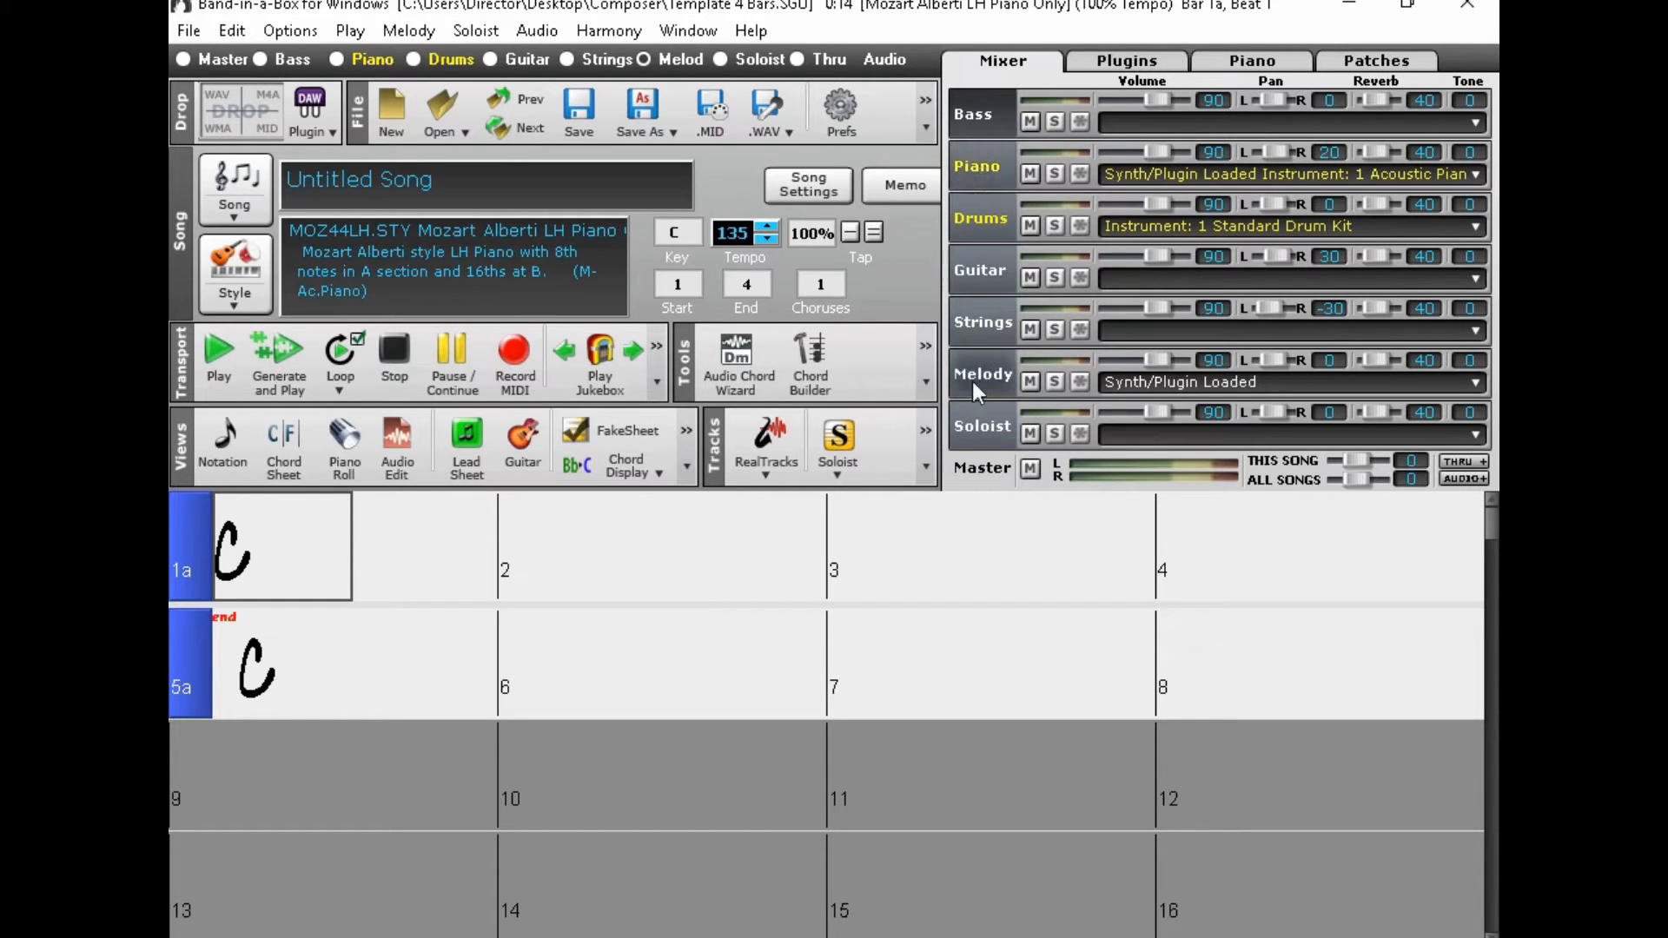
Step: Inspect the EastWest play_VST plugin loaded on the Piano track and test its piano sound
{"action": "left_click", "coordinate": [1123, 61]}
{"action": "double_click", "coordinate": [1131, 153]}
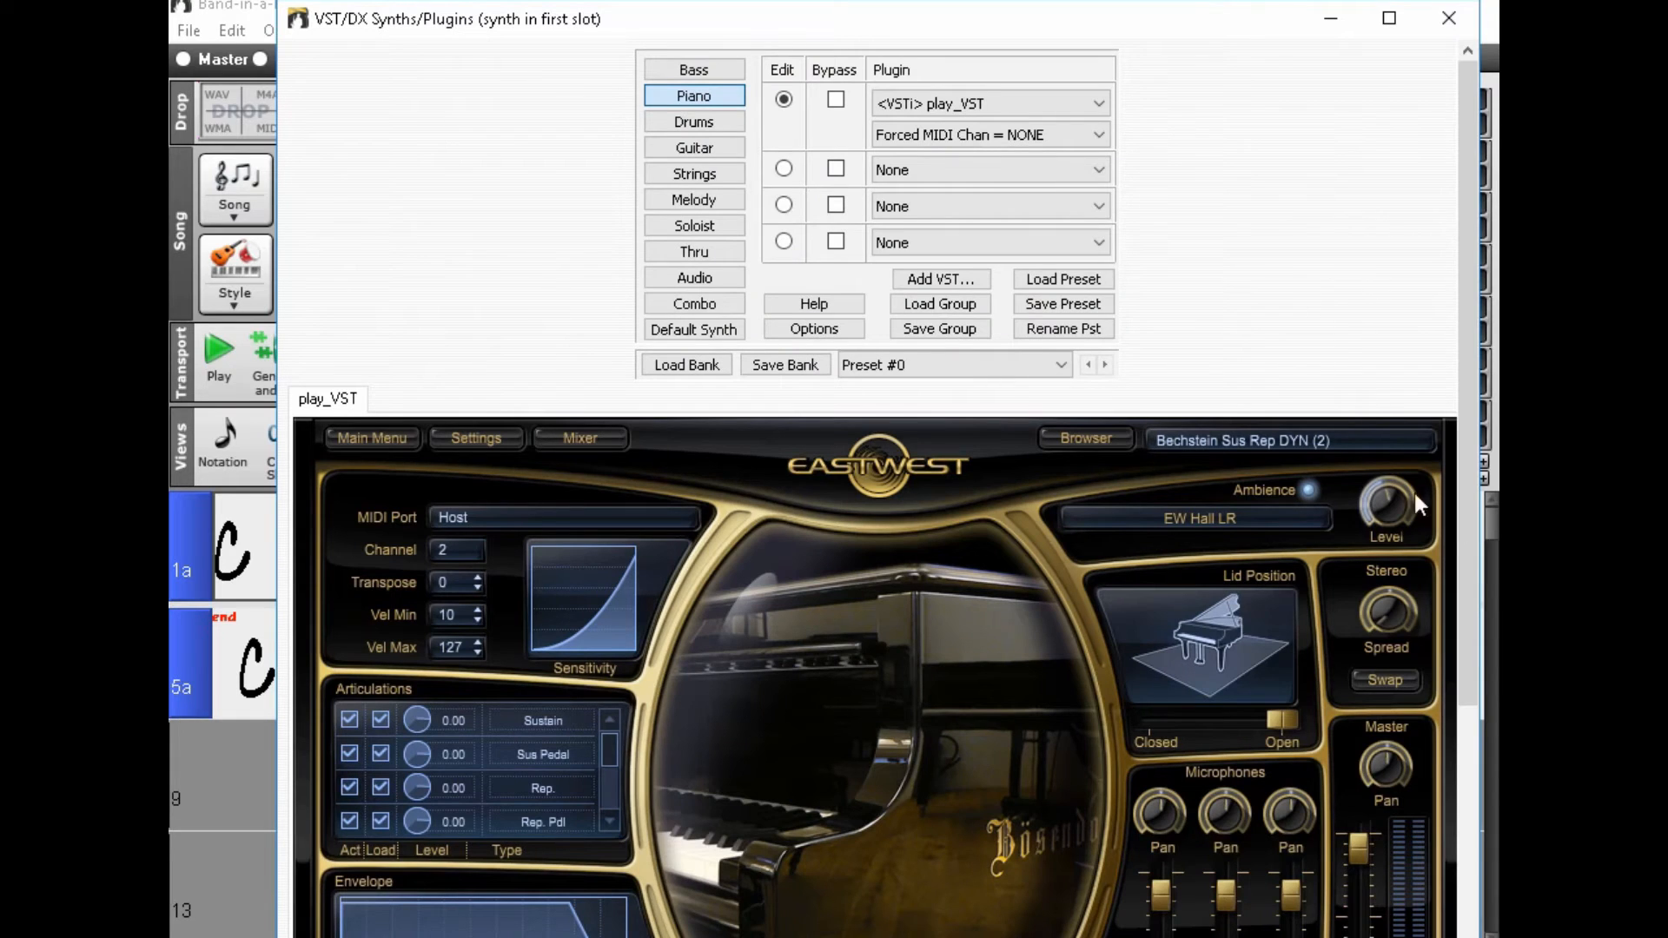
{"action": "scroll", "coordinate": [1446, 885], "scroll_direction": "down", "scroll_amount": 4}
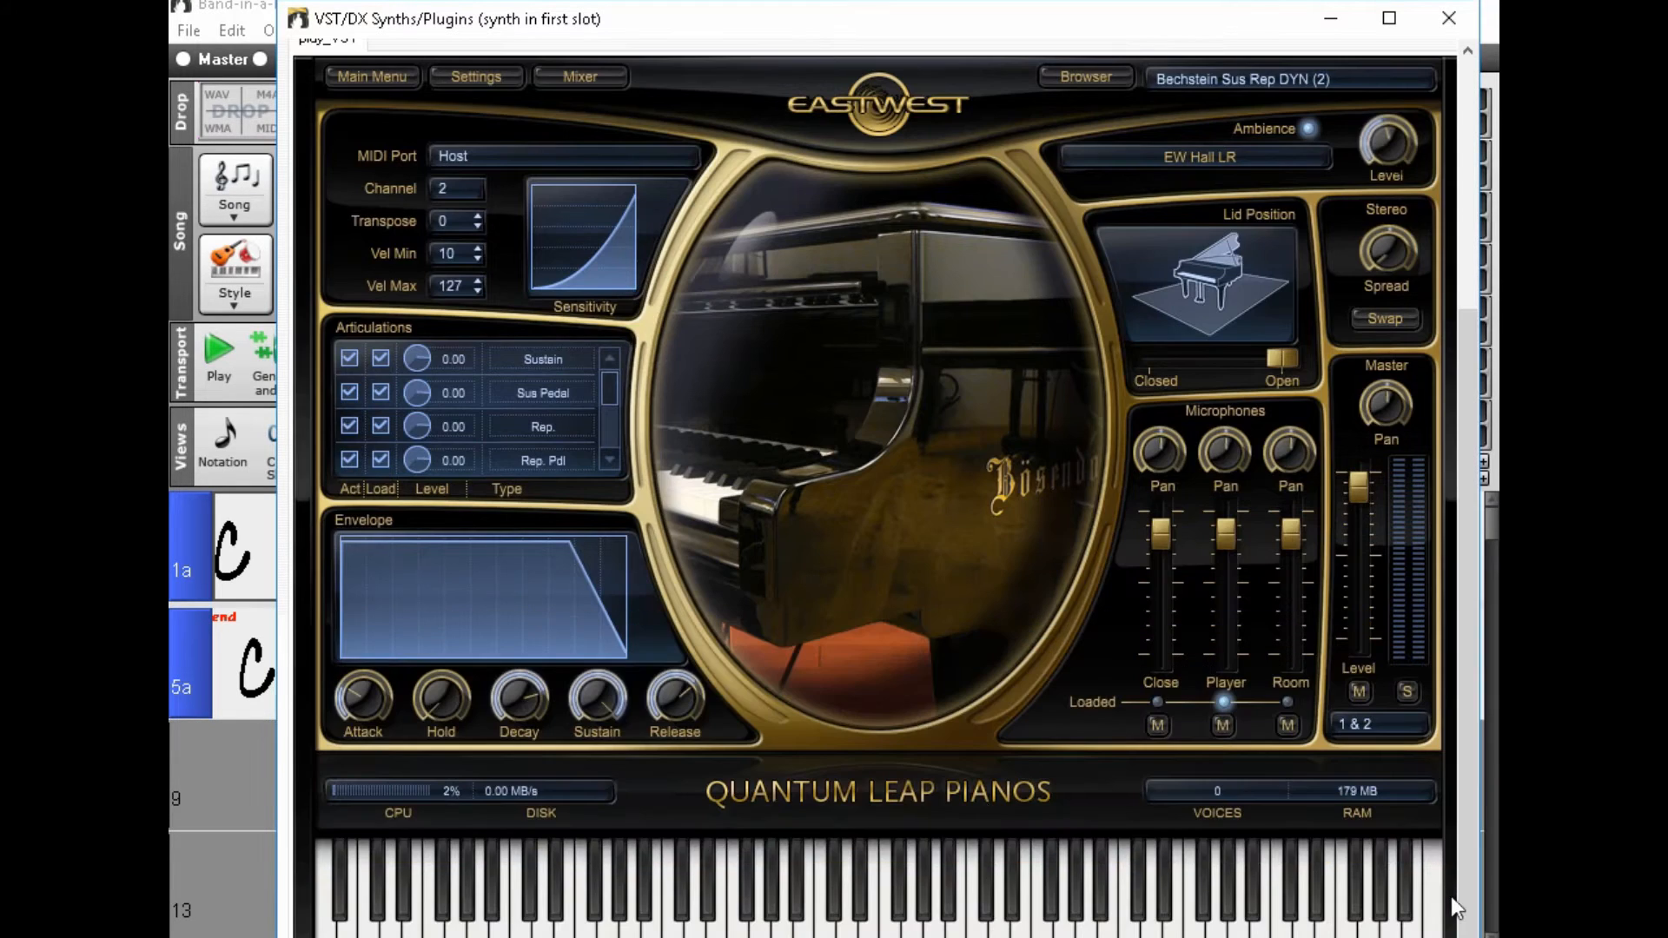
{"action": "left_click", "coordinate": [793, 883]}
{"action": "left_click", "coordinate": [1450, 18]}
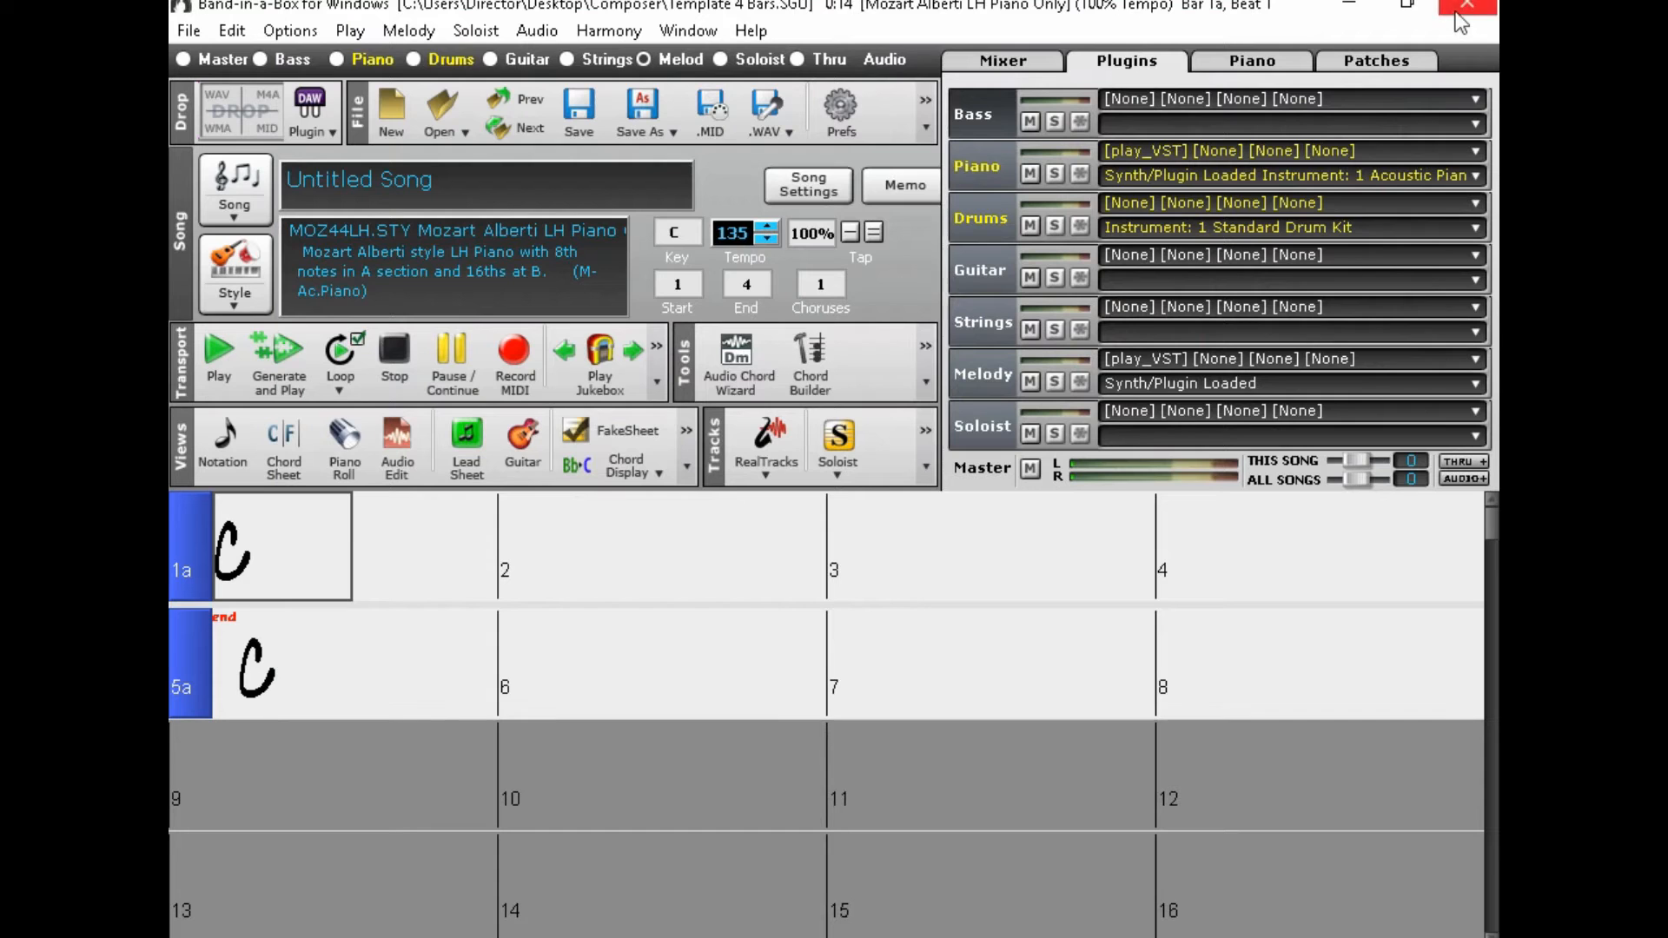
Step: Inspect the play_VST plugin loaded on the Melody track, checking its piano interface
{"action": "left_click", "coordinate": [1154, 356]}
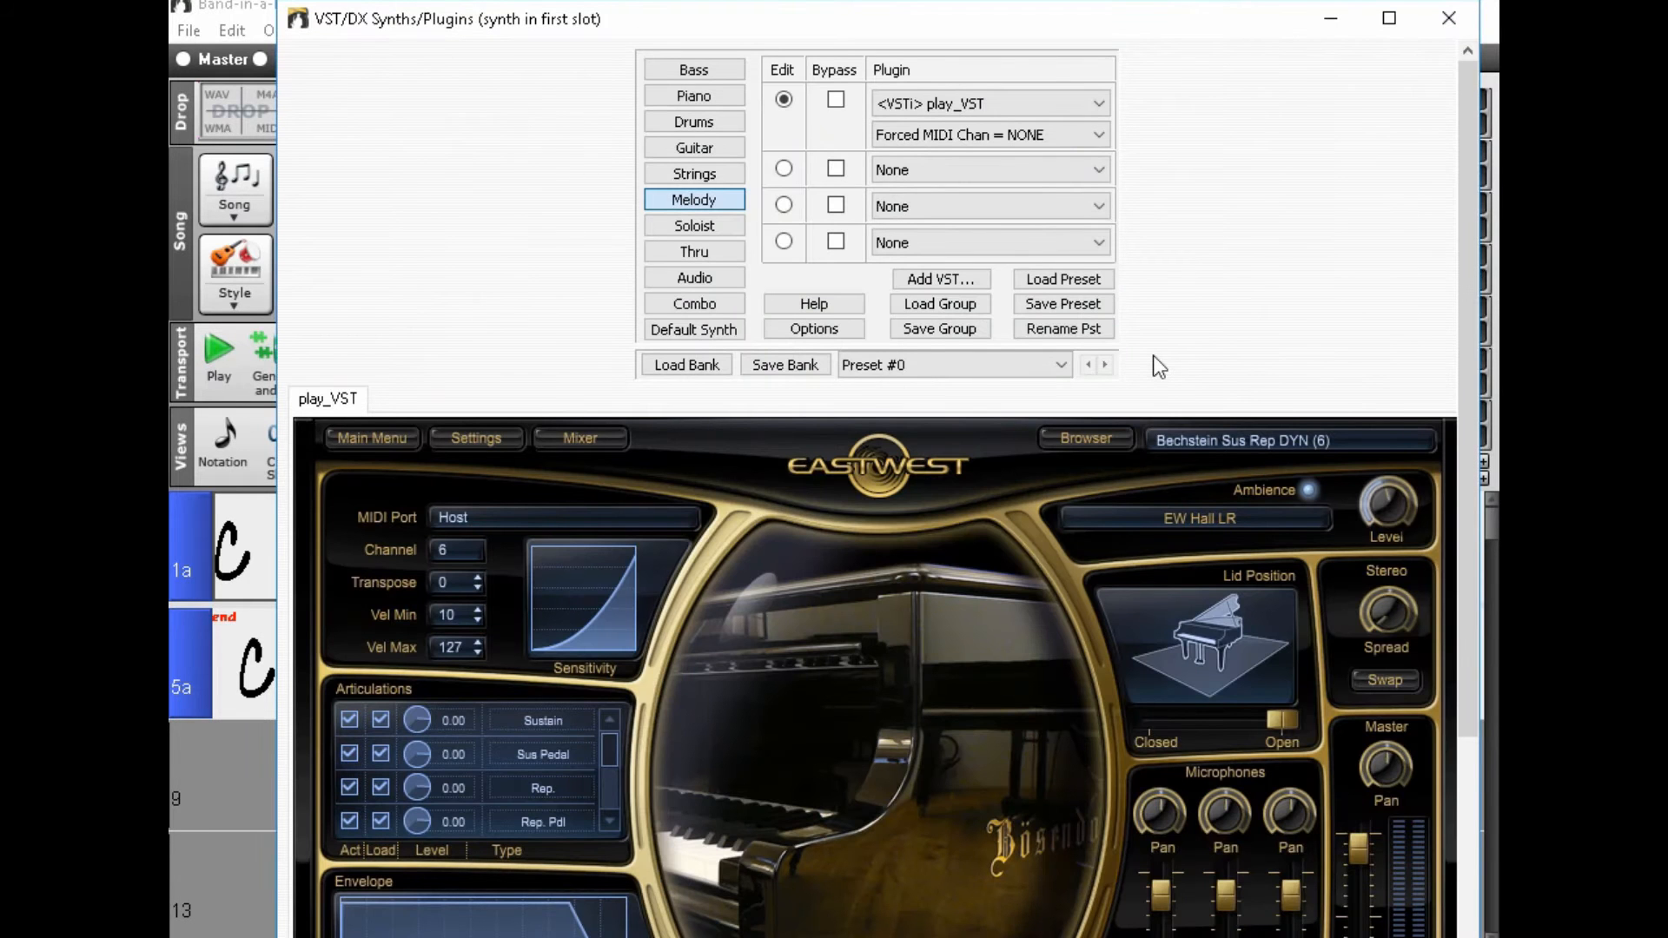
{"action": "left_click_drag", "start_coordinate": [1471, 471], "coordinate": [1472, 665]}
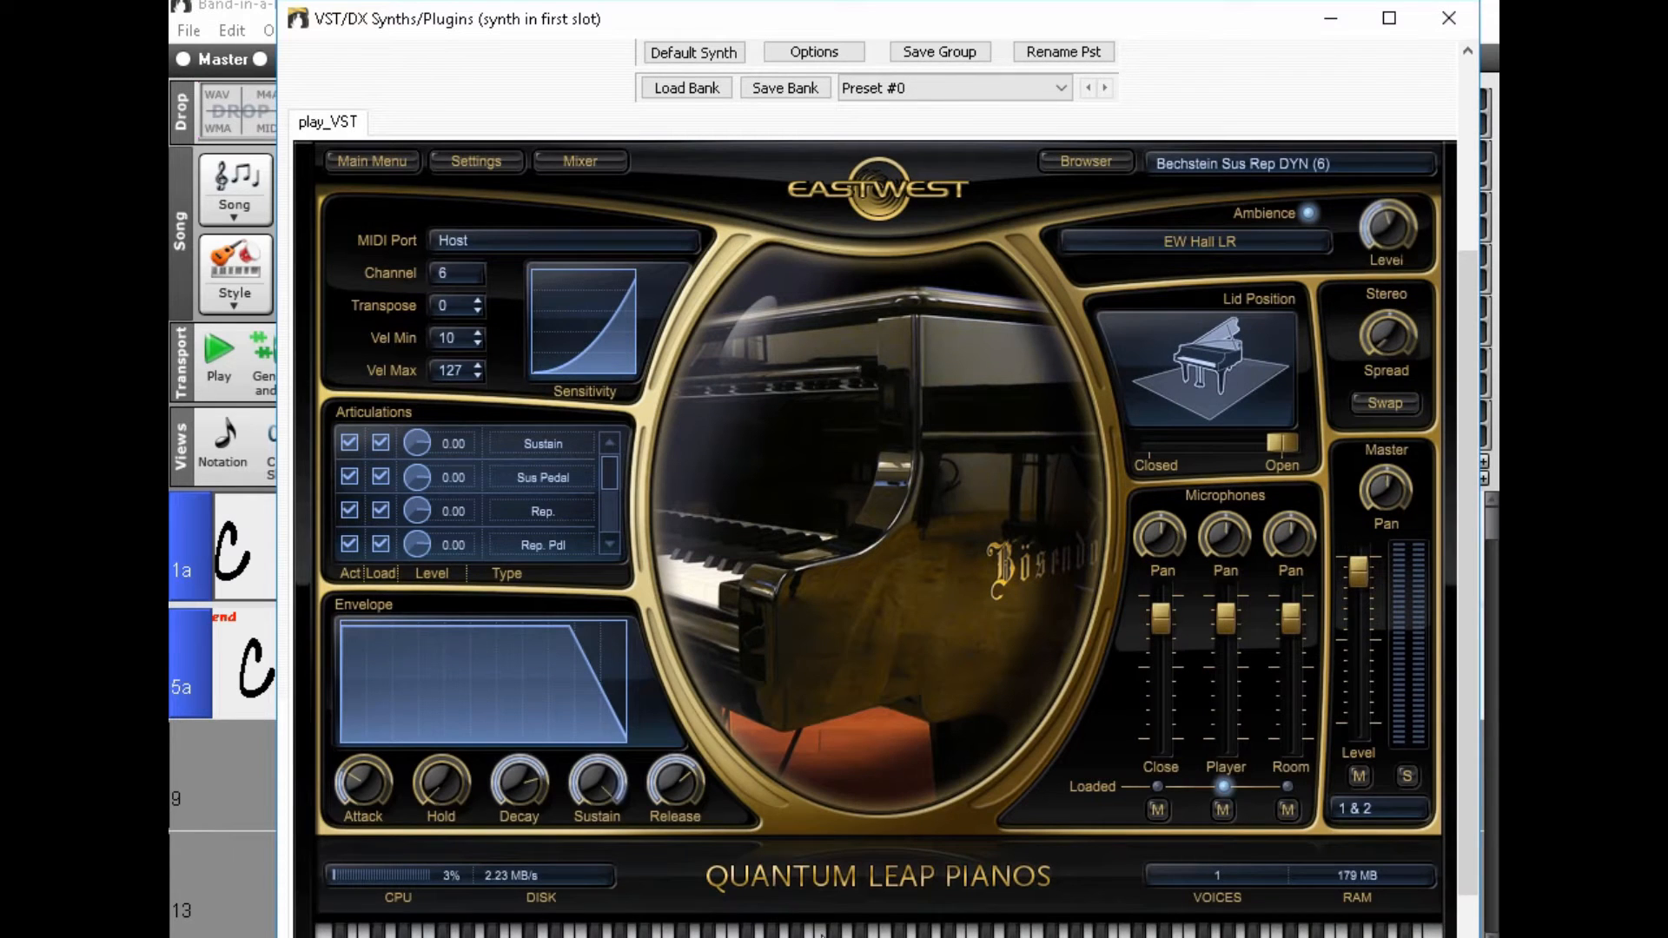
{"action": "left_click", "coordinate": [1448, 17]}
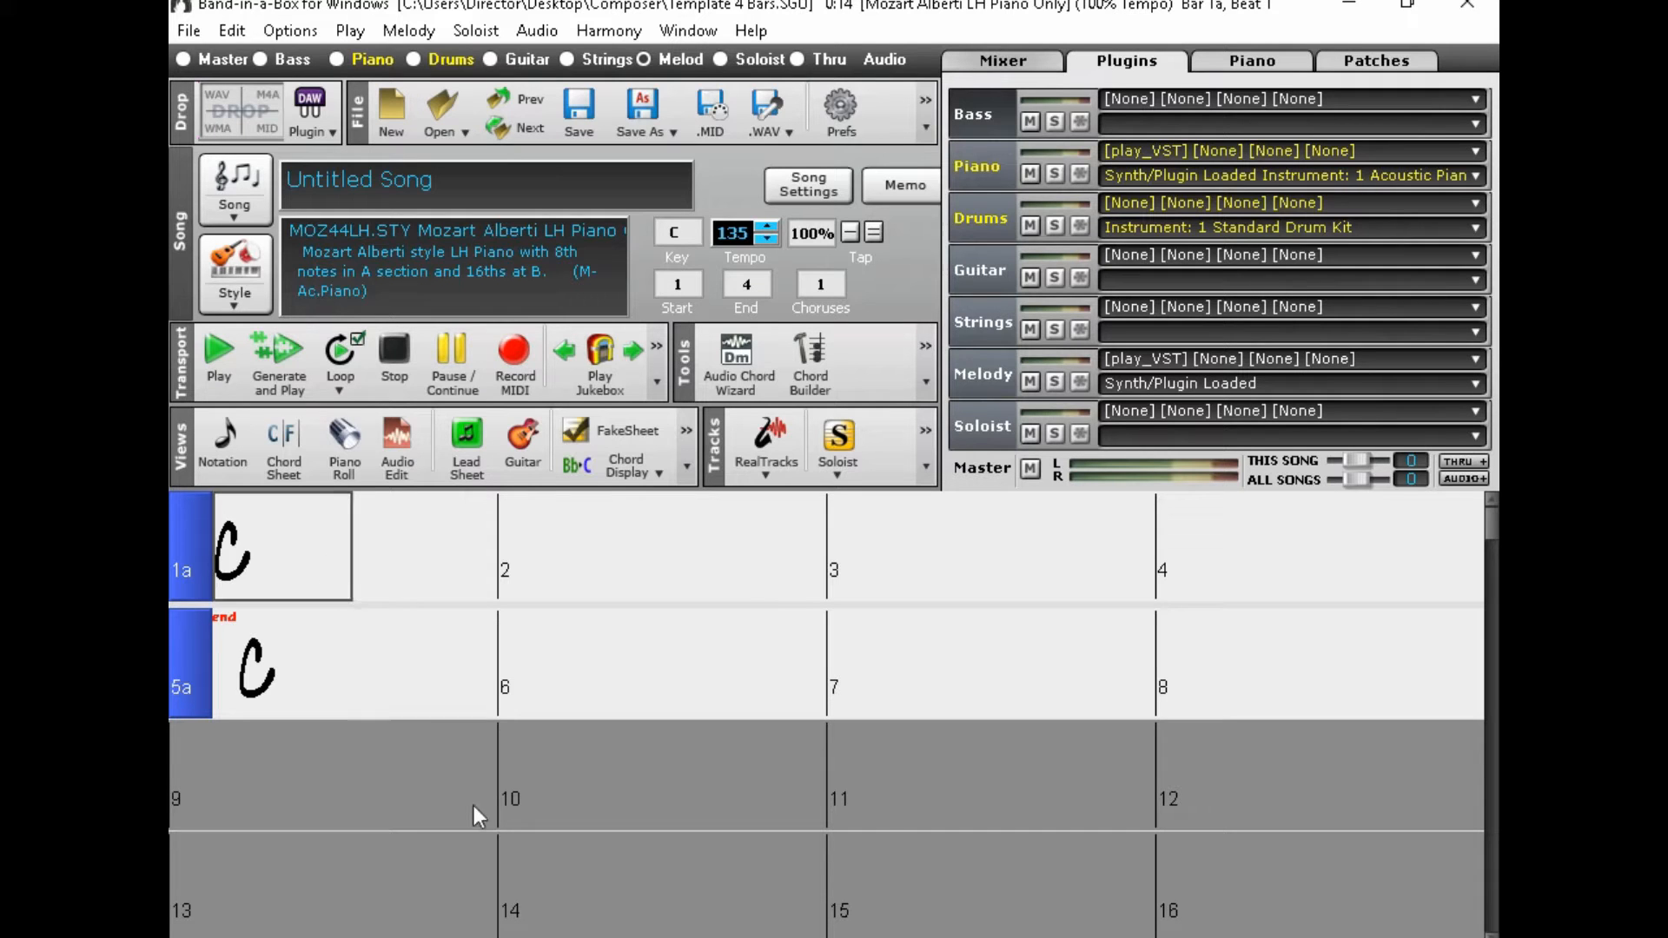
Step: Switch to The Pyctus Melody Sketch Pad and set its tempo to 135
{"action": "left_click", "coordinate": [581, 936]}
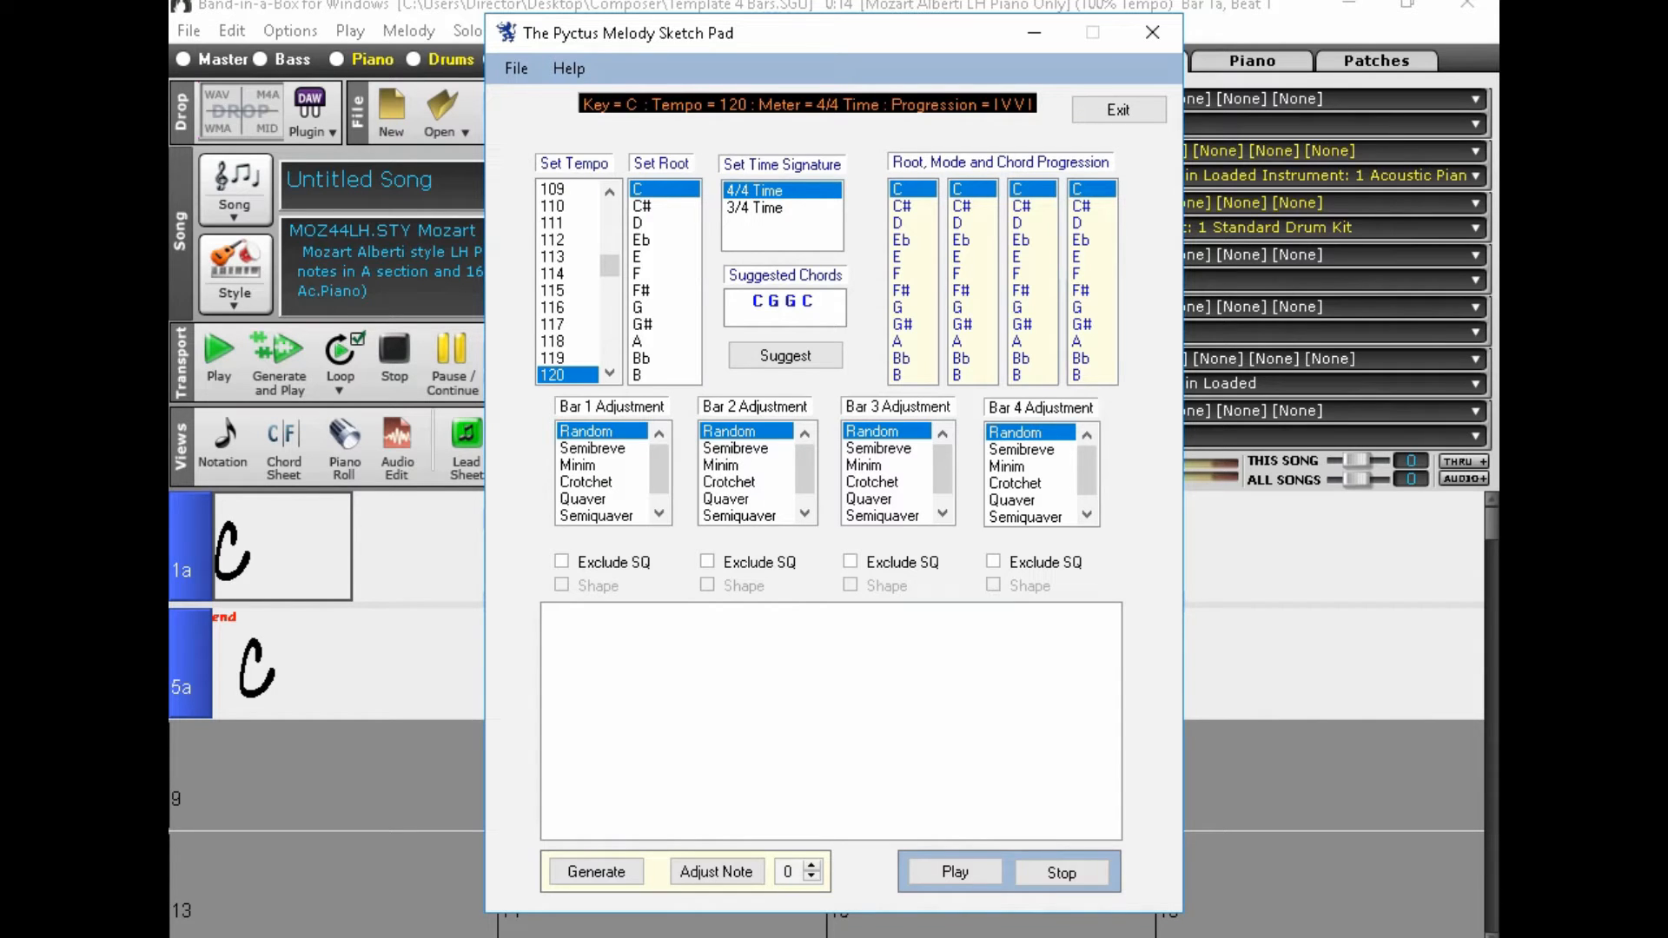
{"action": "left_click_drag", "start_coordinate": [669, 32], "coordinate": [995, 44]}
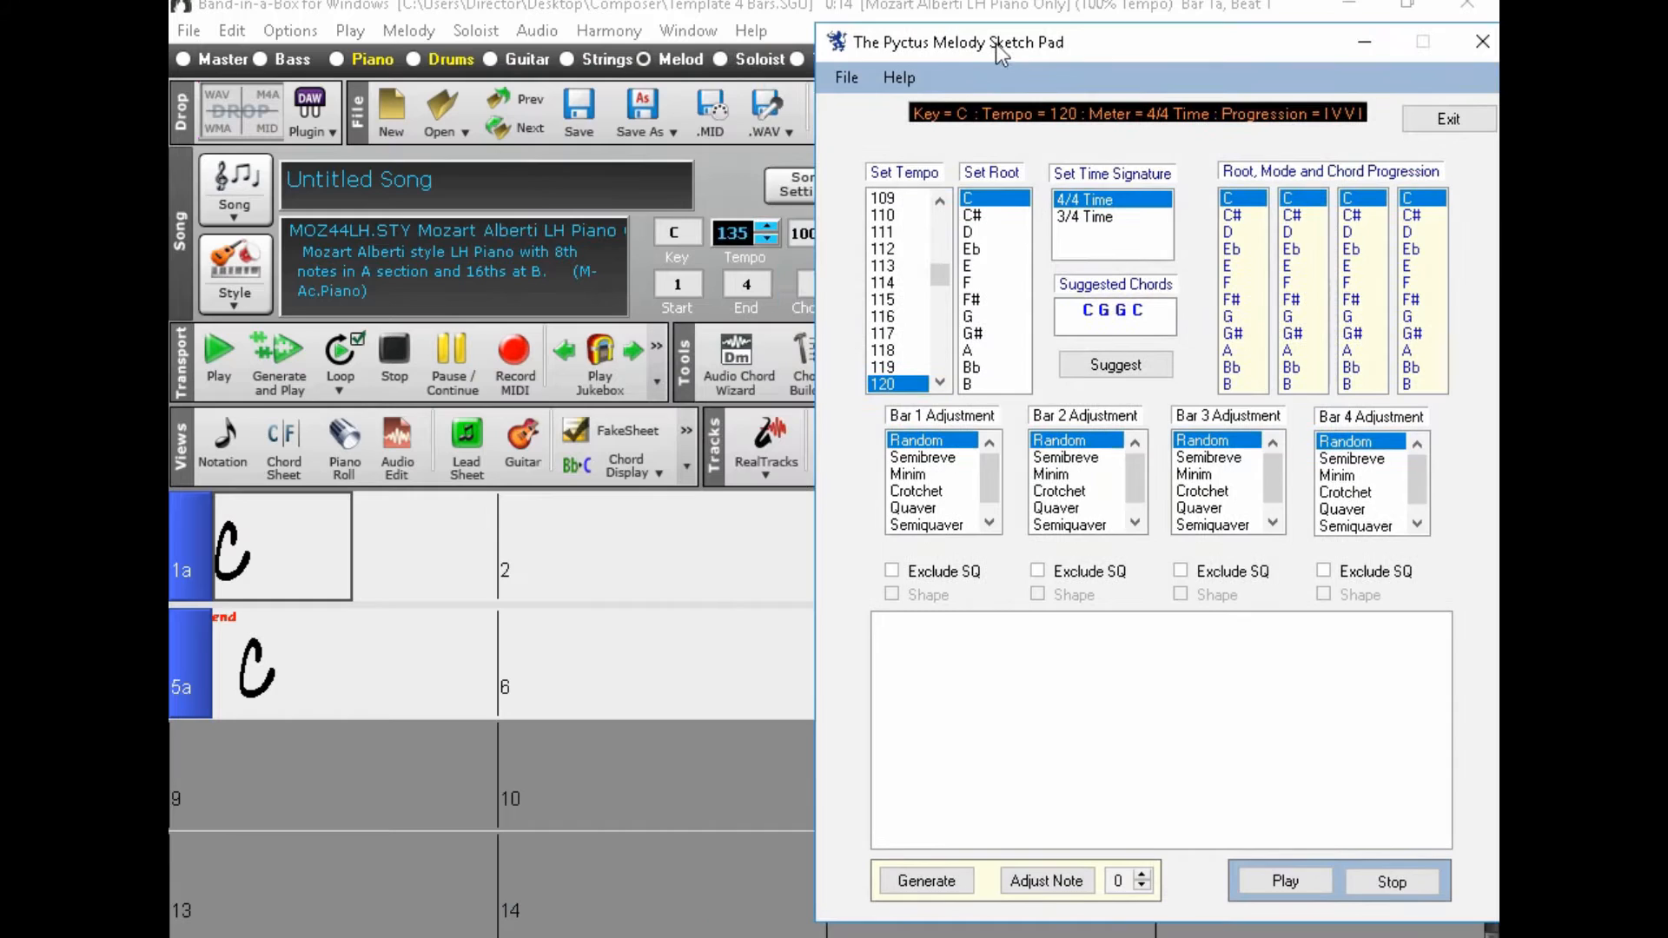
{"action": "left_click", "coordinate": [940, 383]}
{"action": "left_click", "coordinate": [940, 383]}
{"action": "left_click", "coordinate": [940, 383]}
{"action": "left_click", "coordinate": [940, 383]}
{"action": "left_click", "coordinate": [940, 383]}
{"action": "left_click", "coordinate": [940, 383]}
{"action": "left_click", "coordinate": [940, 383]}
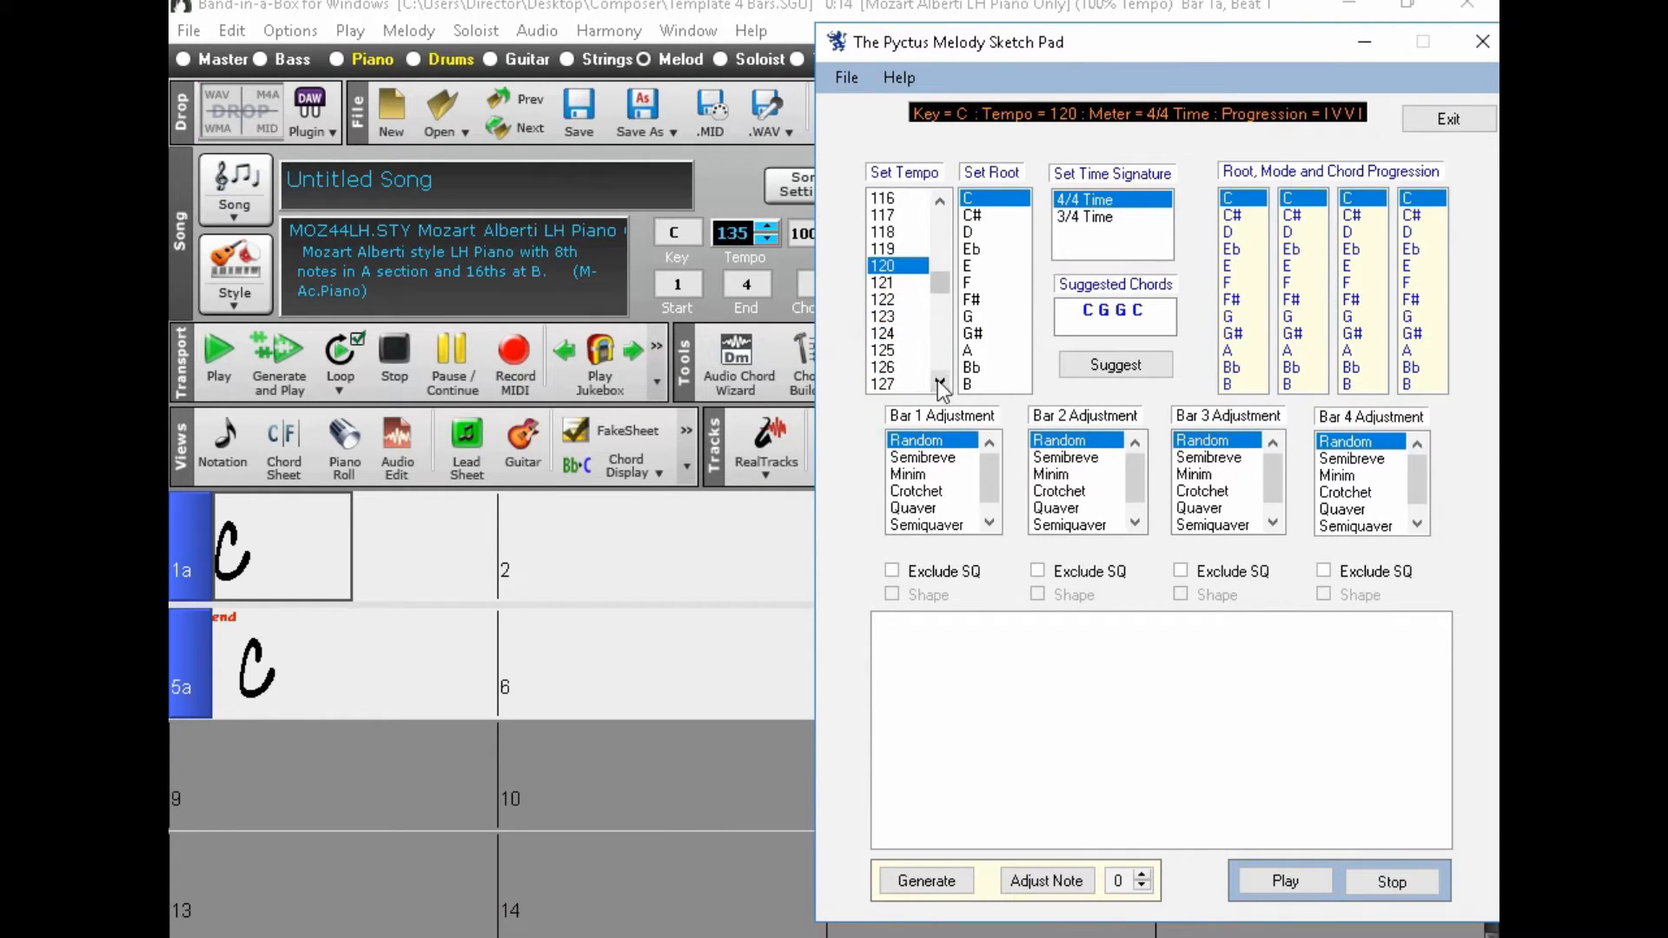
{"action": "left_click", "coordinate": [938, 380]}
{"action": "left_click", "coordinate": [892, 370]}
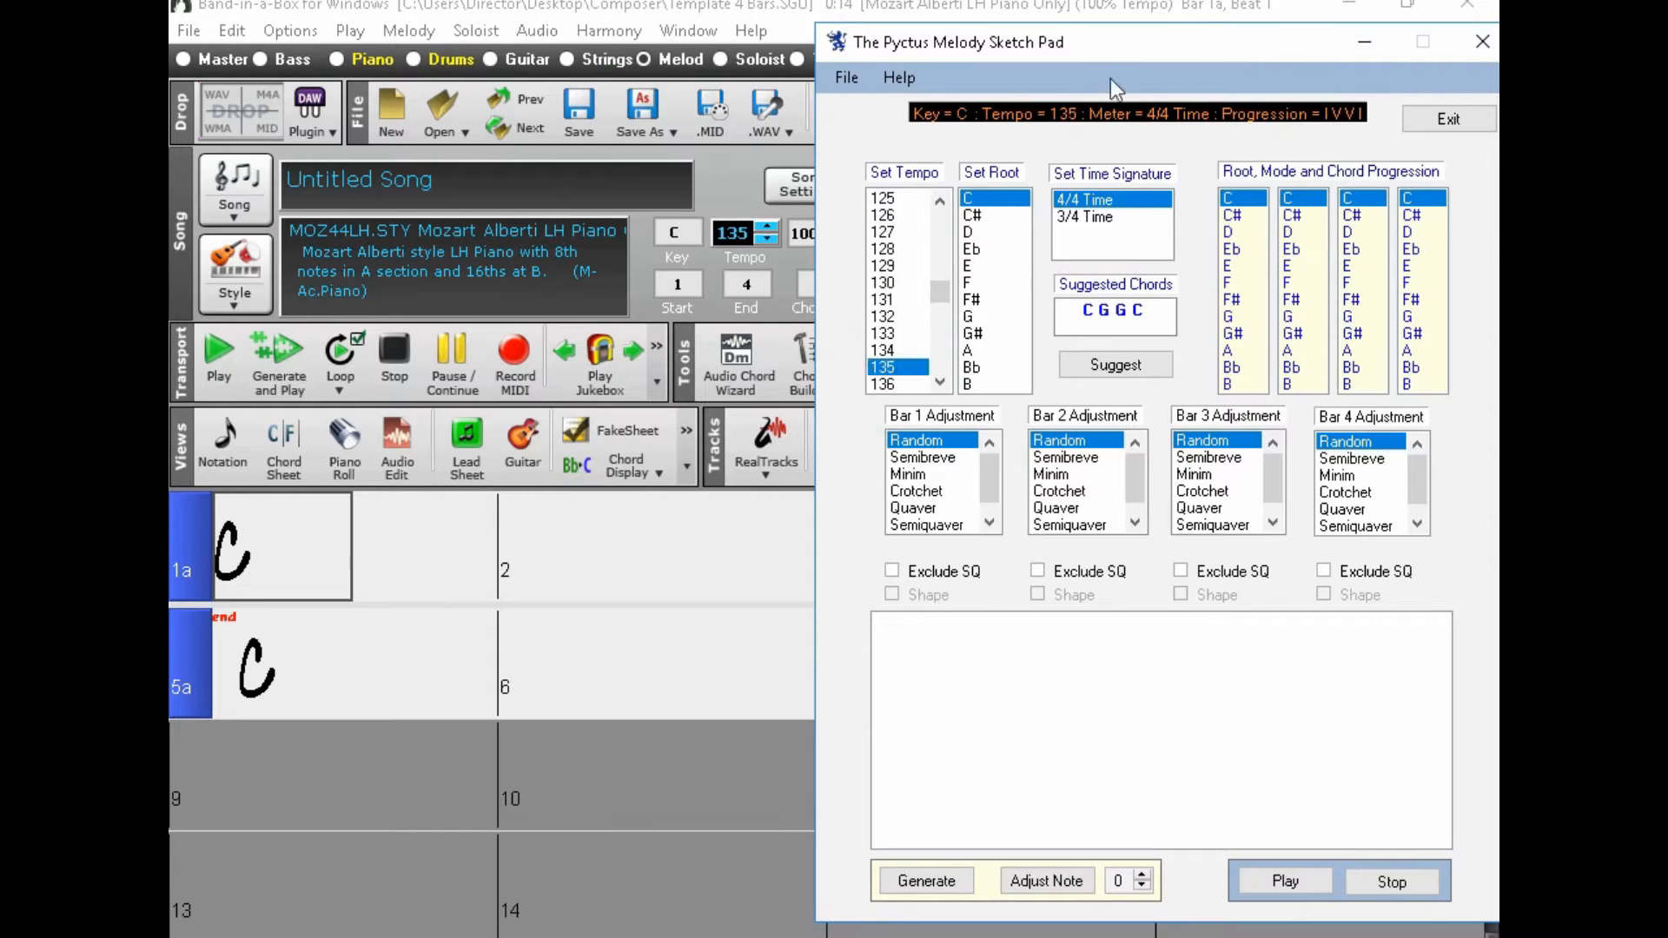
Step: Set the four-bar chord progression to C, Dm, Am and G
{"action": "mouse_move", "coordinate": [1086, 49]}
{"action": "left_mouse_down"}
{"action": "mouse_move", "coordinate": [857, 54]}
{"action": "mouse_move", "coordinate": [830, 40]}
{"action": "left_mouse_up"}
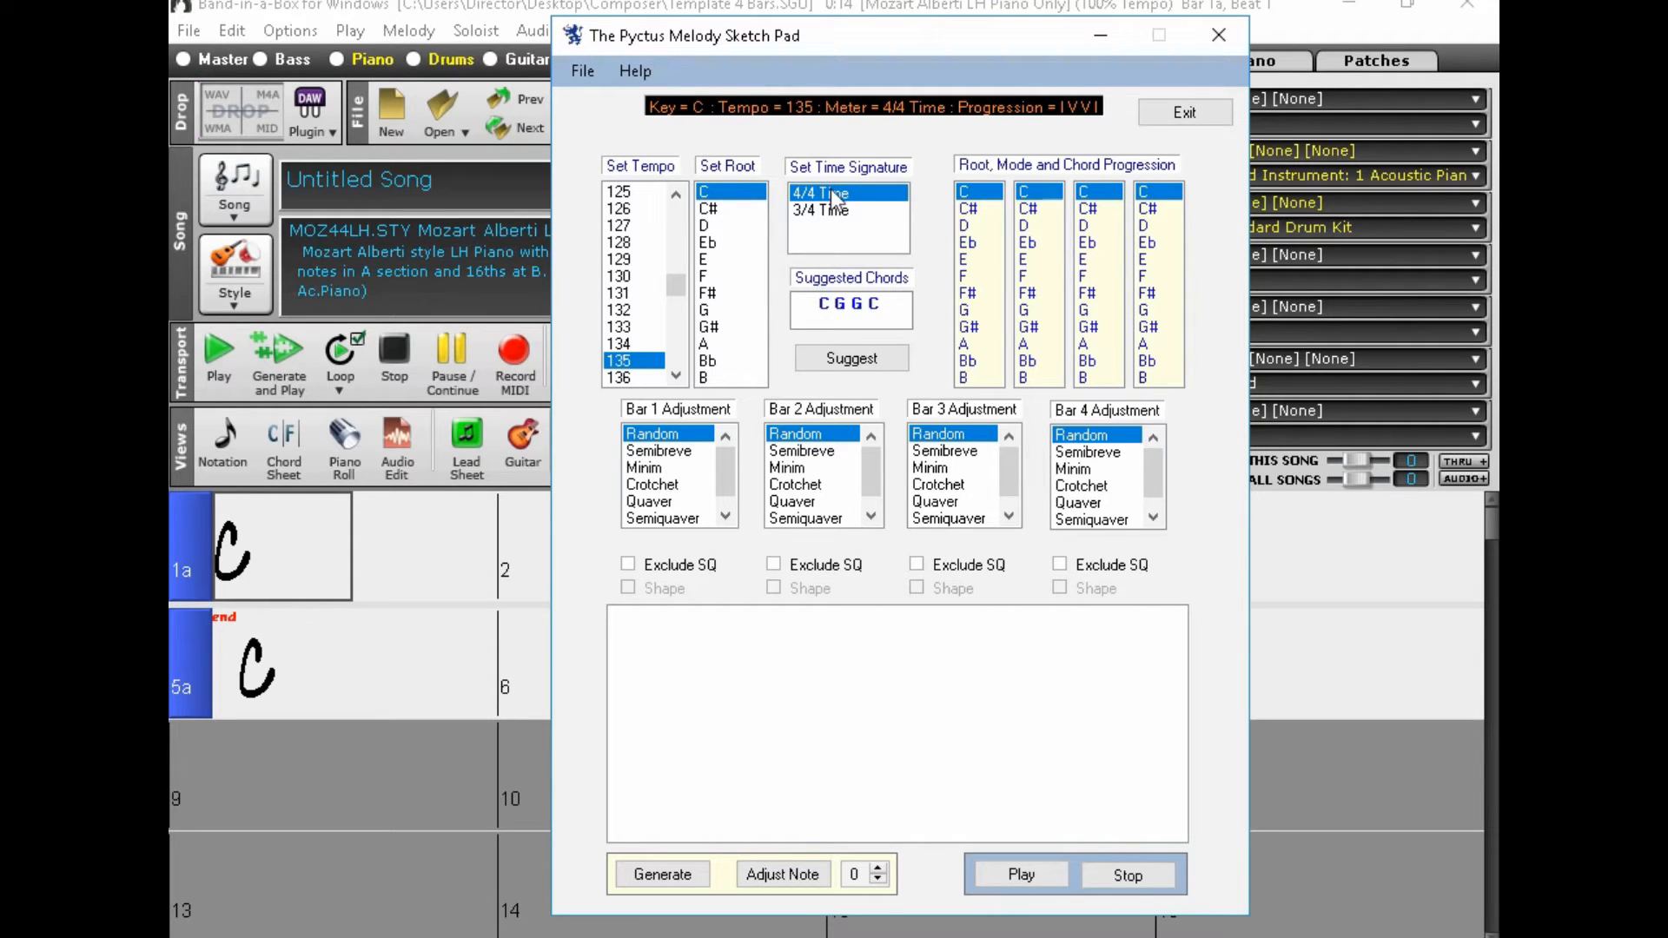
{"action": "left_click", "coordinate": [1030, 227]}
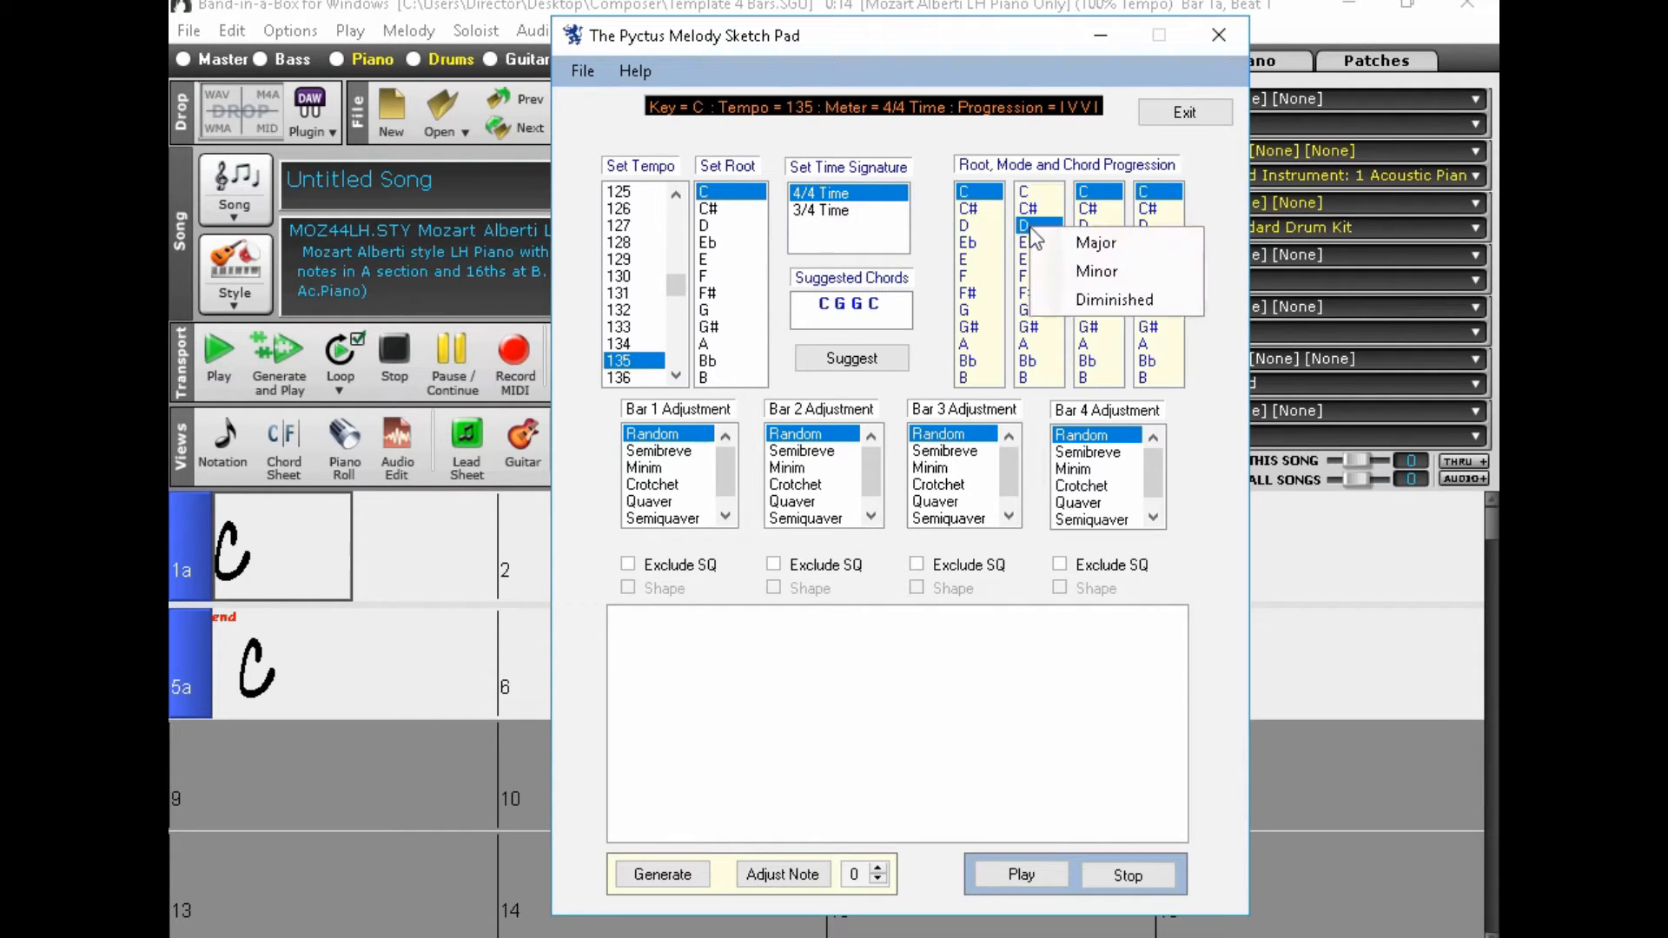
{"action": "left_click", "coordinate": [1082, 277]}
{"action": "left_click", "coordinate": [1087, 344]}
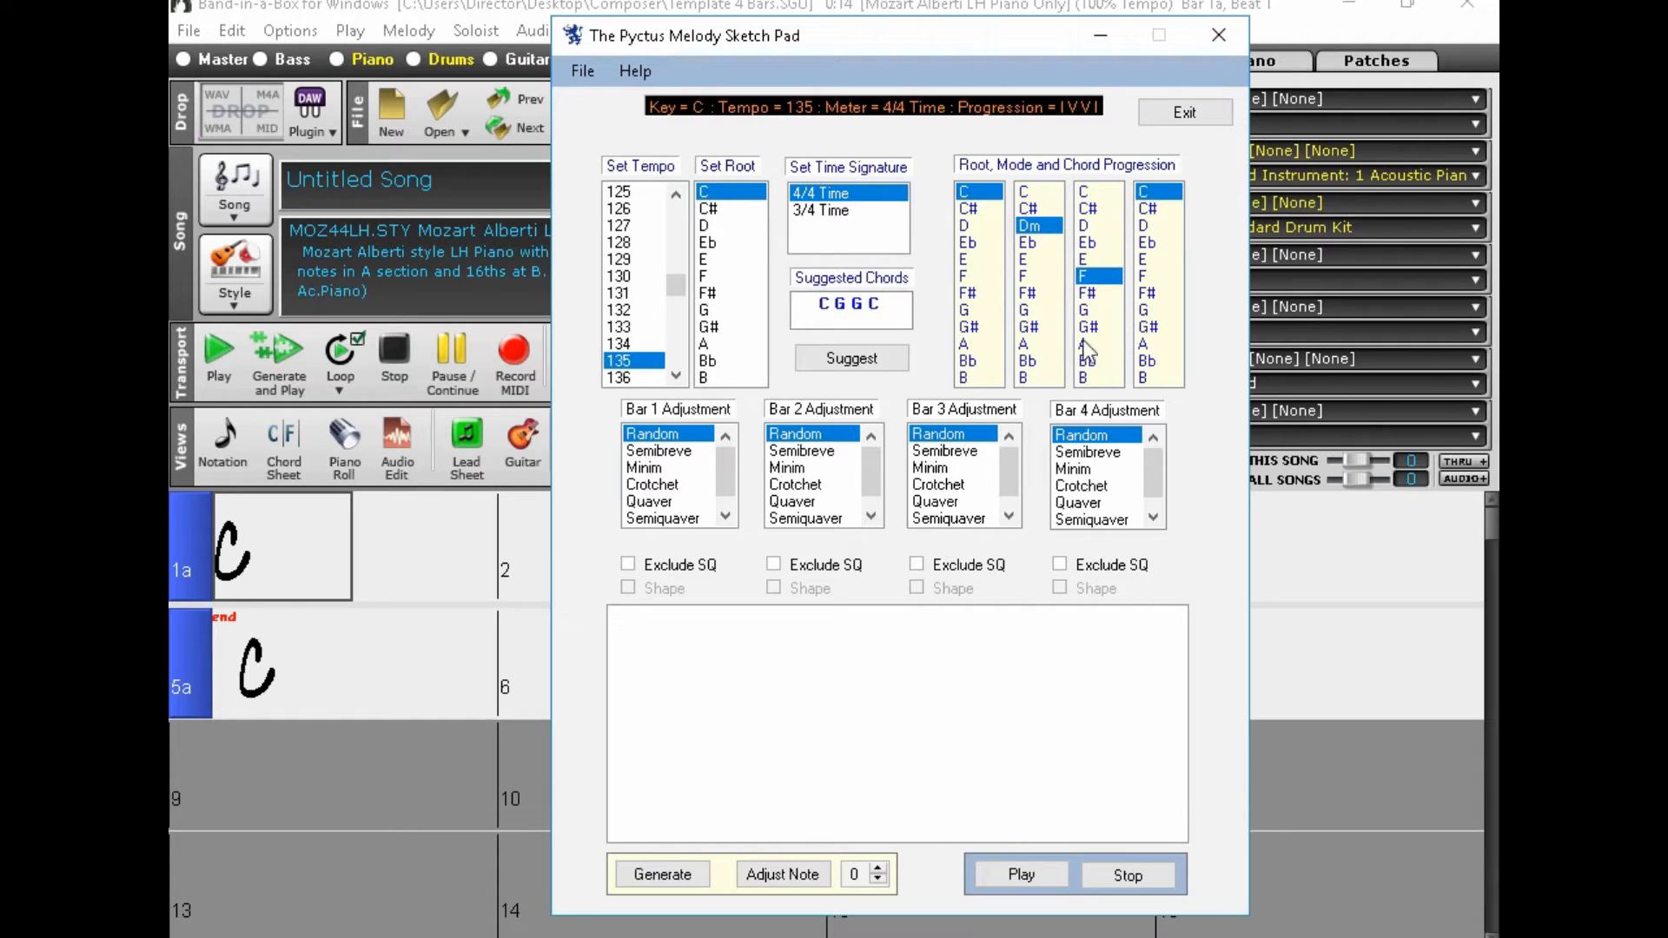
{"action": "left_click", "coordinate": [1120, 390]}
{"action": "left_click", "coordinate": [1155, 310]}
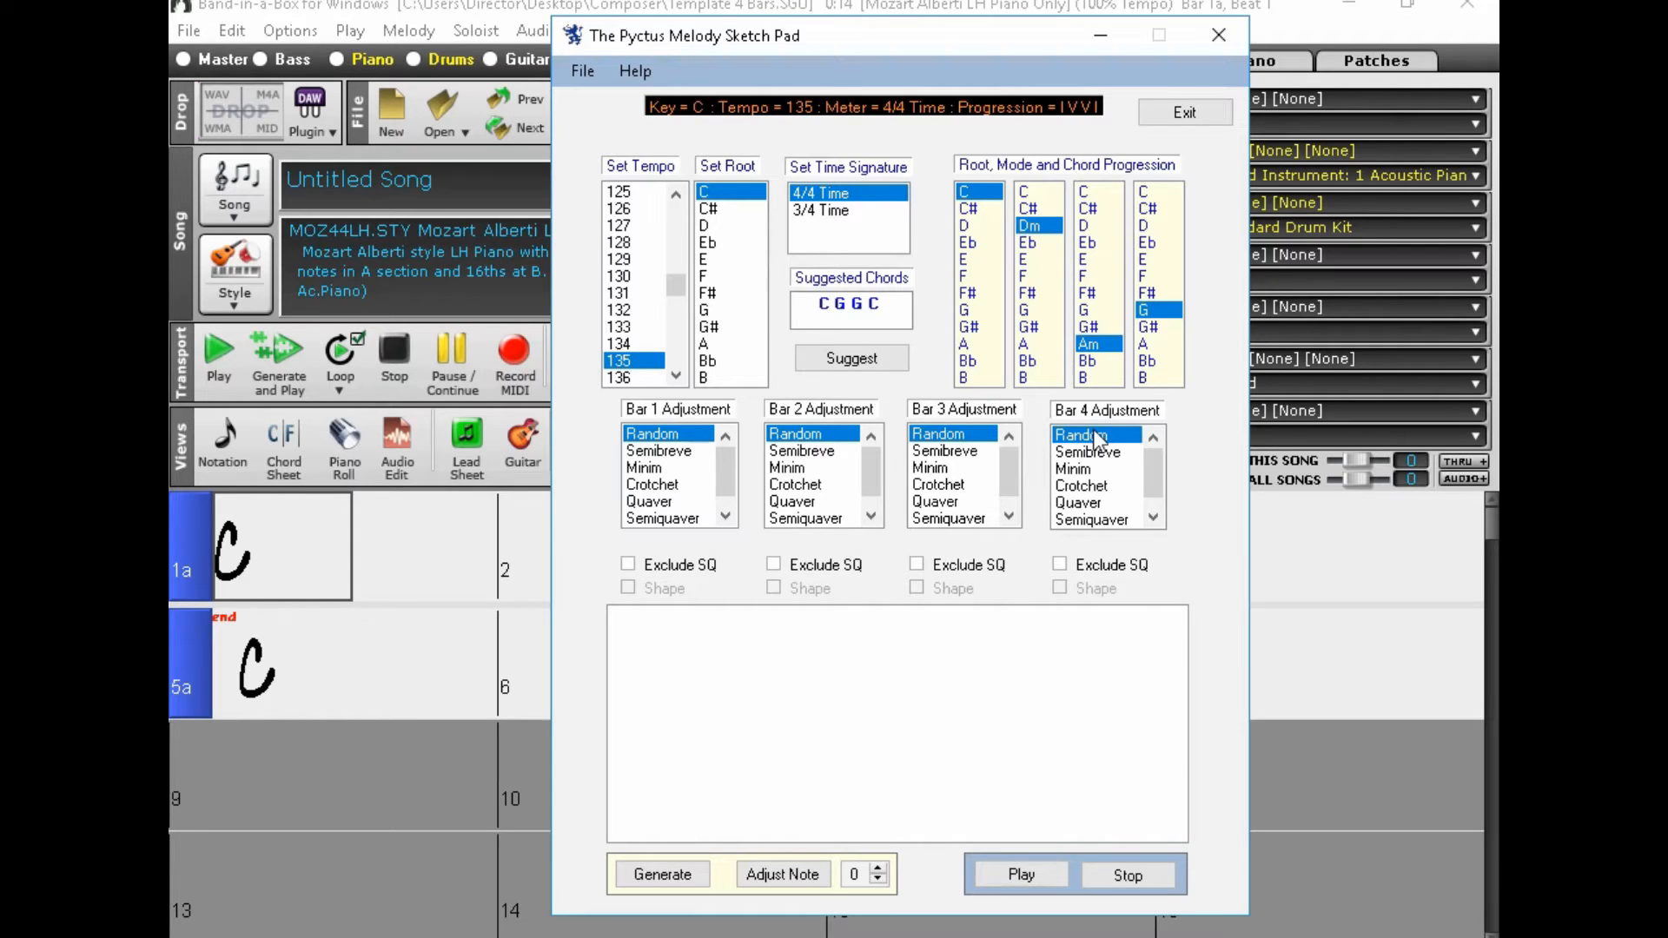
Step: Turn on Exclude SQ for all four bars and generate a melody
{"action": "left_click", "coordinate": [693, 569]}
{"action": "left_click", "coordinate": [774, 566]}
{"action": "left_click", "coordinate": [681, 876]}
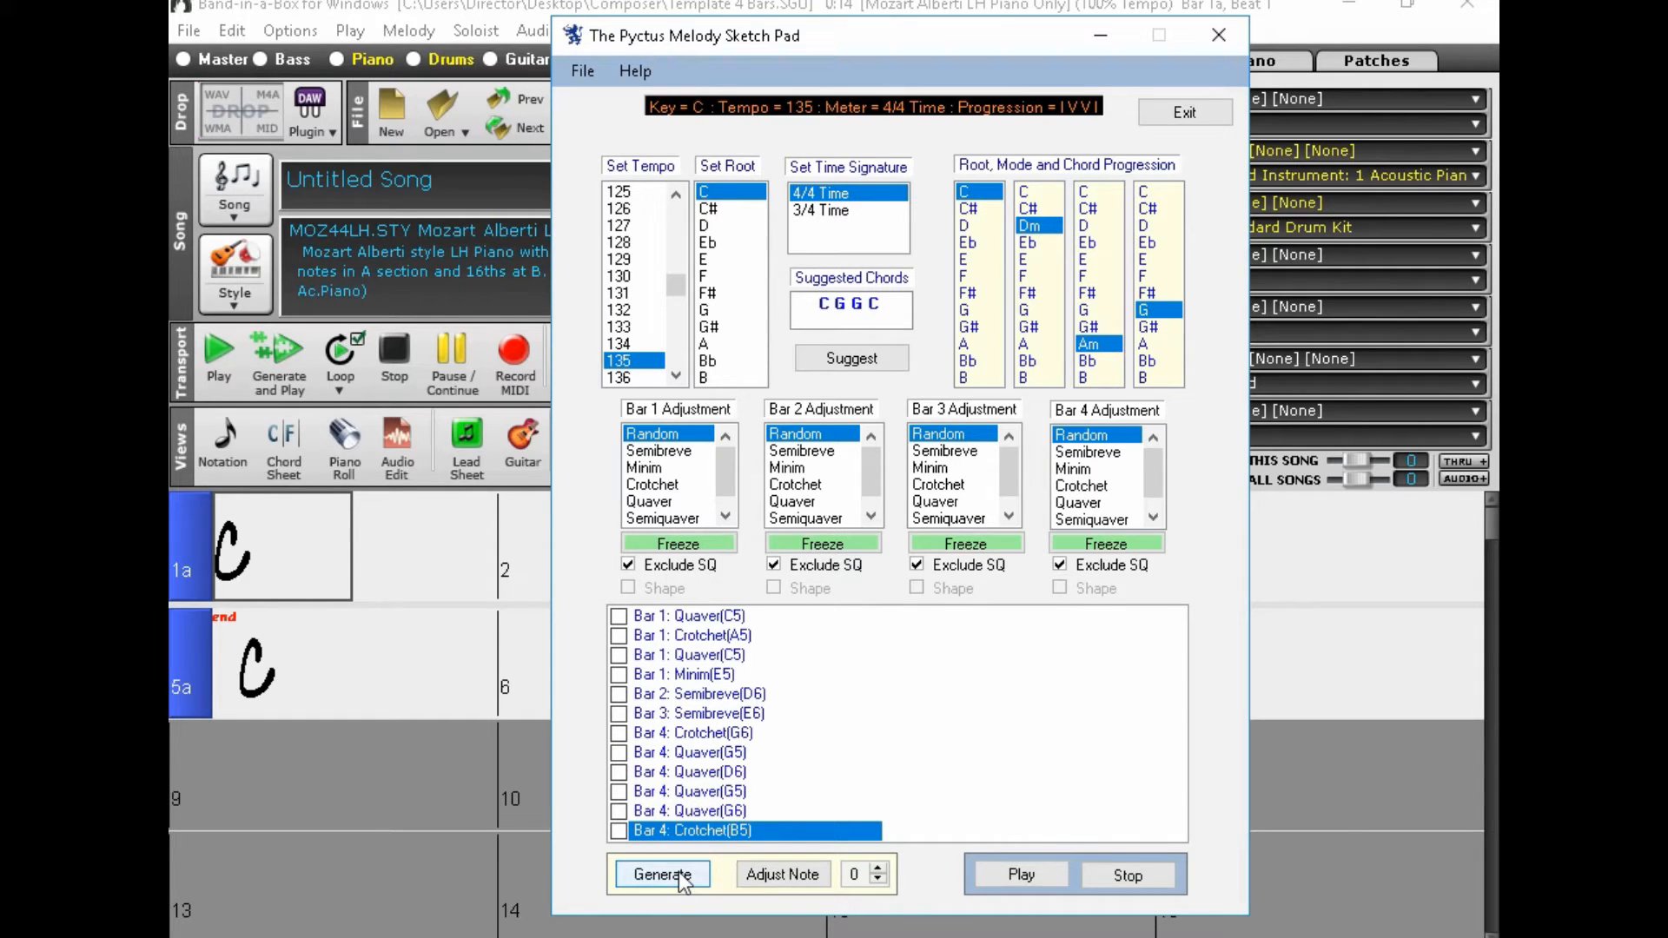
Step: Export the melody as 0000.mid in the Midi Files folder, replacing the existing file, and minimize the sketch pad
{"action": "left_click", "coordinate": [583, 71]}
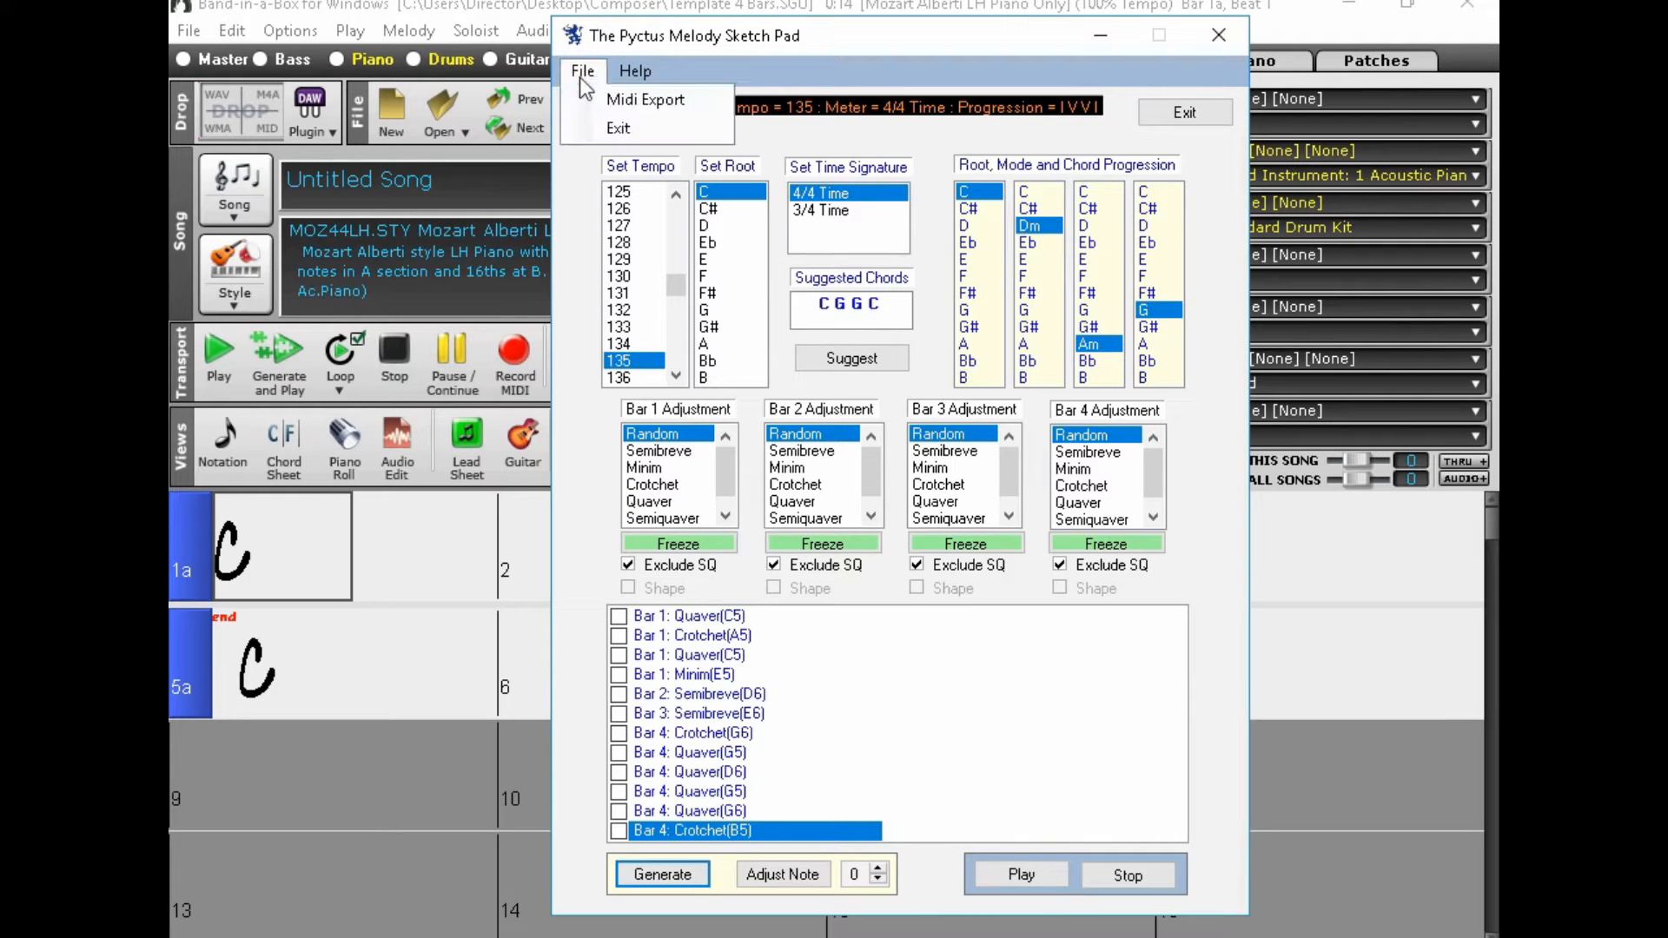
{"action": "left_click", "coordinate": [613, 105]}
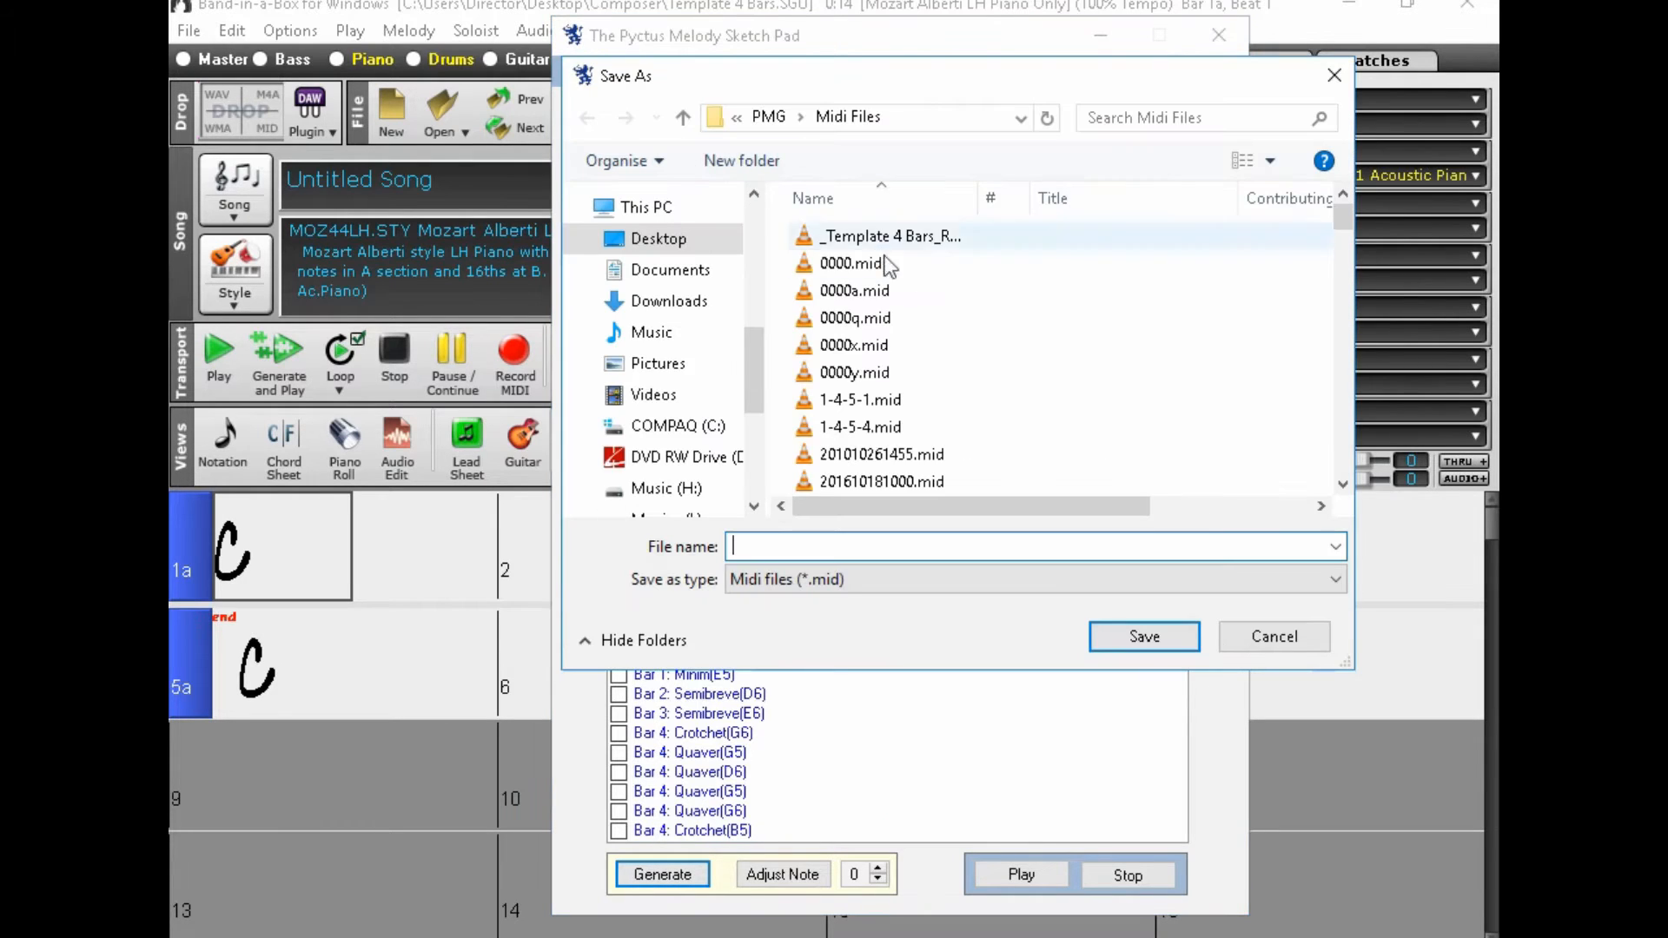
{"action": "double_click", "coordinate": [898, 266]}
{"action": "key", "text": "Left"}
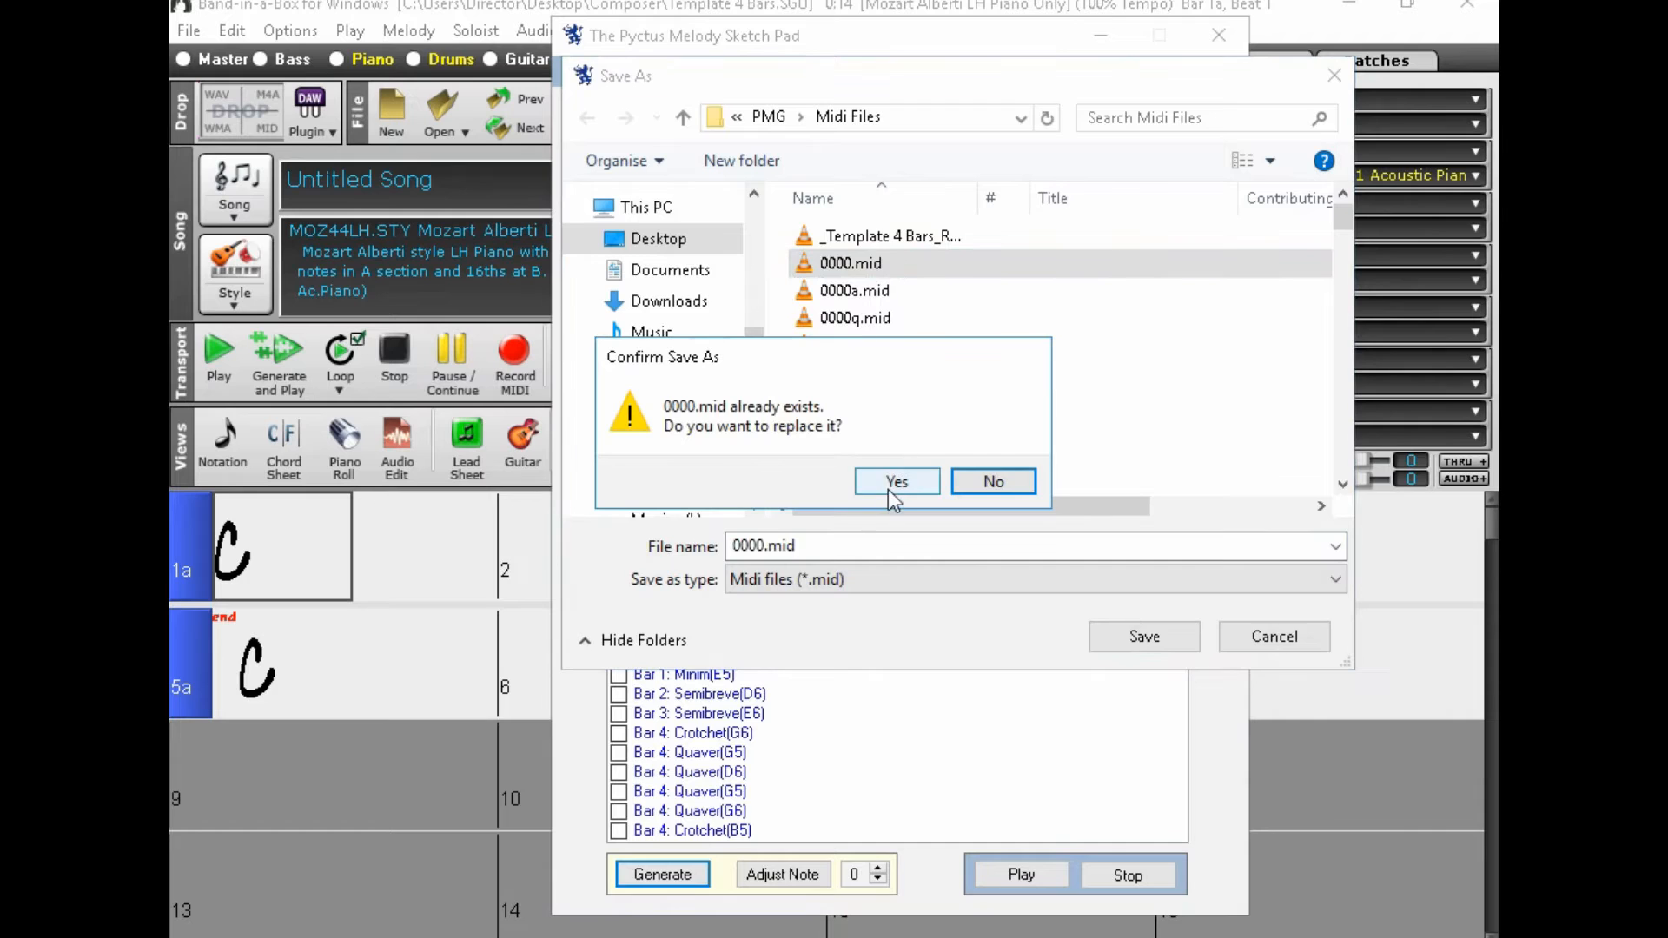
{"action": "key", "text": "Return"}
{"action": "mouse_move", "coordinate": [763, 39]}
{"action": "left_mouse_down"}
{"action": "mouse_move", "coordinate": [1019, 38]}
{"action": "mouse_move", "coordinate": [949, 42]}
{"action": "left_mouse_up"}
{"action": "left_click", "coordinate": [1294, 49]}
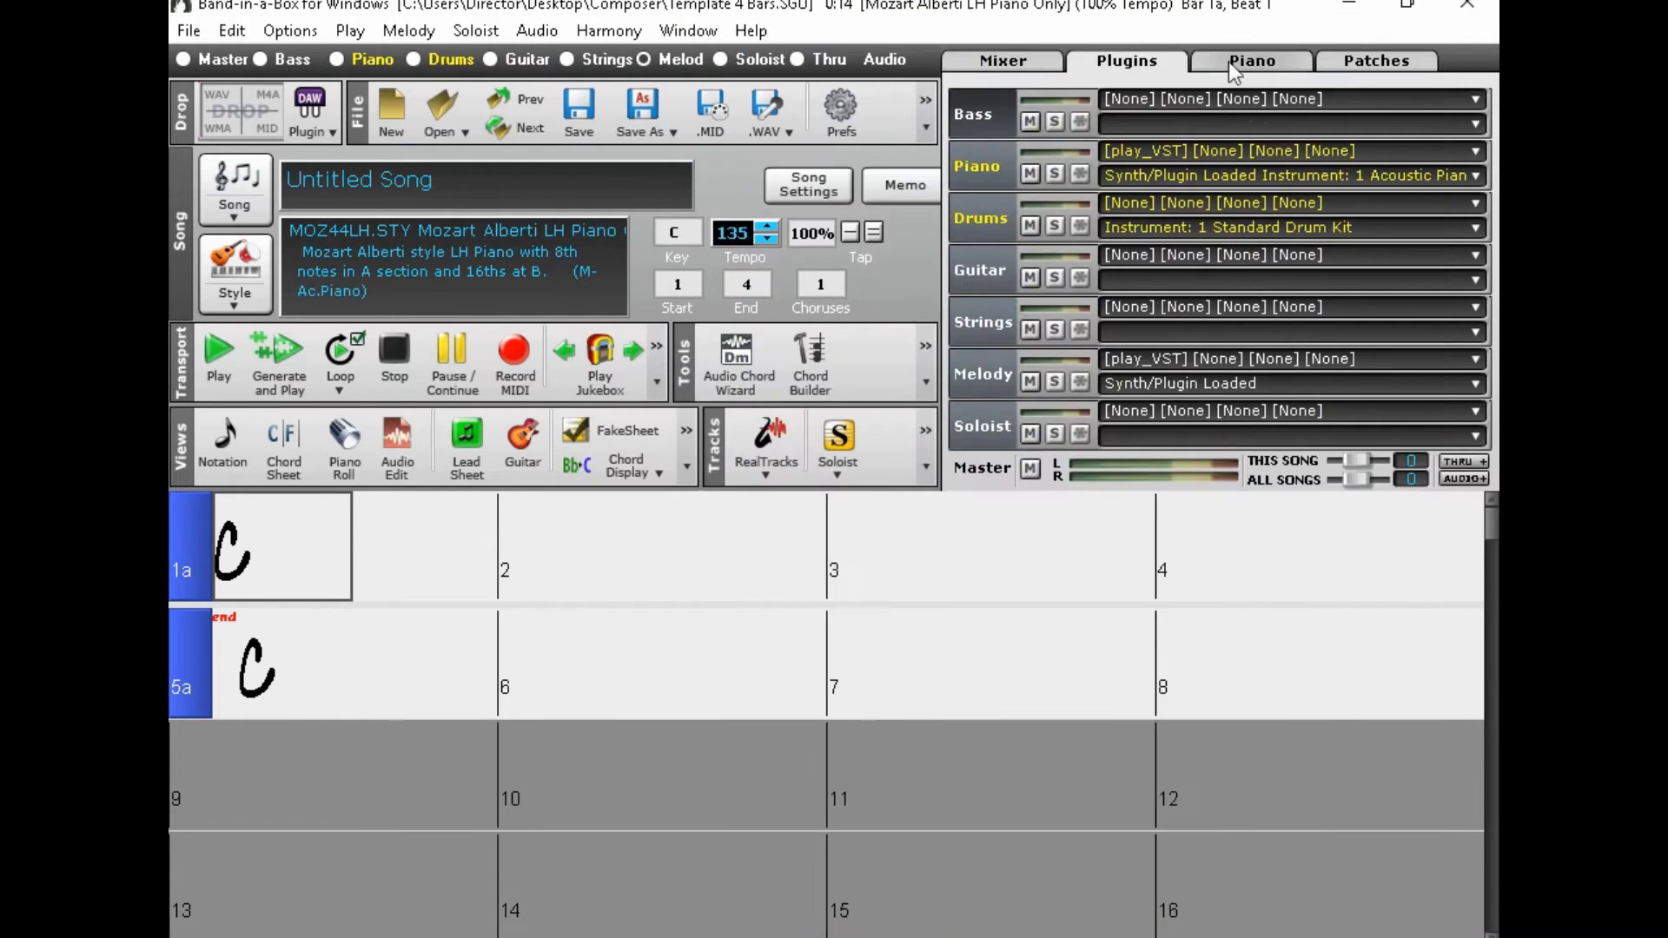
Step: Choose 0000.mid from the PMG Midi Files folder for a melody import from MIDI file into Band-in-a-Box
{"action": "left_click", "coordinate": [189, 31]}
{"action": "mouse_move", "coordinate": [545, 236]}
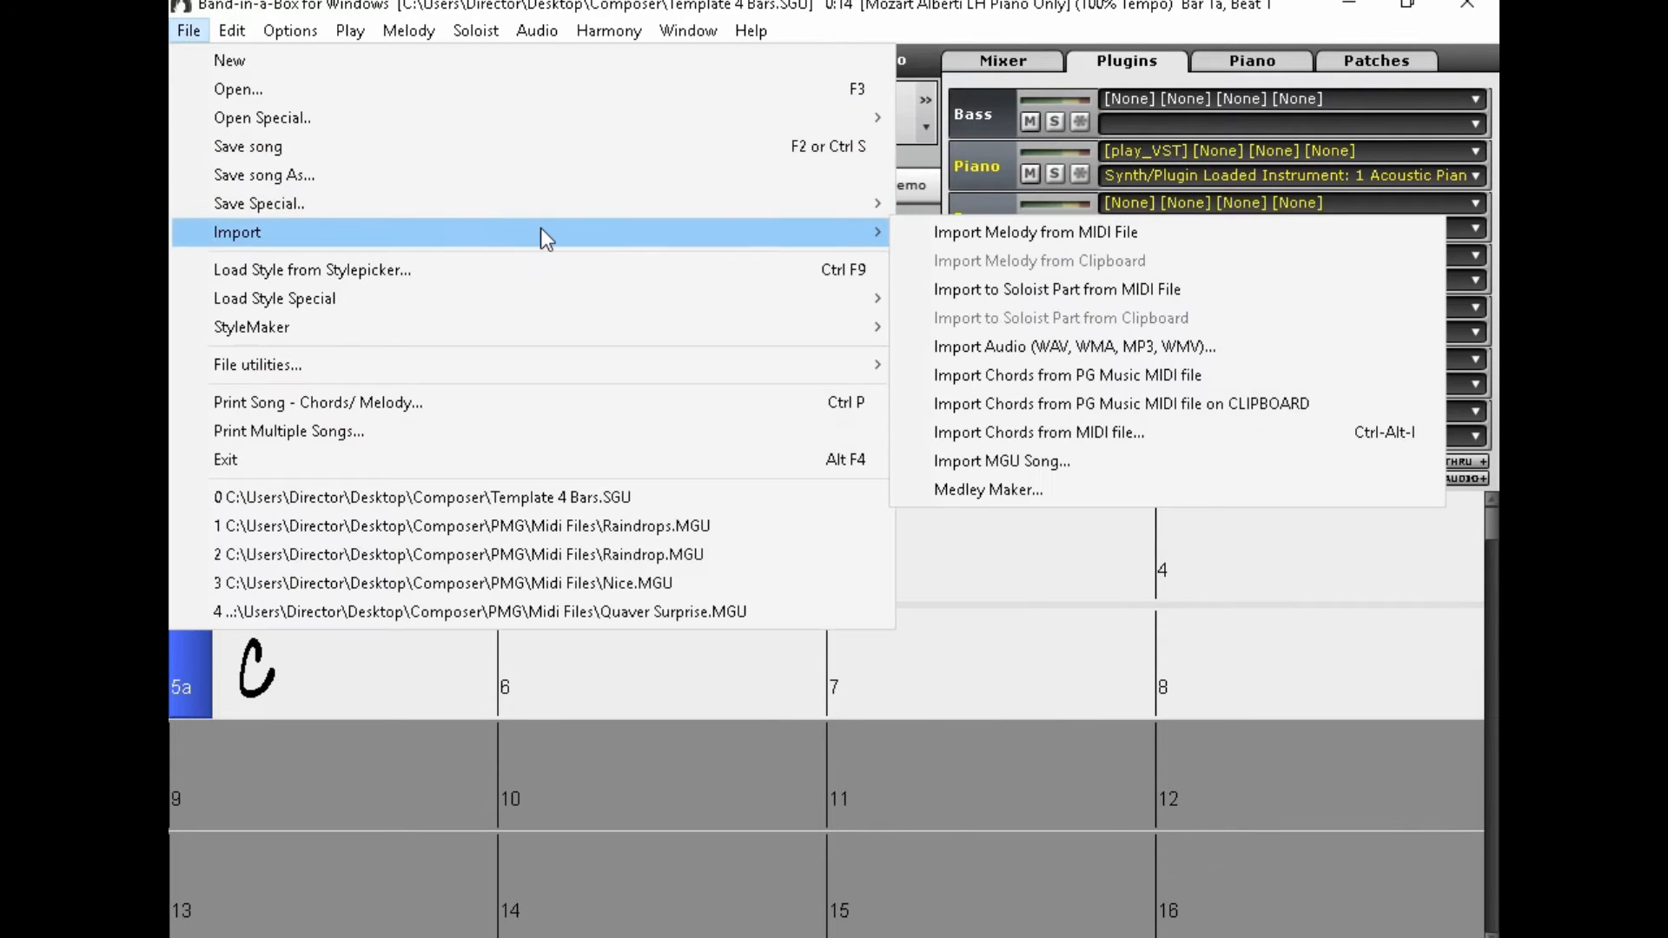
{"action": "left_click", "coordinate": [1073, 232]}
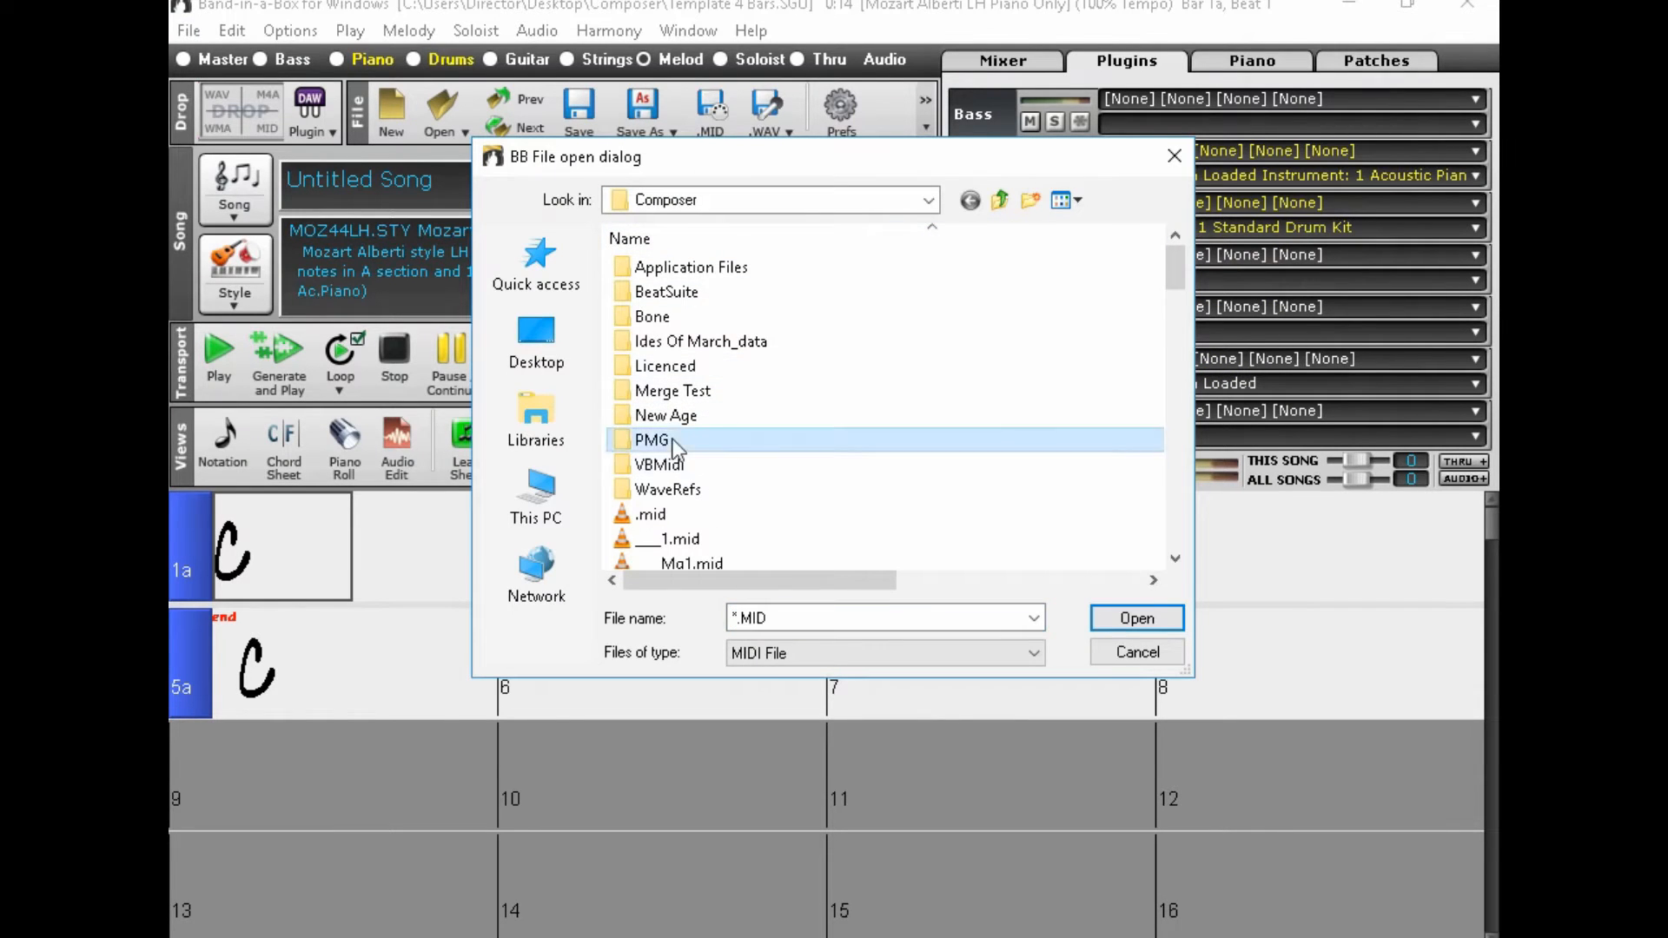
{"action": "double_click", "coordinate": [673, 439]}
{"action": "double_click", "coordinate": [682, 318]}
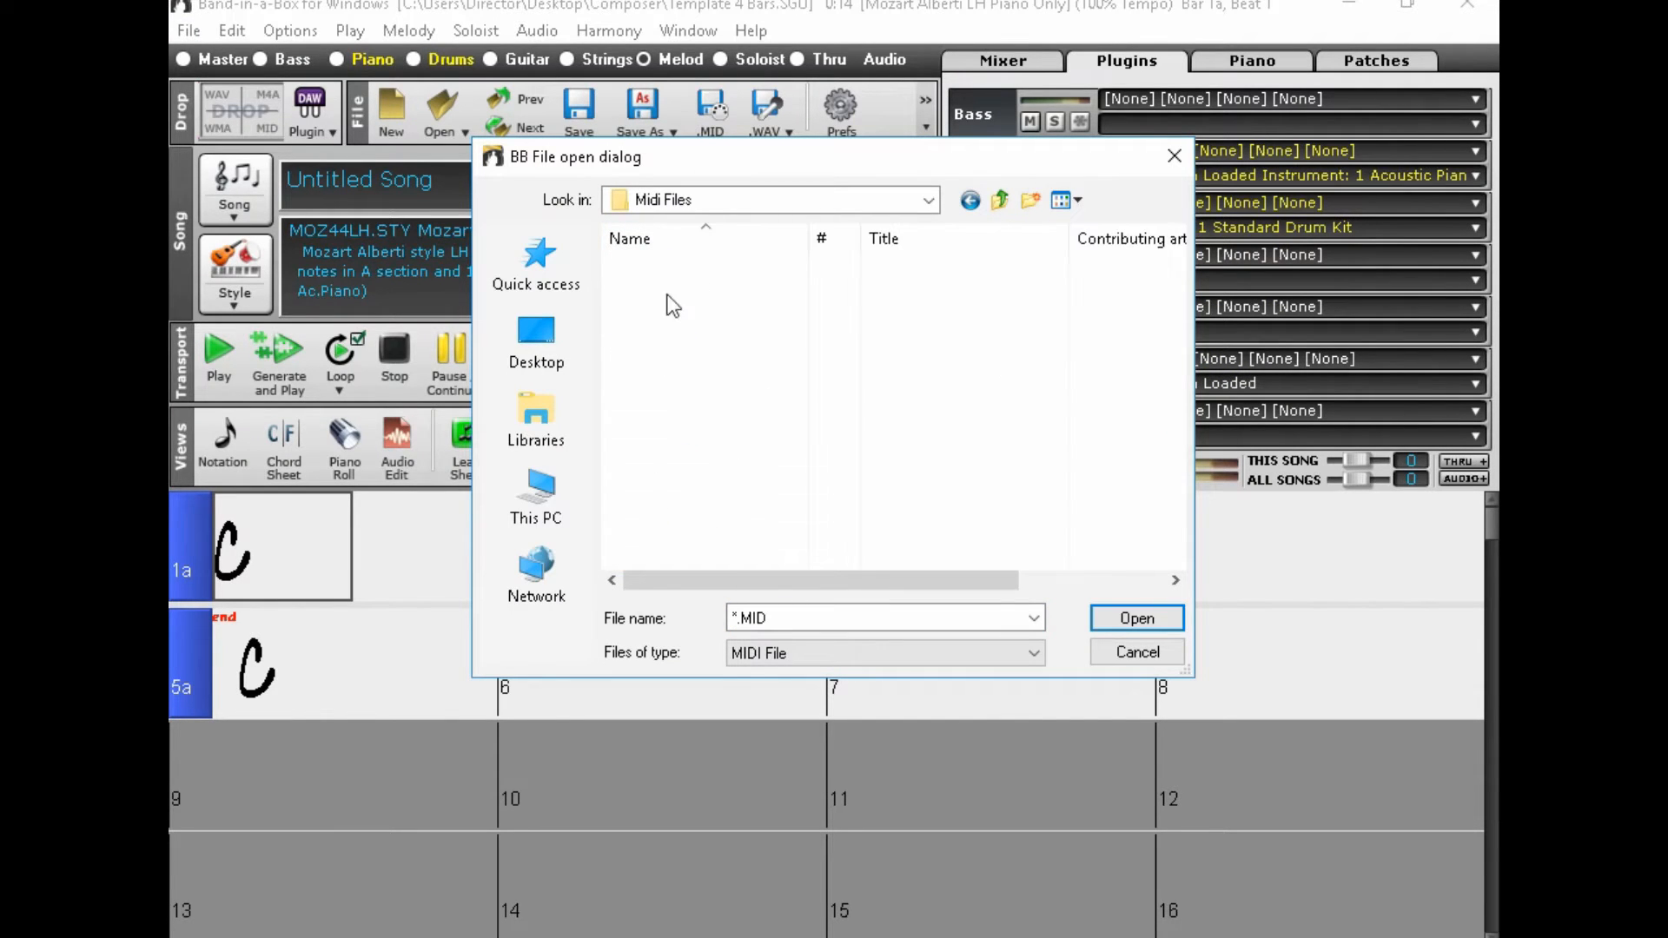
{"action": "double_click", "coordinate": [722, 290]}
Step: Set 2 blank bars to insert at the beginning and complete the MIDI melody import
{"action": "double_click", "coordinate": [728, 280]}
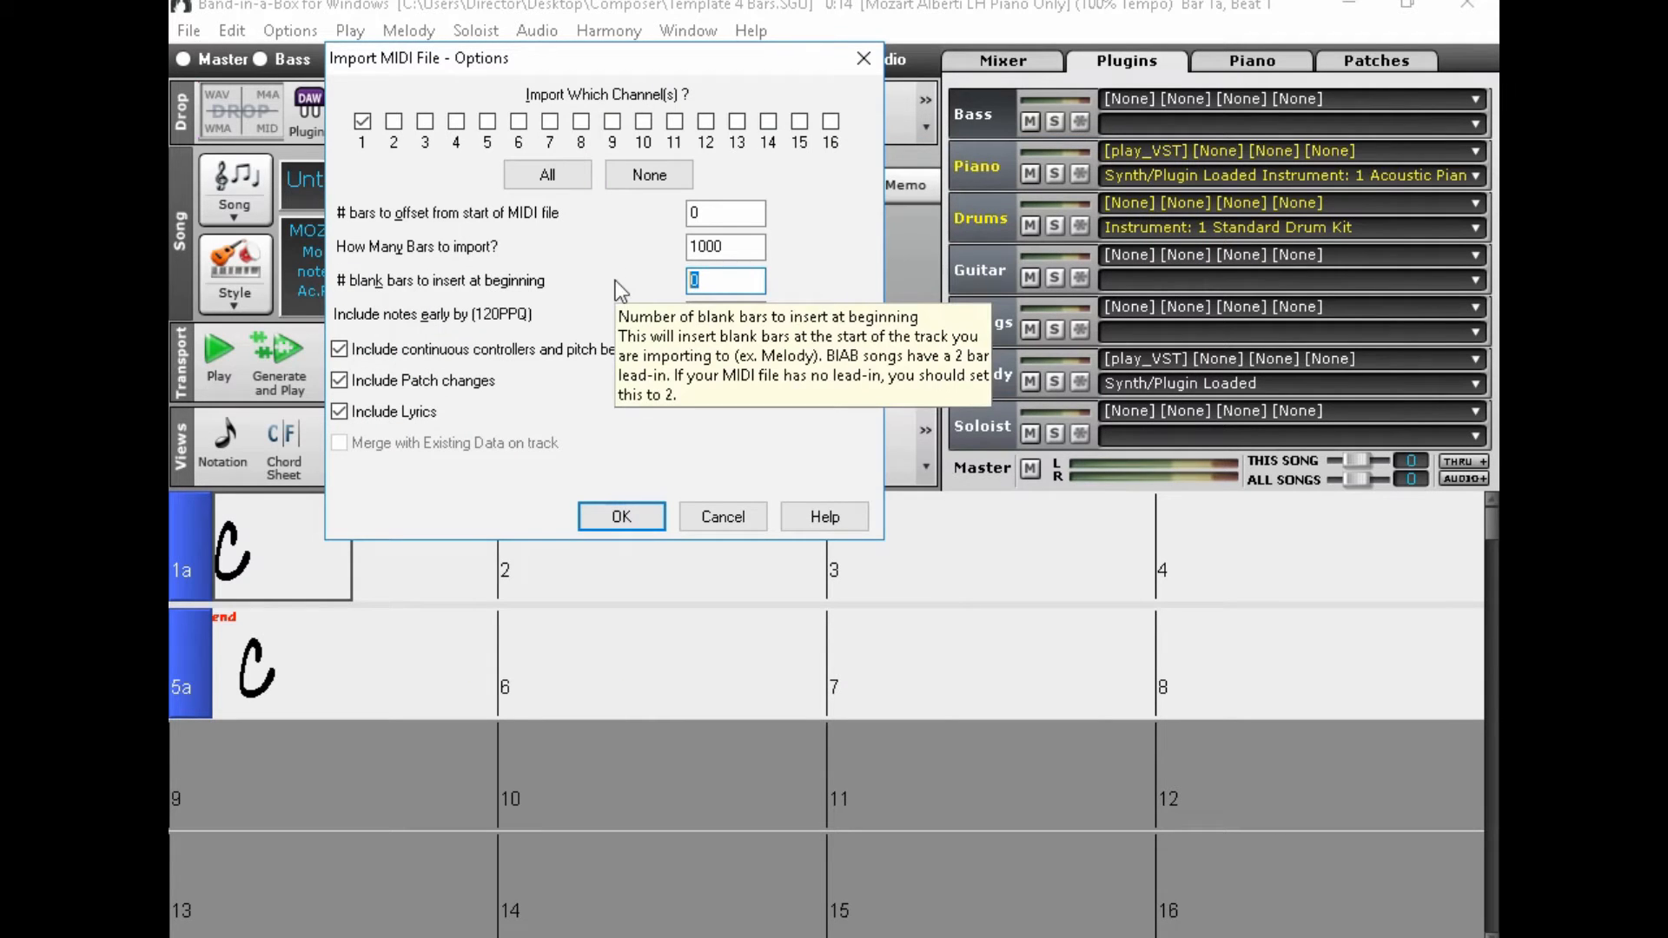
{"action": "type", "text": "2"}
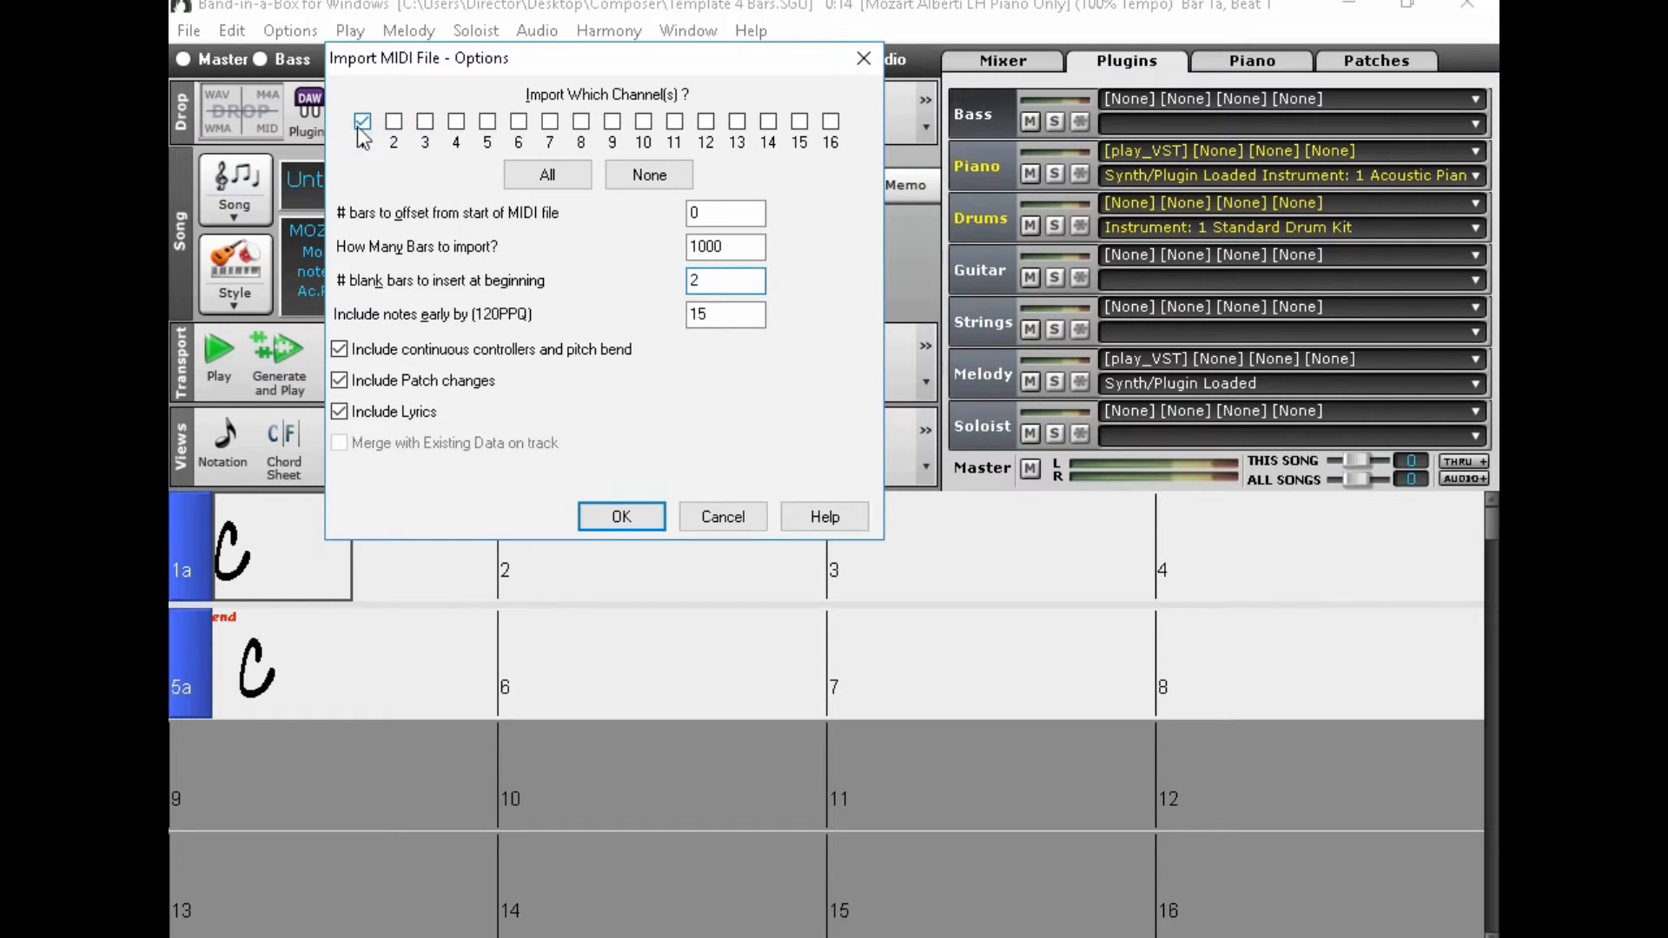
{"action": "left_click", "coordinate": [621, 518]}
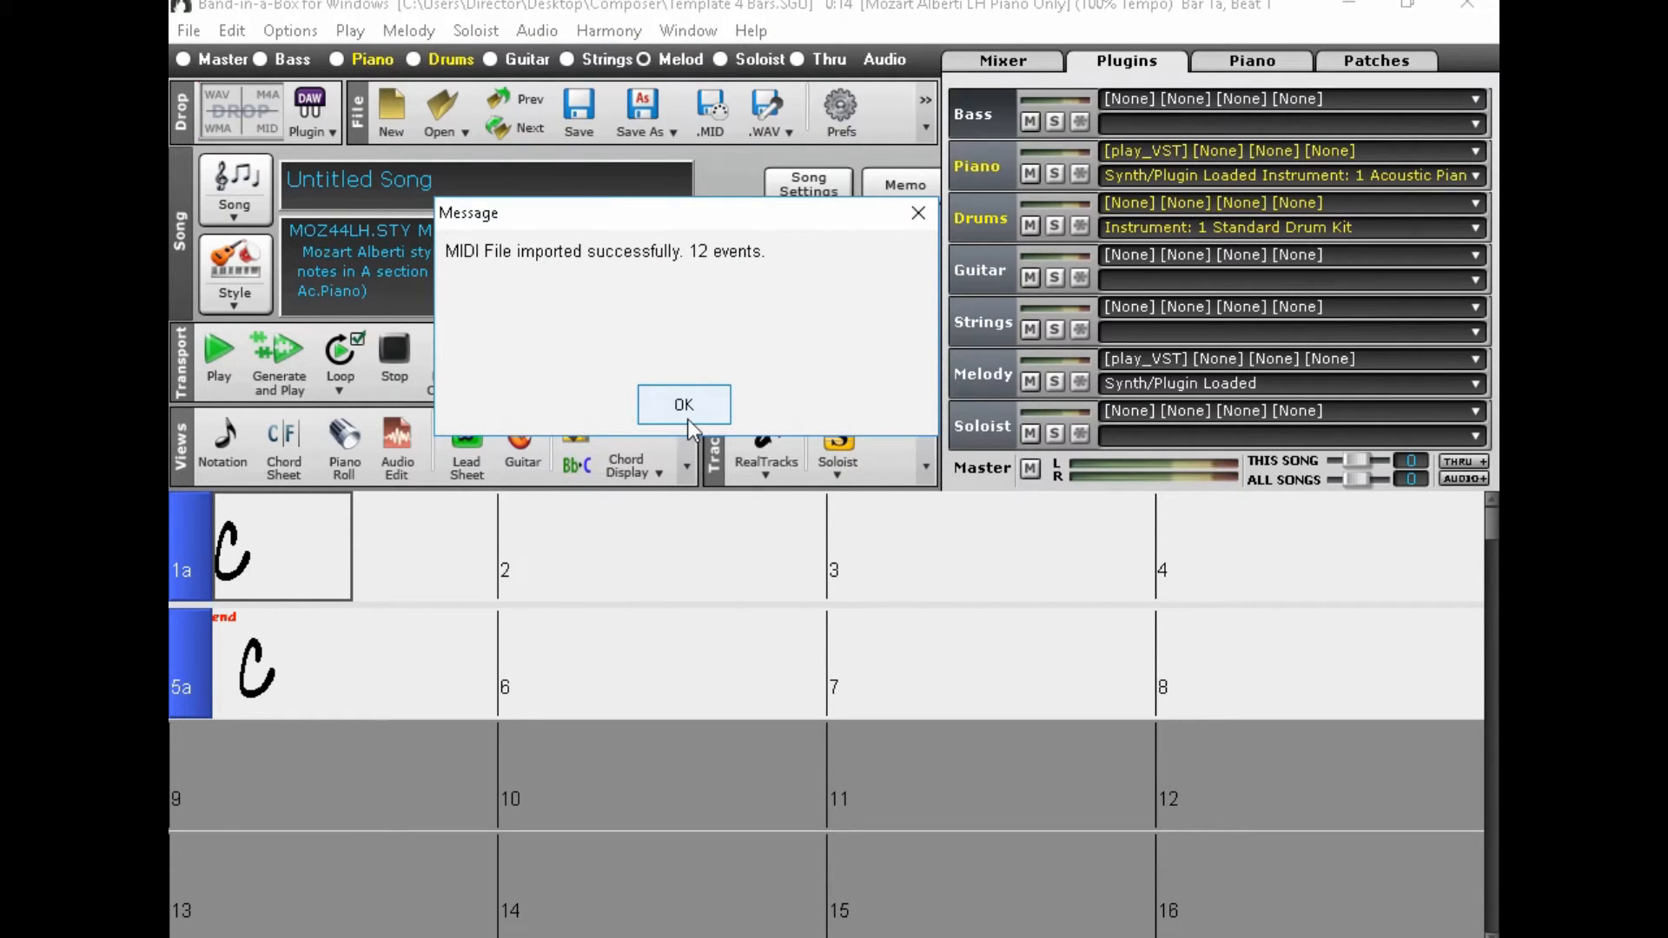
{"action": "left_click", "coordinate": [684, 405]}
Step: Enter the chords Dm, Am and G in bars 2, 3 and 4, and play the song from bar 1
{"action": "left_click", "coordinate": [615, 530]}
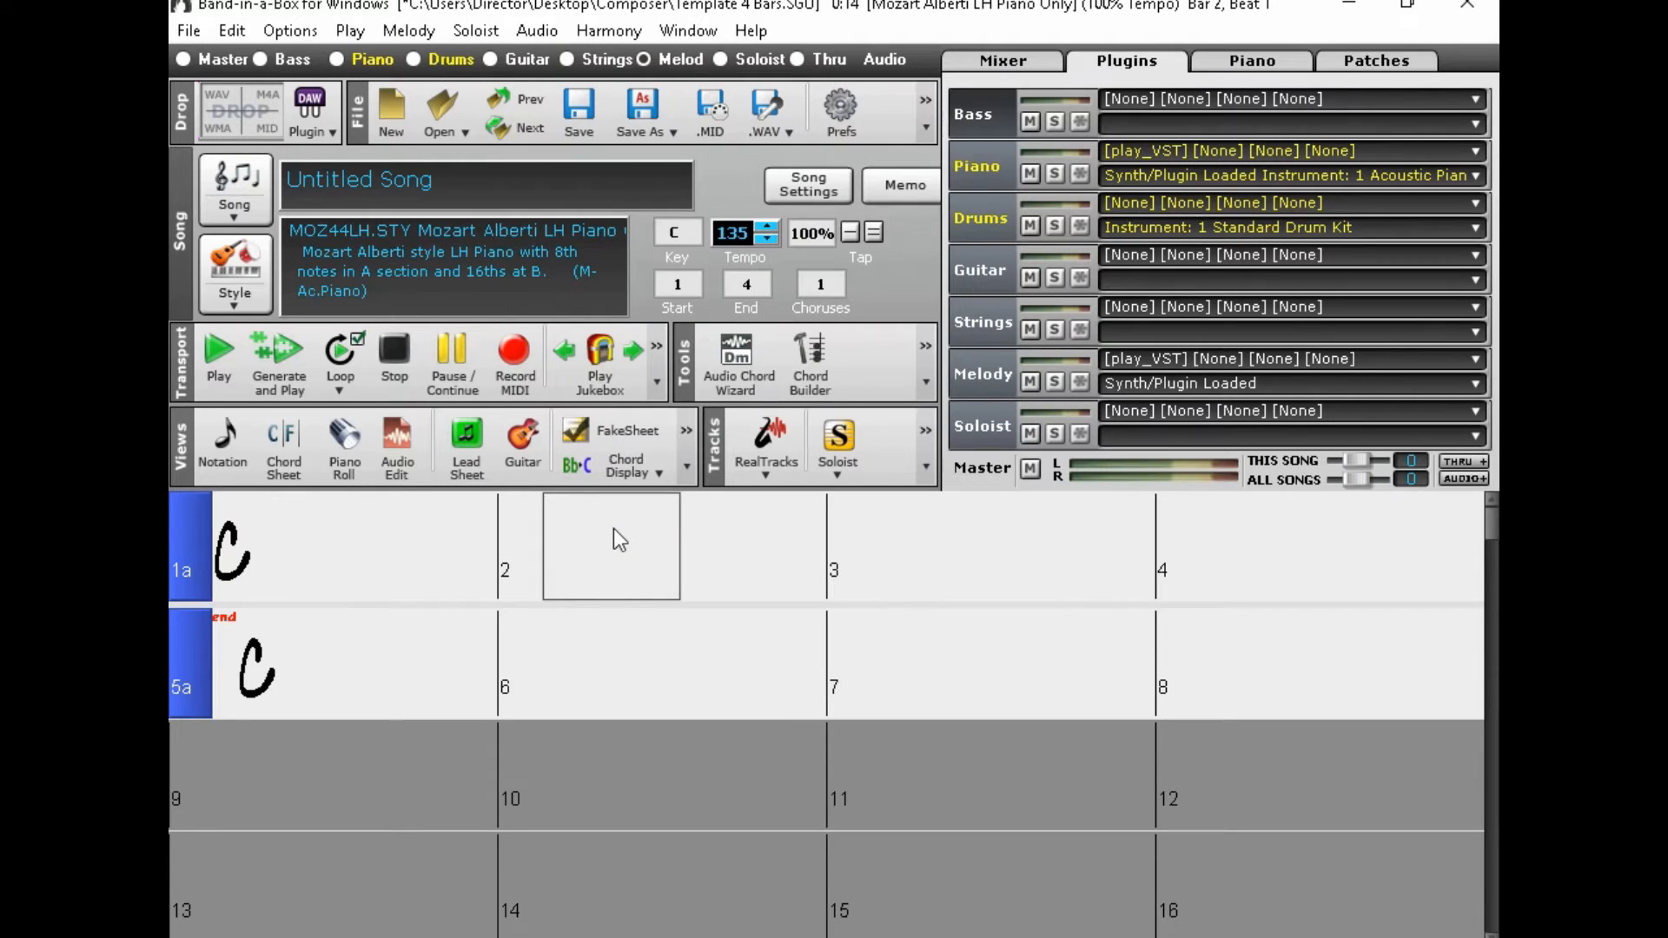
{"action": "type", "text": "Dm"}
{"action": "key", "text": "Return"}
{"action": "key", "text": "Right"}
{"action": "type", "text": "Am"}
{"action": "key", "text": "Return"}
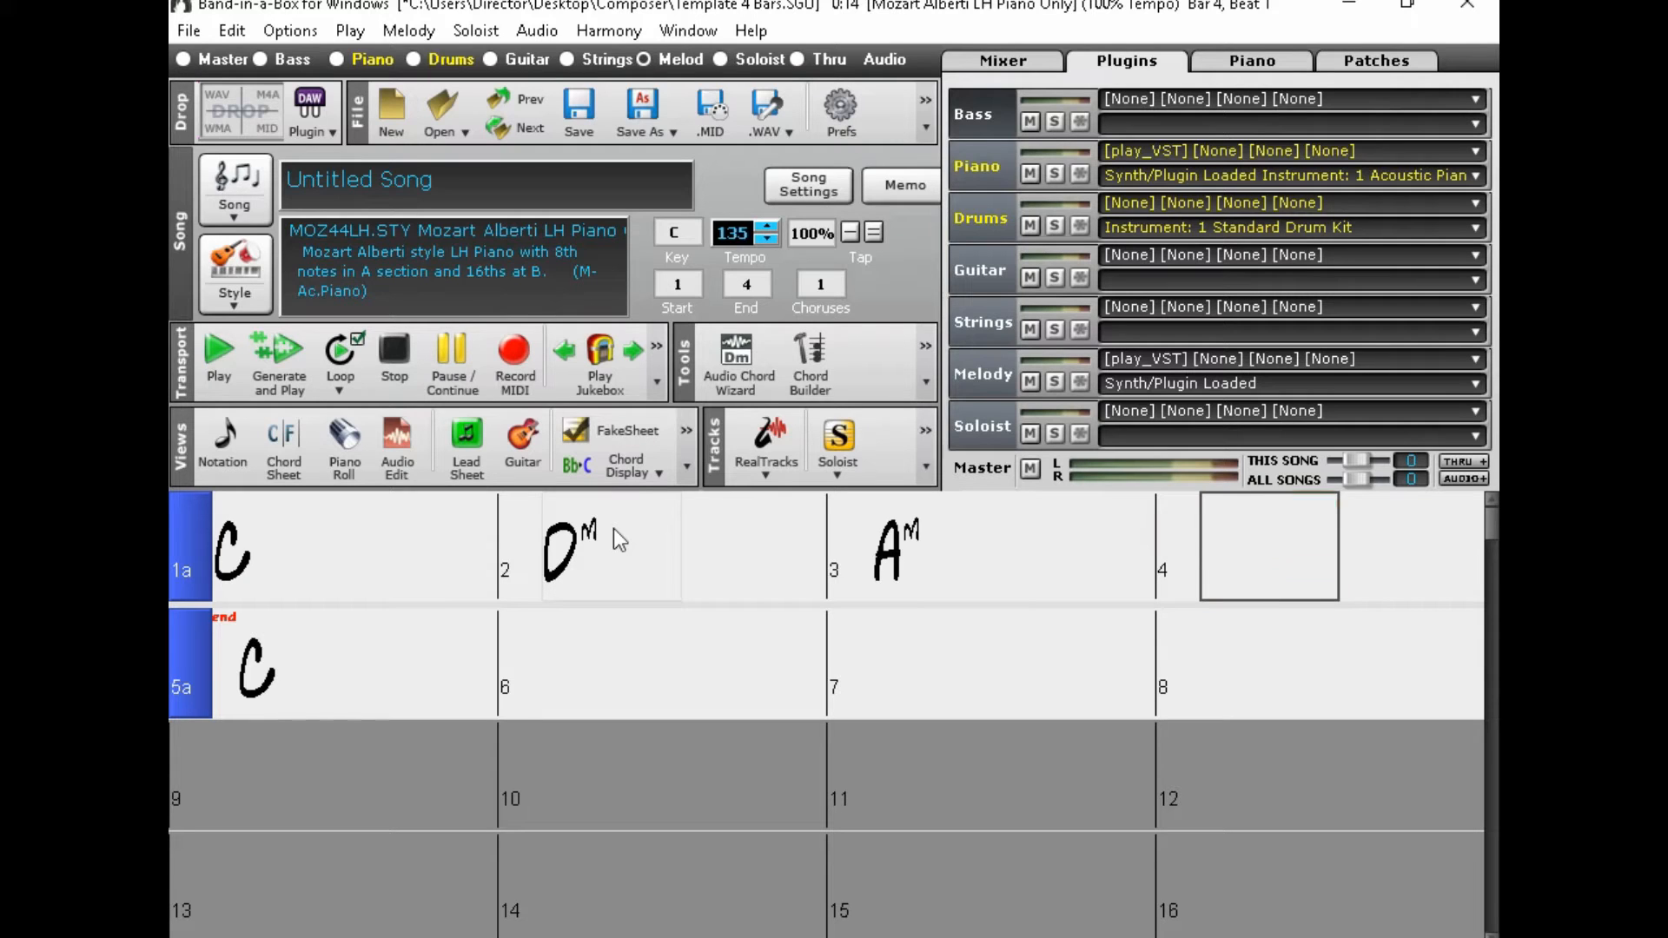
{"action": "type", "text": "G"}
{"action": "key", "text": "Return"}
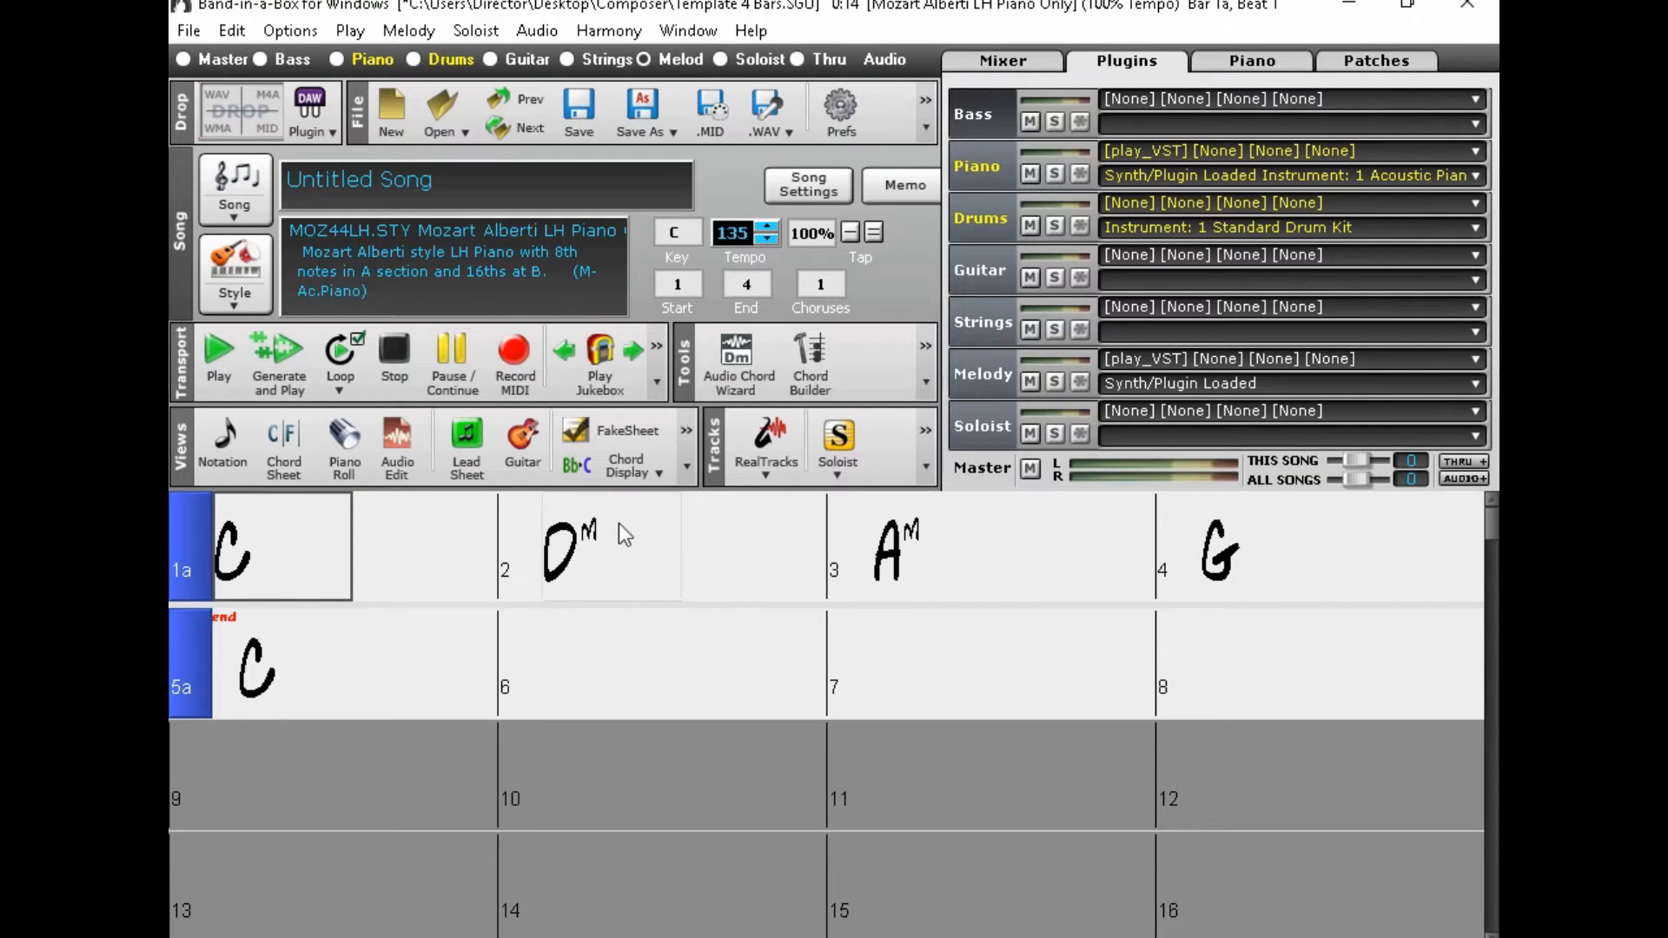
{"action": "double_click", "coordinate": [280, 547]}
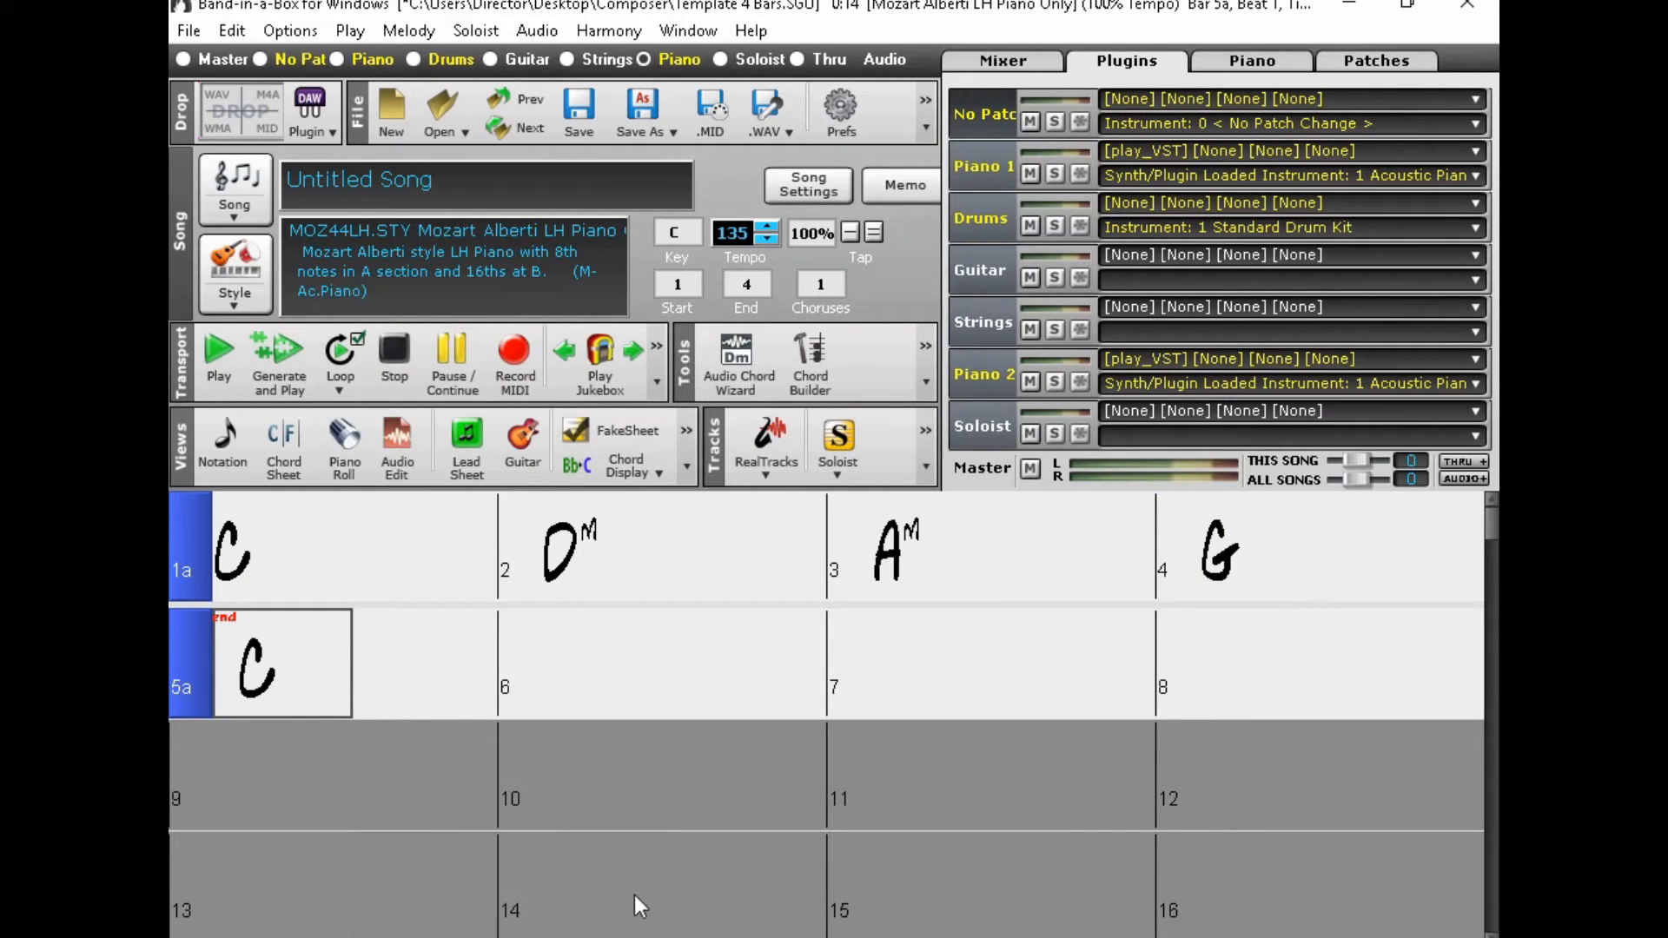
Step: In The Pyctus Melody Sketch Pad, set bar 4 to Minim, freeze bars 1 to 3 and regenerate the melody
{"action": "left_click", "coordinate": [581, 936]}
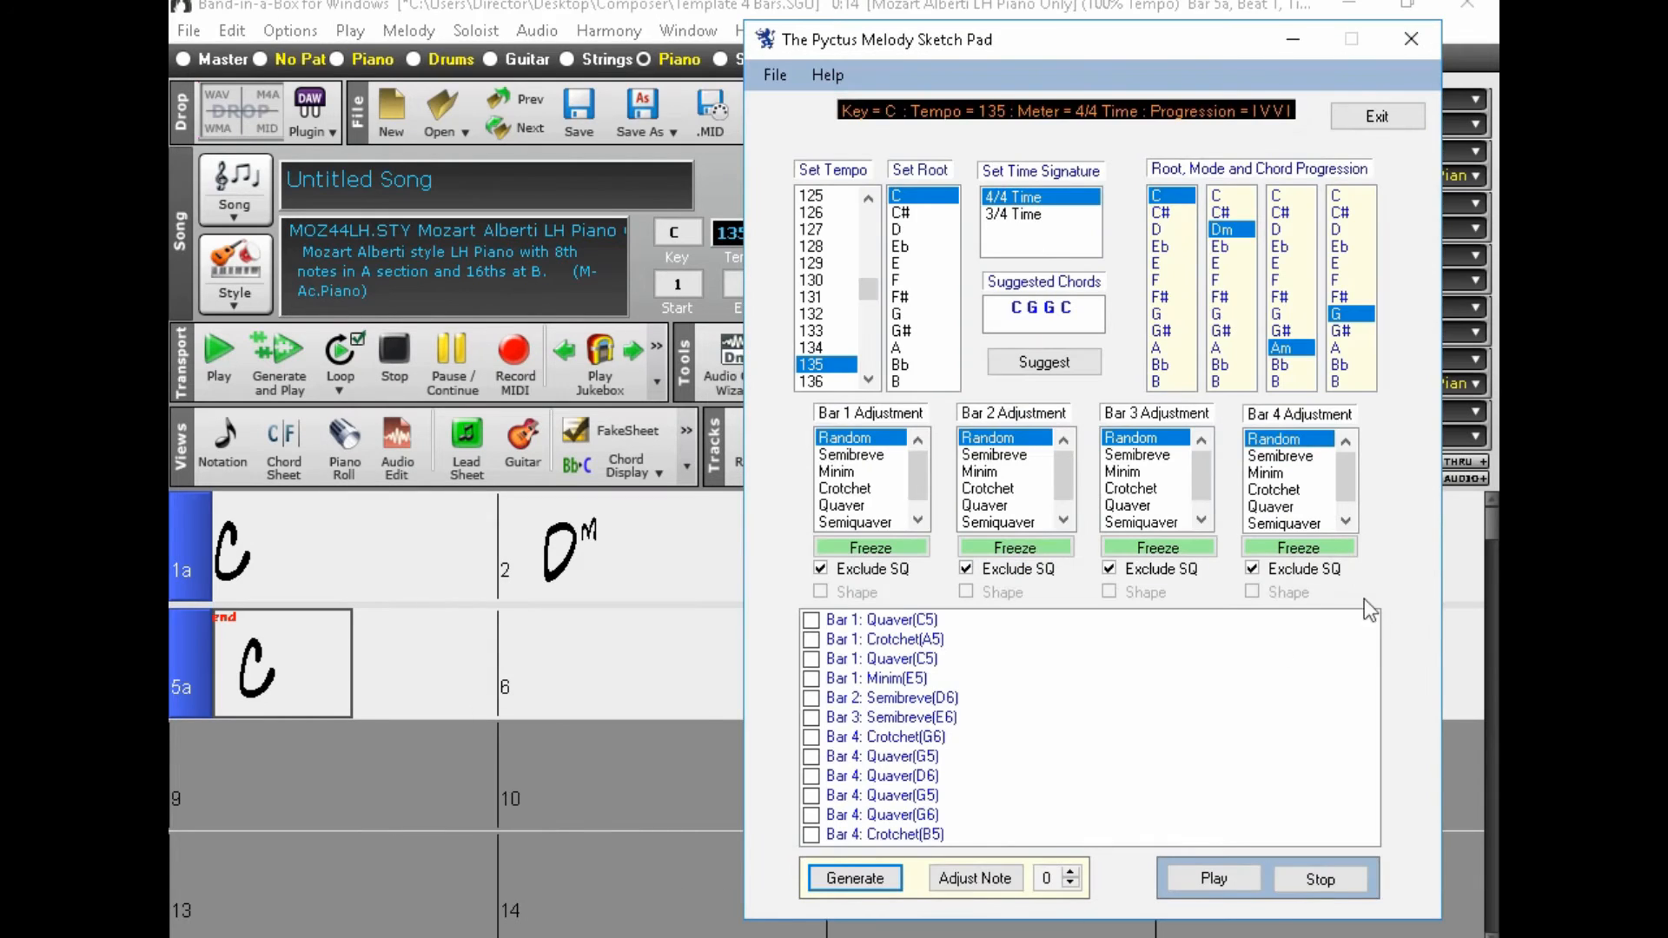
{"action": "left_click", "coordinate": [1282, 473]}
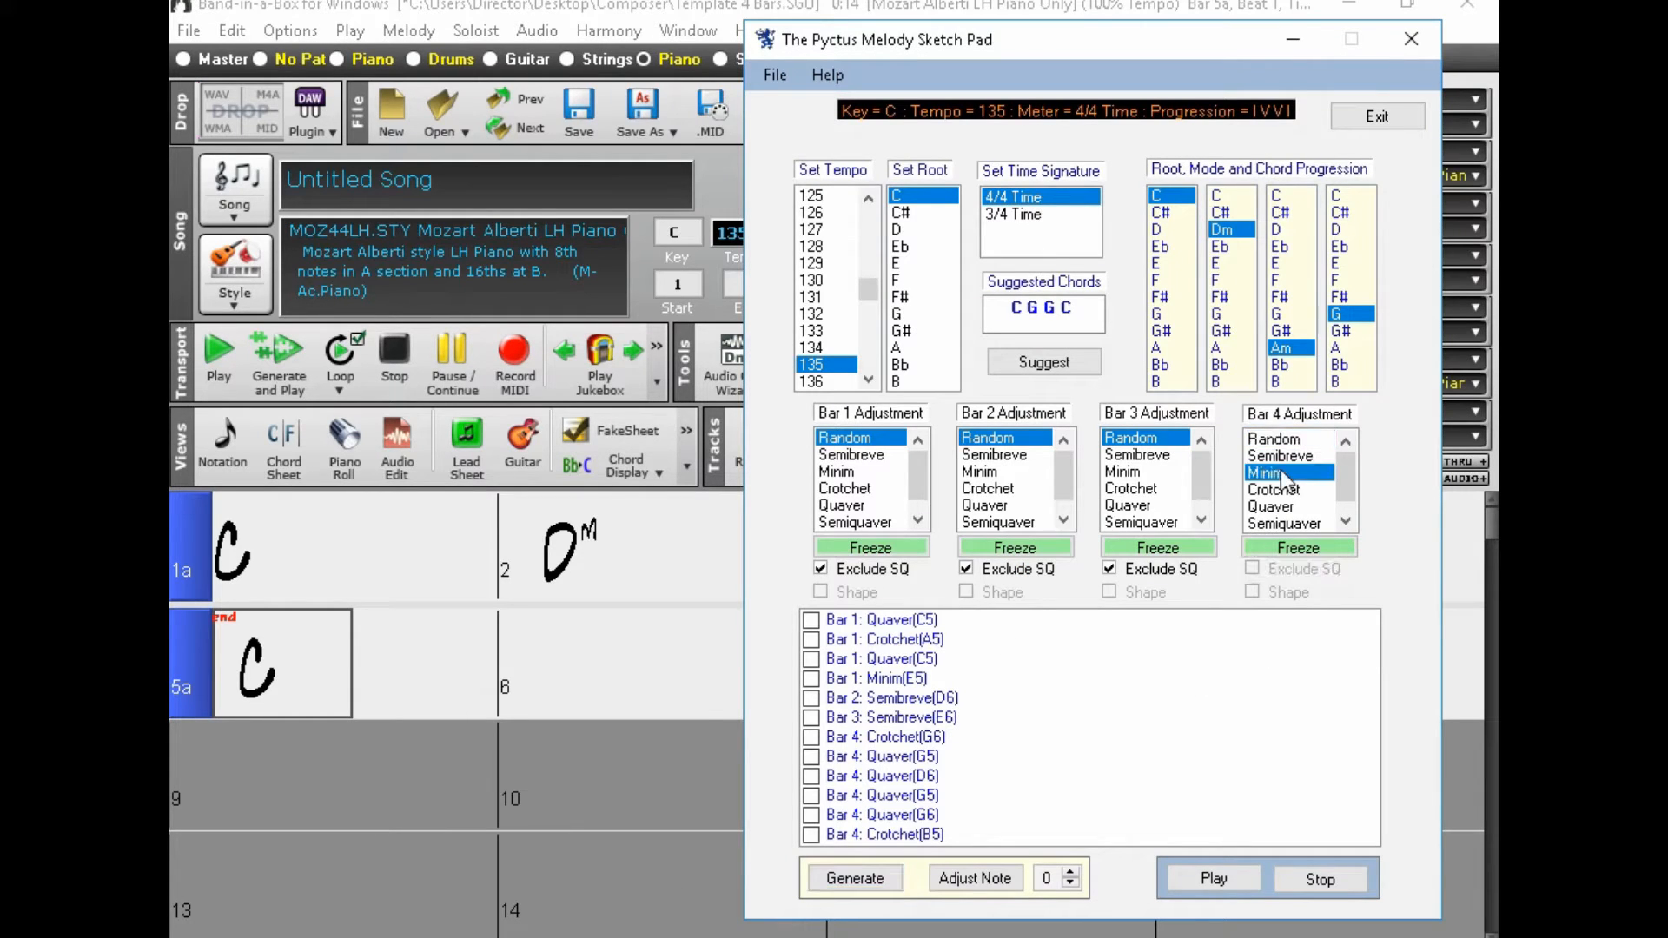
{"action": "left_click", "coordinate": [1155, 548]}
{"action": "left_click", "coordinate": [1014, 547]}
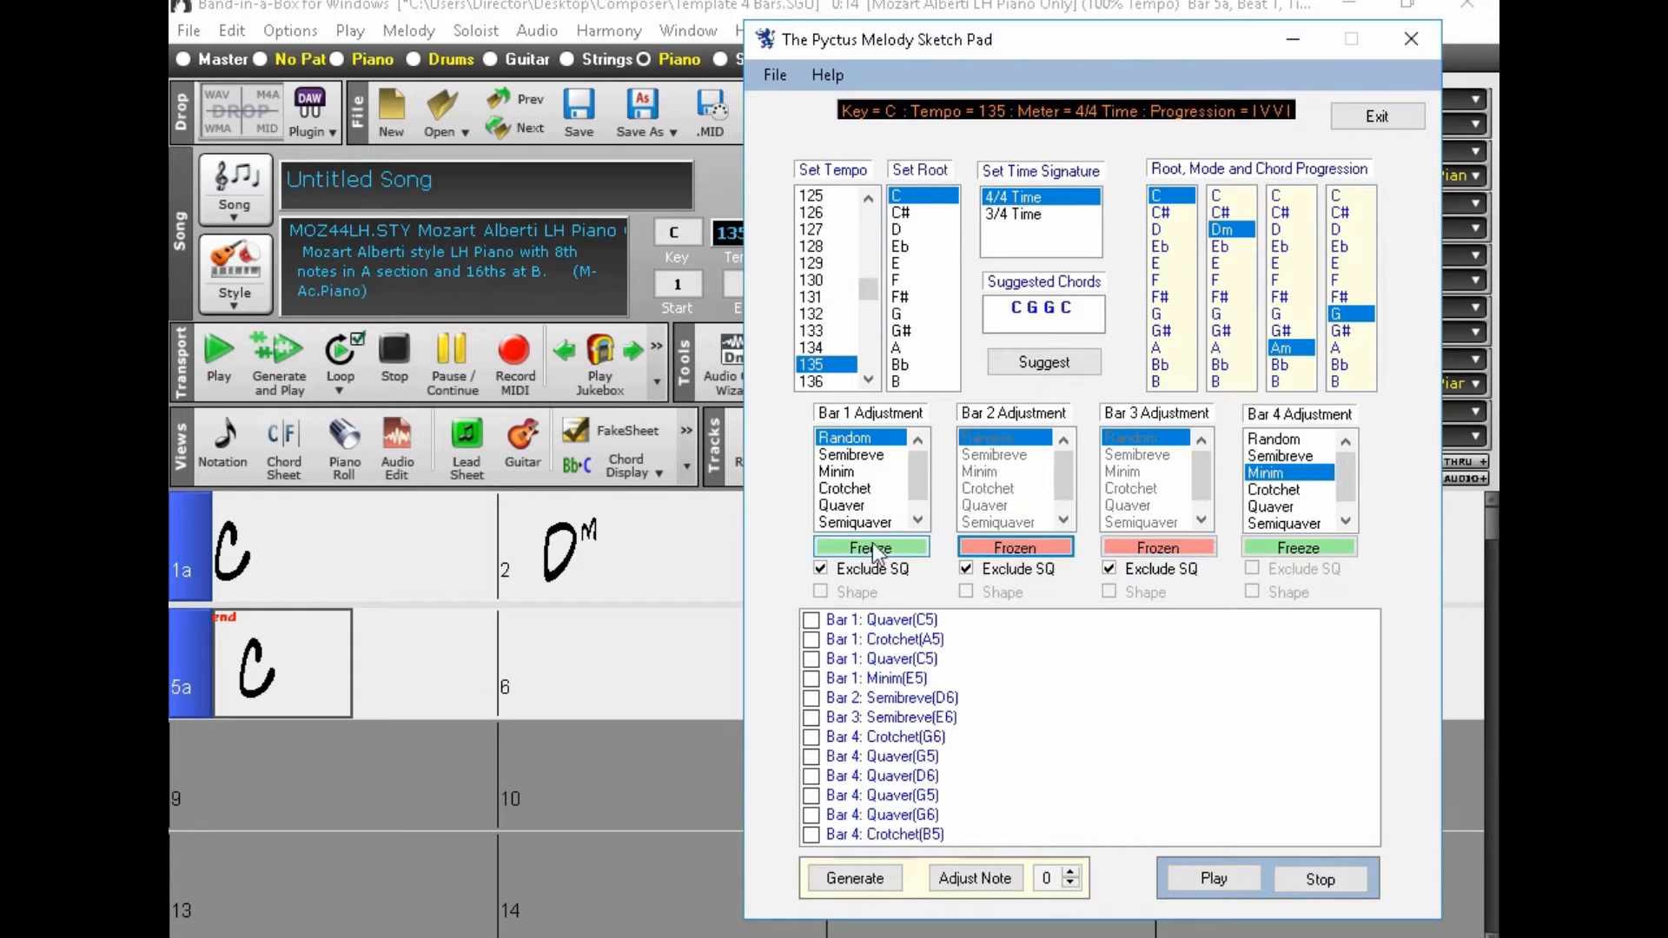
{"action": "left_click", "coordinate": [871, 547]}
{"action": "left_click", "coordinate": [863, 895]}
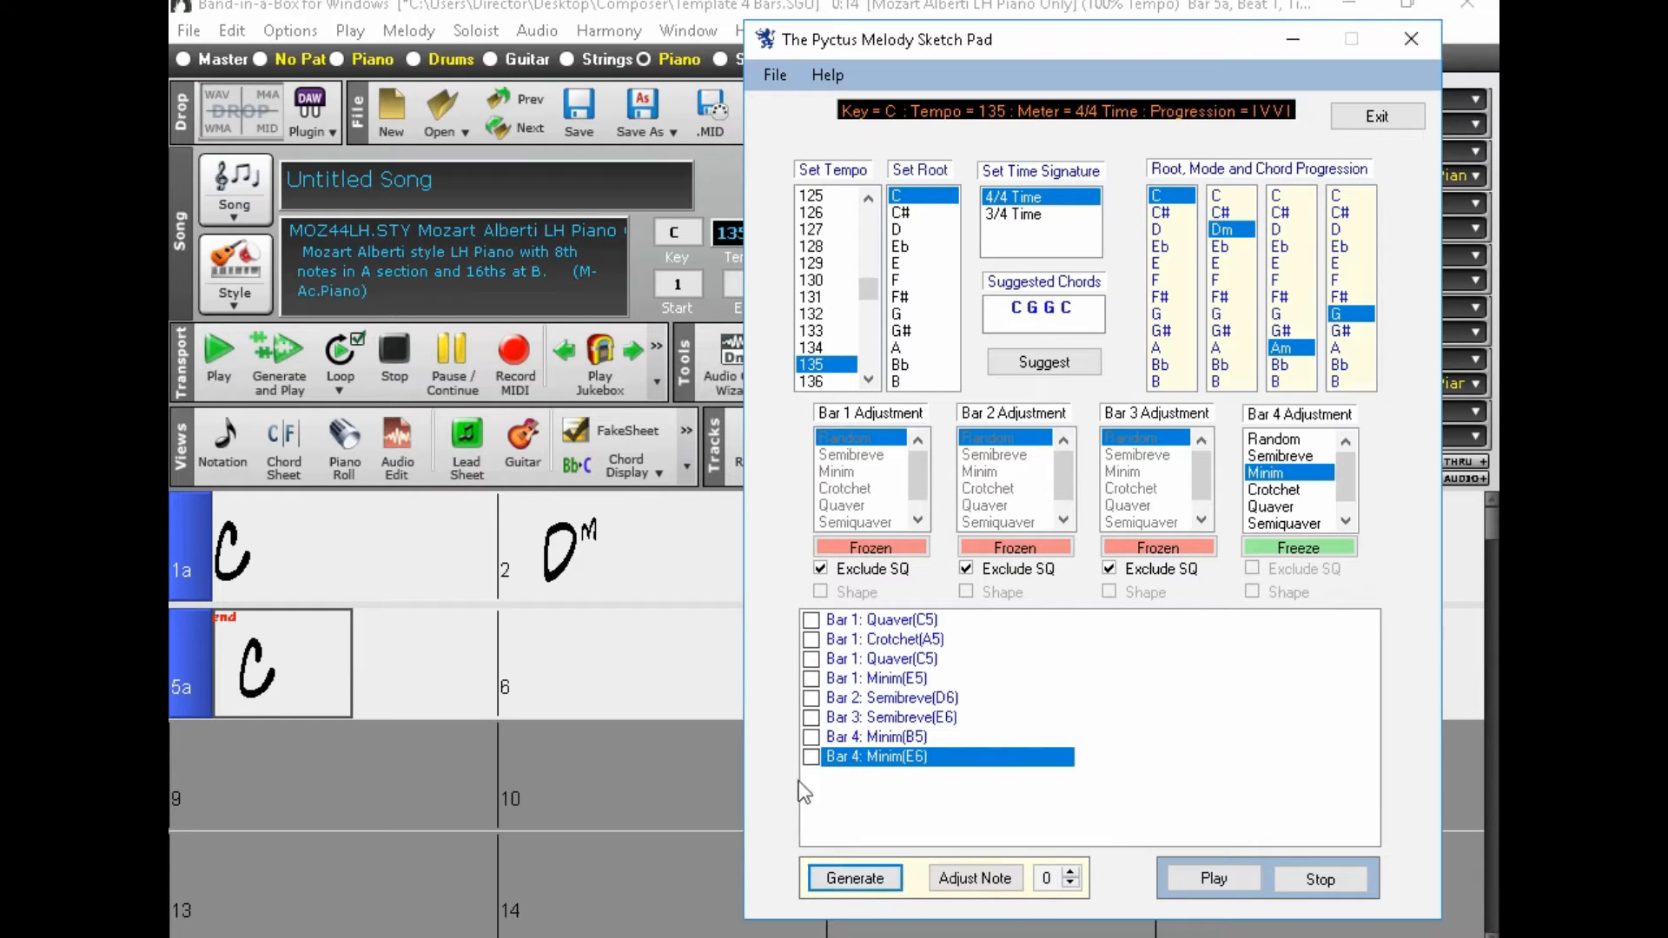
Step: Lower the last minim in bar 4 to D6 with Adjust Note
{"action": "left_click", "coordinate": [810, 757]}
{"action": "left_click", "coordinate": [1071, 884]}
{"action": "left_click", "coordinate": [1071, 884]}
{"action": "left_click", "coordinate": [991, 879]}
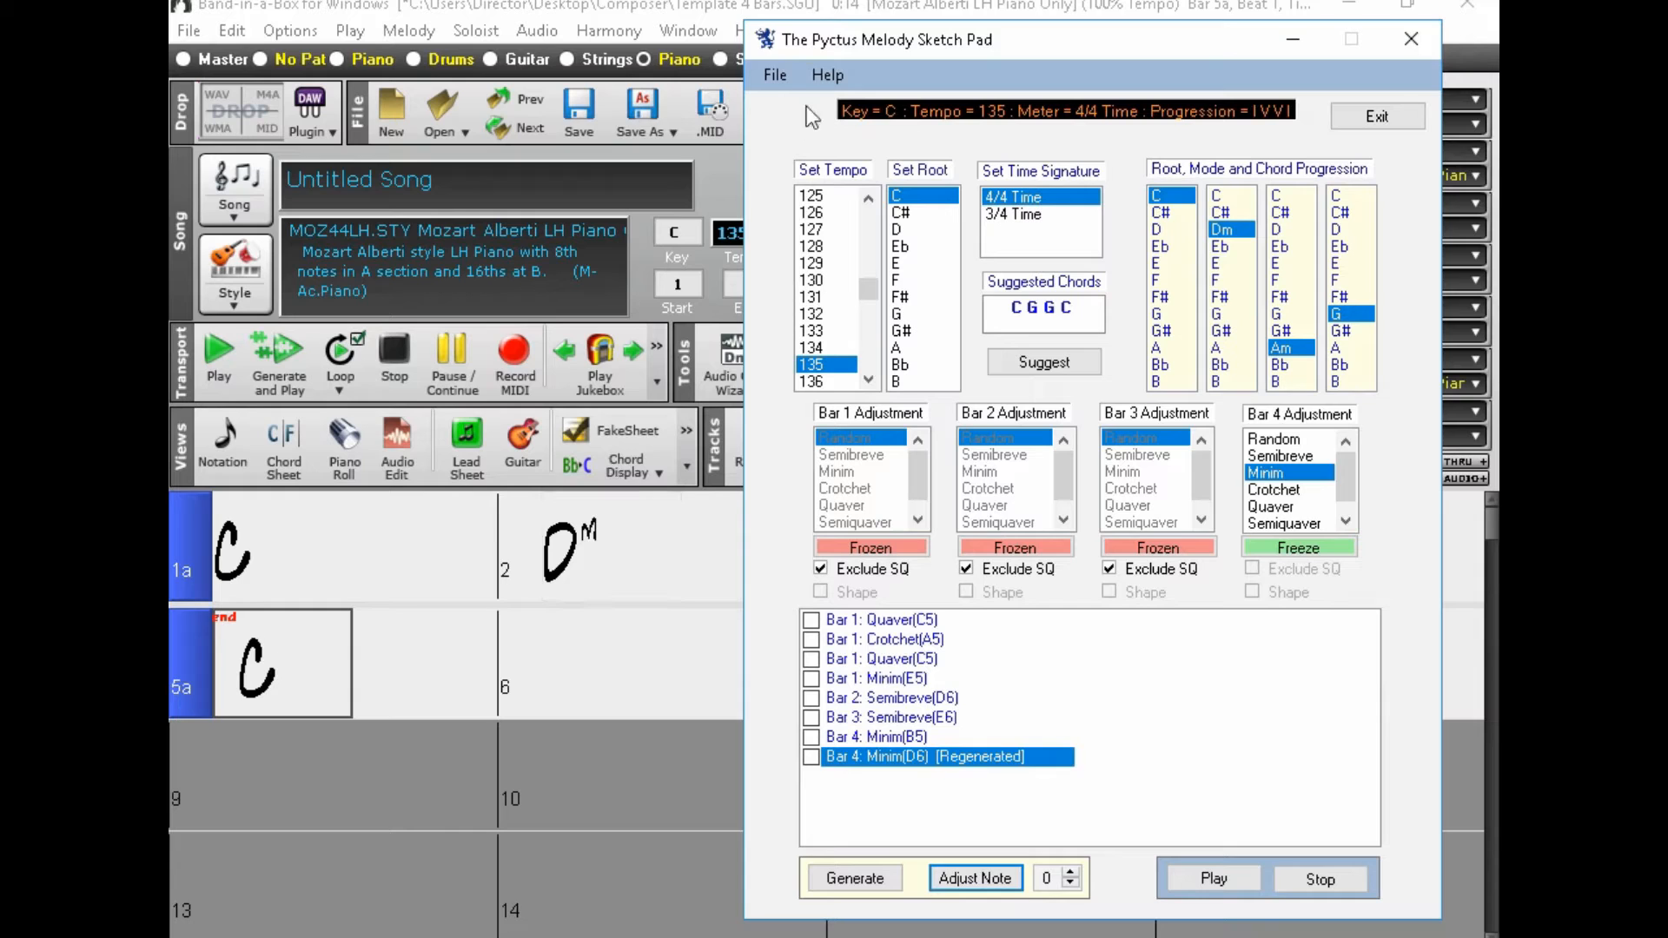
Step: Export the melody with the adjusted bar 4 as 0000.mid in the Midi Files folder, replacing the existing file
{"action": "left_click", "coordinate": [775, 77]}
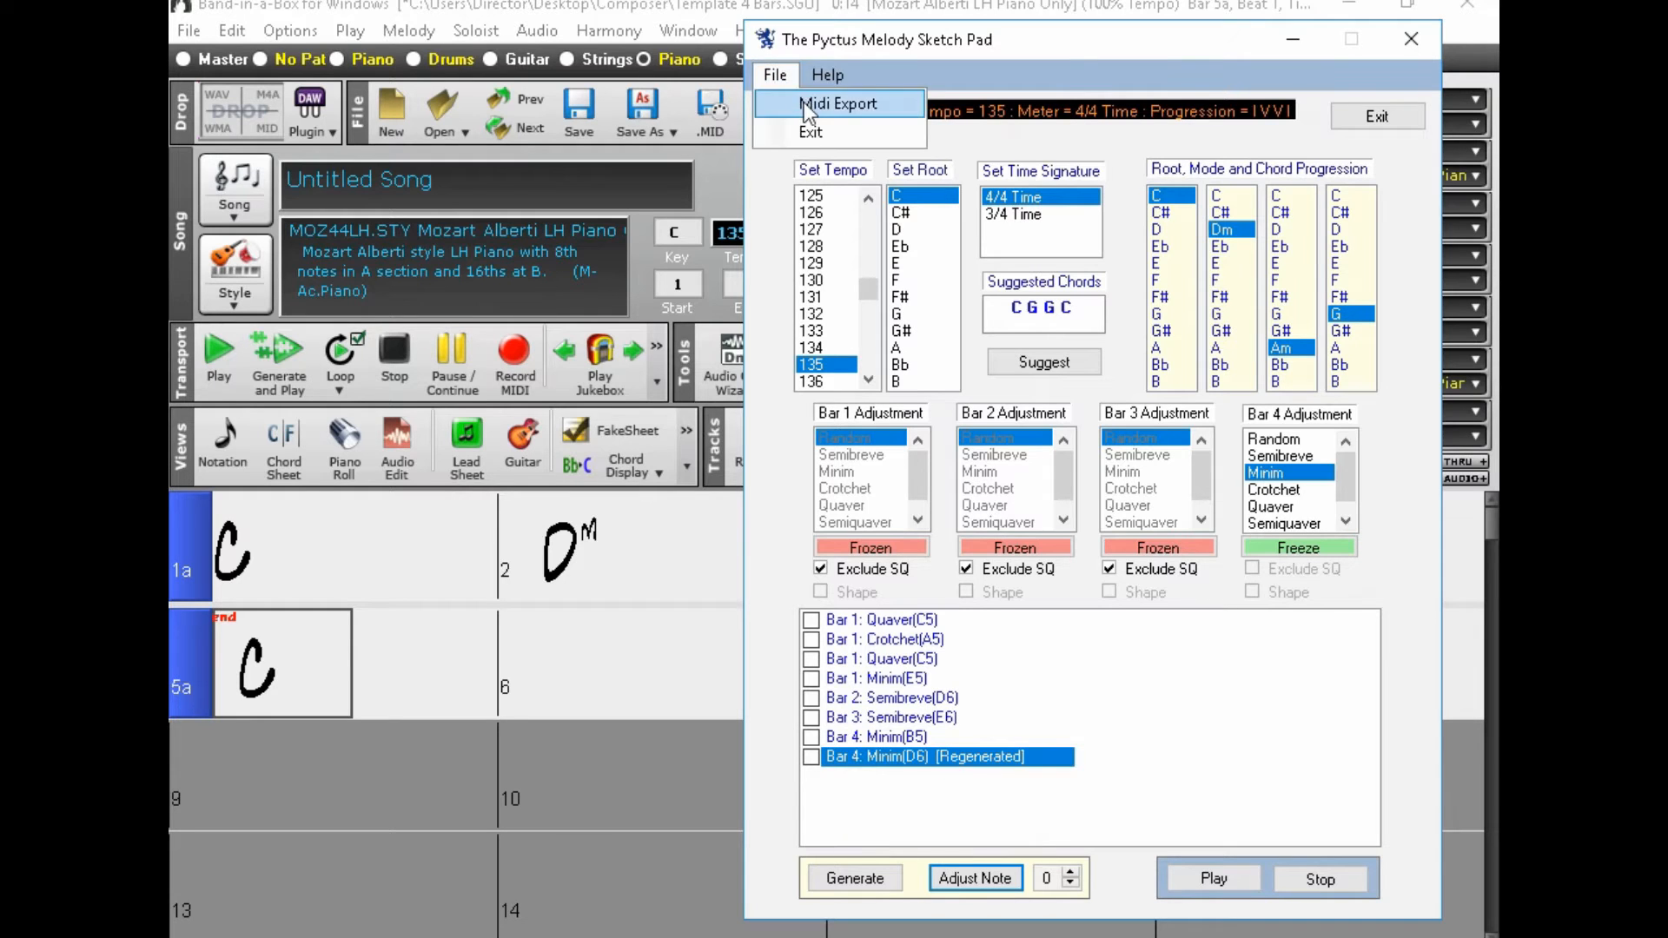
{"action": "left_click", "coordinate": [804, 101]}
{"action": "double_click", "coordinate": [935, 267]}
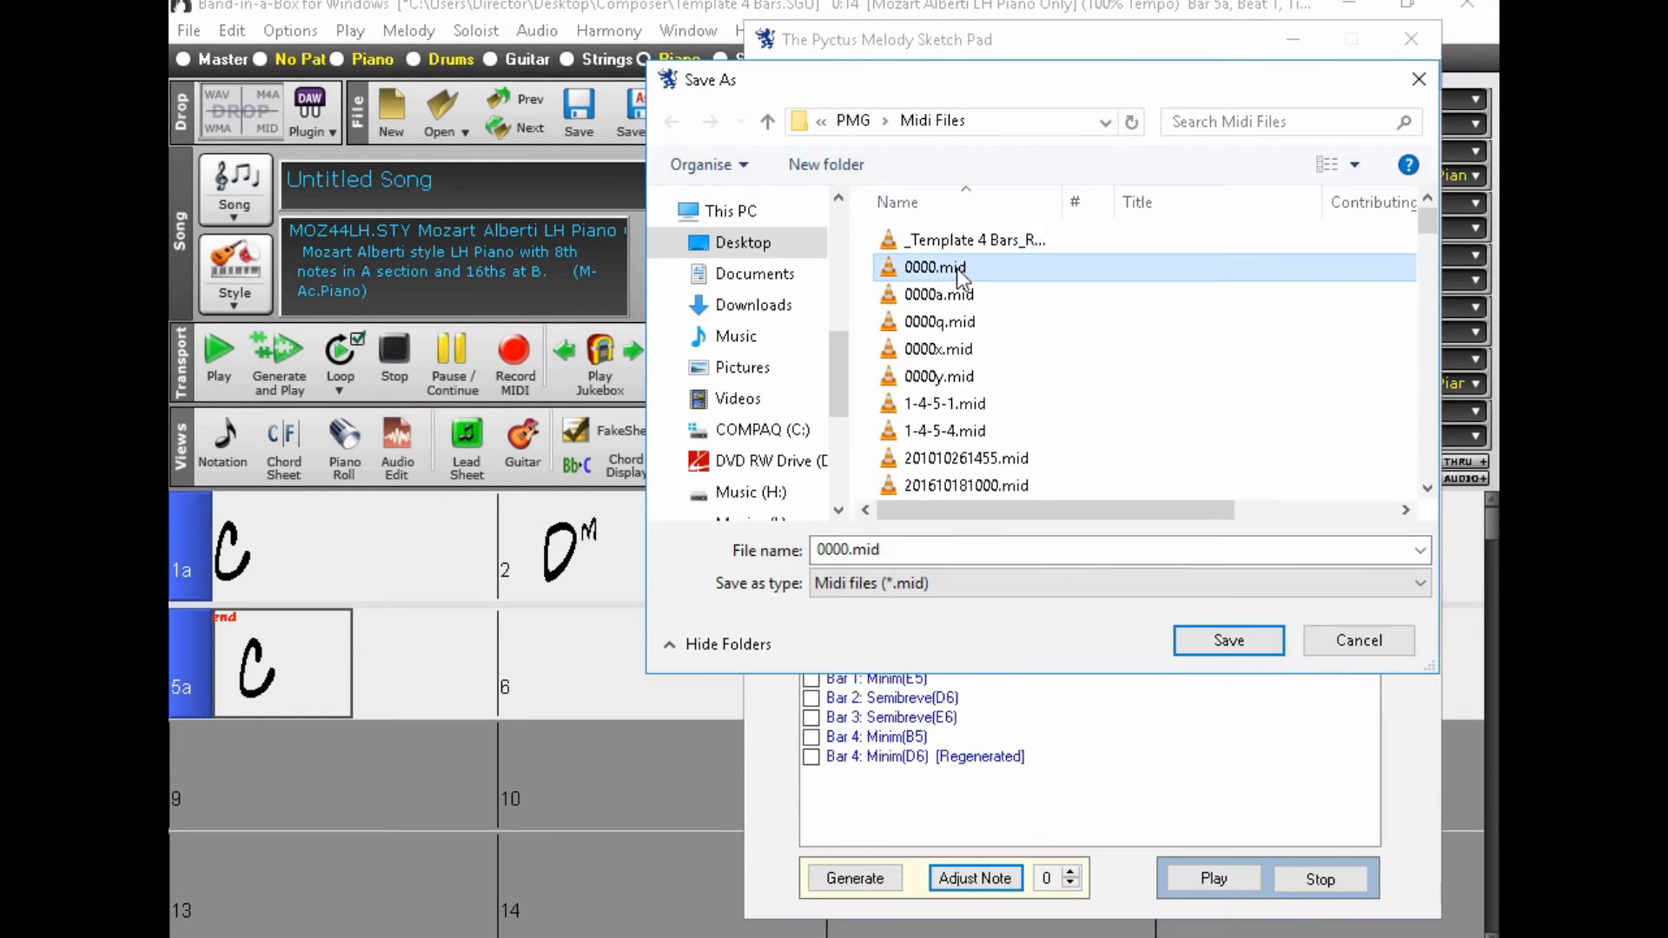
{"action": "left_click", "coordinate": [927, 482]}
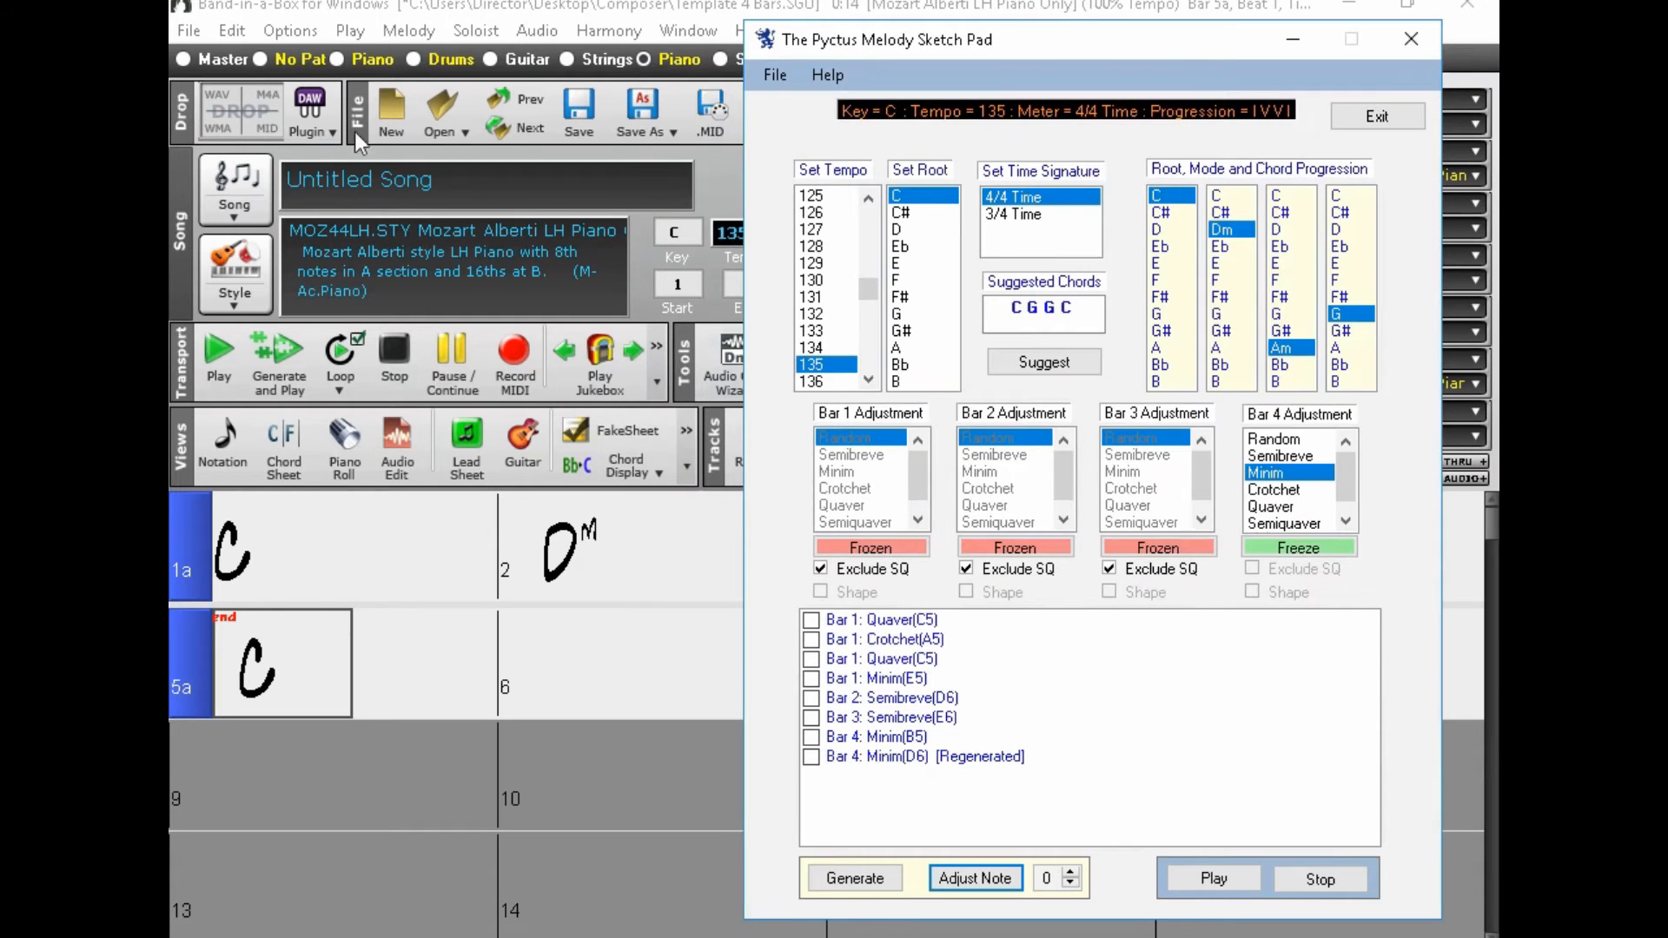
Step: In Band-in-a-Box, import the melody from 0000.mid on channel 1 with 2 blank bars, and play the song from bar 1
{"action": "left_click", "coordinate": [186, 39]}
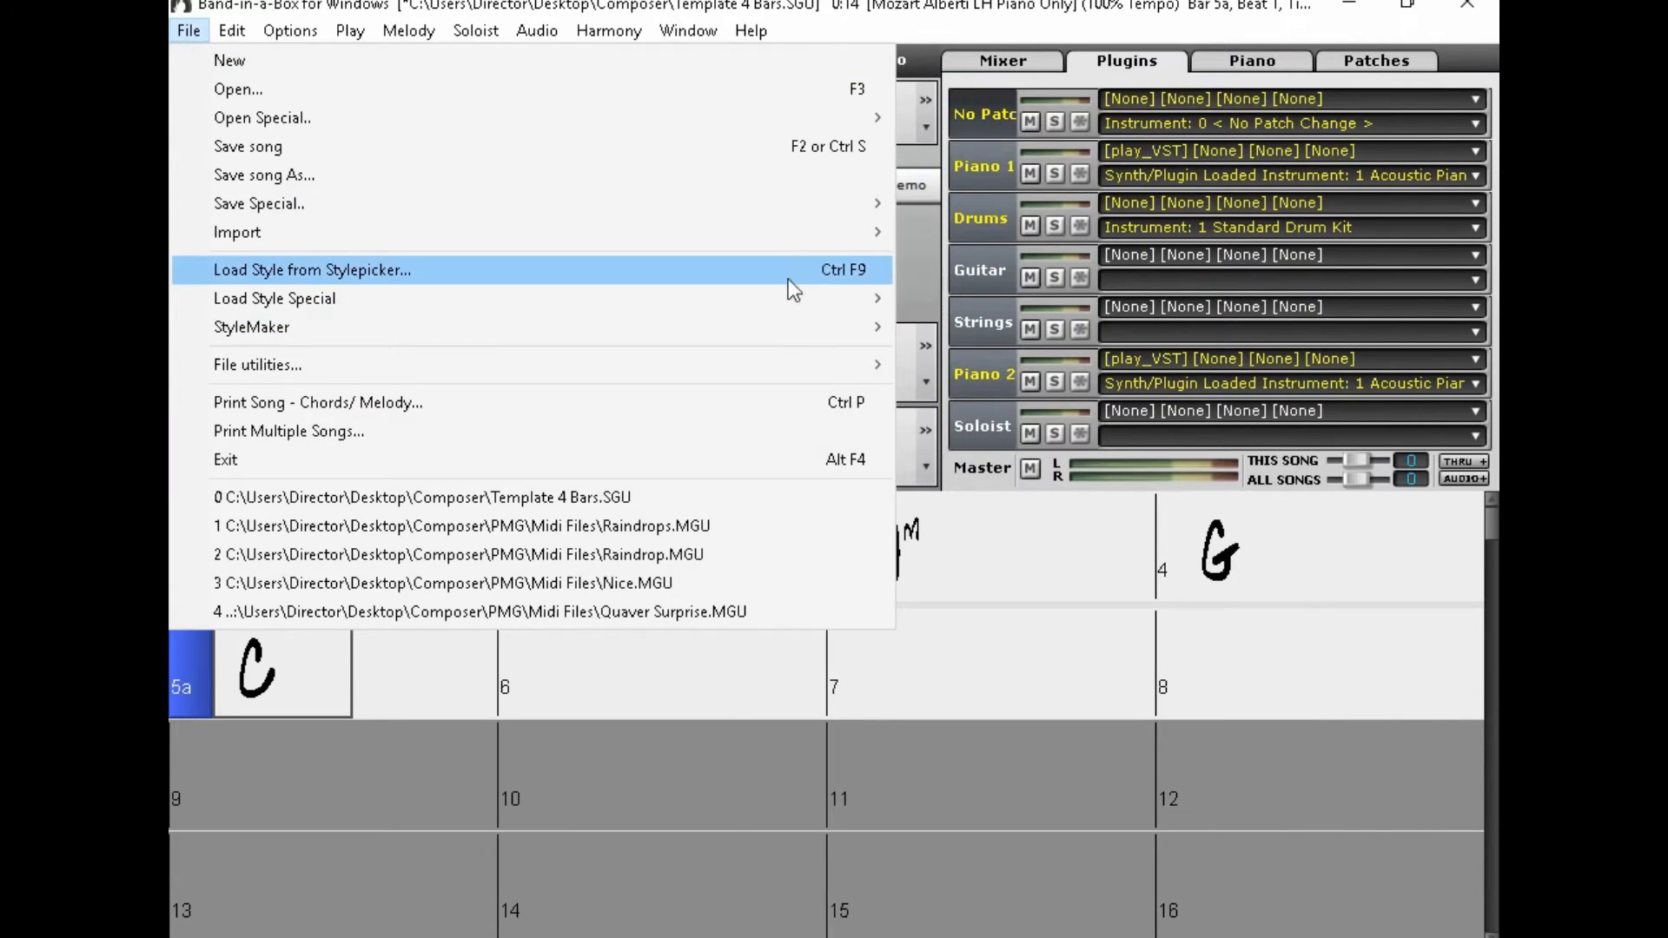
{"action": "mouse_move", "coordinate": [862, 229]}
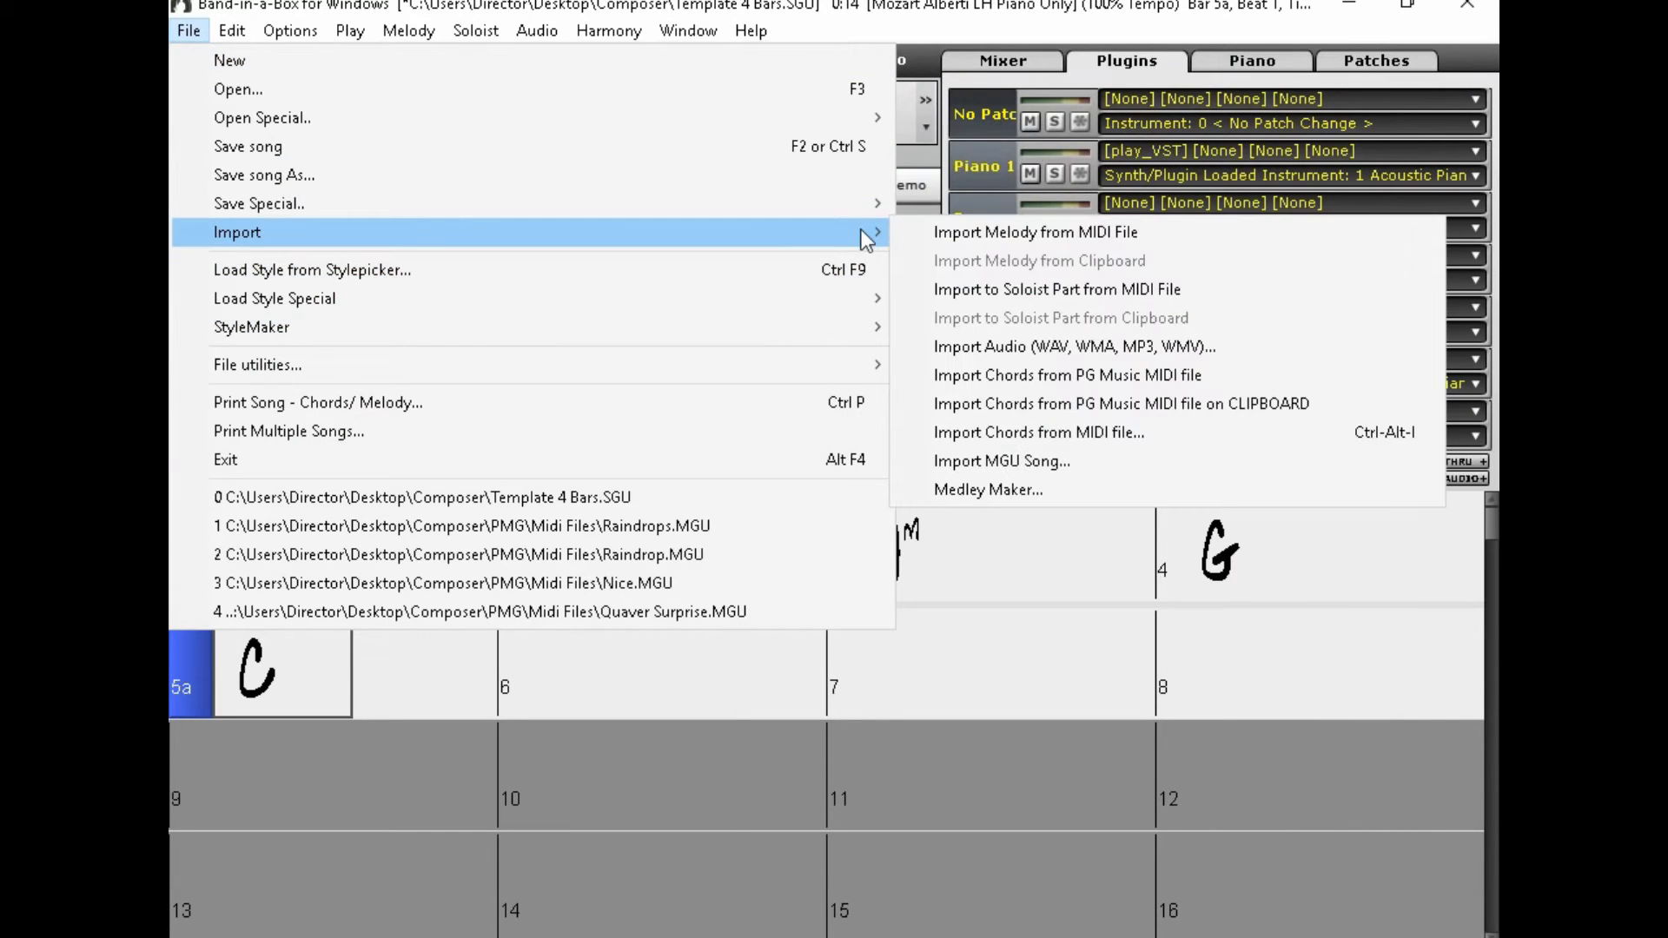
{"action": "left_click", "coordinate": [968, 238]}
{"action": "double_click", "coordinate": [675, 291]}
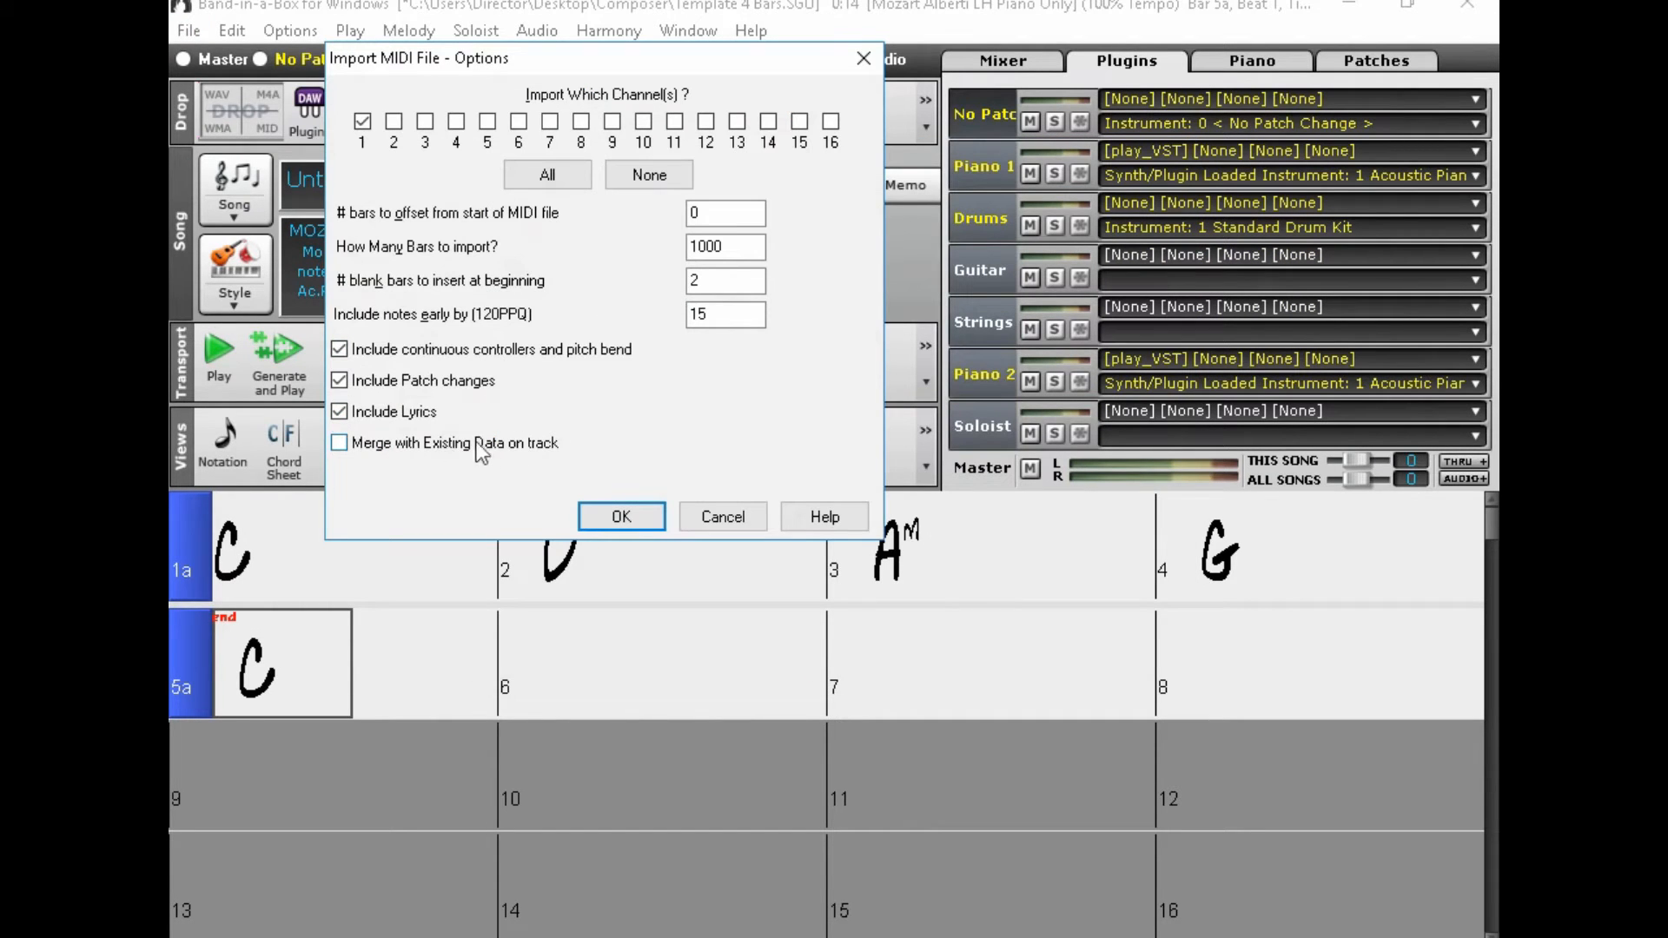
{"action": "left_click", "coordinate": [621, 516]}
{"action": "left_click", "coordinate": [672, 400]}
{"action": "left_click", "coordinate": [300, 556]}
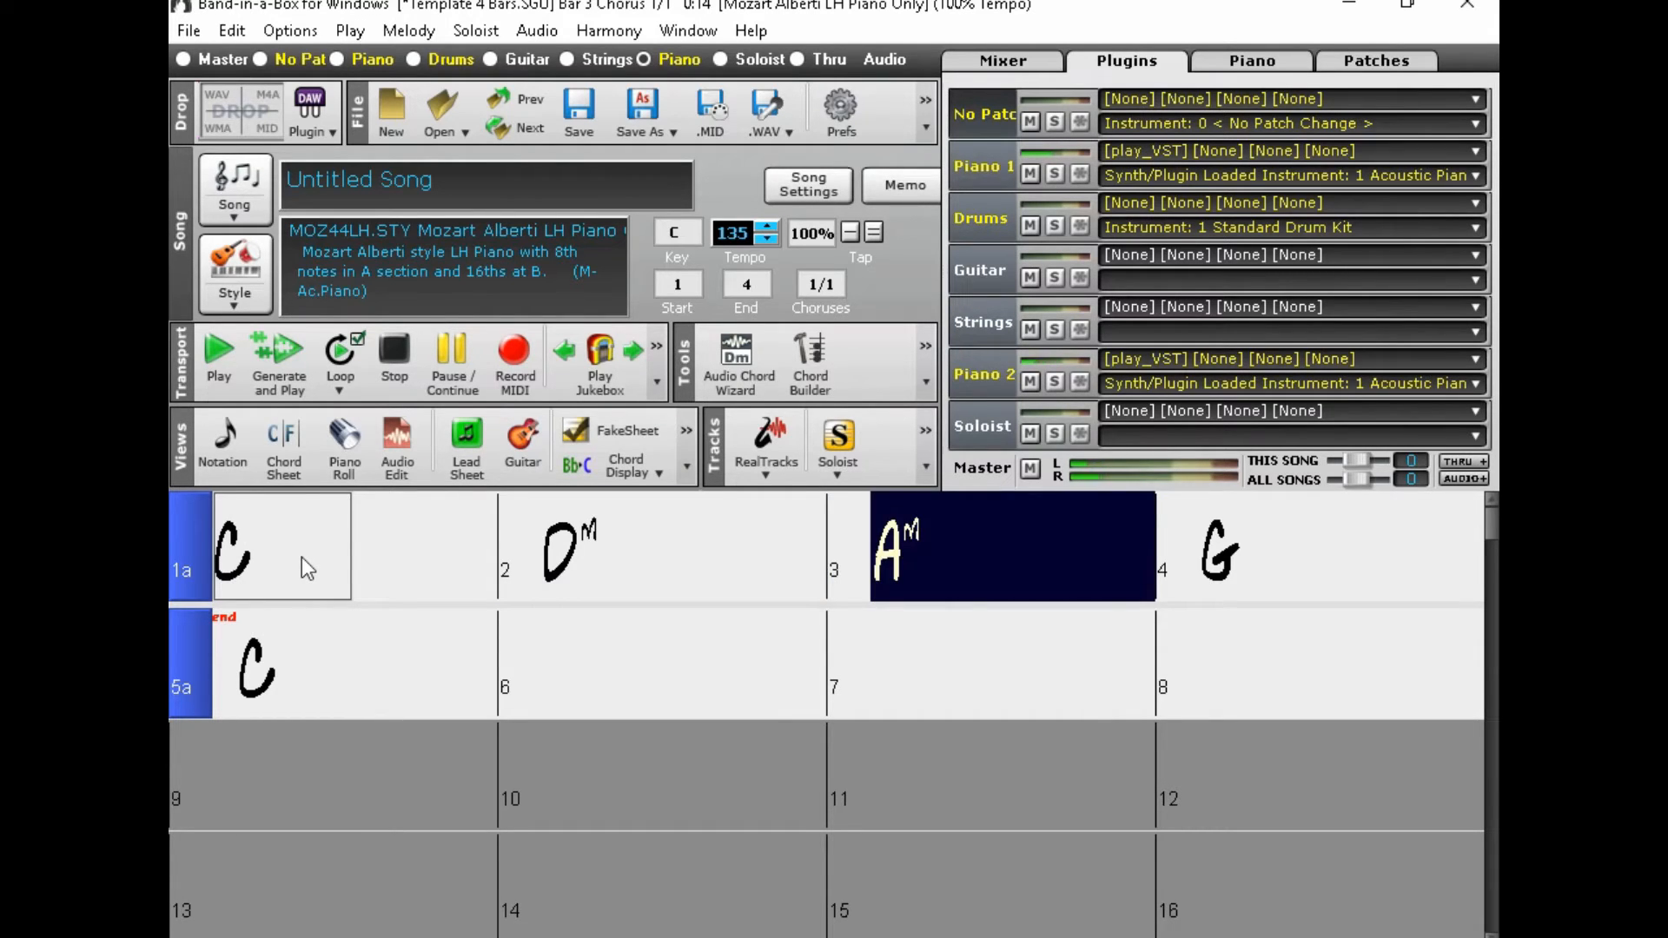
{"action": "left_click", "coordinate": [399, 369]}
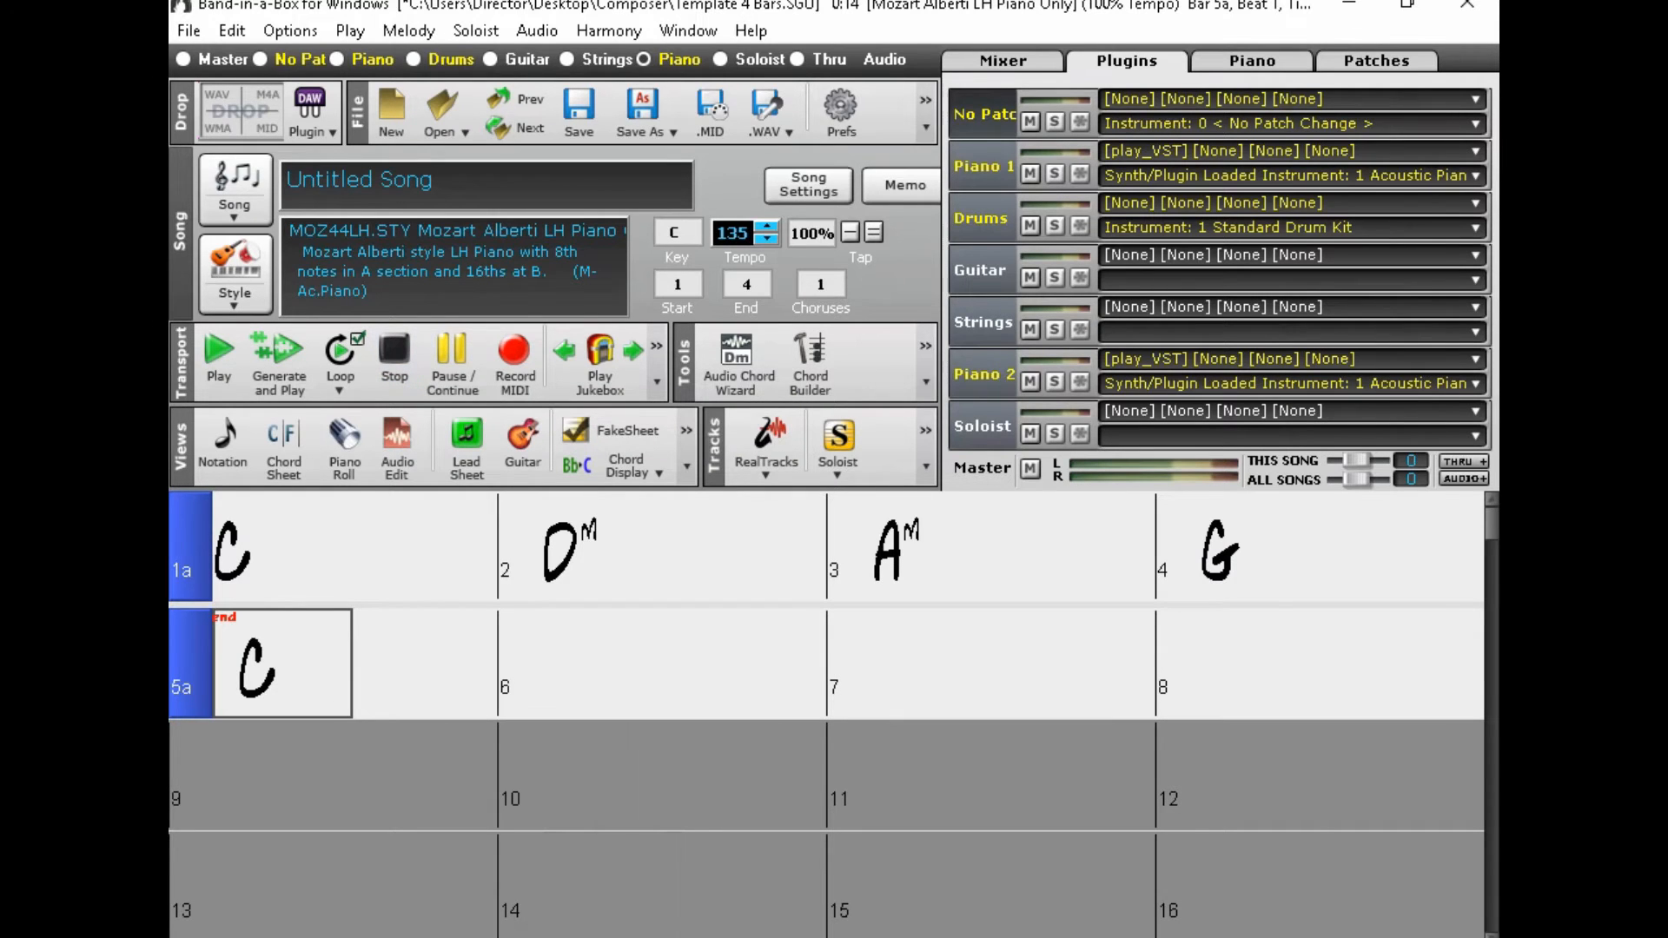
Step: In The Pyctus Melody Sketch Pad, freeze bar 4, unfreeze bar 1, set bar 1 to Quaver with Shape enabled, and regenerate the melody twice
{"action": "left_click", "coordinate": [582, 937]}
{"action": "left_click", "coordinate": [1276, 544]}
{"action": "left_click", "coordinate": [875, 549]}
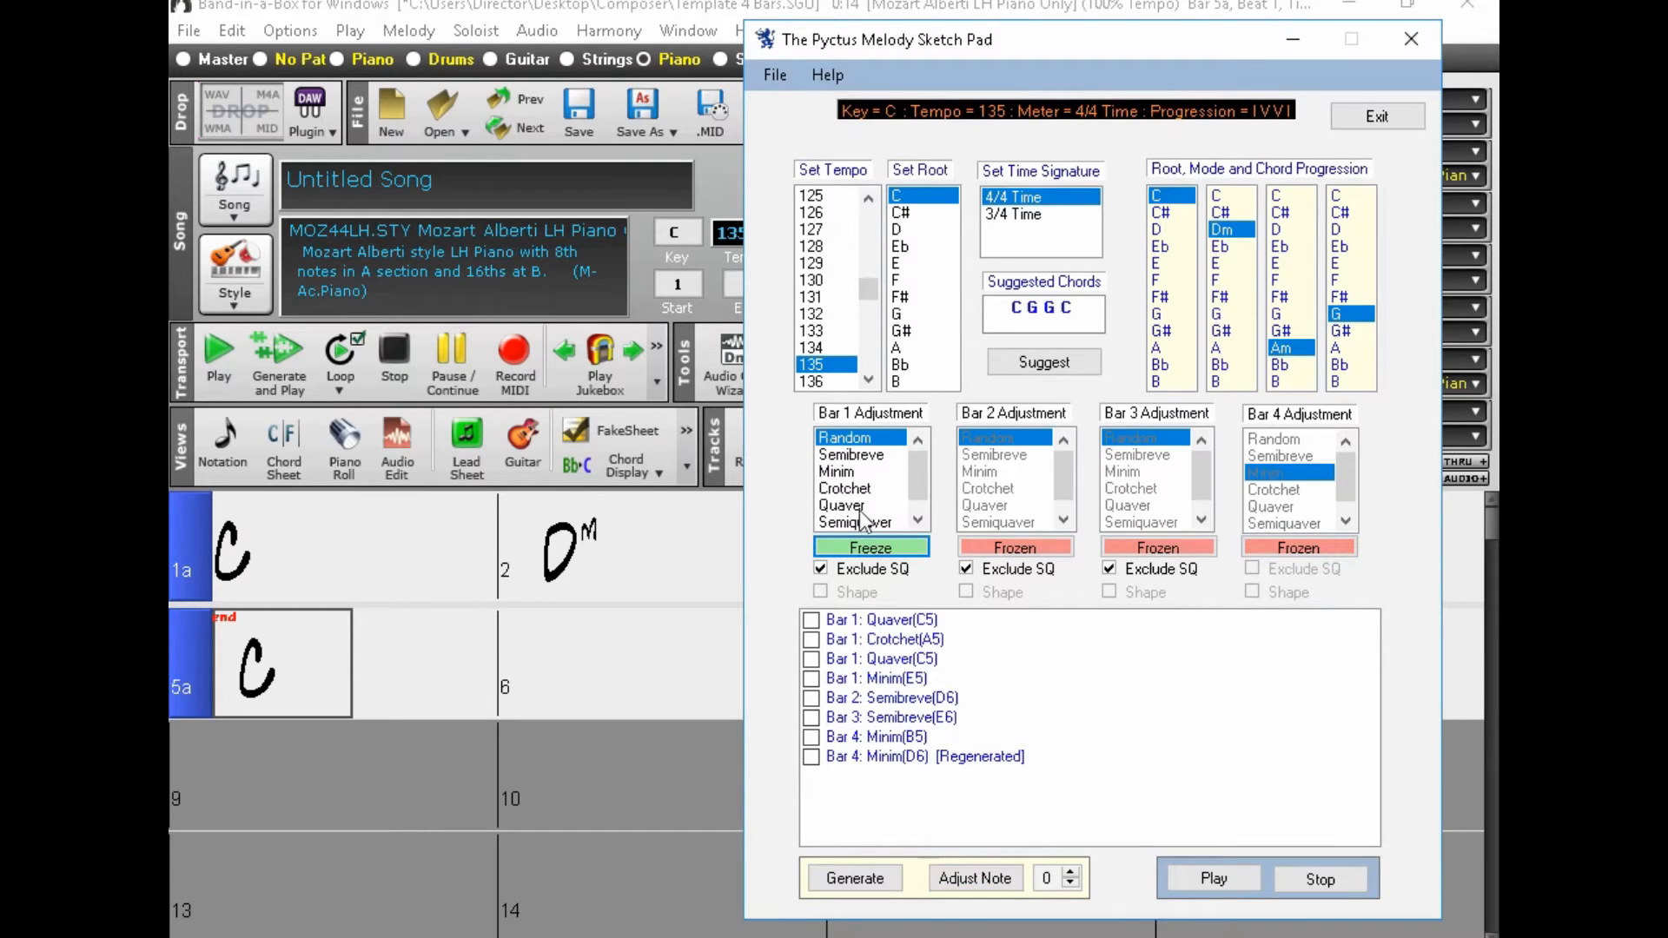
{"action": "left_click", "coordinate": [859, 511]}
{"action": "left_click", "coordinate": [840, 593]}
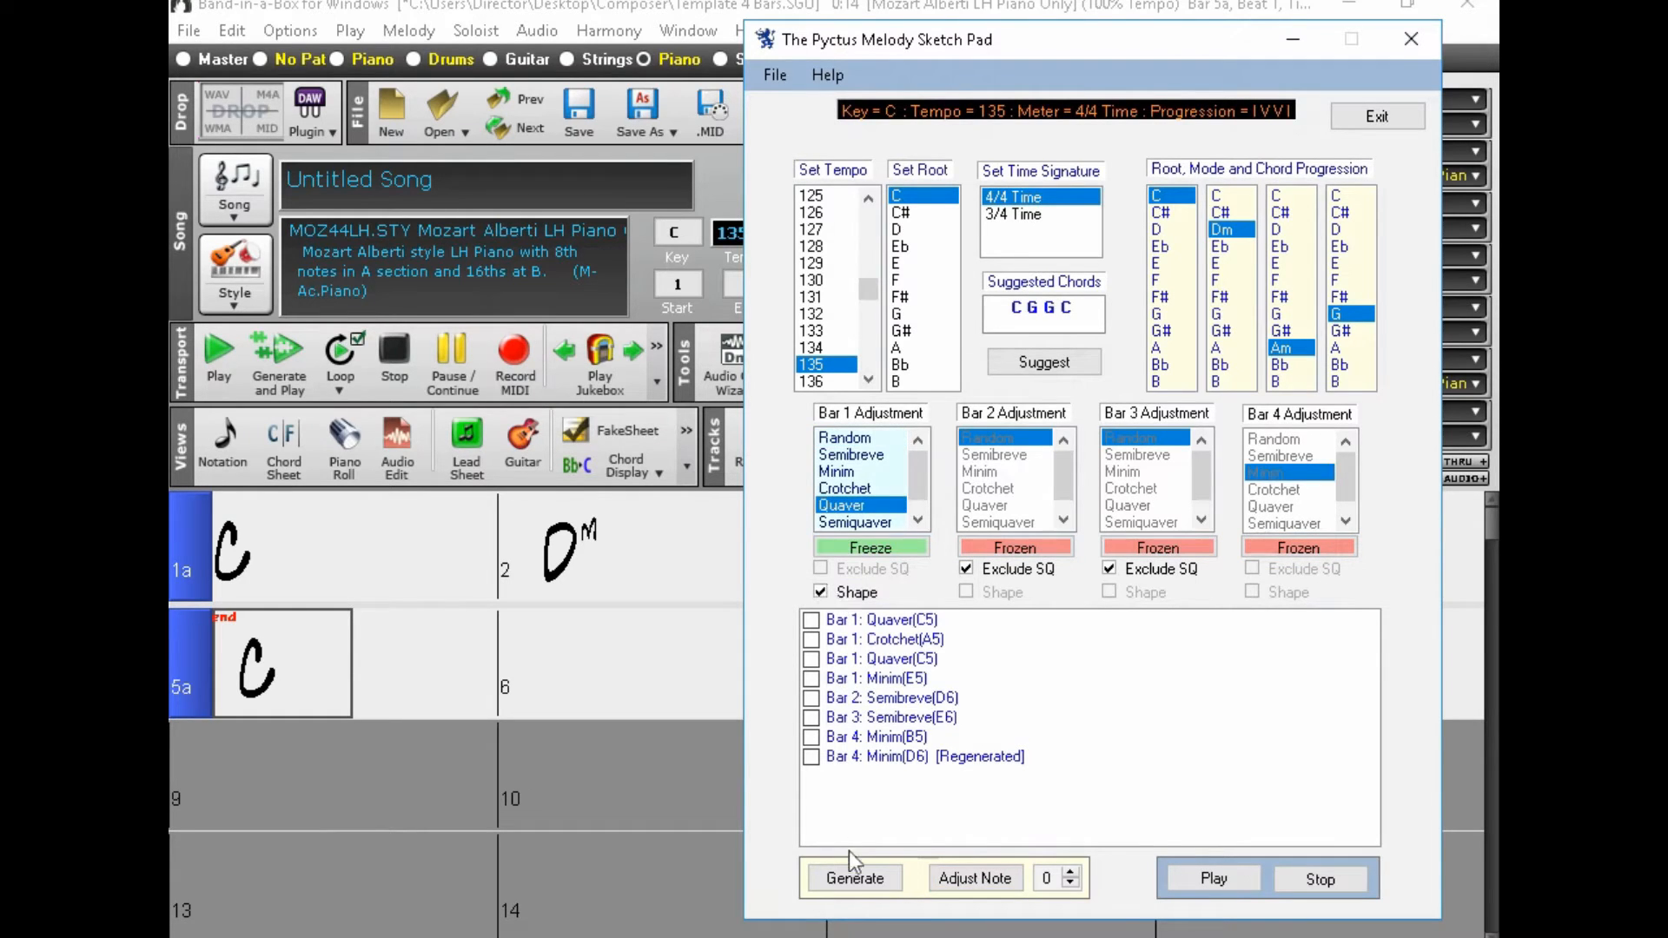
{"action": "left_click", "coordinate": [855, 879]}
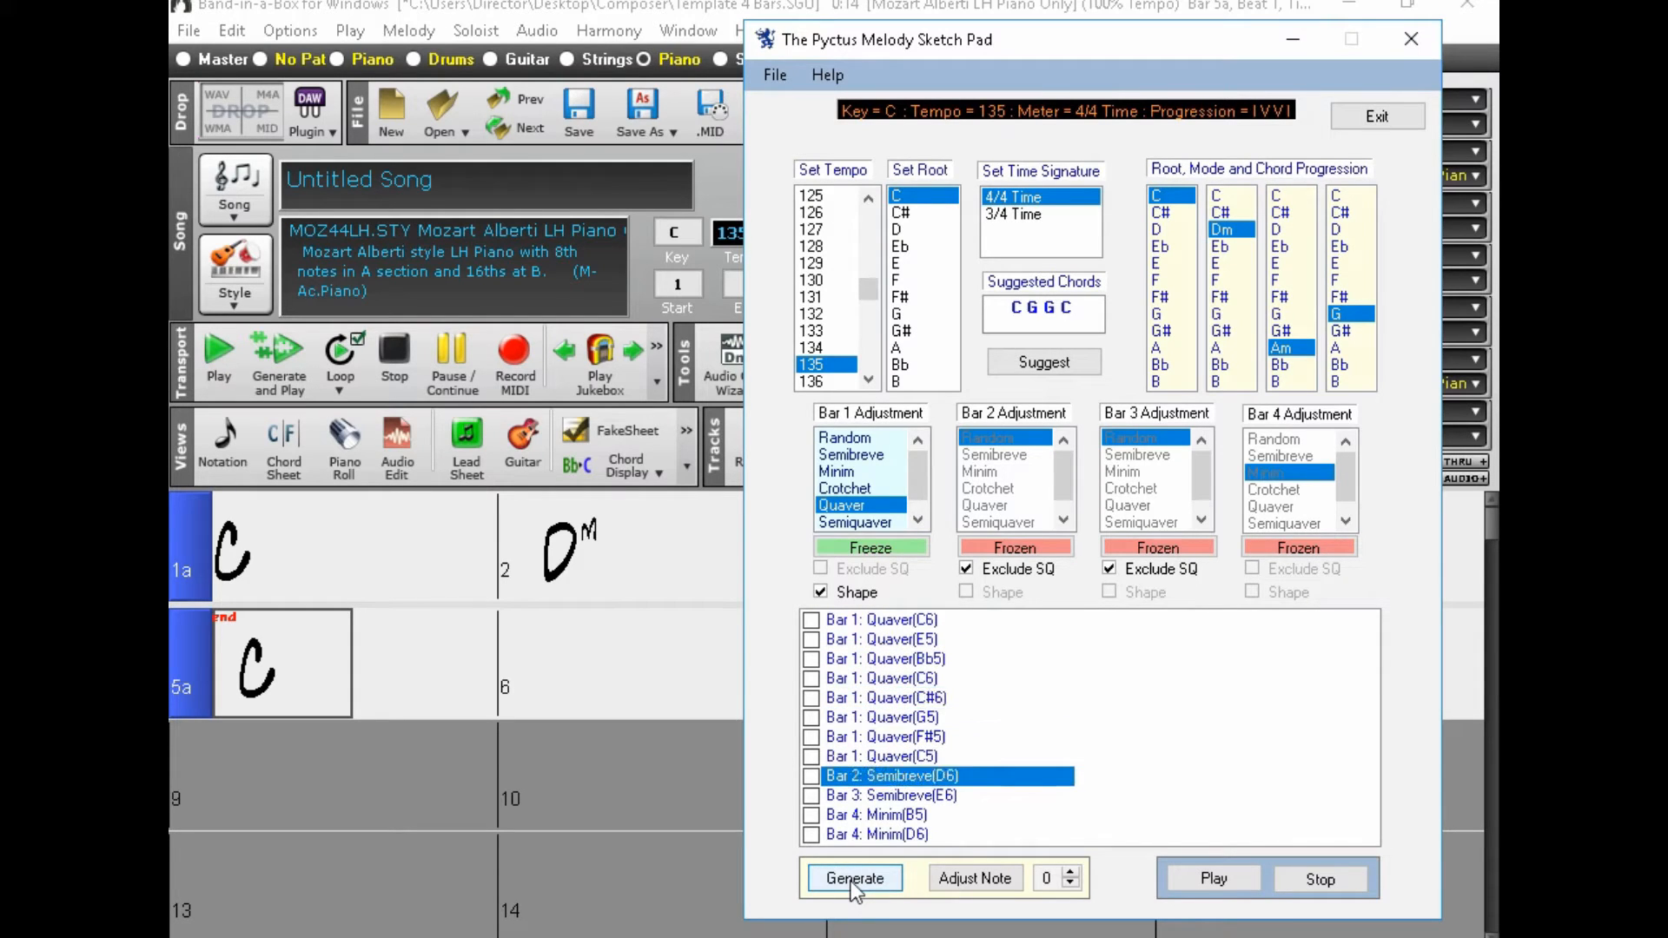
{"action": "left_click", "coordinate": [851, 881]}
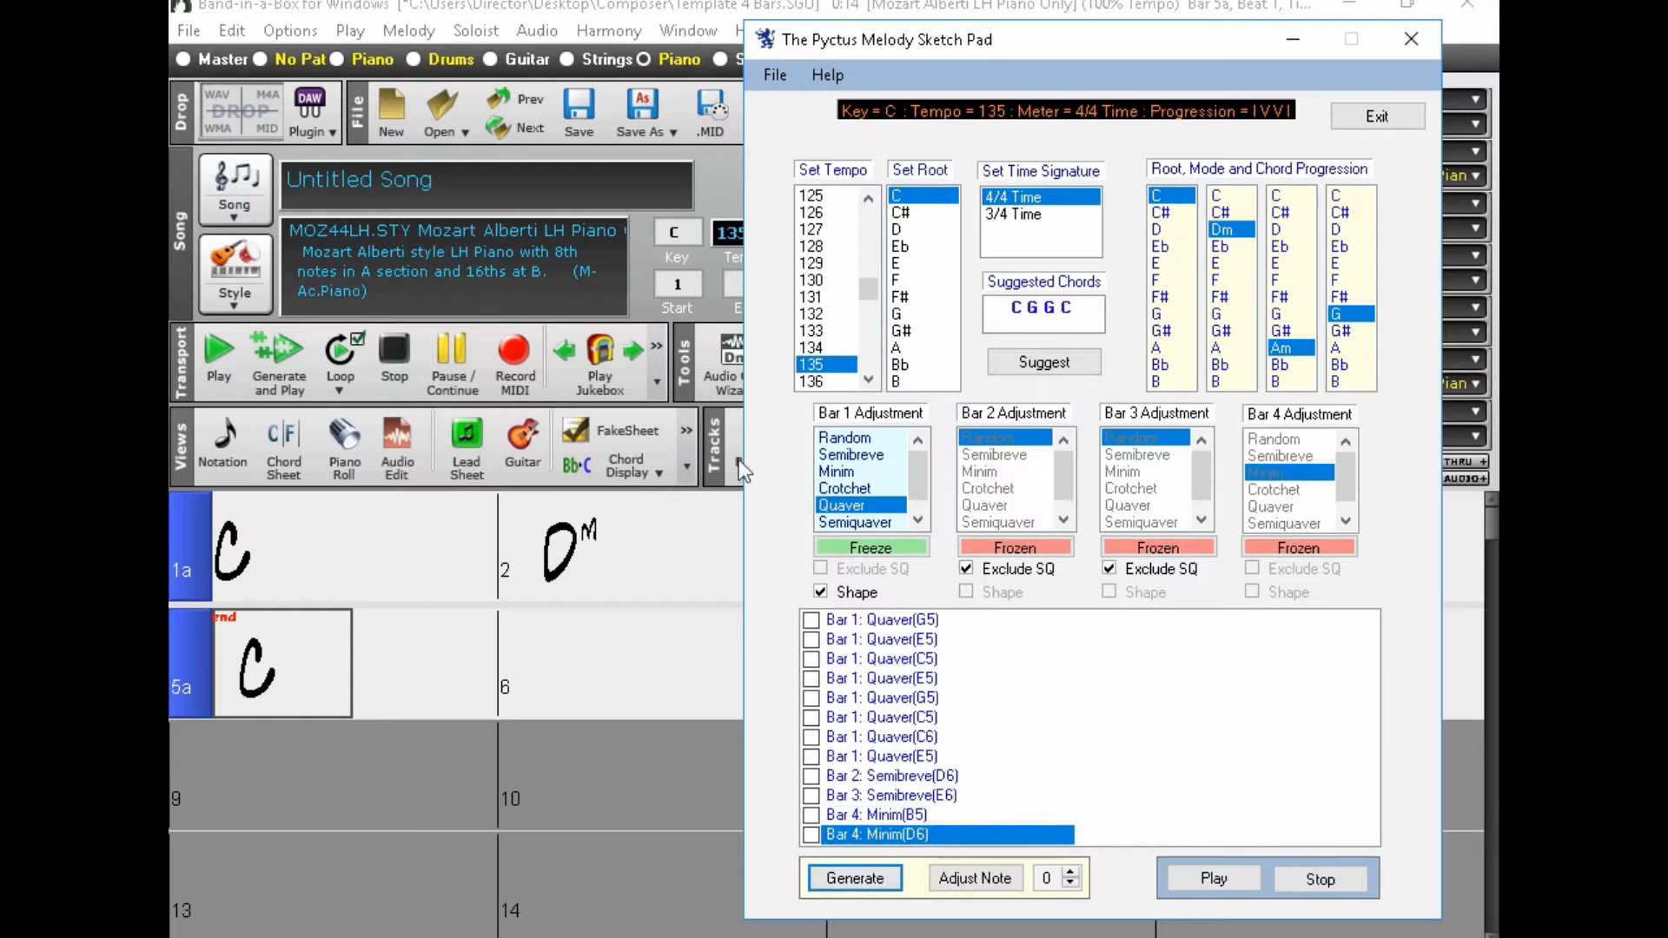
Step: Export the melody with the quaver bar 1 to MIDI, overwriting 0000.mid
{"action": "left_click", "coordinate": [776, 78]}
{"action": "left_click", "coordinate": [851, 111]}
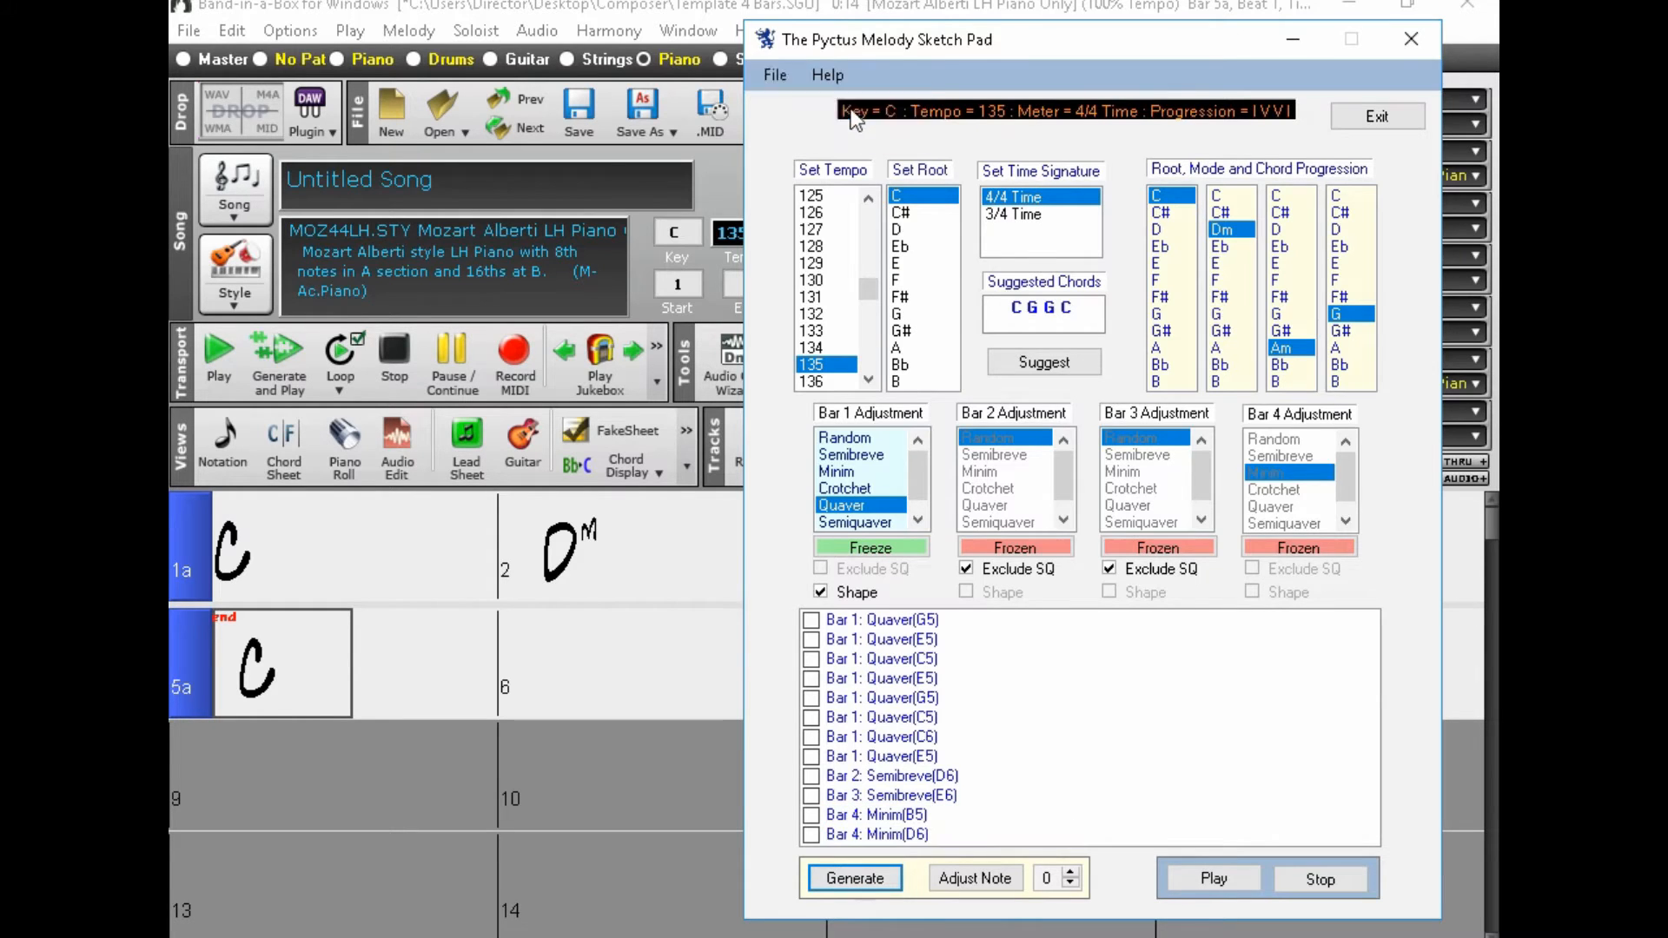
{"action": "double_click", "coordinate": [935, 266]}
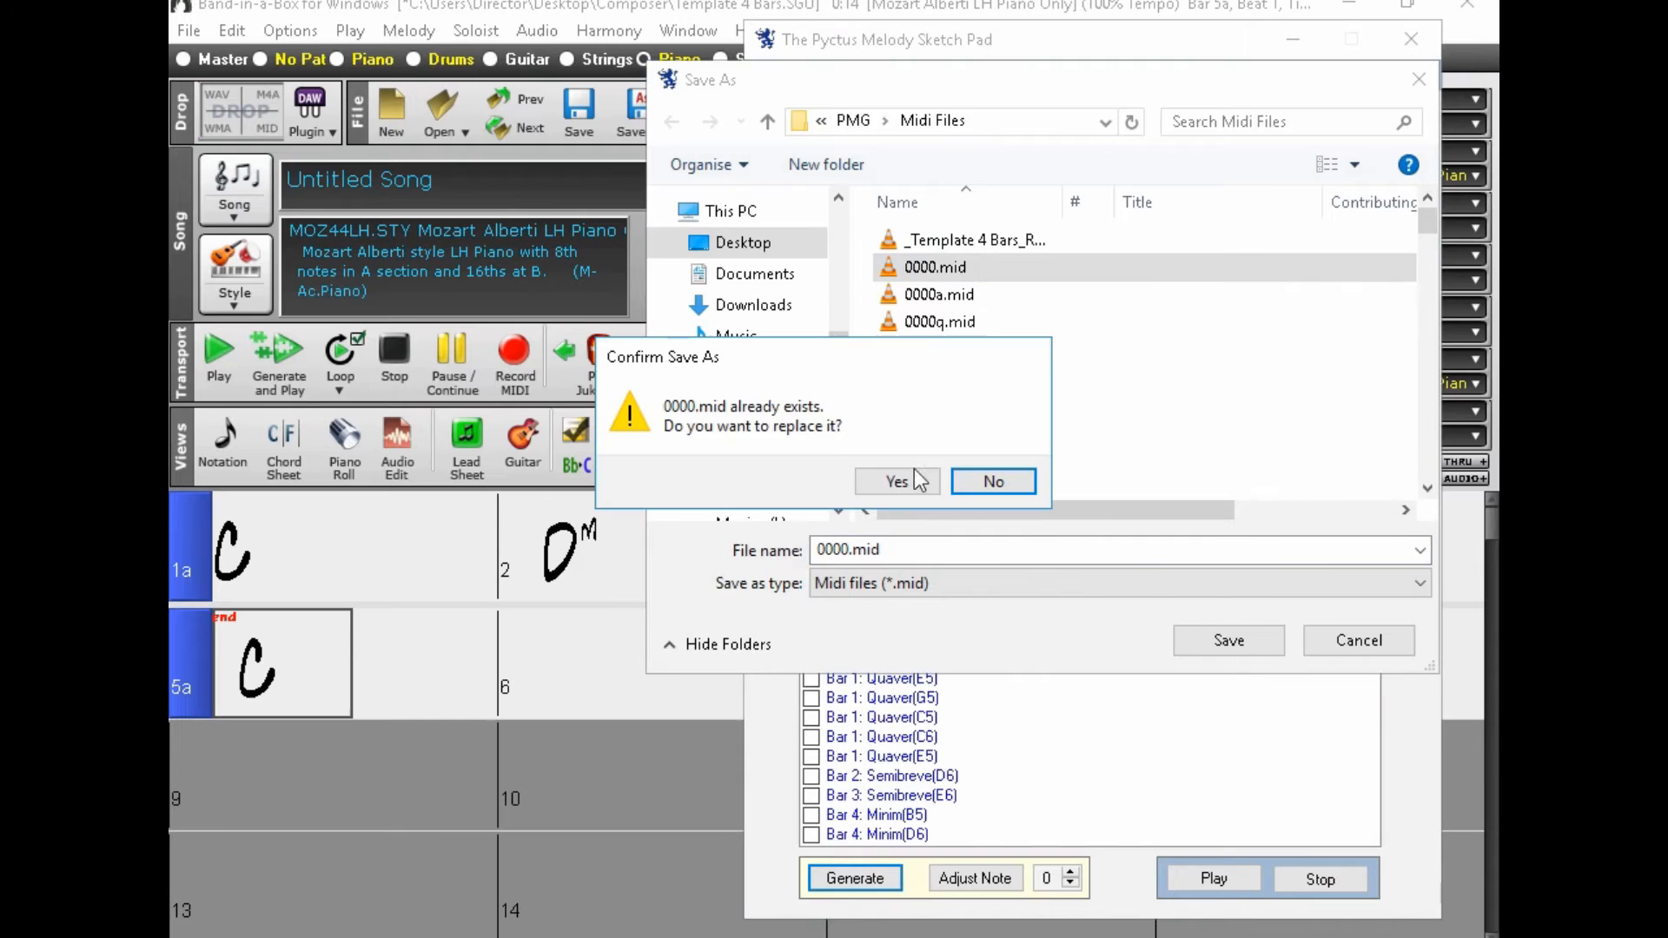
{"action": "left_click", "coordinate": [916, 479]}
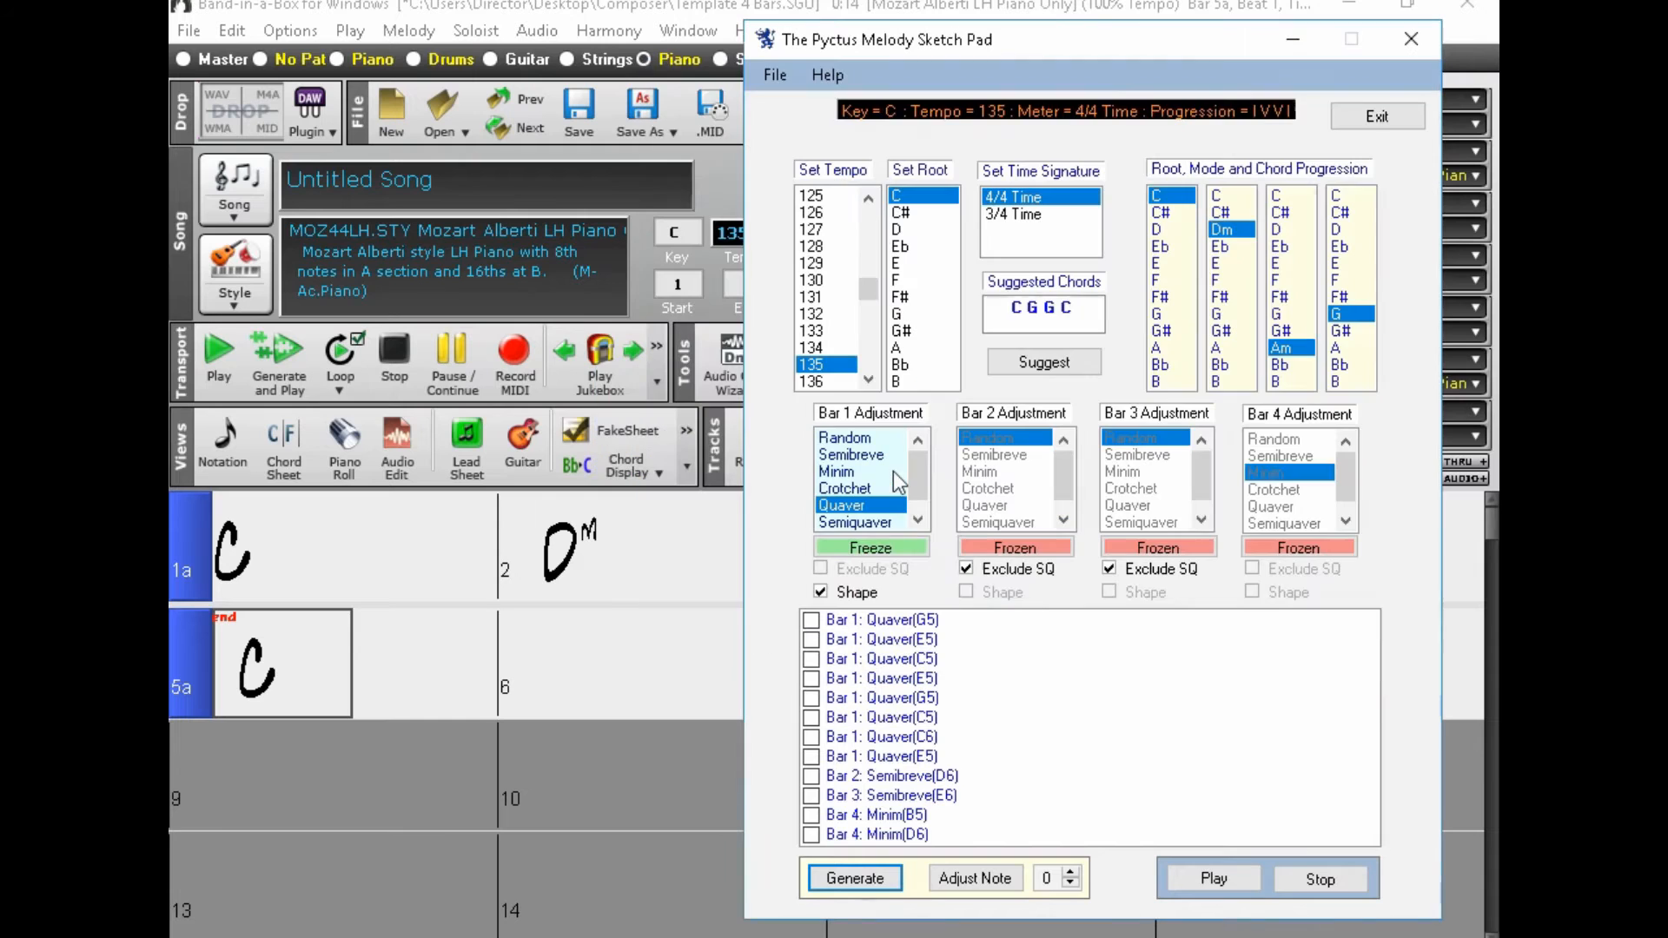
Step: In Band-in-a-Box, import the quaver version of the melody from 0000.mid with 2 blank bars and audition it from bar 1
{"action": "left_click", "coordinate": [188, 32]}
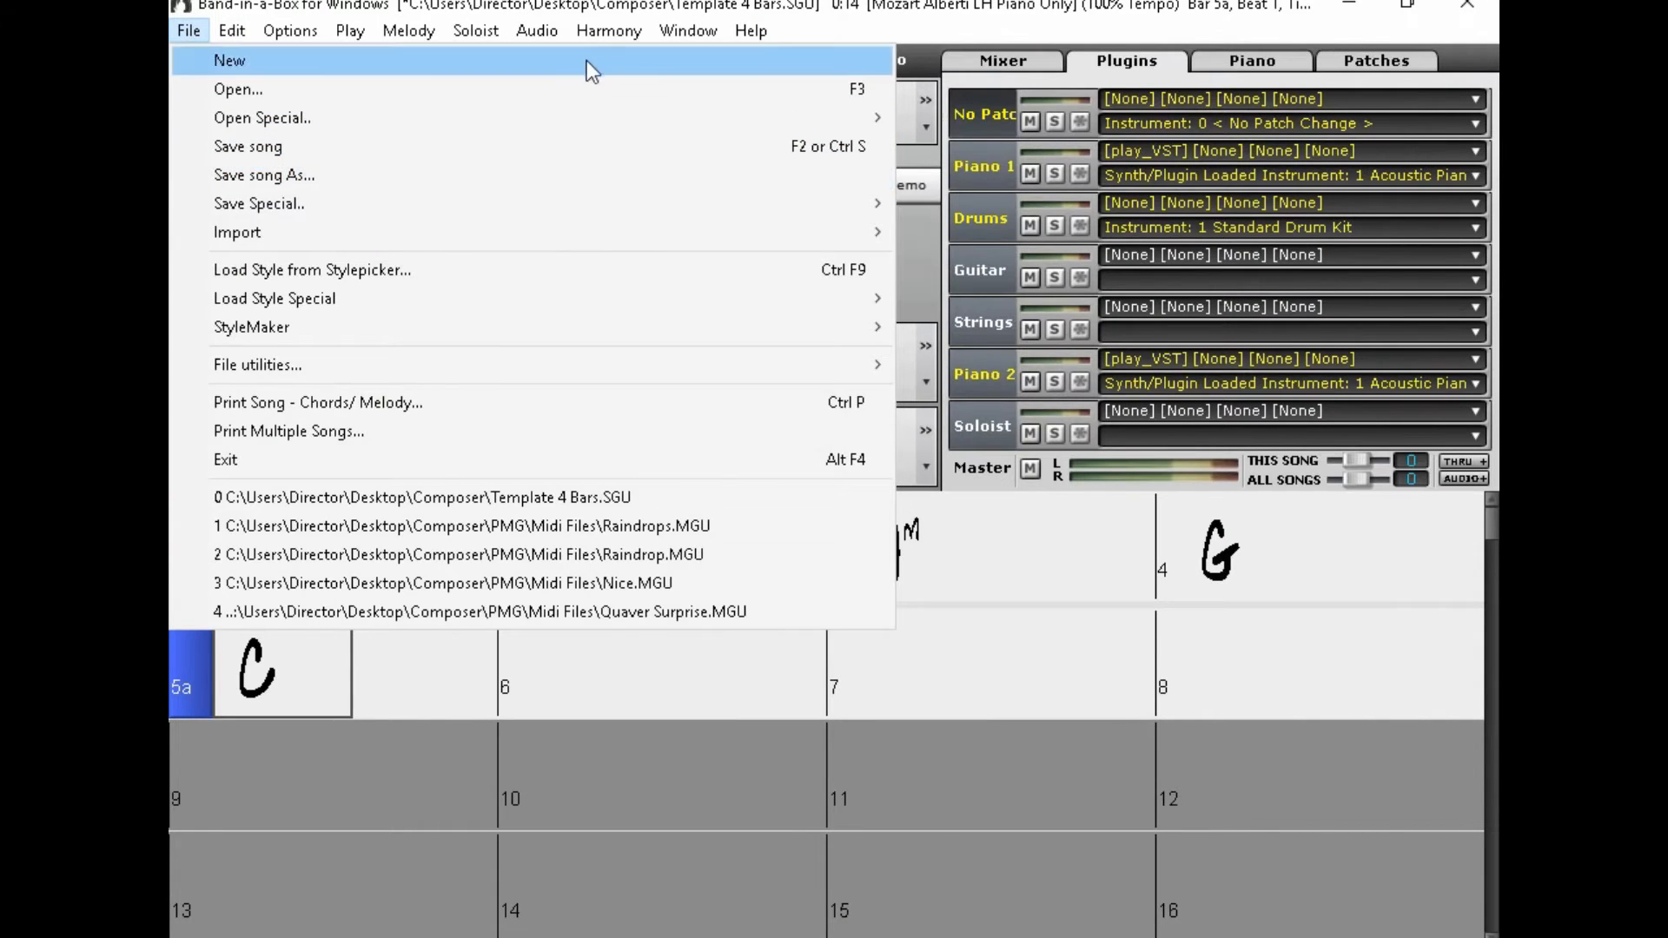
{"action": "left_click", "coordinate": [945, 239]}
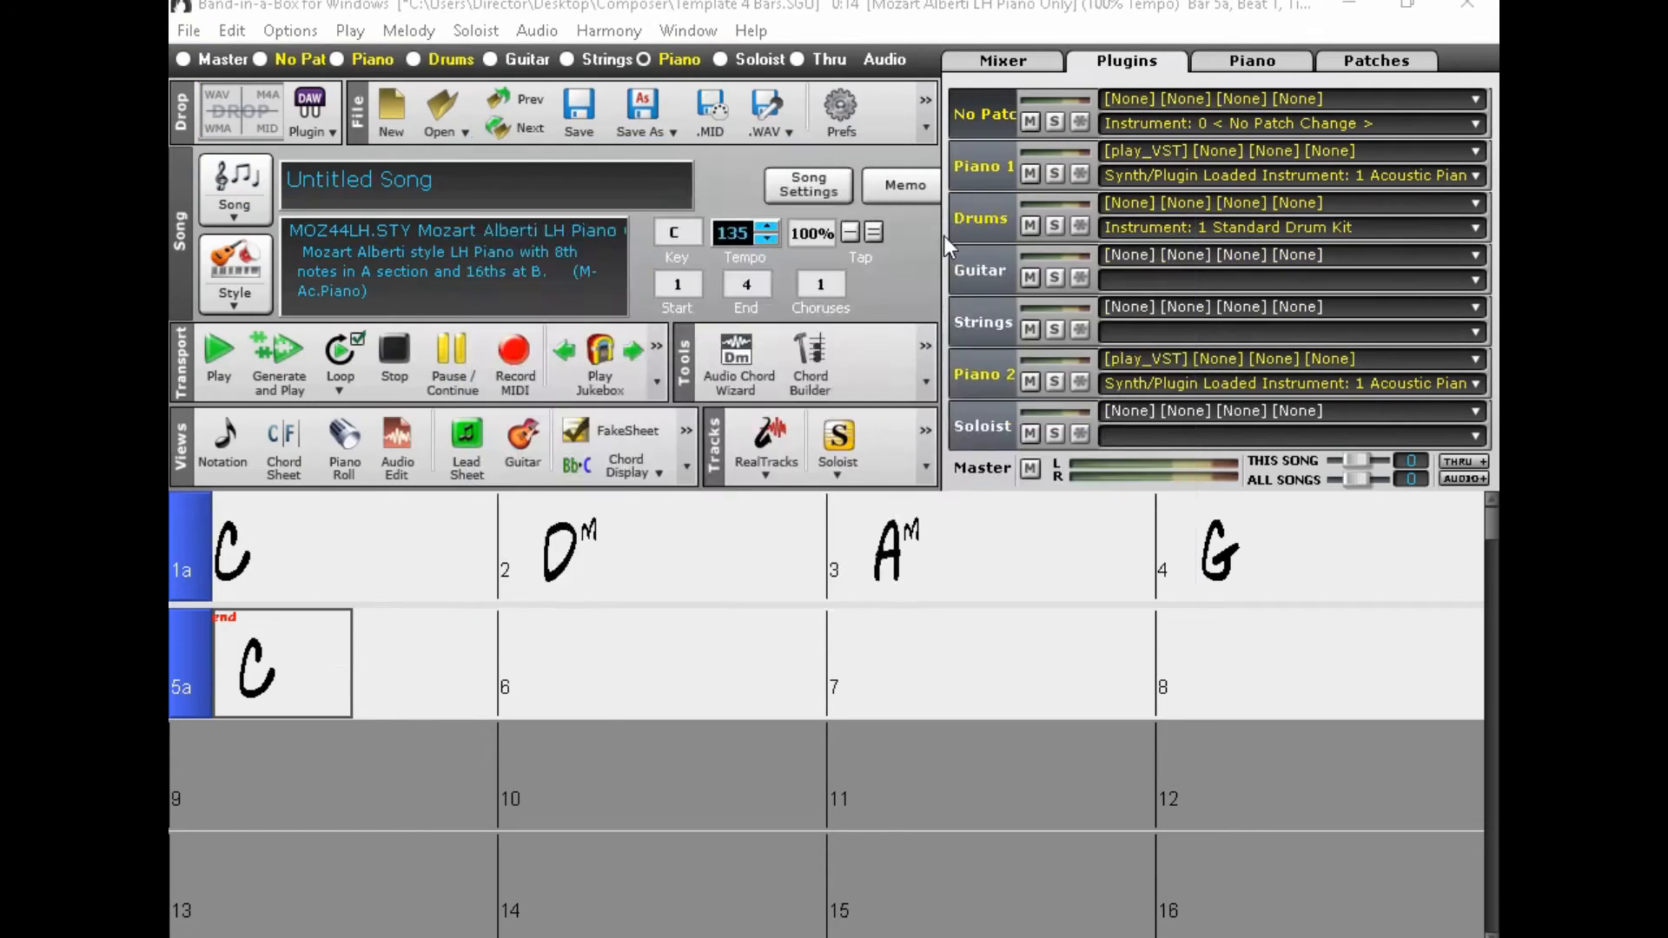
{"action": "double_click", "coordinate": [817, 295]}
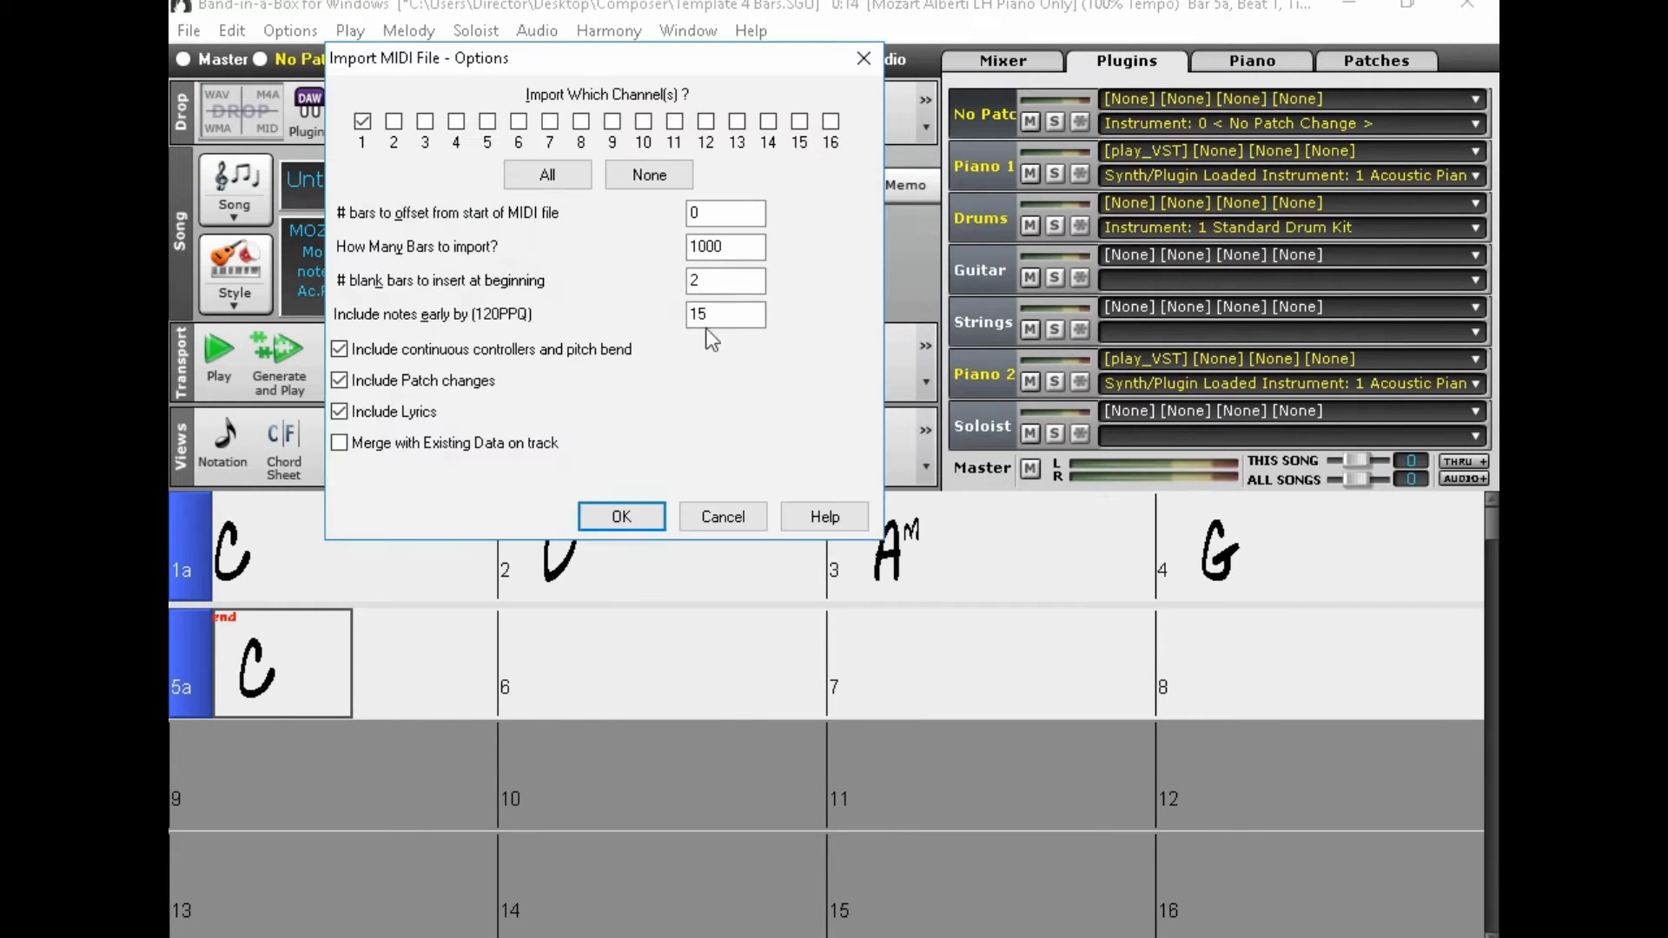
{"action": "left_click", "coordinate": [647, 518]}
{"action": "left_click", "coordinate": [687, 406]}
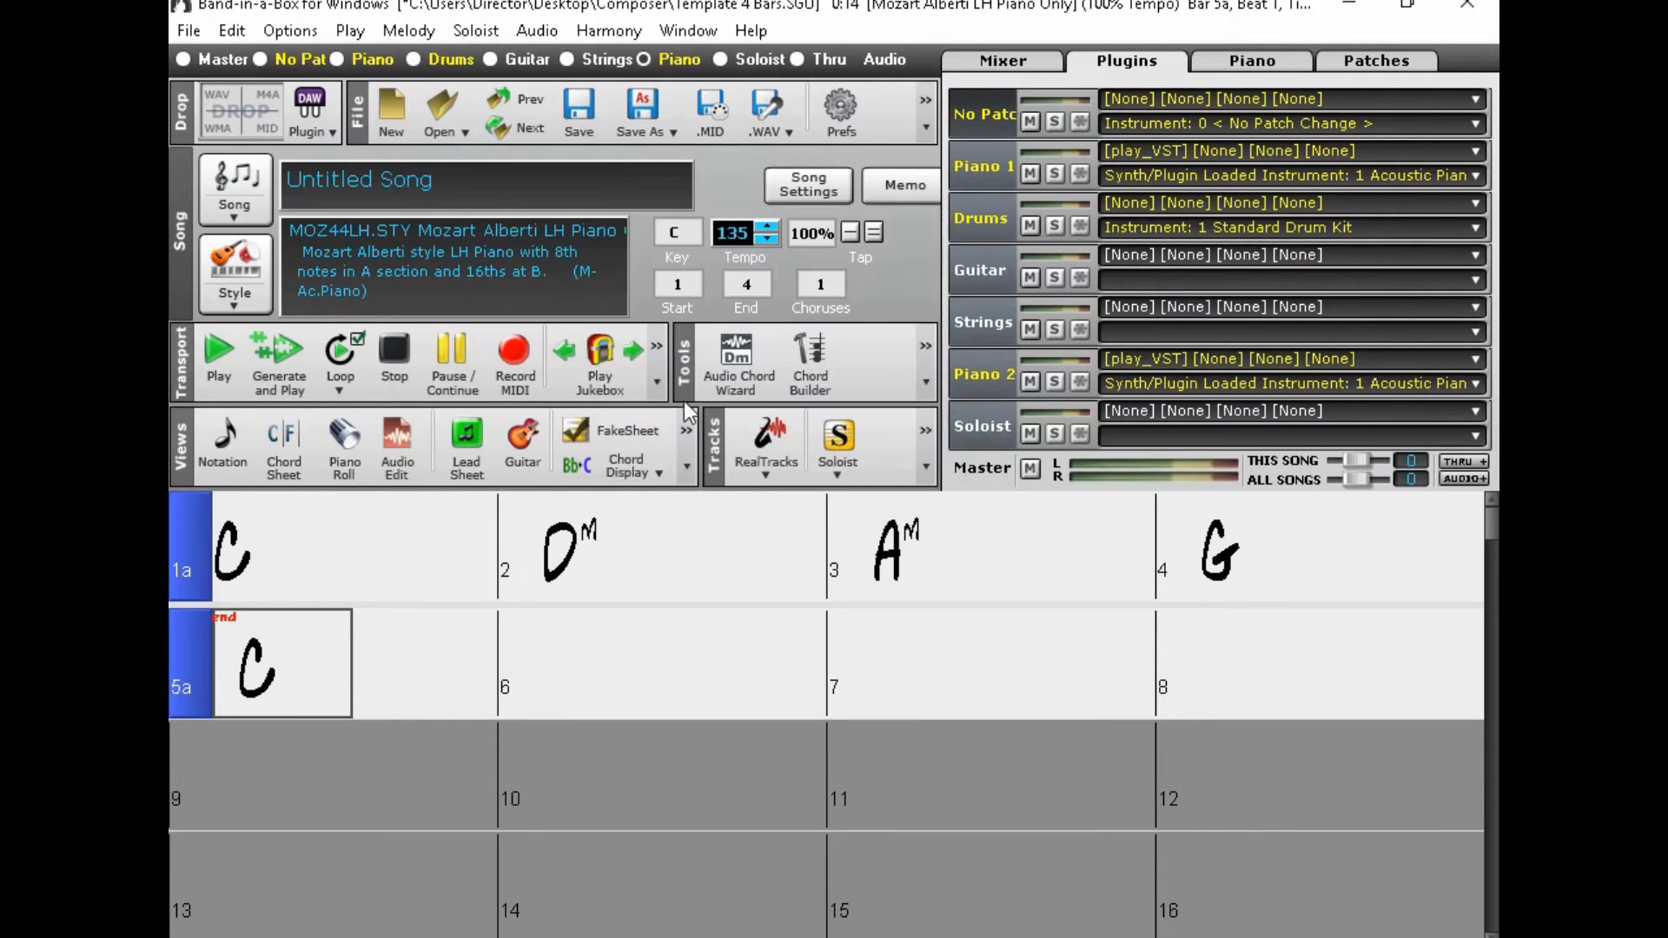
{"action": "left_click", "coordinate": [278, 563]}
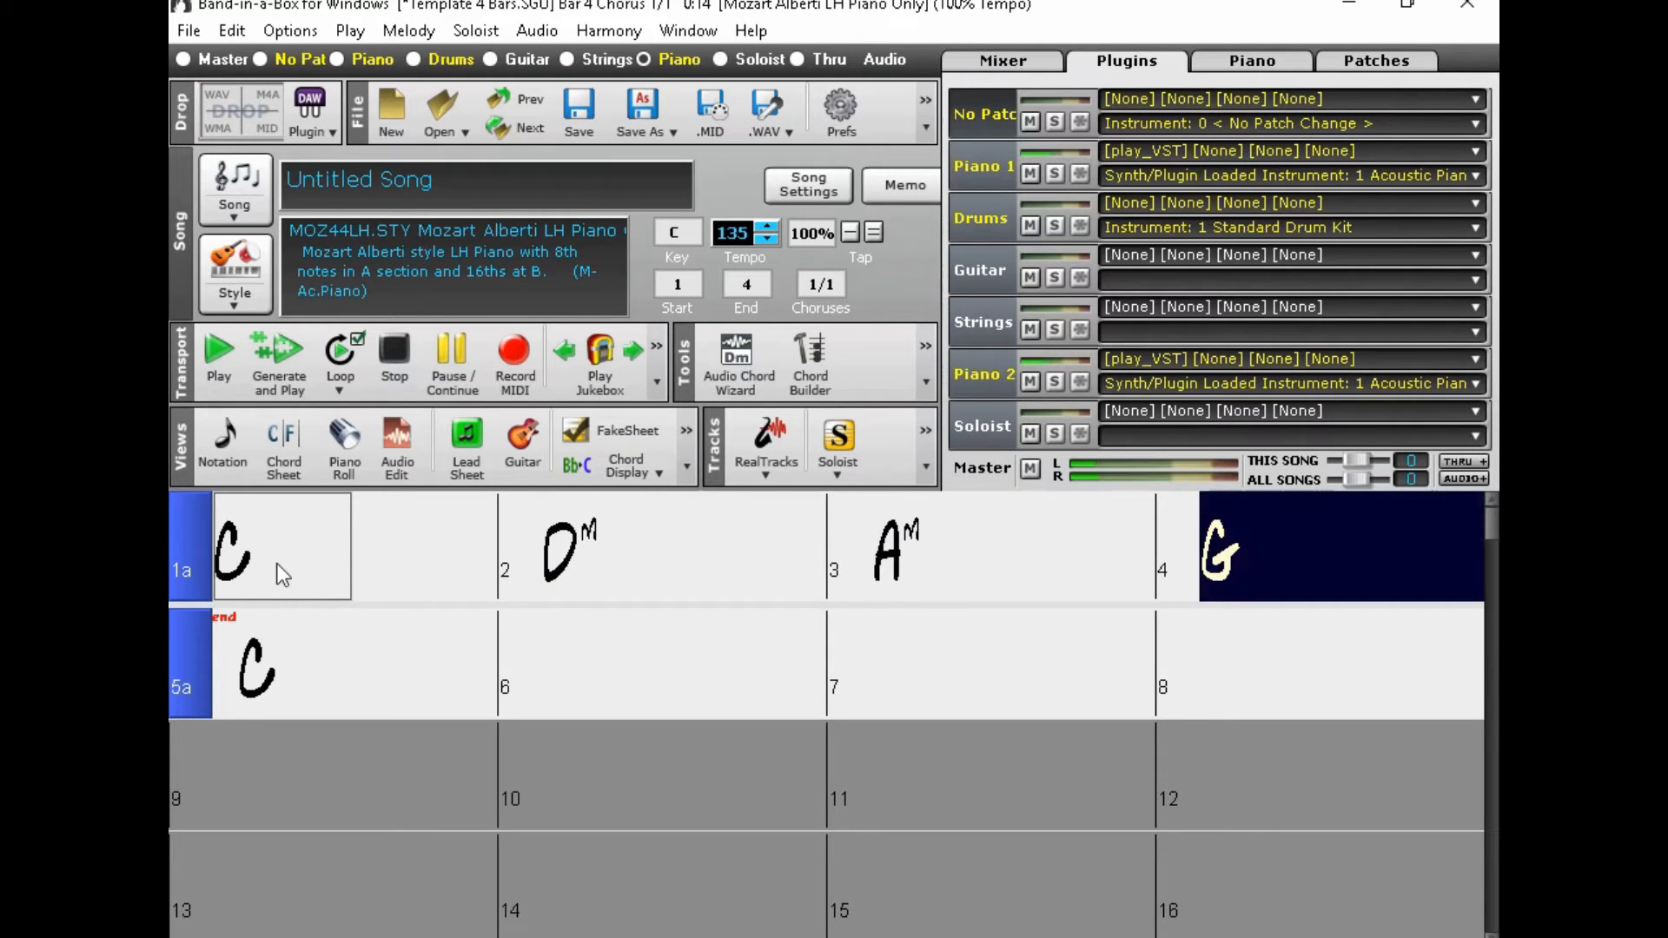
{"action": "left_click", "coordinate": [393, 351]}
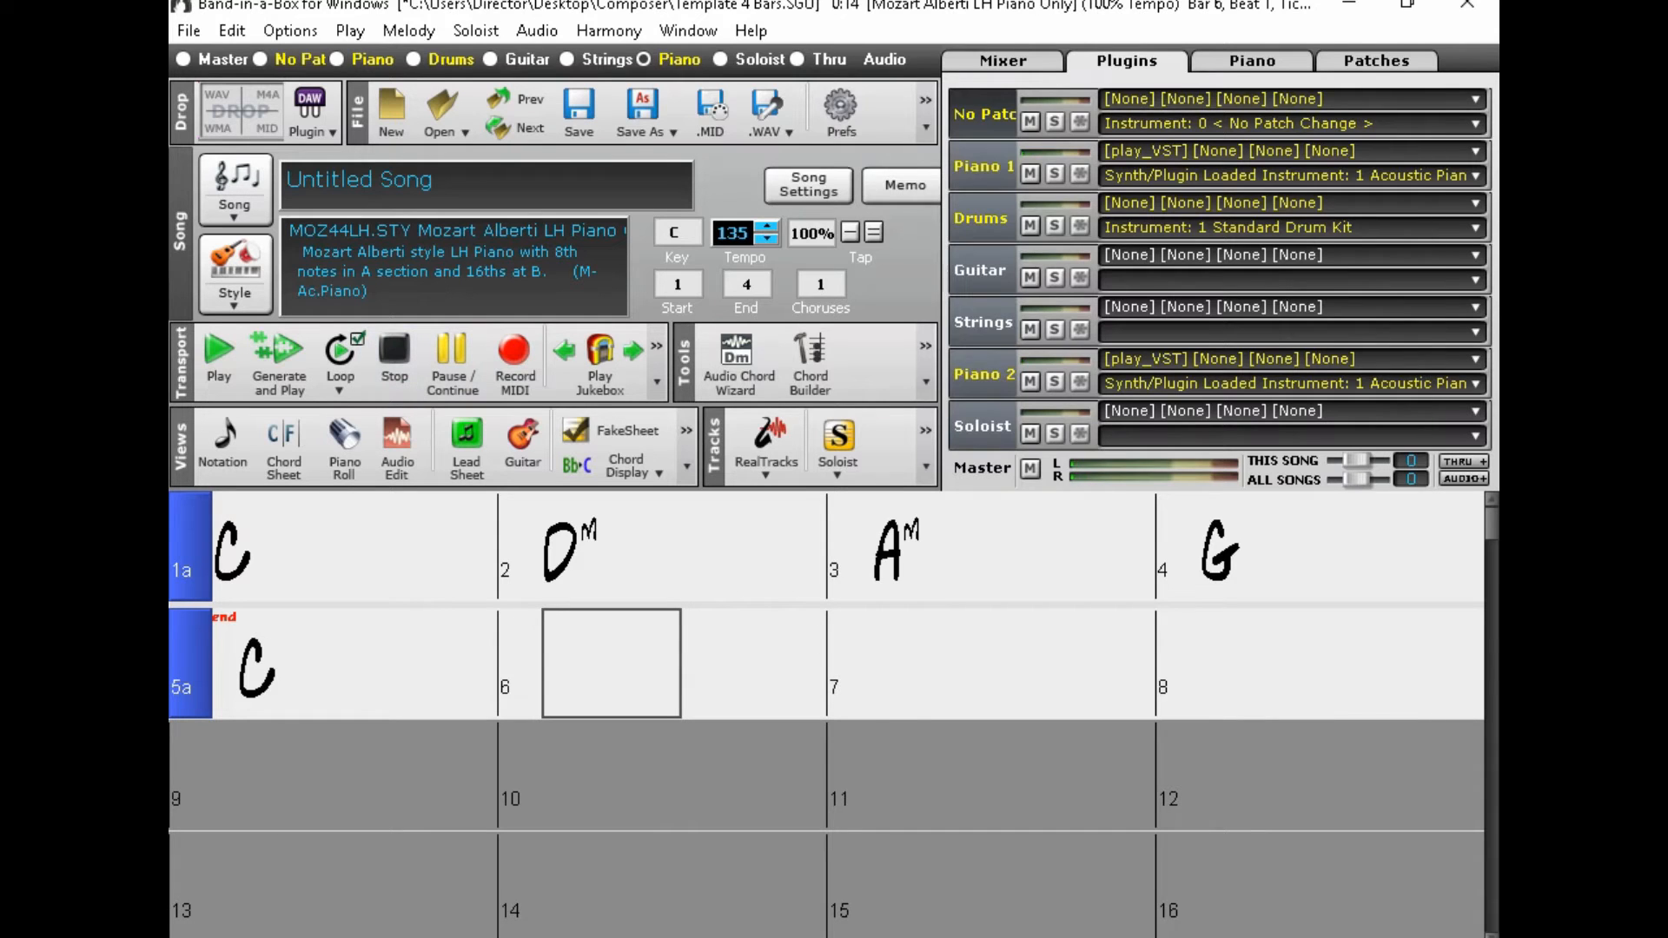
Step: In The Pyctus Melody Sketch Pad, set bar 1 to Crotchet and regenerate the melody
{"action": "key", "text": "alt+Tab"}
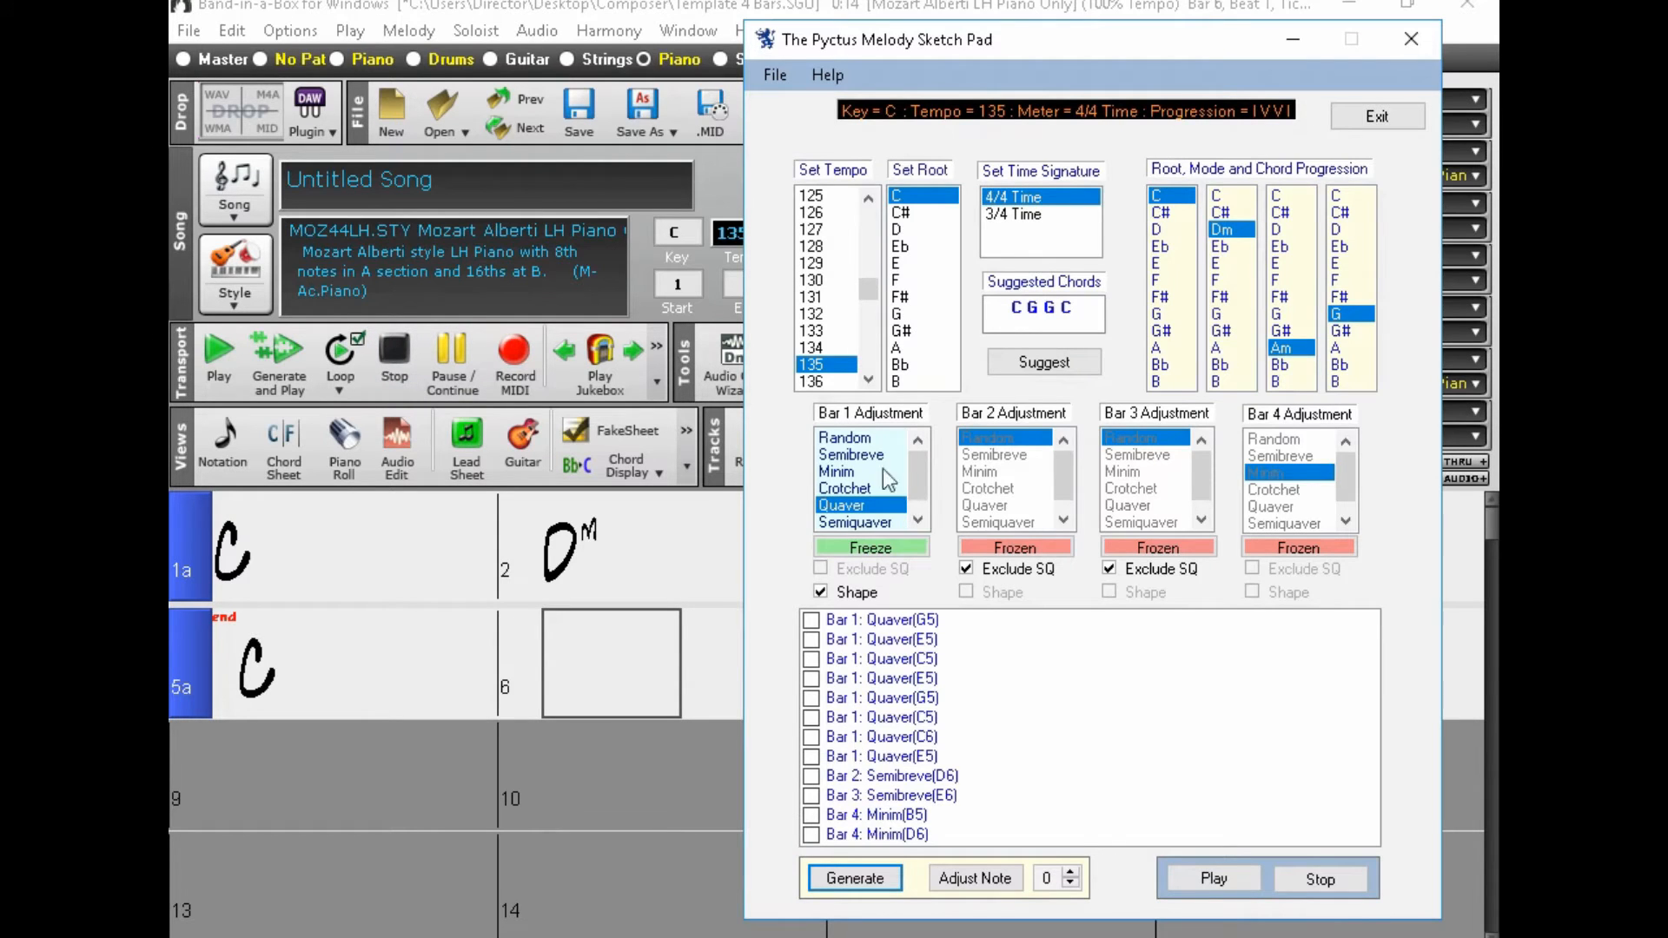
{"action": "left_click", "coordinate": [860, 489]}
{"action": "left_click", "coordinate": [858, 879]}
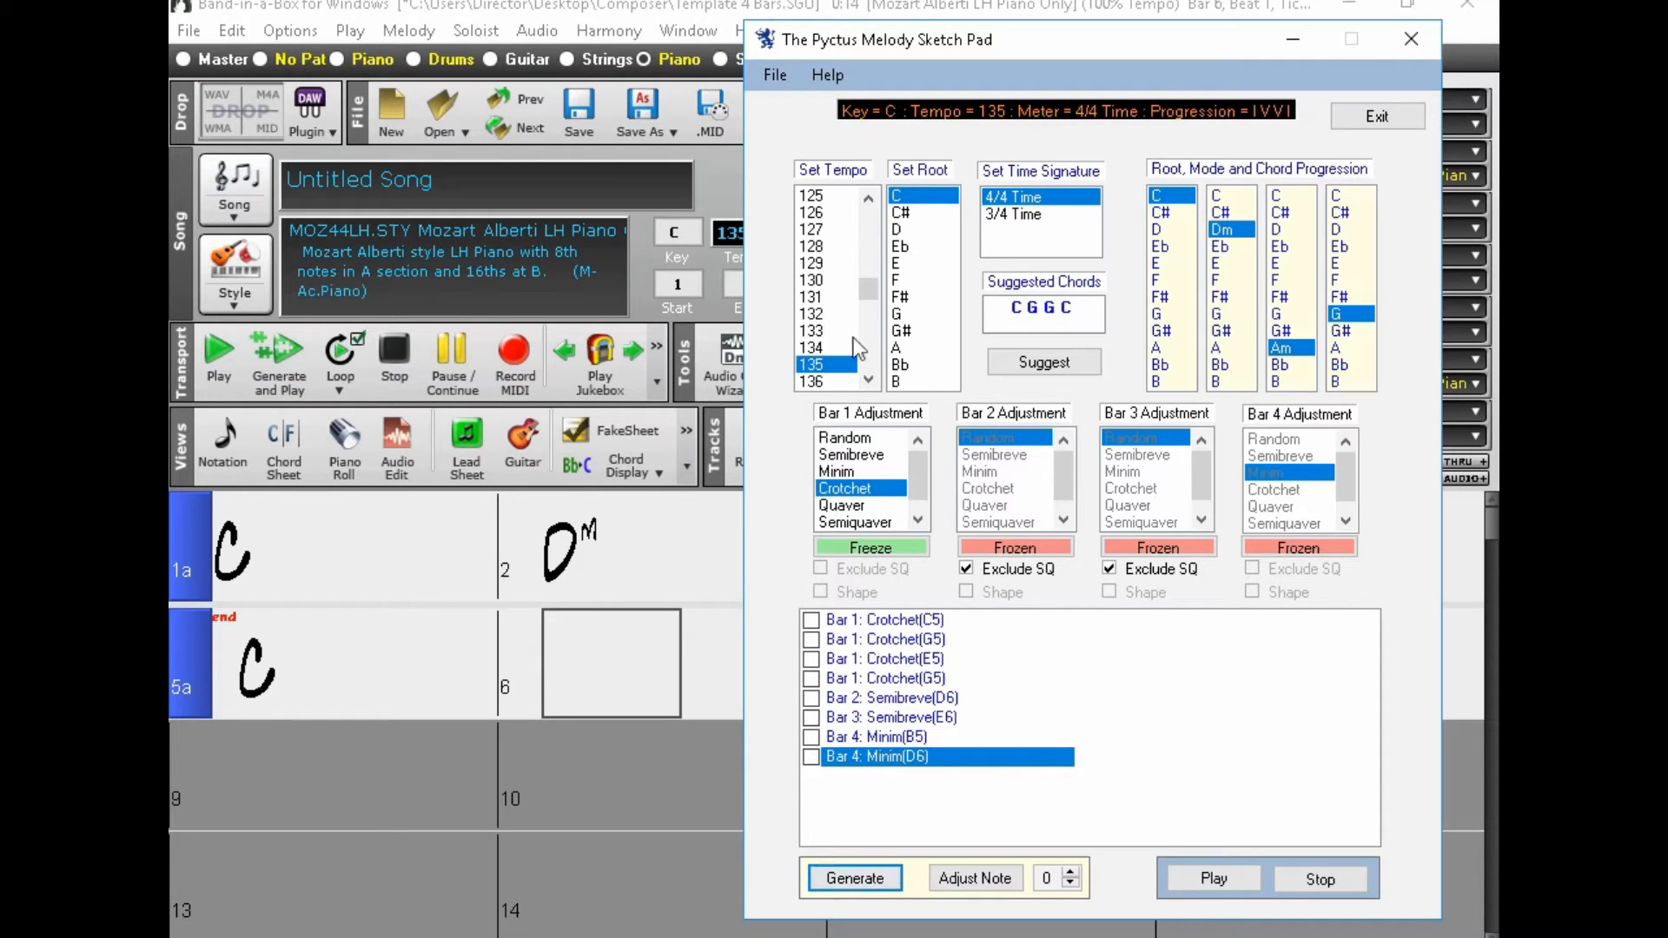
Step: Export the melody with the crotchet bar 1 as a MIDI file, replacing 0000.mid
{"action": "left_click", "coordinate": [773, 75]}
{"action": "left_click", "coordinate": [800, 111]}
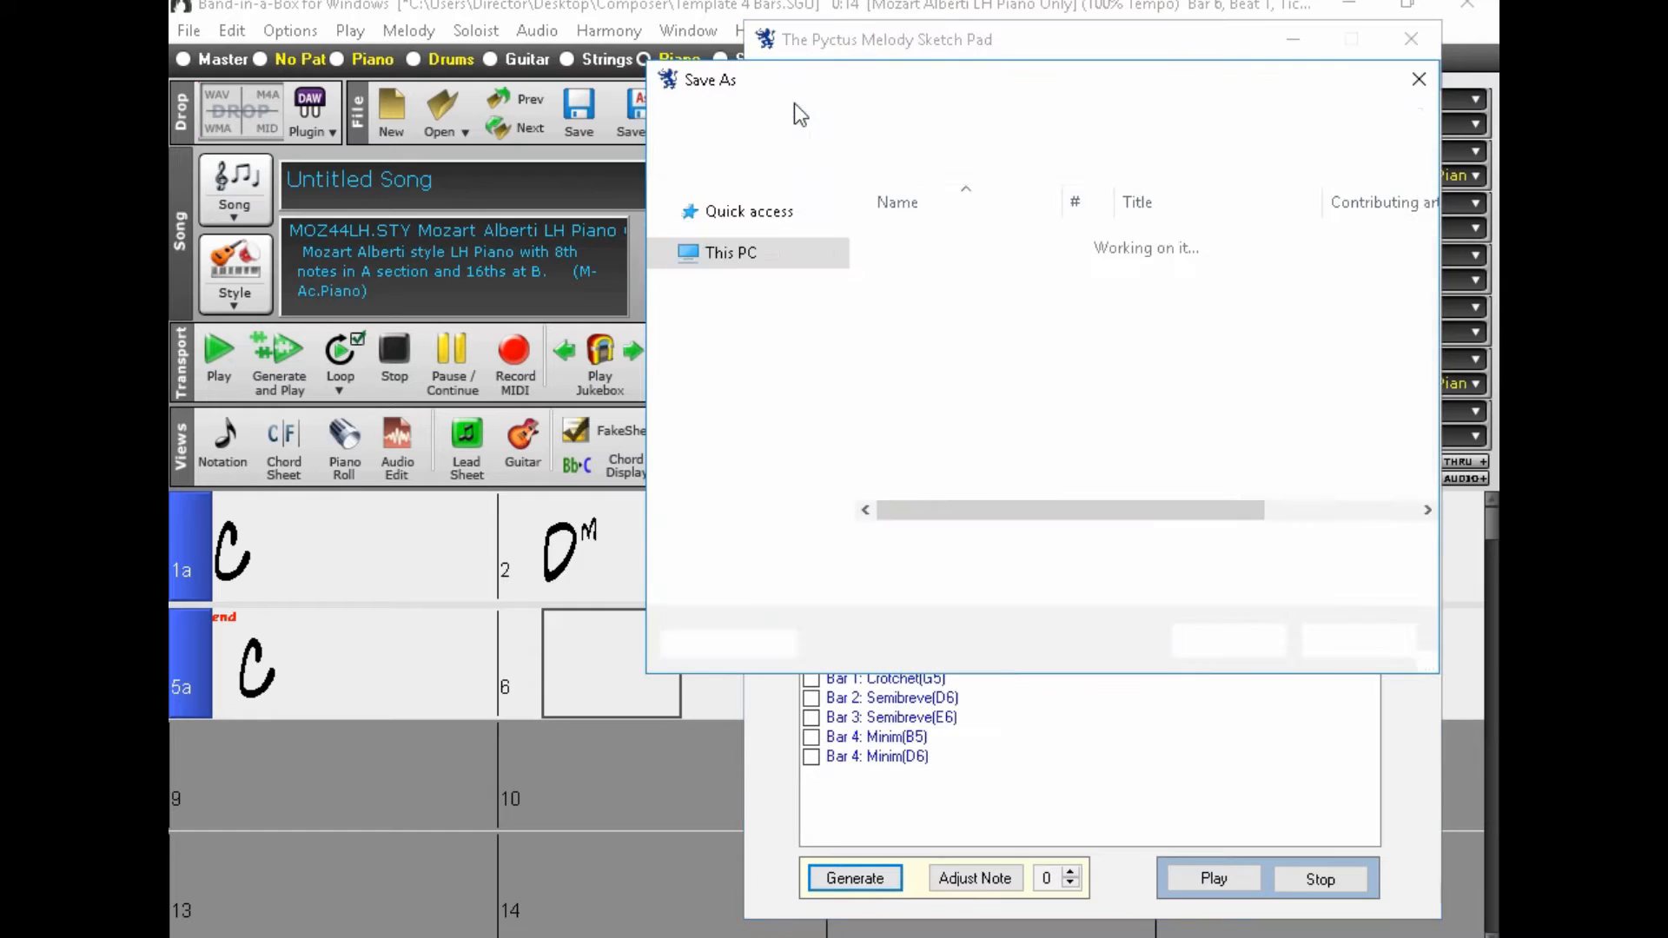
{"action": "double_click", "coordinate": [947, 270]}
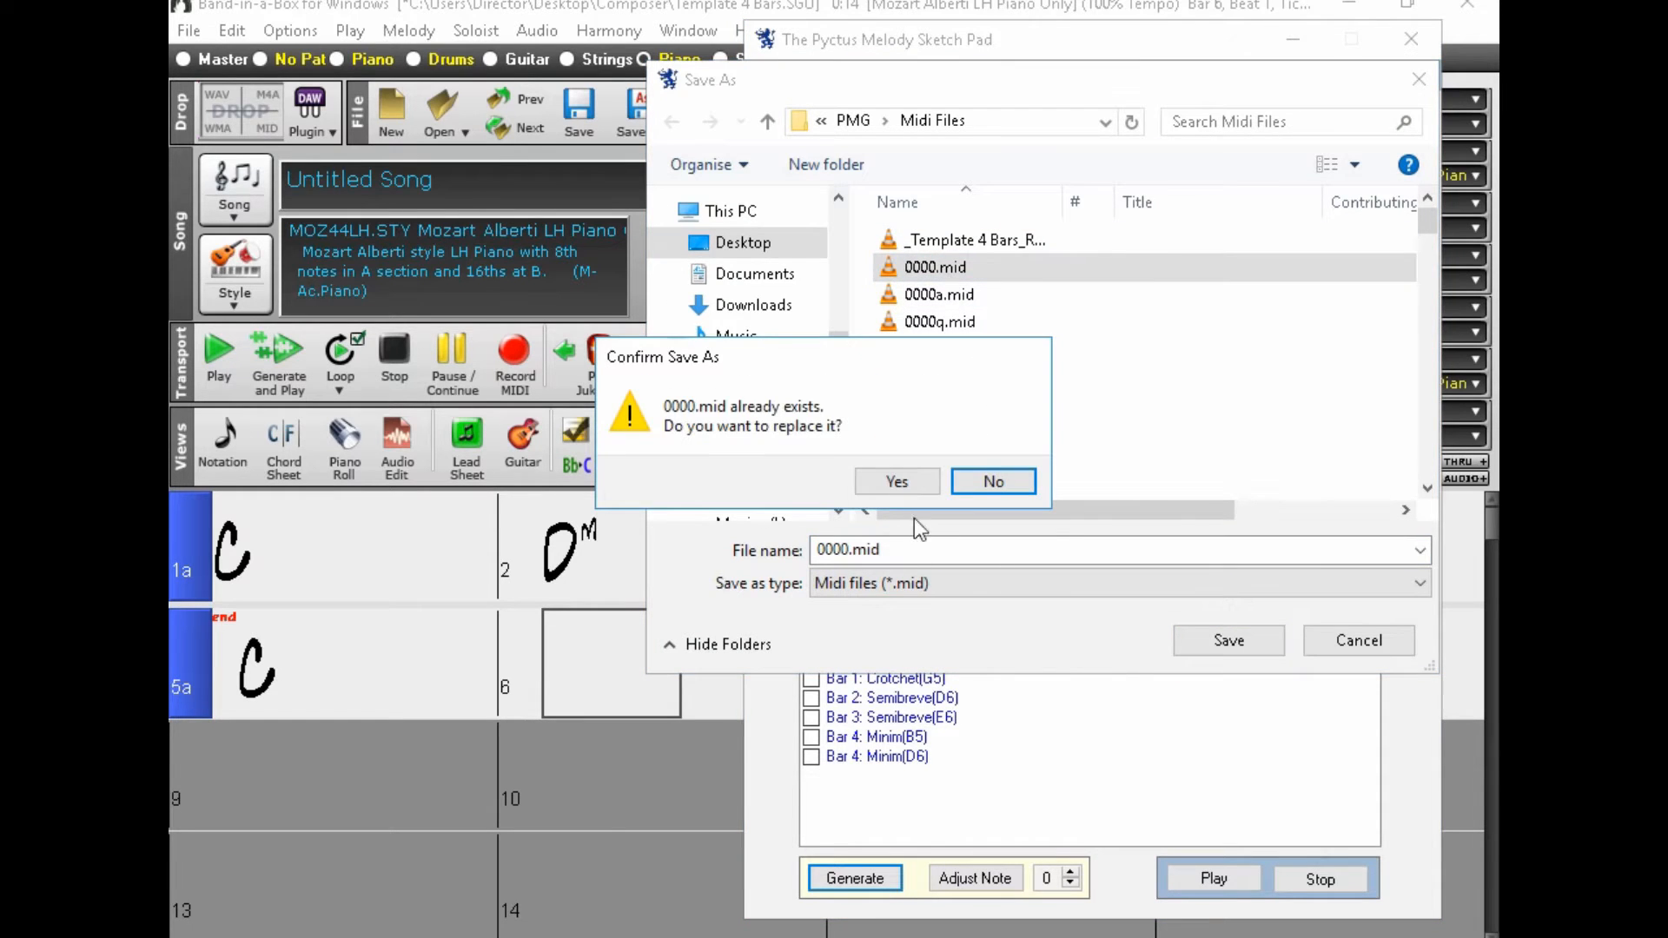
{"action": "left_click", "coordinate": [900, 482]}
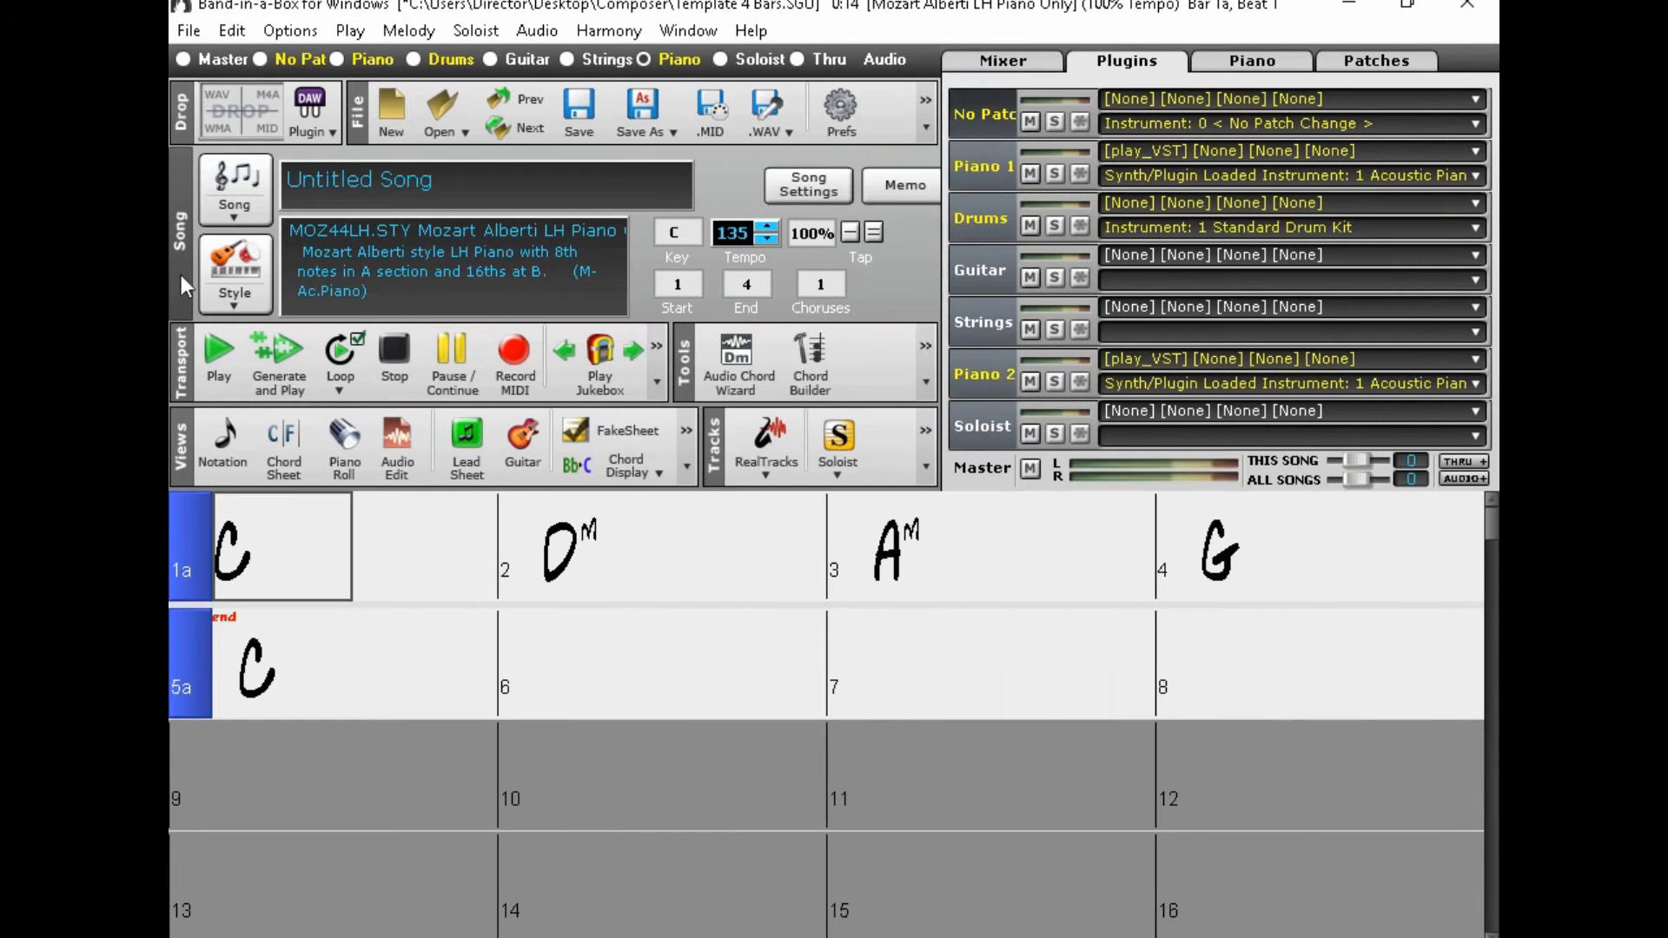
Step: In Band-in-a-Box, import the crotchet version of the melody from 0000.mid and play the song from bar 1
{"action": "left_click", "coordinate": [189, 30]}
{"action": "mouse_move", "coordinate": [721, 229]}
{"action": "left_click", "coordinate": [972, 230]}
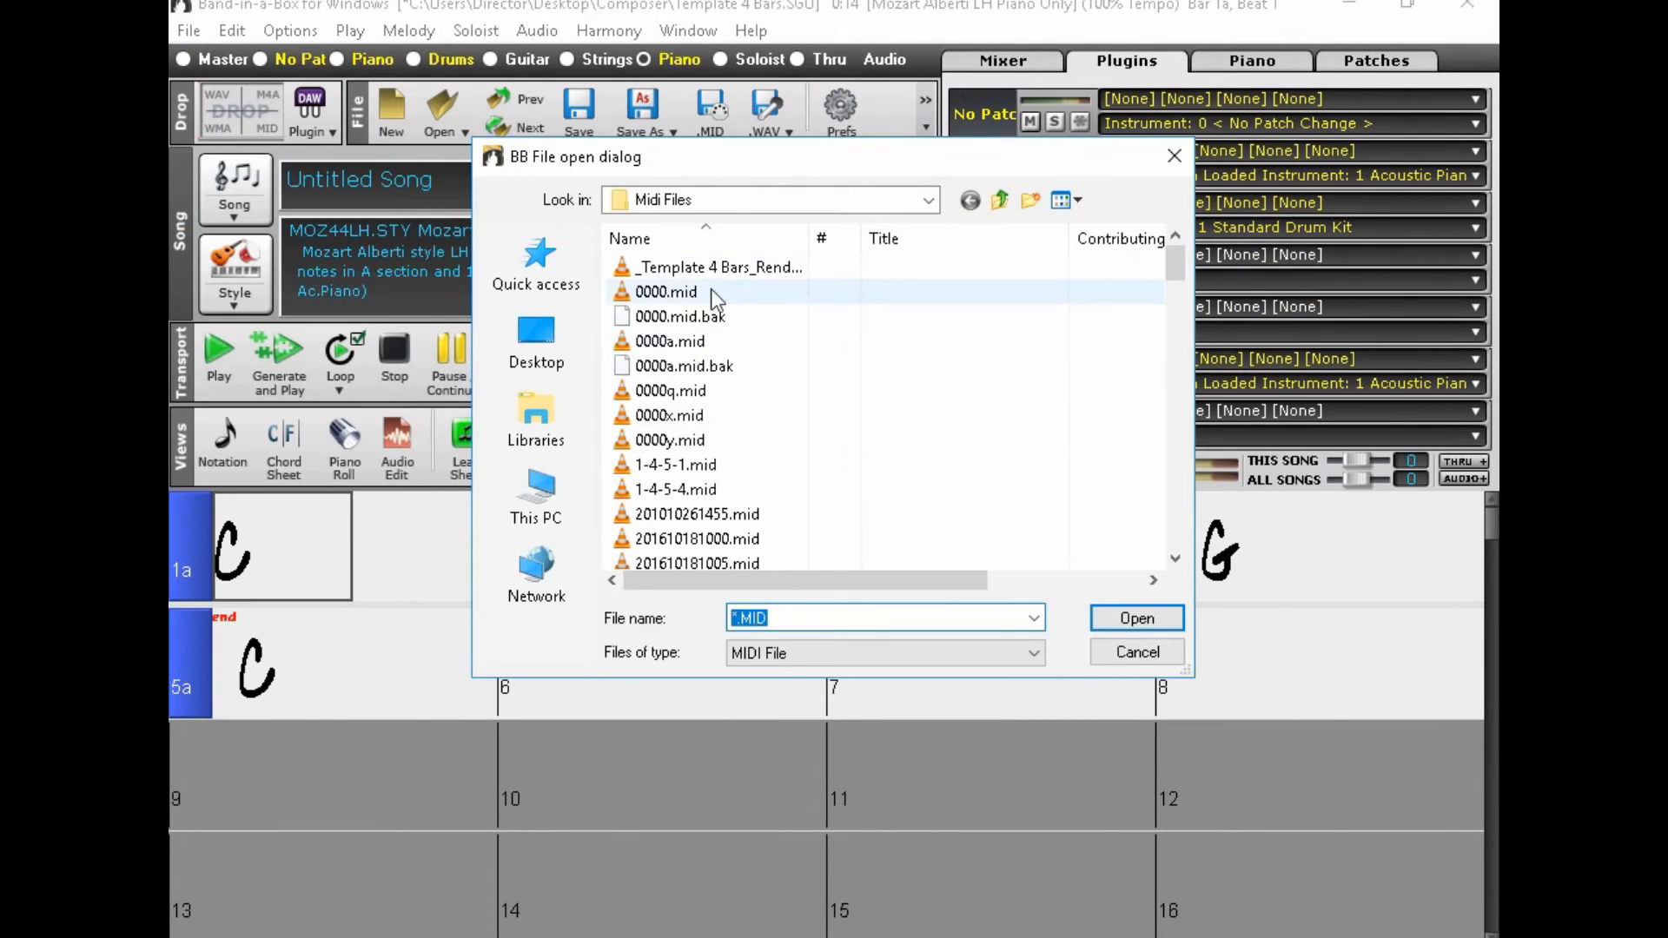
{"action": "double_click", "coordinate": [669, 292]}
{"action": "left_click", "coordinate": [621, 516]}
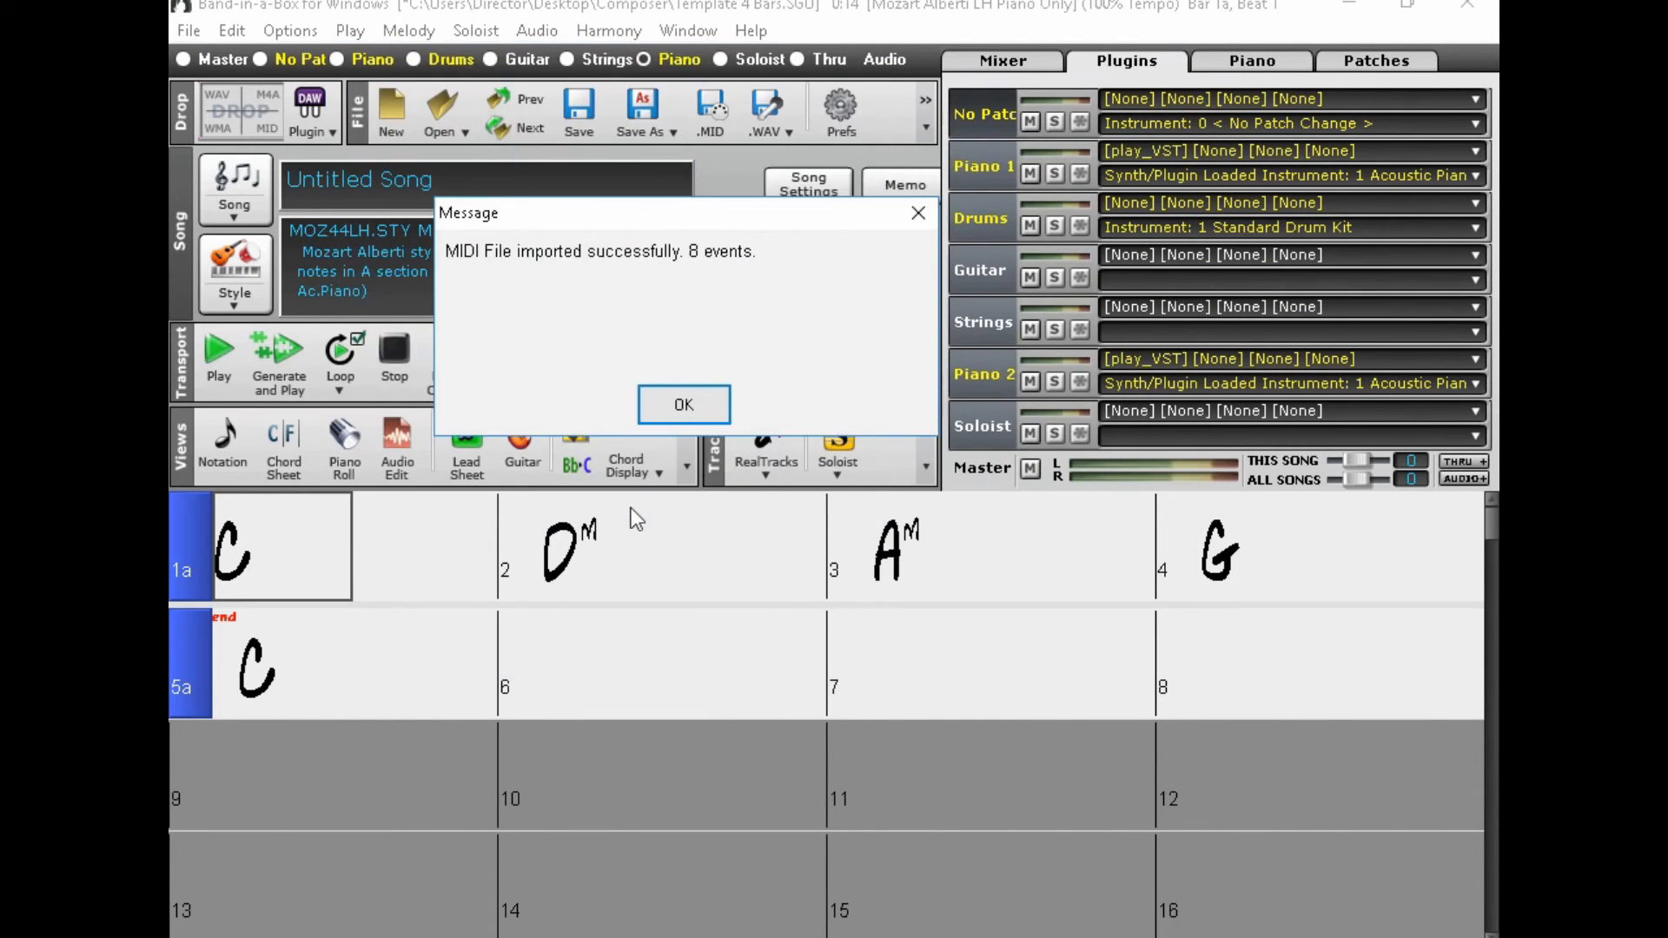
{"action": "left_click", "coordinate": [674, 399]}
{"action": "left_click", "coordinate": [321, 537]}
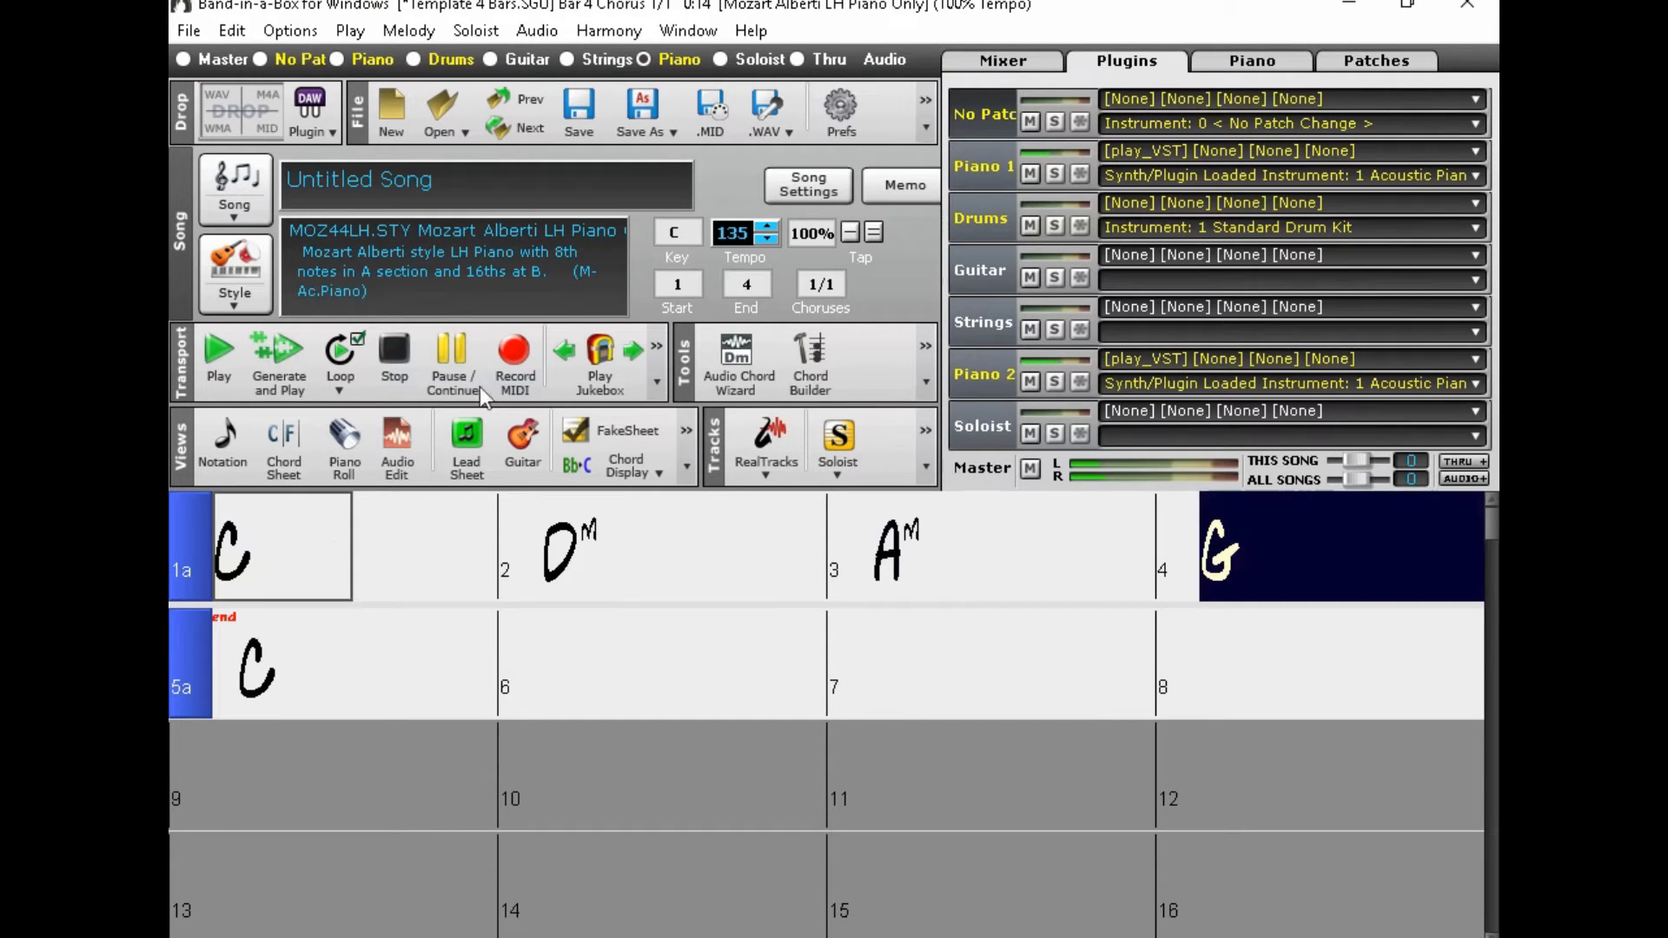
{"action": "left_click", "coordinate": [401, 358]}
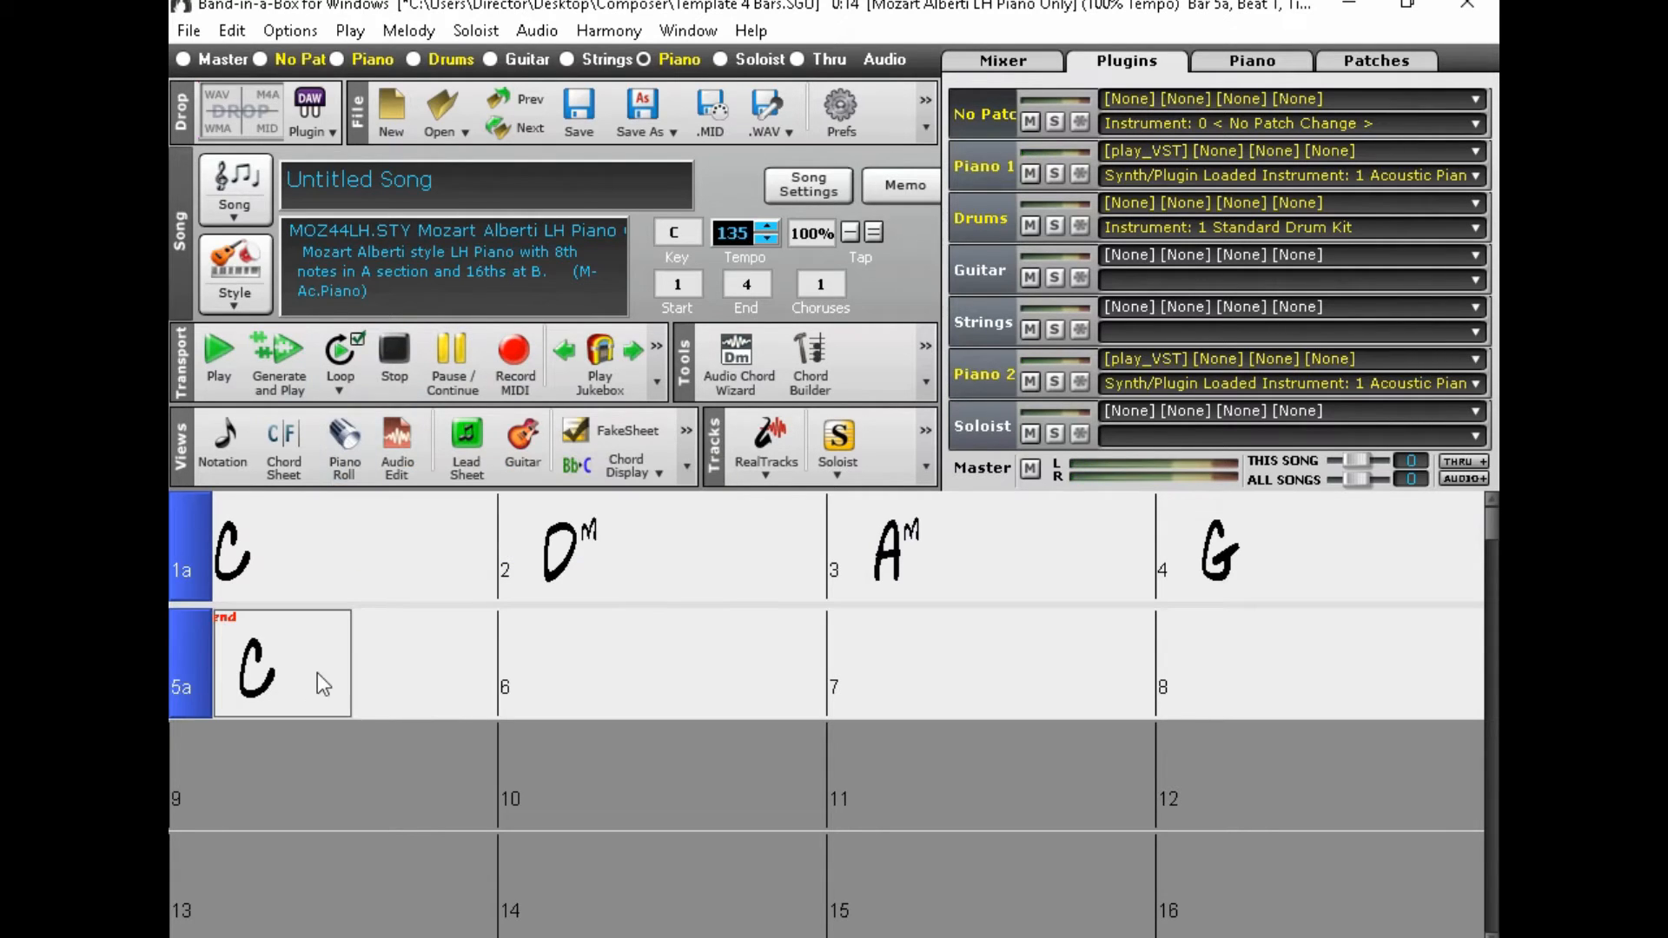
Step: Insert 4 bars at bar 5 and set the chorus end to bar 8
{"action": "left_click", "coordinate": [229, 32]}
{"action": "left_click", "coordinate": [451, 262]}
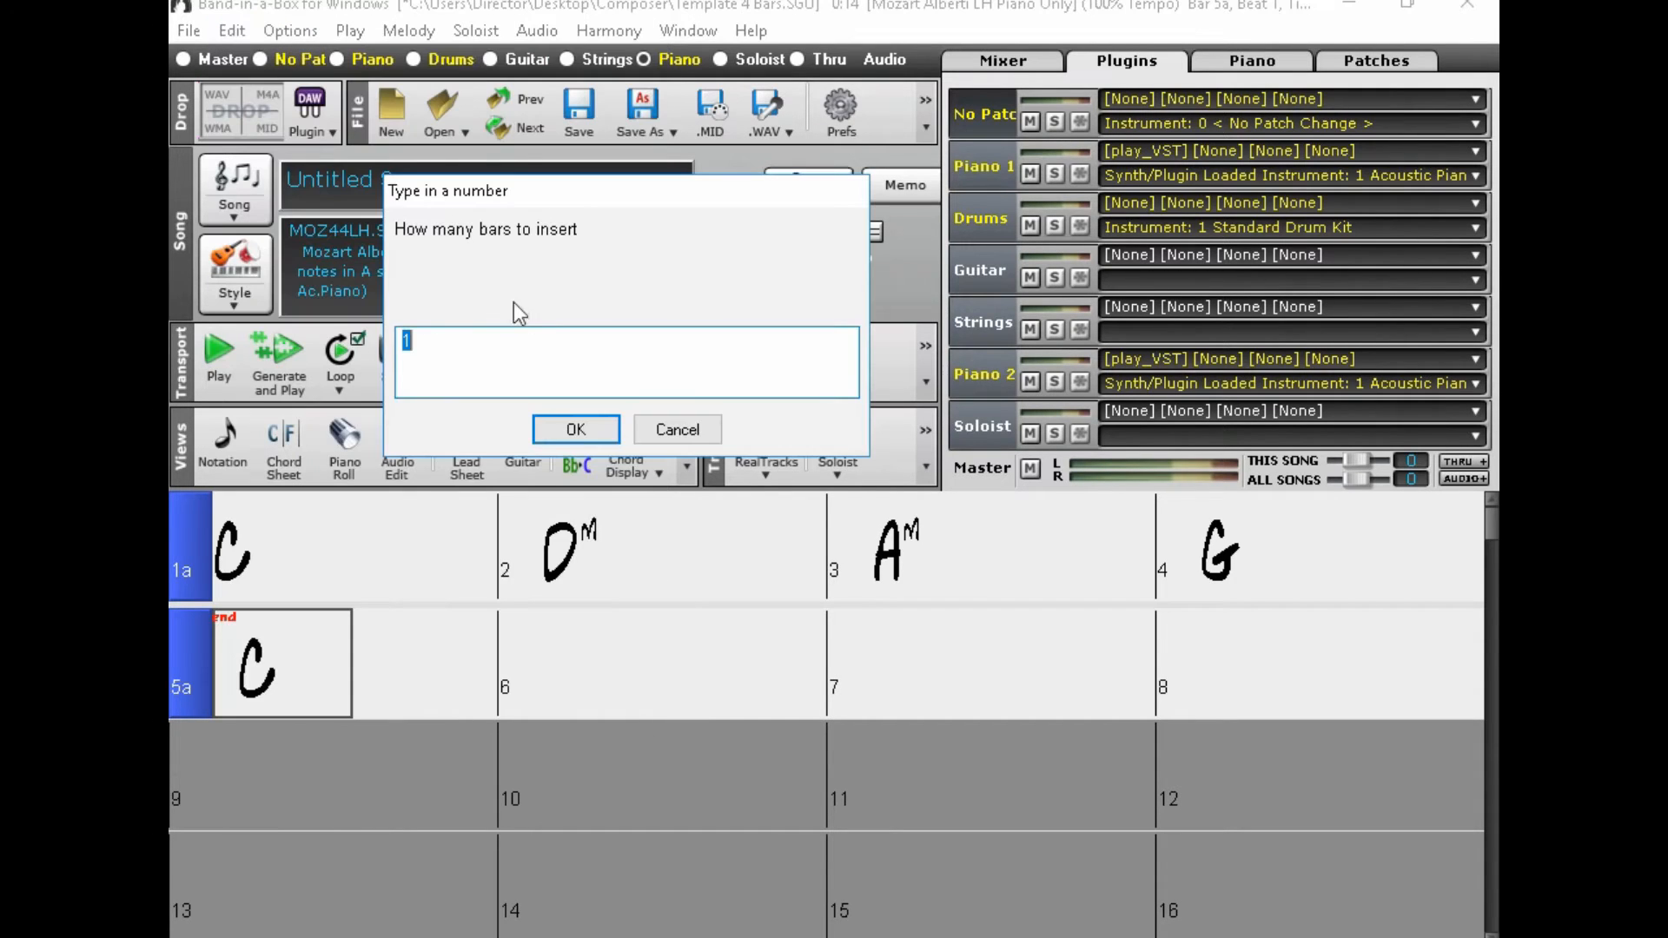
{"action": "type", "text": "4"}
{"action": "left_click", "coordinate": [577, 428]}
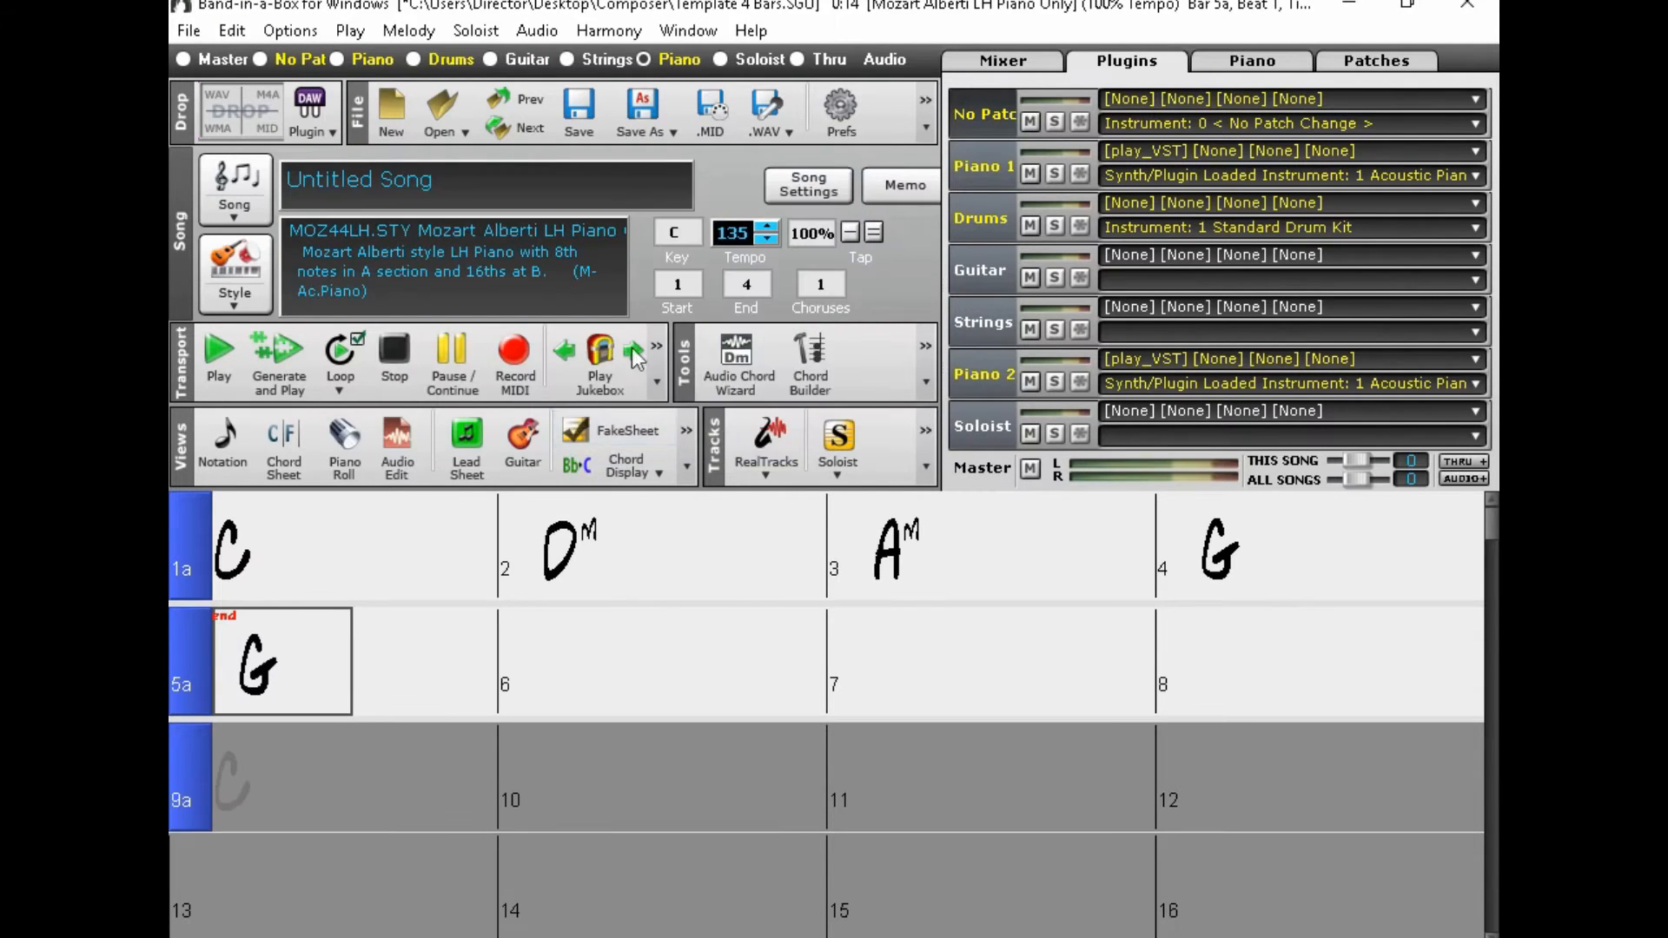
{"action": "left_click", "coordinate": [746, 284]}
{"action": "type", "text": "8"}
{"action": "key", "text": "Return"}
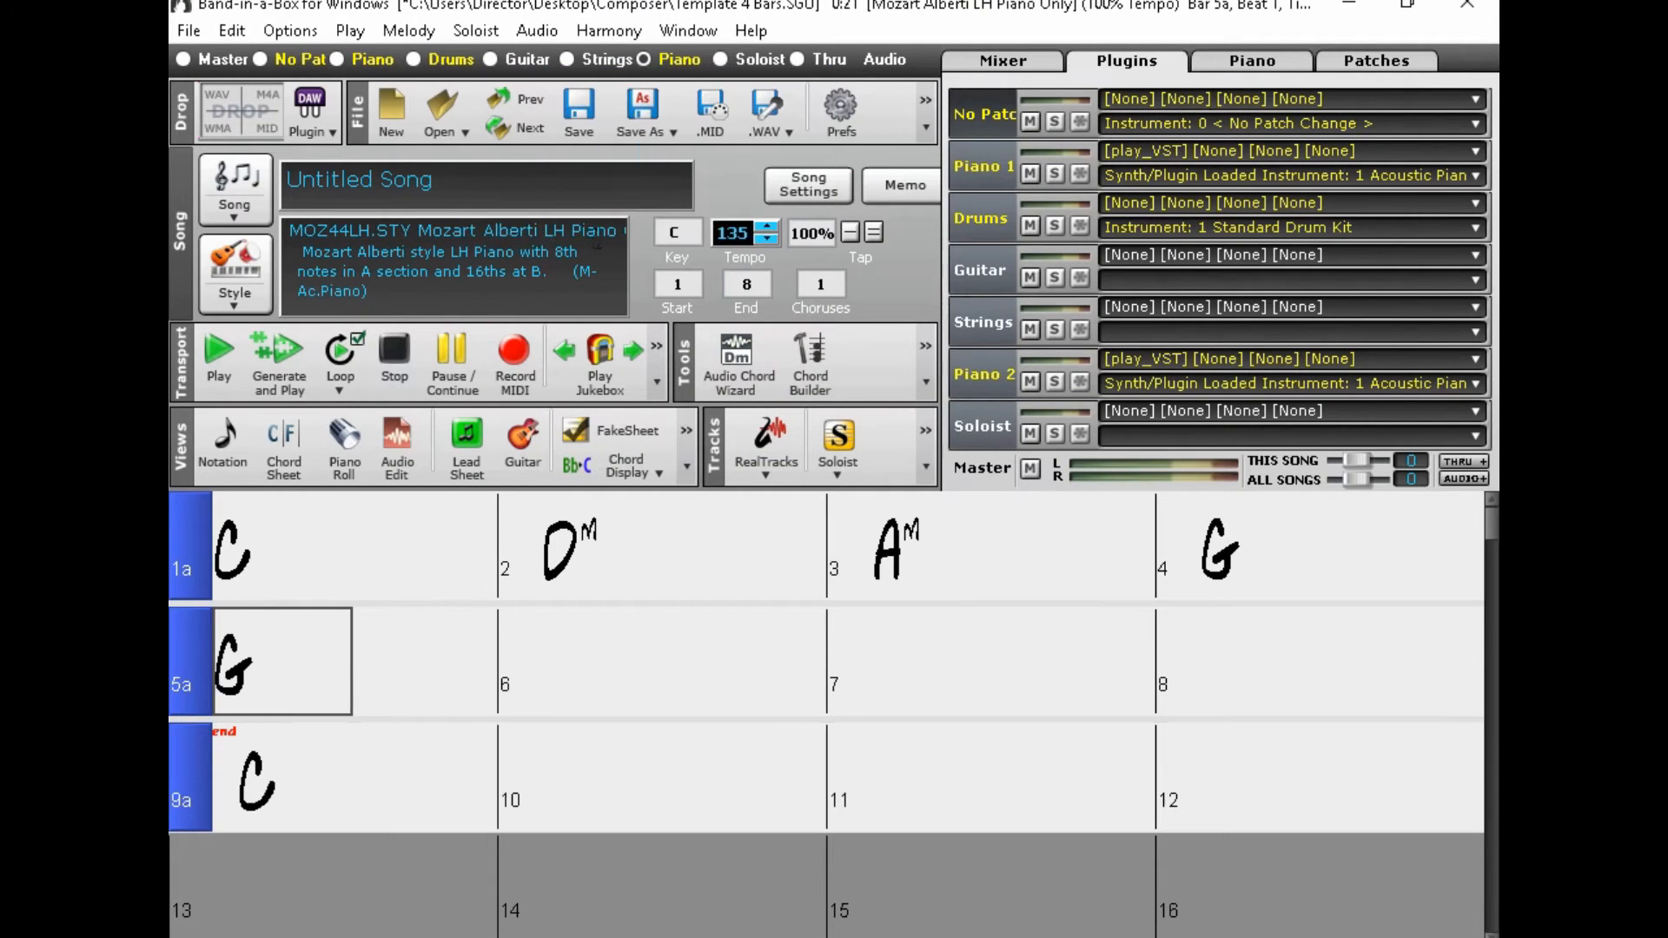
Step: Copy the chords of bars 1 to 4 into bars 5 to 8 with the k4 shortcut entered at bar 5
{"action": "type", "text": "k4"}
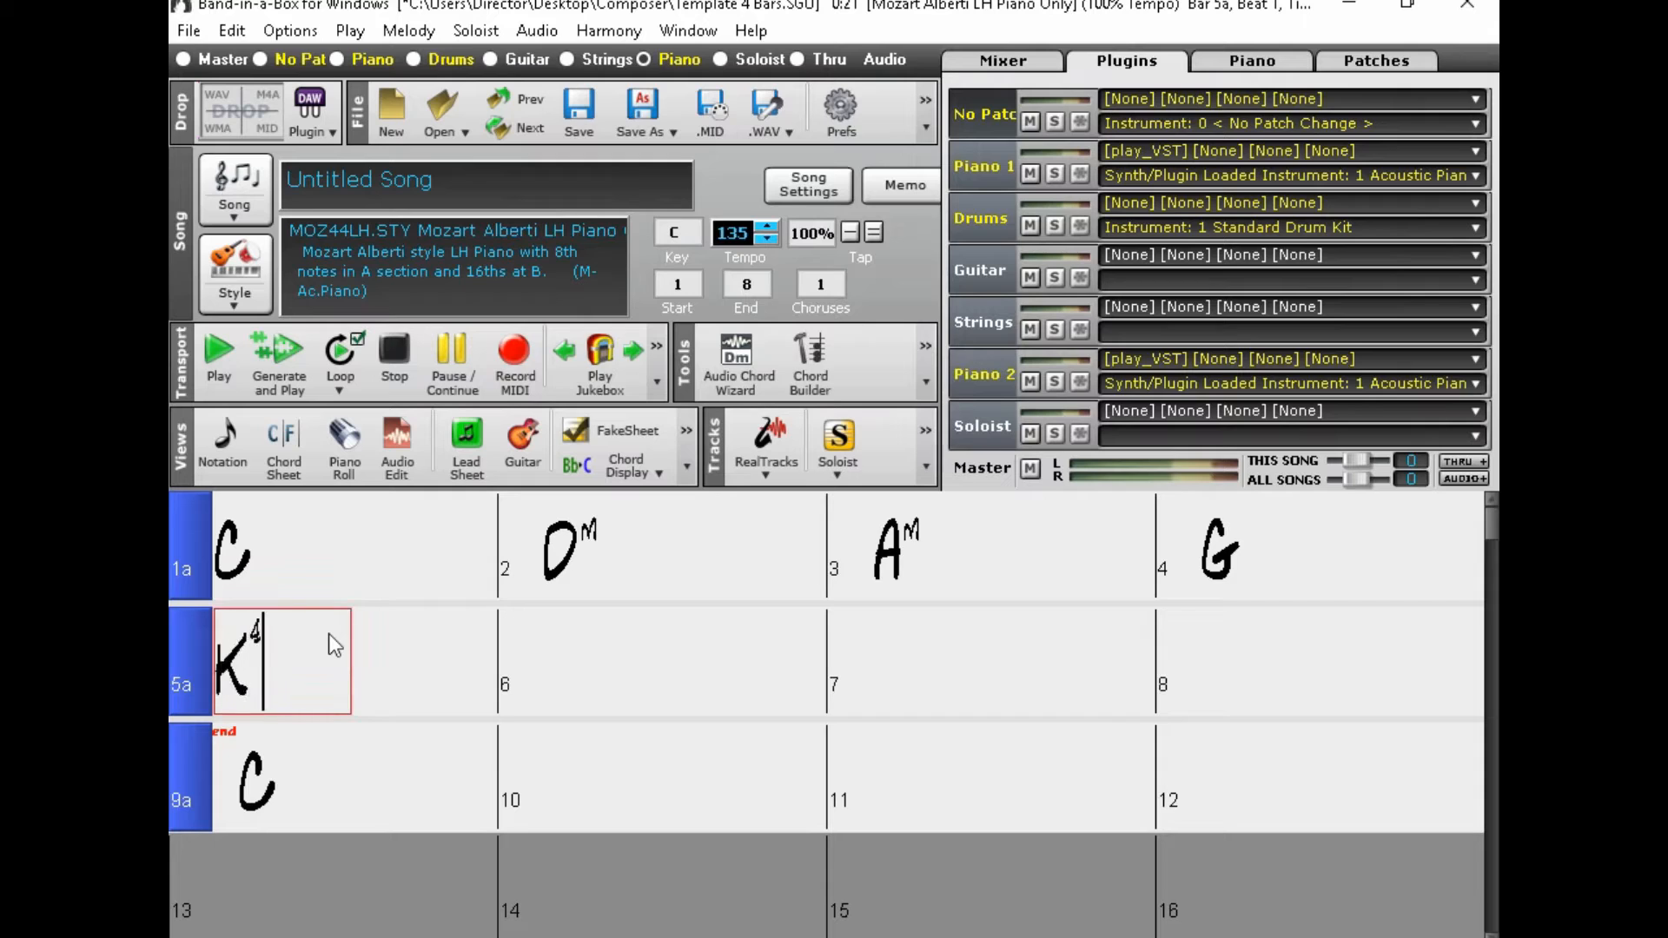
{"action": "key", "text": "Return"}
{"action": "left_click", "coordinate": [1268, 711]}
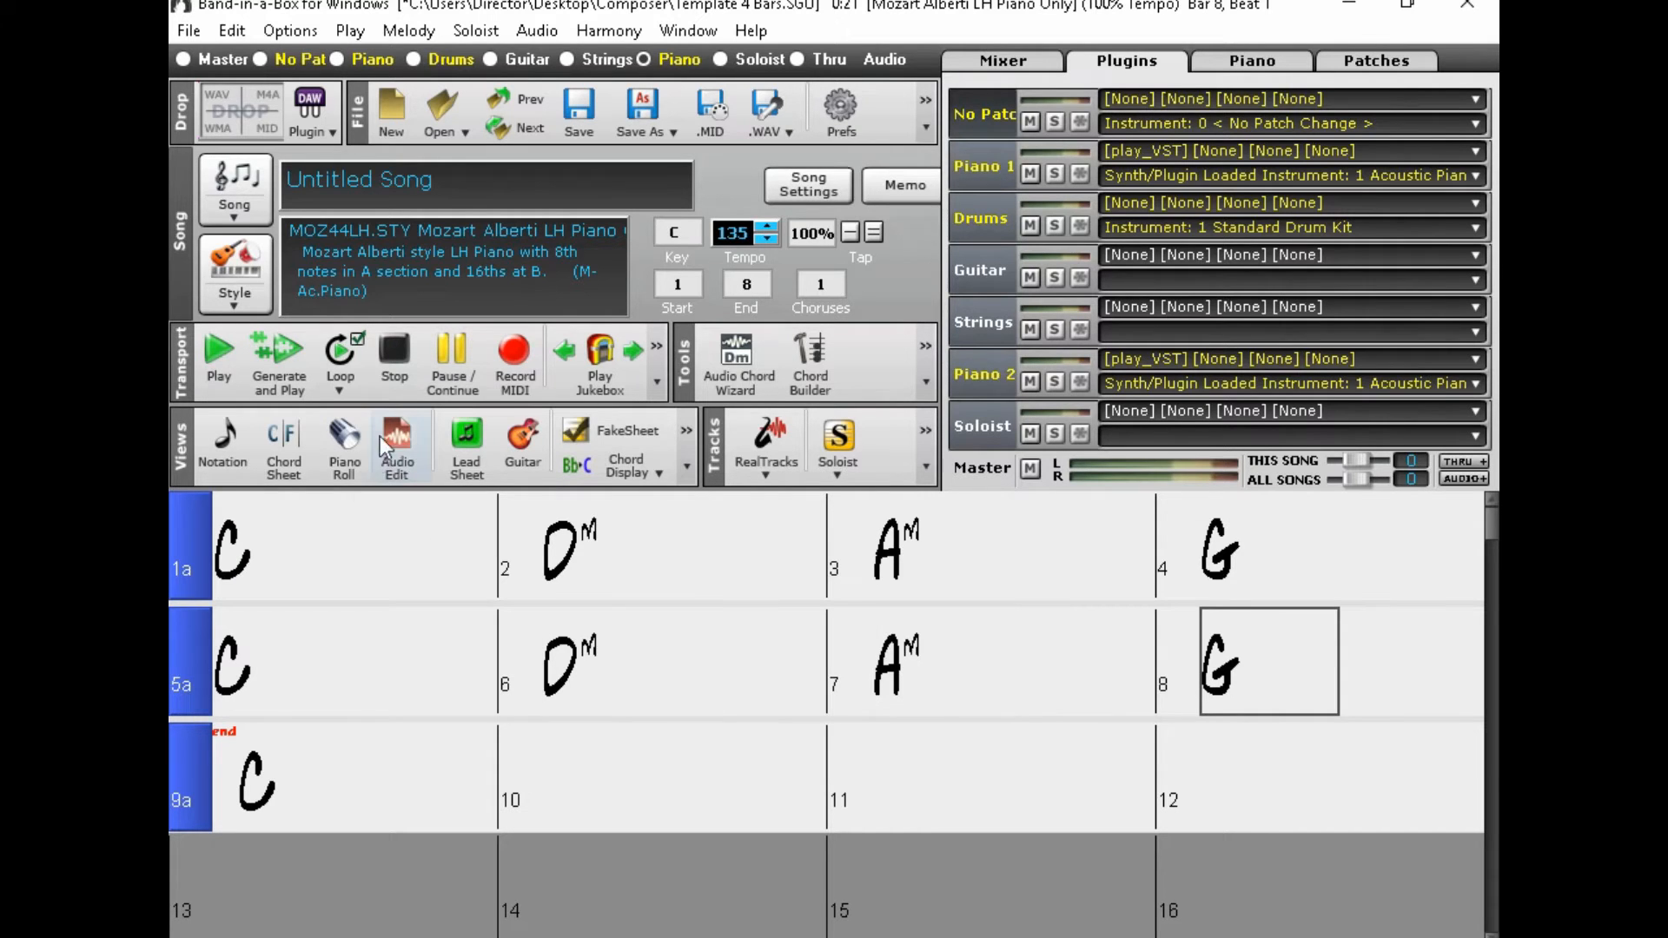
Step: Open the melody in the piano roll at bar 8 and delete the second note, D6
{"action": "left_click", "coordinate": [342, 443]}
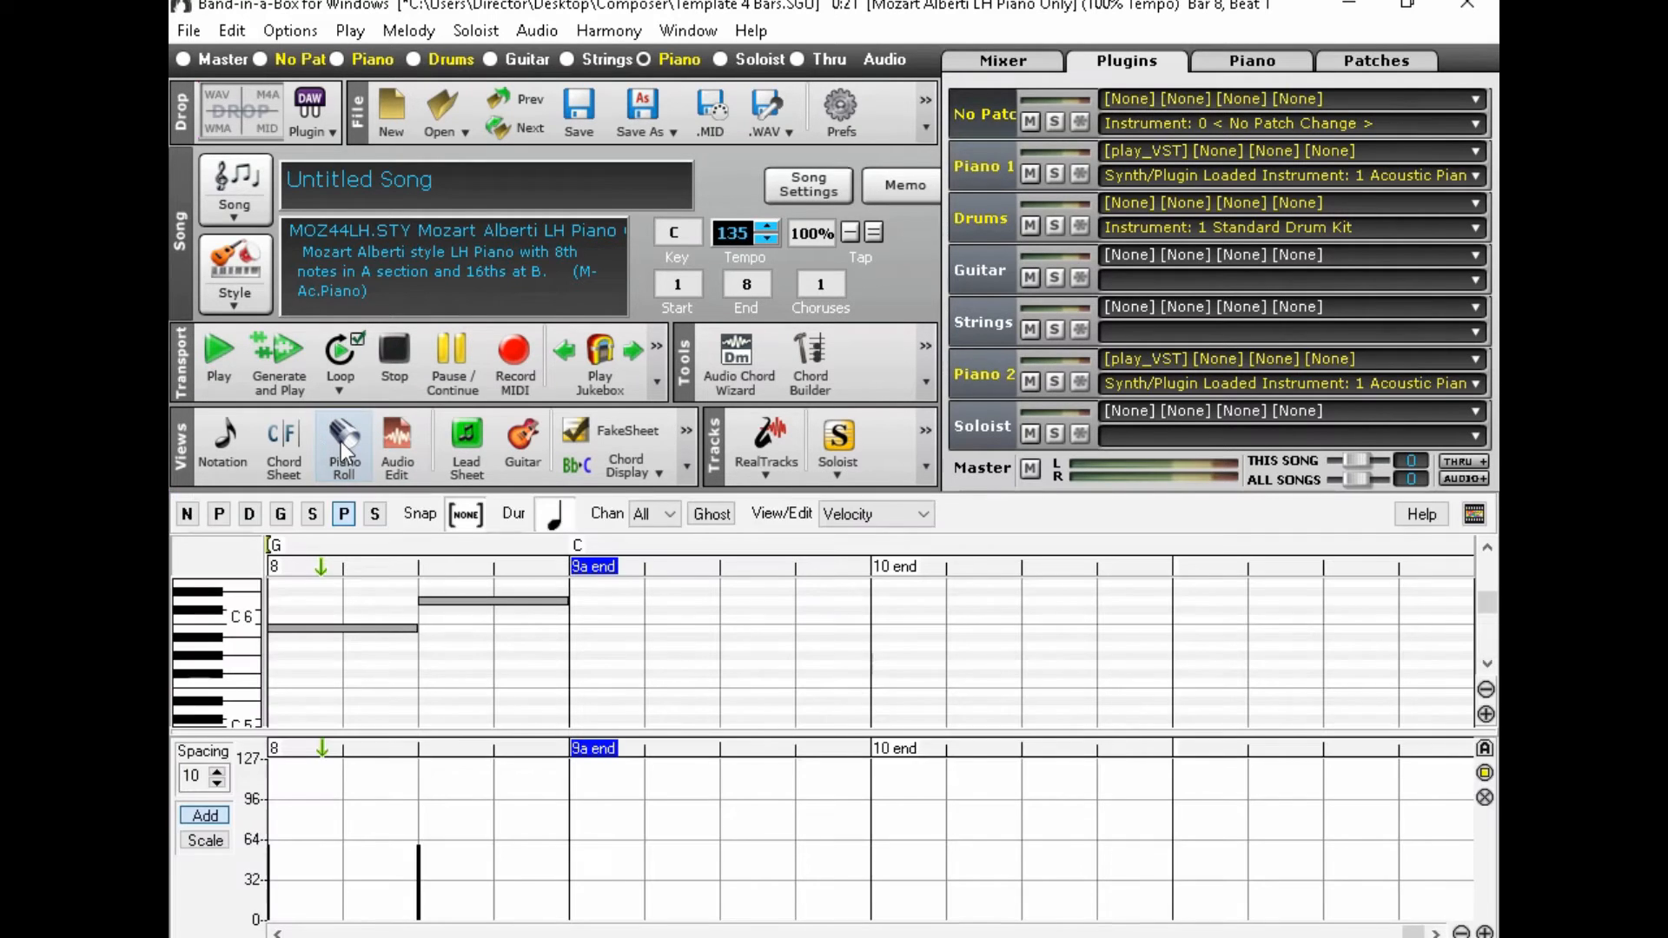
{"action": "left_click", "coordinate": [356, 628]}
{"action": "left_click", "coordinate": [473, 601]}
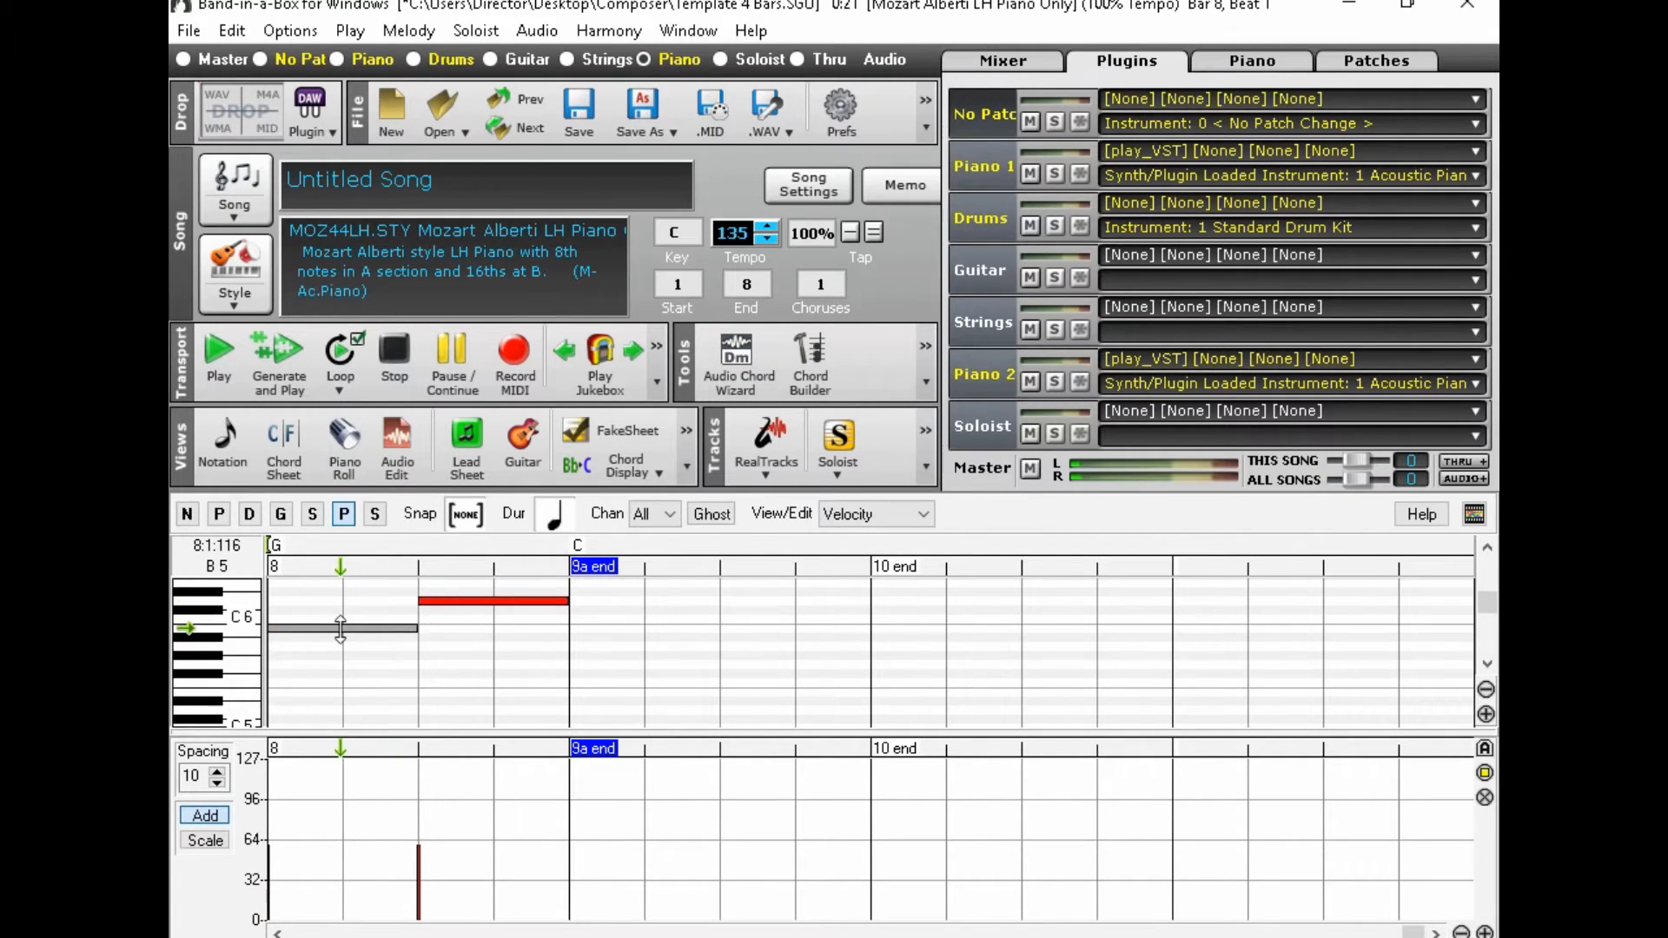
{"action": "key", "text": "Delete"}
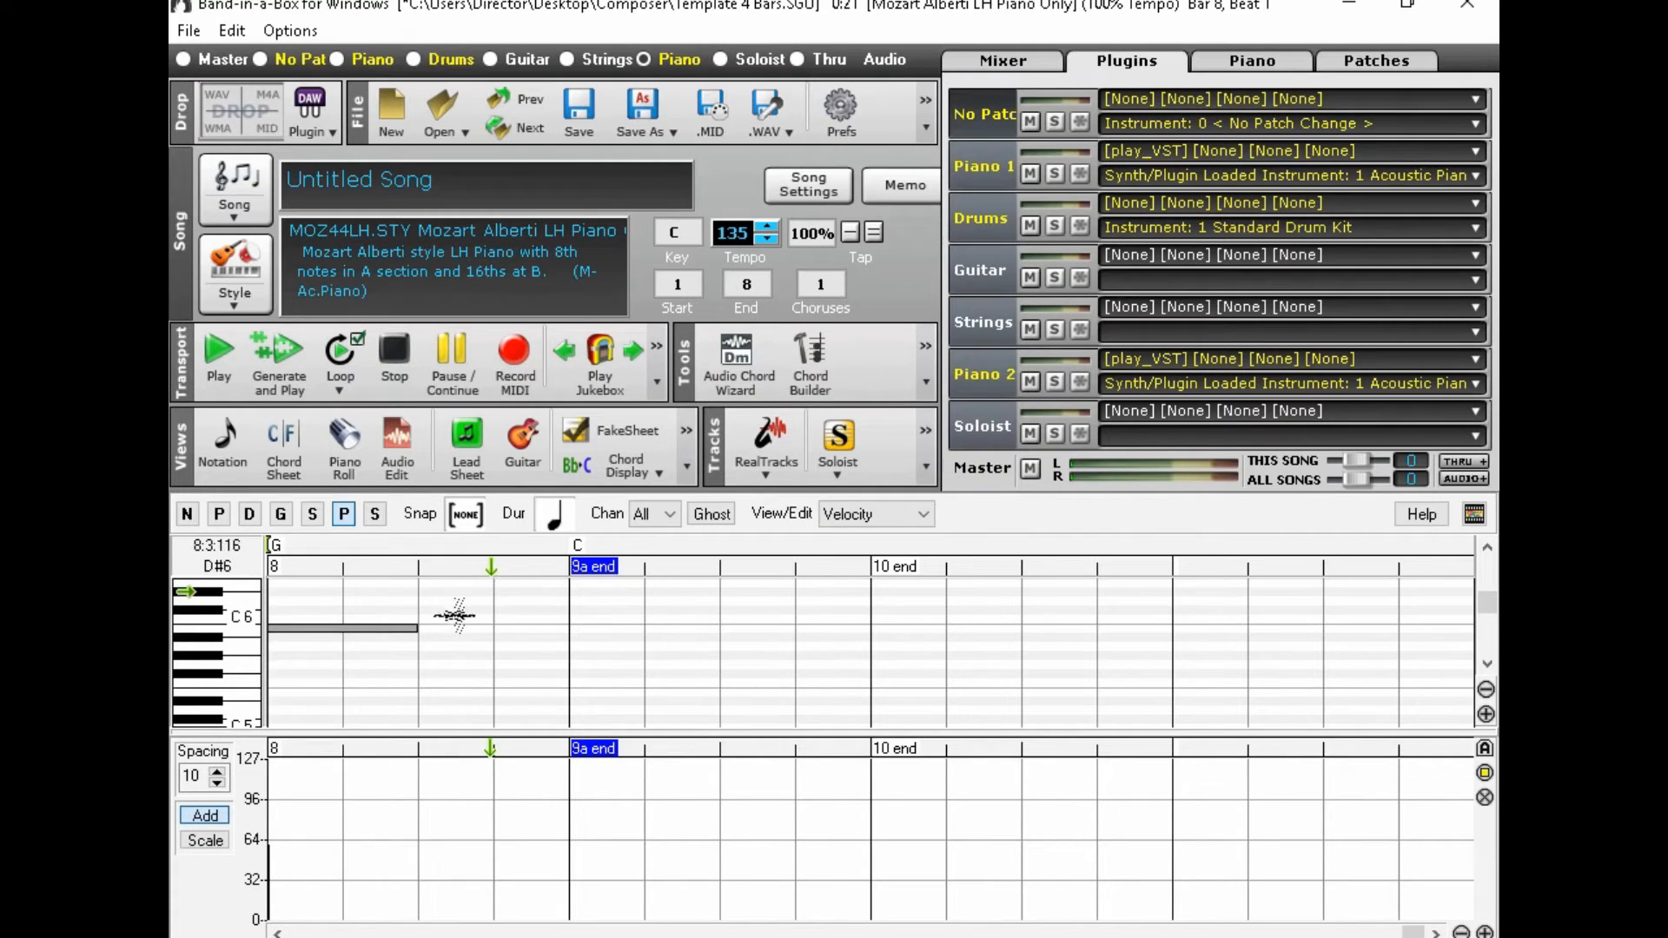
Step: Raise the remaining bar 8 note from B5 to D6, extend it to the bar's end, and return to the chord sheet
{"action": "left_click", "coordinate": [347, 628]}
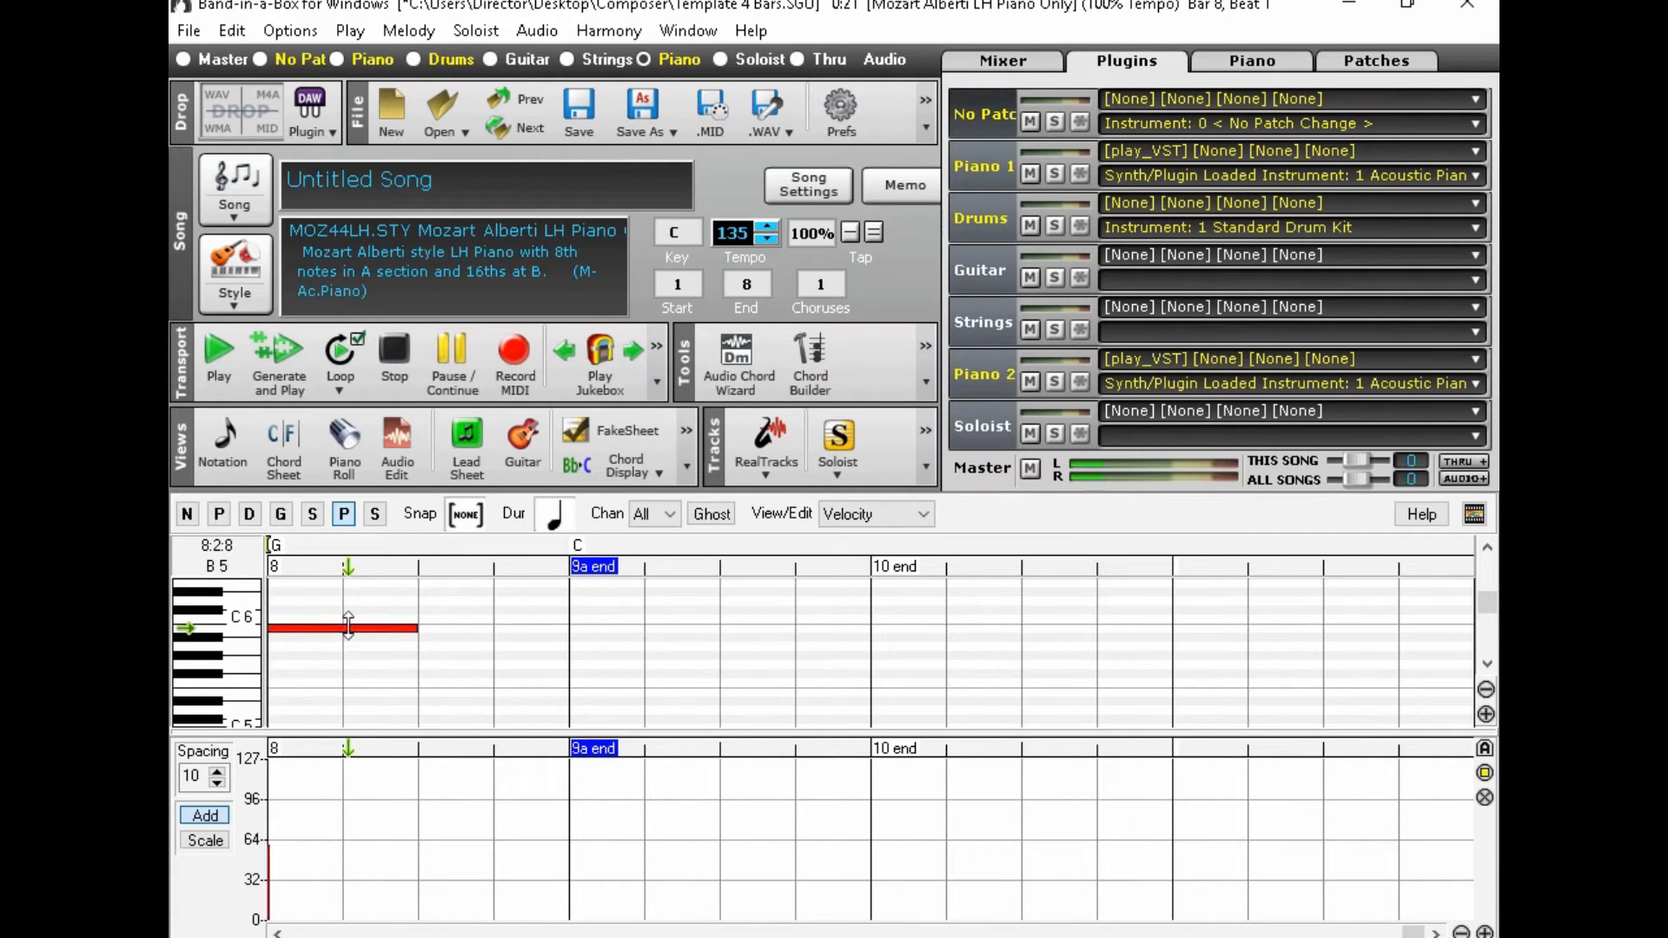
{"action": "left_click_drag", "start_coordinate": [347, 624], "coordinate": [347, 601]}
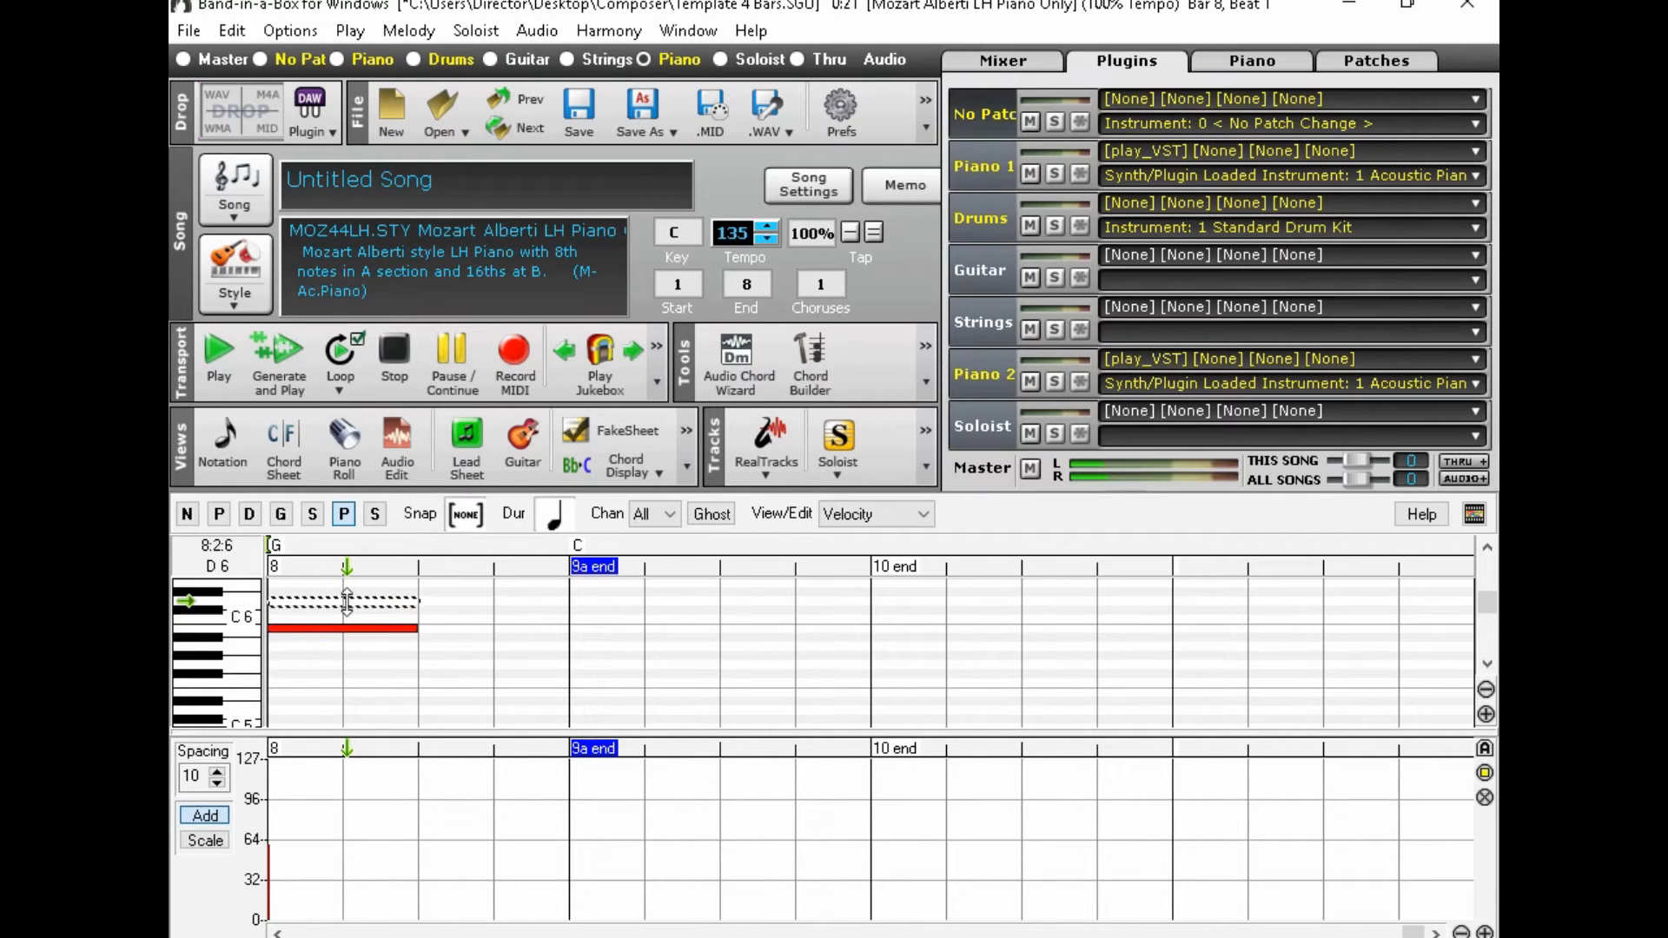
{"action": "left_click_drag", "start_coordinate": [348, 601], "coordinate": [571, 615]}
{"action": "left_click", "coordinate": [356, 455]}
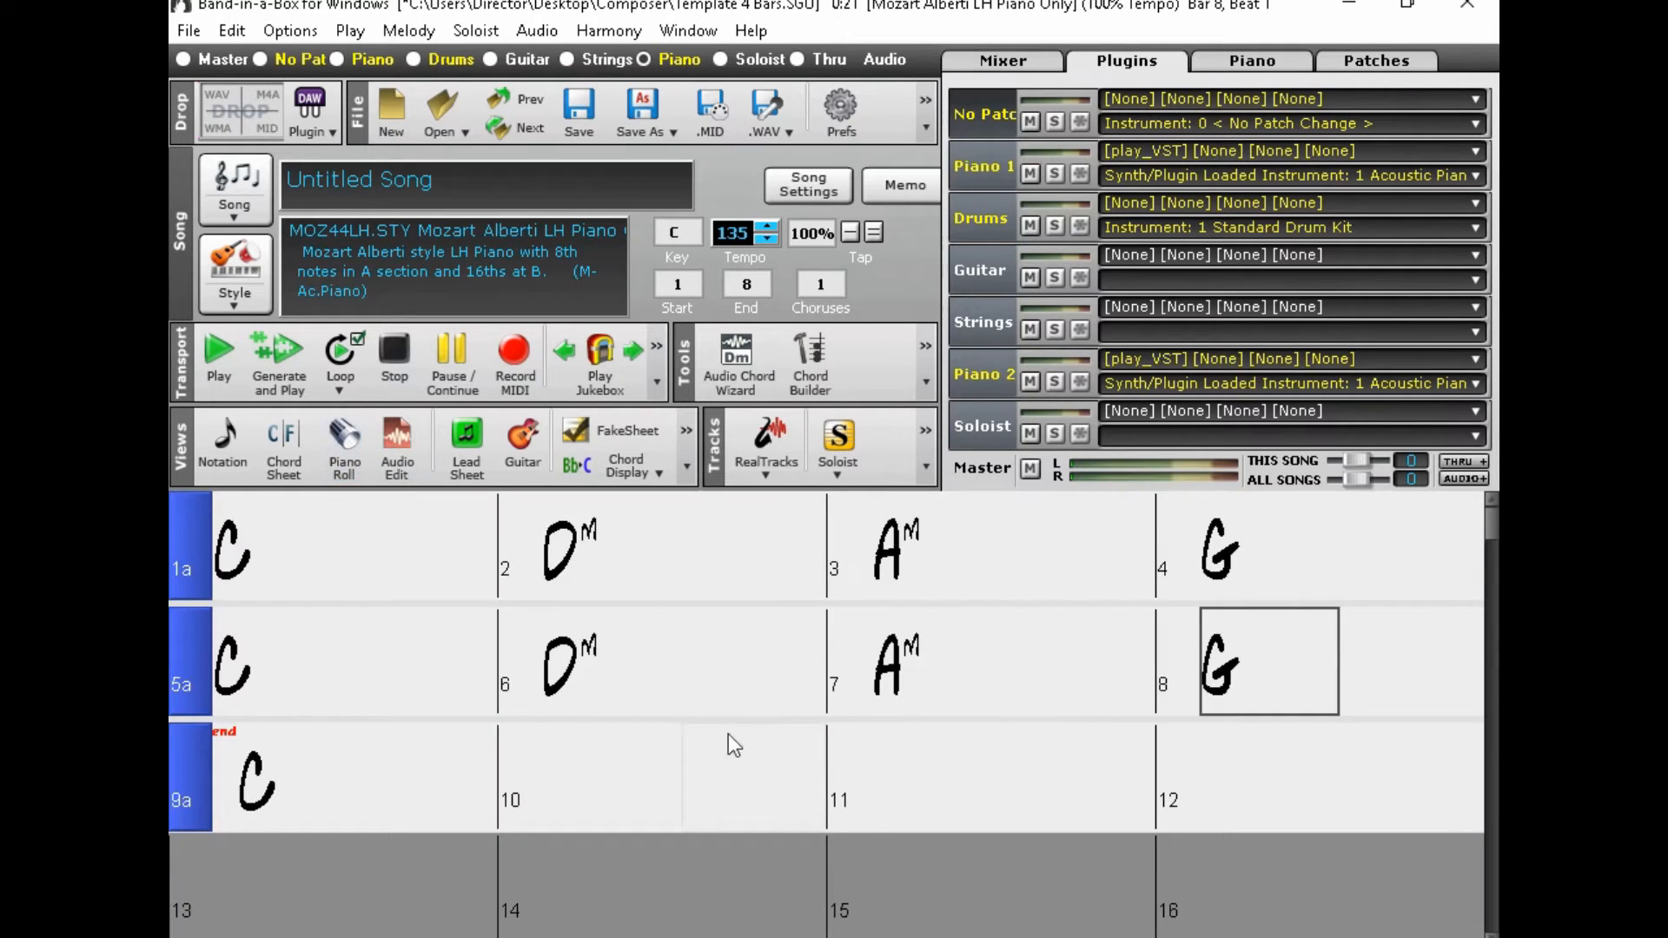
Step: Play the song from bar 7 and from bar 5 to hear the edited ending
{"action": "double_click", "coordinate": [900, 679]}
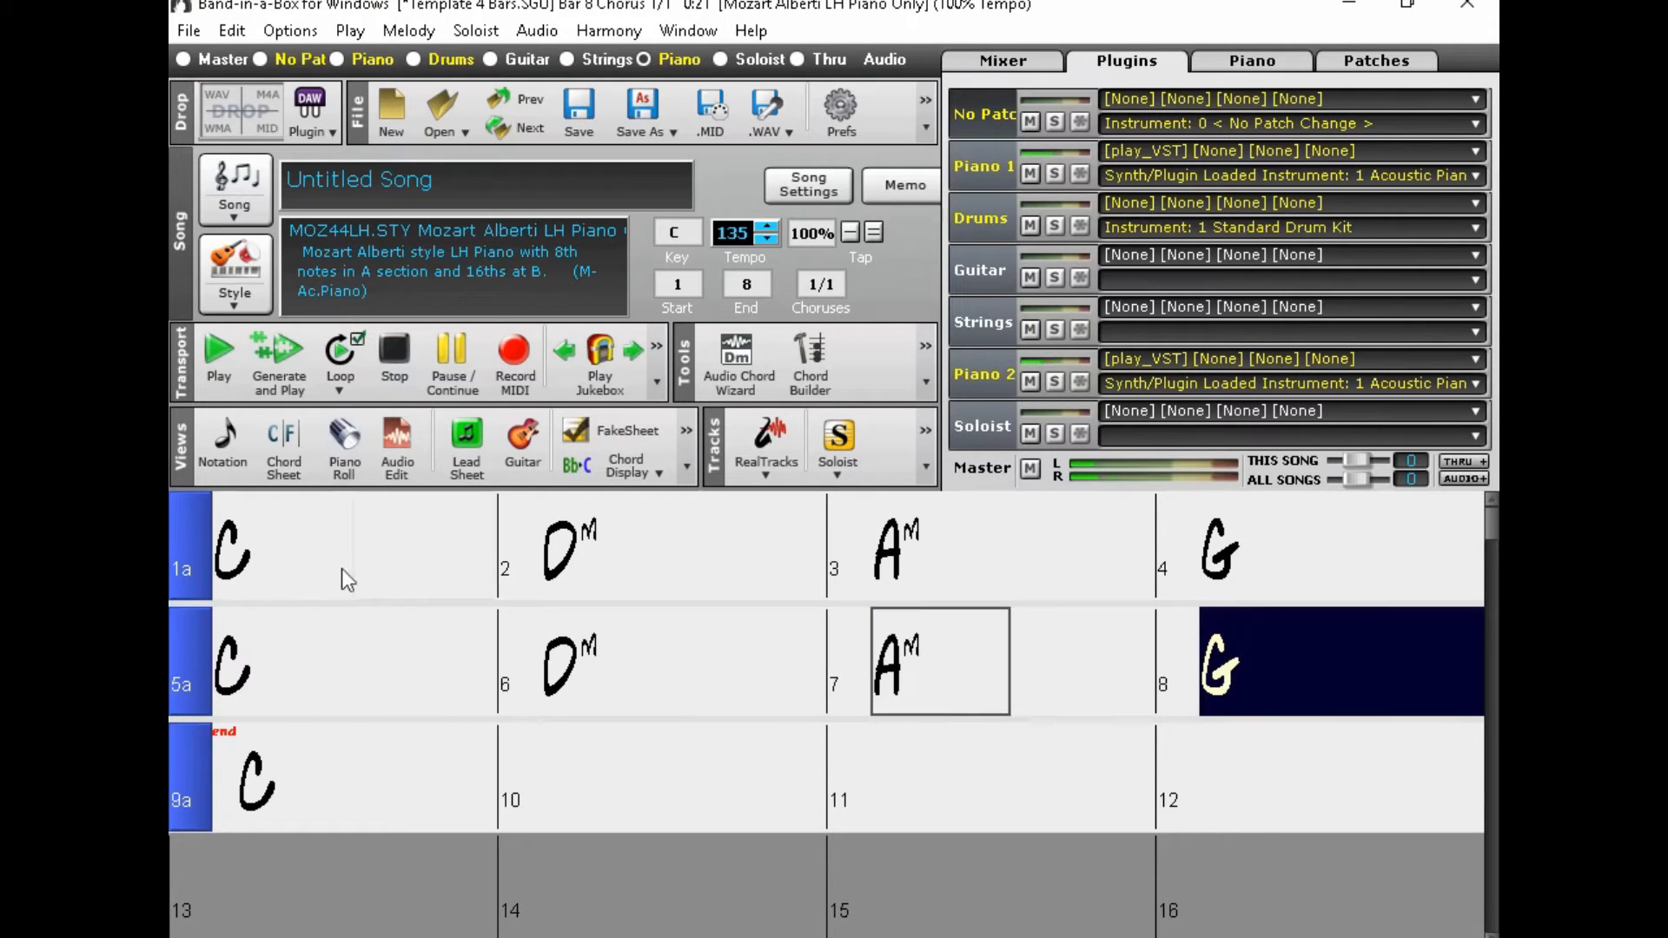
{"action": "double_click", "coordinate": [297, 700]}
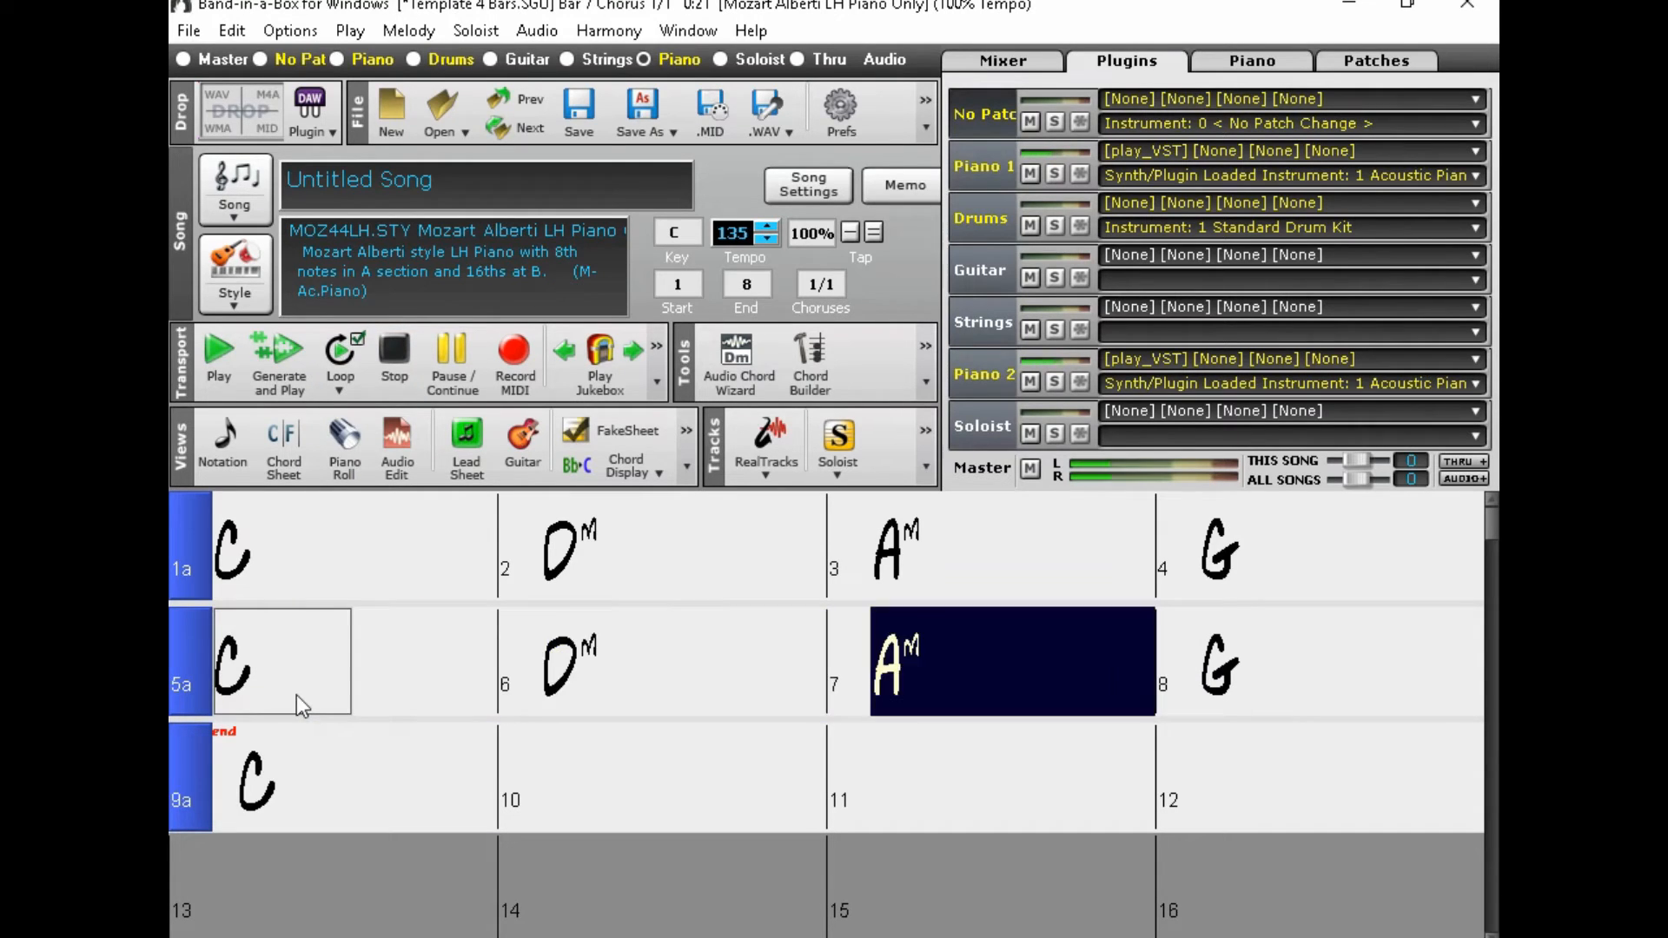
{"action": "left_click", "coordinate": [387, 371]}
Step: Insert bars at bar 9 and set the last bar of the chorus to 16
{"action": "left_click", "coordinate": [304, 792]}
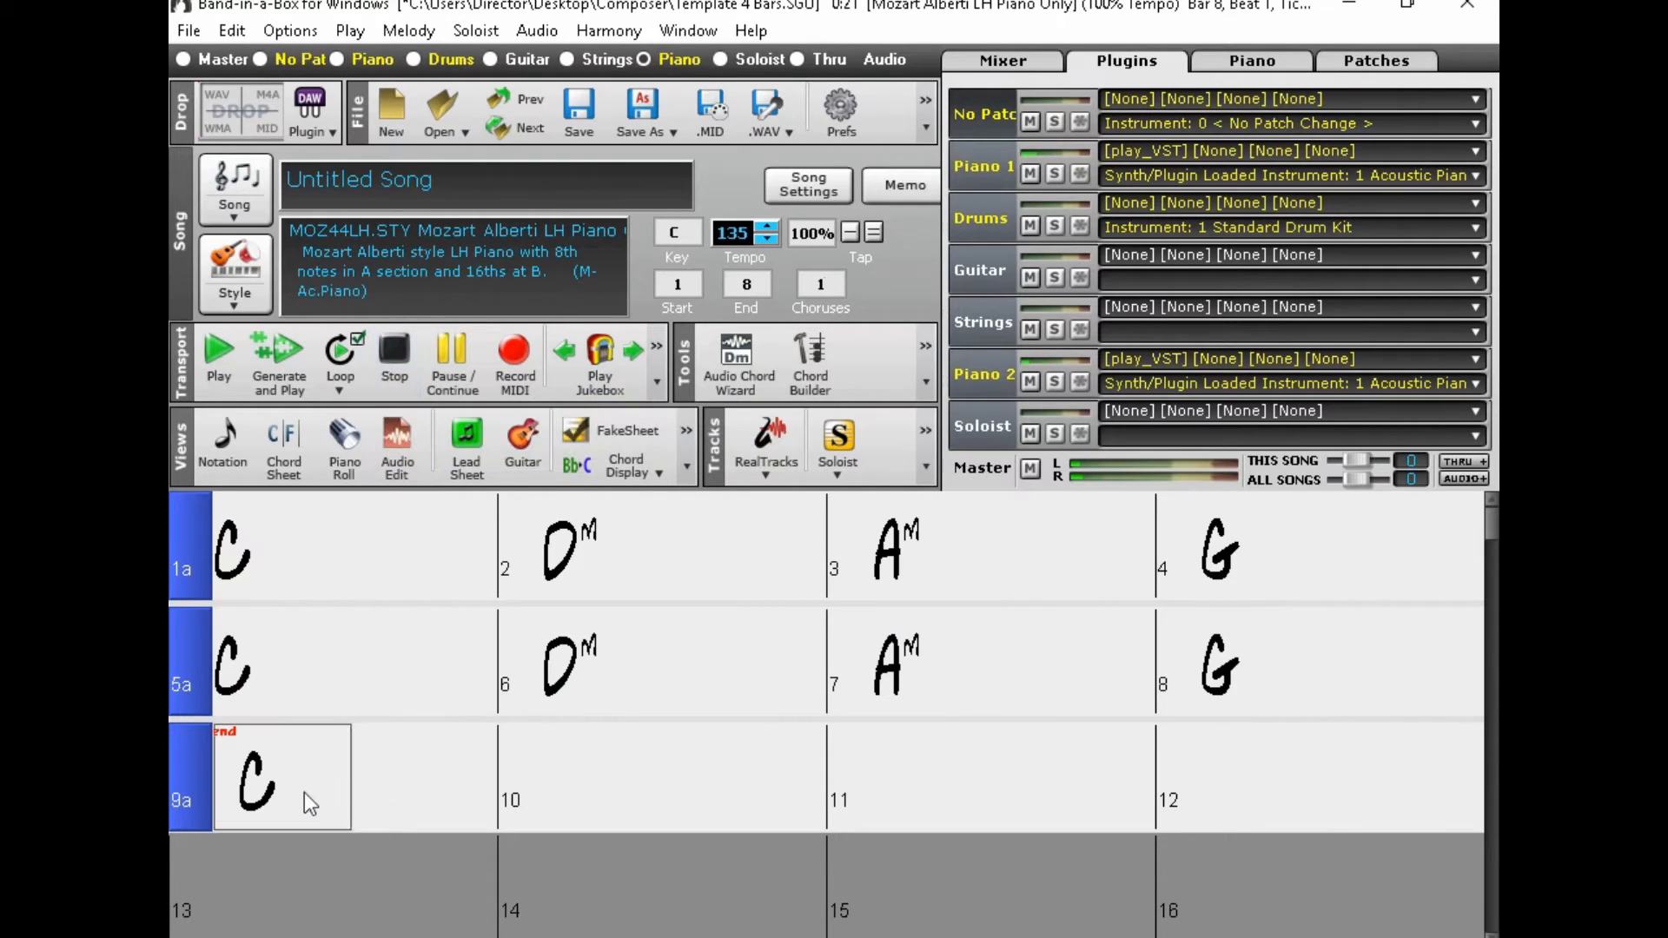
{"action": "left_click", "coordinate": [244, 34]}
{"action": "left_click", "coordinate": [493, 261]}
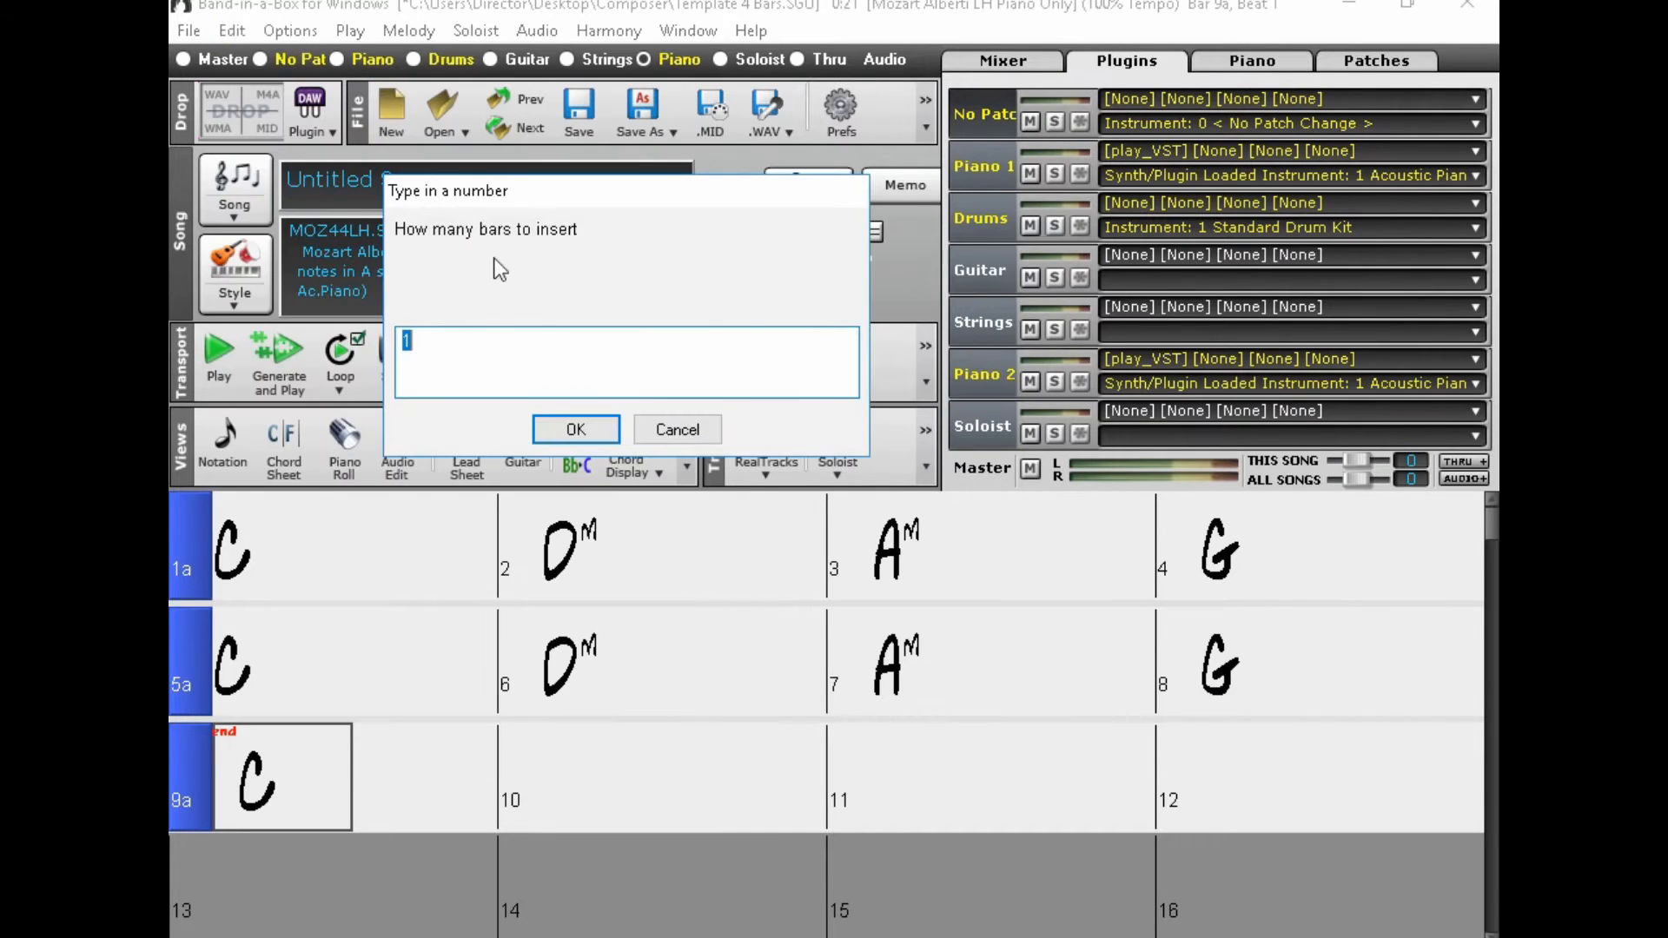
{"action": "left_click", "coordinate": [576, 429]}
{"action": "left_click", "coordinate": [742, 298]}
{"action": "type", "text": "16"}
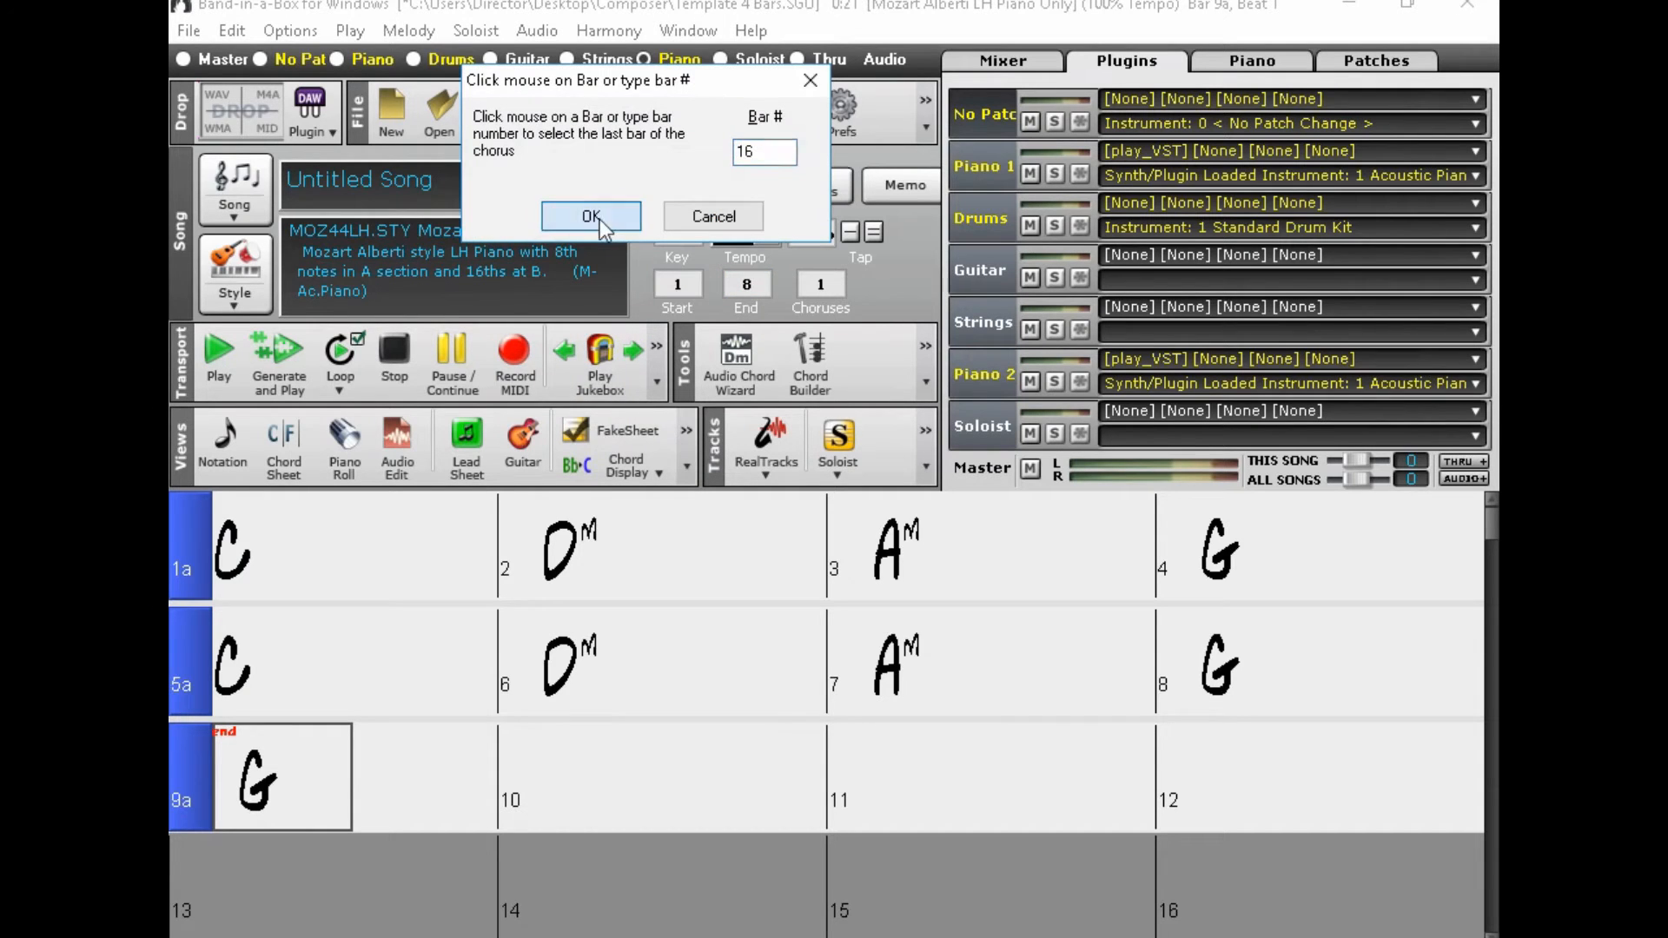
{"action": "key", "text": "Return"}
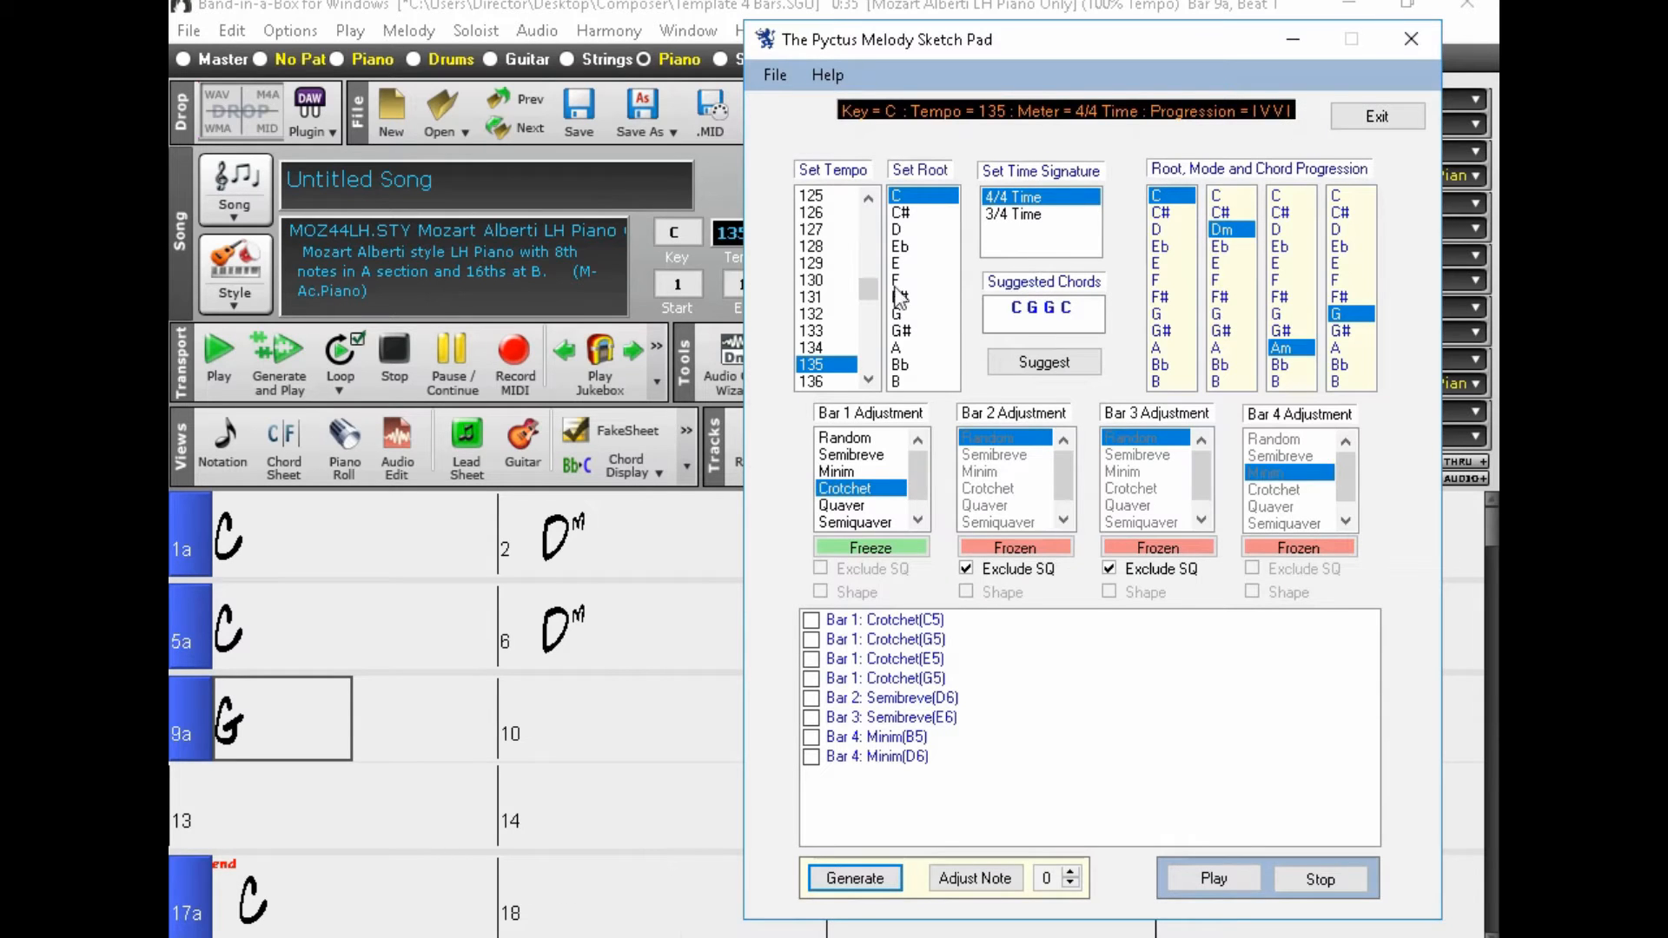
Step: In The Pyctus Melody Sketch Pad, set the root to F and change the second and fourth chords to A minor
{"action": "left_click", "coordinate": [915, 280]}
{"action": "left_click_drag", "start_coordinate": [994, 35], "coordinate": [760, 39]}
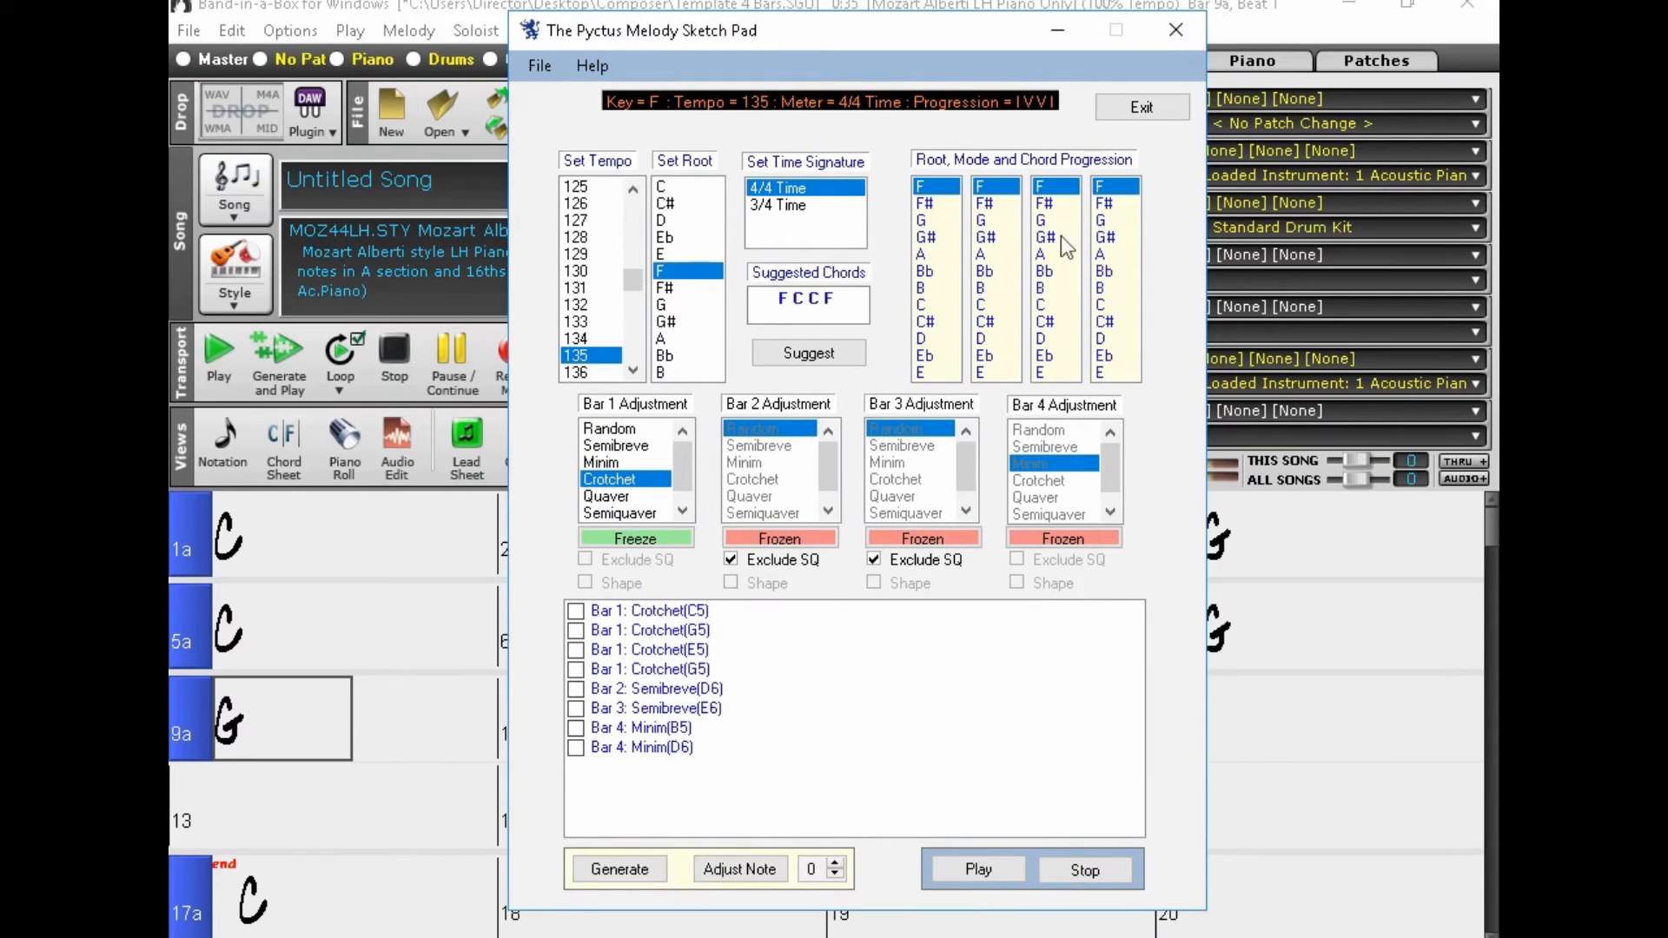
{"action": "left_click", "coordinate": [985, 255]}
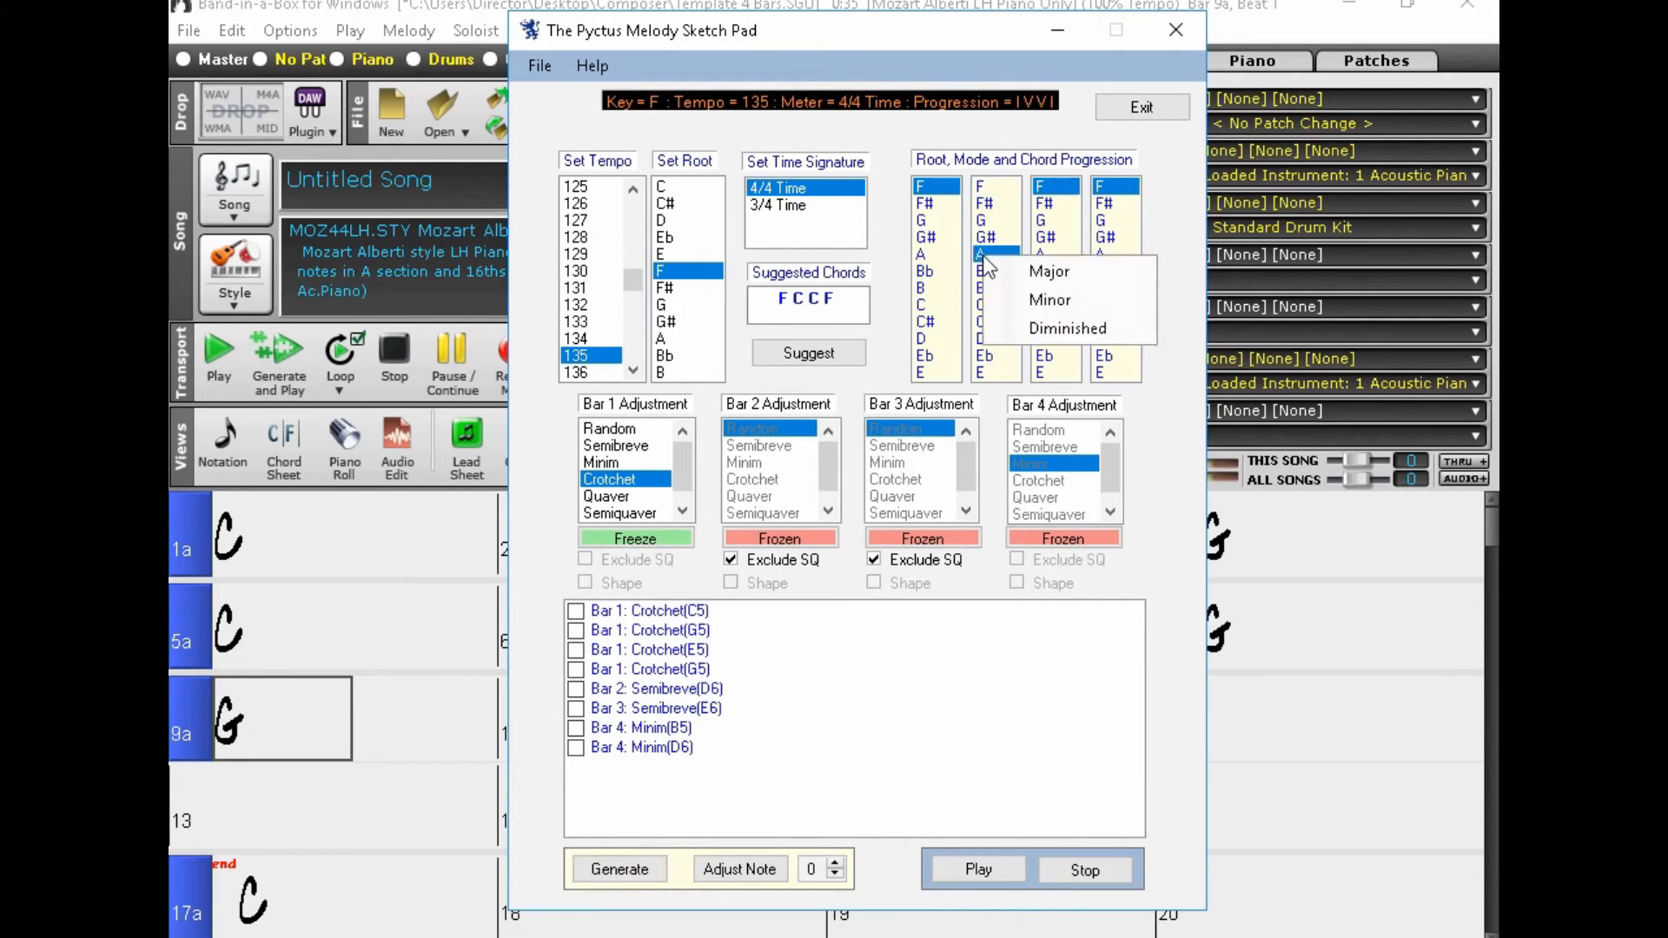
{"action": "left_click", "coordinate": [1060, 304]}
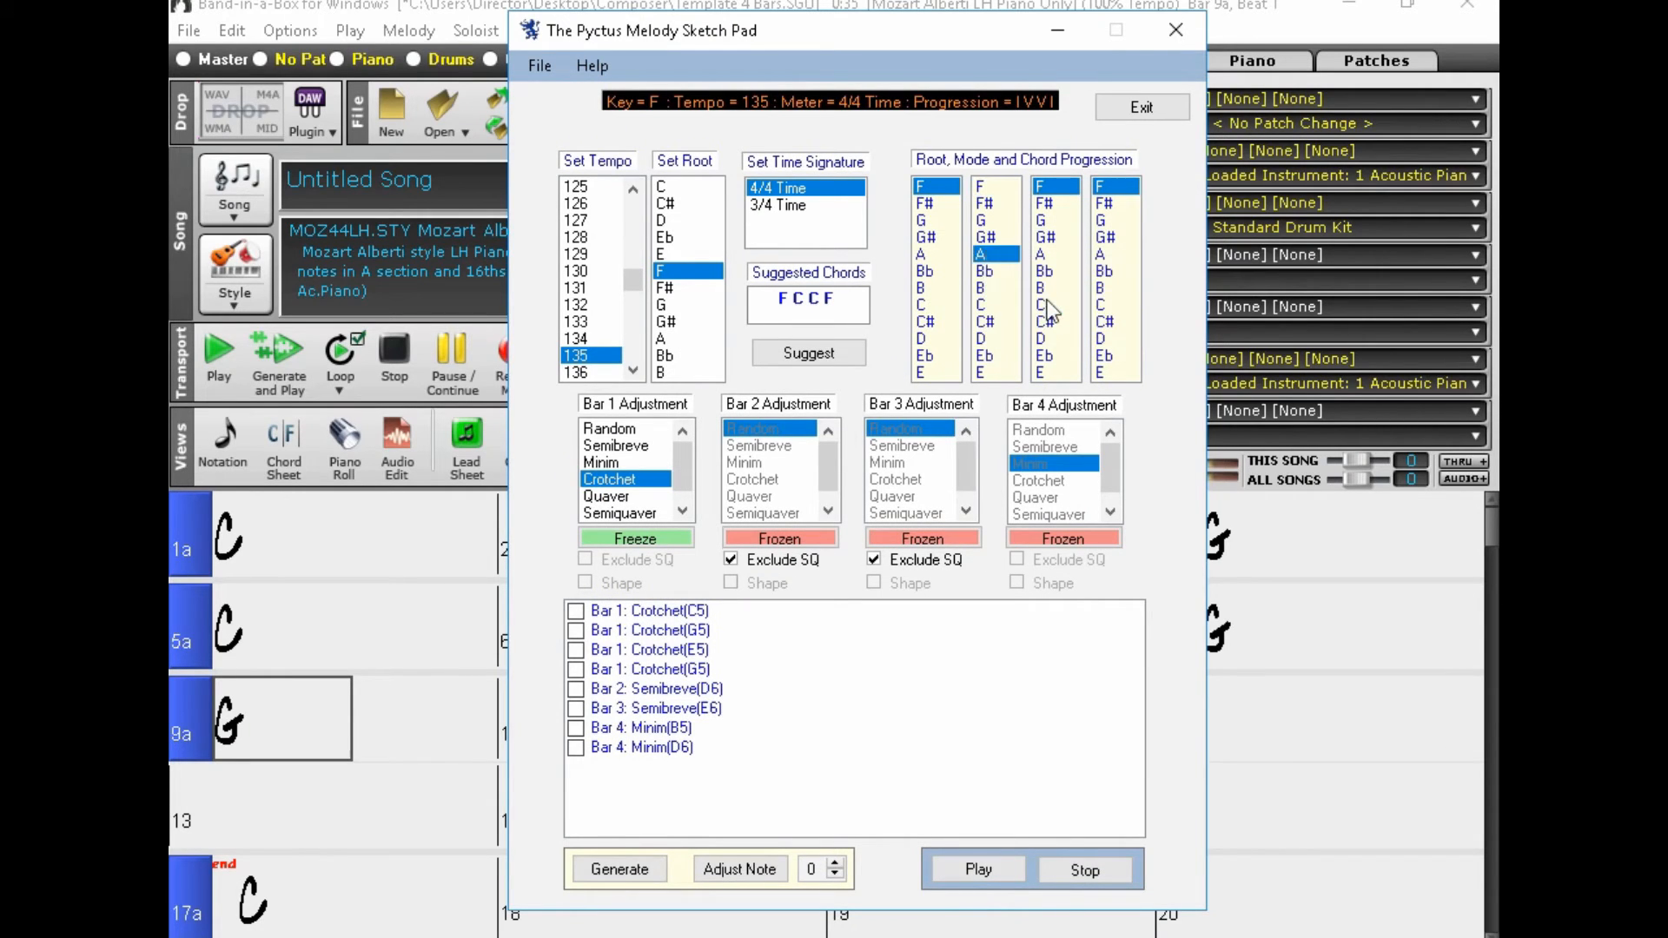
{"action": "left_click", "coordinate": [1099, 256]}
{"action": "left_click", "coordinate": [1142, 304]}
Step: Unfreeze bars 2, 3 and 4, and set bar 2 to Crotchet and bar 3 to Minim
{"action": "left_click", "coordinate": [1068, 539]}
{"action": "left_click", "coordinate": [922, 538]}
{"action": "left_click", "coordinate": [780, 539]}
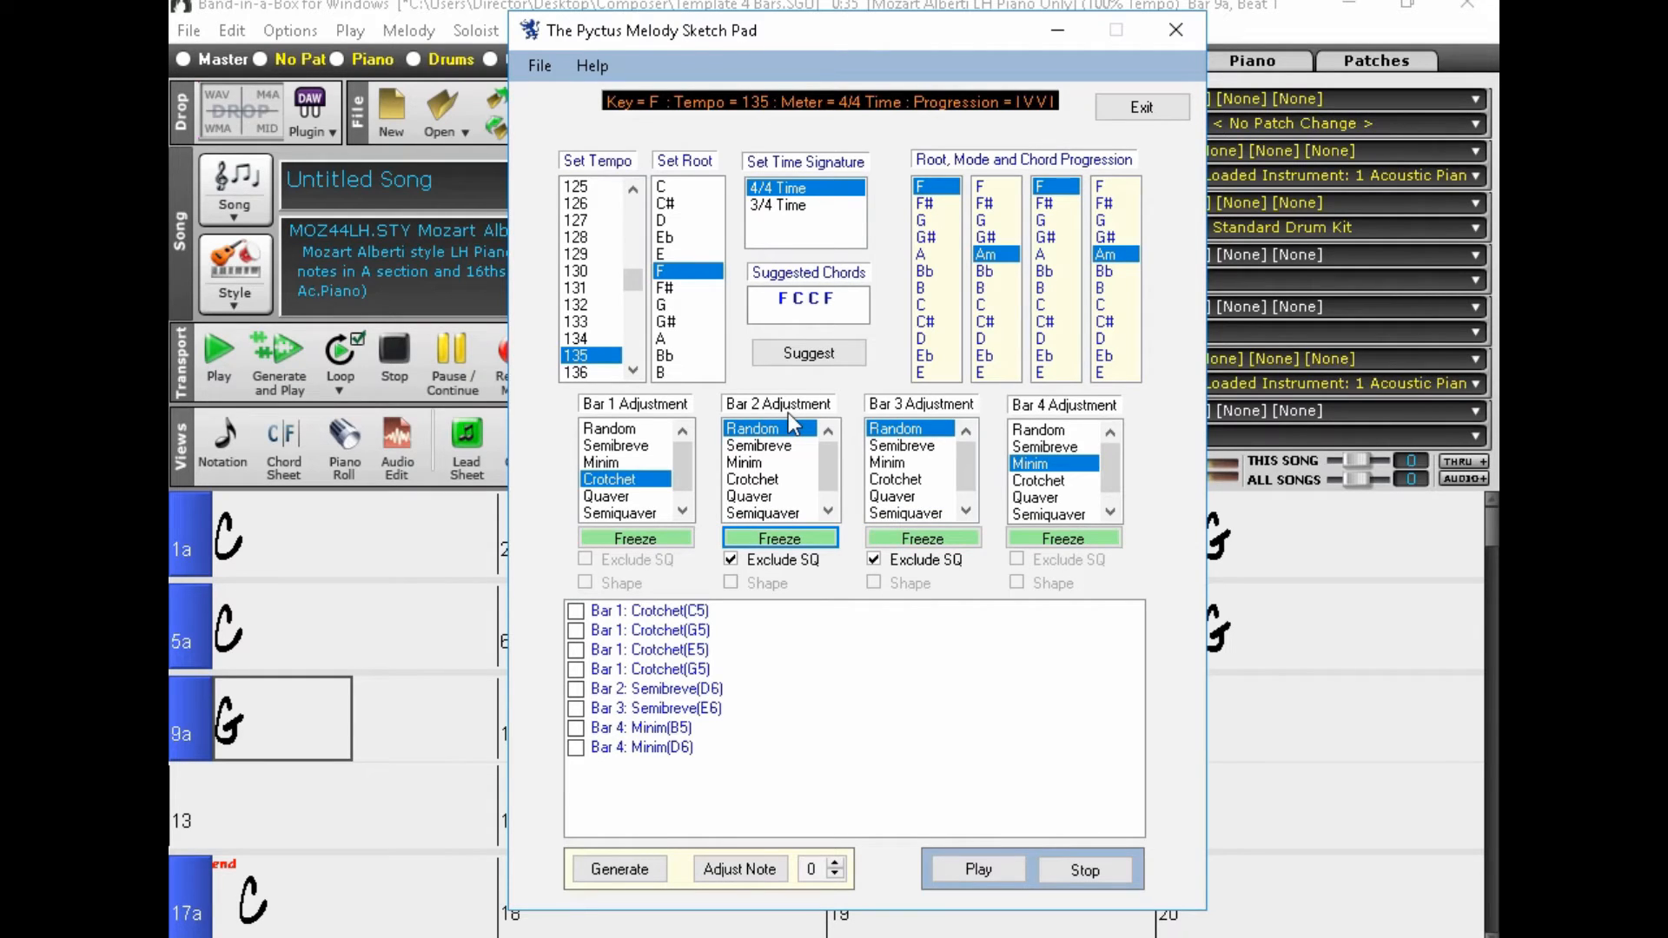
{"action": "left_click", "coordinate": [907, 465]}
{"action": "left_click", "coordinate": [773, 483]}
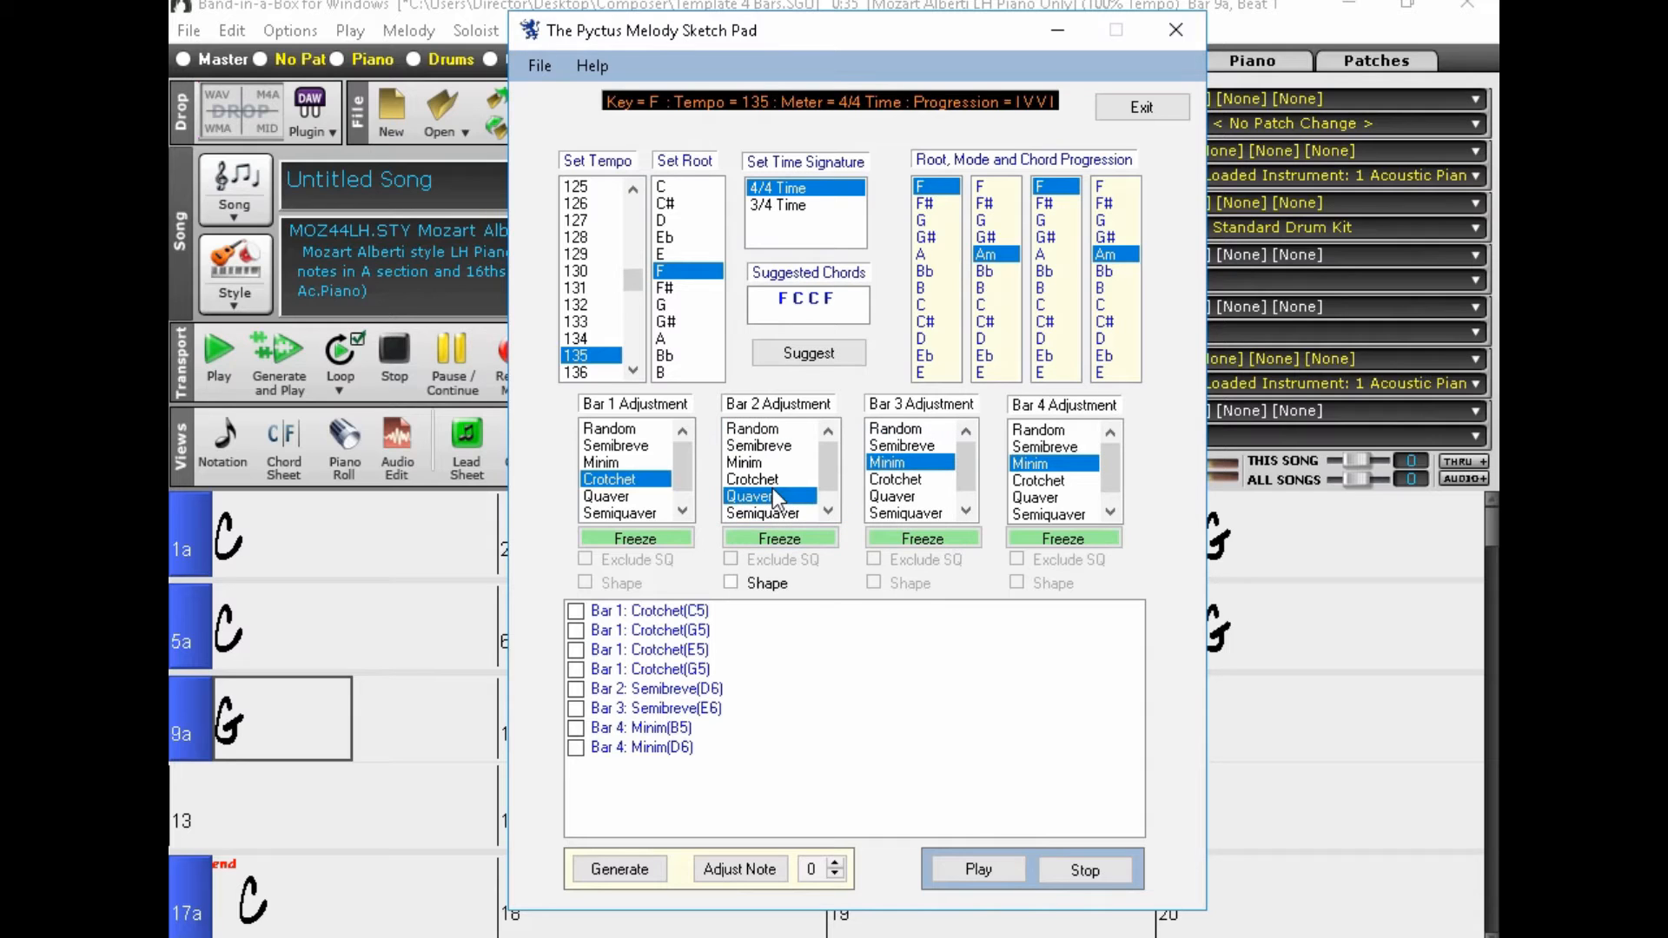
Step: Generate a new melody and adjust the third note of bar 1 by -2 to F5
{"action": "left_click", "coordinate": [632, 870]}
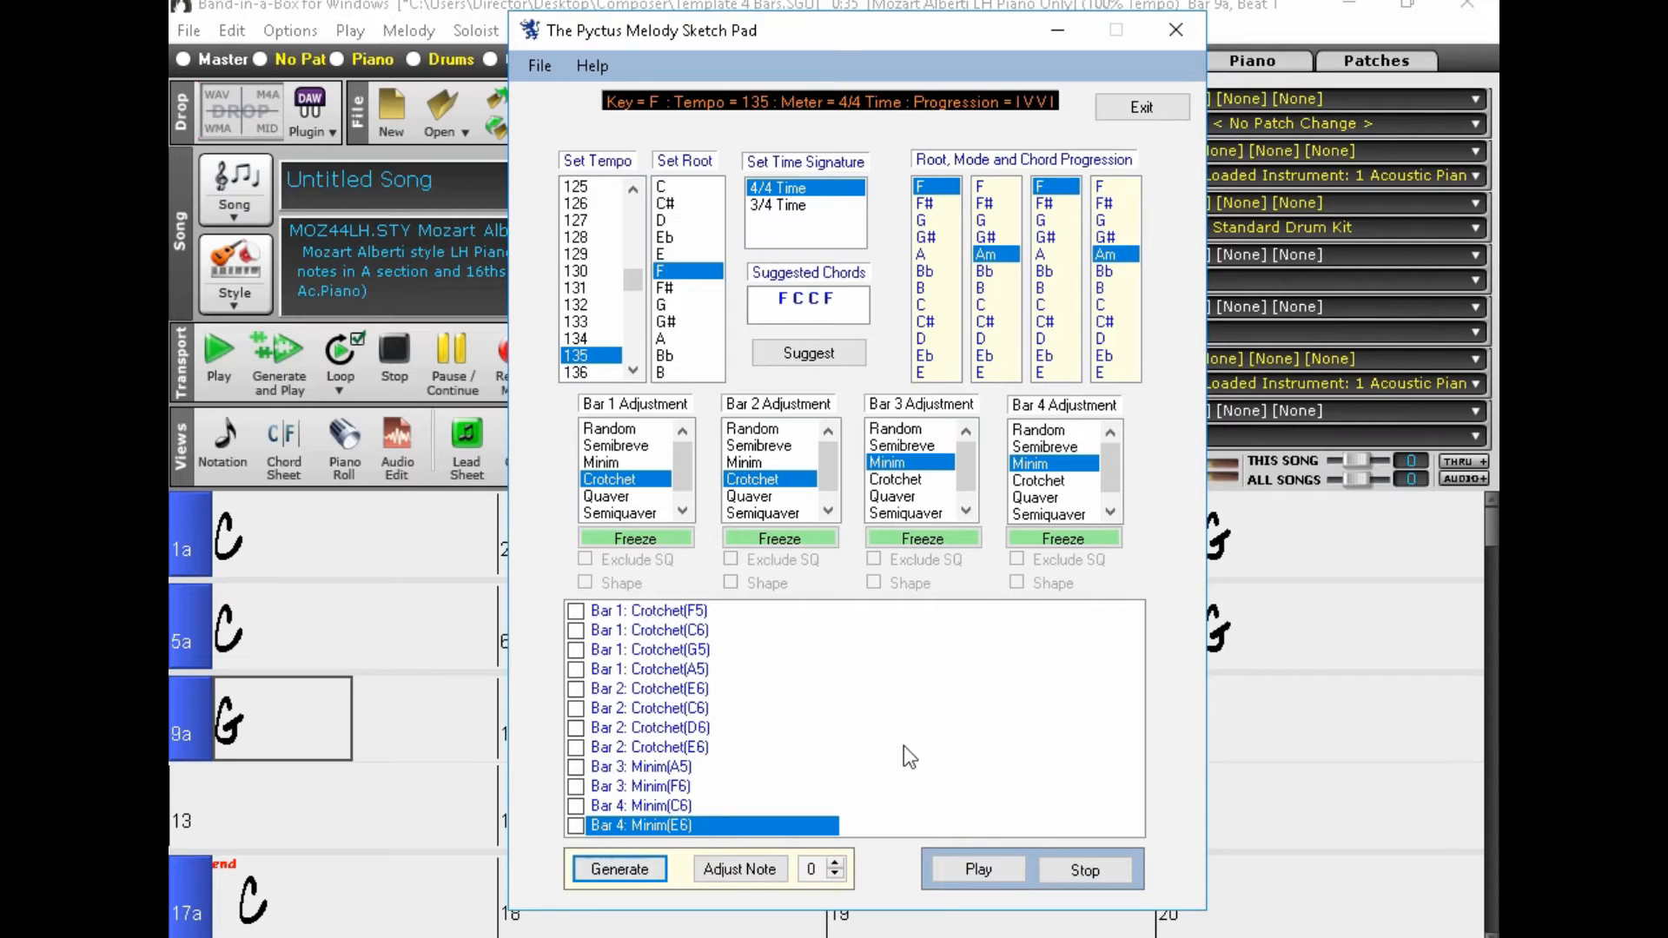
{"action": "left_click", "coordinate": [576, 650]}
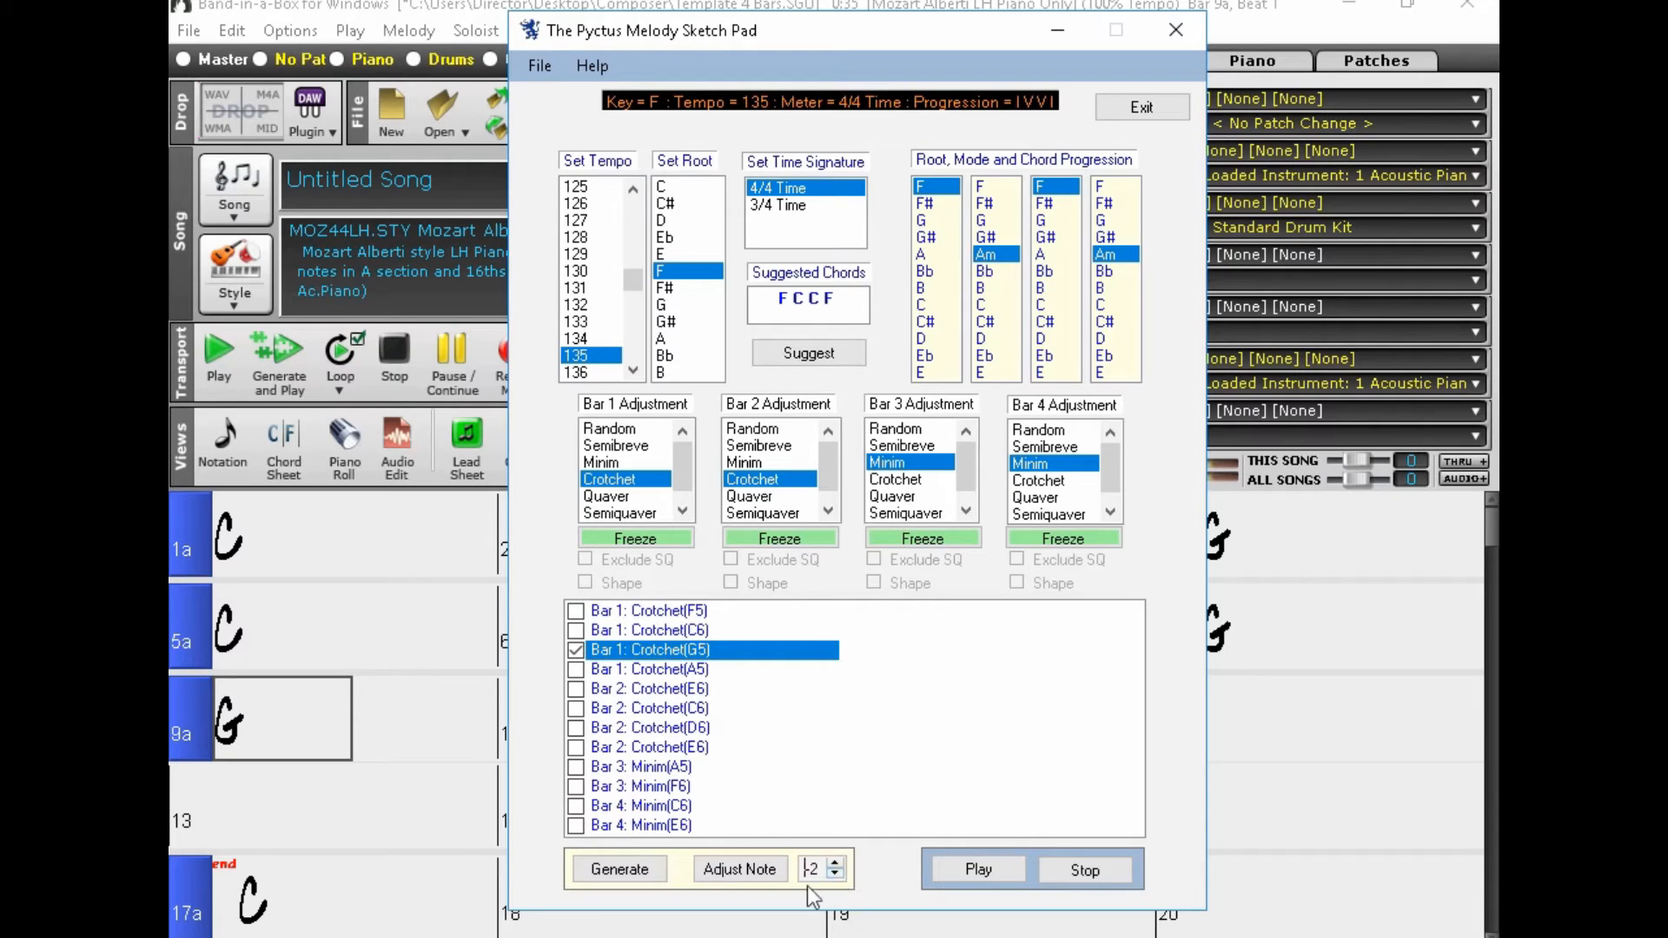
{"action": "left_click", "coordinate": [764, 871]}
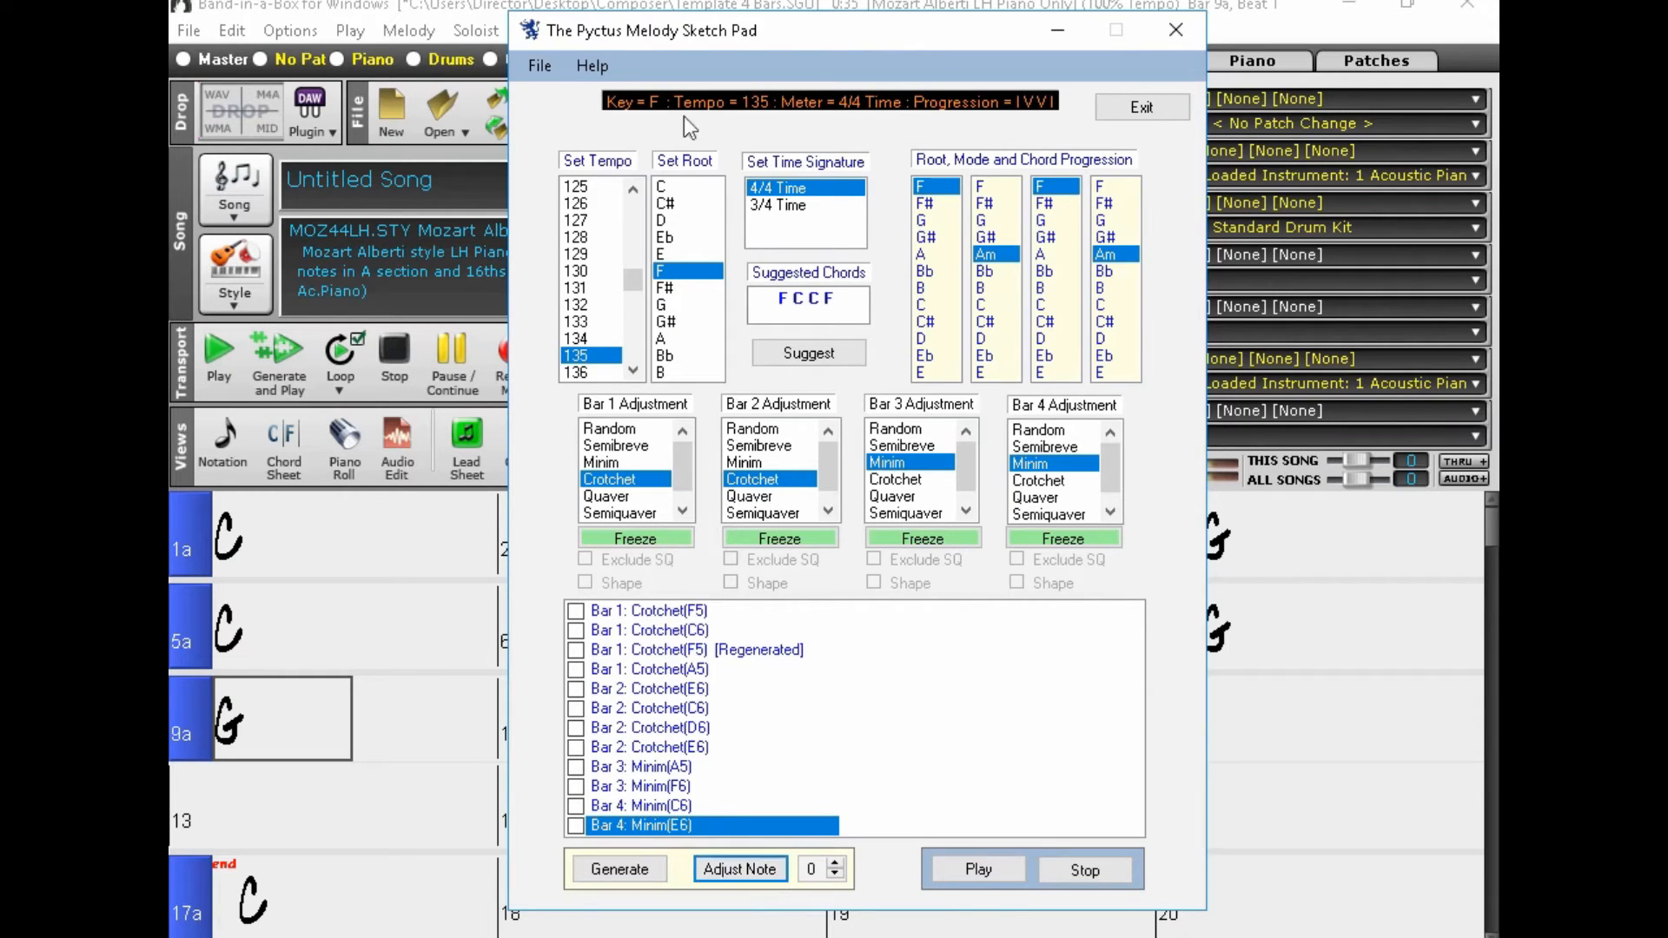
Step: Export the new F melody as a MIDI file, replacing 0000.mid, and return to Band-in-a-Box
{"action": "left_click", "coordinate": [539, 65]}
{"action": "left_click", "coordinate": [586, 93]}
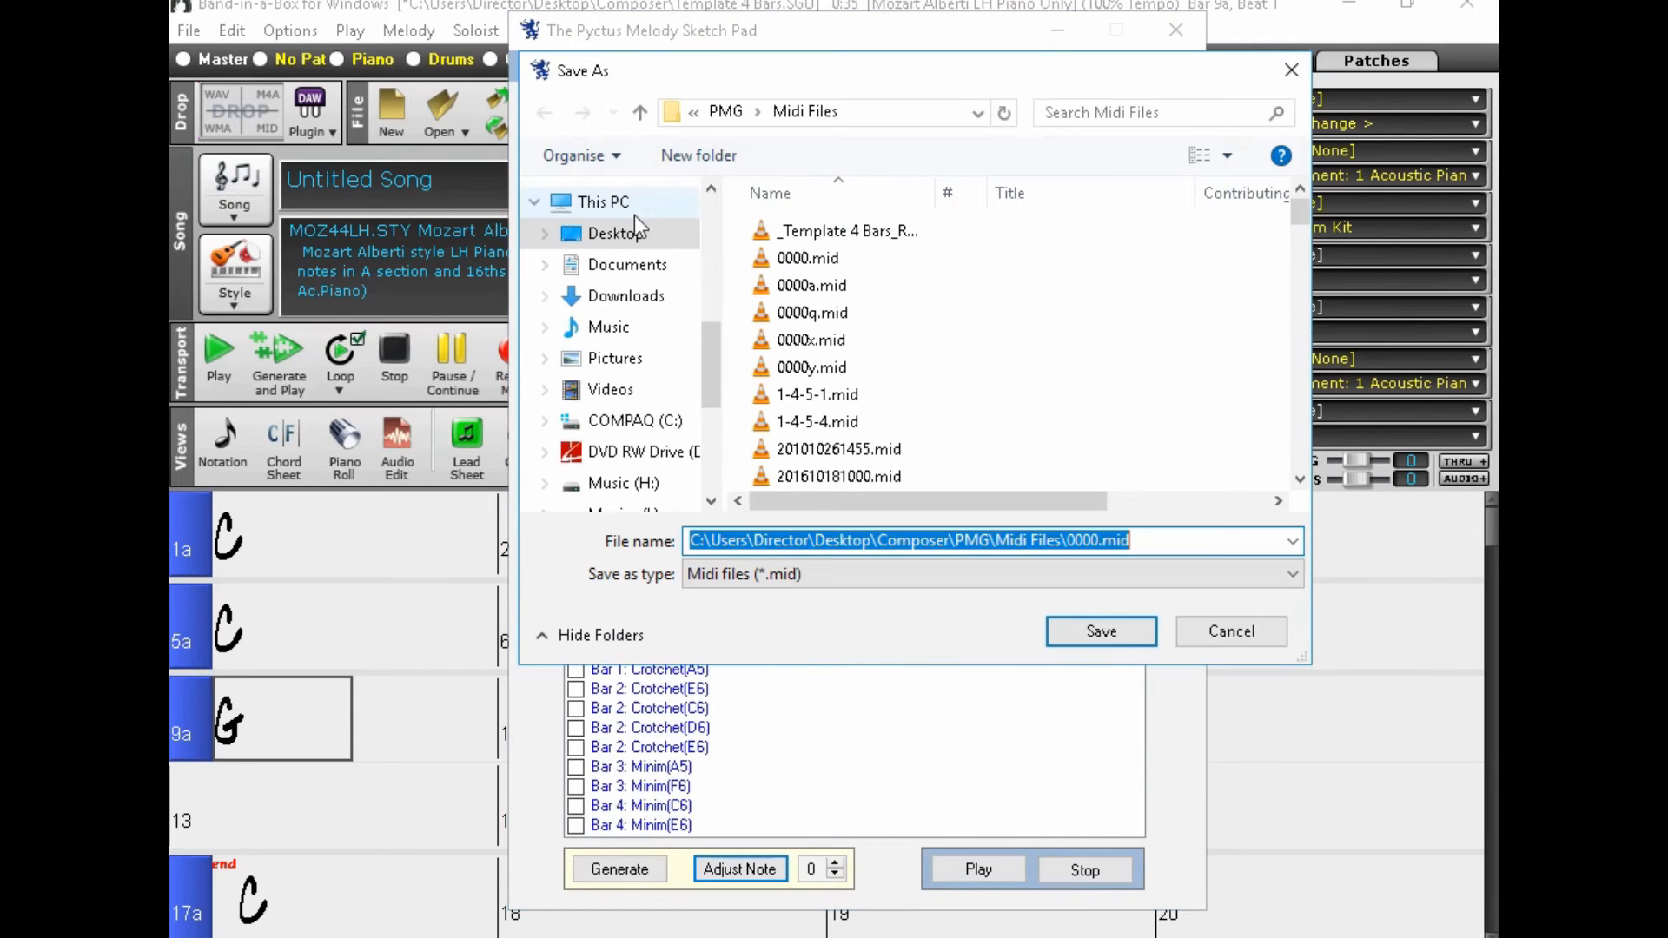
{"action": "double_click", "coordinate": [815, 258]}
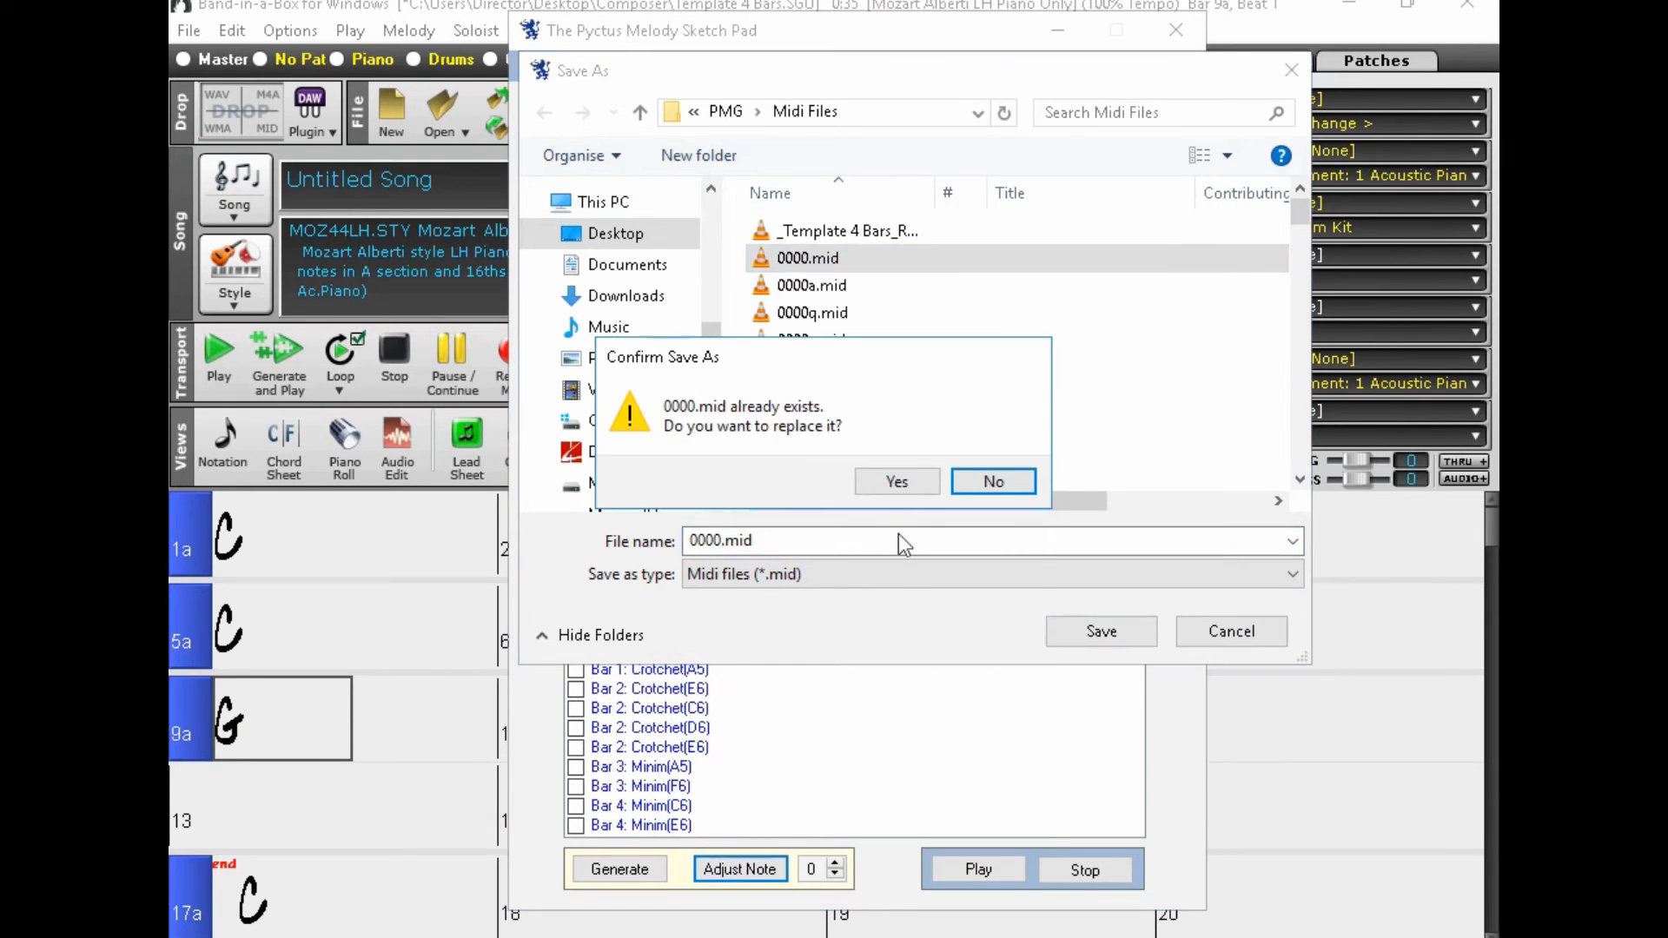
{"action": "left_click", "coordinate": [896, 481]}
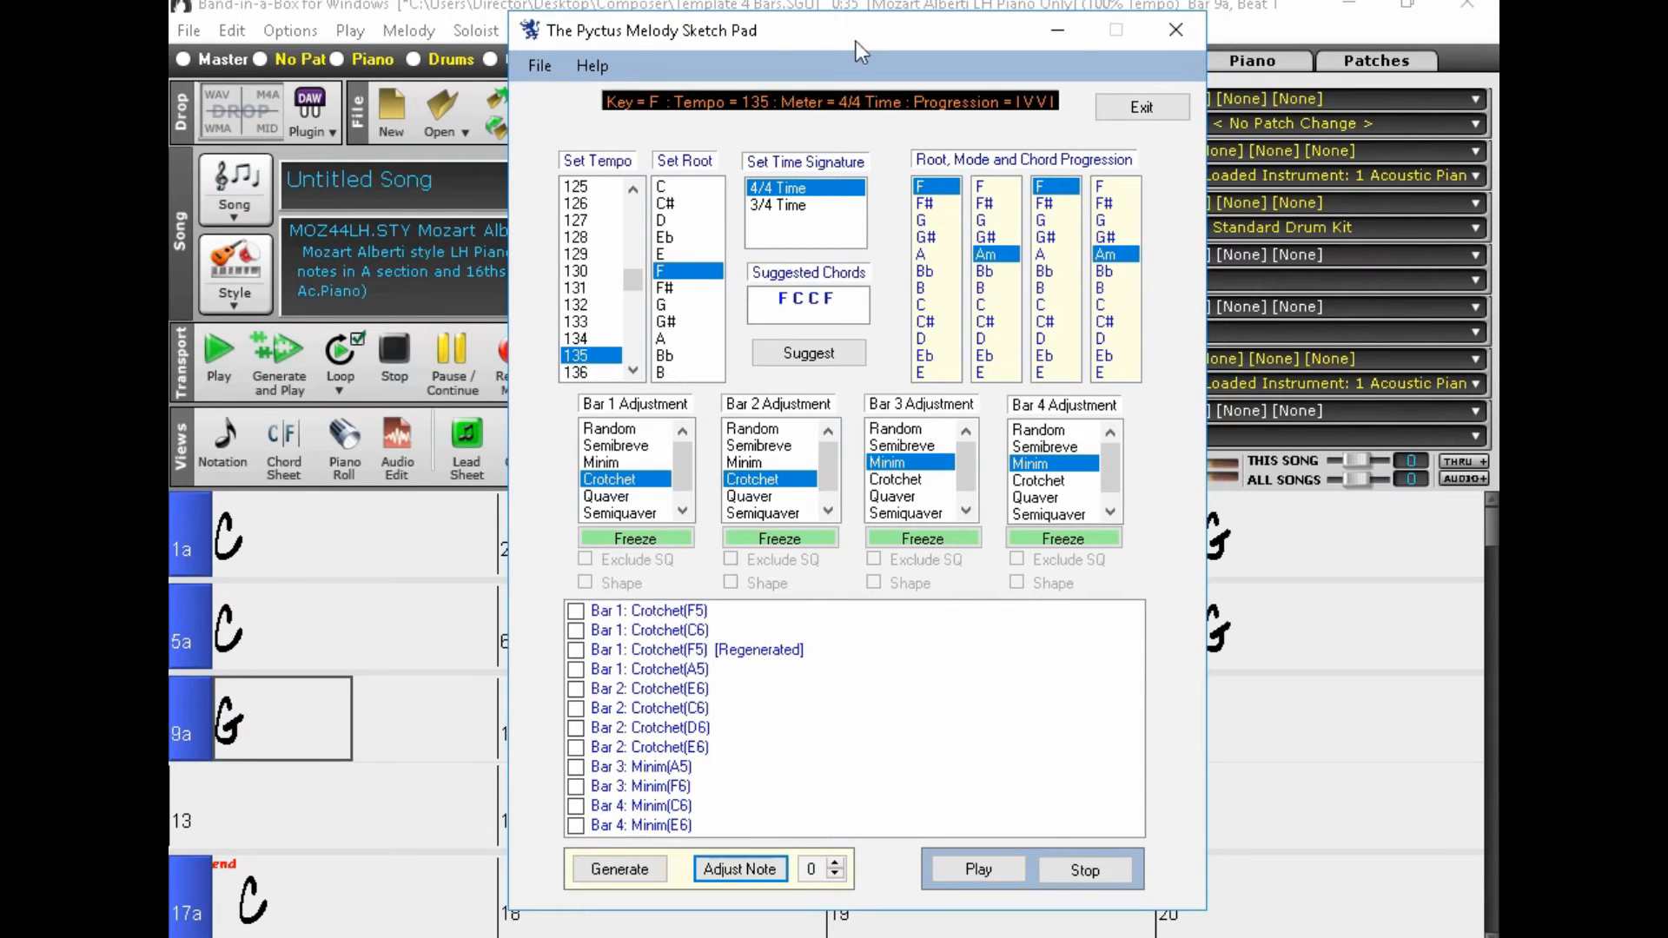
{"action": "left_click", "coordinate": [1056, 35]}
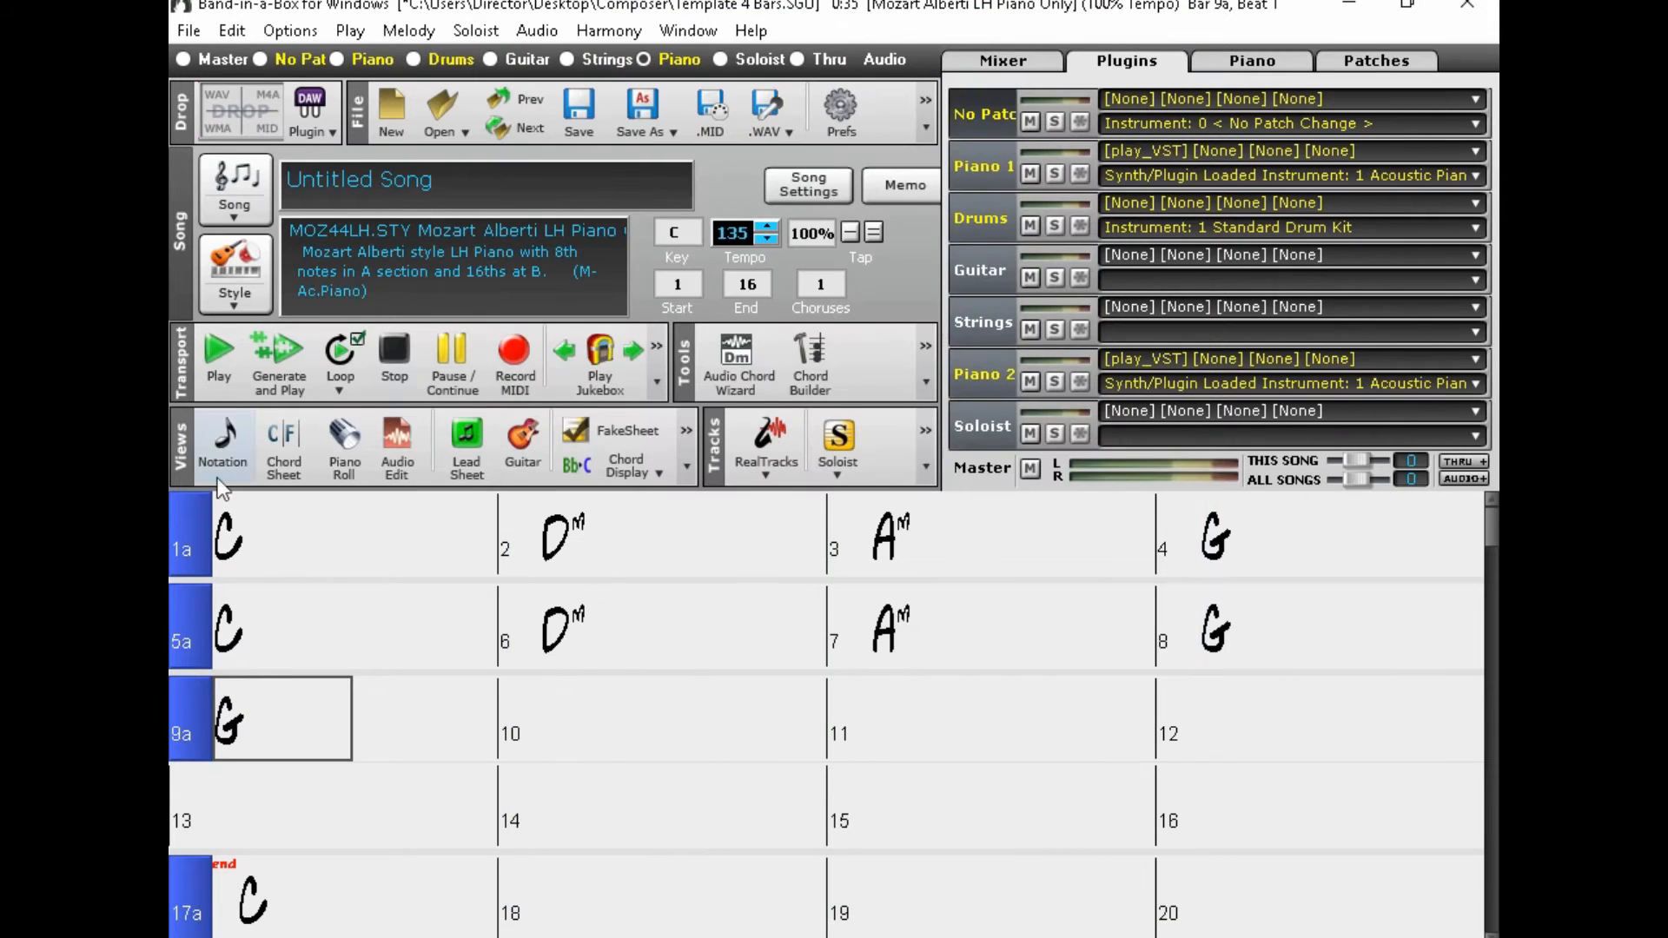
Step: Import the melody from 0000.mid with 10 blank bars at the beginning, merged with the existing data on the track
{"action": "left_click", "coordinate": [191, 31]}
{"action": "mouse_move", "coordinate": [432, 245]}
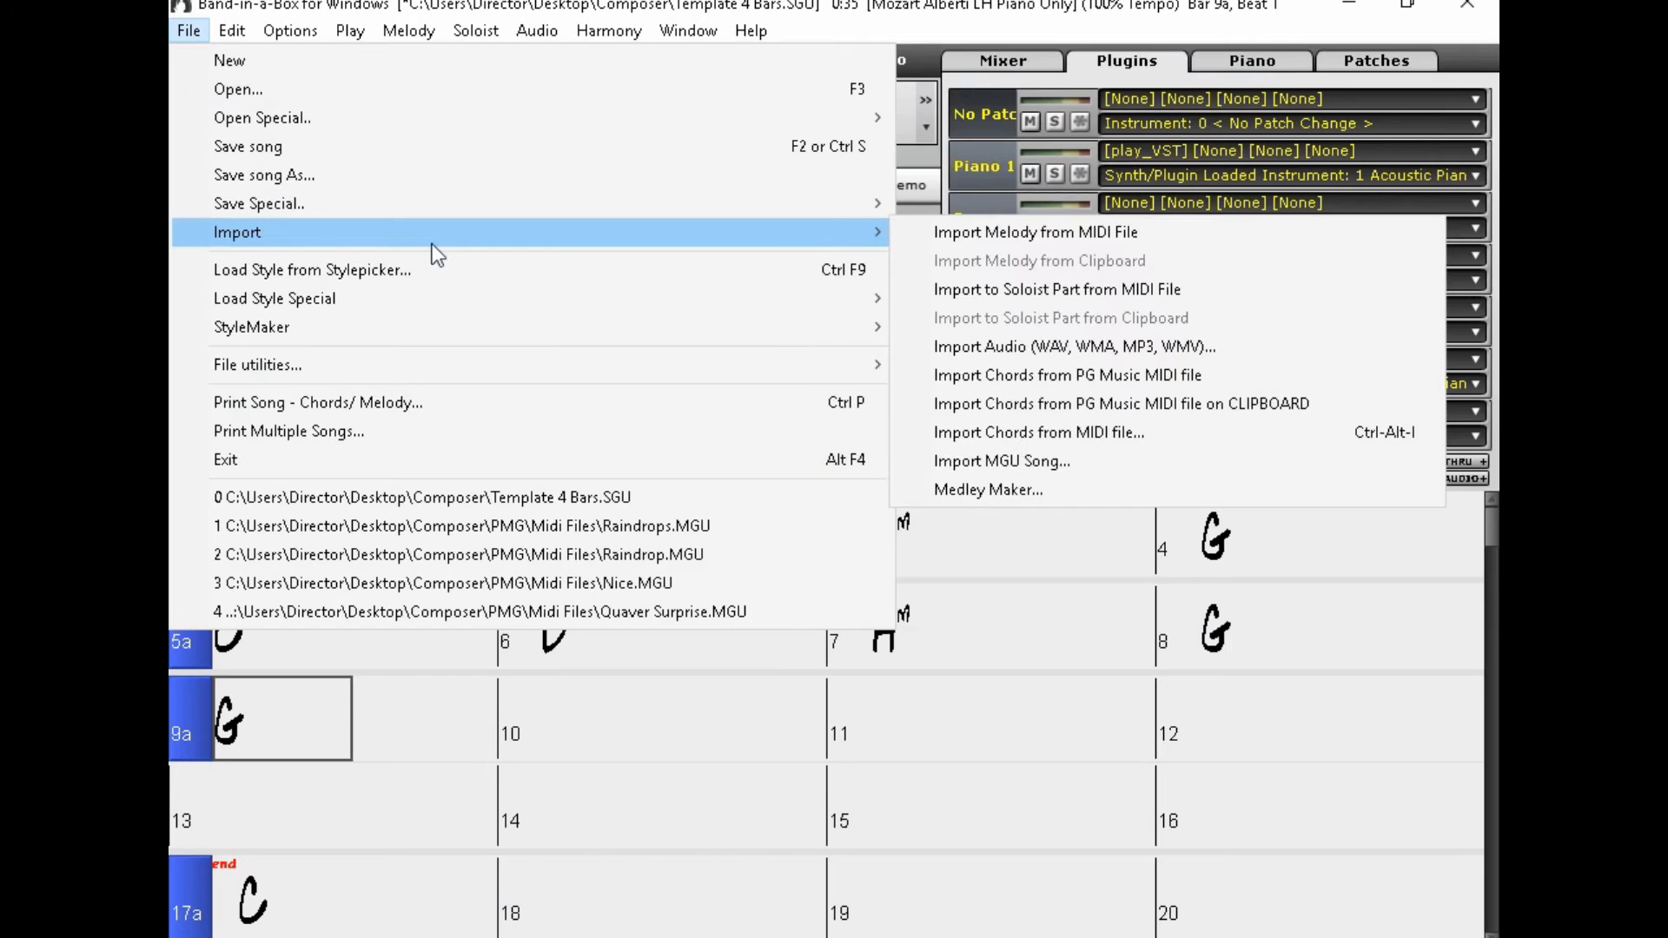
{"action": "left_click", "coordinate": [1011, 233]}
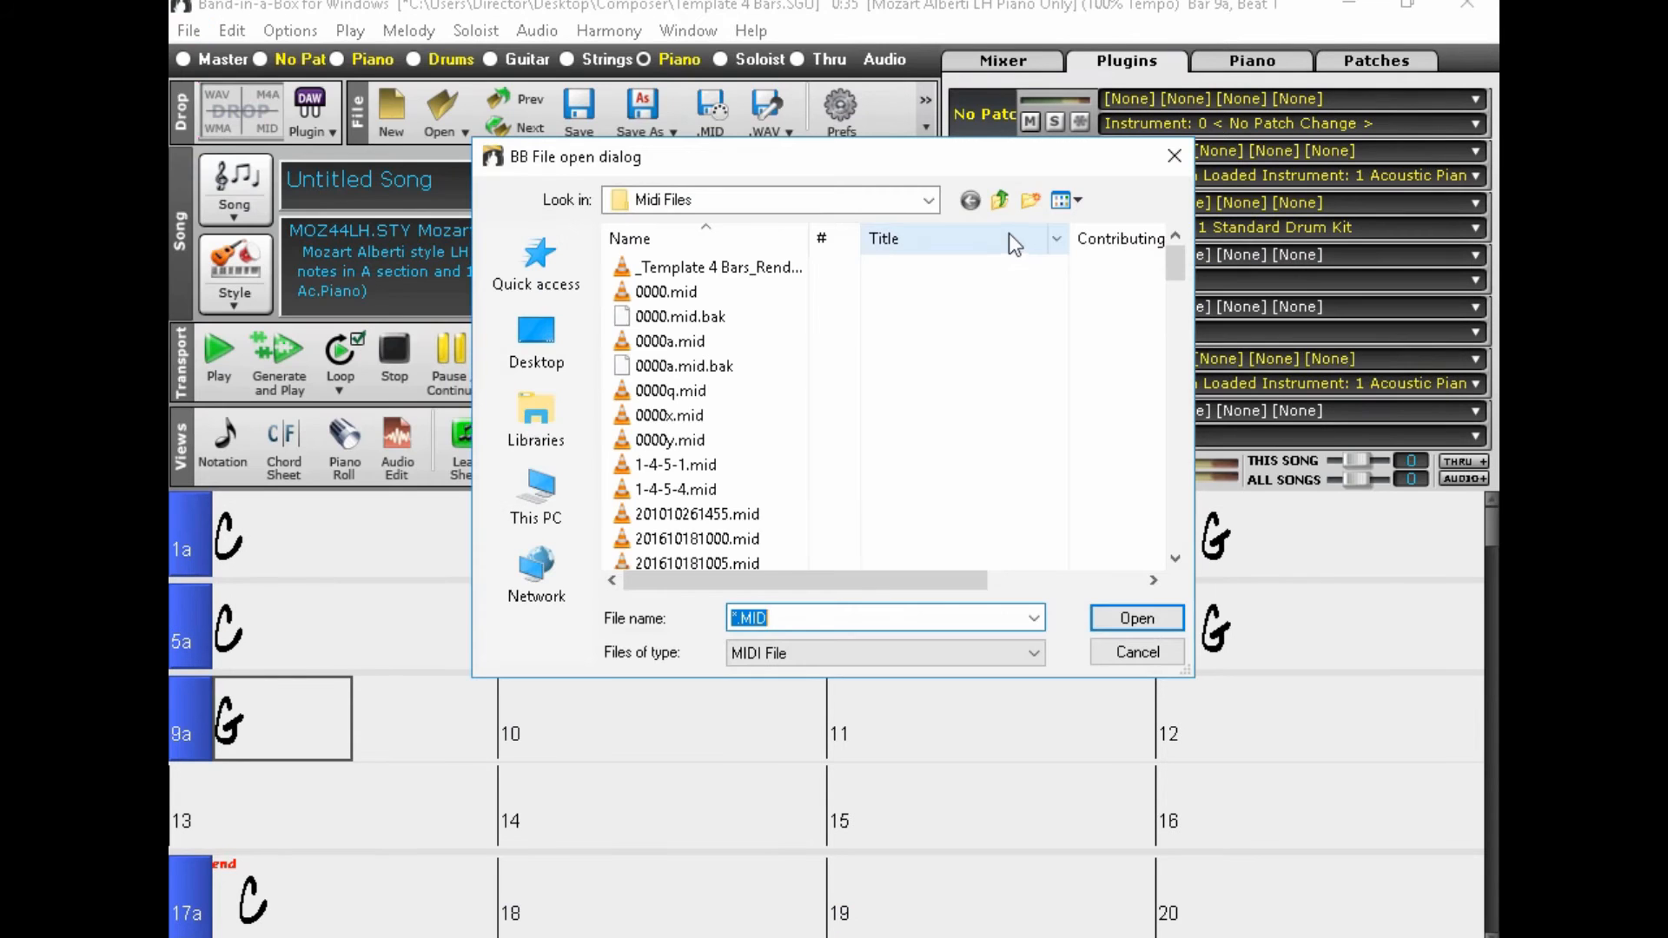
{"action": "double_click", "coordinate": [666, 293]}
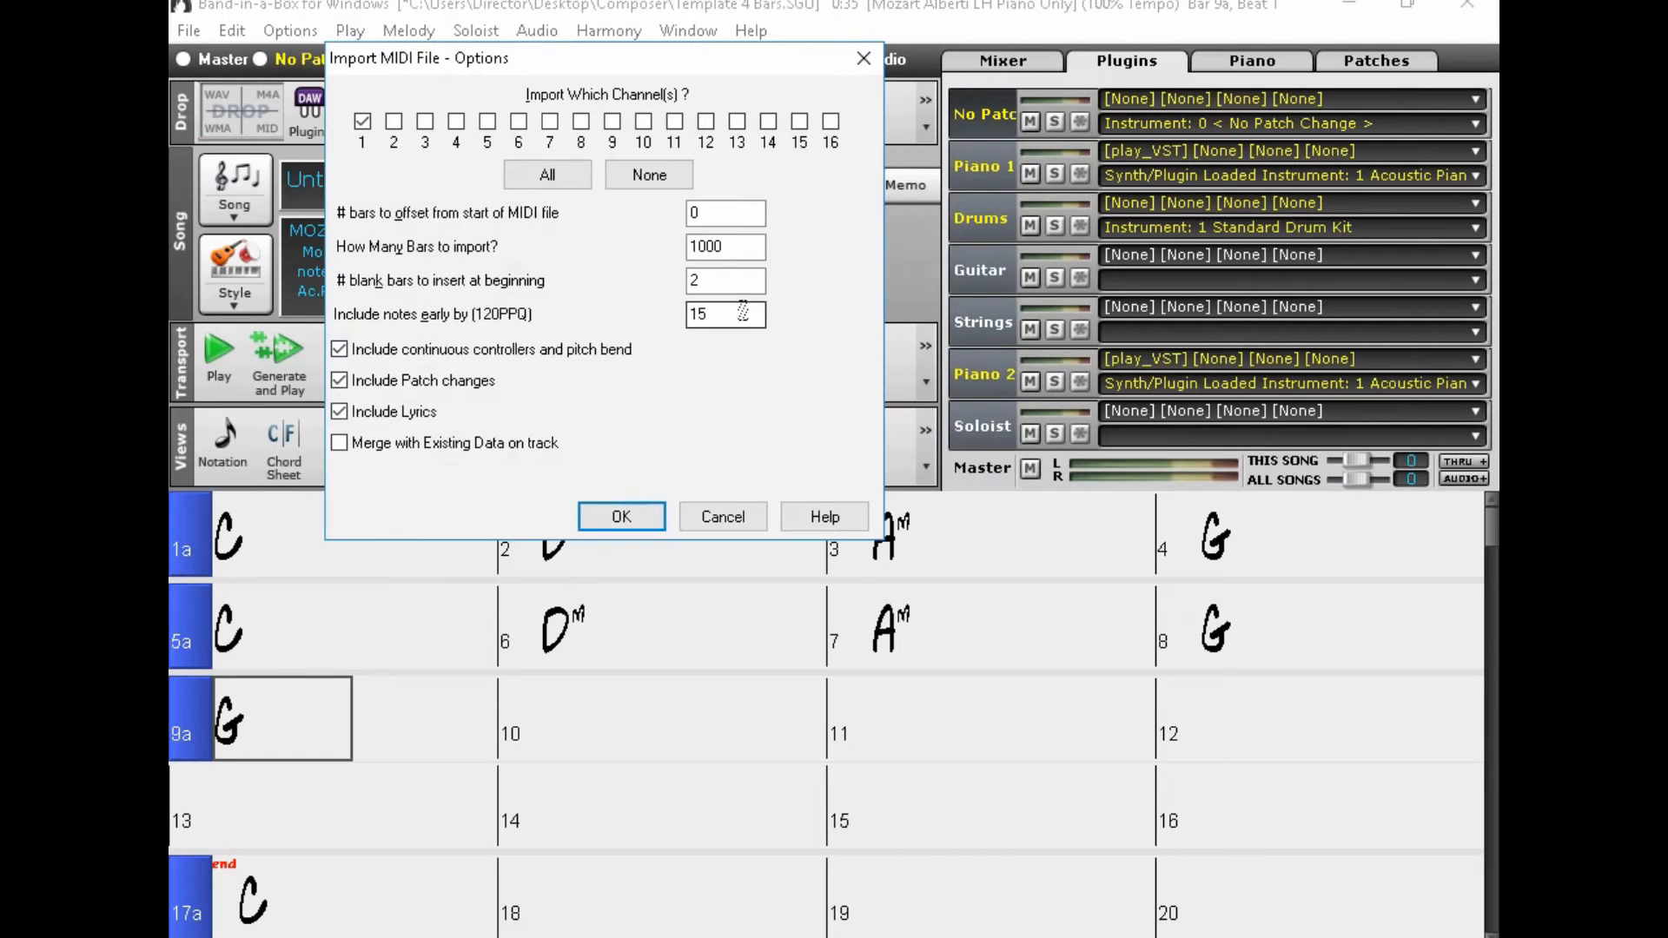
{"action": "double_click", "coordinate": [726, 280]}
{"action": "type", "text": "10"}
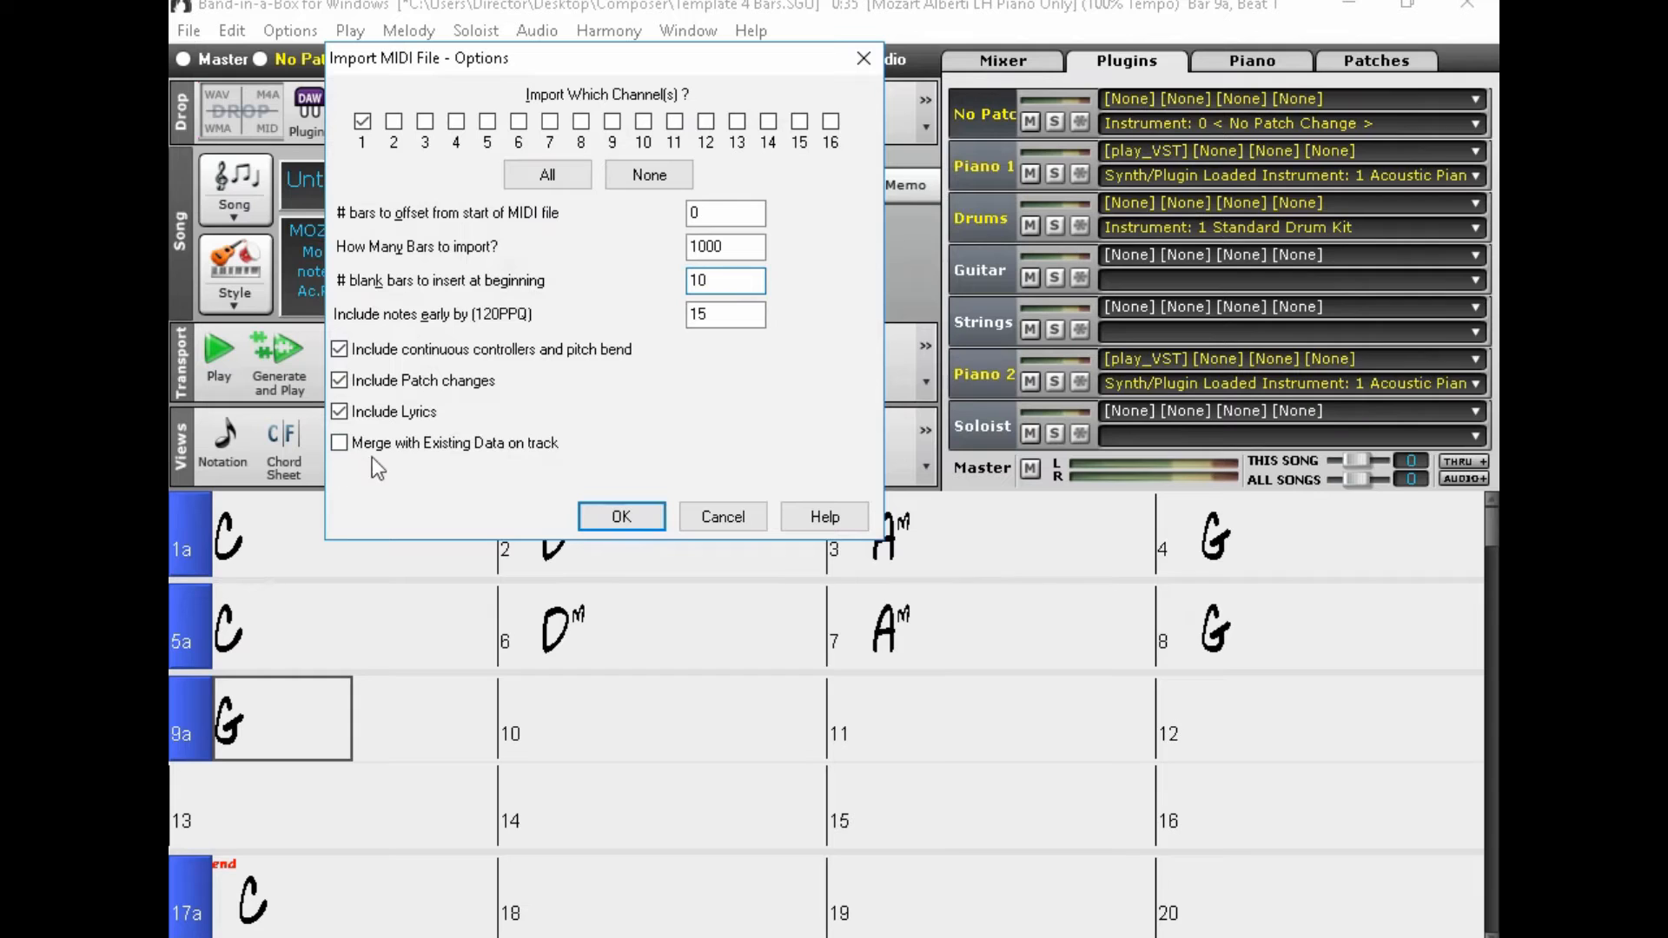
{"action": "left_click", "coordinate": [340, 444]}
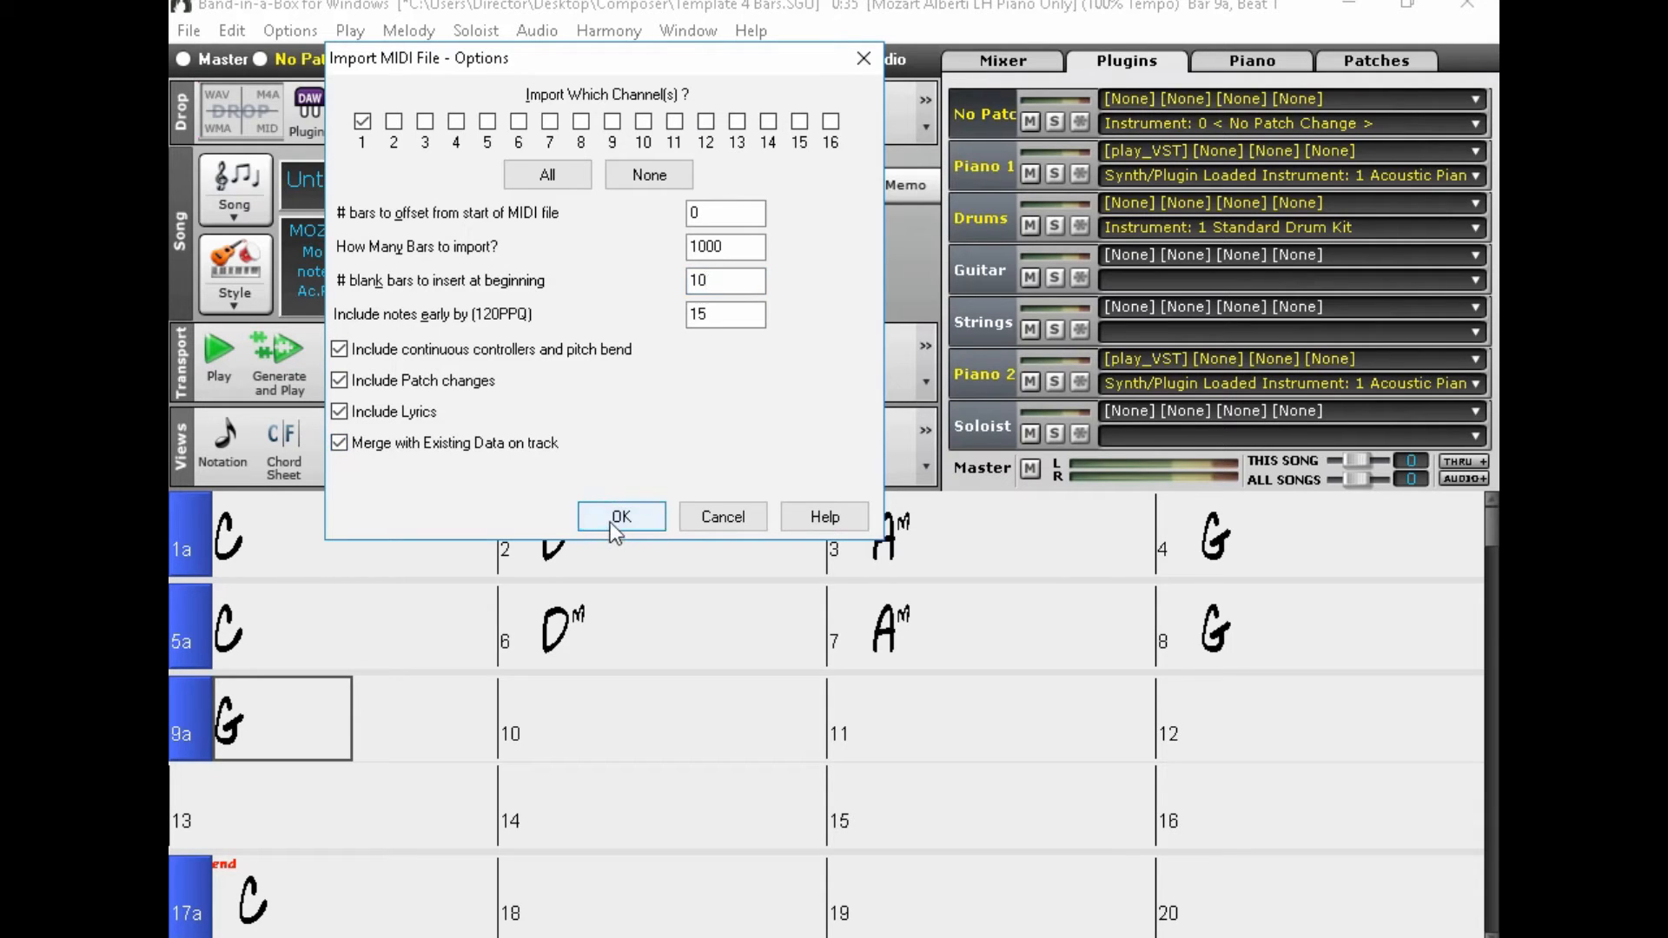
{"action": "left_click", "coordinate": [614, 527]}
{"action": "left_click", "coordinate": [673, 404]}
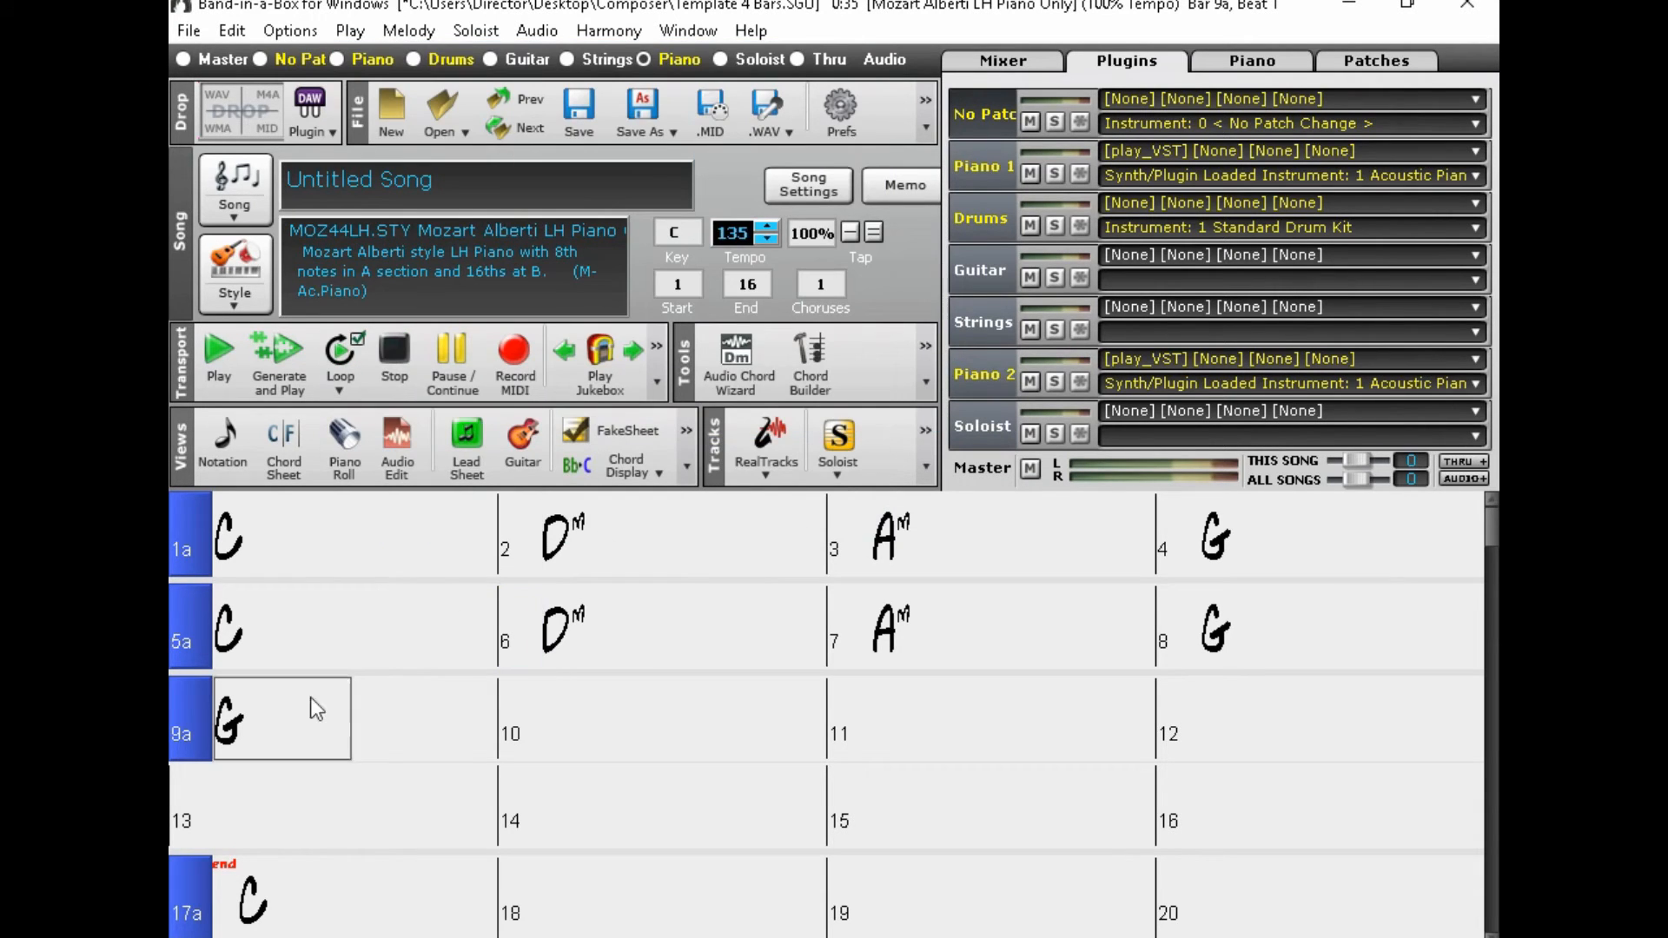
Step: Enter the chords F, Am, F and Am in bars 9 to 12
{"action": "type", "text": "F"}
{"action": "key", "text": "Return"}
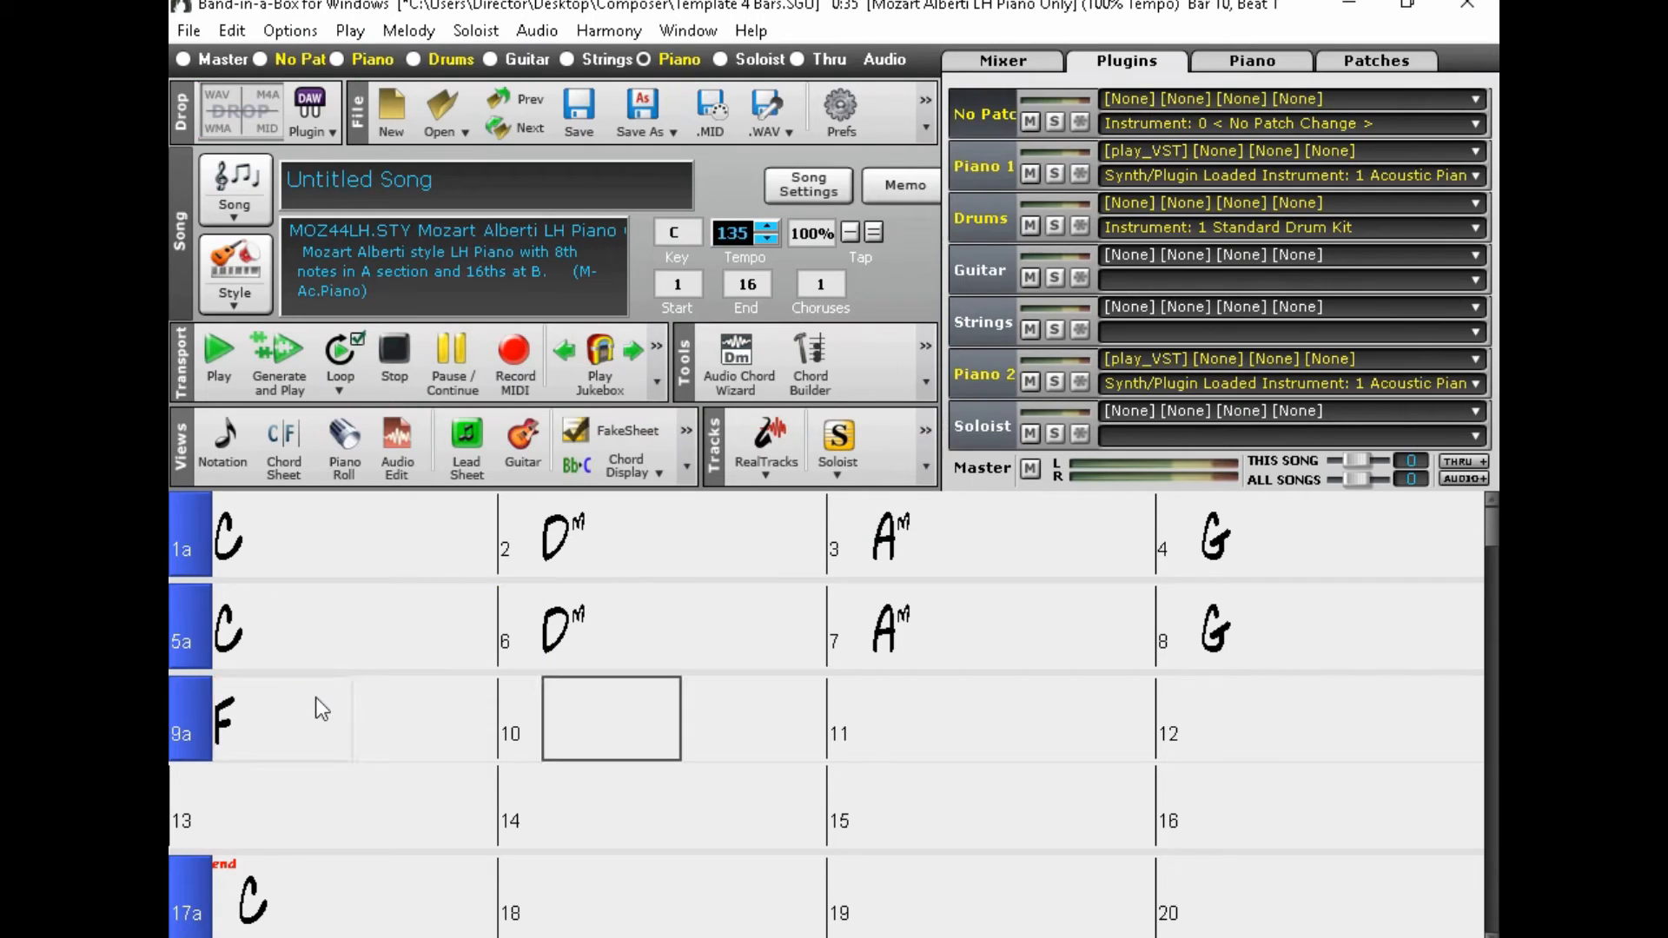
{"action": "type", "text": "Am"}
{"action": "key", "text": "Return"}
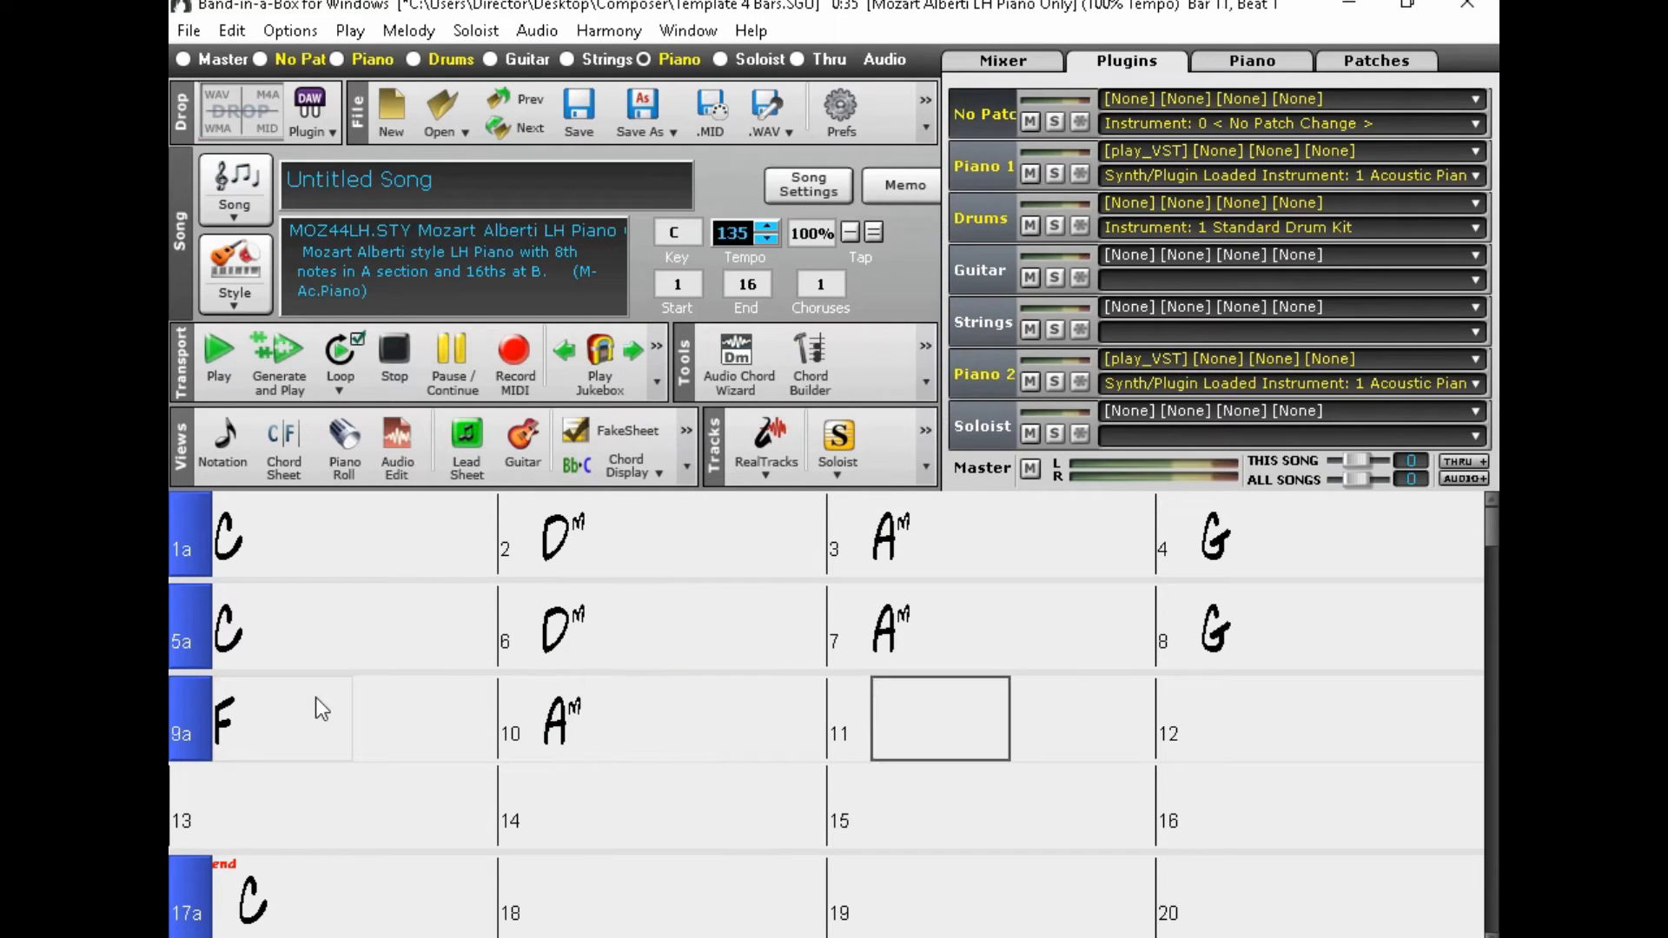
{"action": "type", "text": "F"}
{"action": "key", "text": "Return"}
{"action": "type", "text": "Am"}
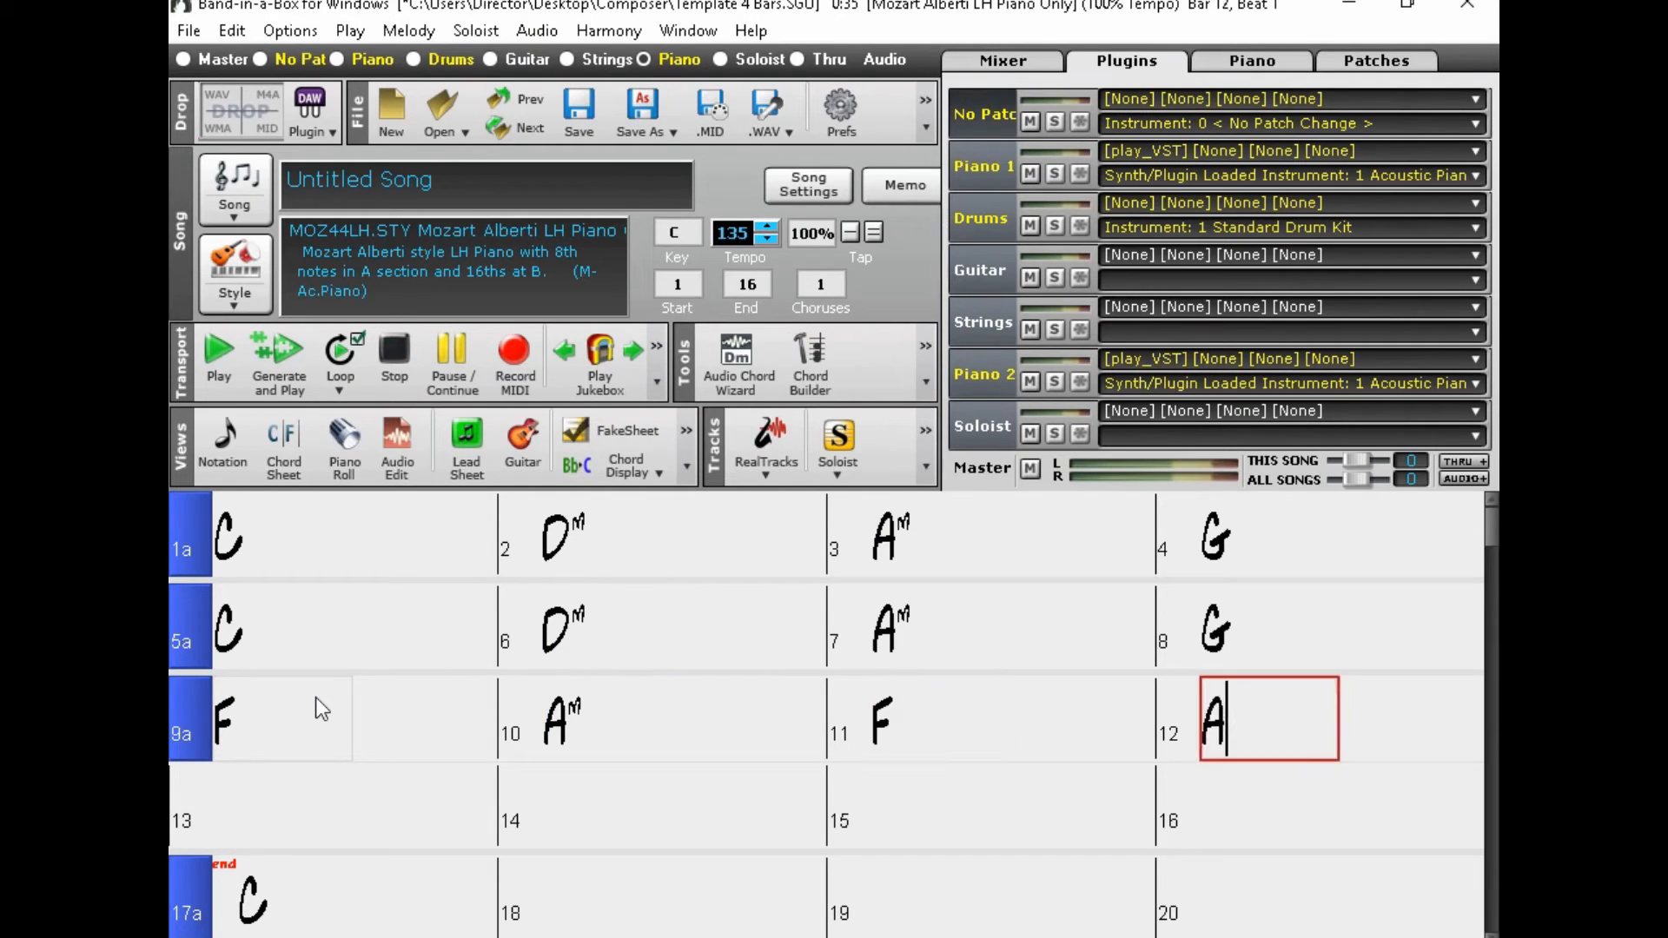
{"action": "key", "text": "Down"}
Step: Play the song from bar 9 to hear the imported melody with its chords
{"action": "key", "text": "Left"}
{"action": "key", "text": "Left"}
{"action": "key", "text": "Left"}
{"action": "key", "text": "Left"}
{"action": "key", "text": "Left"}
{"action": "key", "text": "Left"}
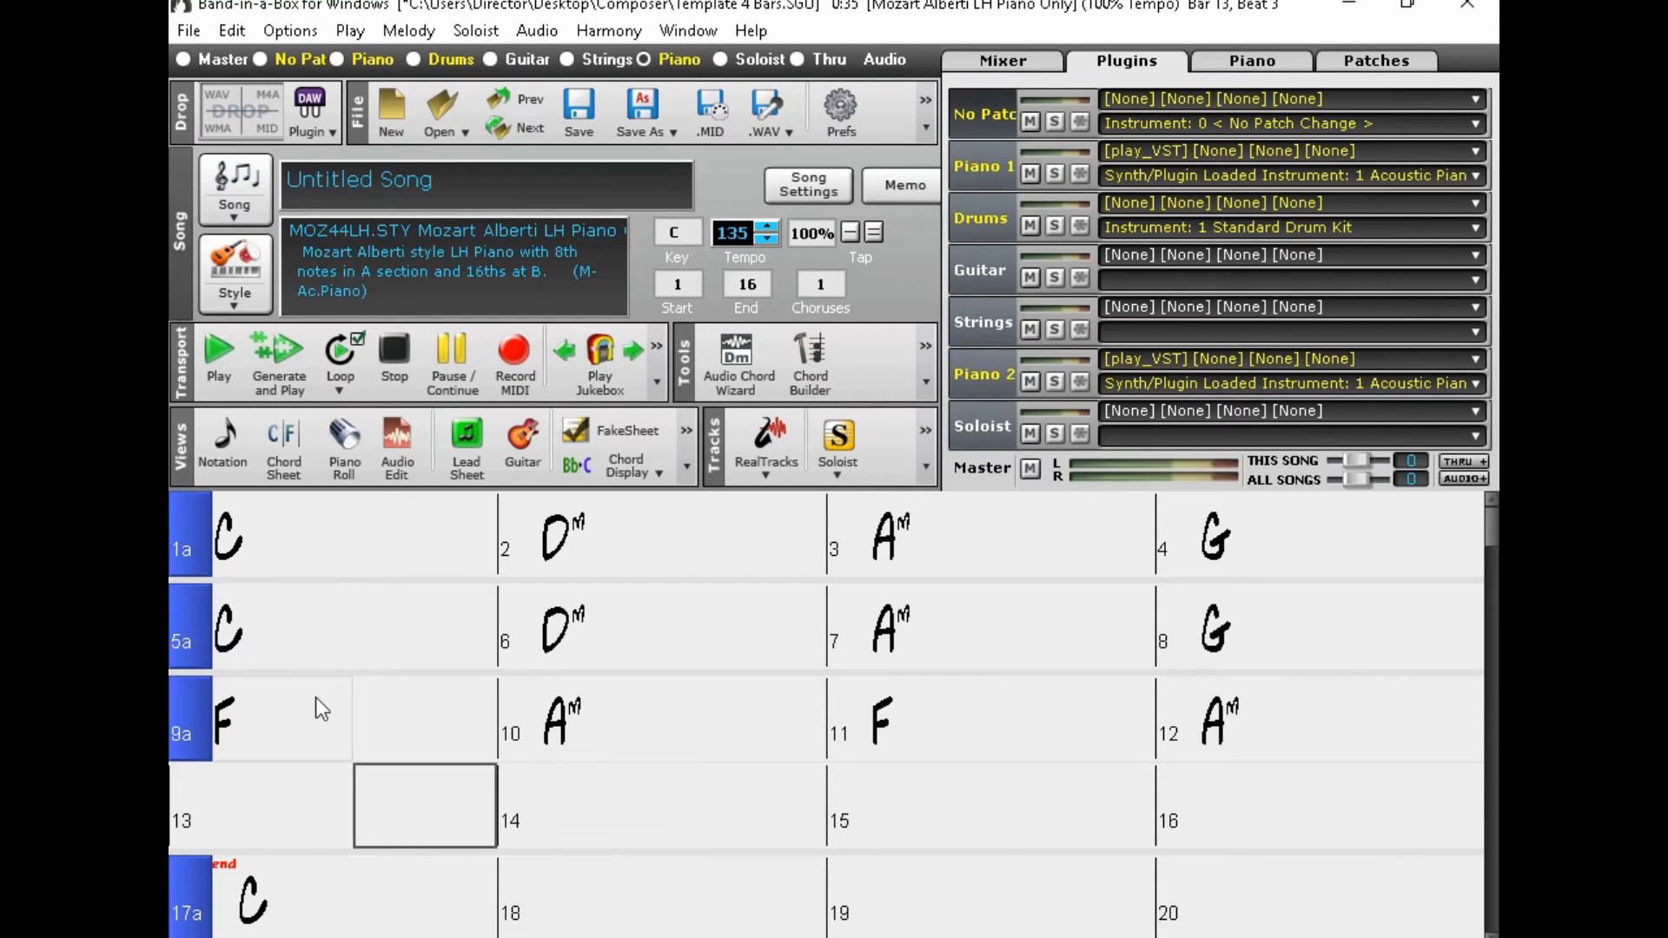
{"action": "left_click", "coordinate": [315, 697]}
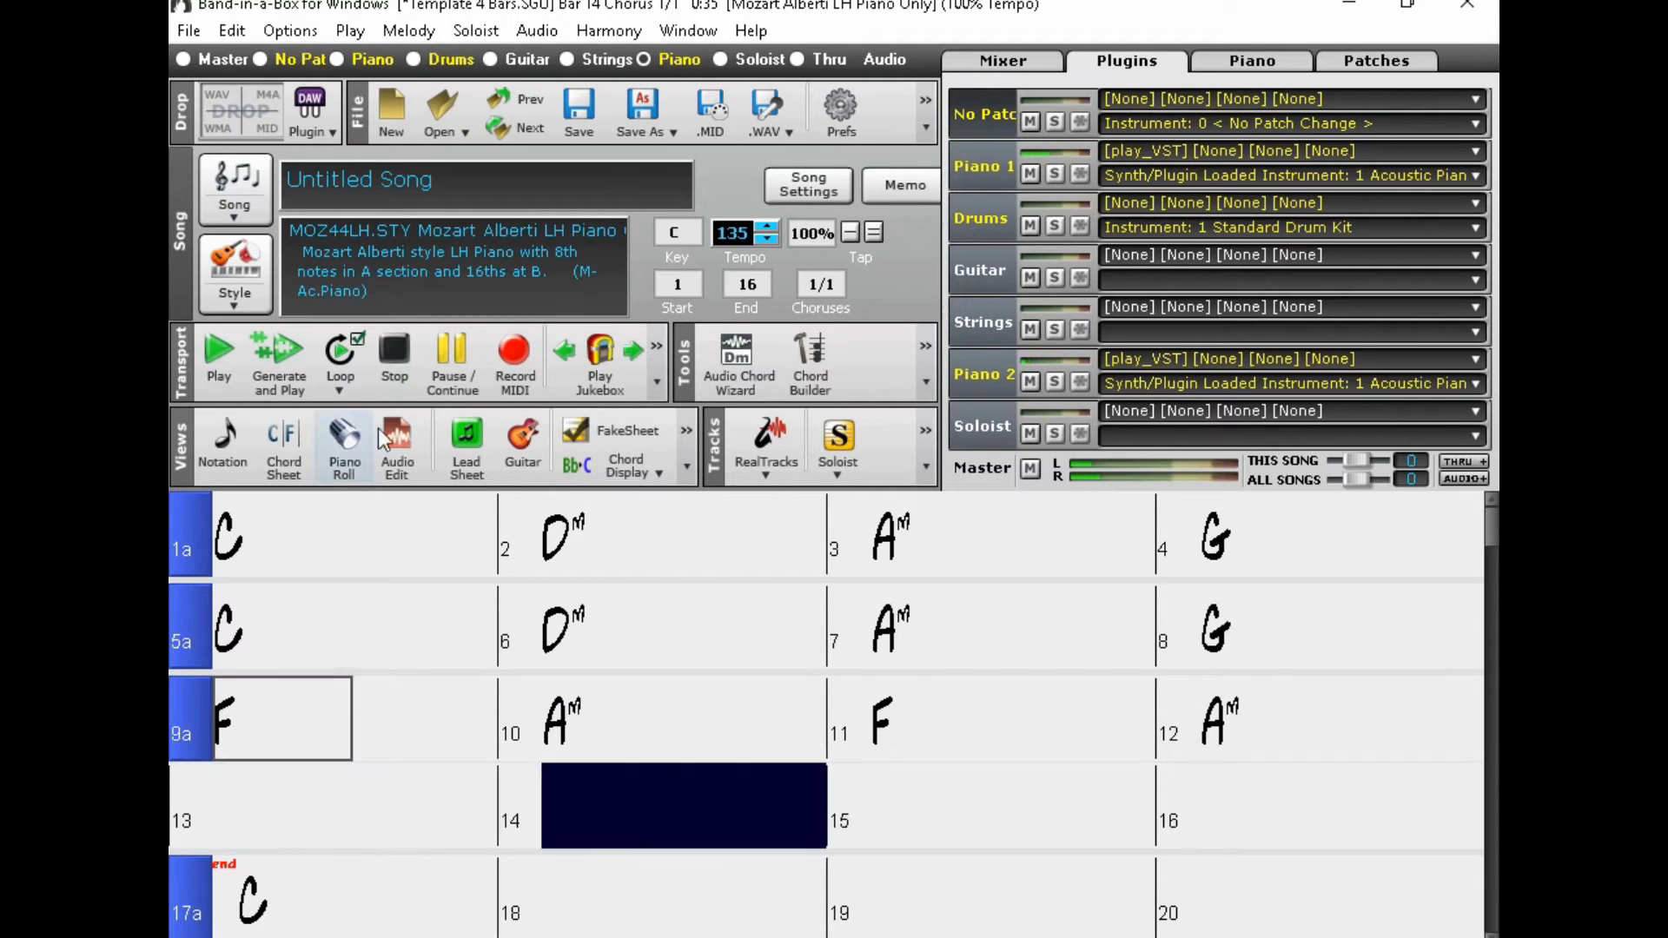
Step: Stop playback and replay the song from bar 9 to listen to the new section again
{"action": "left_click", "coordinate": [399, 362]}
{"action": "left_click", "coordinate": [593, 721]}
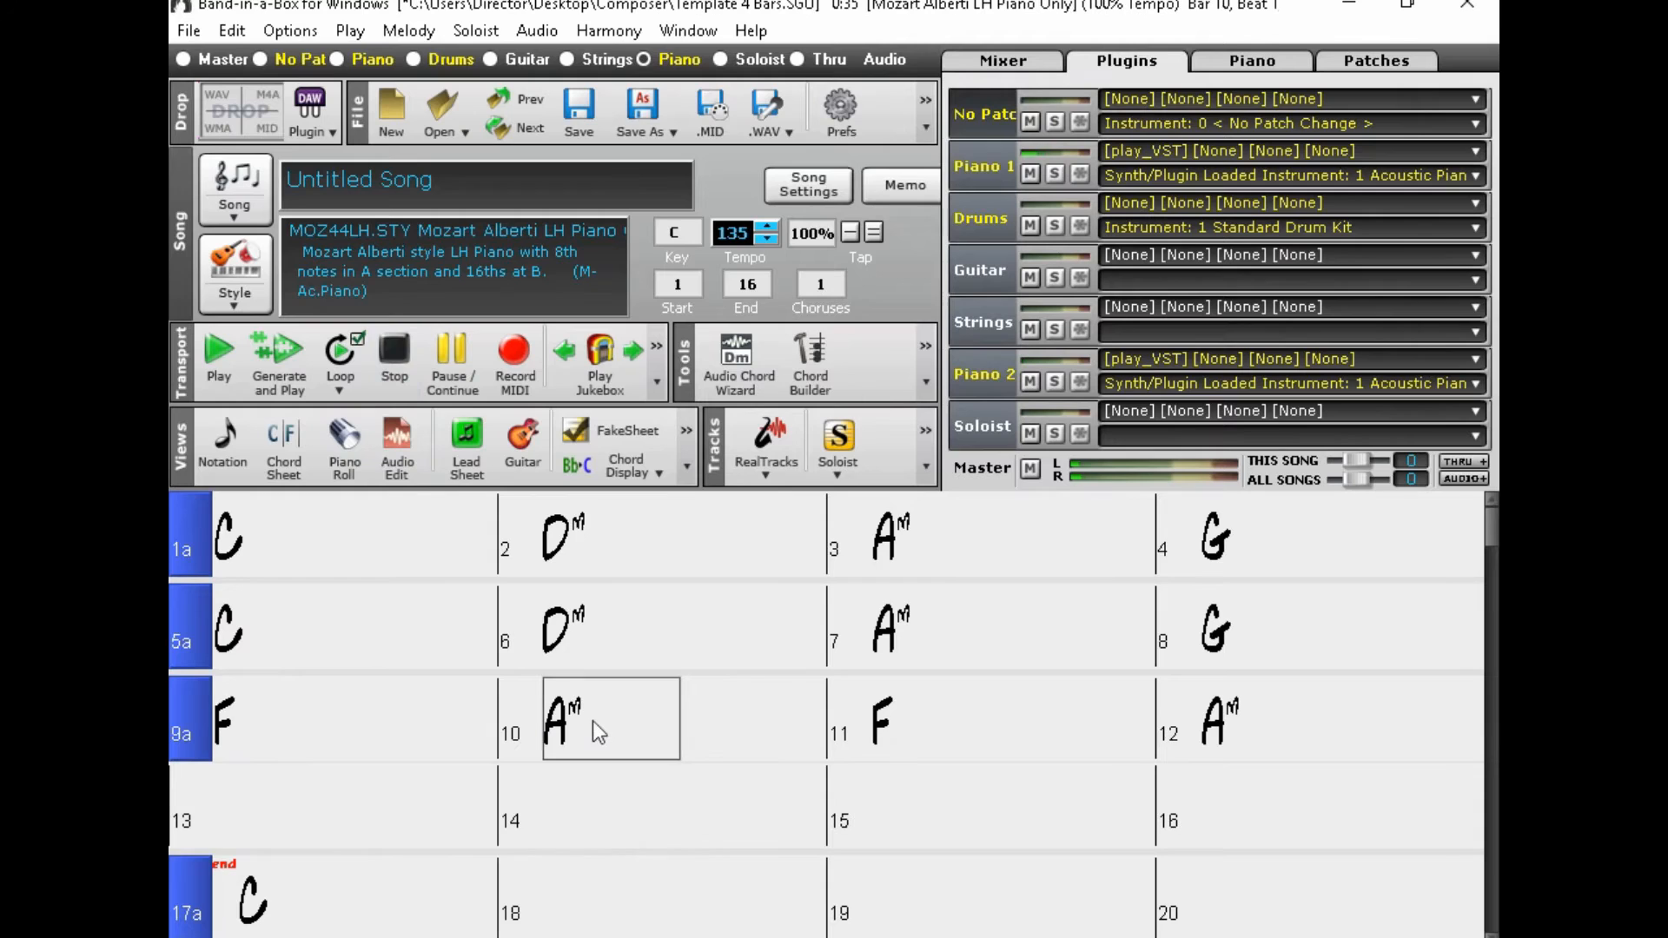
{"action": "left_click", "coordinate": [267, 725]}
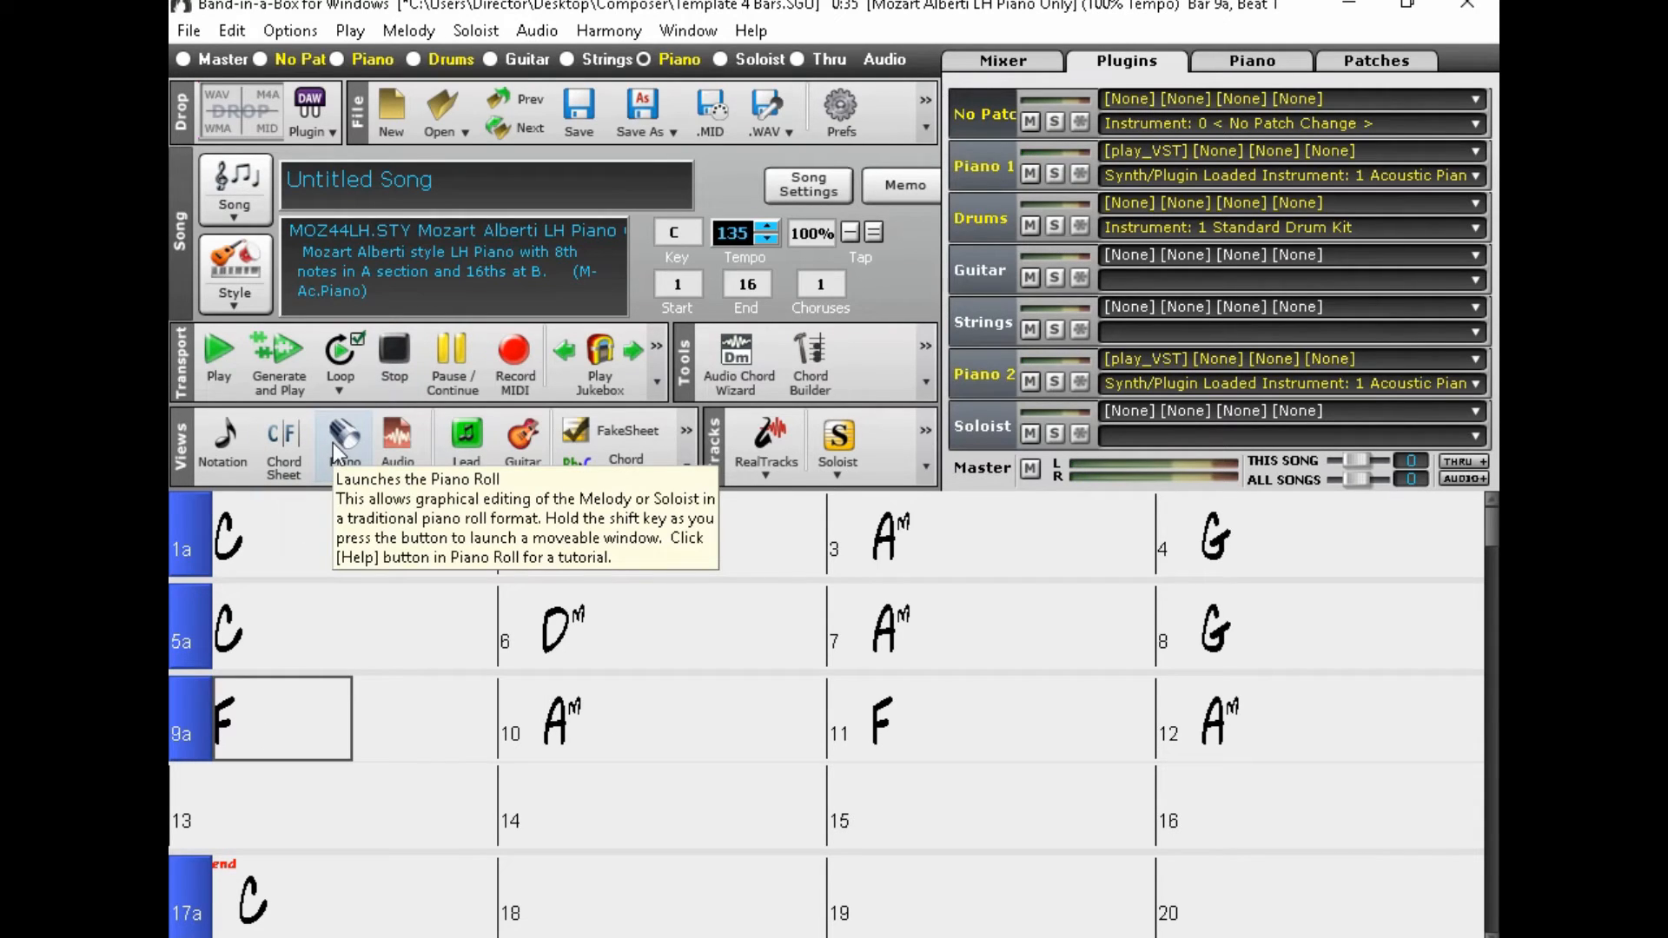
{"action": "left_click", "coordinate": [300, 718]}
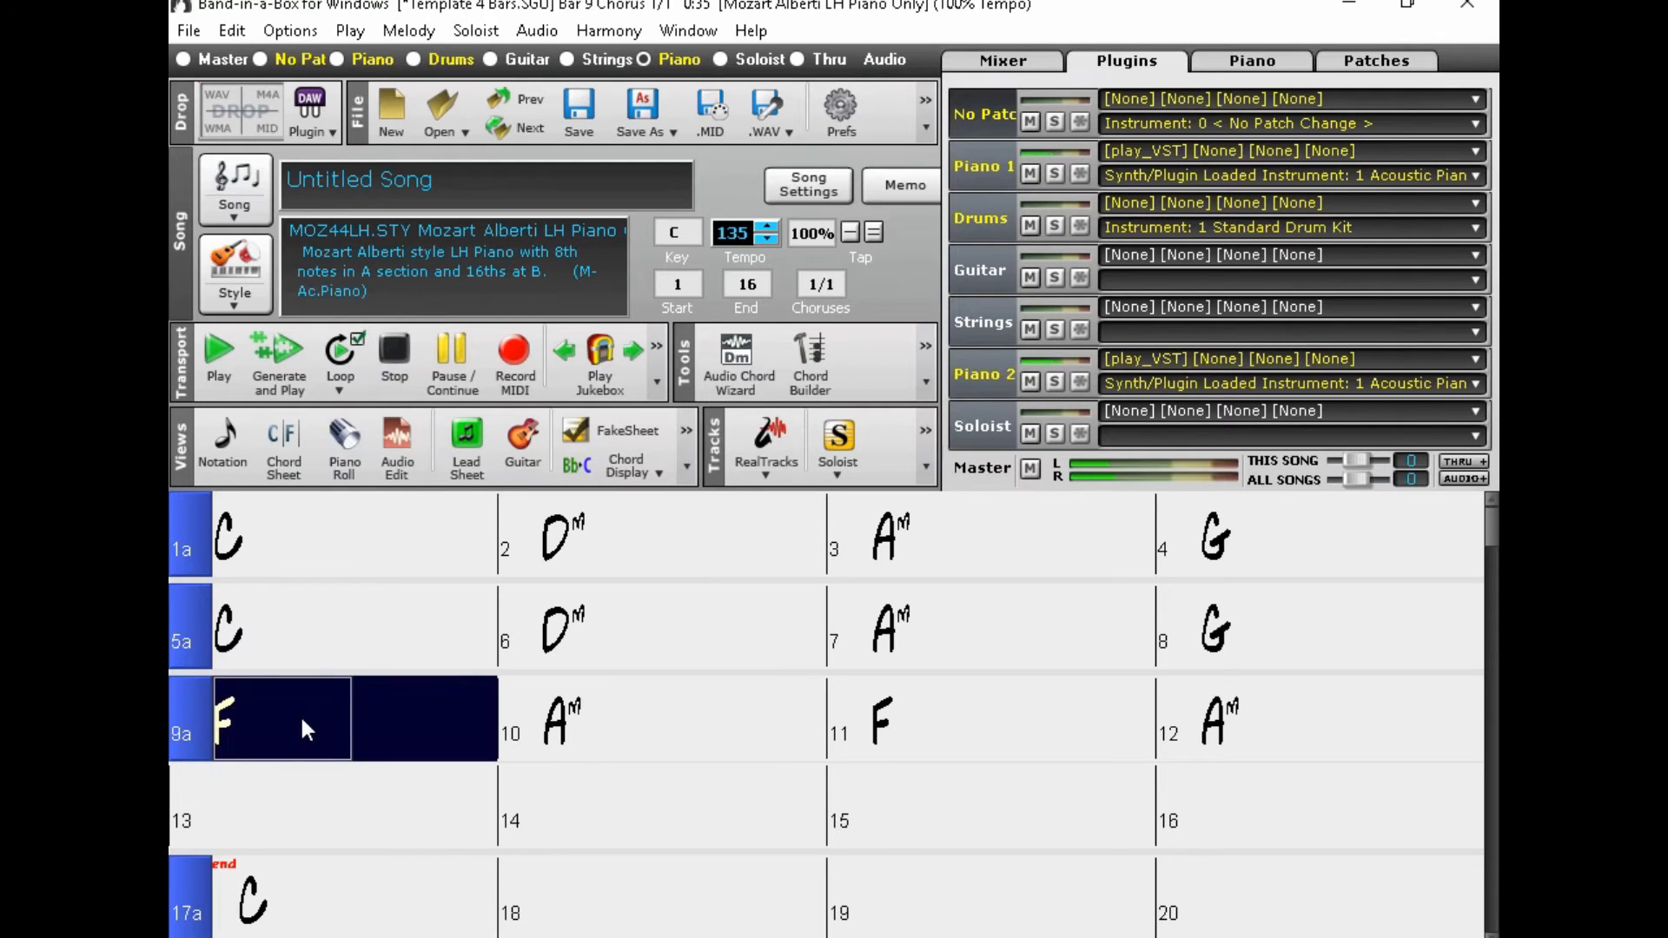
Step: In the Piano Roll, raise the last note of bar 9 to F6
{"action": "left_click", "coordinate": [360, 431]}
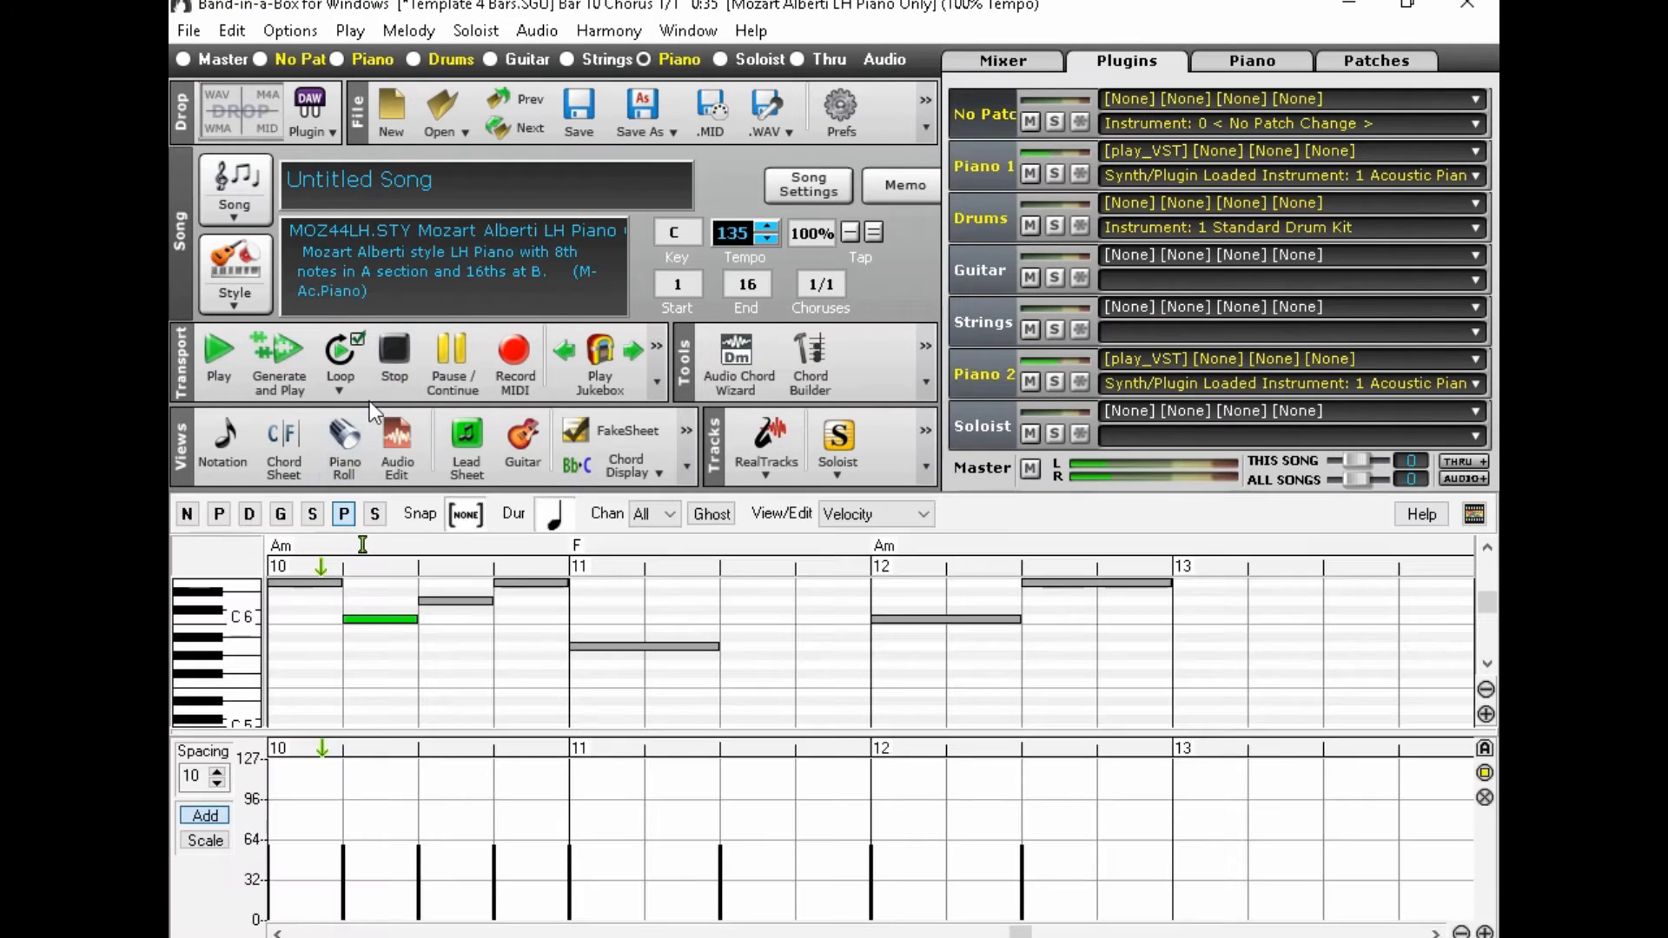
{"action": "left_click", "coordinate": [396, 350]}
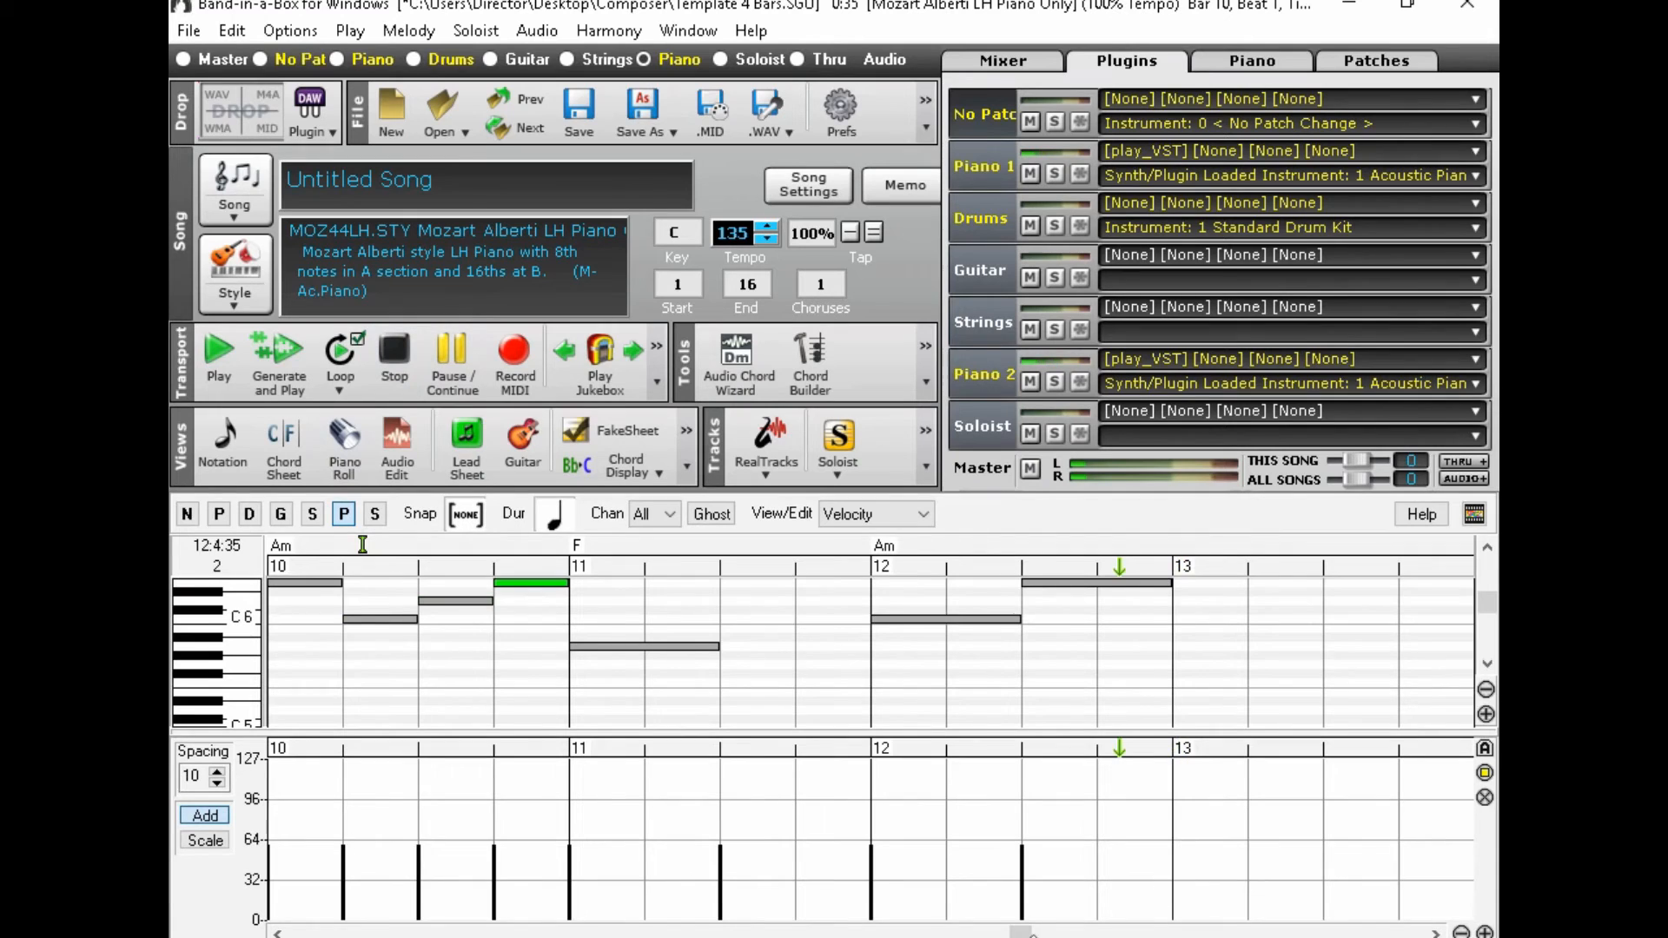
{"action": "left_click_drag", "start_coordinate": [1023, 935], "coordinate": [856, 936]}
{"action": "left_click", "coordinate": [750, 681]}
{"action": "left_click", "coordinate": [836, 622]}
{"action": "left_click_drag", "start_coordinate": [834, 623], "coordinate": [982, 560]}
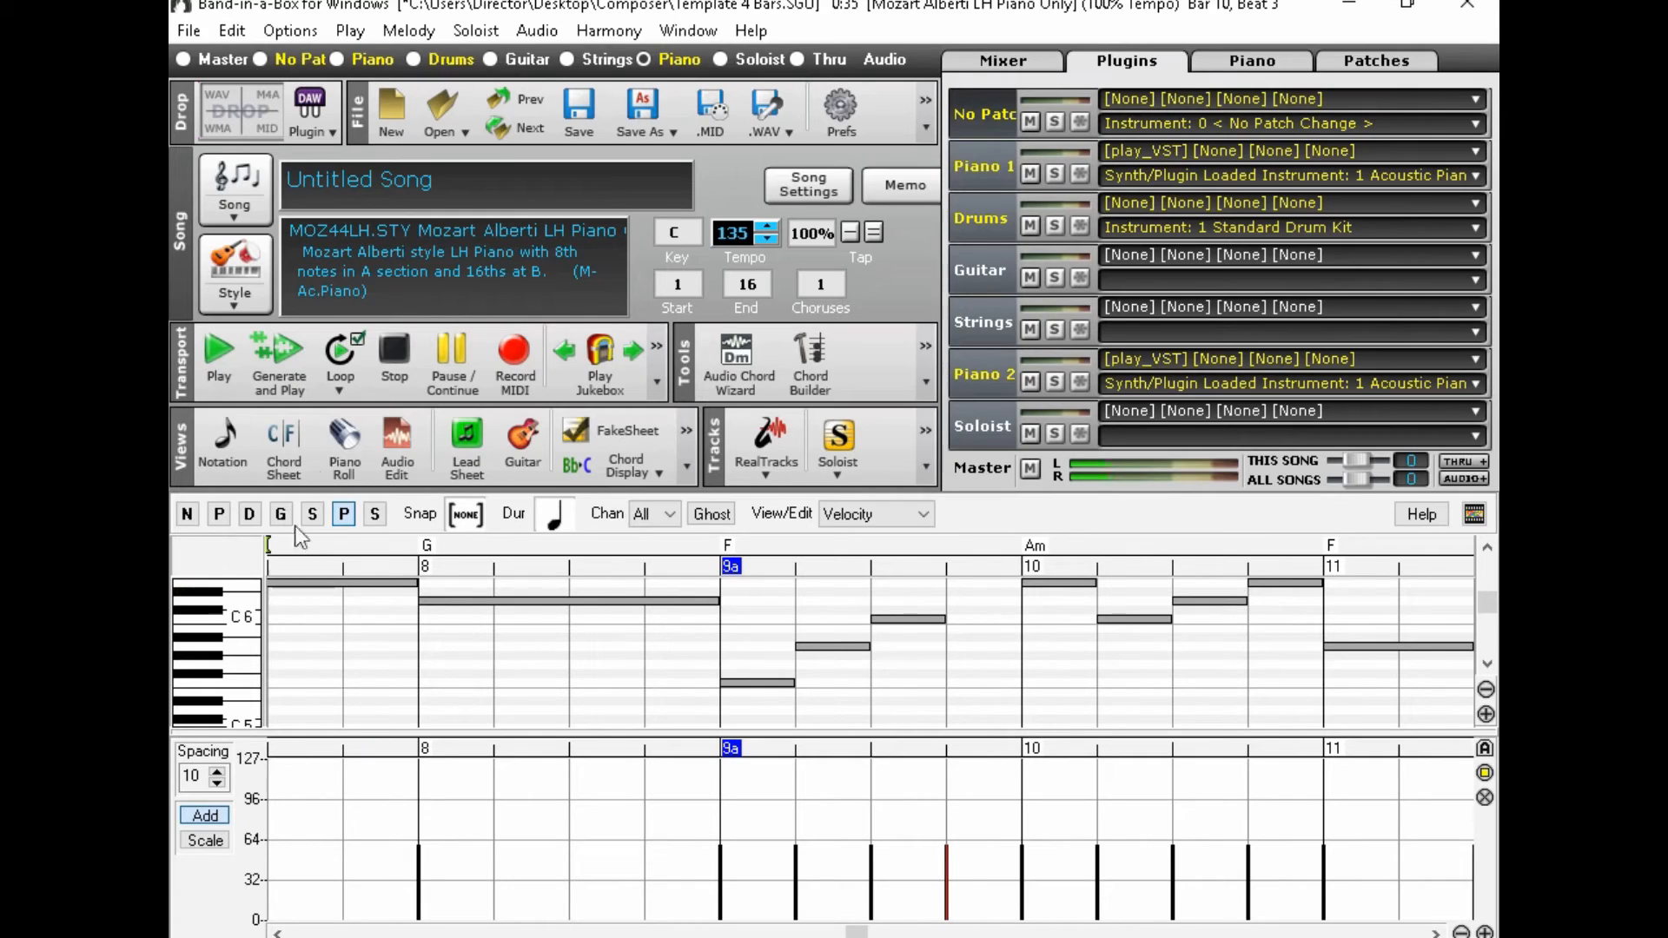
Step: Return to the chord sheet, play from bar 9 to check the edited note, and stop playback
{"action": "left_click", "coordinate": [278, 447]}
{"action": "left_click", "coordinate": [257, 723]}
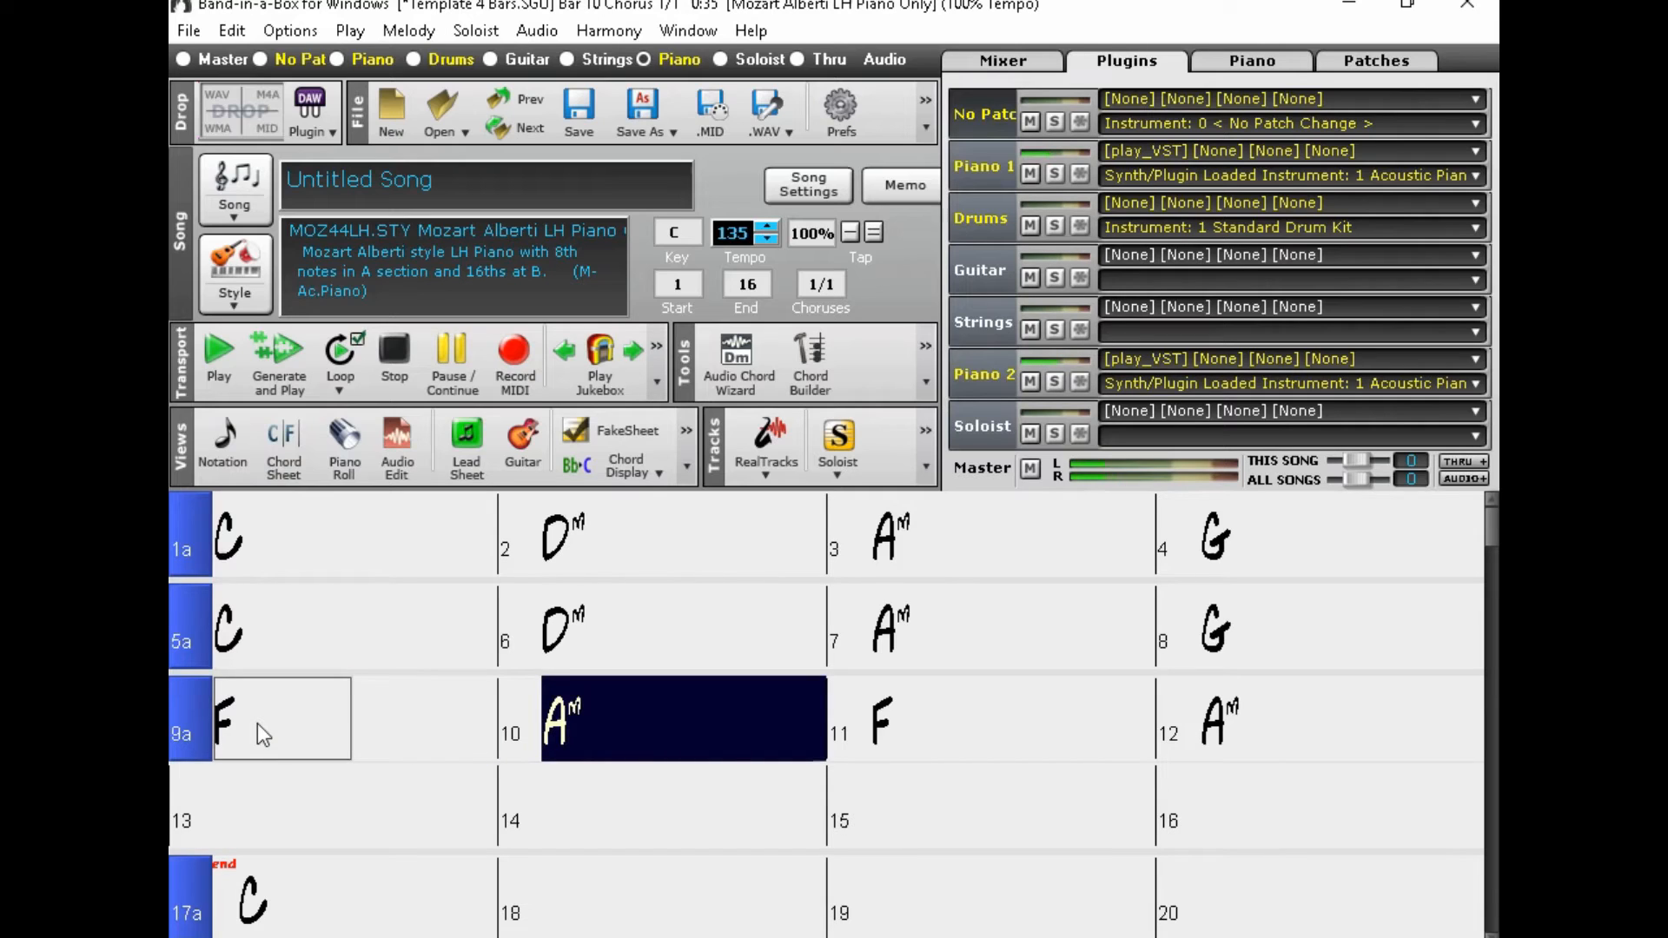
{"action": "left_click", "coordinate": [384, 372]}
Step: In the Piano Roll, raise bar 11's first note to F6 and lower its second note to C#6
{"action": "left_click", "coordinate": [952, 754]}
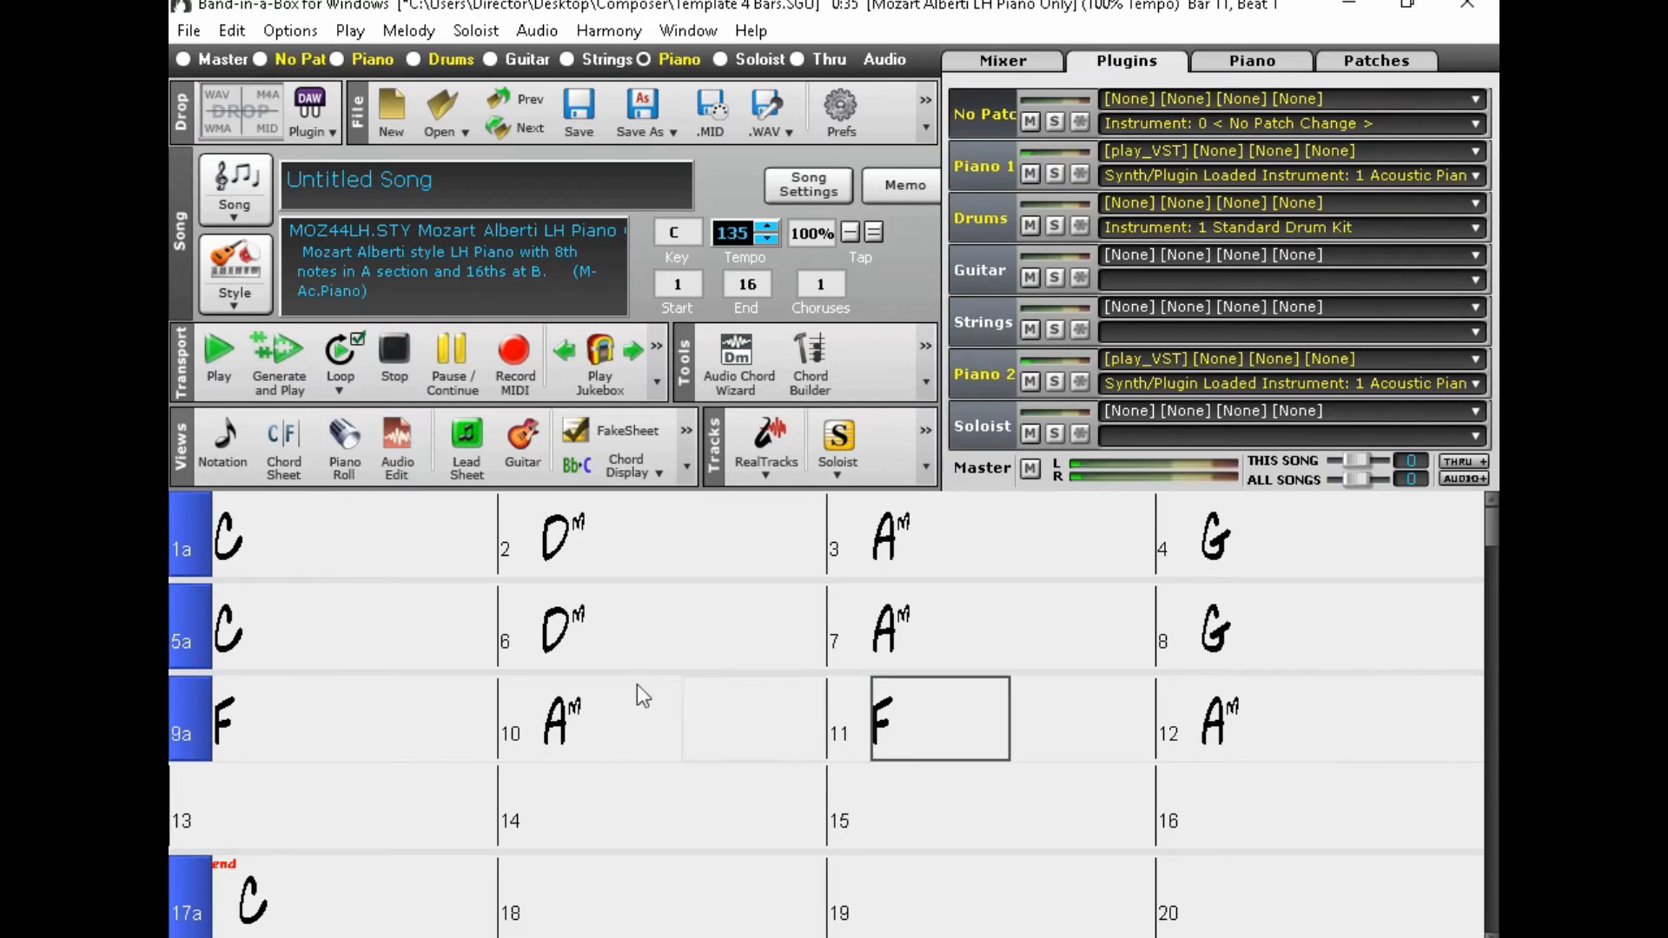
{"action": "left_click", "coordinate": [350, 441]}
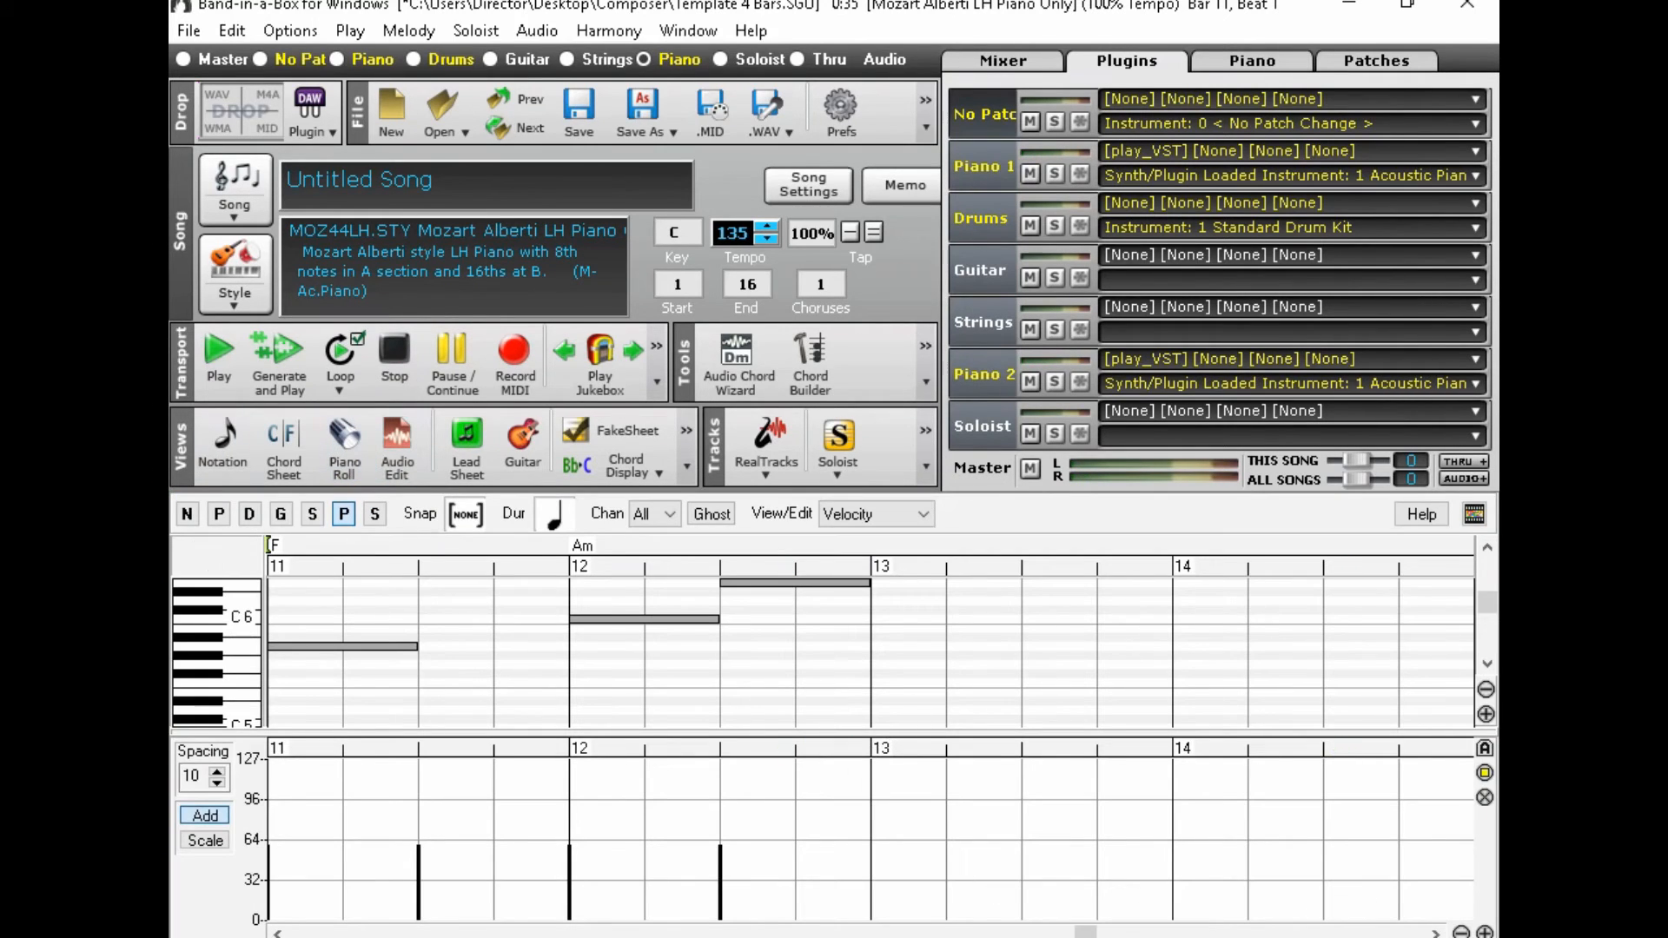
{"action": "left_click_drag", "start_coordinate": [1071, 932], "coordinate": [1011, 932]}
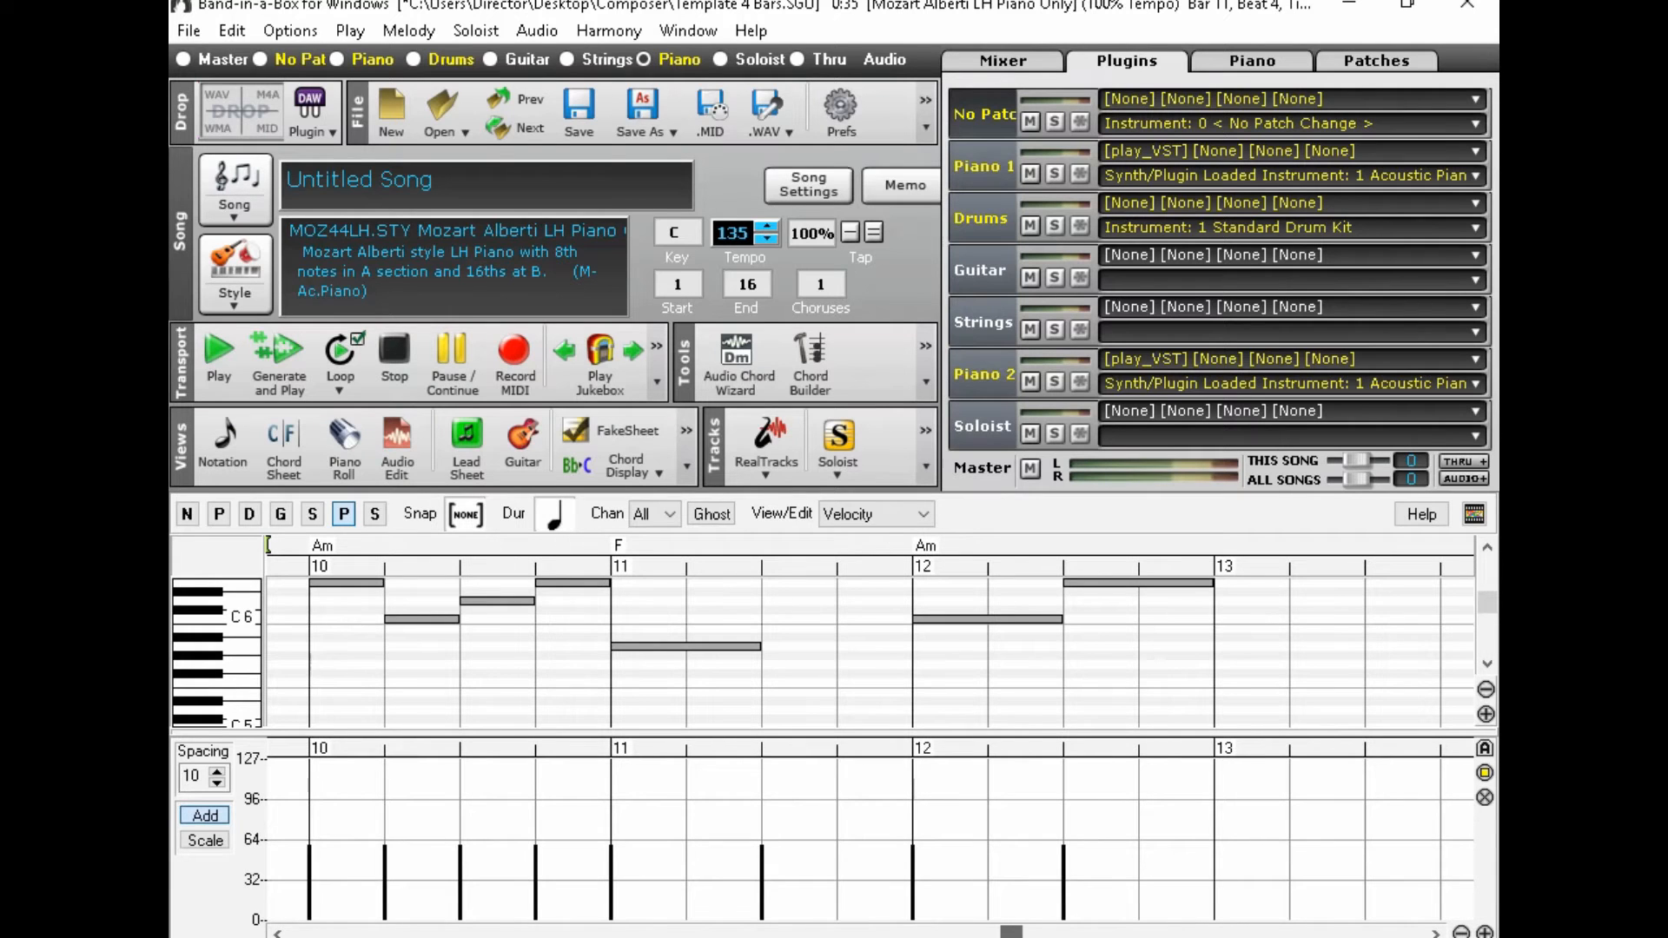
{"action": "left_click_drag", "start_coordinate": [1487, 609], "coordinate": [1482, 606]}
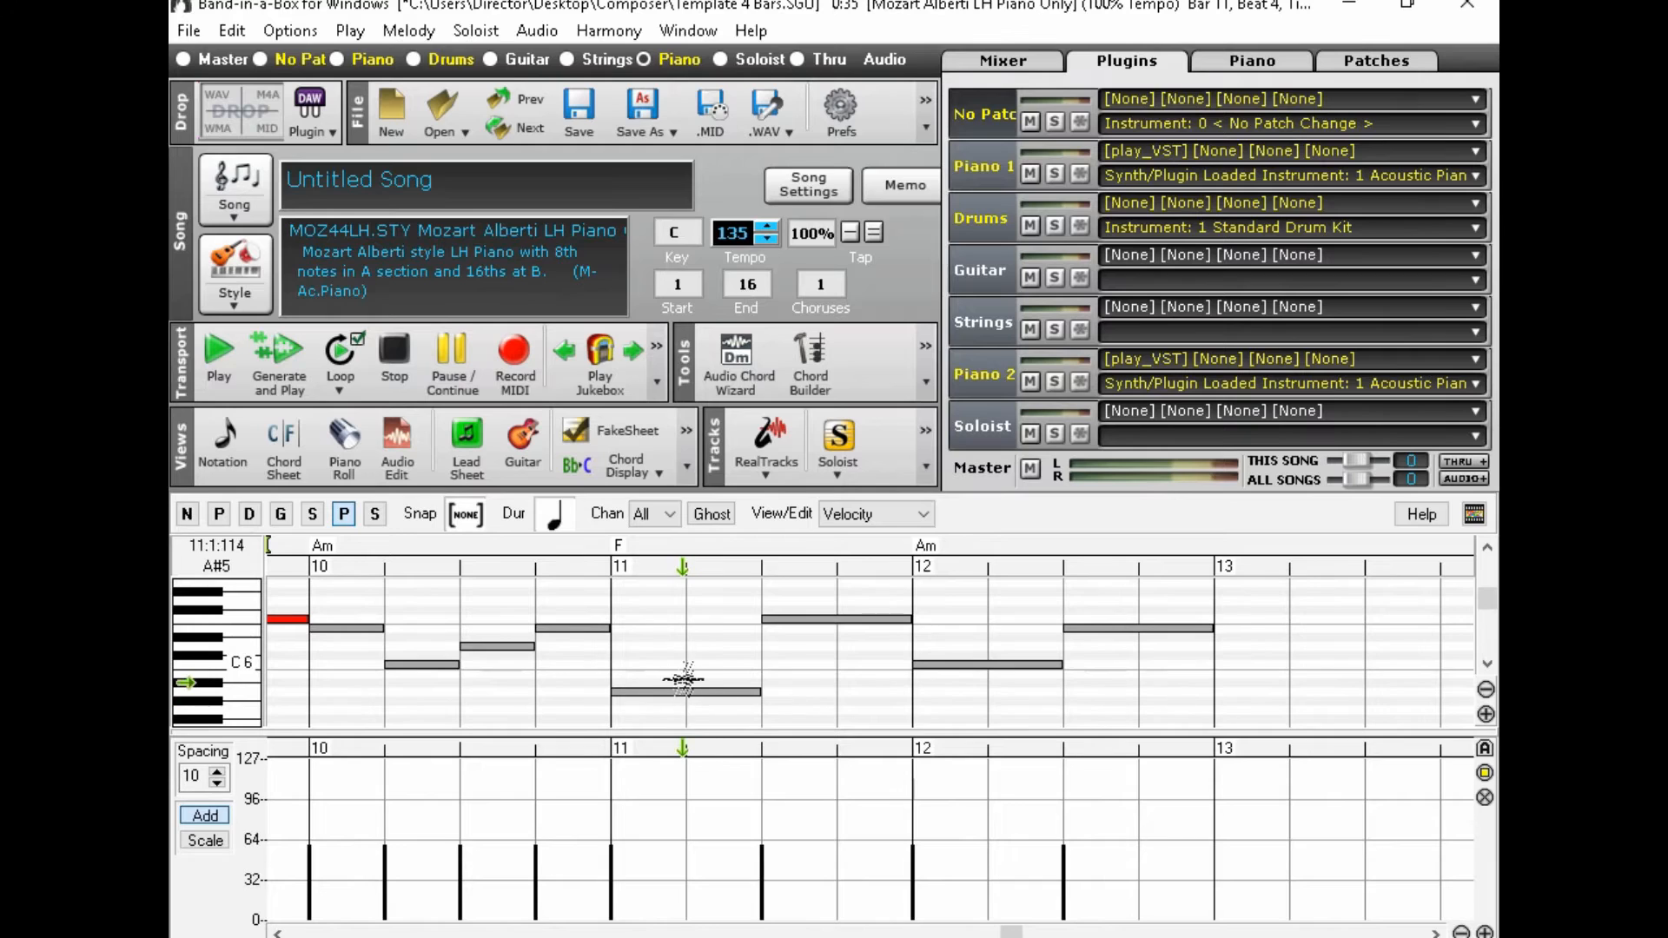
{"action": "left_click_drag", "start_coordinate": [682, 692], "coordinate": [682, 620]}
{"action": "left_click", "coordinate": [812, 620]}
{"action": "left_click_drag", "start_coordinate": [812, 619], "coordinate": [813, 655]}
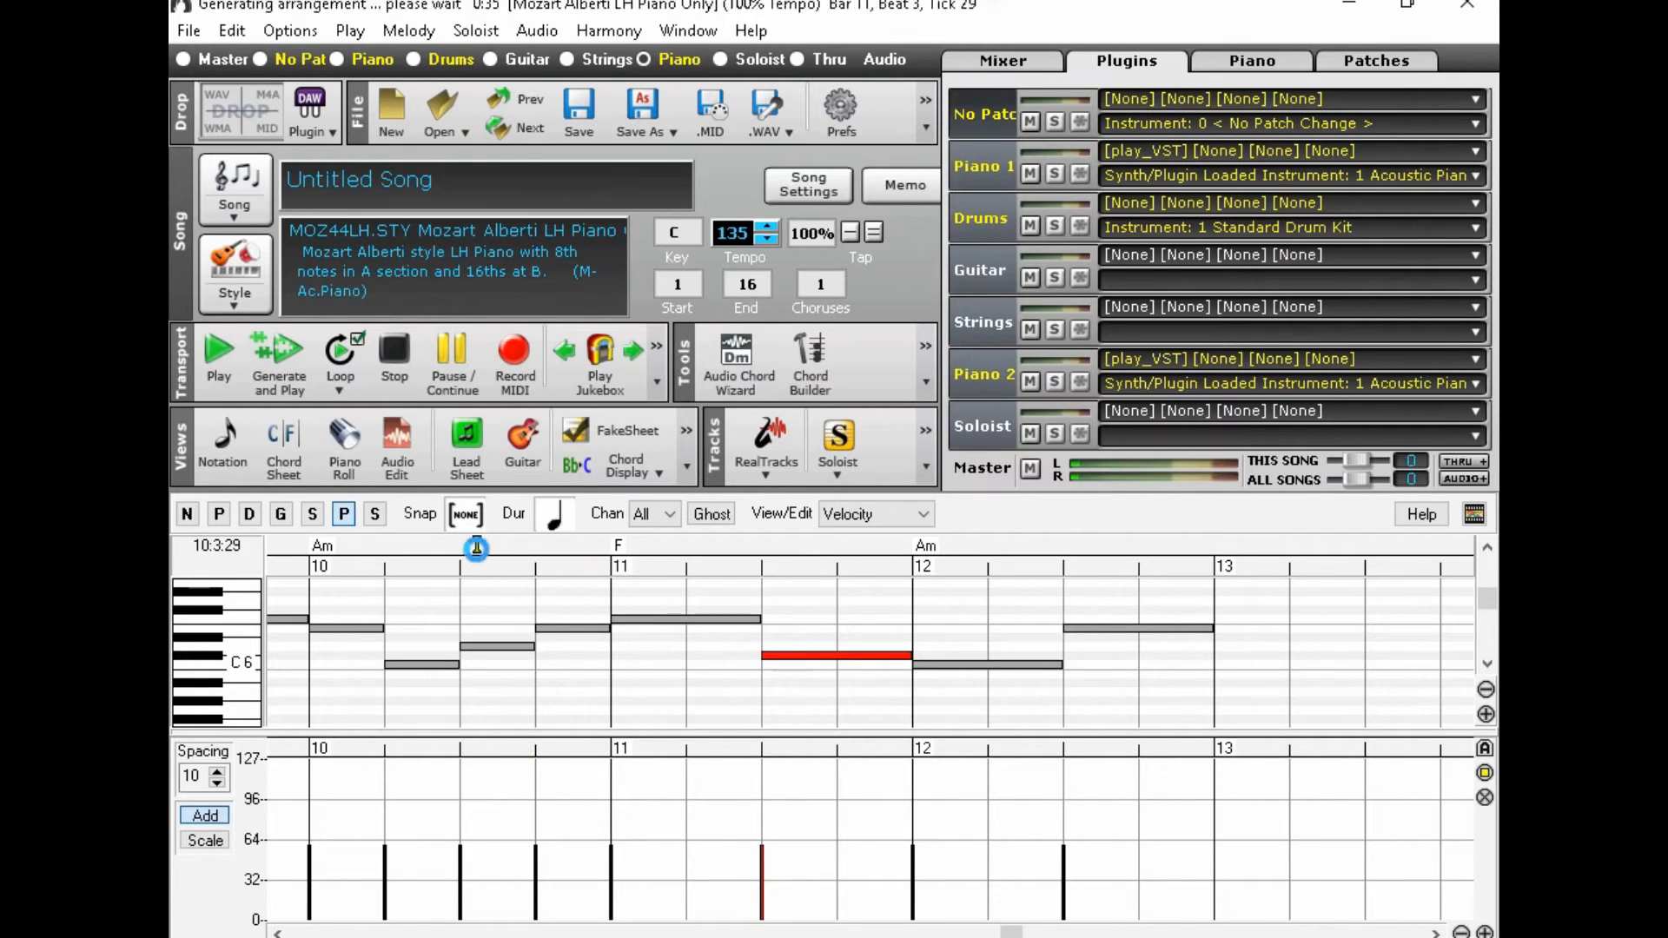
Step: Lower bar 11's second note to C6, and set bar 12's first note to E6 and second note to C6
{"action": "left_click", "coordinate": [384, 363]}
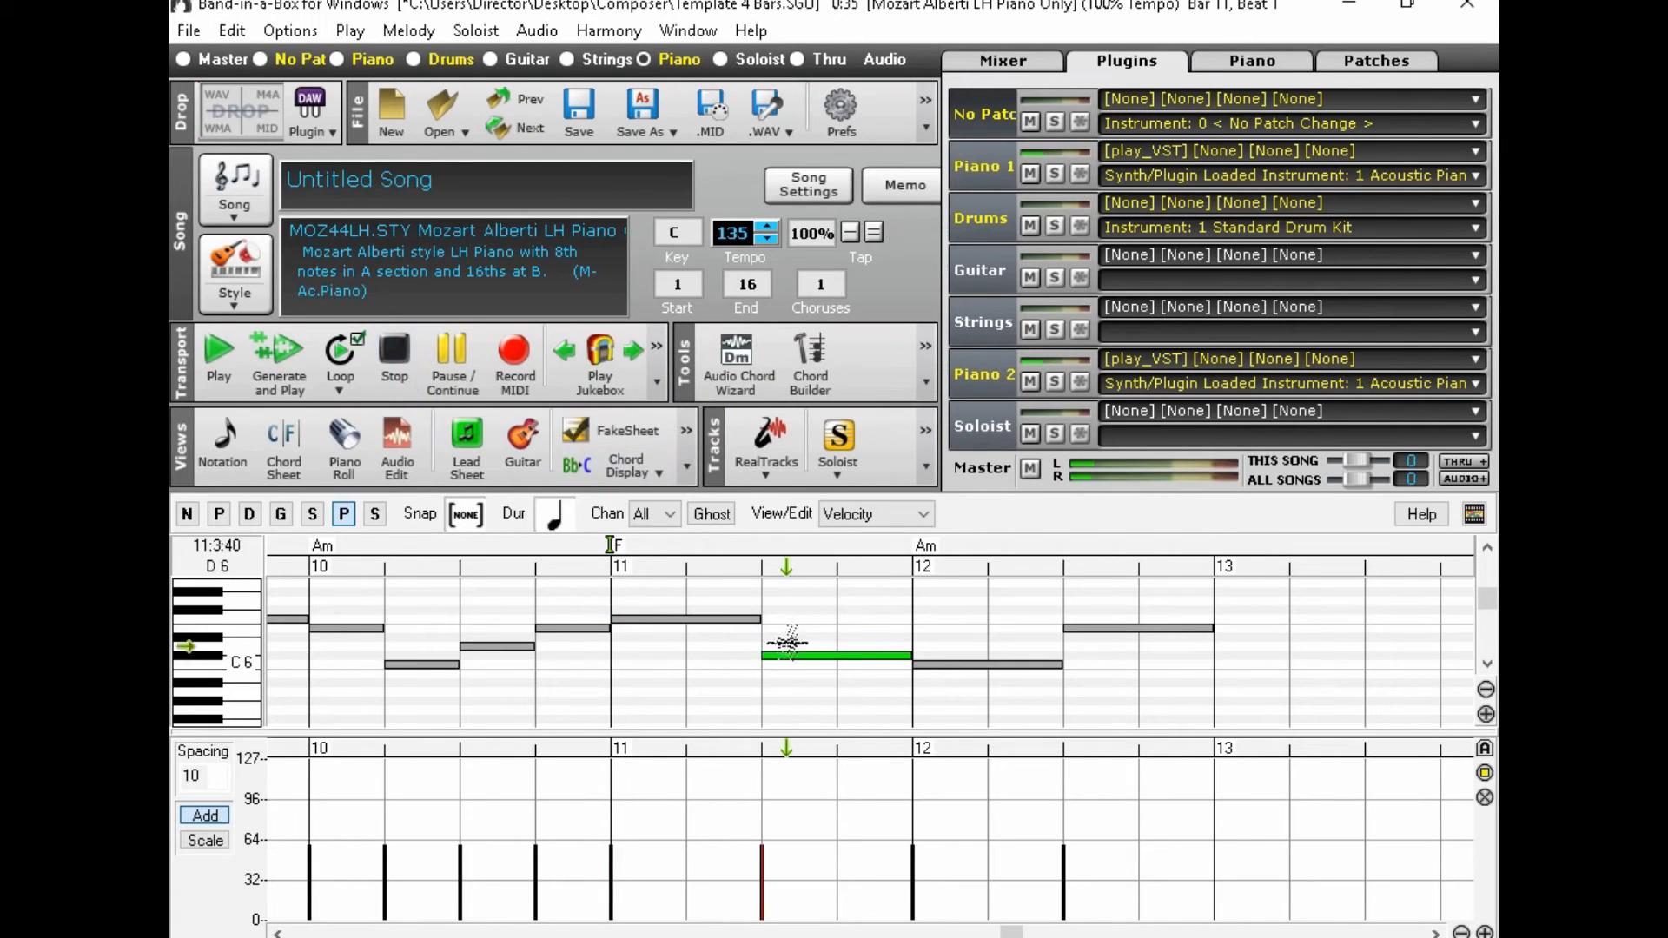
{"action": "left_click_drag", "start_coordinate": [813, 658], "coordinate": [813, 665]}
{"action": "left_click_drag", "start_coordinate": [969, 664], "coordinate": [968, 626]}
{"action": "left_click_drag", "start_coordinate": [1144, 627], "coordinate": [1144, 669]}
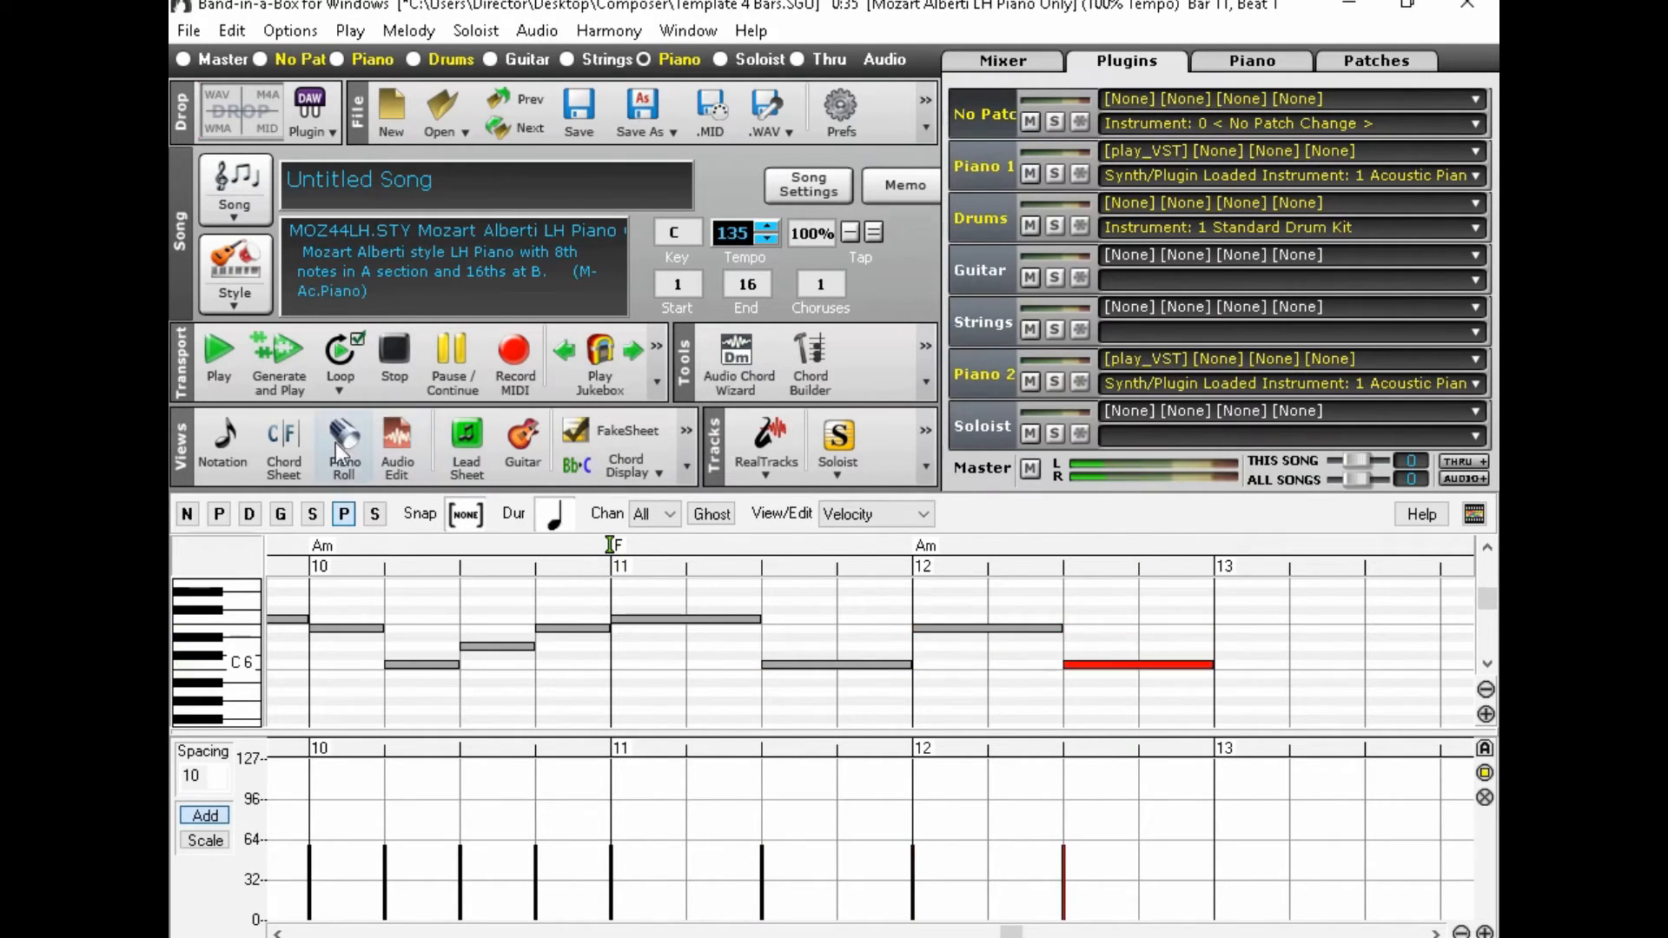
Step: Return to the chord sheet and play bars 9 to 12 to hear the revised melody
{"action": "left_click", "coordinate": [295, 448]}
{"action": "left_click", "coordinate": [243, 725]}
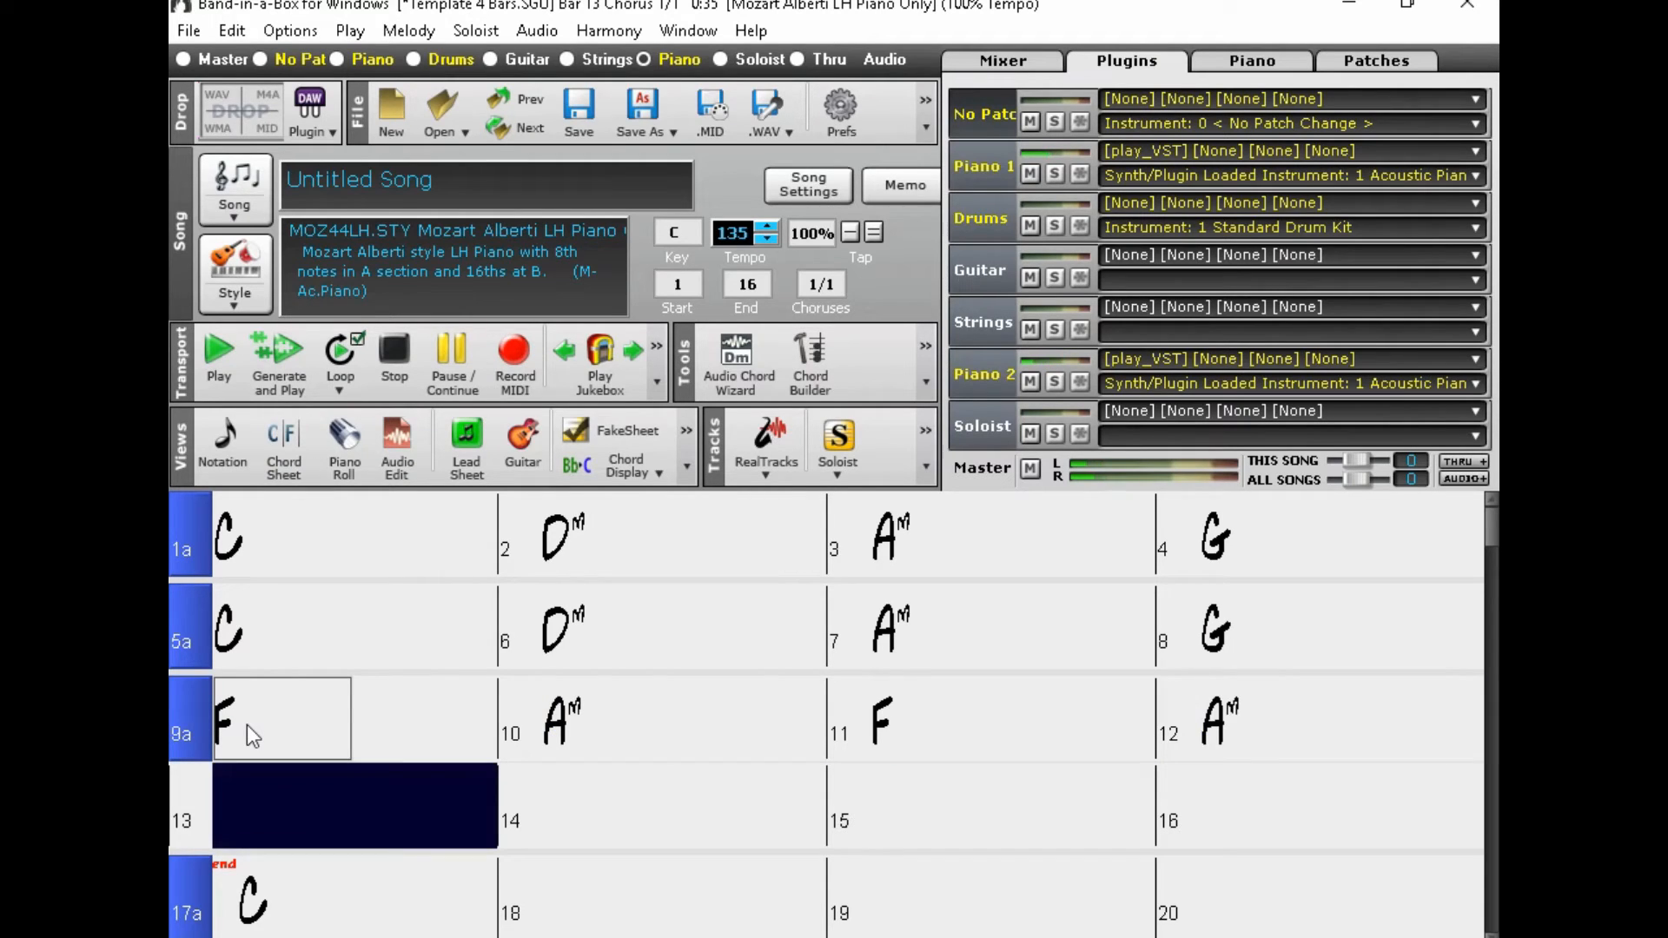
{"action": "left_click", "coordinate": [391, 365]}
Step: Copy the previous four bars into bars 13 to 16 with the chord-sheet command K4
{"action": "left_click", "coordinate": [301, 790]}
{"action": "type", "text": "K4"}
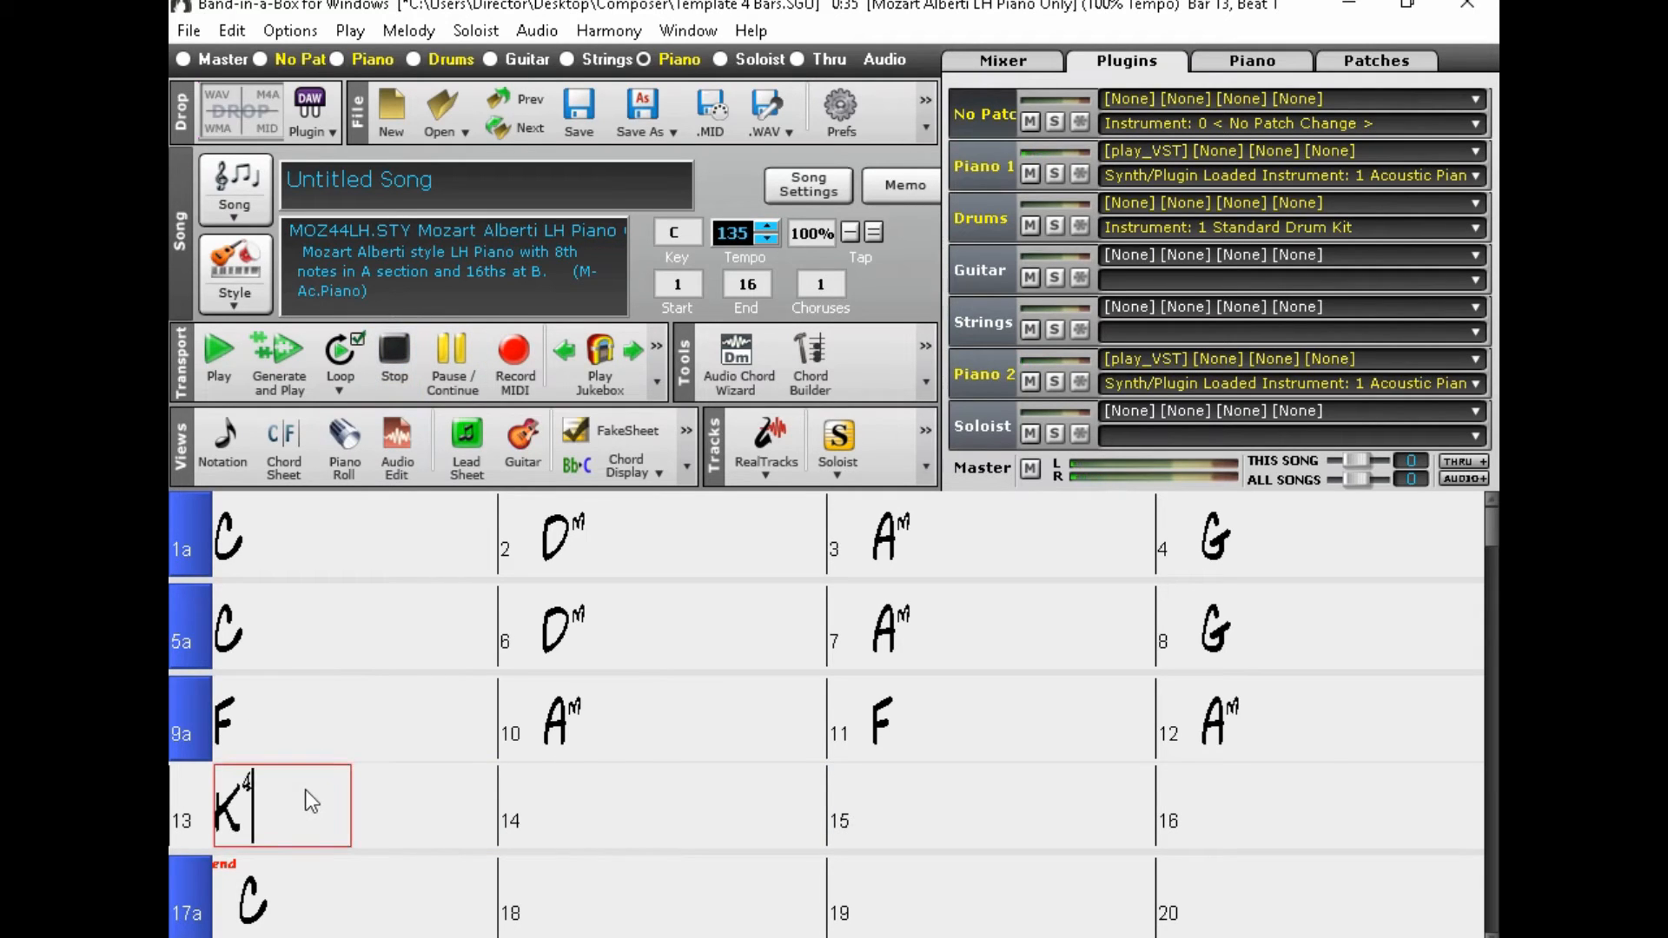
{"action": "key", "text": "Return"}
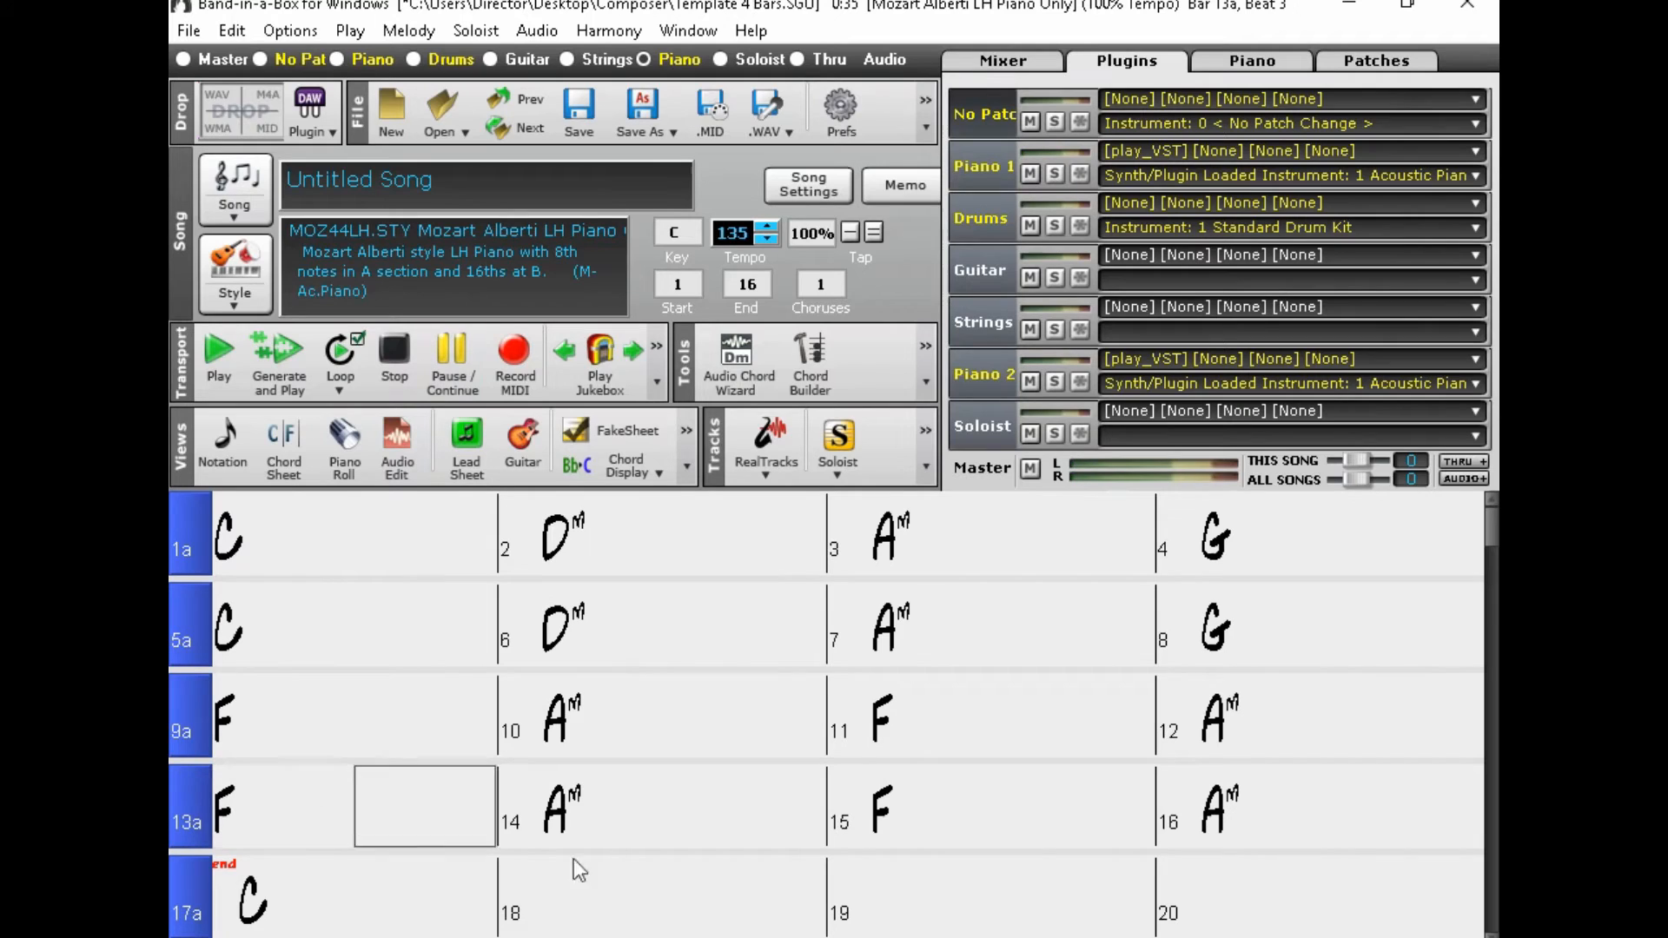
Step: Replace the chord in bar 16 with G on beat 1 and G7 on beat 3
{"action": "left_click", "coordinate": [1217, 824]}
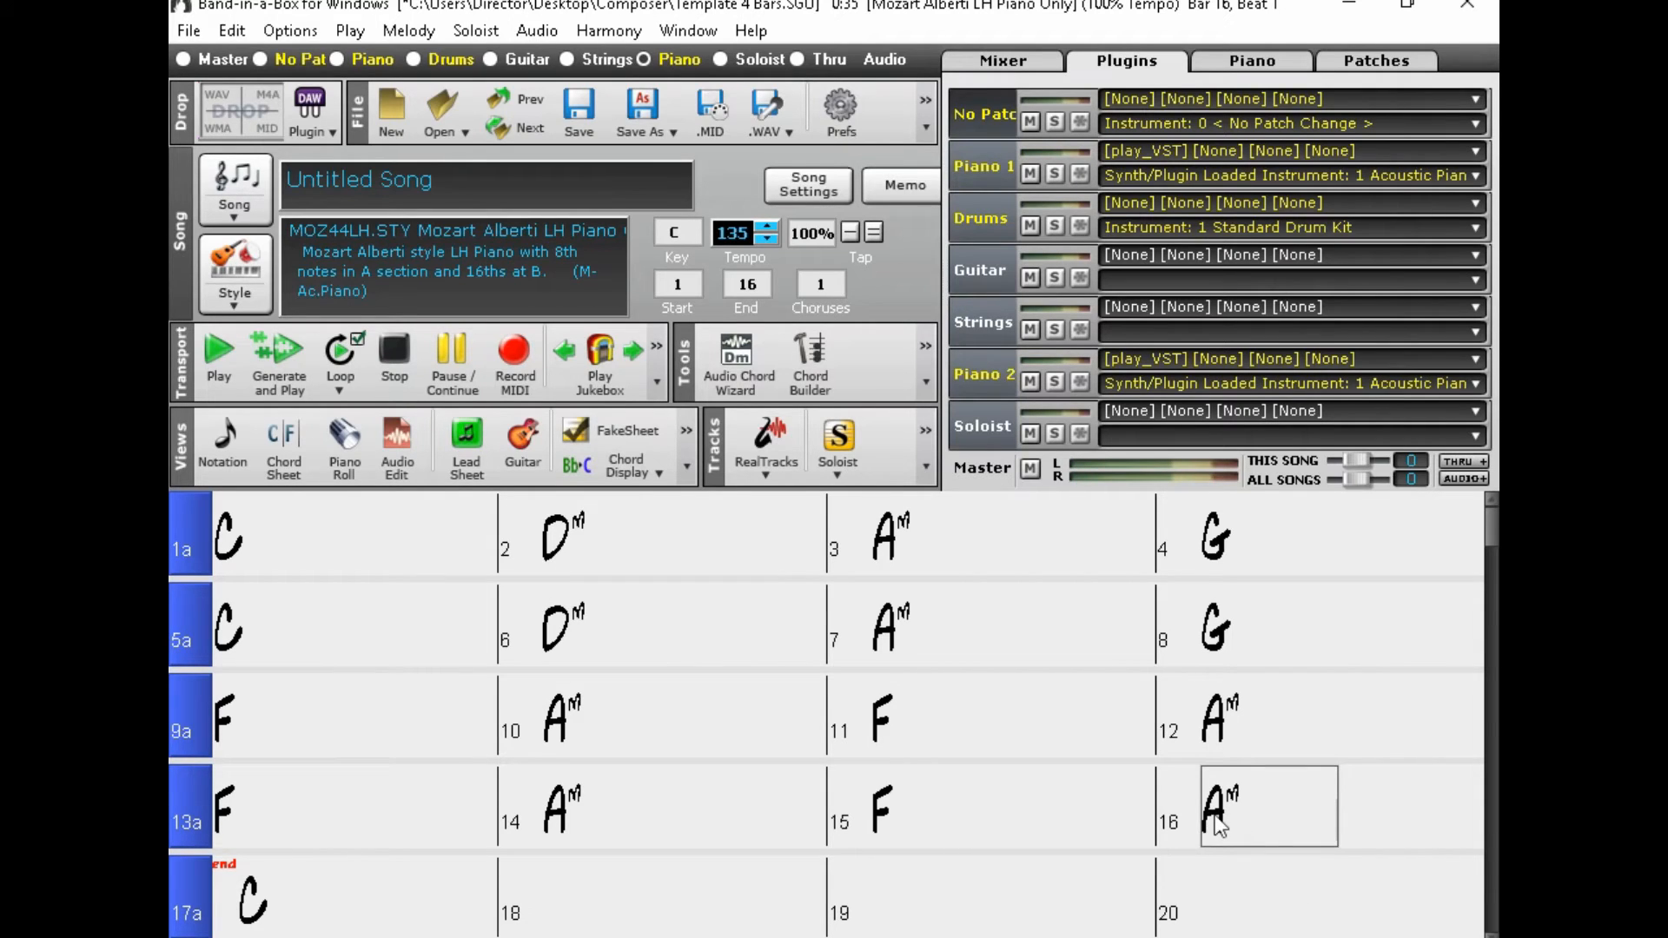
{"action": "type", "text": "GG"}
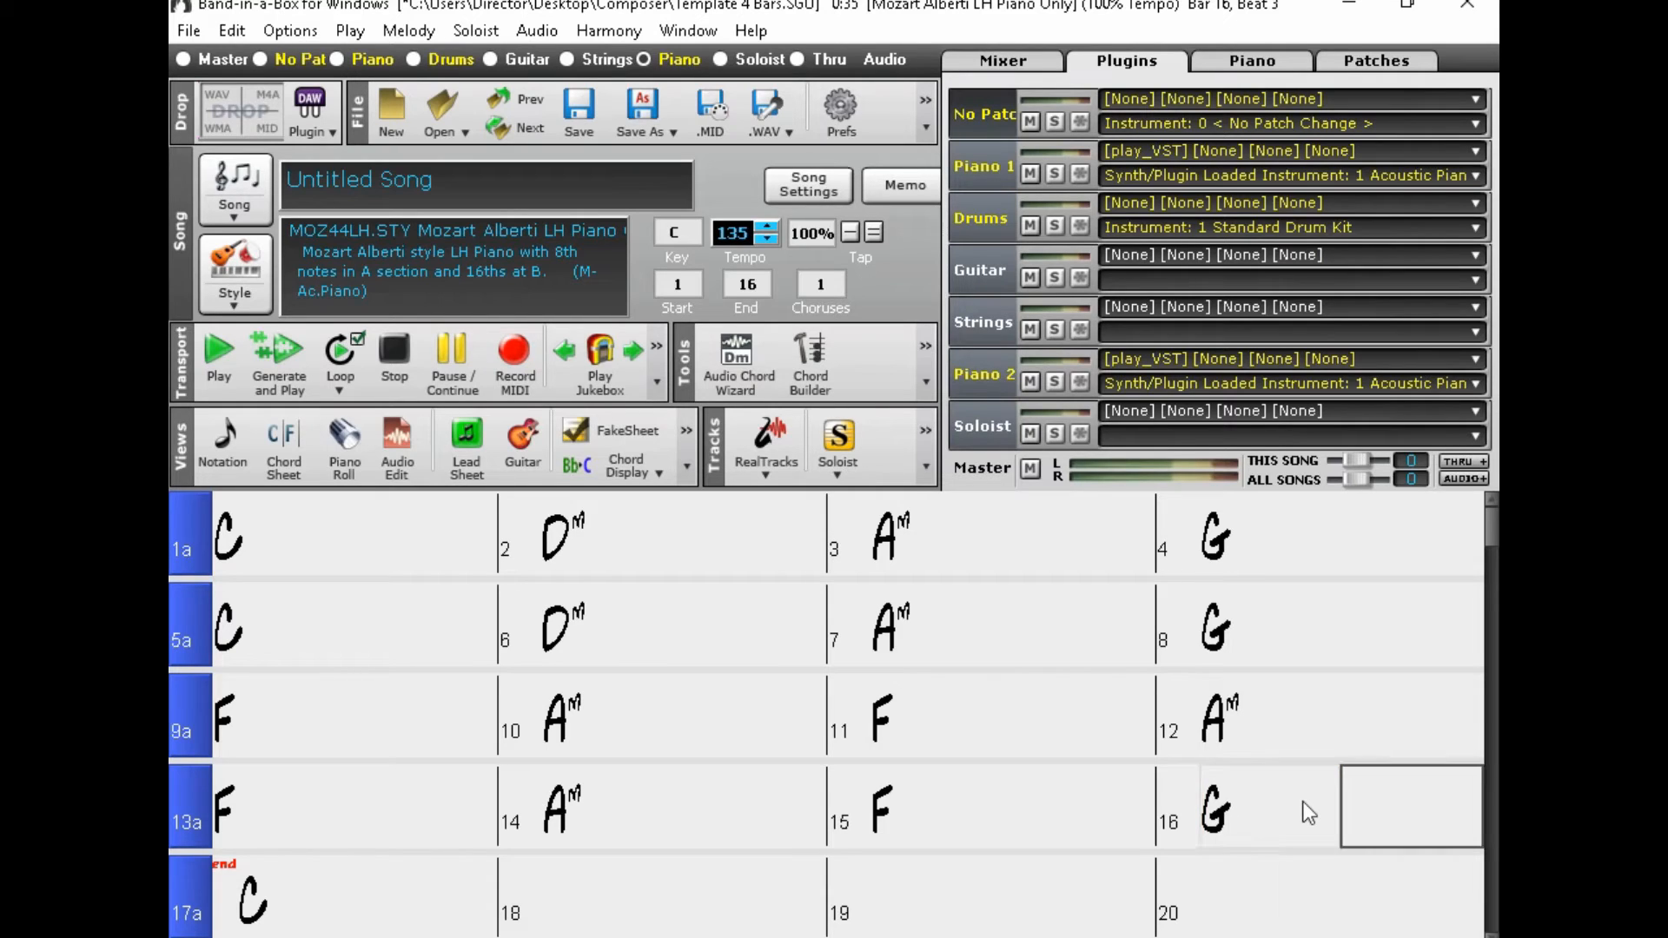
{"action": "type", "text": "G7"}
{"action": "key", "text": "Return"}
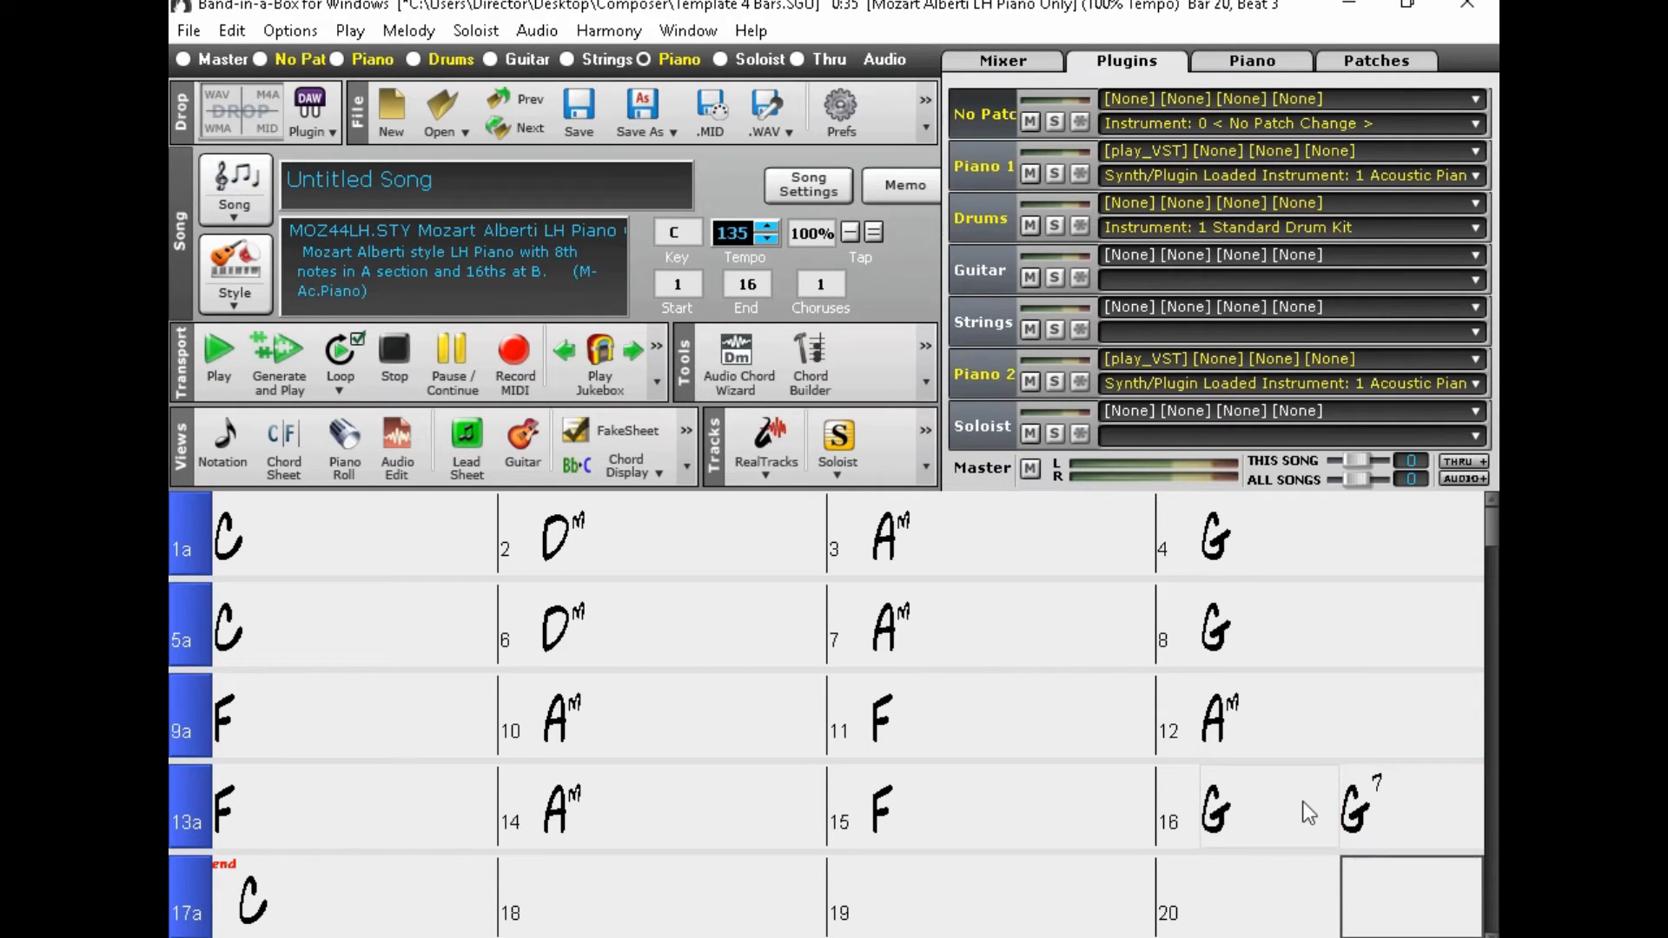
Step: In the Piano Roll, lower bar 16's first note to D6 and its second note to G5
{"action": "left_click", "coordinate": [1207, 830]}
{"action": "left_click", "coordinate": [347, 447]}
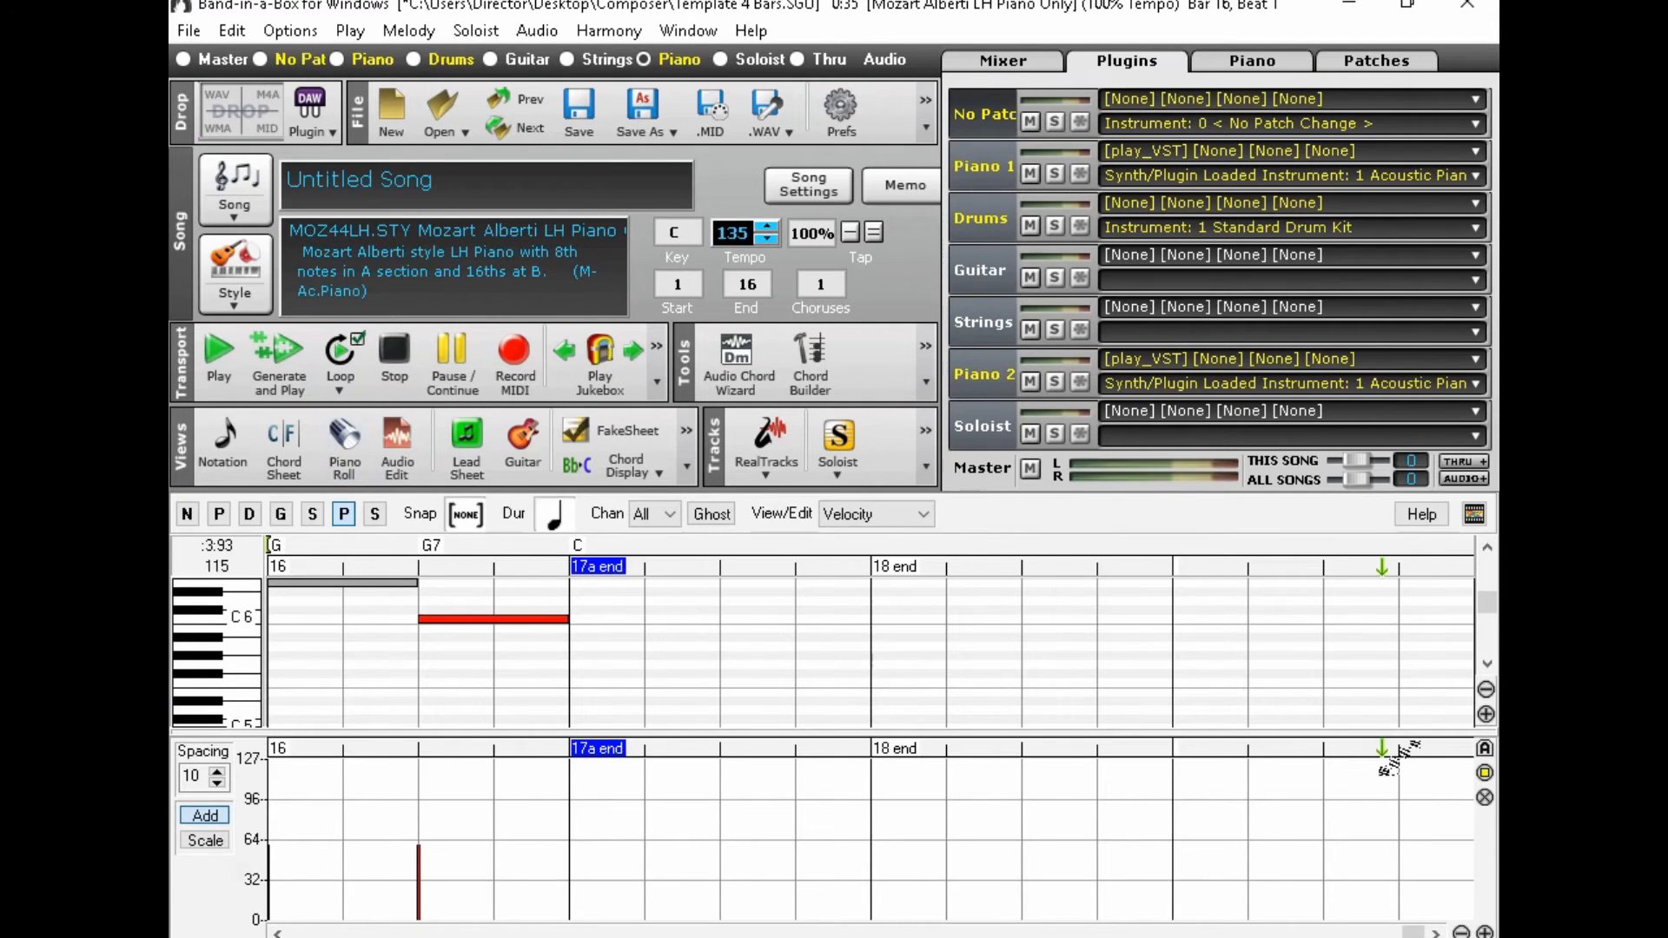
{"action": "left_click_drag", "start_coordinate": [1409, 934], "coordinate": [1272, 934]}
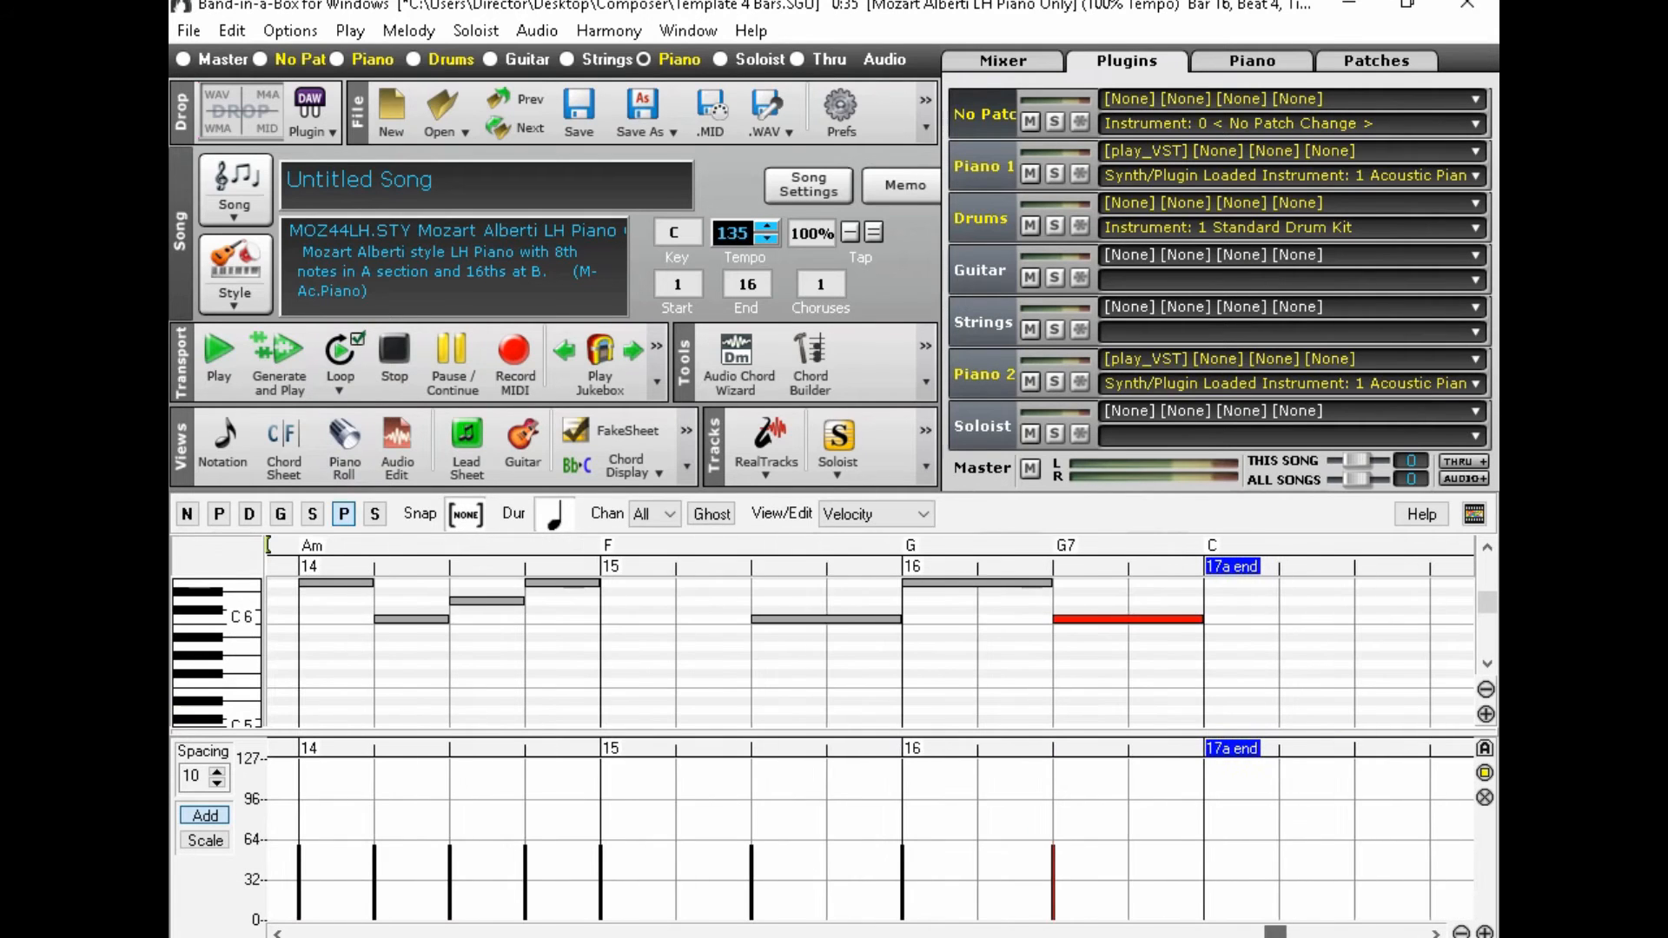
{"action": "left_click", "coordinate": [838, 618]}
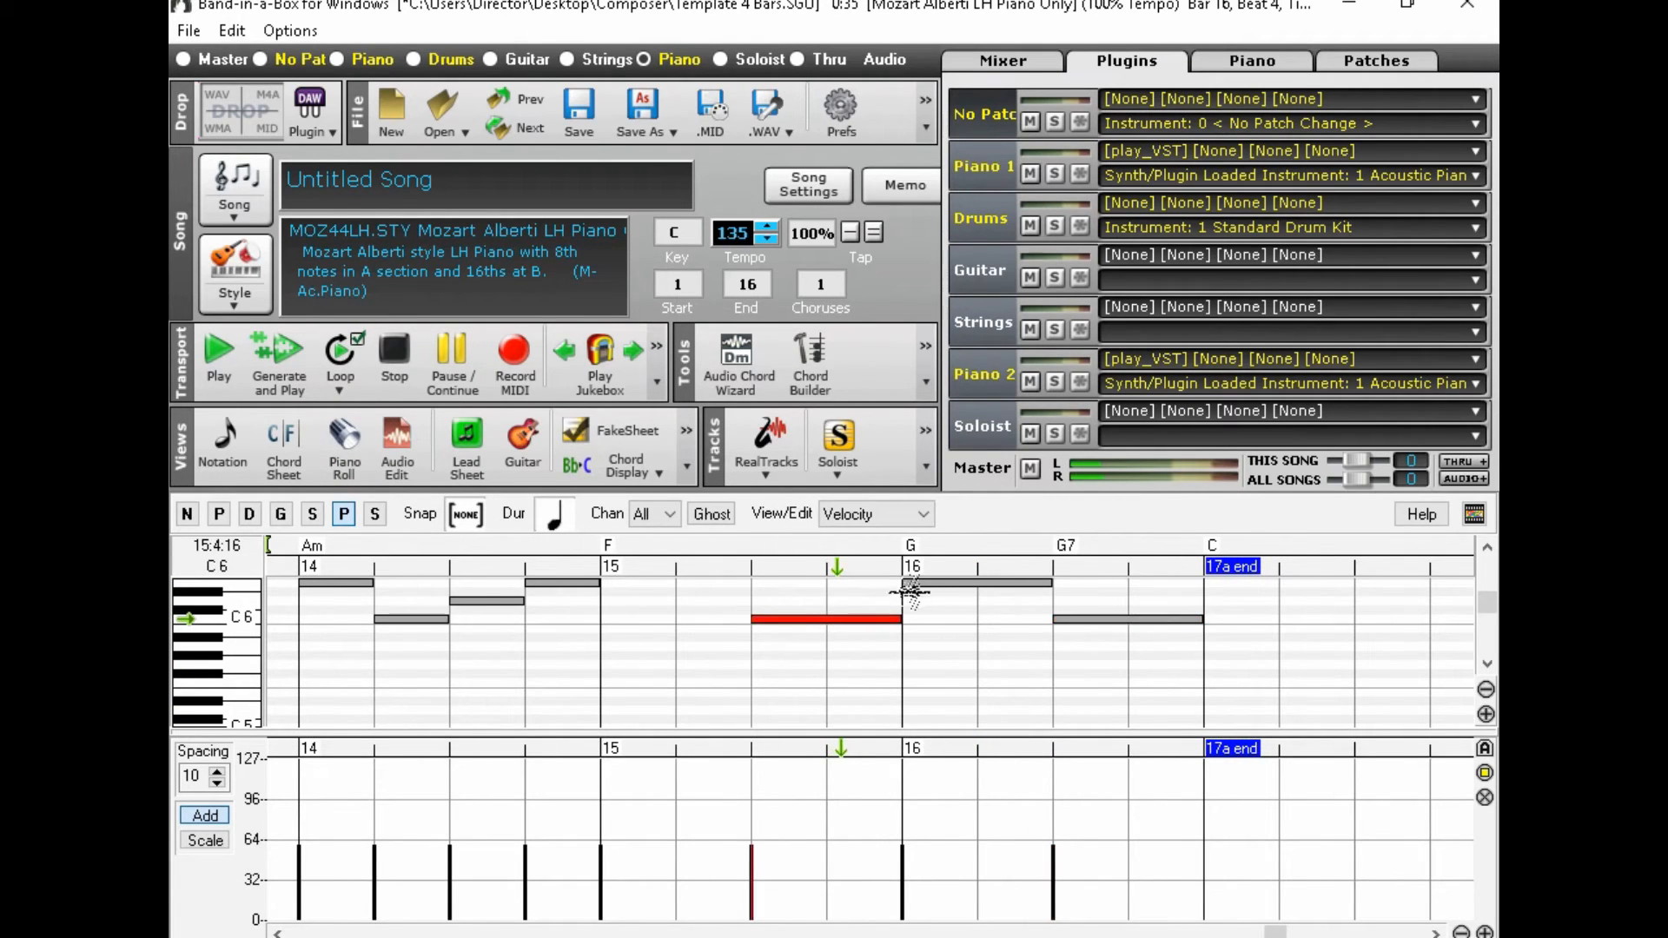
{"action": "left_click", "coordinate": [983, 582]}
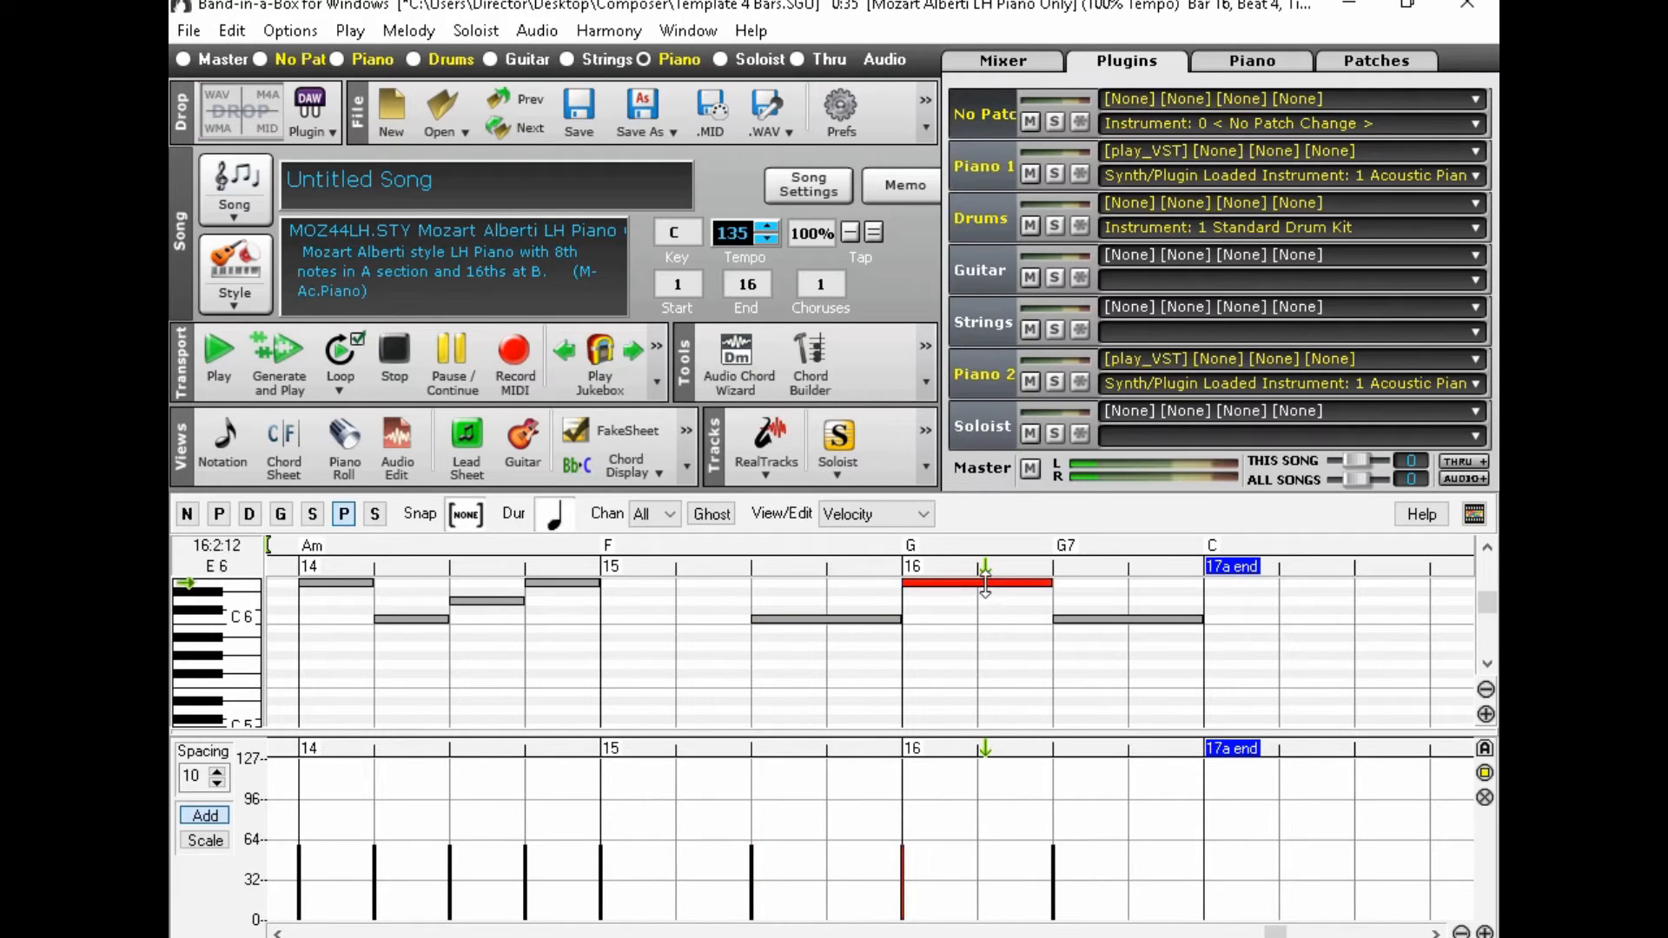
{"action": "left_click_drag", "start_coordinate": [982, 582], "coordinate": [982, 601]}
{"action": "left_click_drag", "start_coordinate": [1116, 619], "coordinate": [1115, 663]}
{"action": "left_click", "coordinate": [1012, 600]}
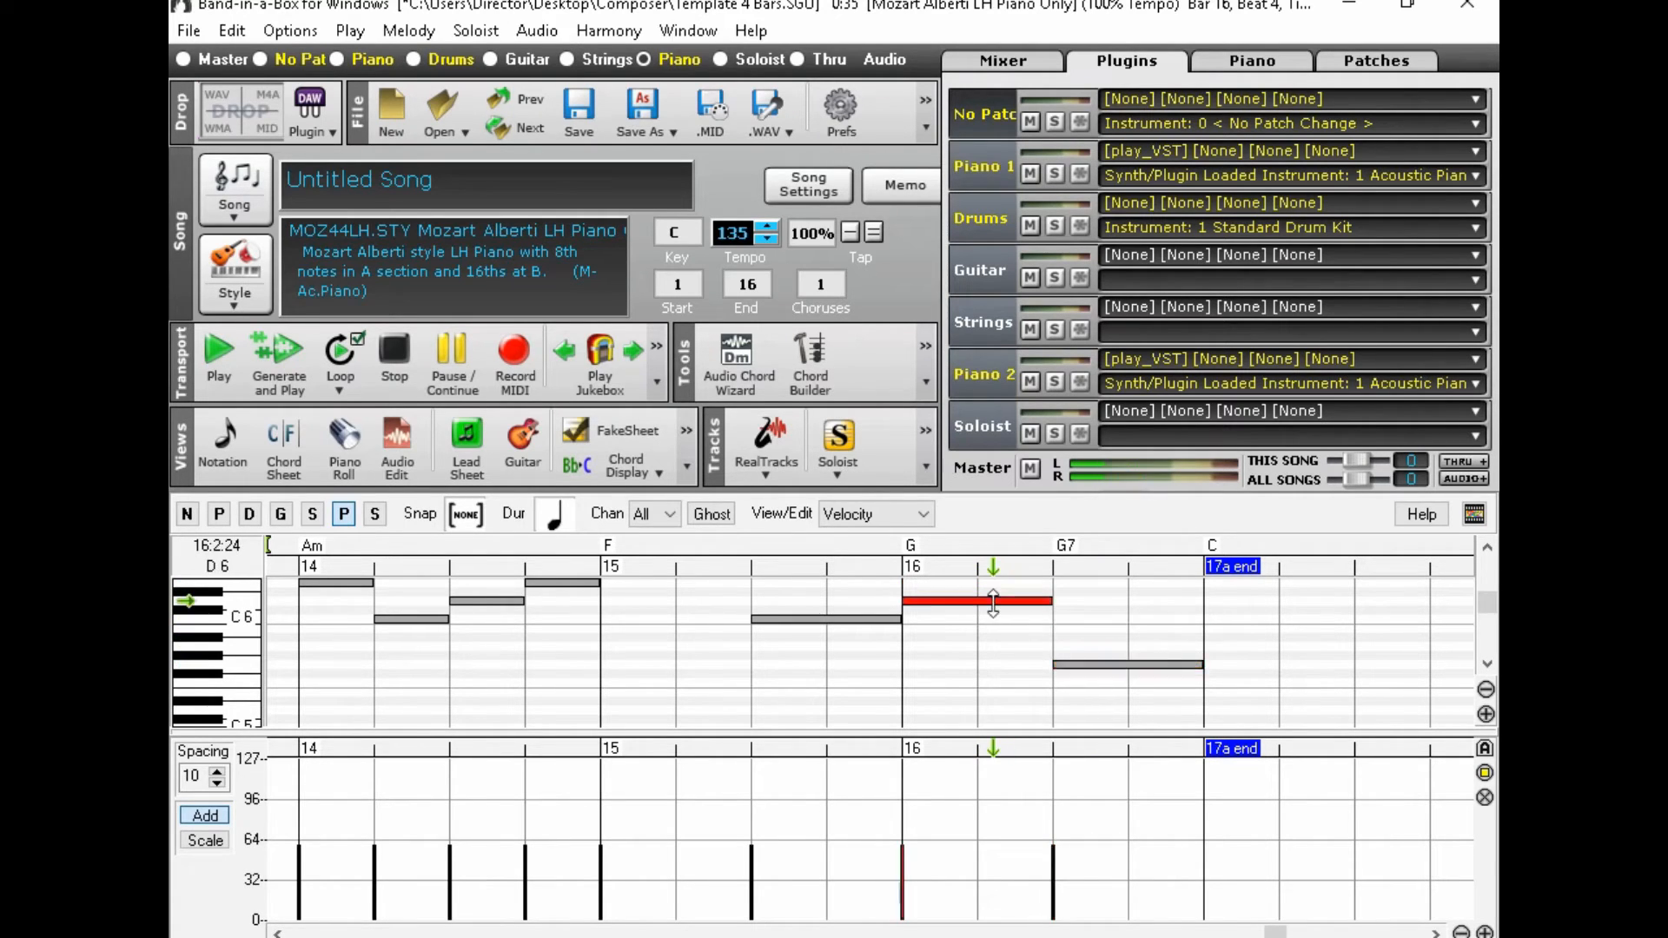
{"action": "left_click", "coordinate": [1108, 662]}
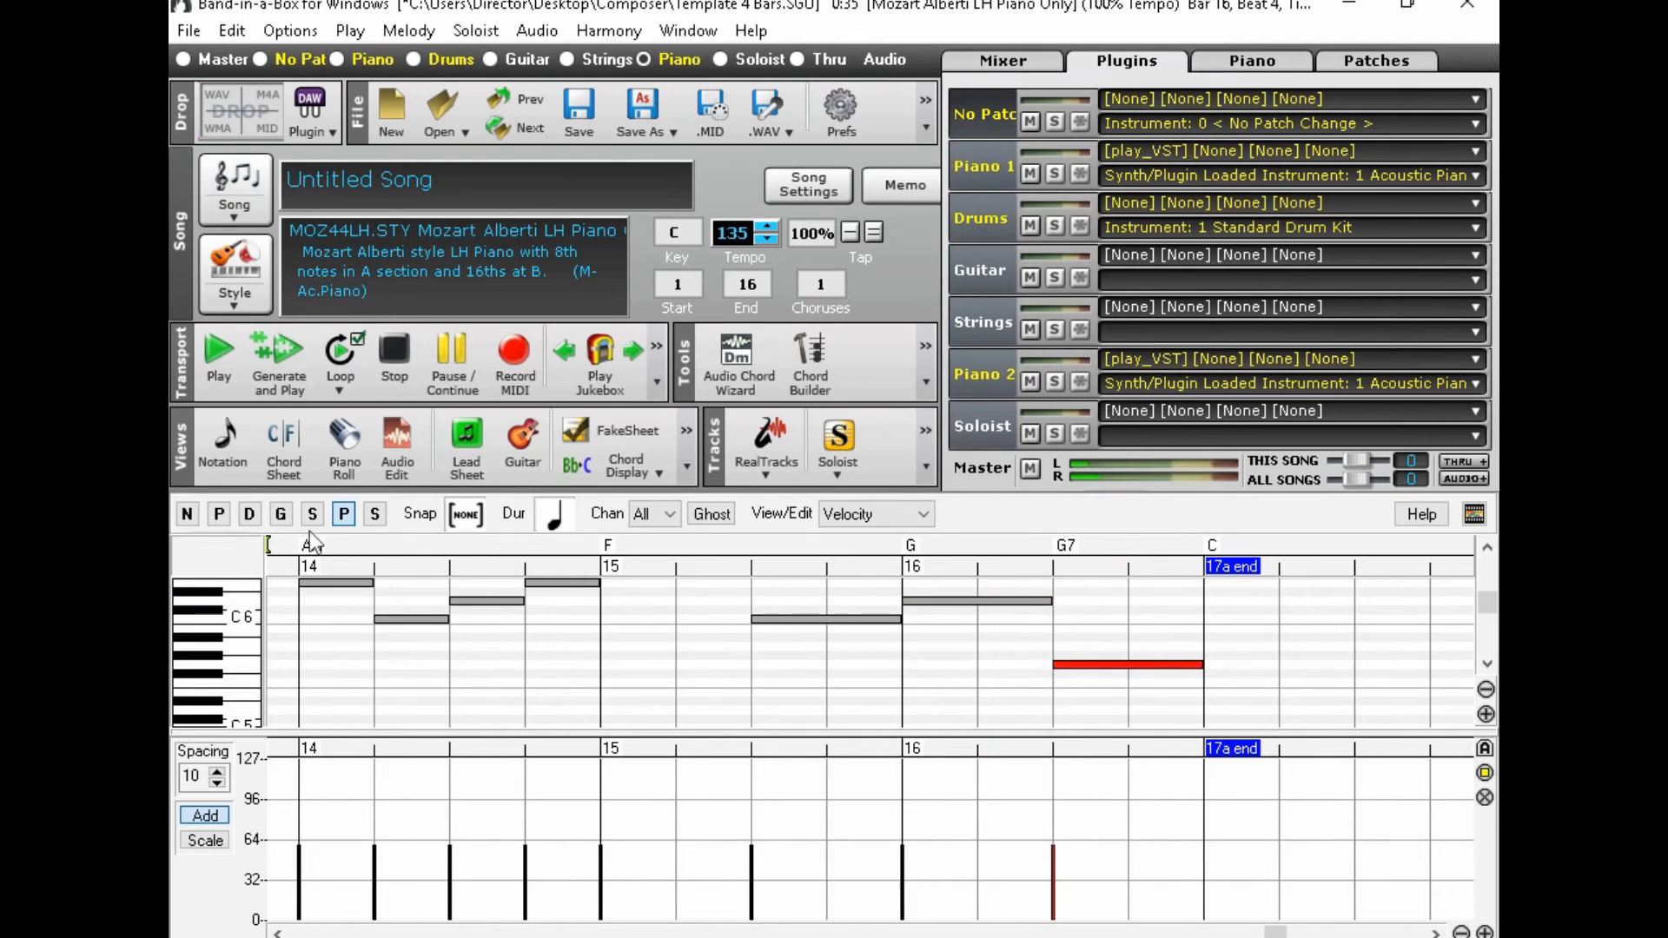
Step: Return to the chord sheet and play from bar 13 through the new G and G7 ending
{"action": "left_click", "coordinate": [257, 471]}
{"action": "double_click", "coordinate": [268, 819]}
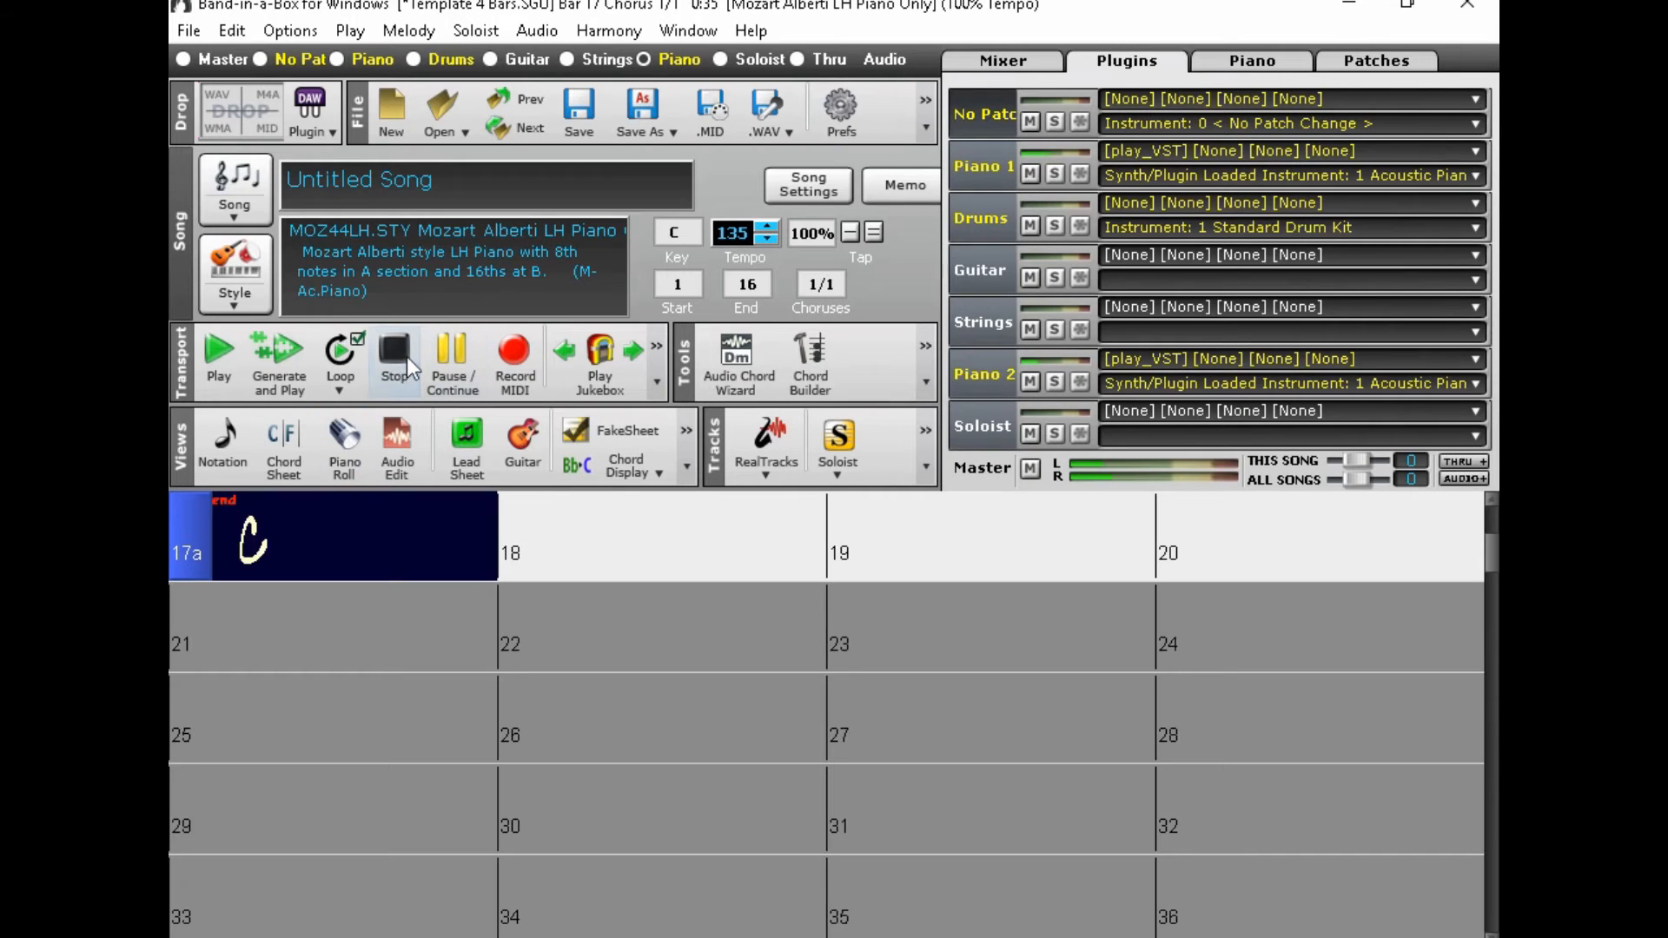
{"action": "scroll", "coordinate": [339, 591], "scroll_direction": "up", "scroll_amount": 3}
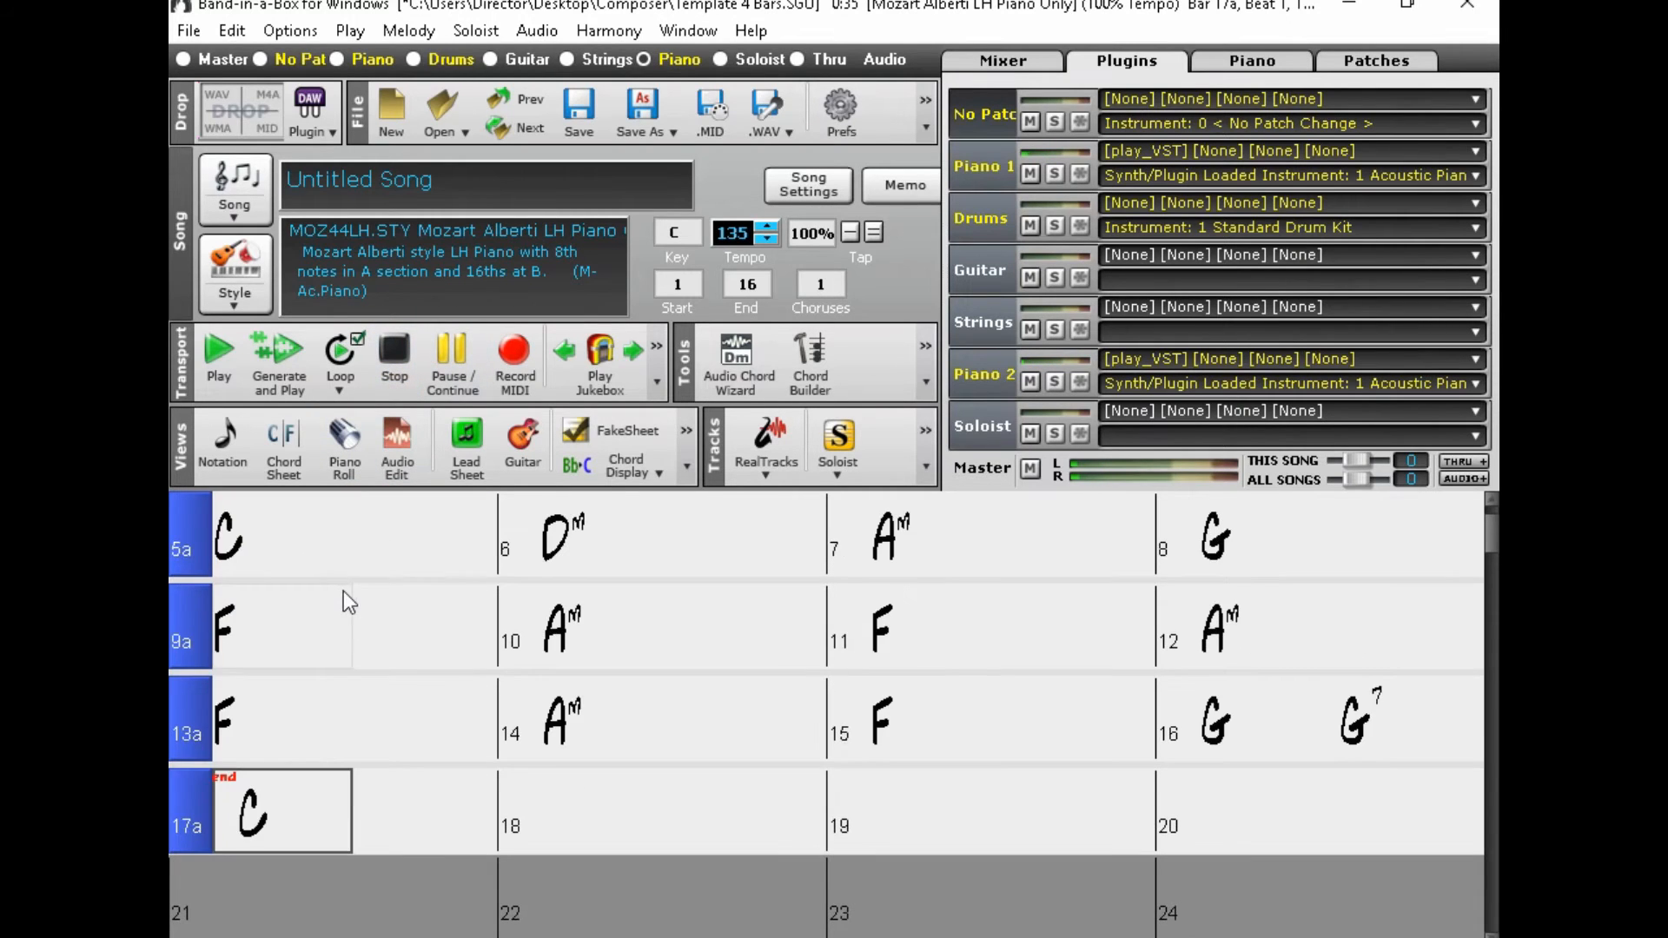
Step: Insert 8 bars at bar 17
{"action": "left_click", "coordinate": [227, 33]}
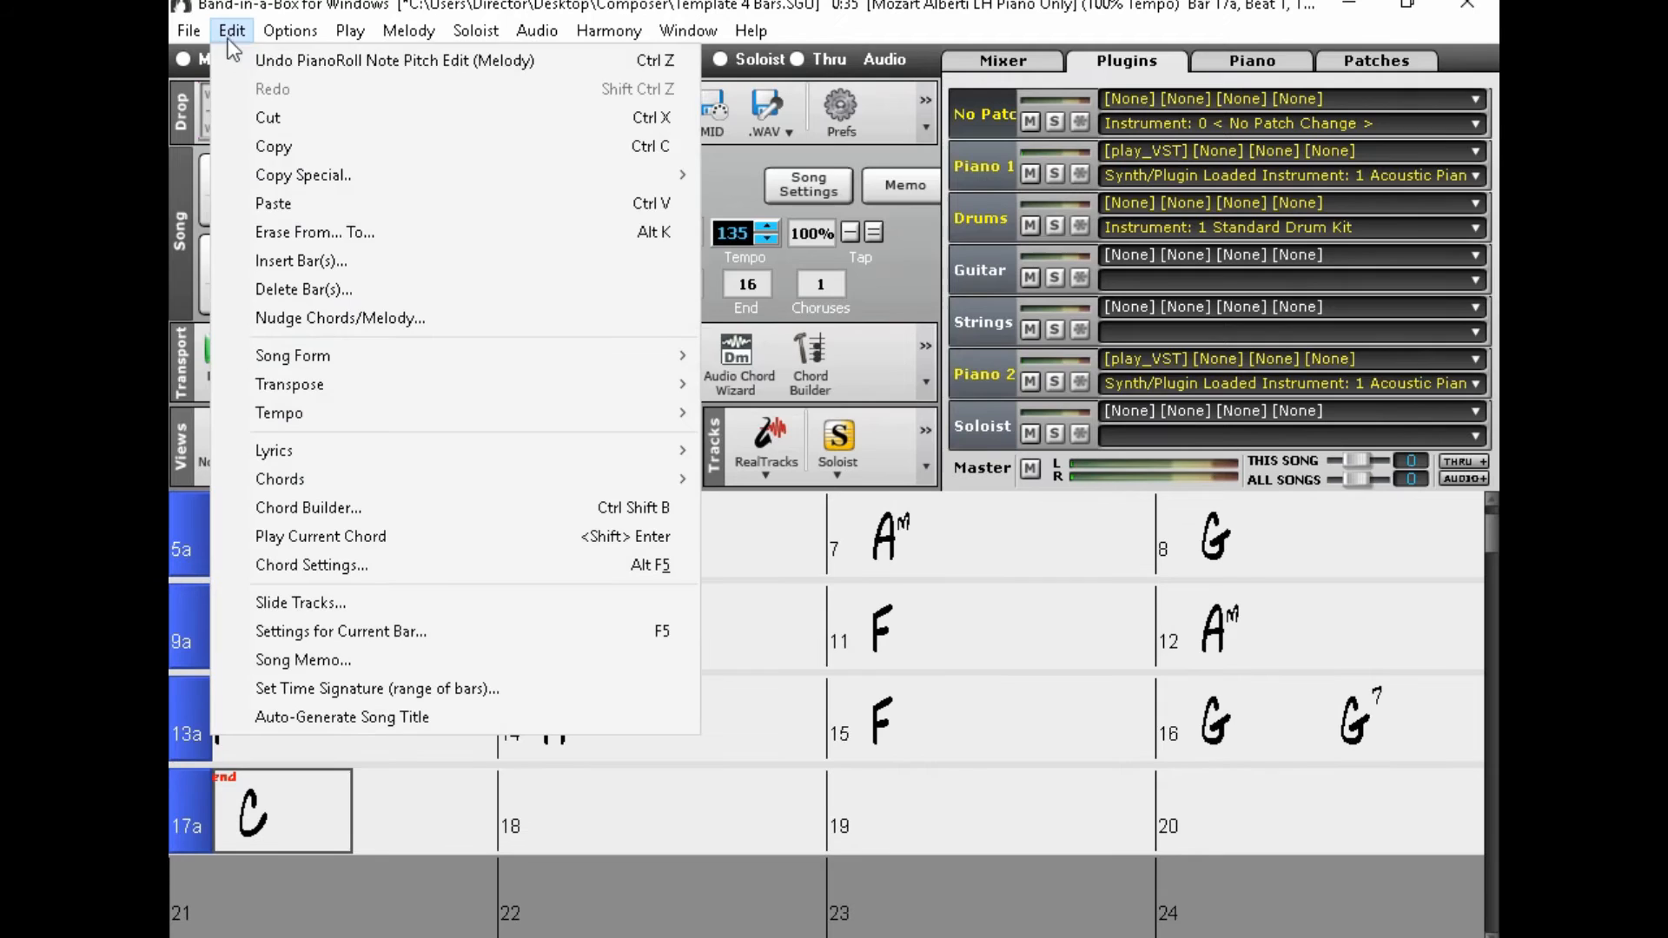
{"action": "left_click", "coordinate": [351, 262]}
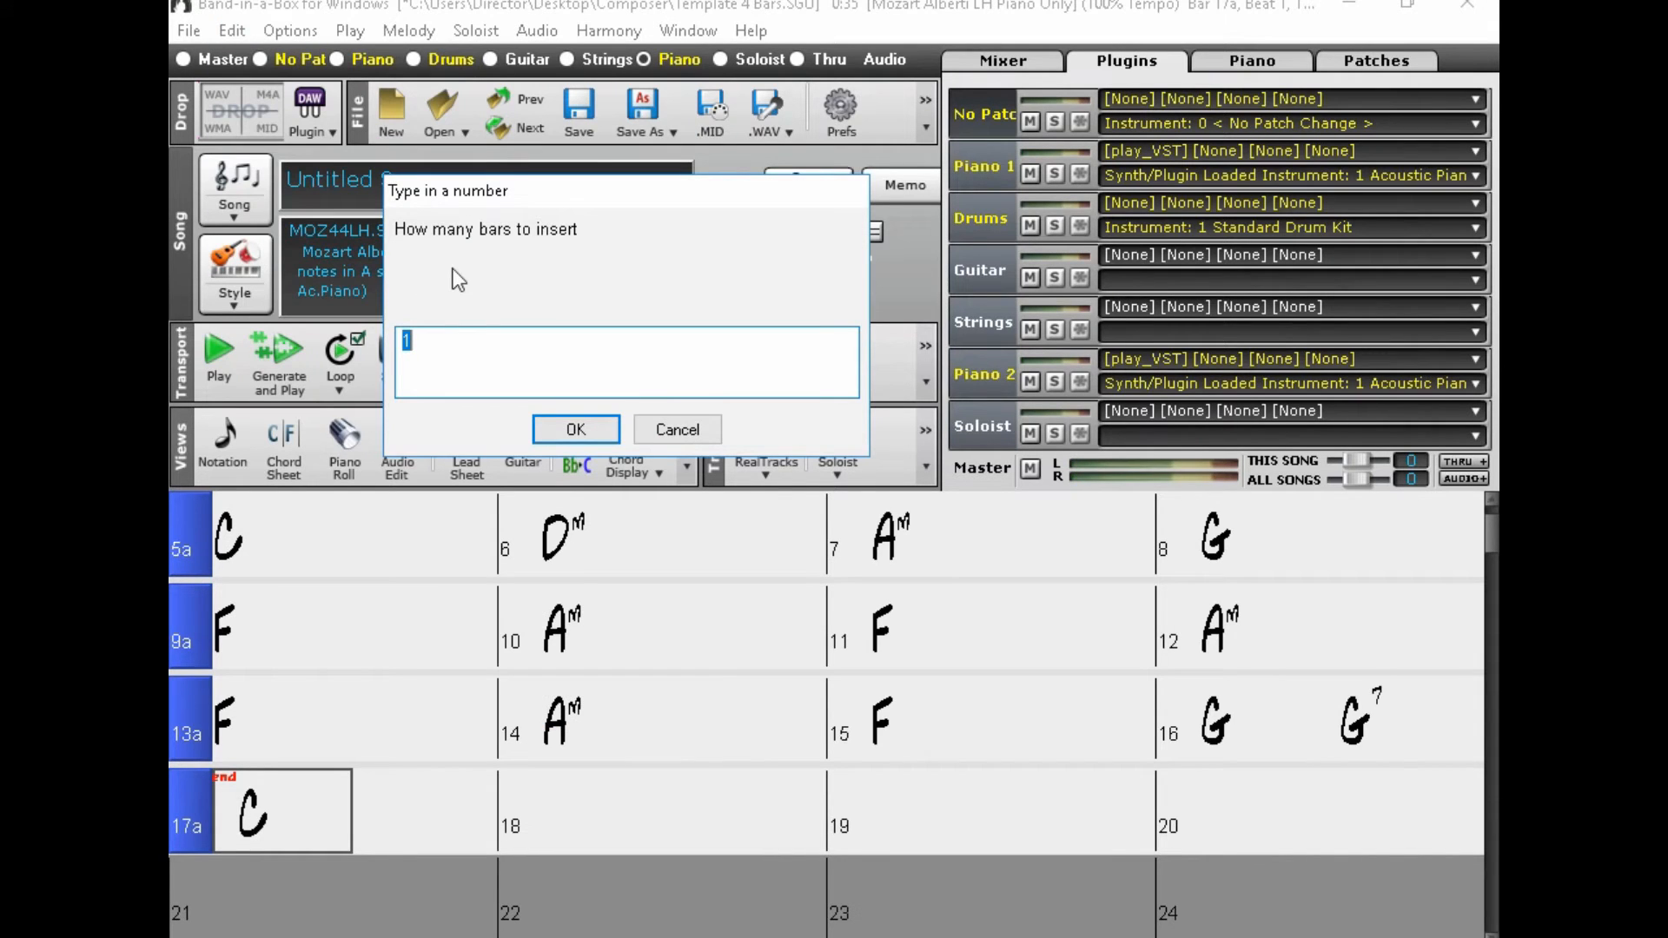
{"action": "type", "text": "8"}
{"action": "key", "text": "Return"}
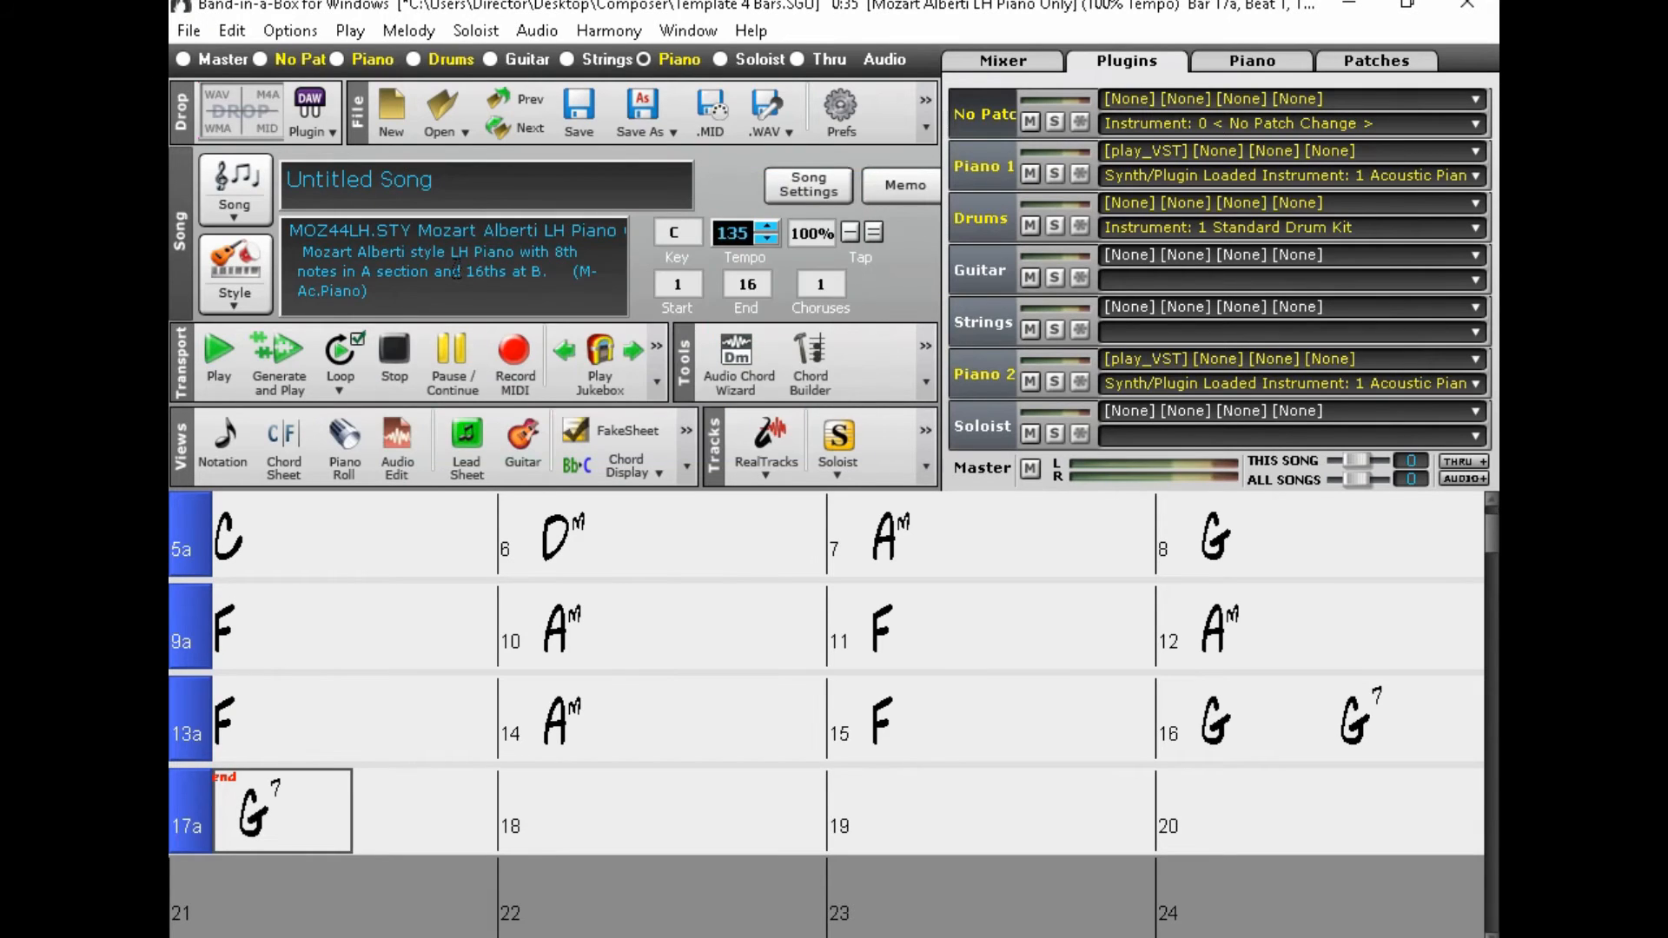
Step: Set the last bar of the chorus to bar 24
{"action": "left_click", "coordinate": [749, 285]}
{"action": "type", "text": "24"}
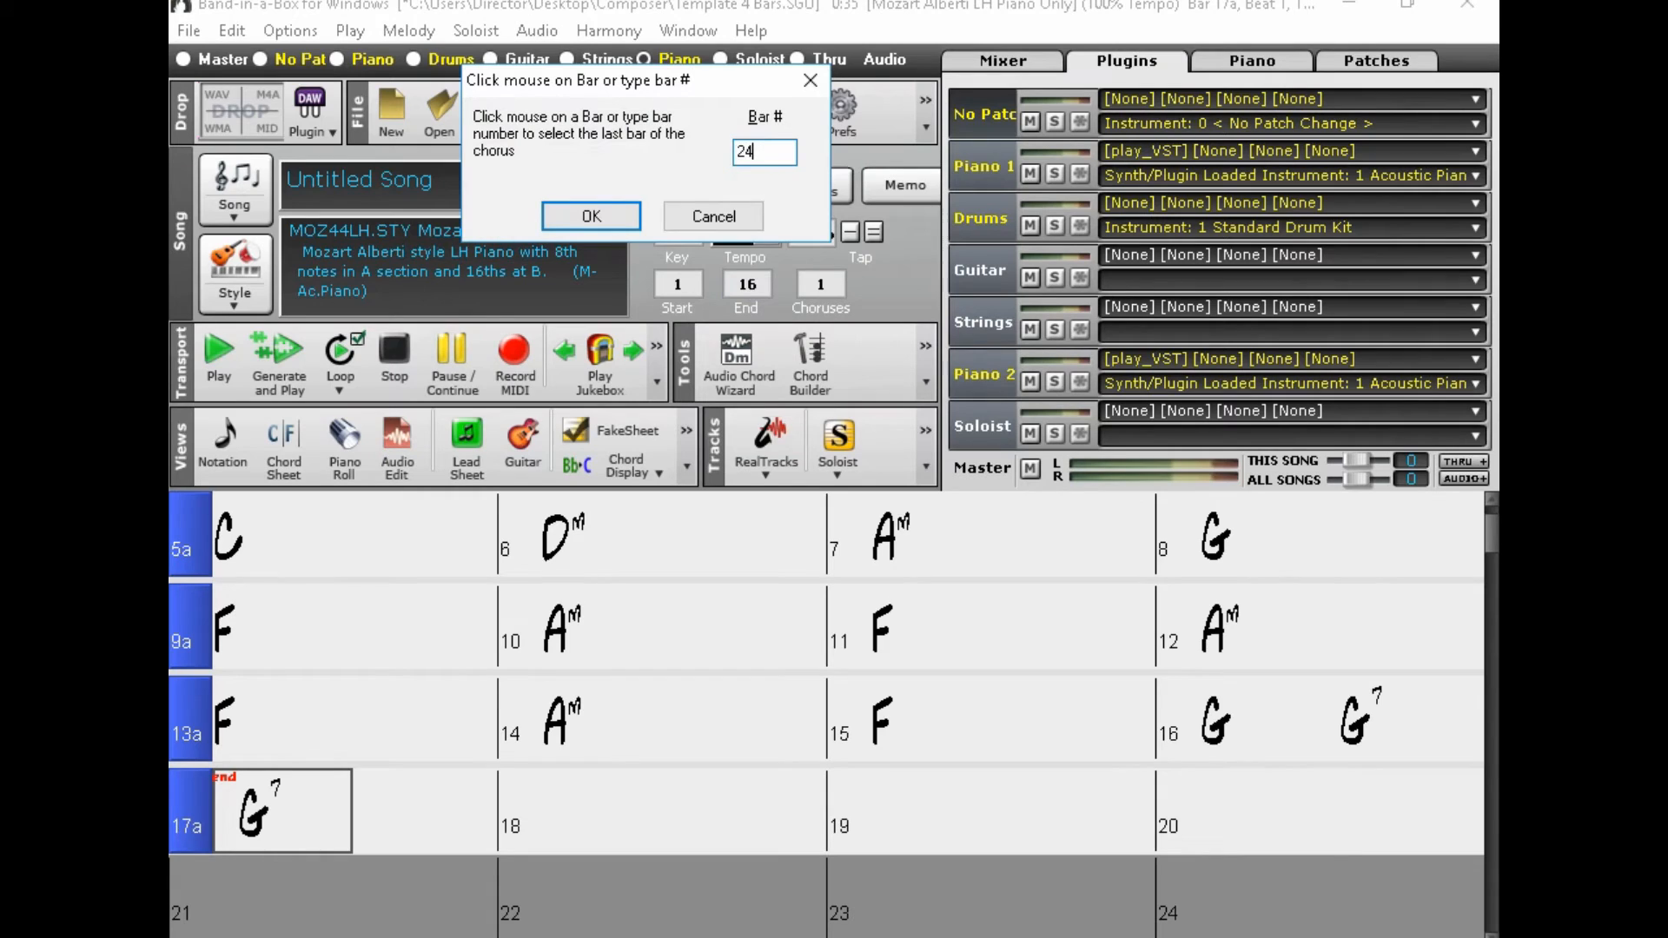
{"action": "left_click", "coordinate": [591, 217]}
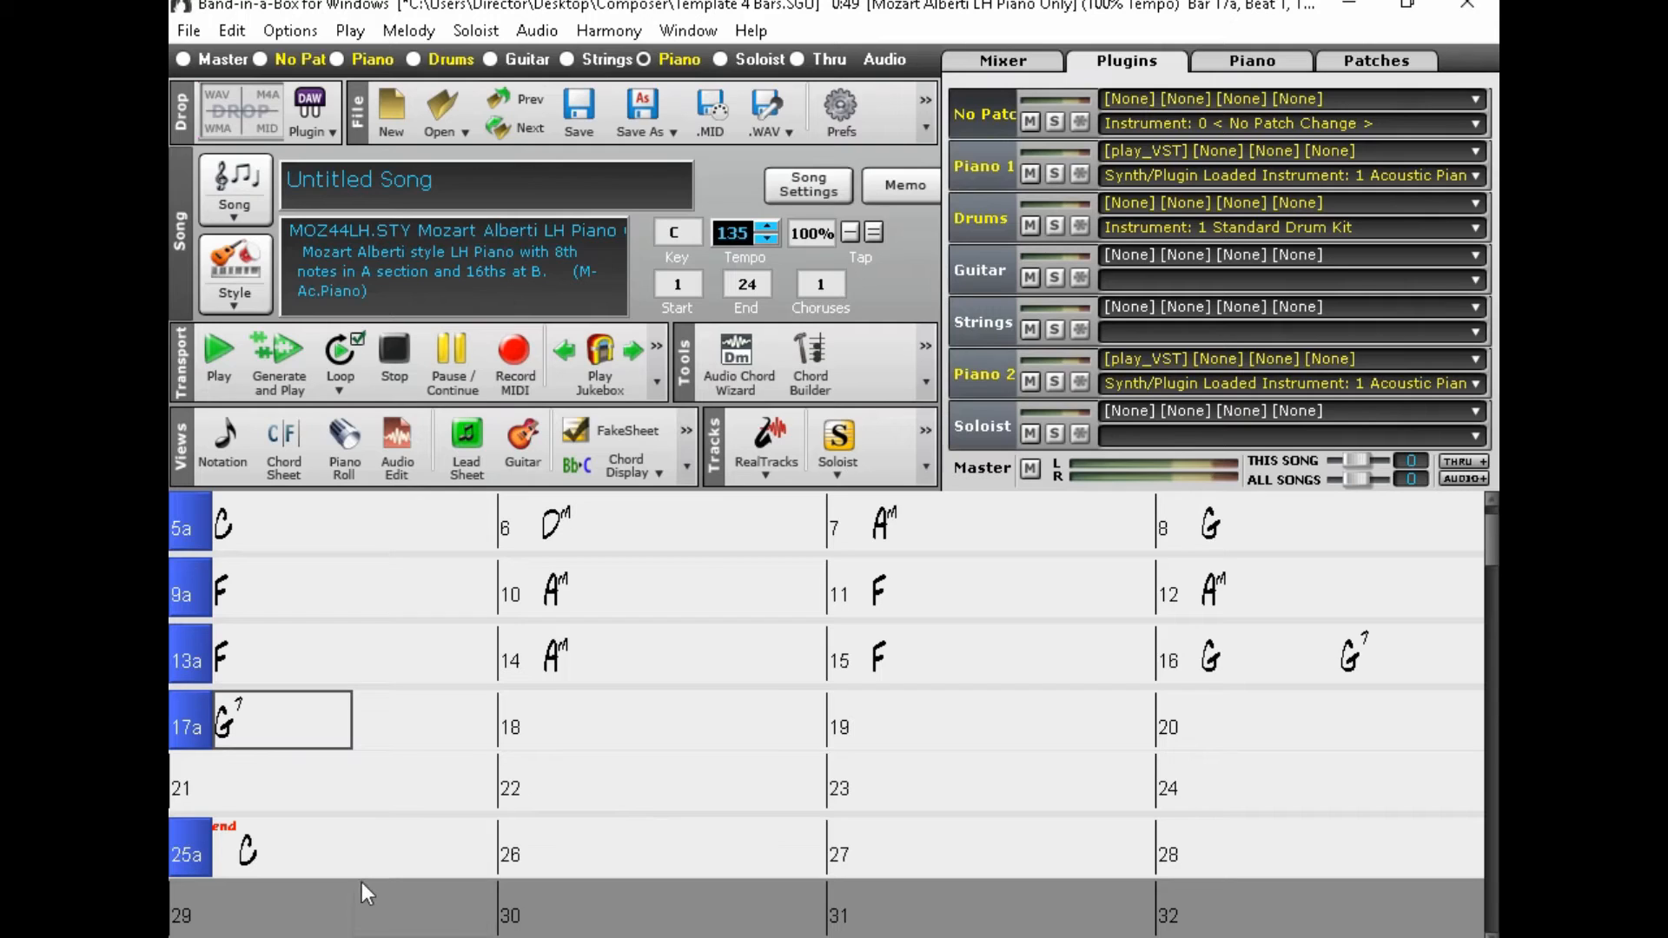
Step: Copy the opening eight bars into bars 17 to 24 with the command K,1, and play the song from bar 15
{"action": "type", "text": "K,1"}
{"action": "key", "text": "Return"}
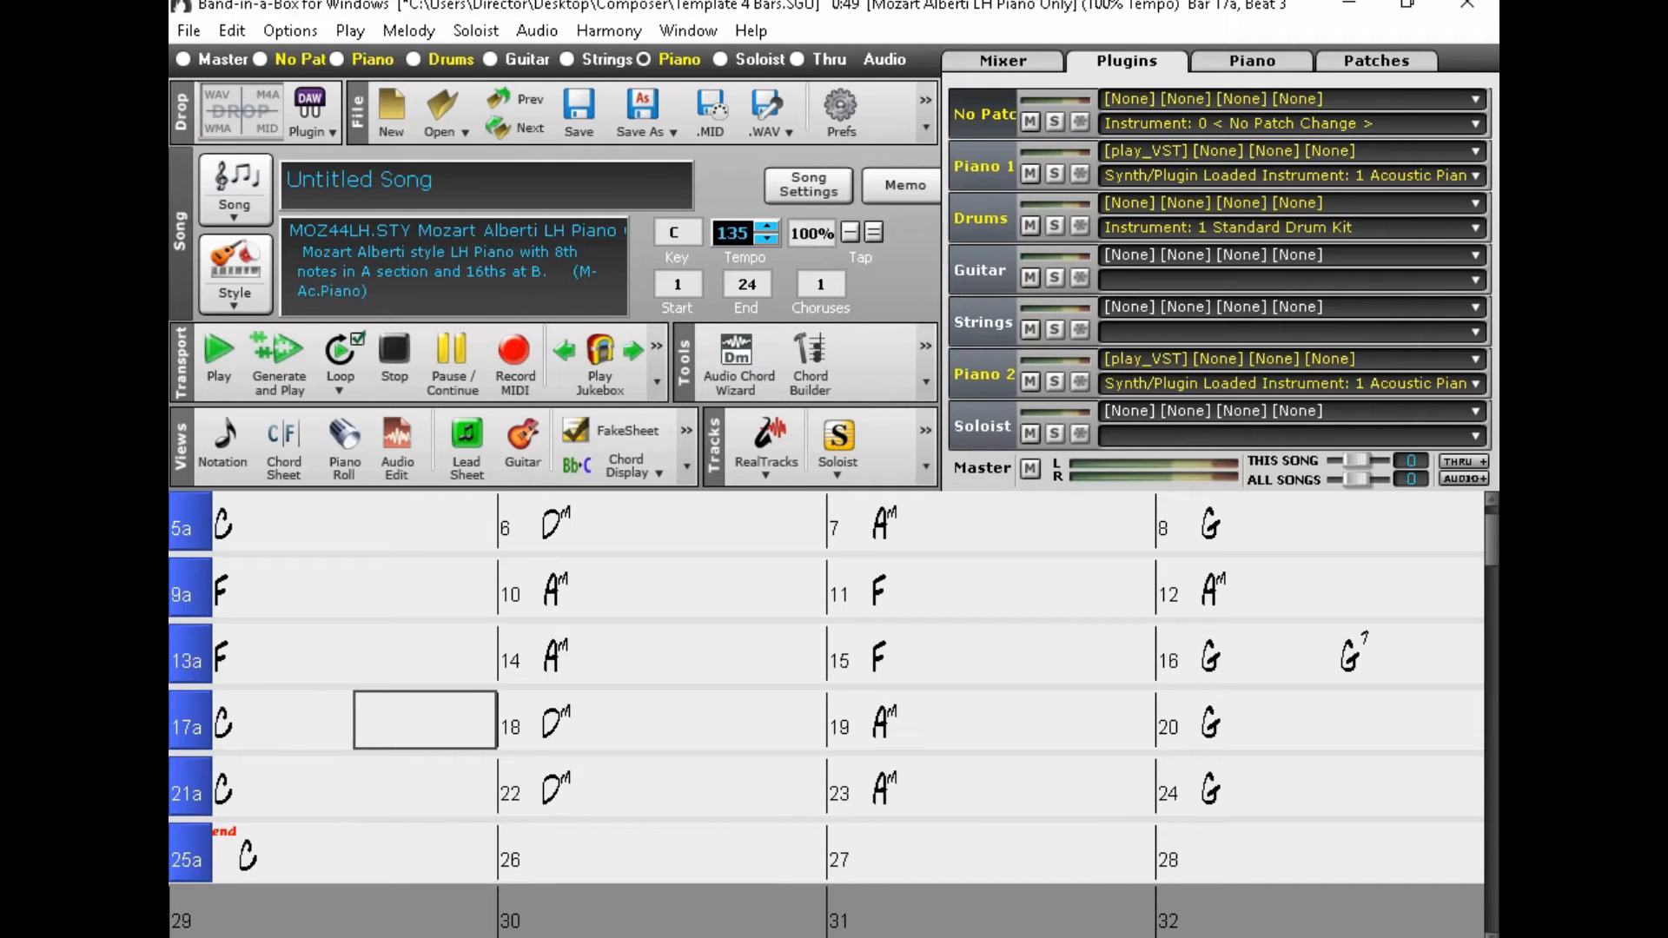
{"action": "left_click", "coordinate": [1000, 667]}
{"action": "double_click", "coordinate": [1001, 667]}
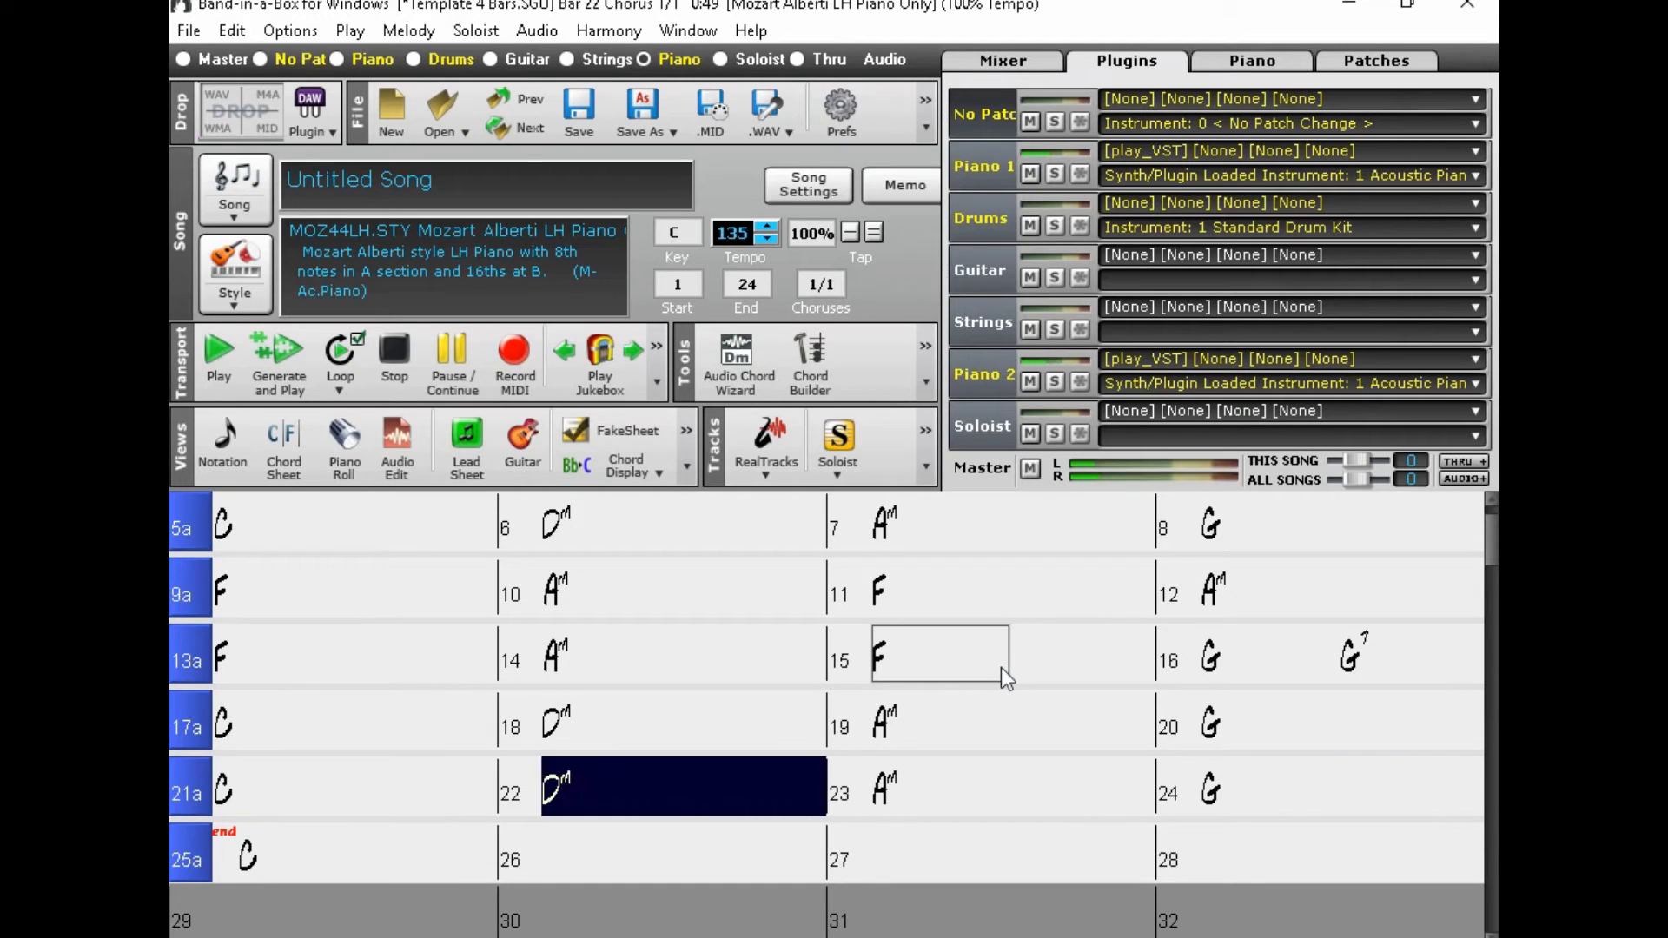
Step: Stop playback and change the chord in bar 24 to C
{"action": "left_click", "coordinate": [400, 353]}
{"action": "left_click", "coordinate": [1228, 800]}
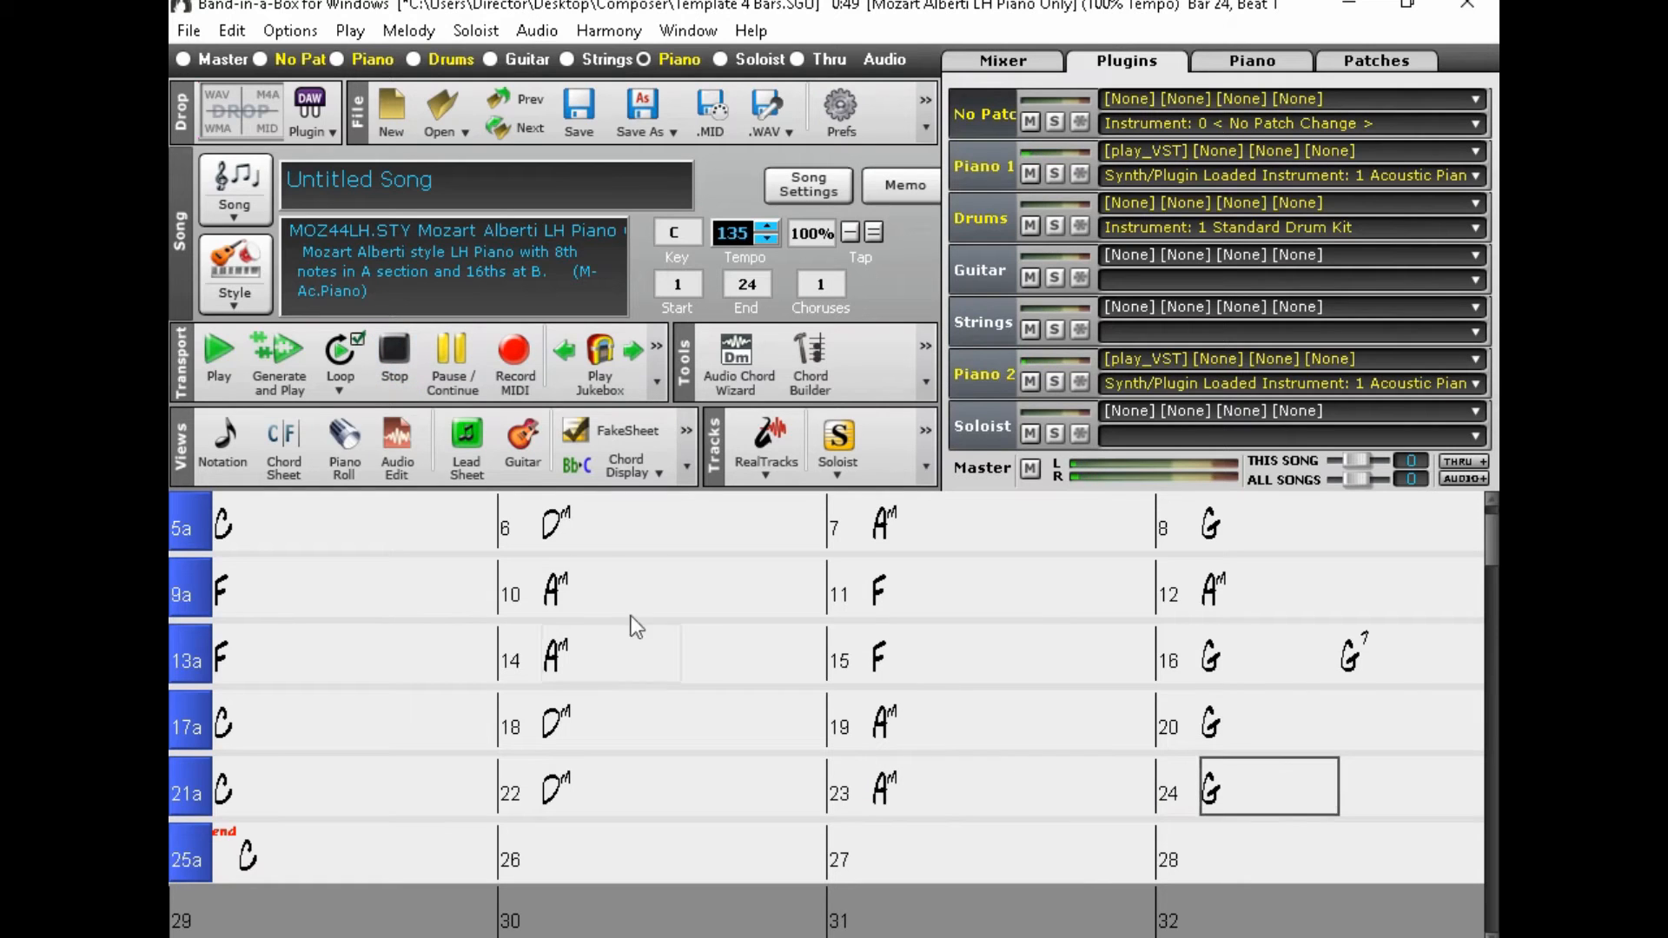
{"action": "type", "text": "C"}
{"action": "key", "text": "Return"}
Step: Lower the bar 24 melody note to C6 in the Piano Roll, and play the result from bar 21 of the chord sheet
{"action": "left_click", "coordinate": [1238, 790]}
{"action": "left_click", "coordinate": [343, 456]}
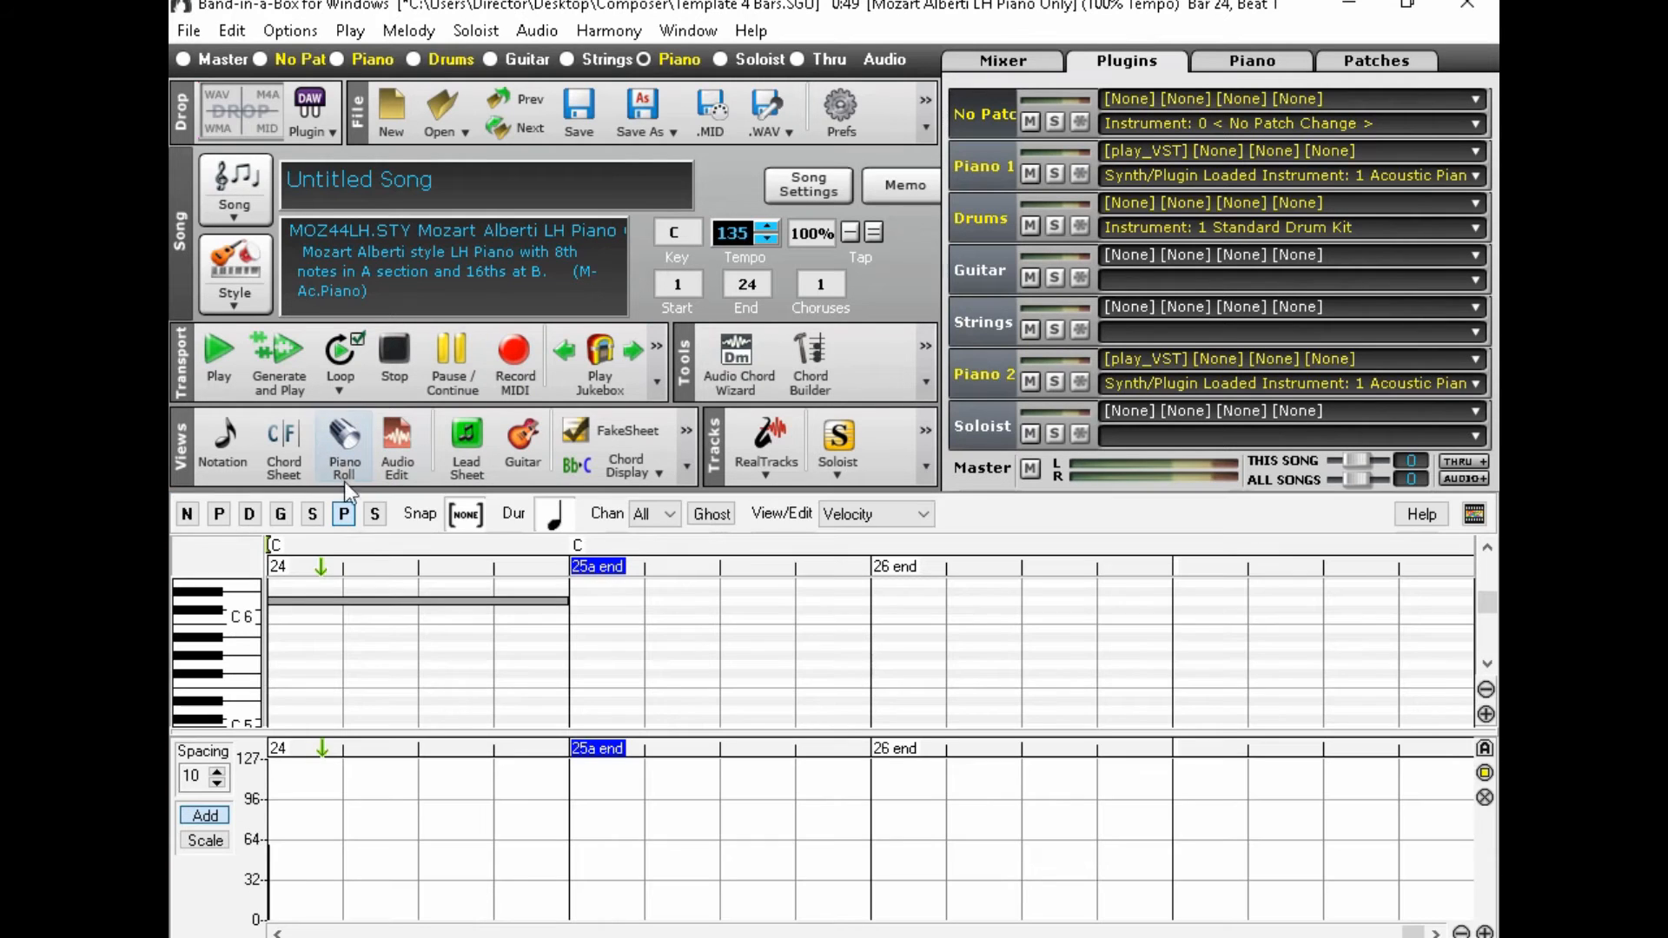
{"action": "left_click", "coordinate": [383, 599]}
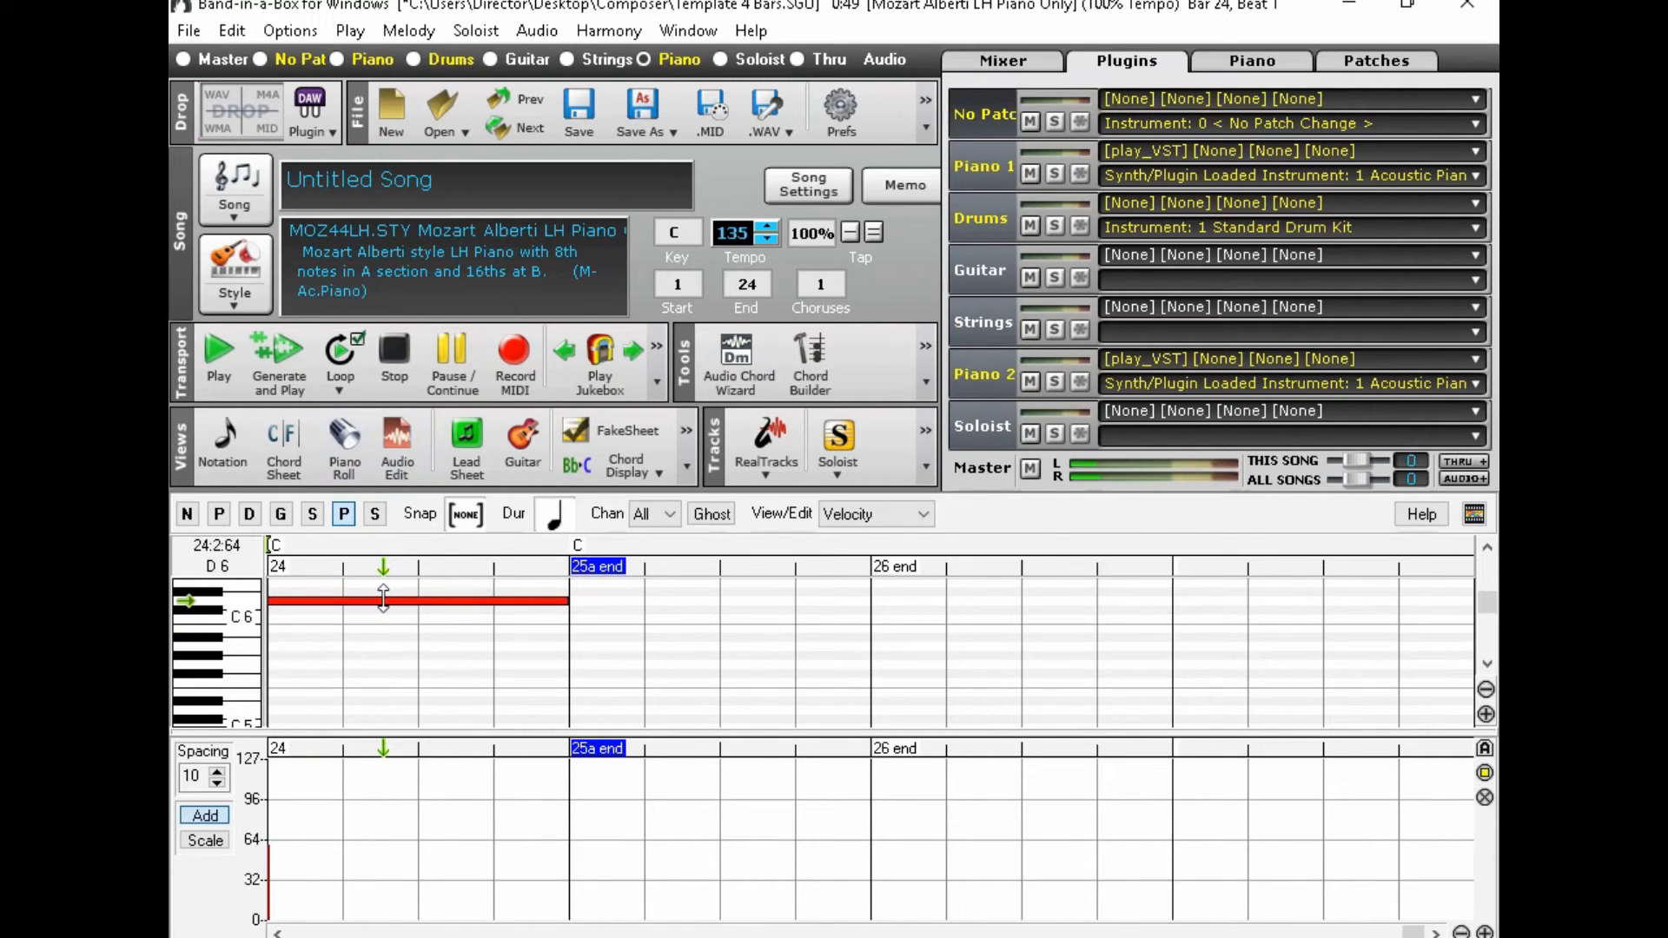
{"action": "left_click_drag", "start_coordinate": [380, 602], "coordinate": [380, 617]}
{"action": "left_click", "coordinate": [335, 444]}
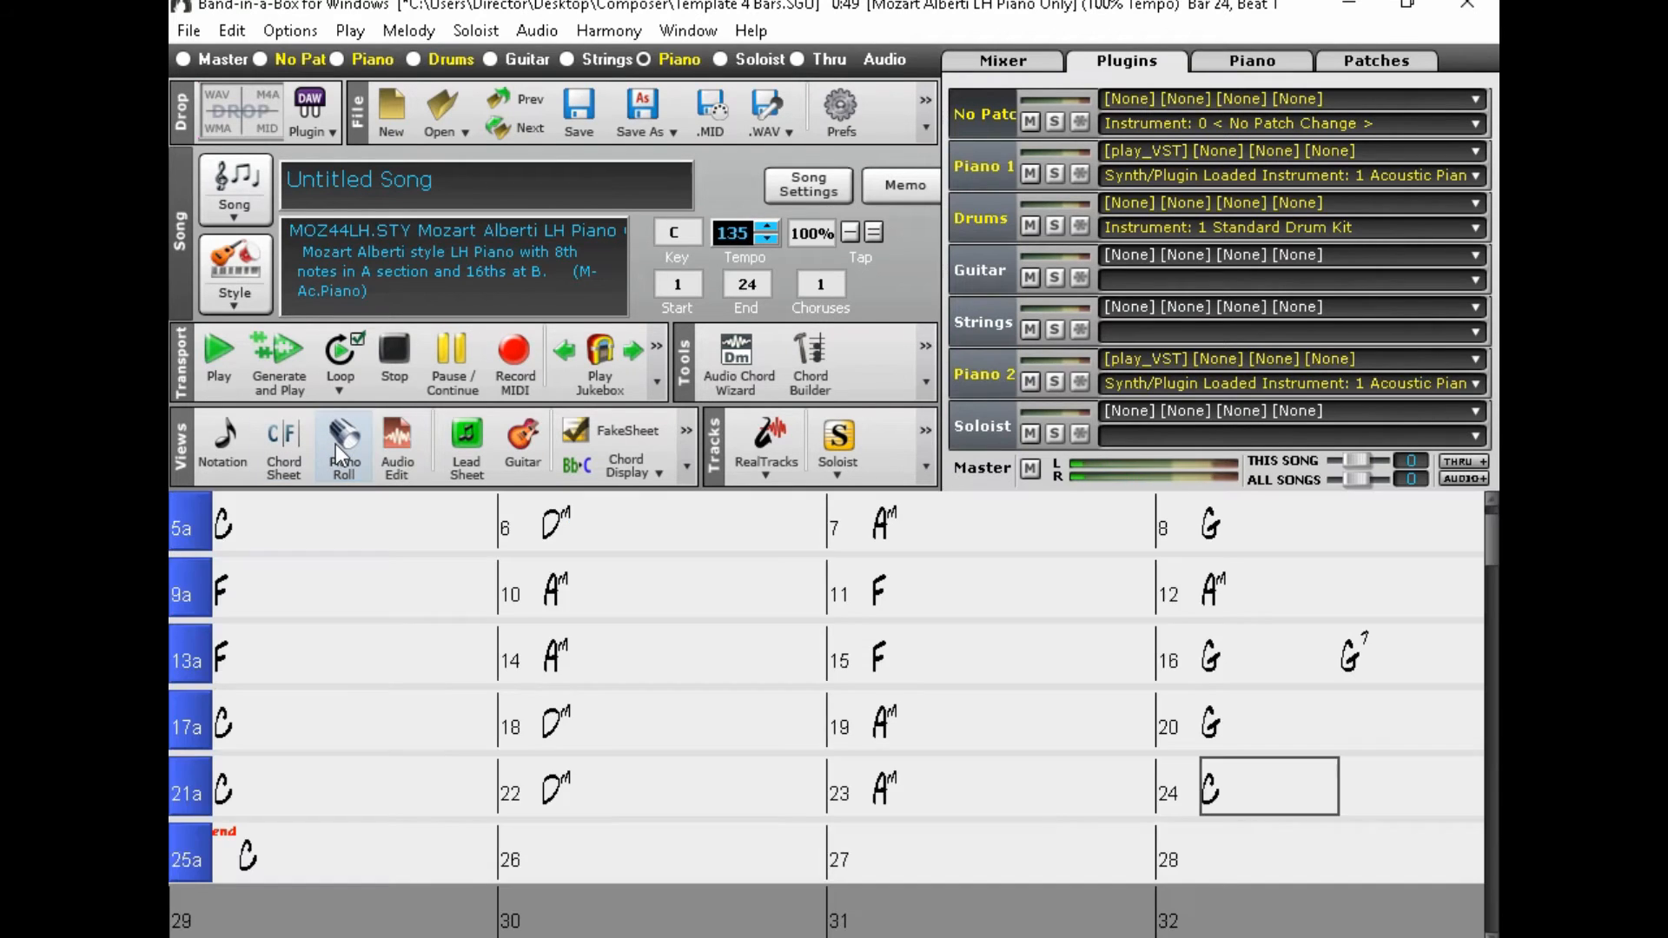
{"action": "left_click", "coordinate": [275, 786]}
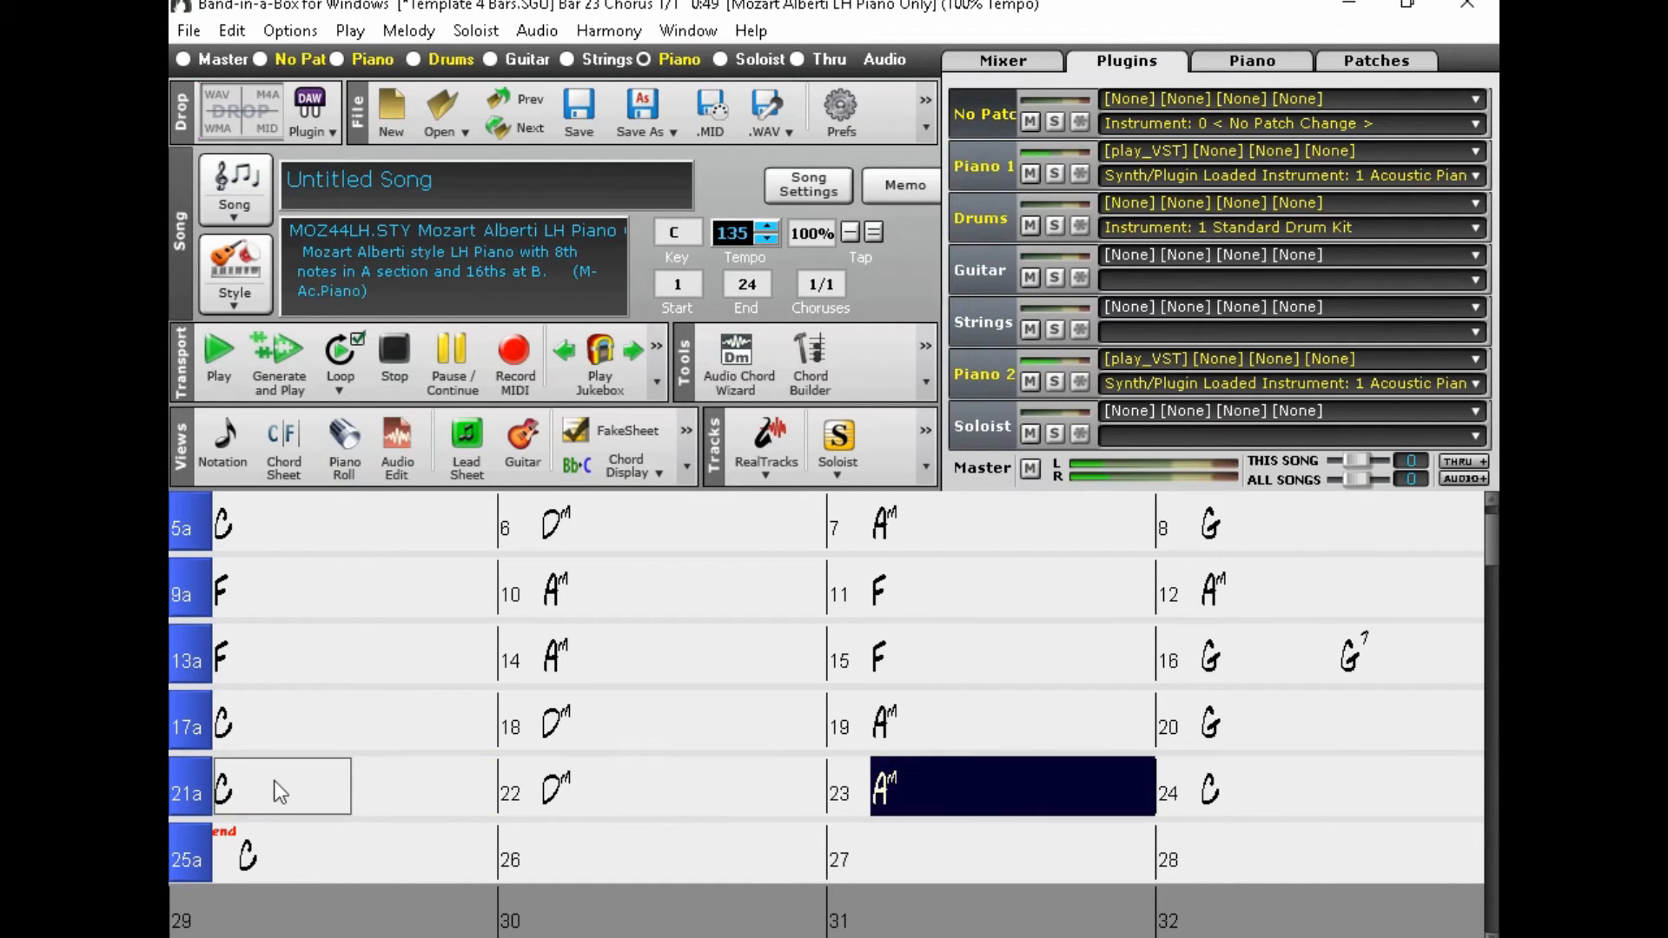
{"action": "left_click", "coordinate": [393, 351]}
Step: Insert 4 bars at bar 25
{"action": "left_click", "coordinate": [285, 851]}
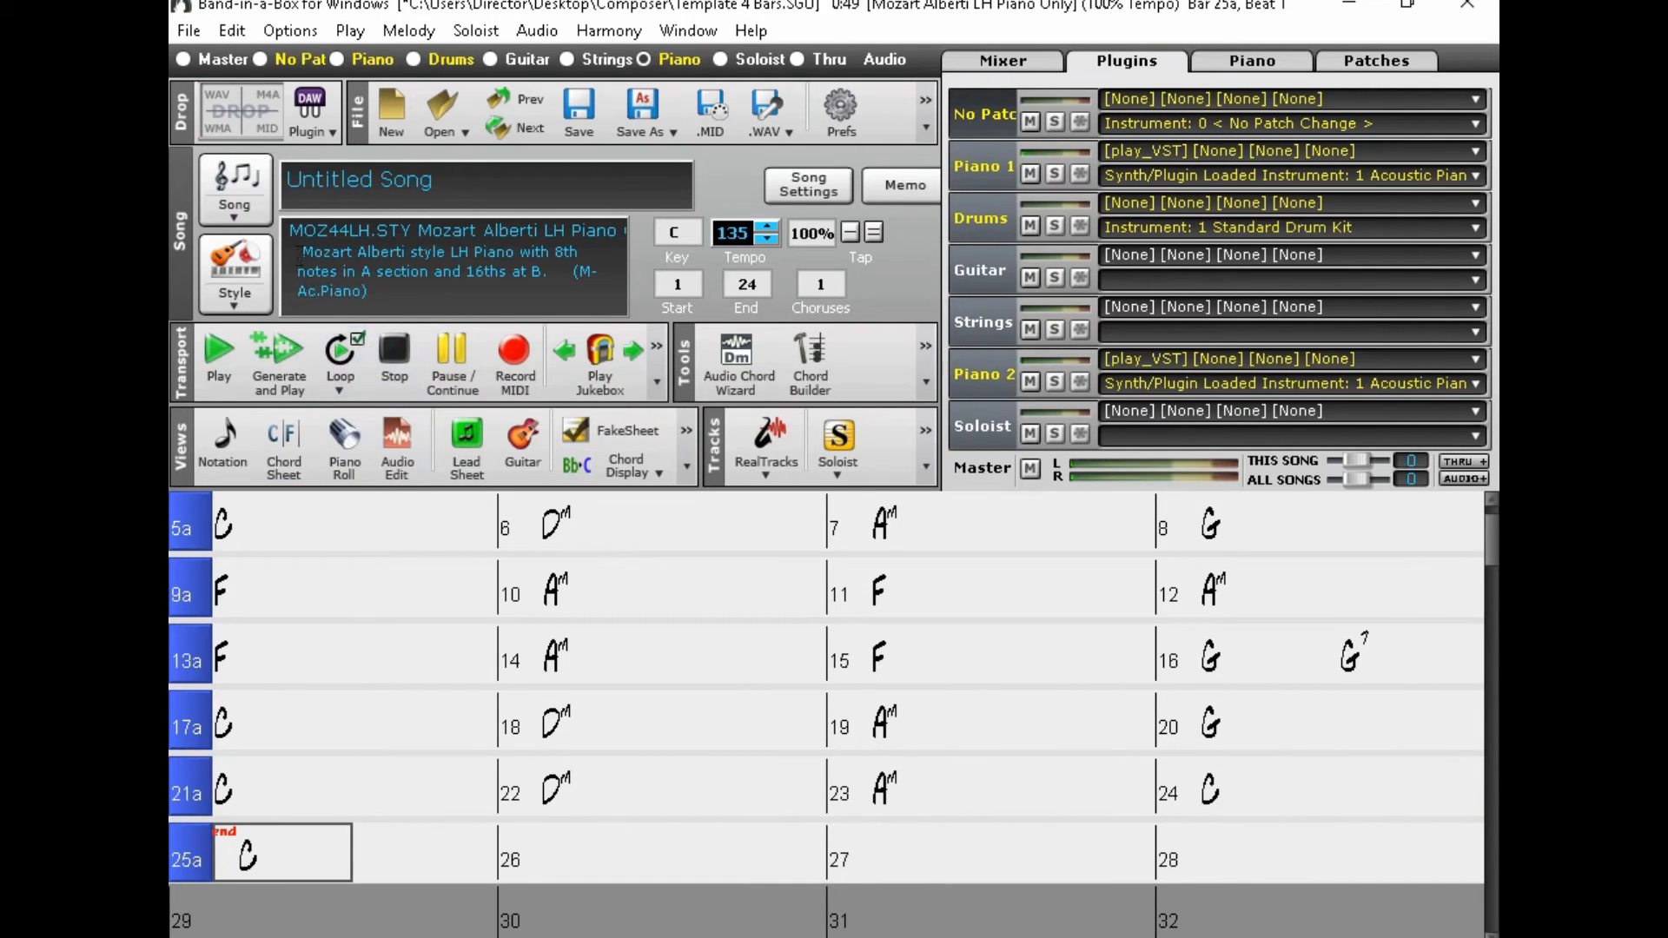
{"action": "left_click", "coordinate": [232, 30]}
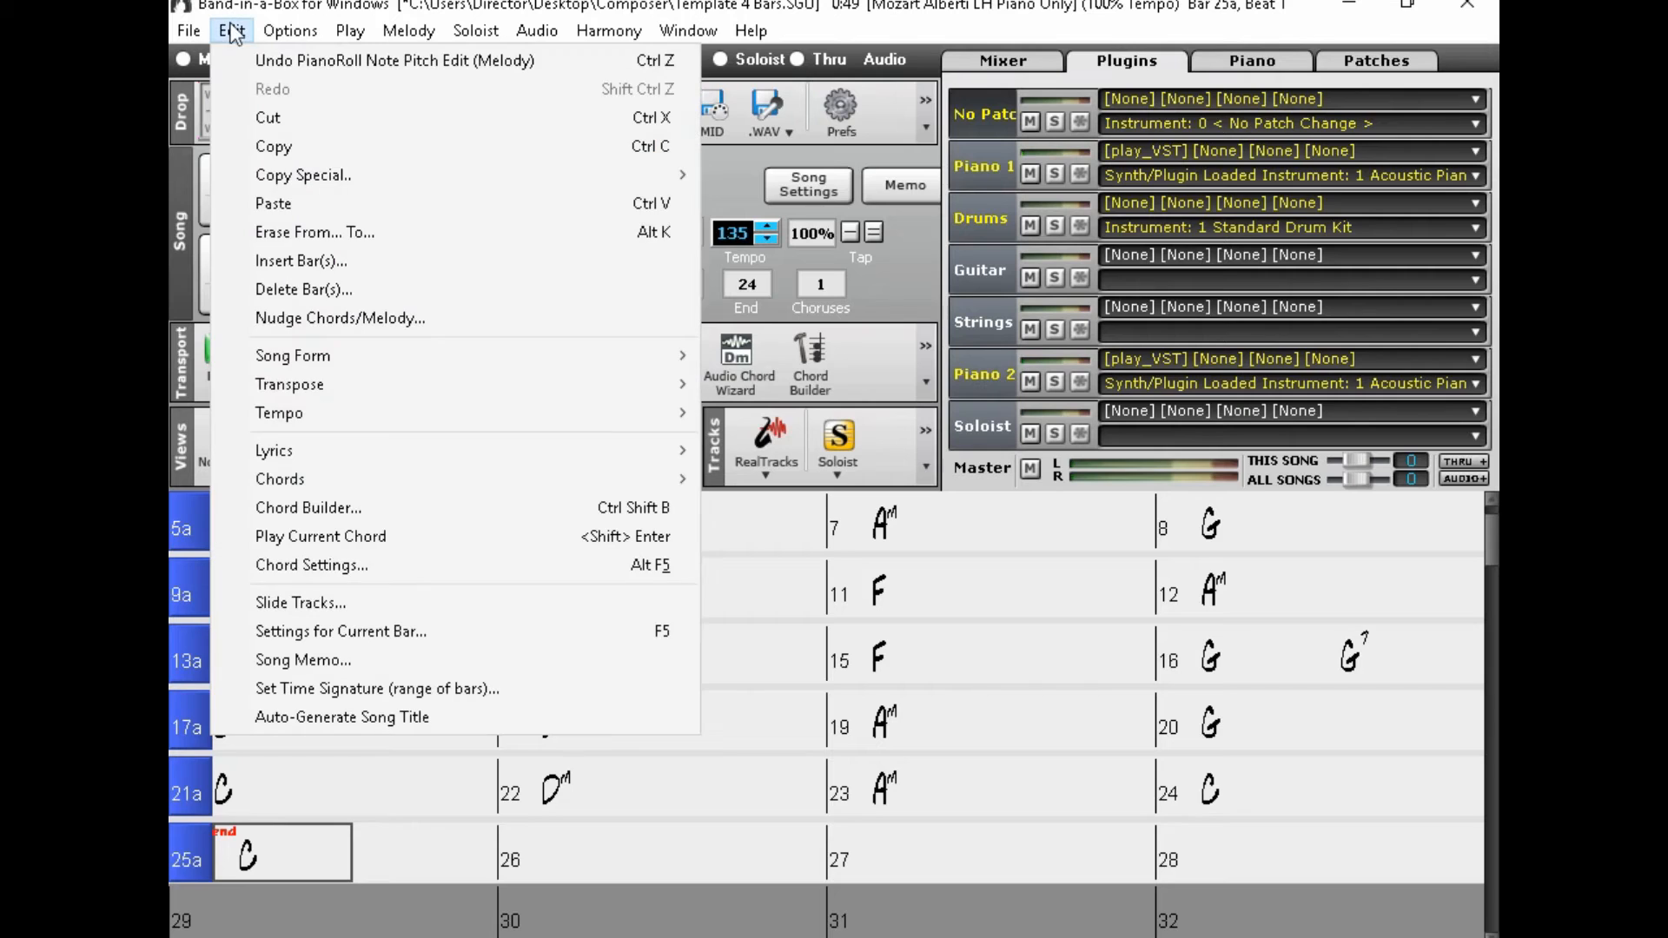
{"action": "left_click", "coordinate": [386, 259]}
{"action": "type", "text": "4"}
{"action": "left_click", "coordinate": [551, 432]}
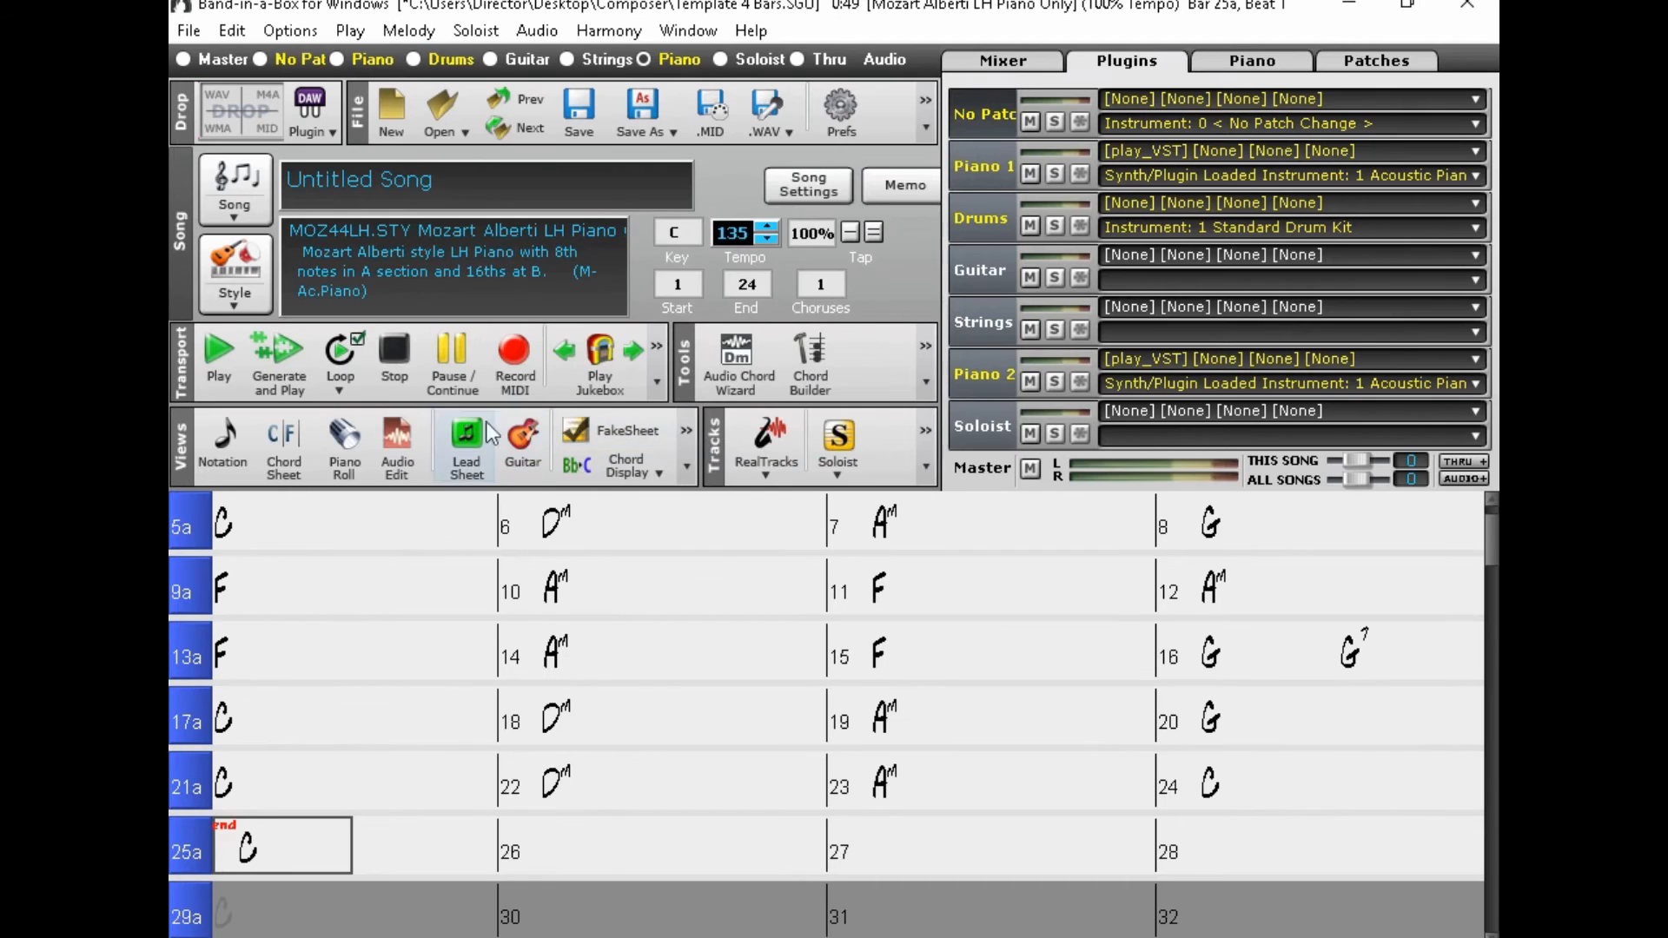
Step: Set the last bar of the chorus to bar 28
{"action": "left_click", "coordinate": [745, 284]}
{"action": "type", "text": "28"}
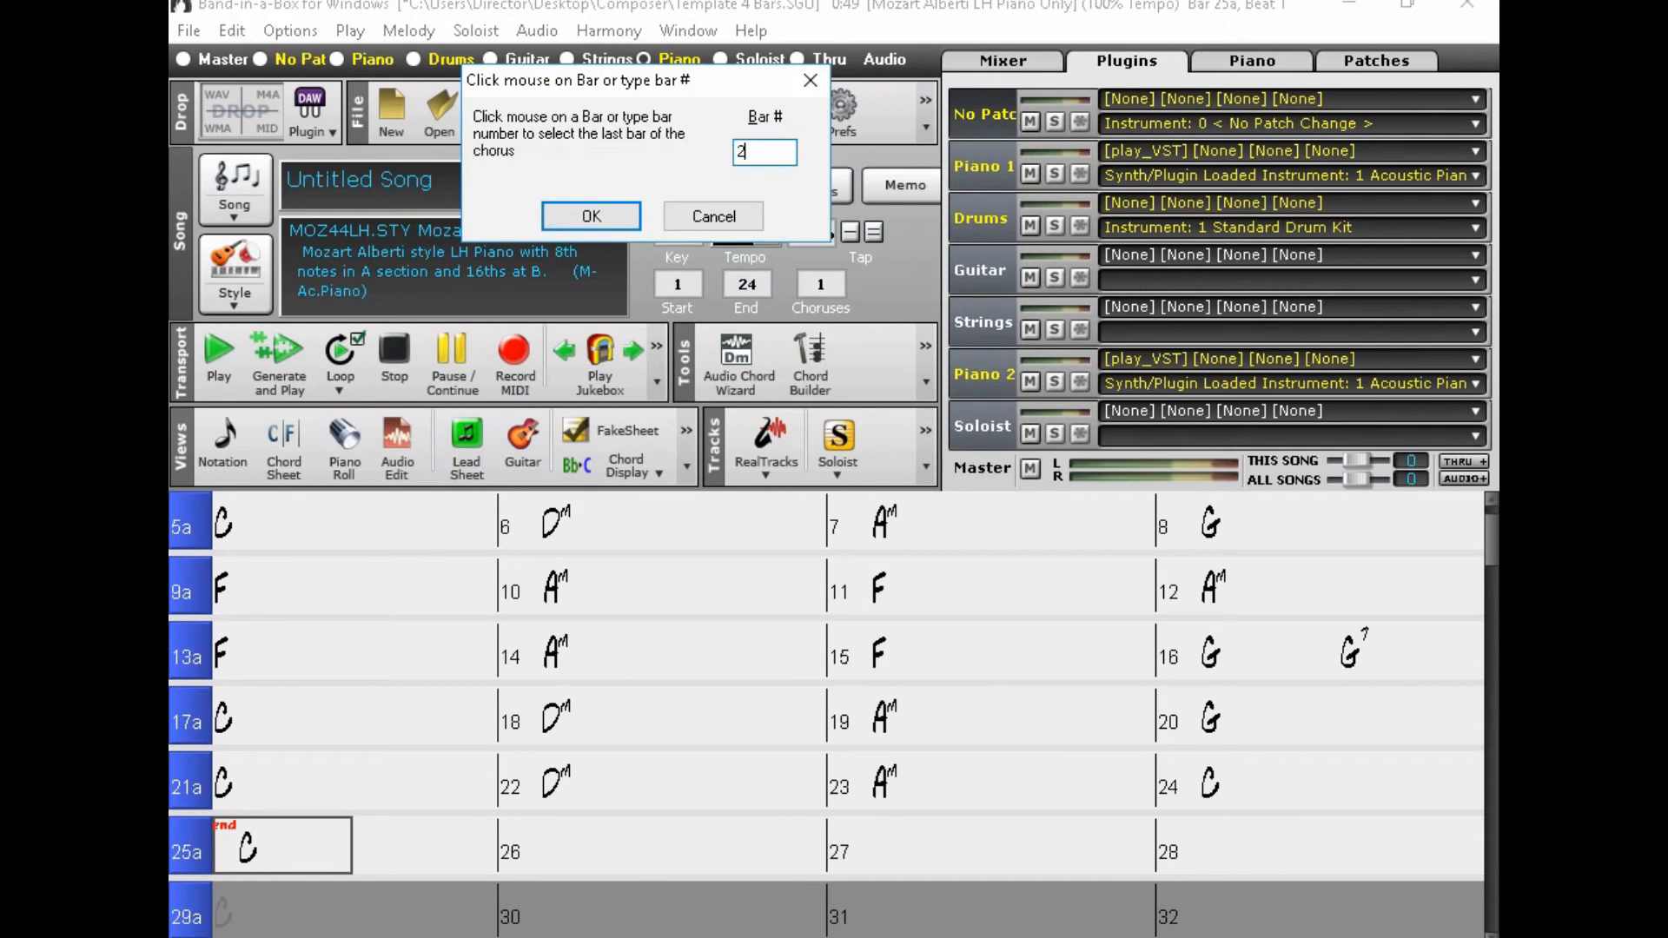
{"action": "left_click", "coordinate": [598, 224]}
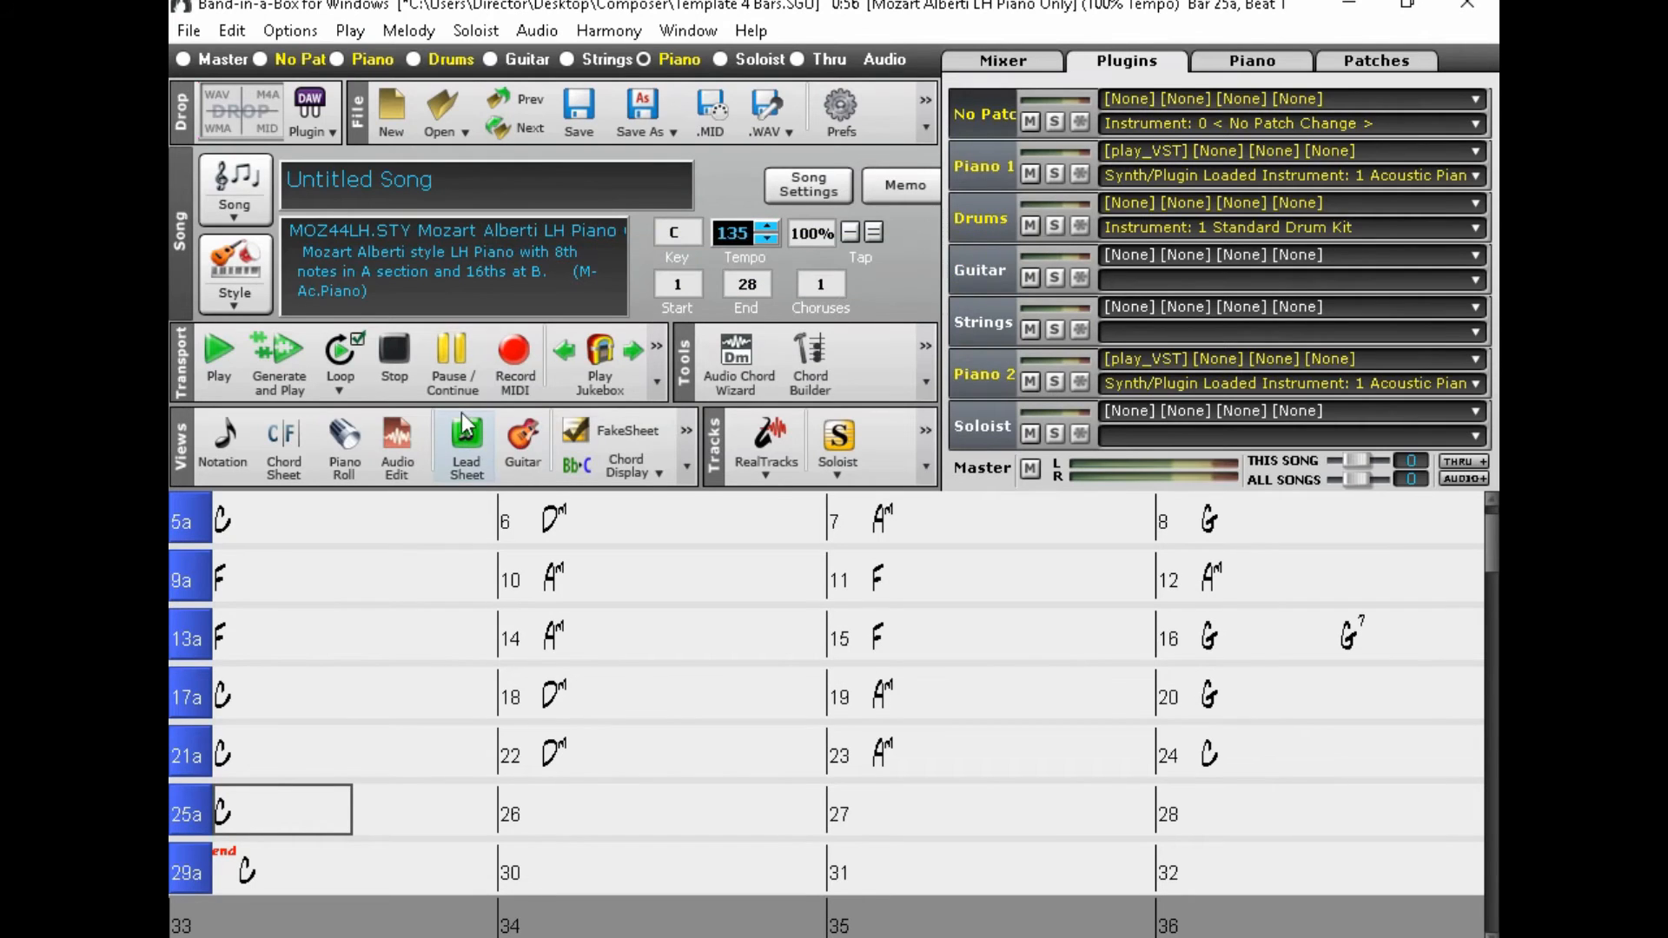
Step: Copy bars 23 and 24 into bars 25 to 26 and again into bars 27 to 28 with the K command
{"action": "type", "text": "K"}
{"action": "key", "text": "Return"}
{"action": "key", "text": "Right"}
{"action": "key", "text": "Right"}
{"action": "key", "text": "Right"}
{"action": "type", "text": "K"}
{"action": "key", "text": "Return"}
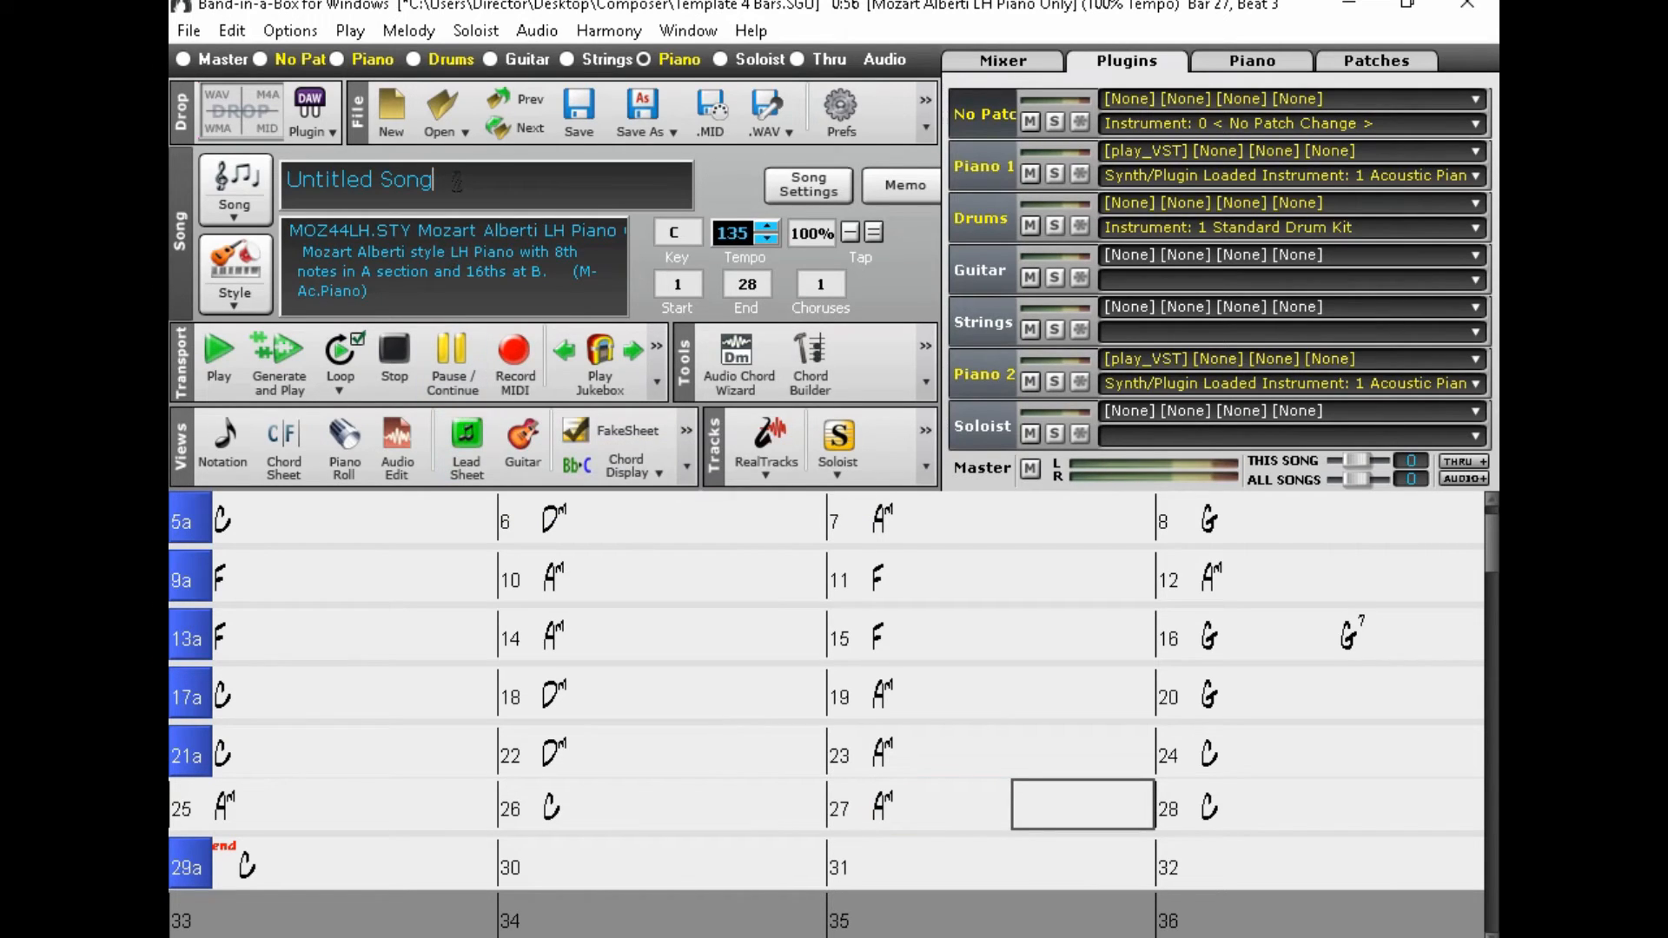
Step: Change the song title to Raindrops
{"action": "left_click_drag", "start_coordinate": [456, 181], "coordinate": [190, 181]}
{"action": "type", "text": "Raindrops"}
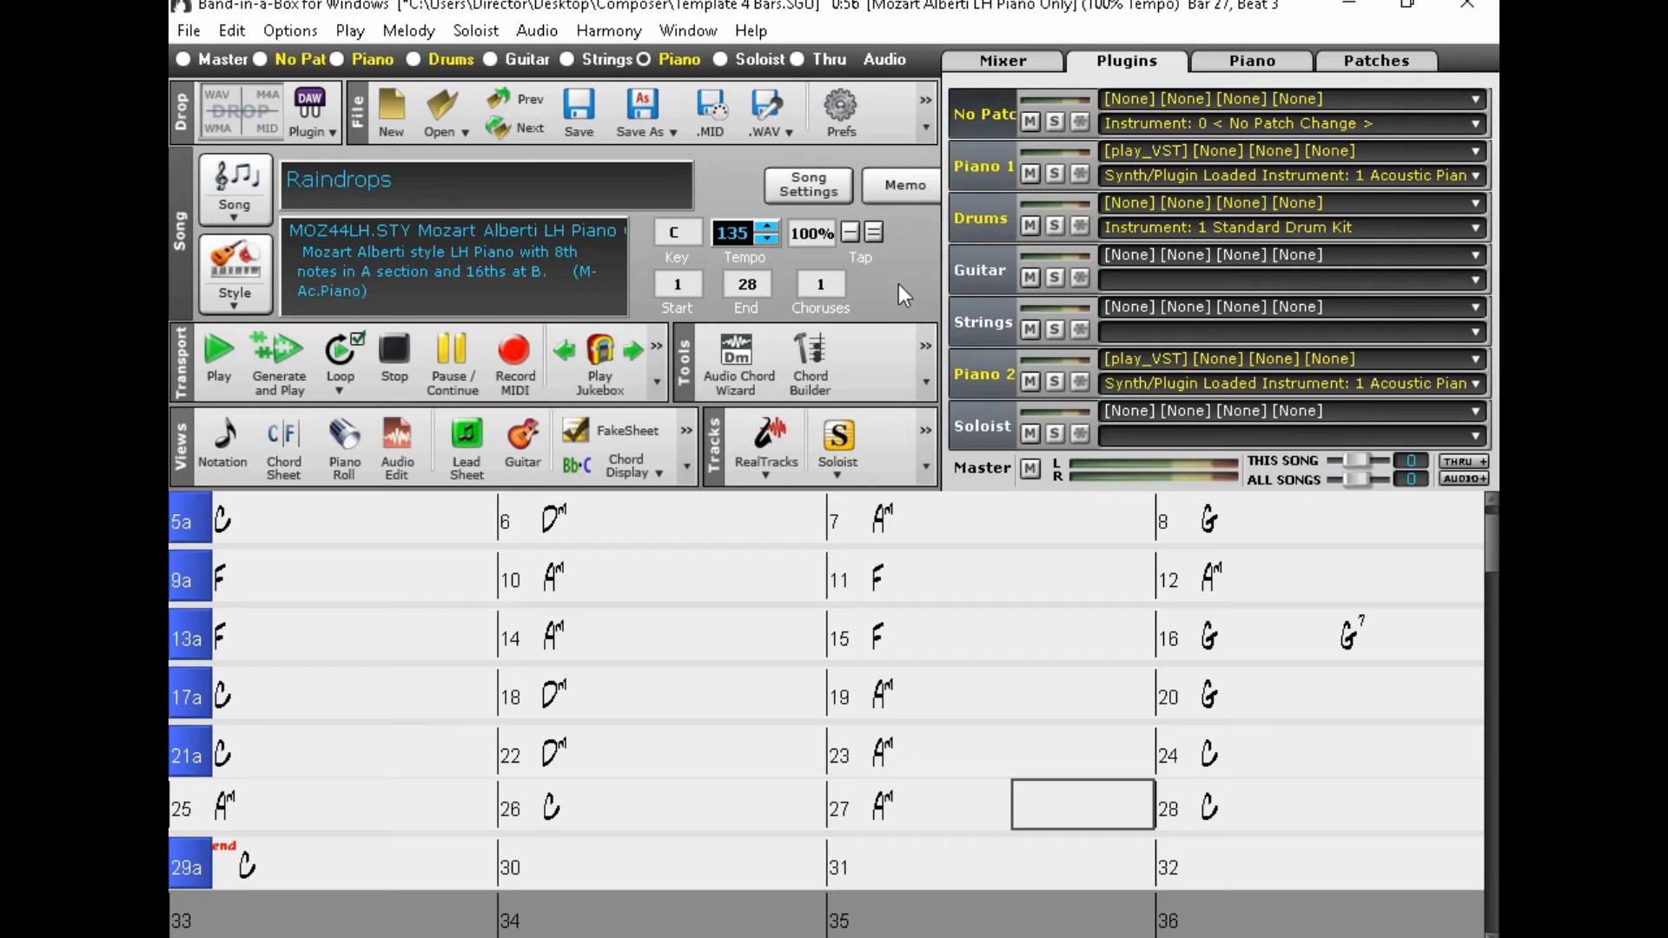
Step: Play the whole song from bar 1 while following it in the Lead Sheet window, and close that window
{"action": "left_click", "coordinate": [461, 455]}
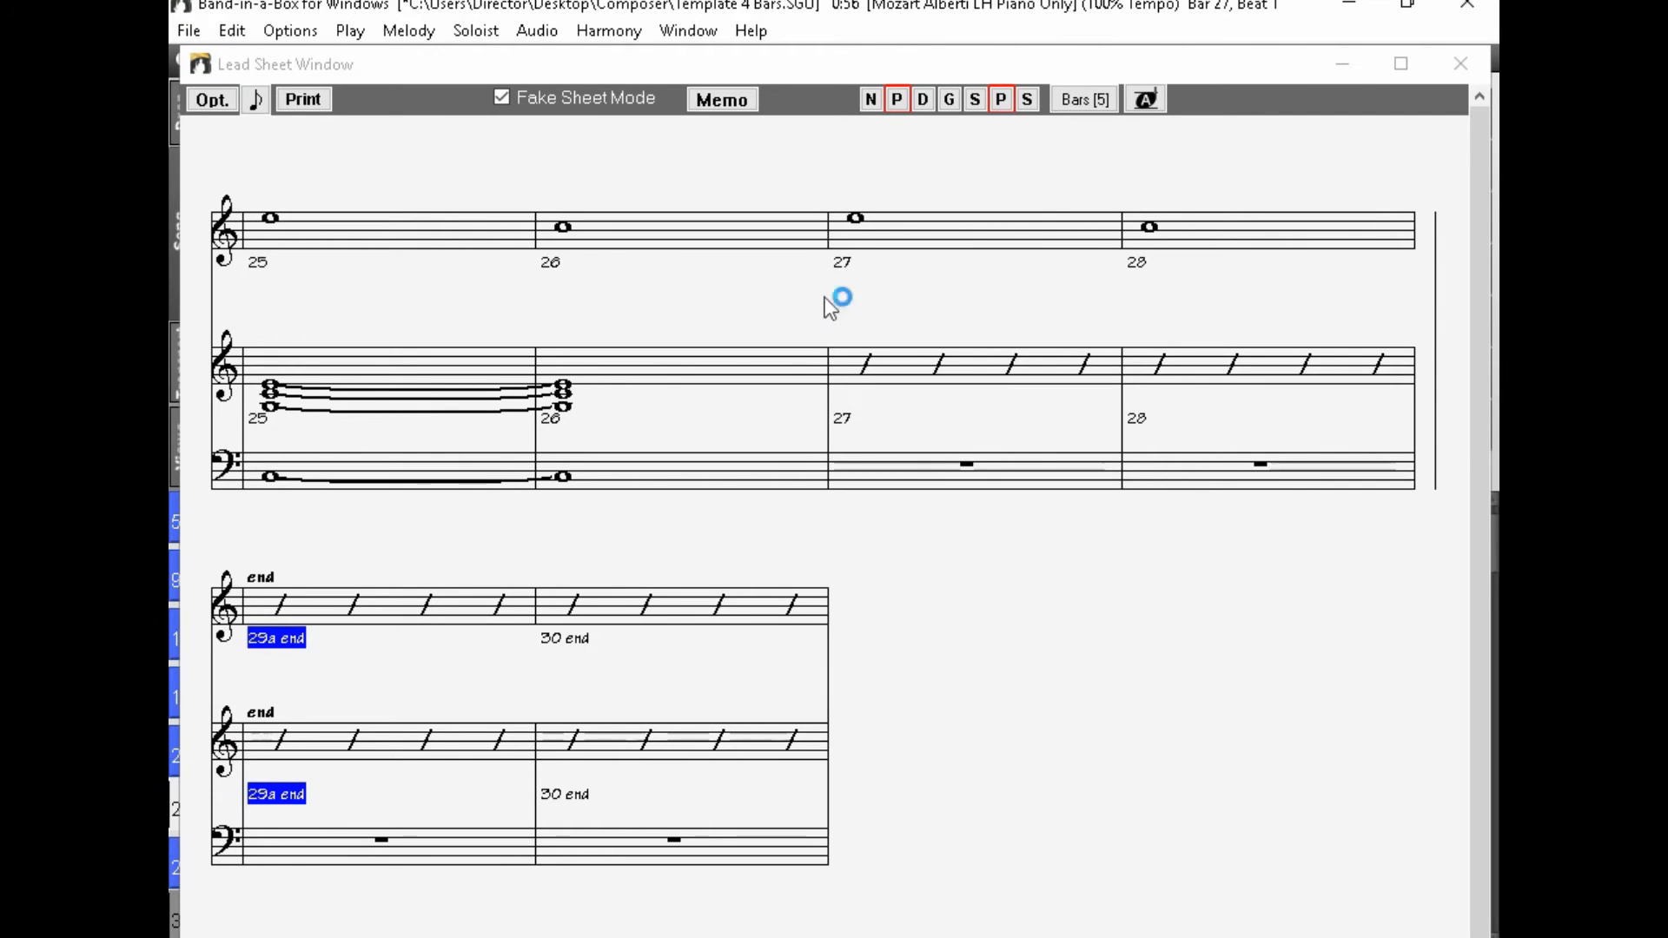
{"action": "left_click", "coordinate": [1461, 64]}
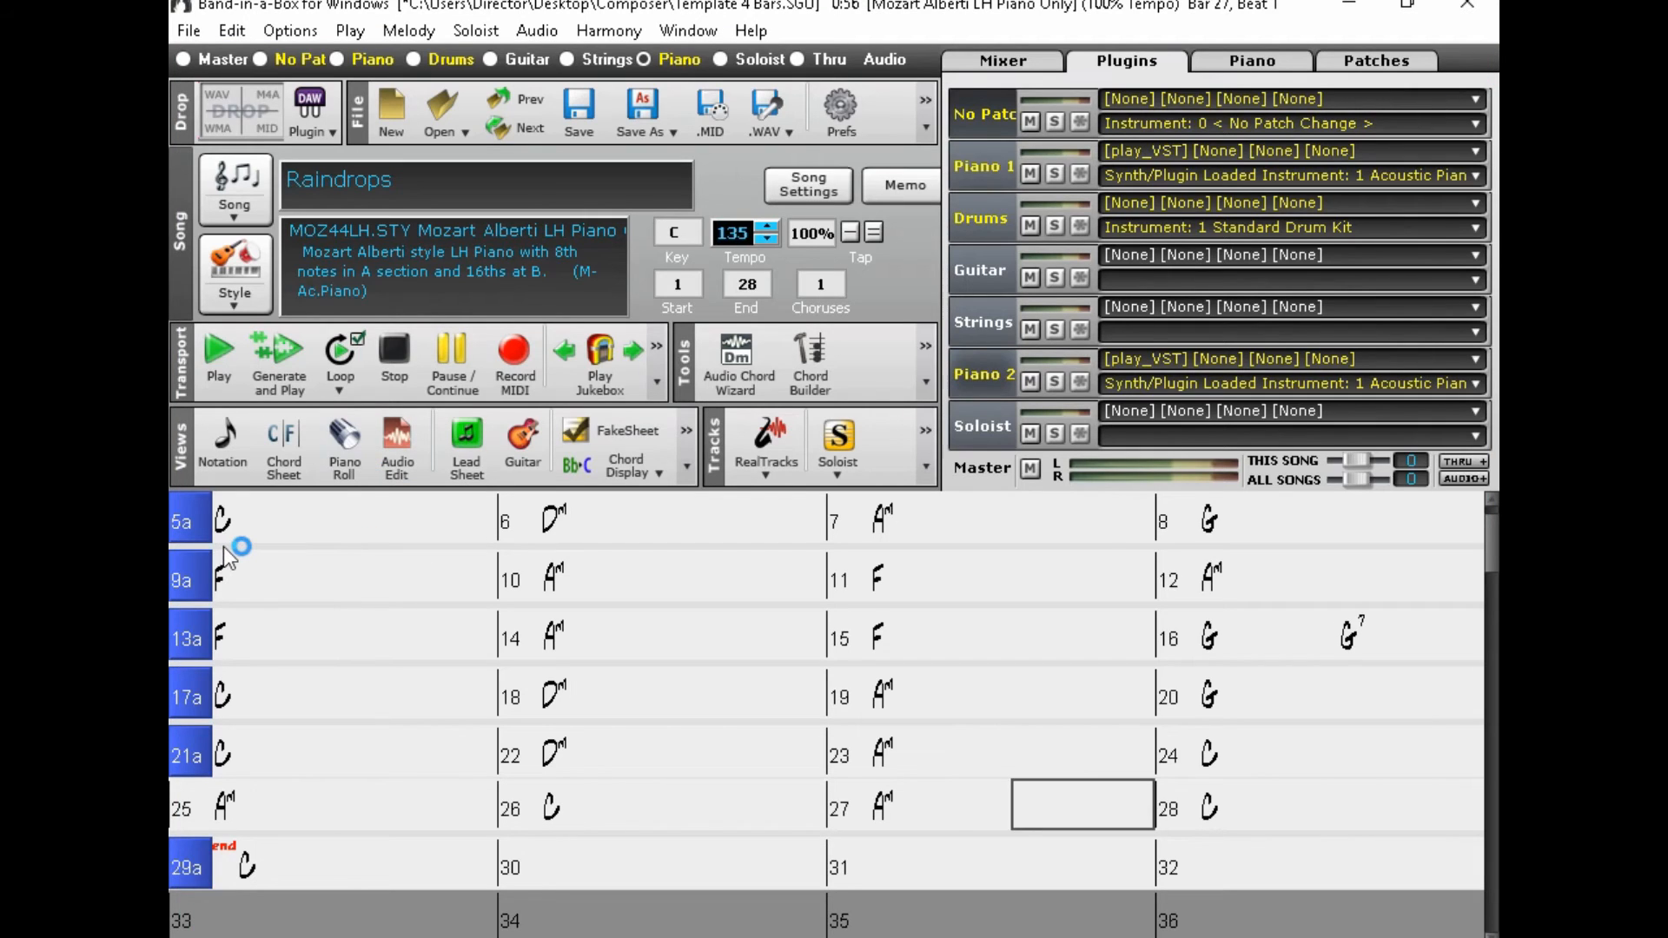
{"action": "key", "text": "ctrl+Home"}
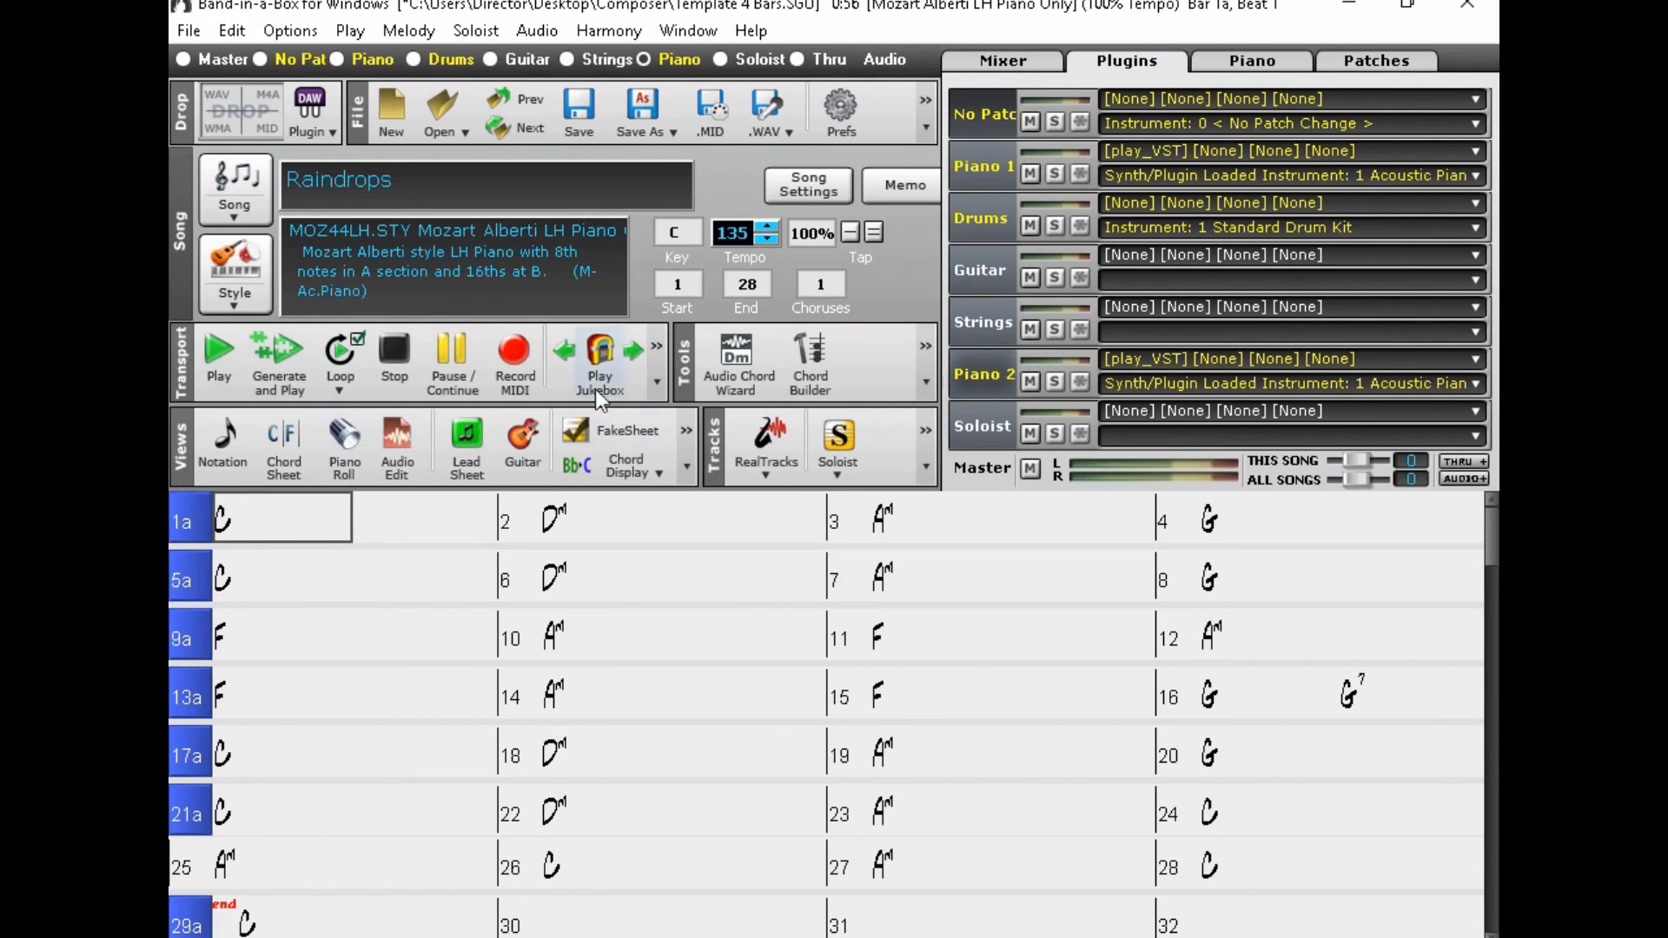
{"action": "left_click", "coordinate": [467, 443]}
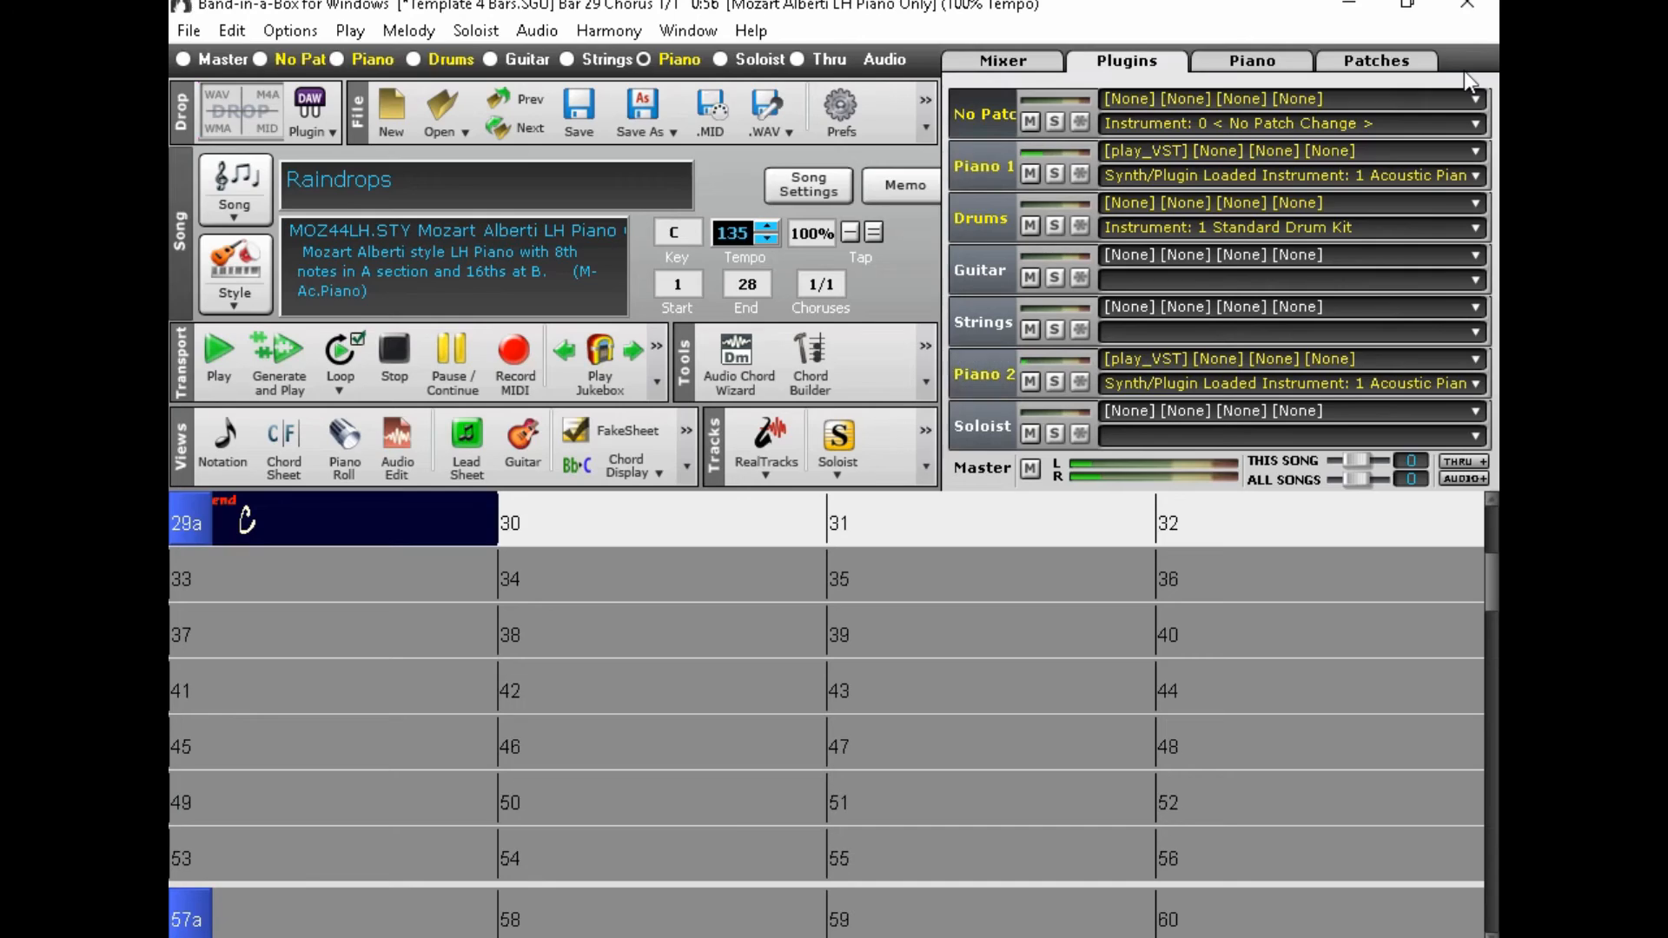
{"action": "left_click", "coordinate": [1463, 66]}
Step: Play the opening of the song from bar 1 in the chord sheet and stop at bar 2
{"action": "scroll", "coordinate": [408, 710], "scroll_direction": "up", "scroll_amount": 7}
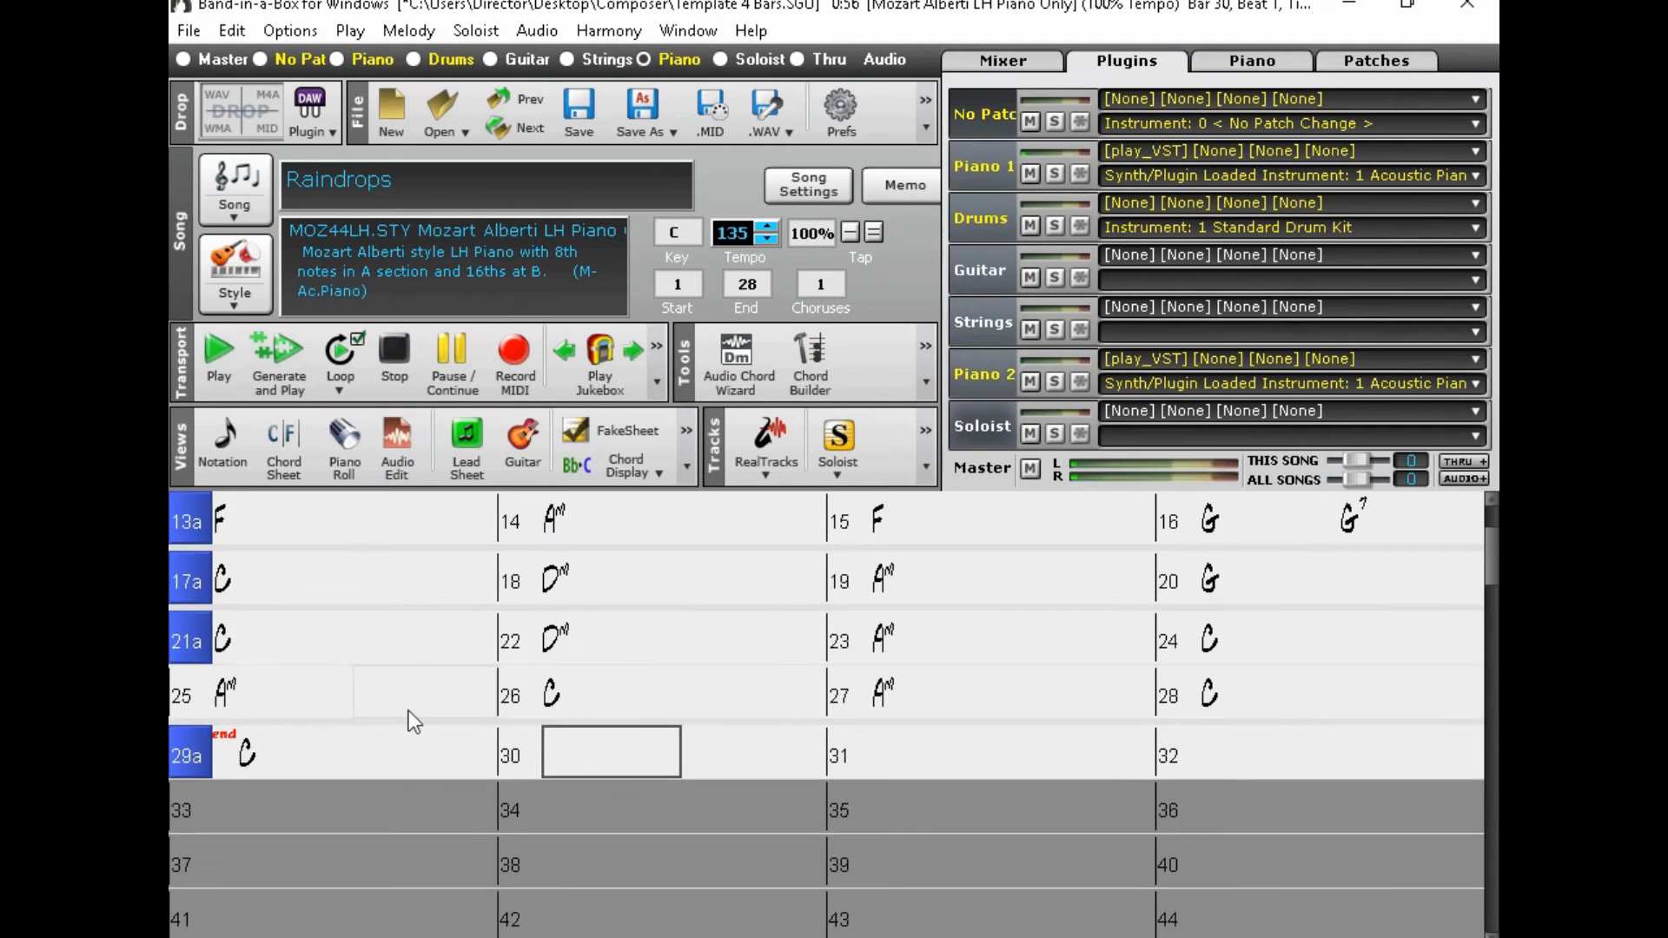
{"action": "left_click", "coordinate": [313, 534]}
{"action": "double_click", "coordinate": [311, 531]}
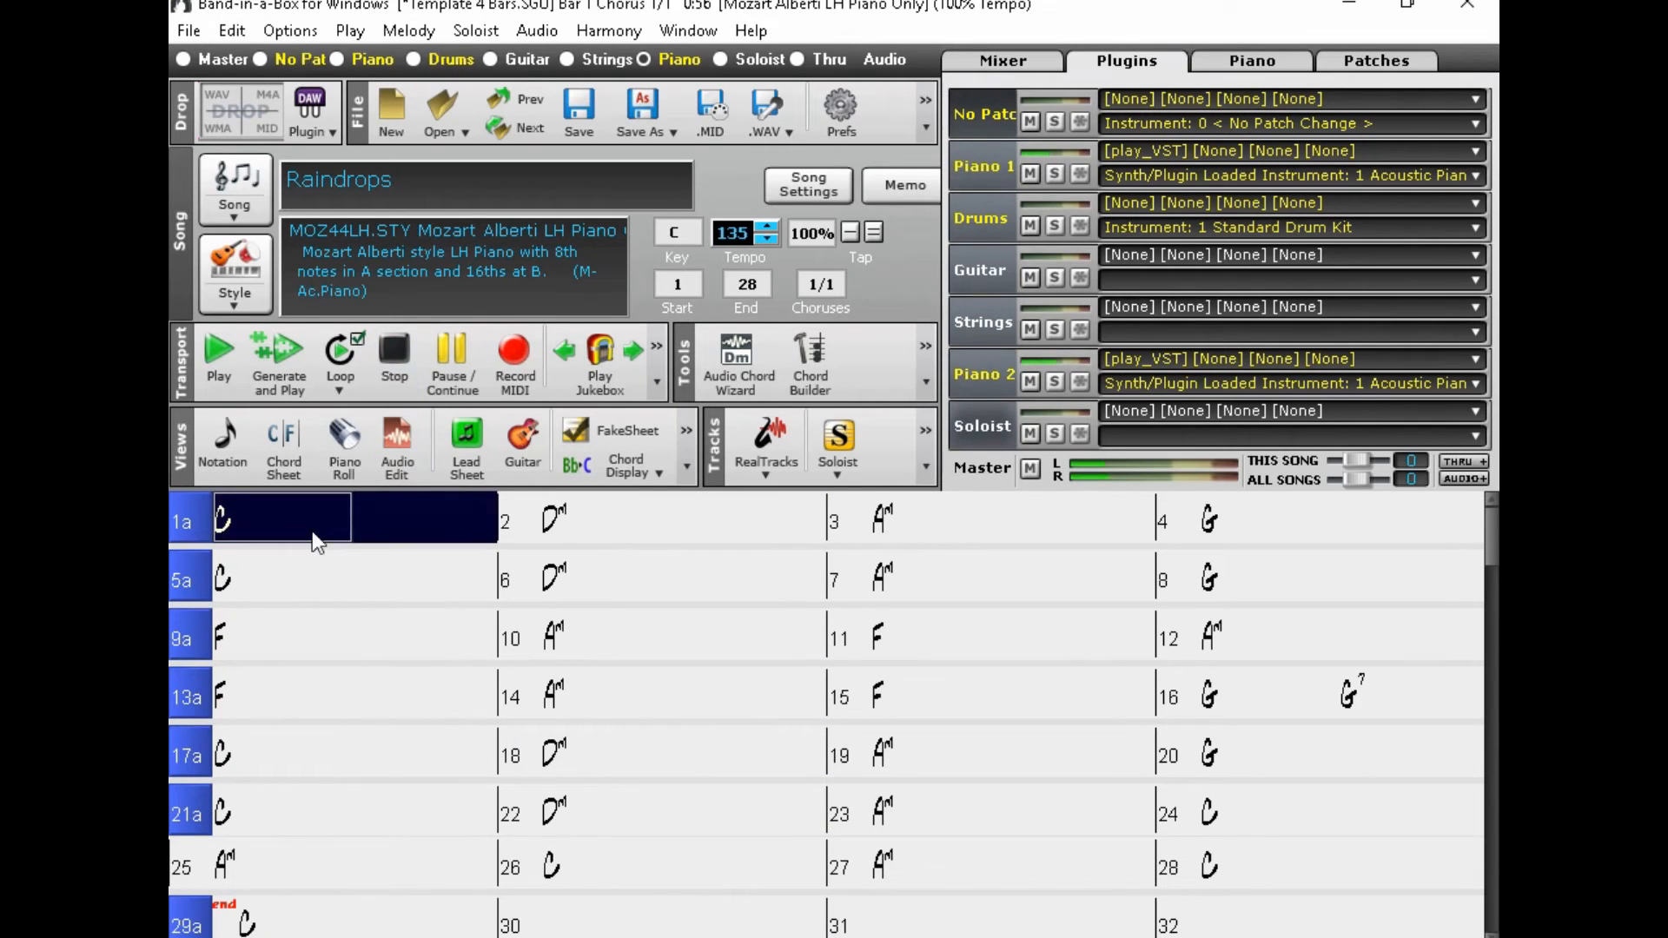
{"action": "left_click", "coordinate": [397, 364]}
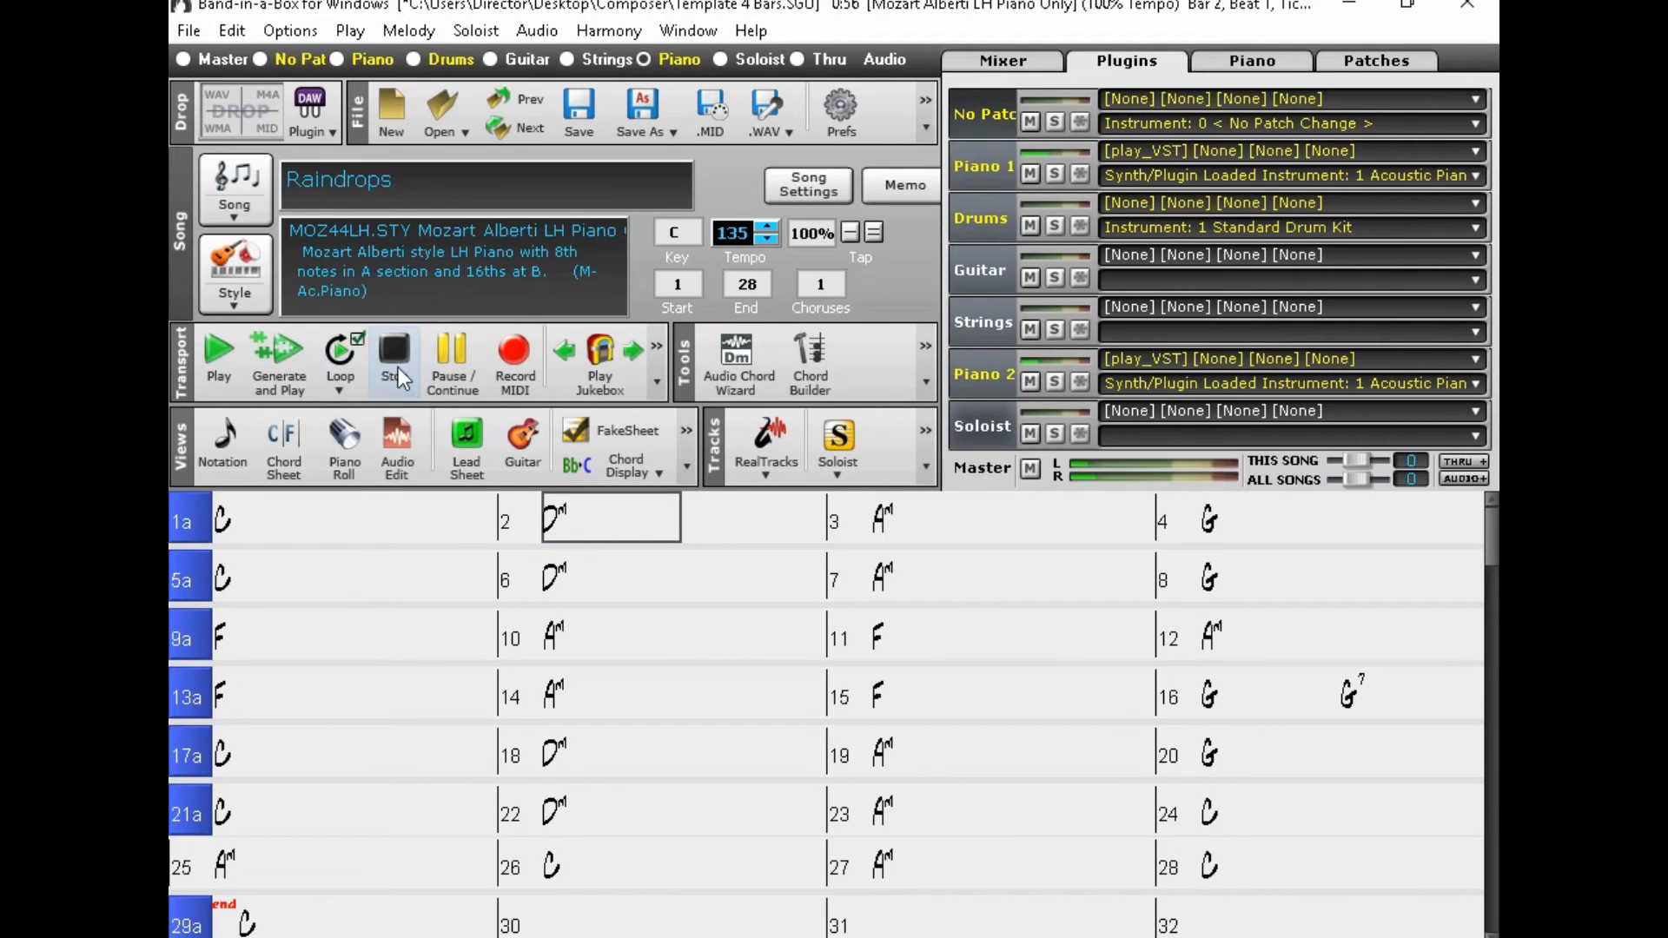
Step: Shorten the D6 melody note in bar 2 to two beats in the Piano Roll
{"action": "left_click", "coordinate": [344, 451]}
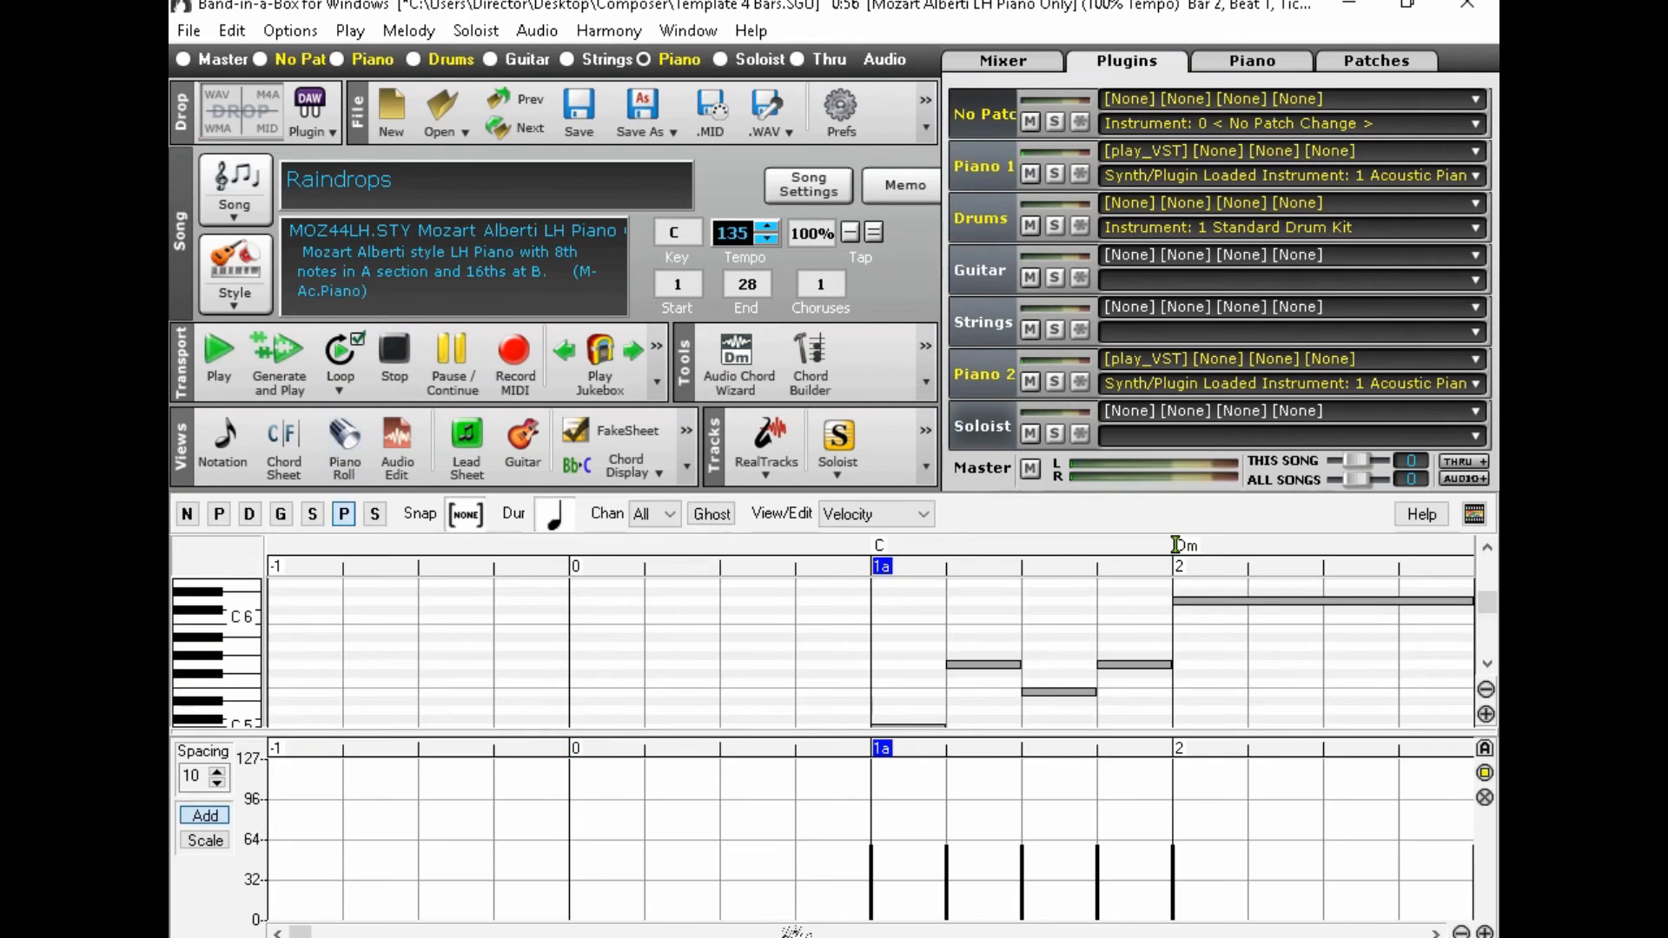
{"action": "left_click_drag", "start_coordinate": [300, 933], "coordinate": [390, 933]}
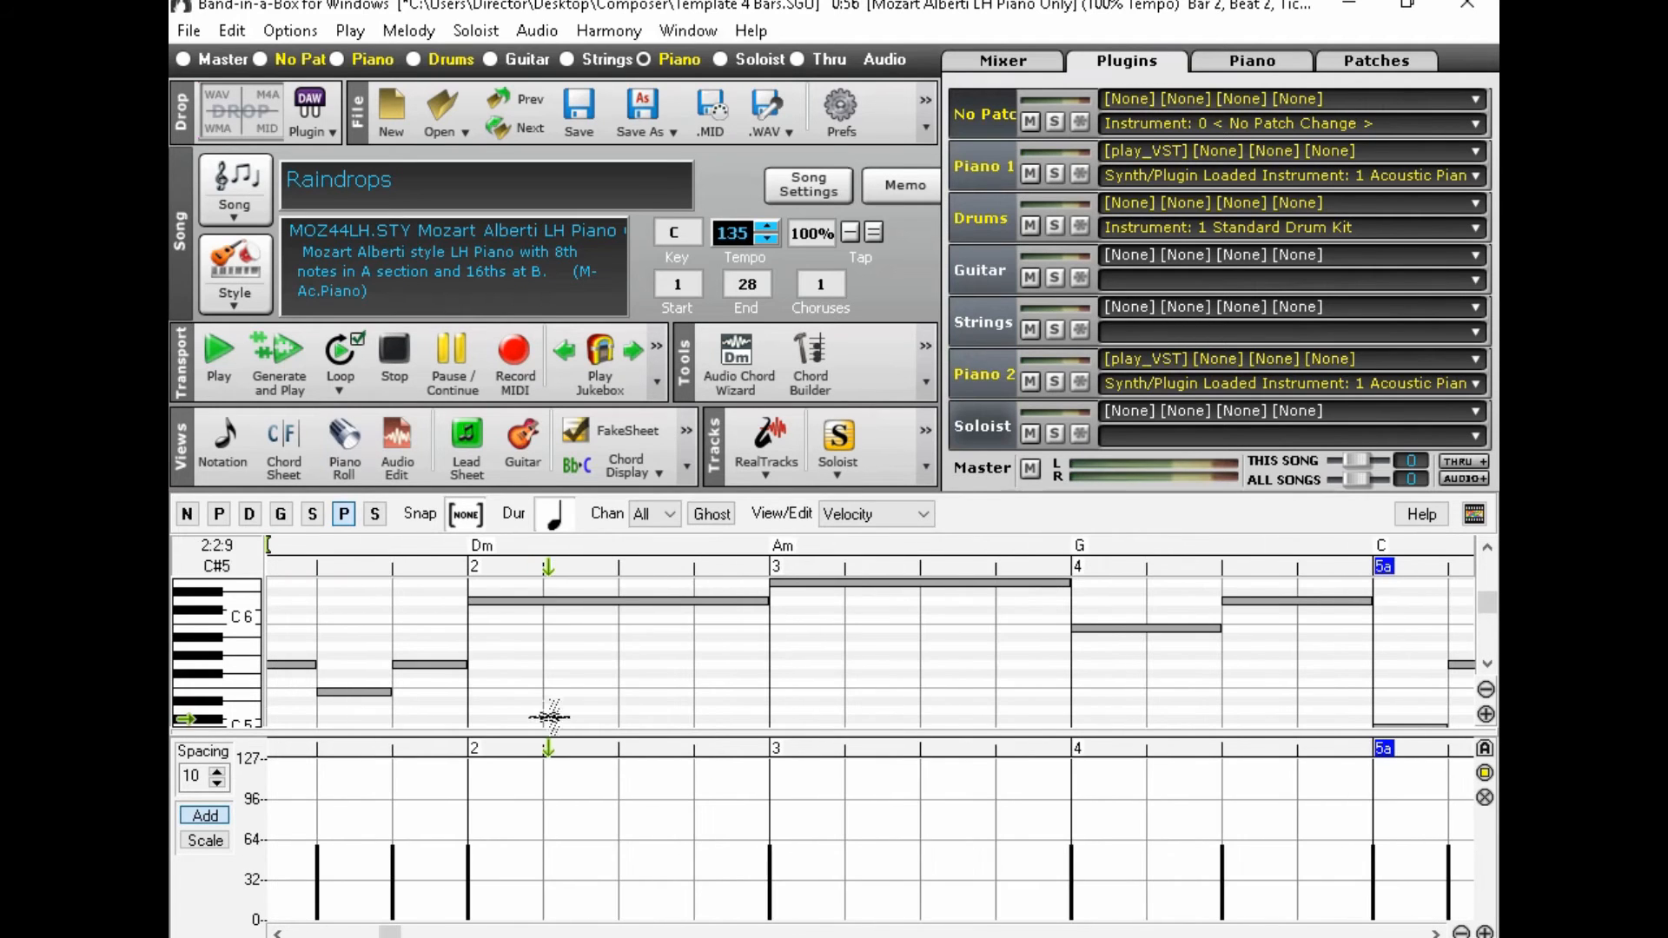
{"action": "left_click", "coordinate": [757, 601]}
{"action": "left_click_drag", "start_coordinate": [757, 601], "coordinate": [619, 608]}
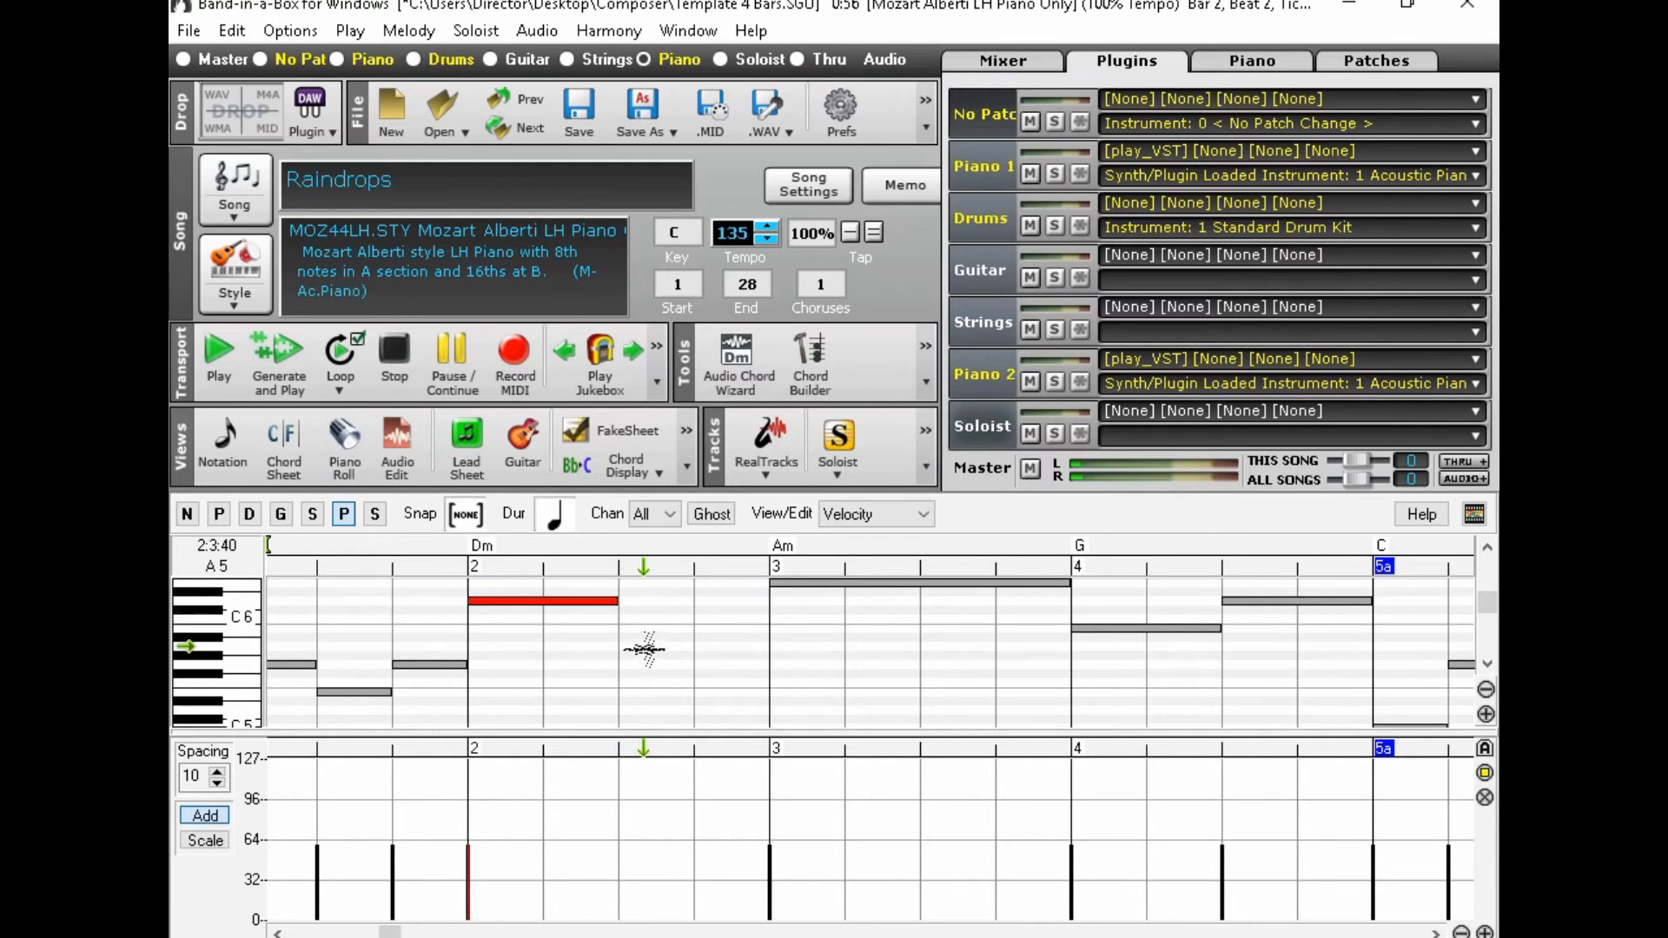
Step: Add an A5 note about two beats long on beat 3 of bar 2, with a velocity of about 62
{"action": "left_click", "coordinate": [634, 674]}
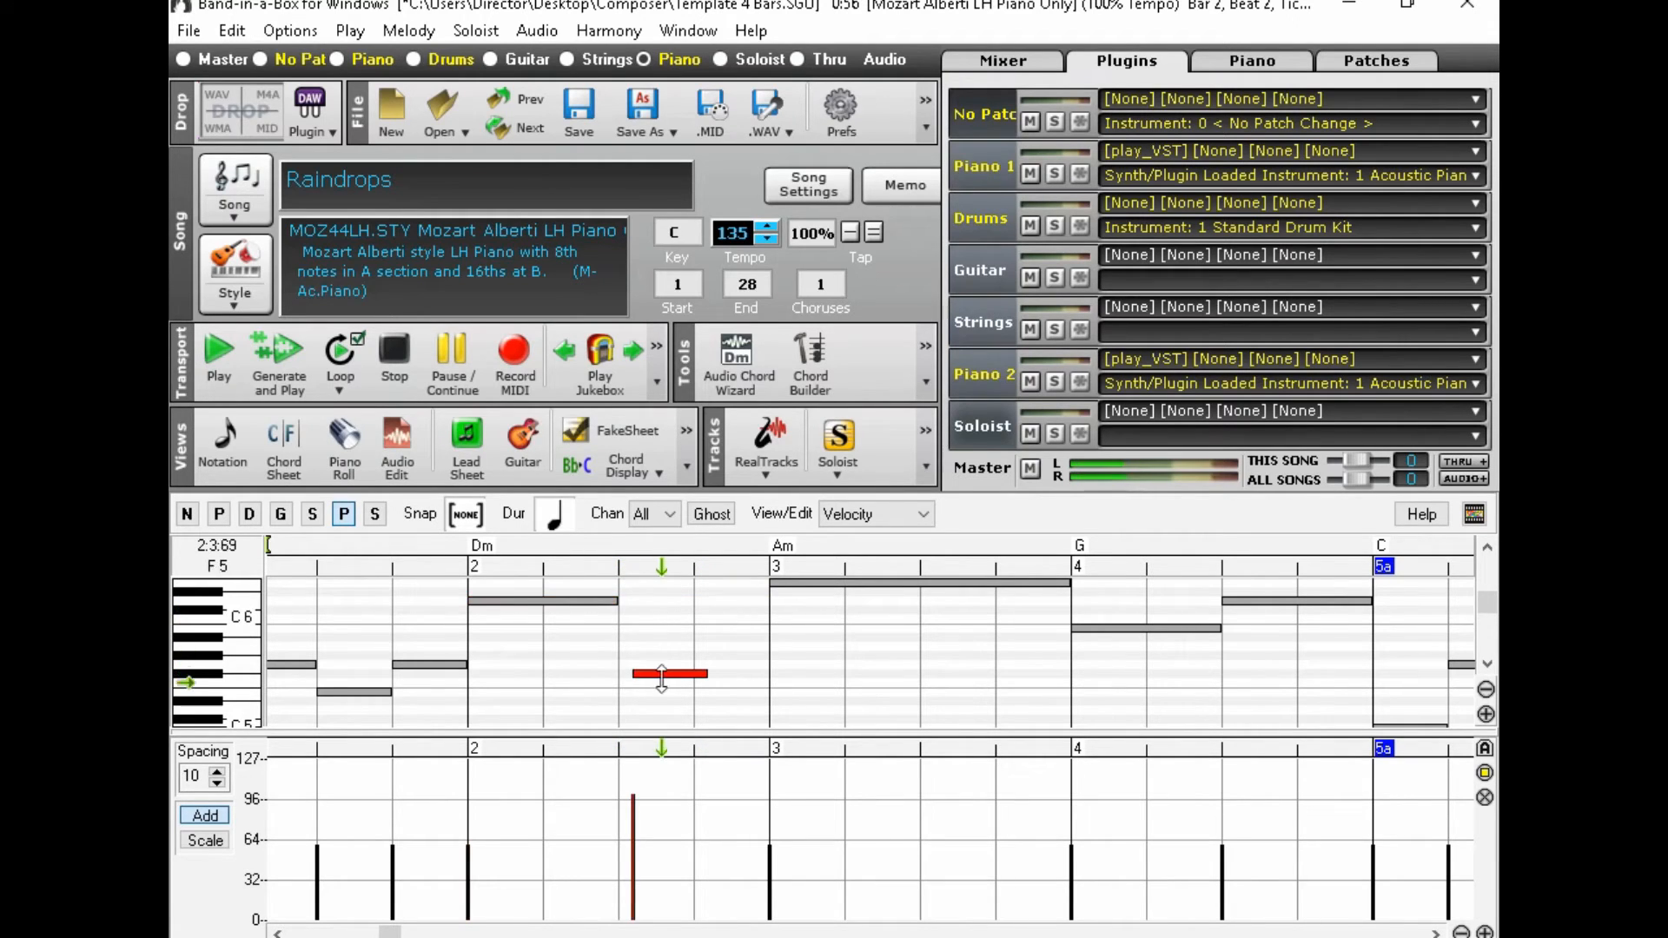
{"action": "left_click_drag", "start_coordinate": [660, 674], "coordinate": [619, 643]}
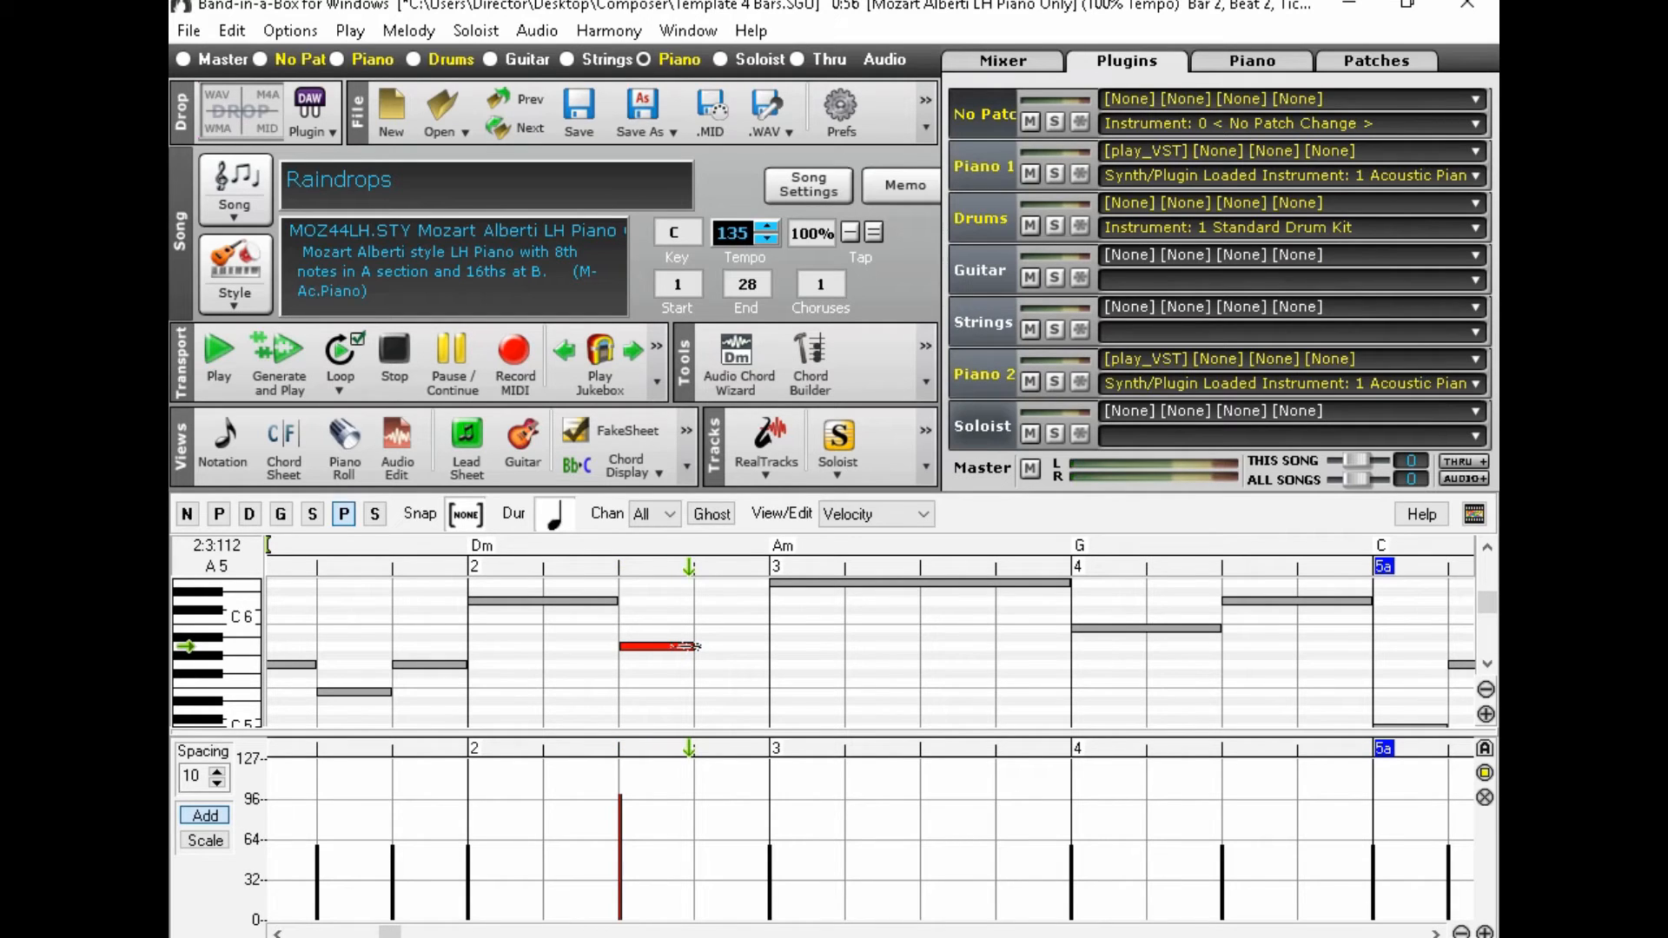
{"action": "left_click_drag", "start_coordinate": [694, 646], "coordinate": [766, 647]}
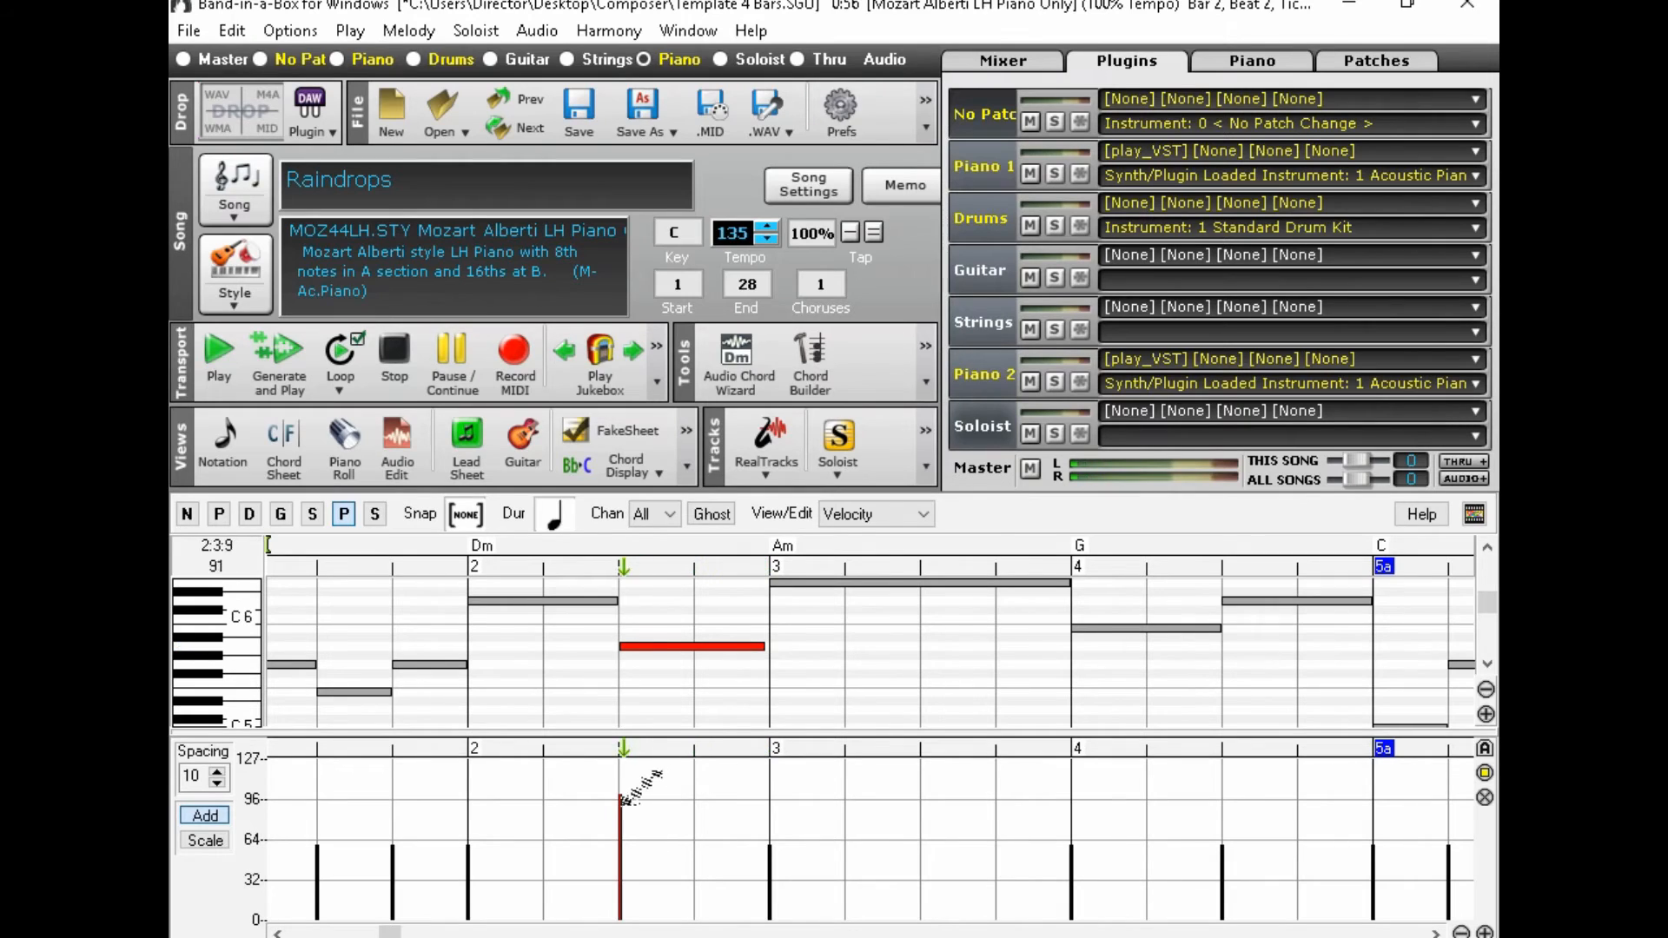
{"action": "left_click_drag", "start_coordinate": [619, 799], "coordinate": [619, 850]}
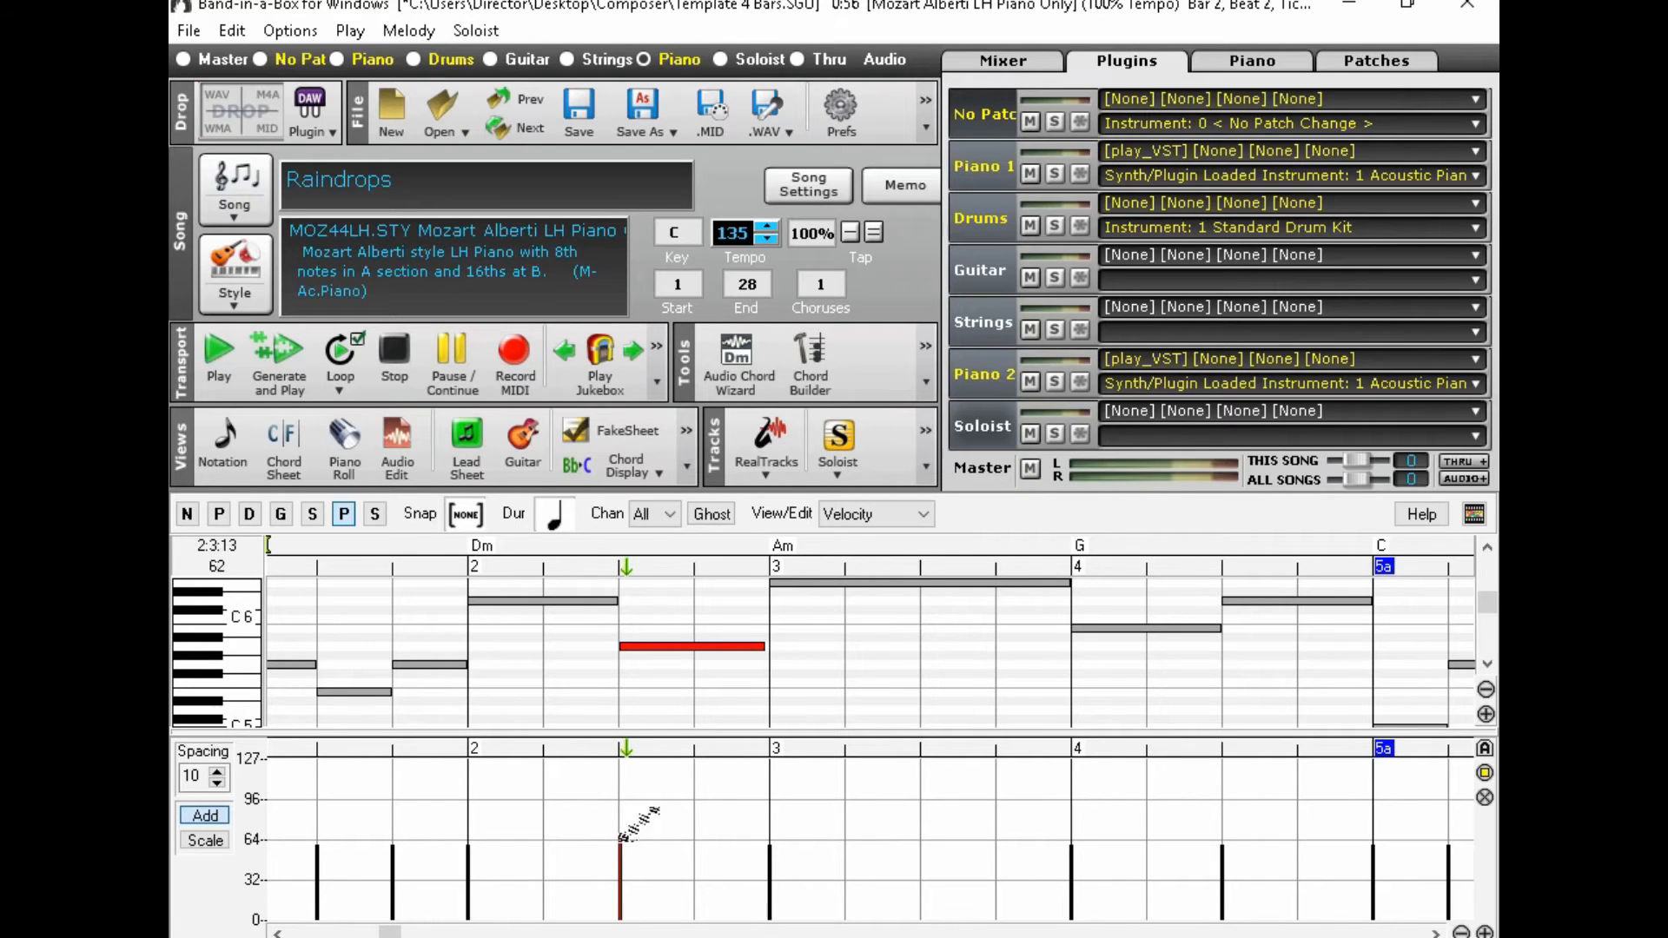
Step: Play the edited melody in the Piano Roll from bar 1 and stop at bar 11
{"action": "left_click", "coordinate": [300, 565]}
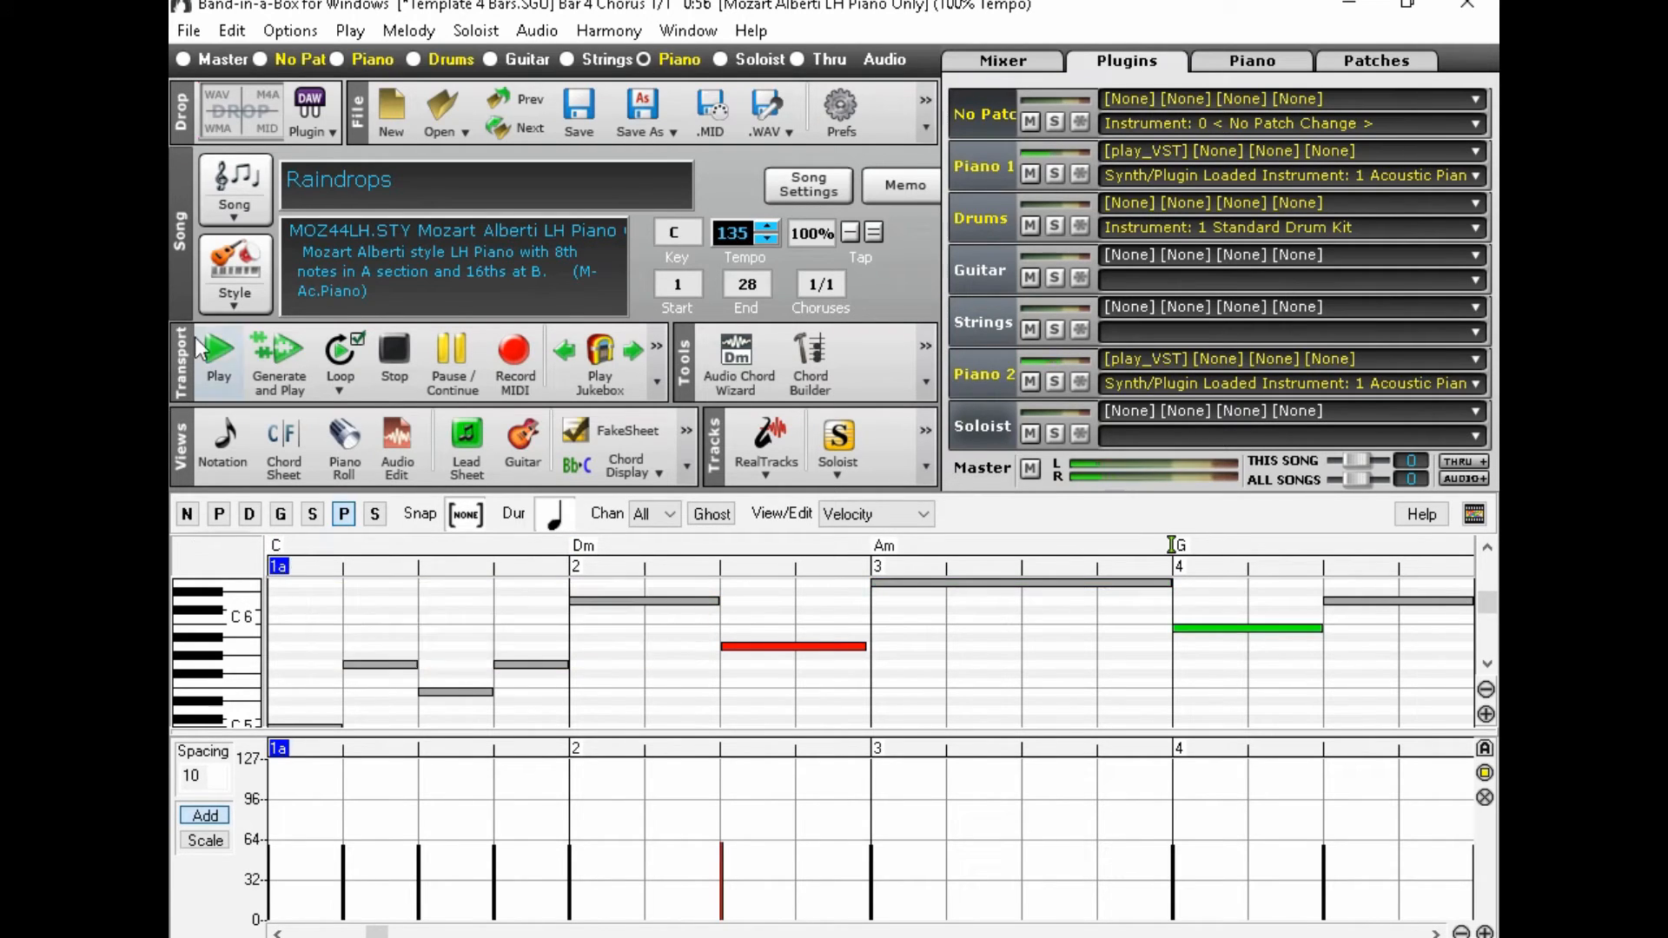
{"action": "left_click", "coordinate": [393, 356]}
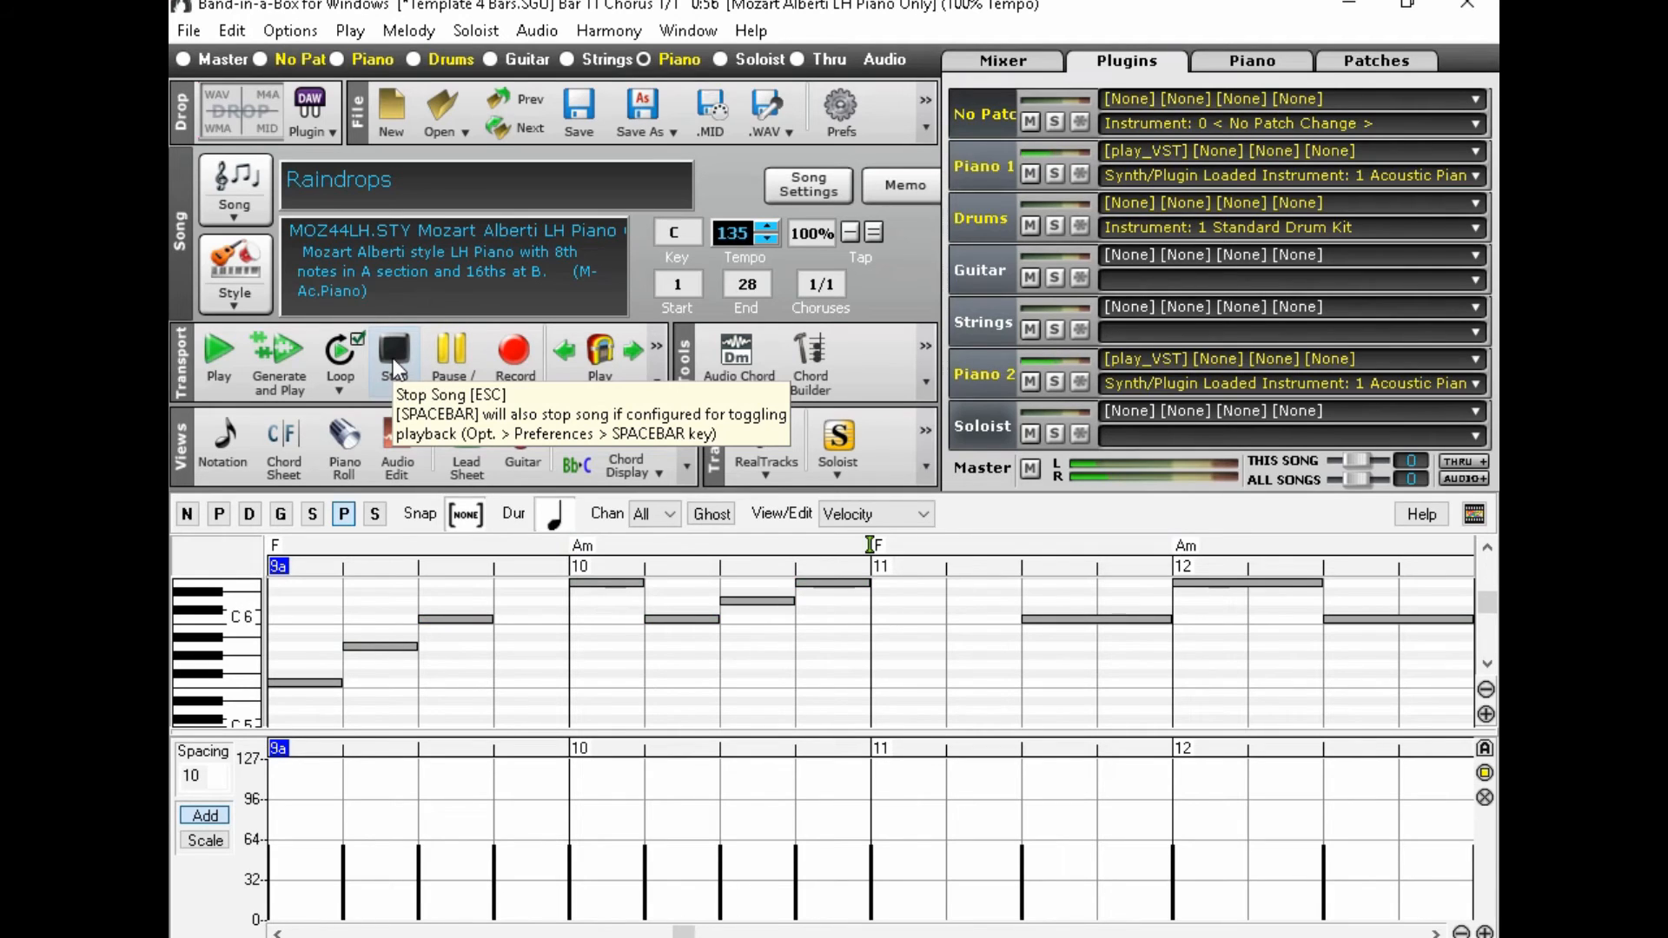
{"action": "left_click", "coordinate": [392, 358]}
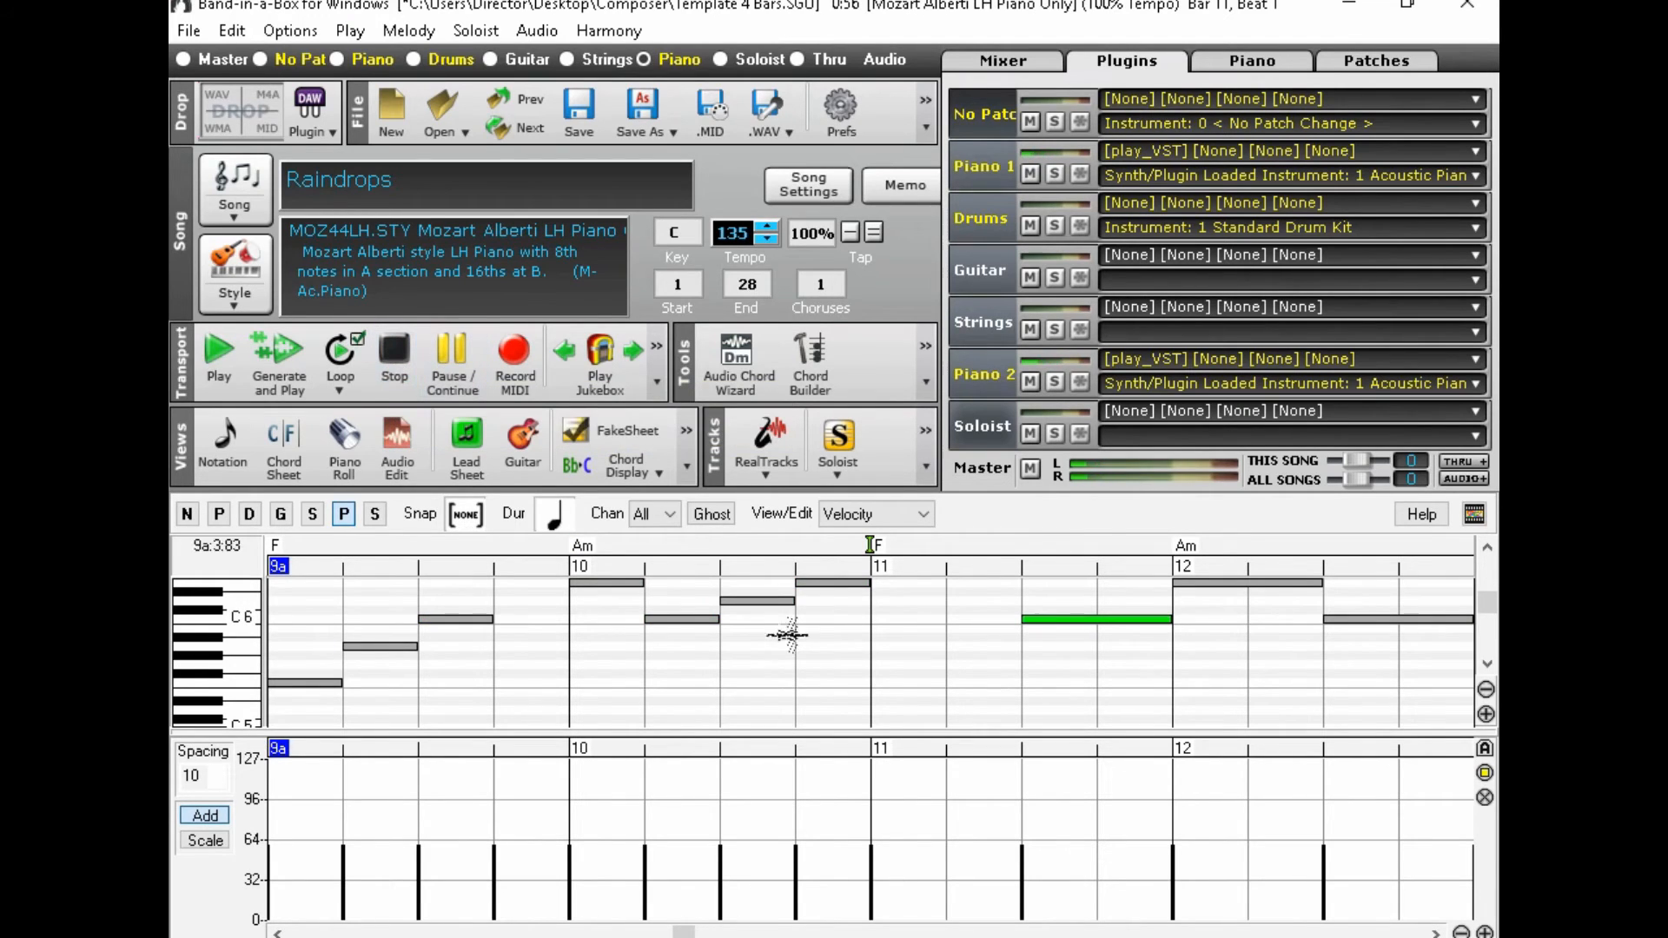
Step: Shorten the F6 melody note at the start of bar 11 to one beat
{"action": "left_click", "coordinate": [1487, 549]}
{"action": "left_click", "coordinate": [1487, 553]}
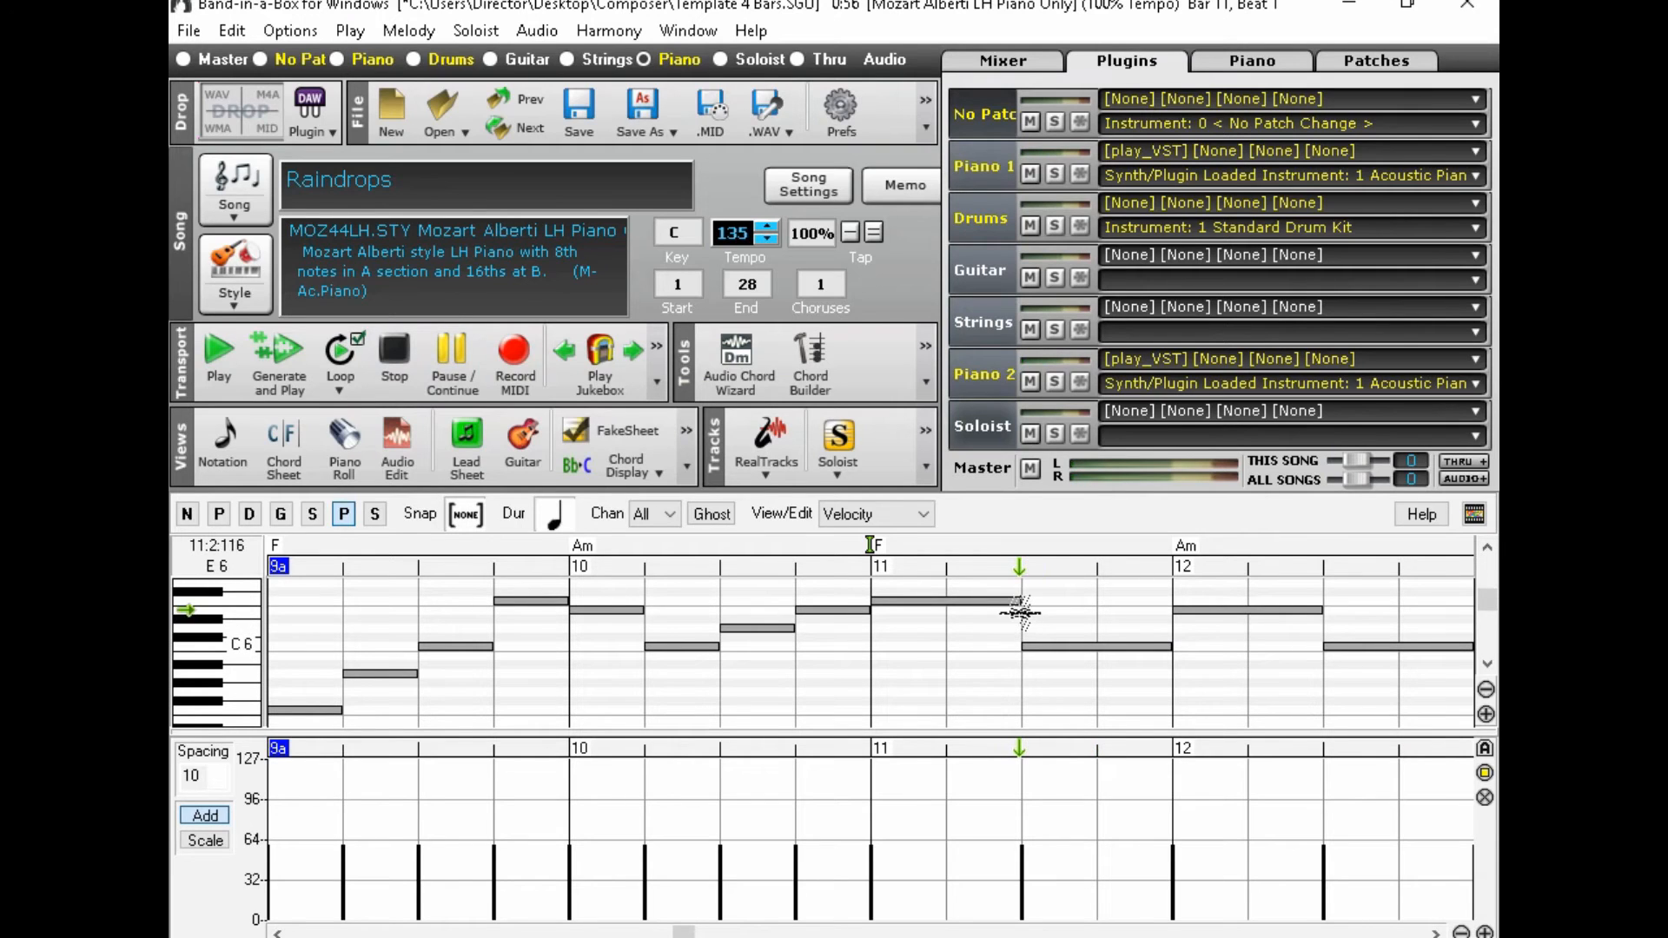
{"action": "left_click_drag", "start_coordinate": [1019, 616], "coordinate": [950, 616]}
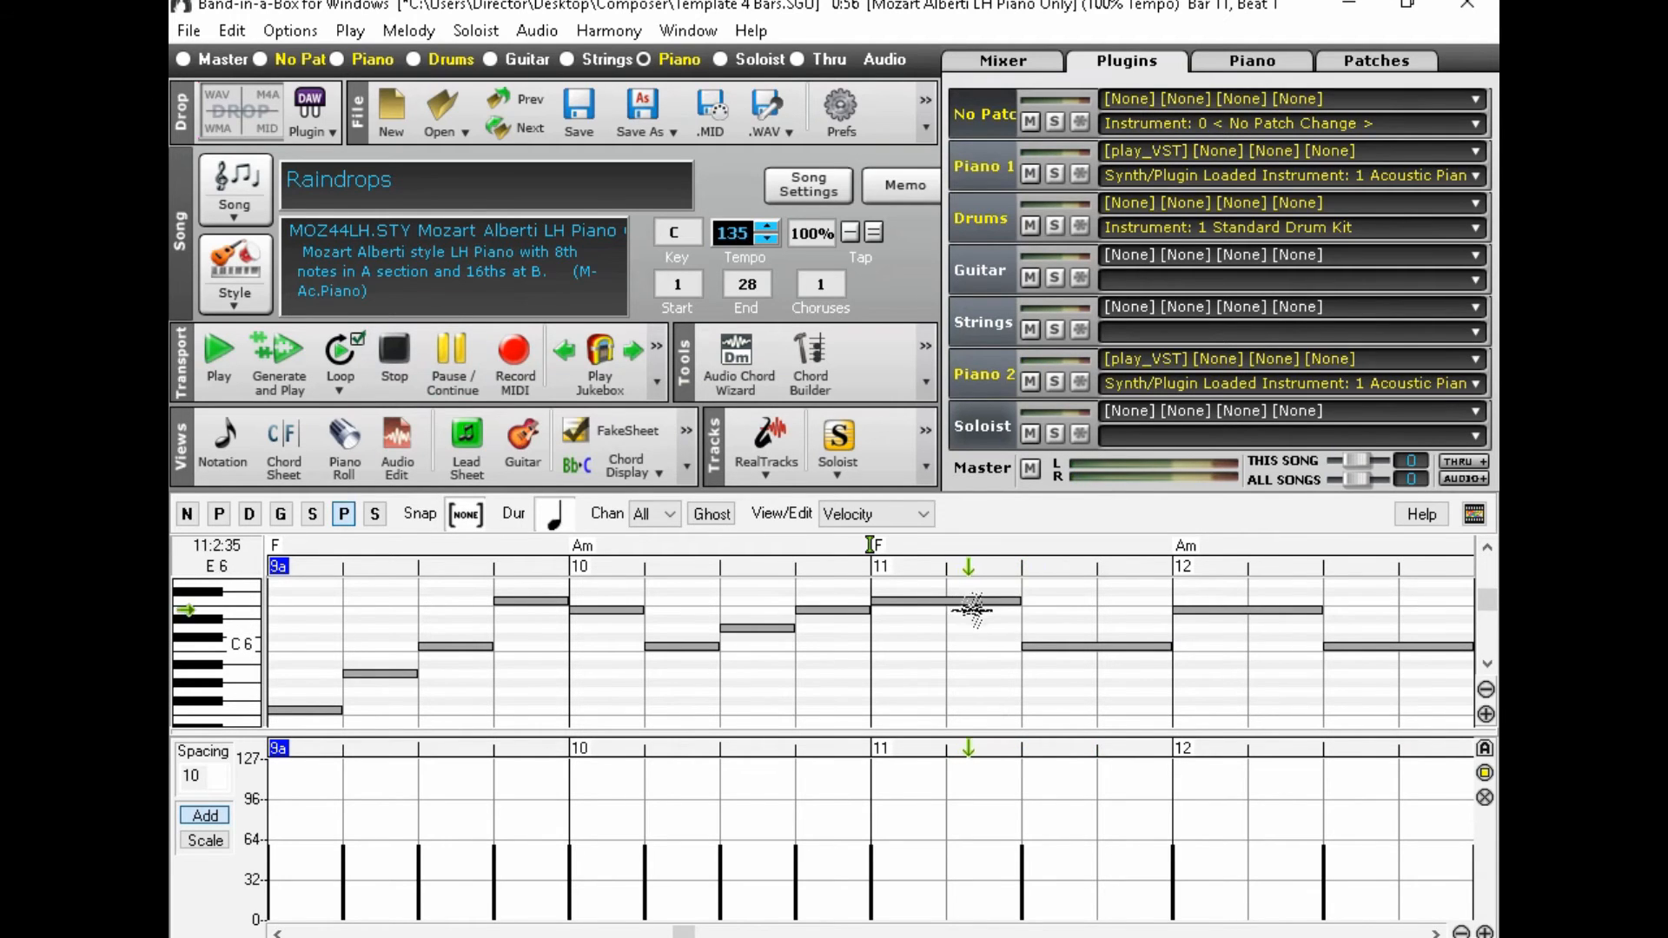
{"action": "left_click", "coordinate": [990, 601]}
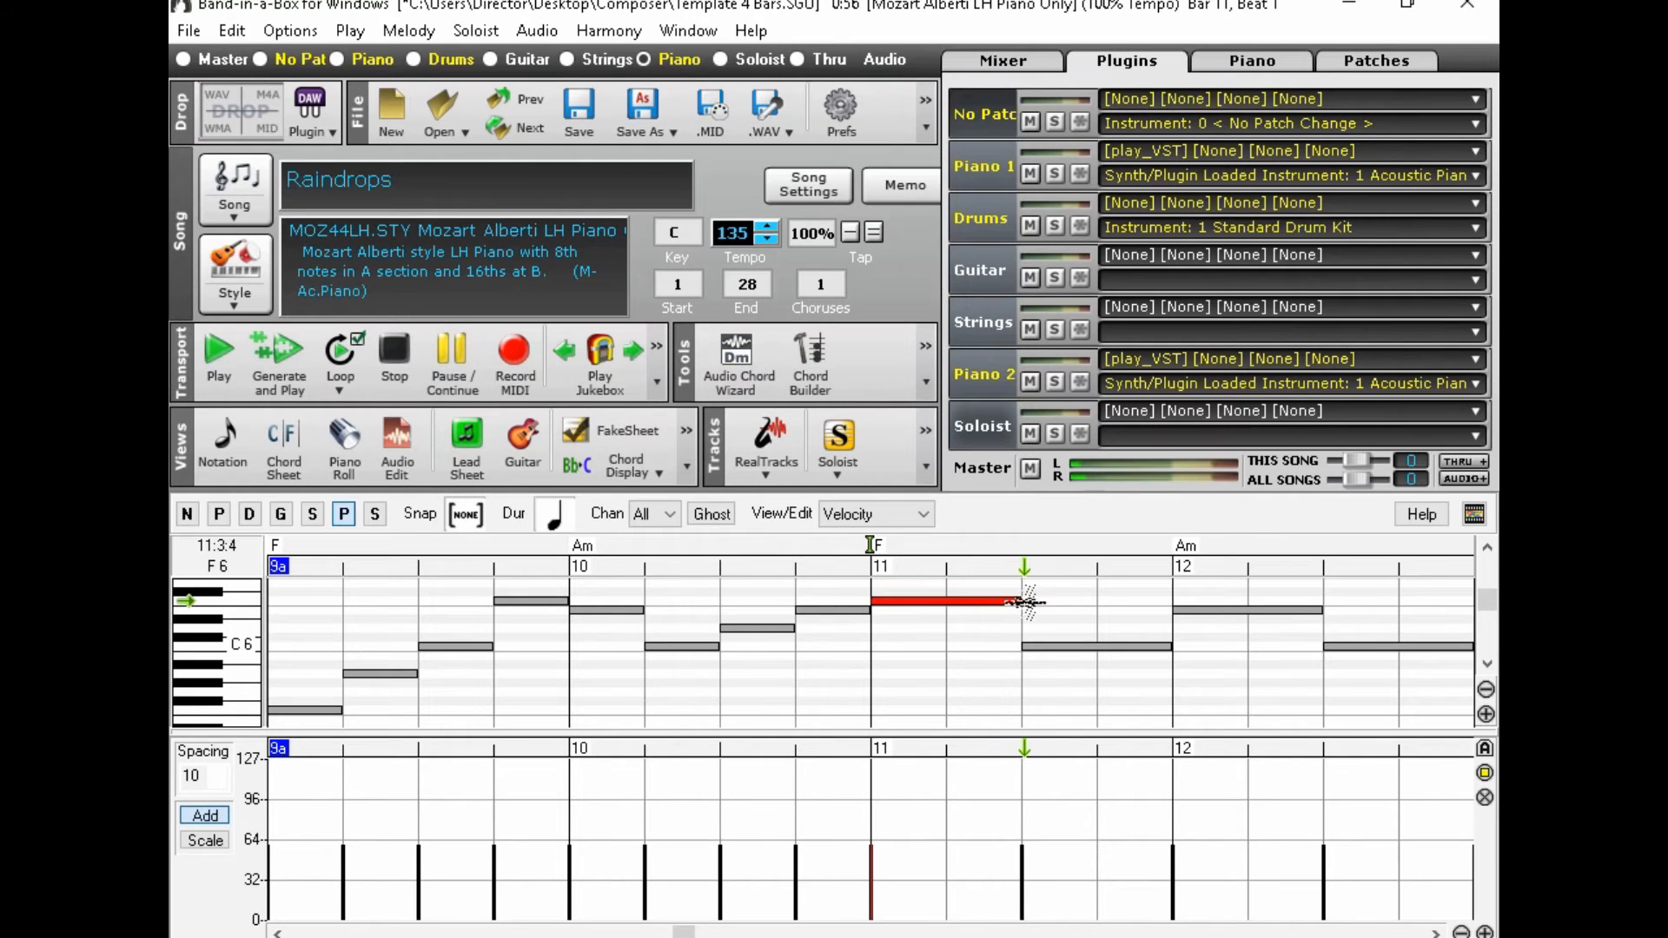
{"action": "left_click_drag", "start_coordinate": [1018, 601], "coordinate": [947, 601]}
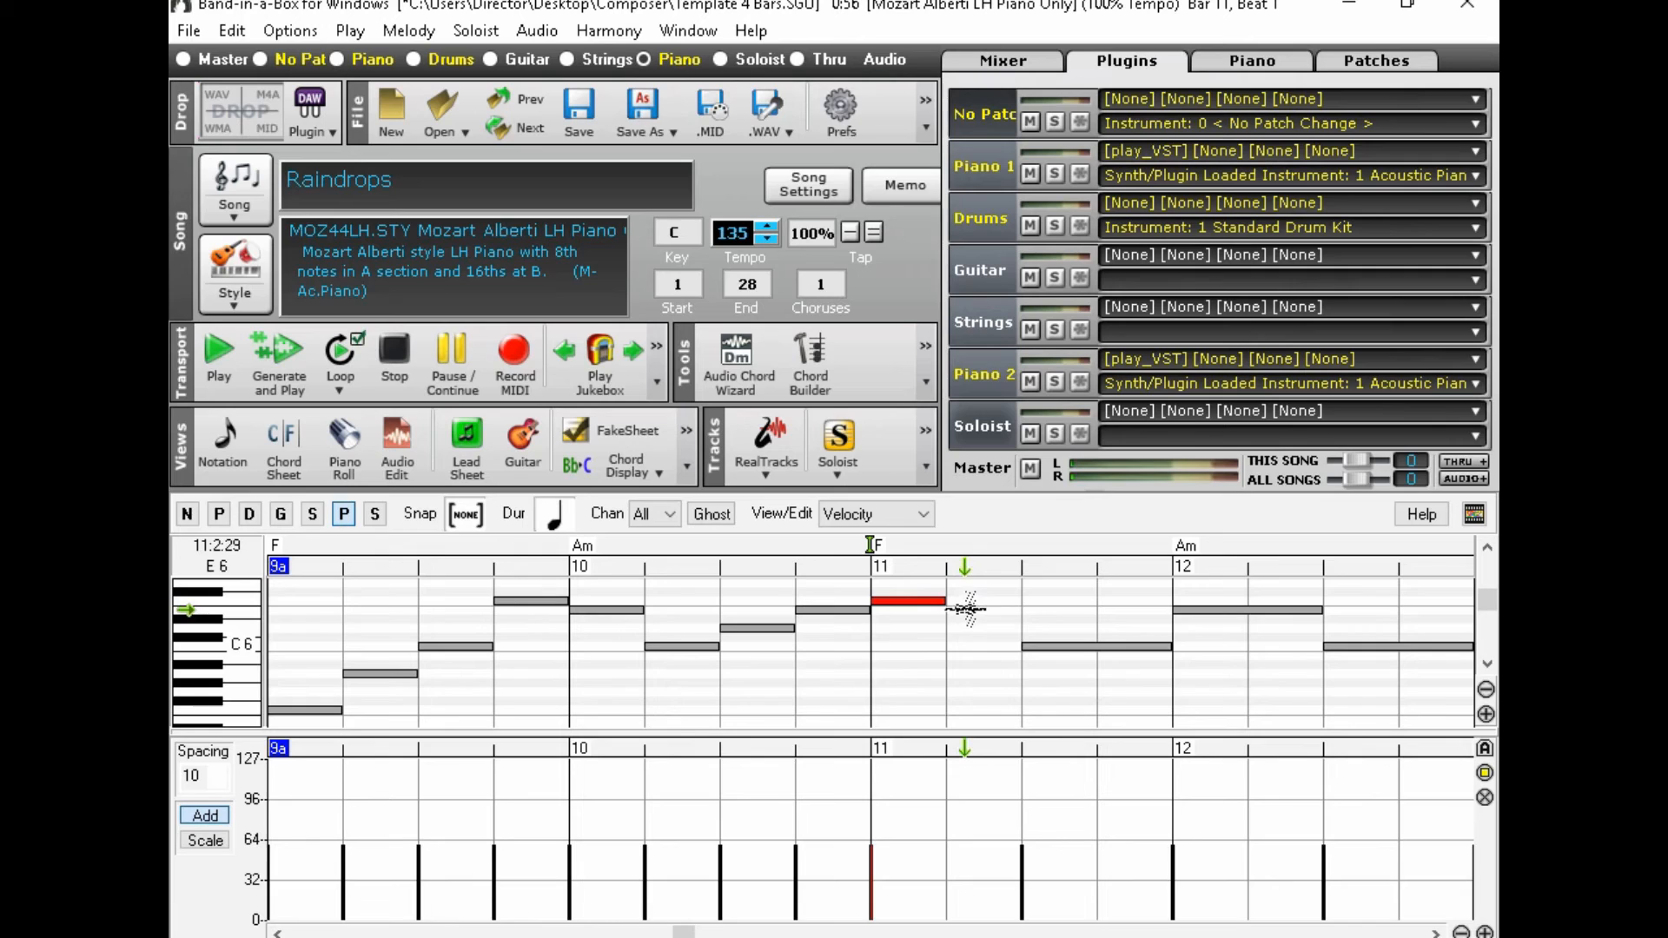
Step: Add a one-beat E6 note on beat 2 of bar 11, and select the C6 note that follows it
{"action": "left_click", "coordinate": [965, 611]}
{"action": "left_click_drag", "start_coordinate": [974, 612], "coordinate": [947, 613]}
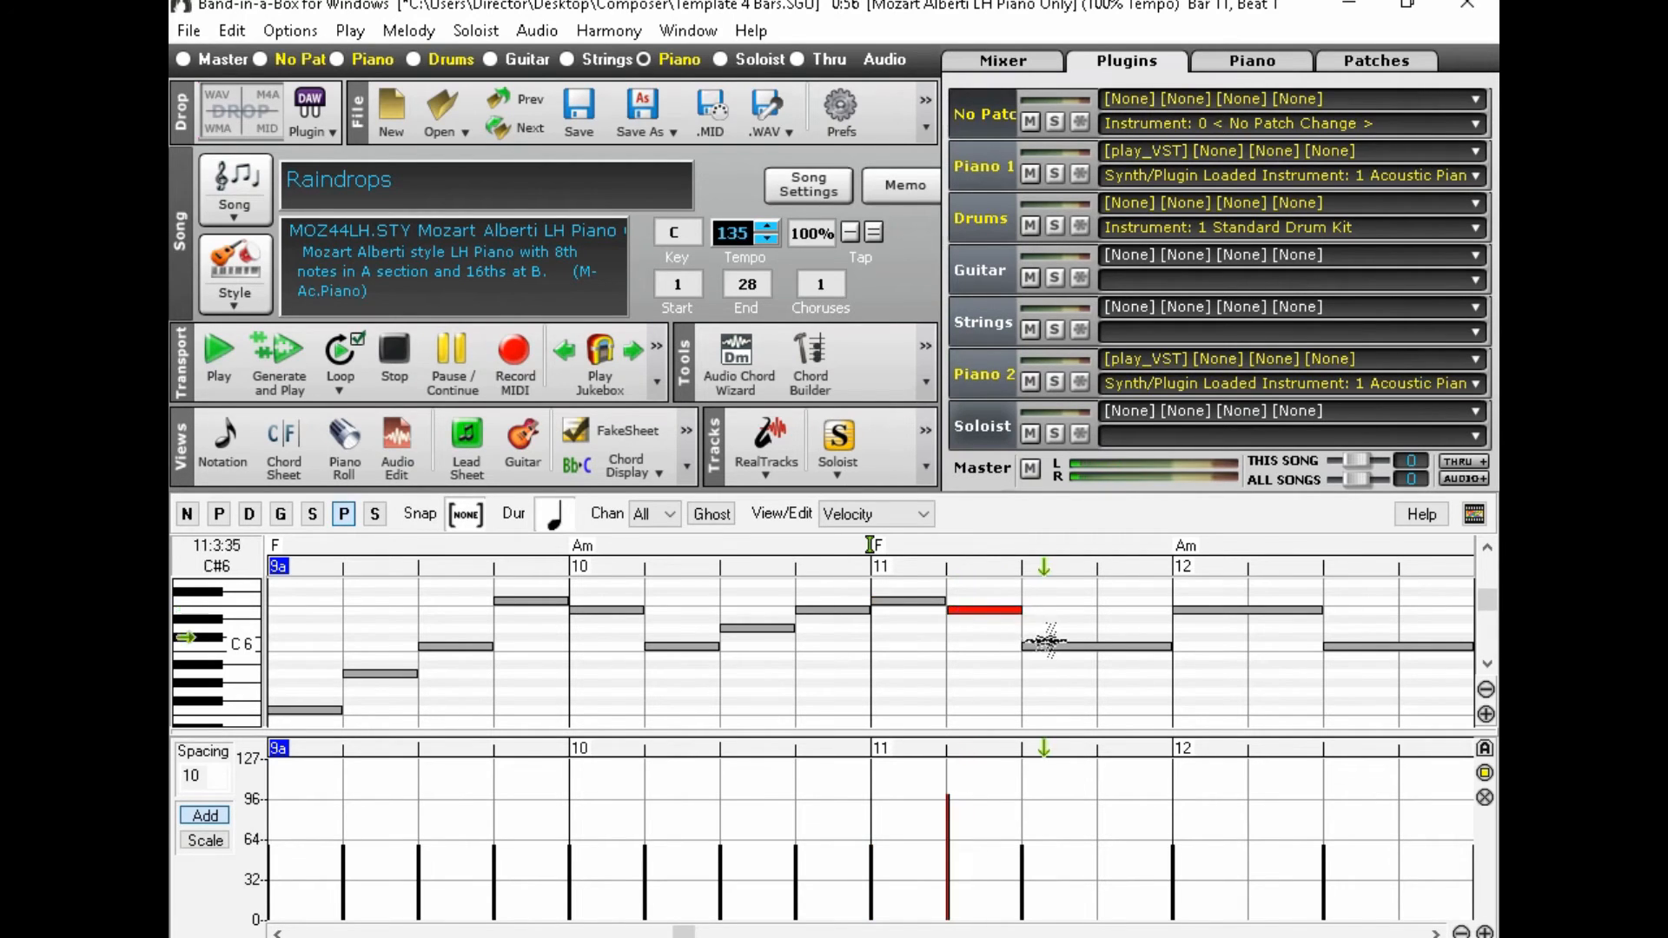
{"action": "left_click", "coordinate": [1143, 647]}
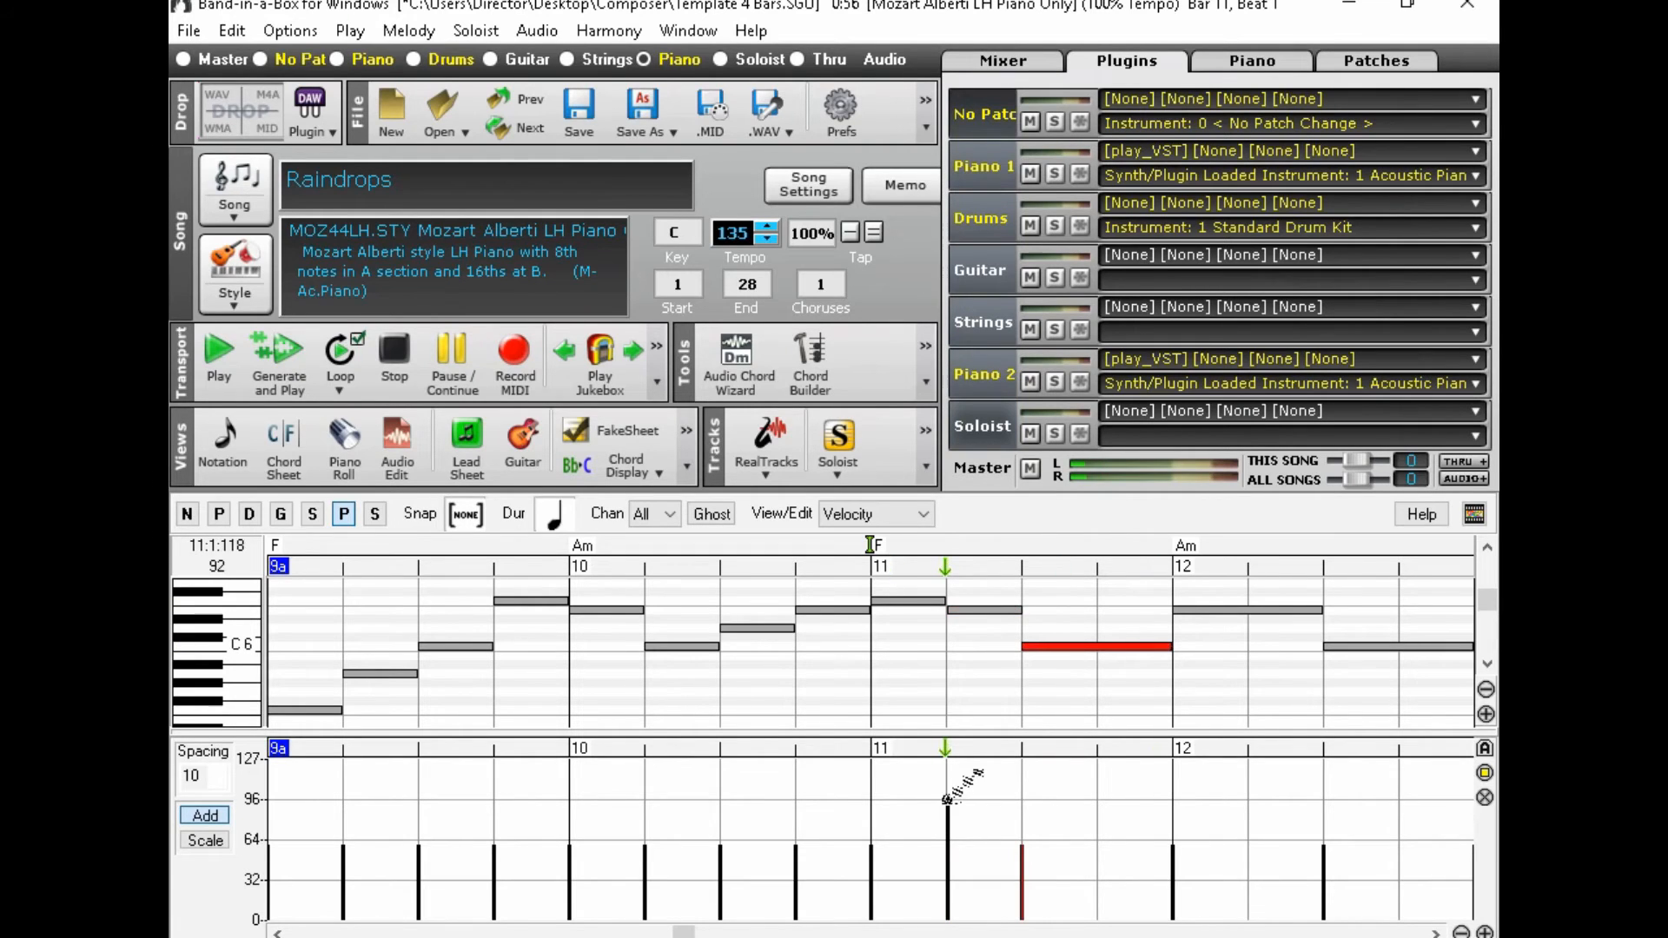
Step: Set the velocity of the E6 note on beat 2 of bar 11 to about 61 and audition the notes around it
{"action": "left_click_drag", "start_coordinate": [947, 800], "coordinate": [946, 849]}
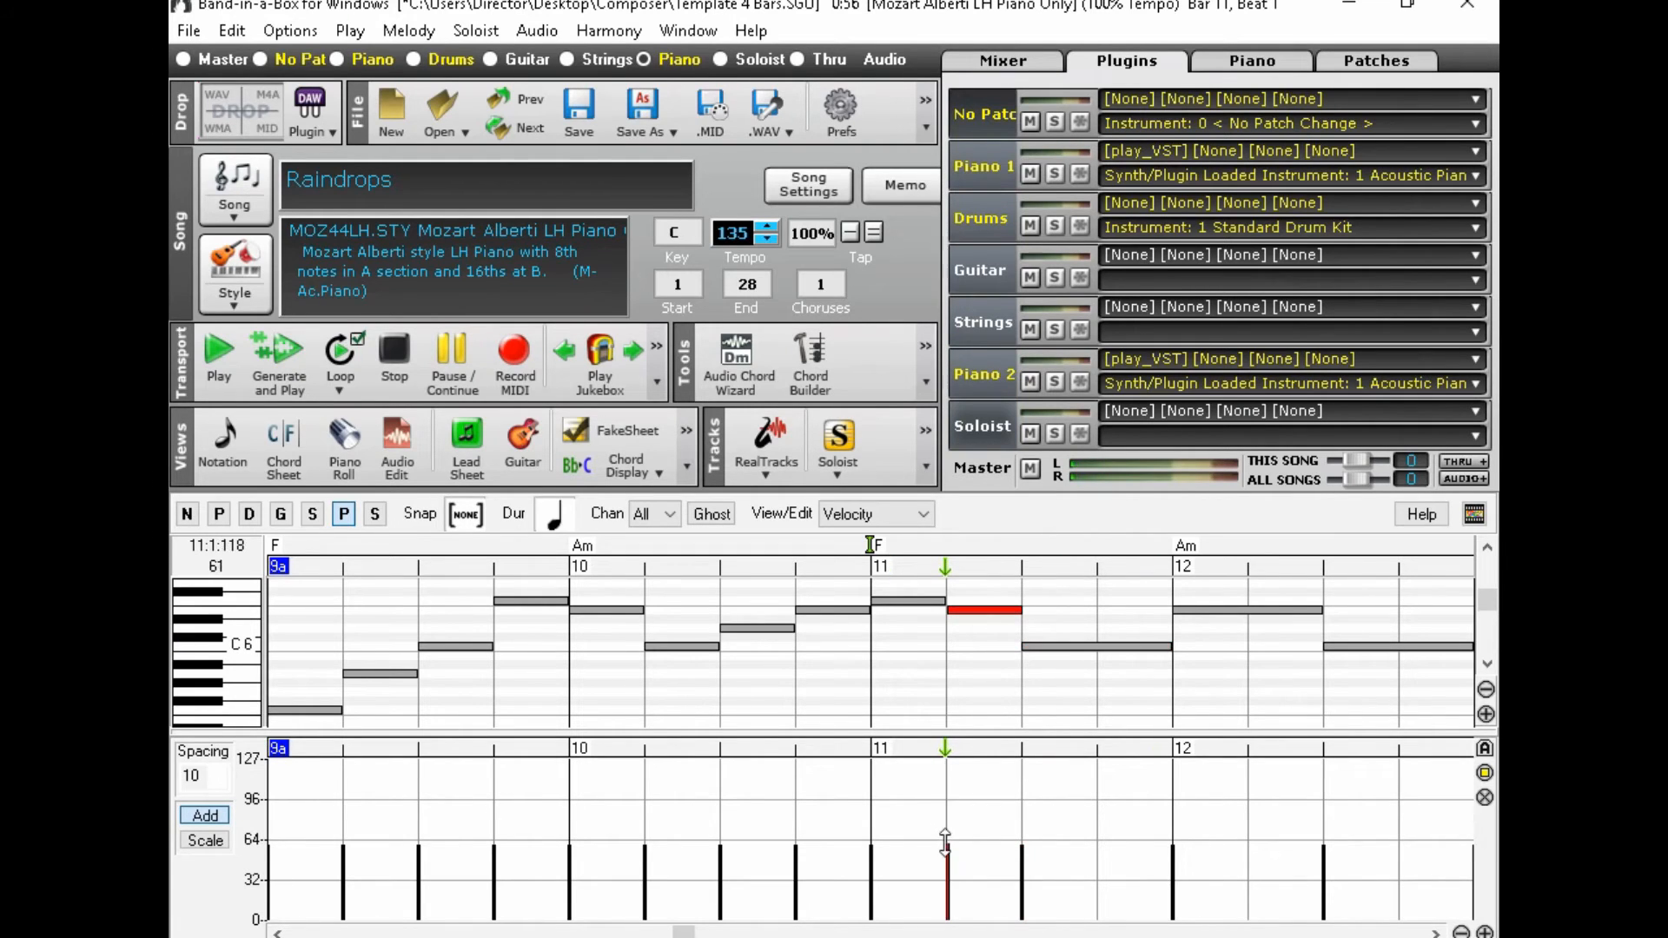
{"action": "left_click", "coordinate": [1262, 610]}
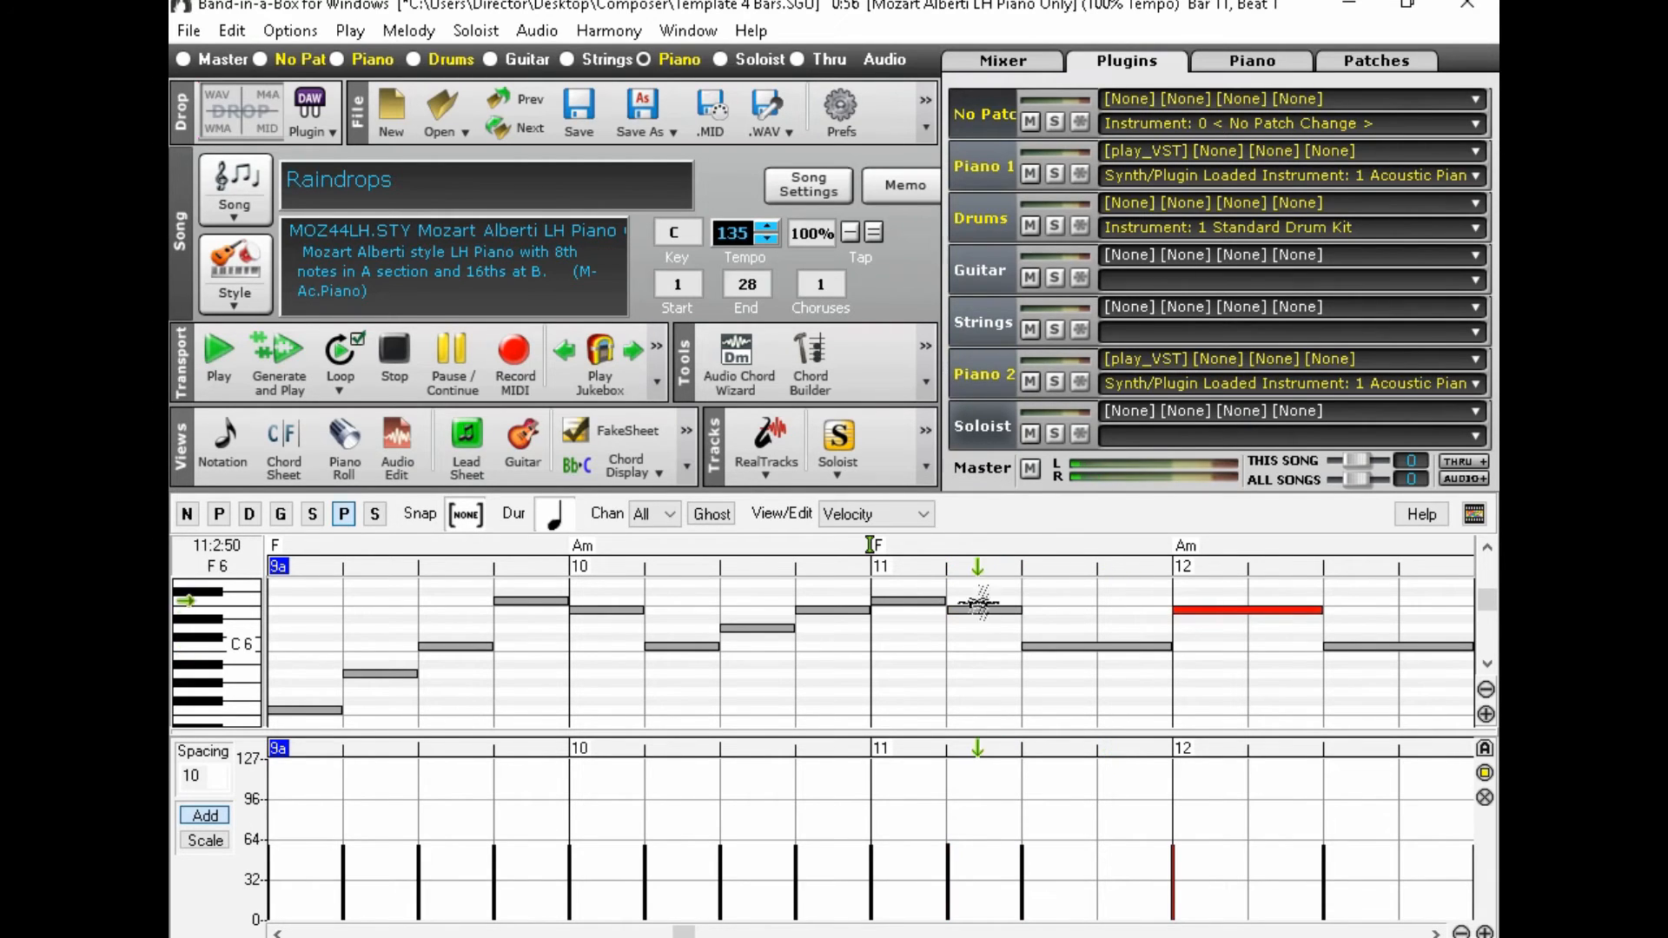
{"action": "left_click", "coordinate": [929, 601]}
{"action": "left_click", "coordinate": [973, 610]}
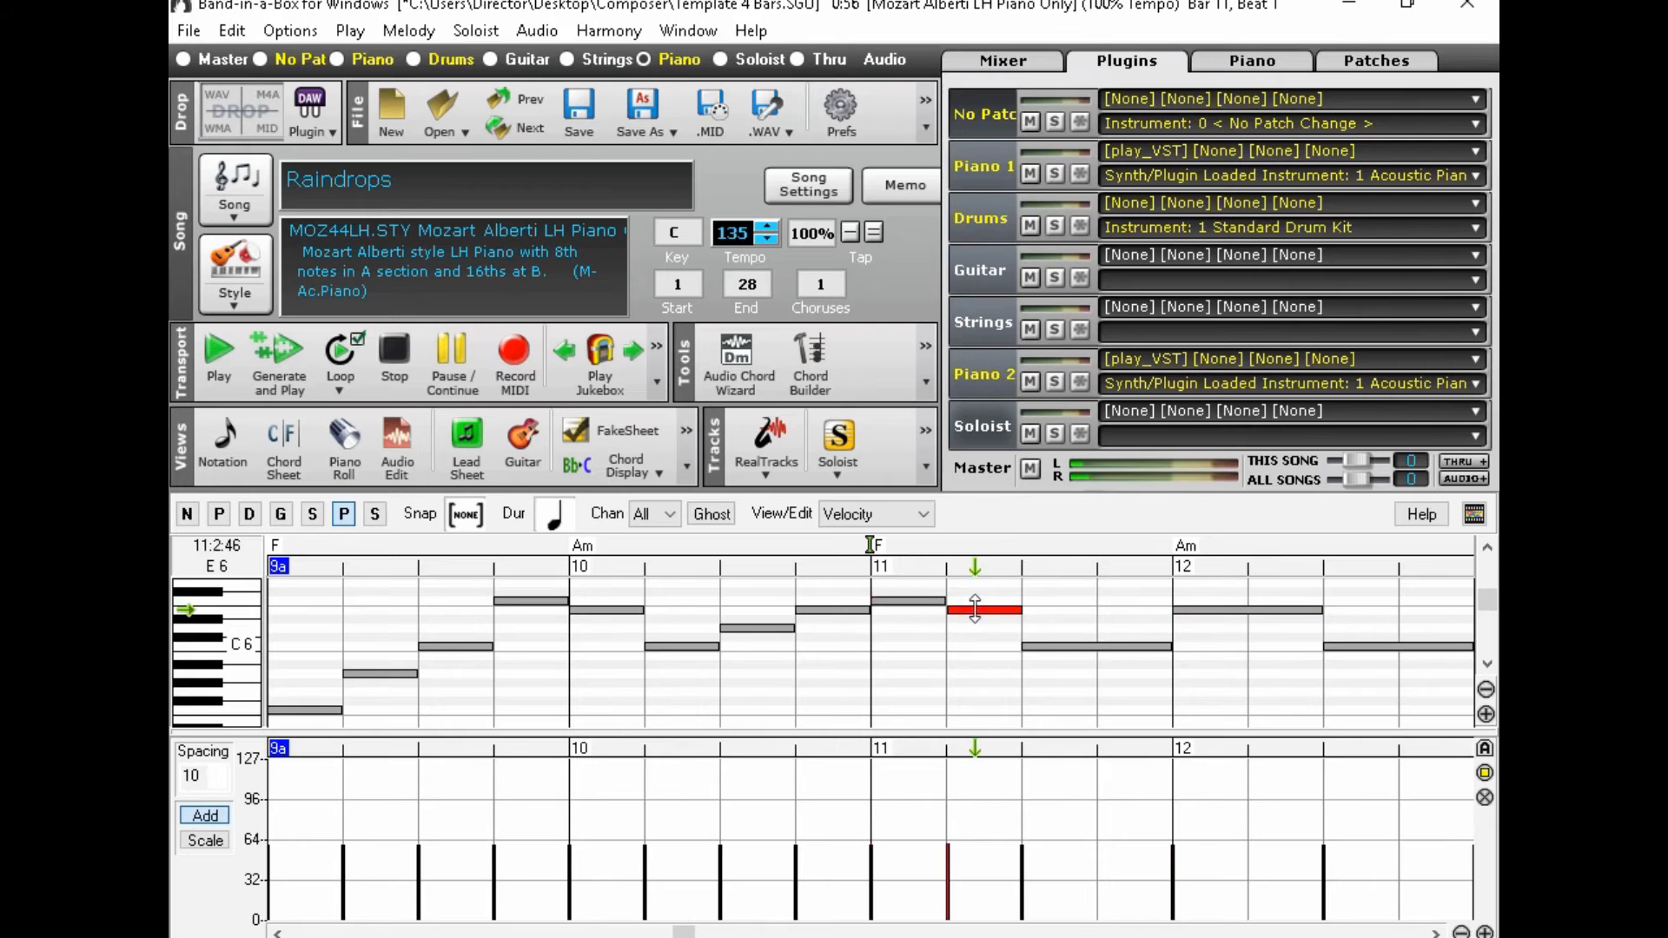
Step: Replace the two-beat C6 note on beat 3 of bar 11 with one-beat D6 and C6 notes, setting the C6 velocity to about 64
{"action": "left_click_drag", "start_coordinate": [1094, 645], "coordinate": [1162, 646]}
{"action": "left_click", "coordinate": [1128, 637]}
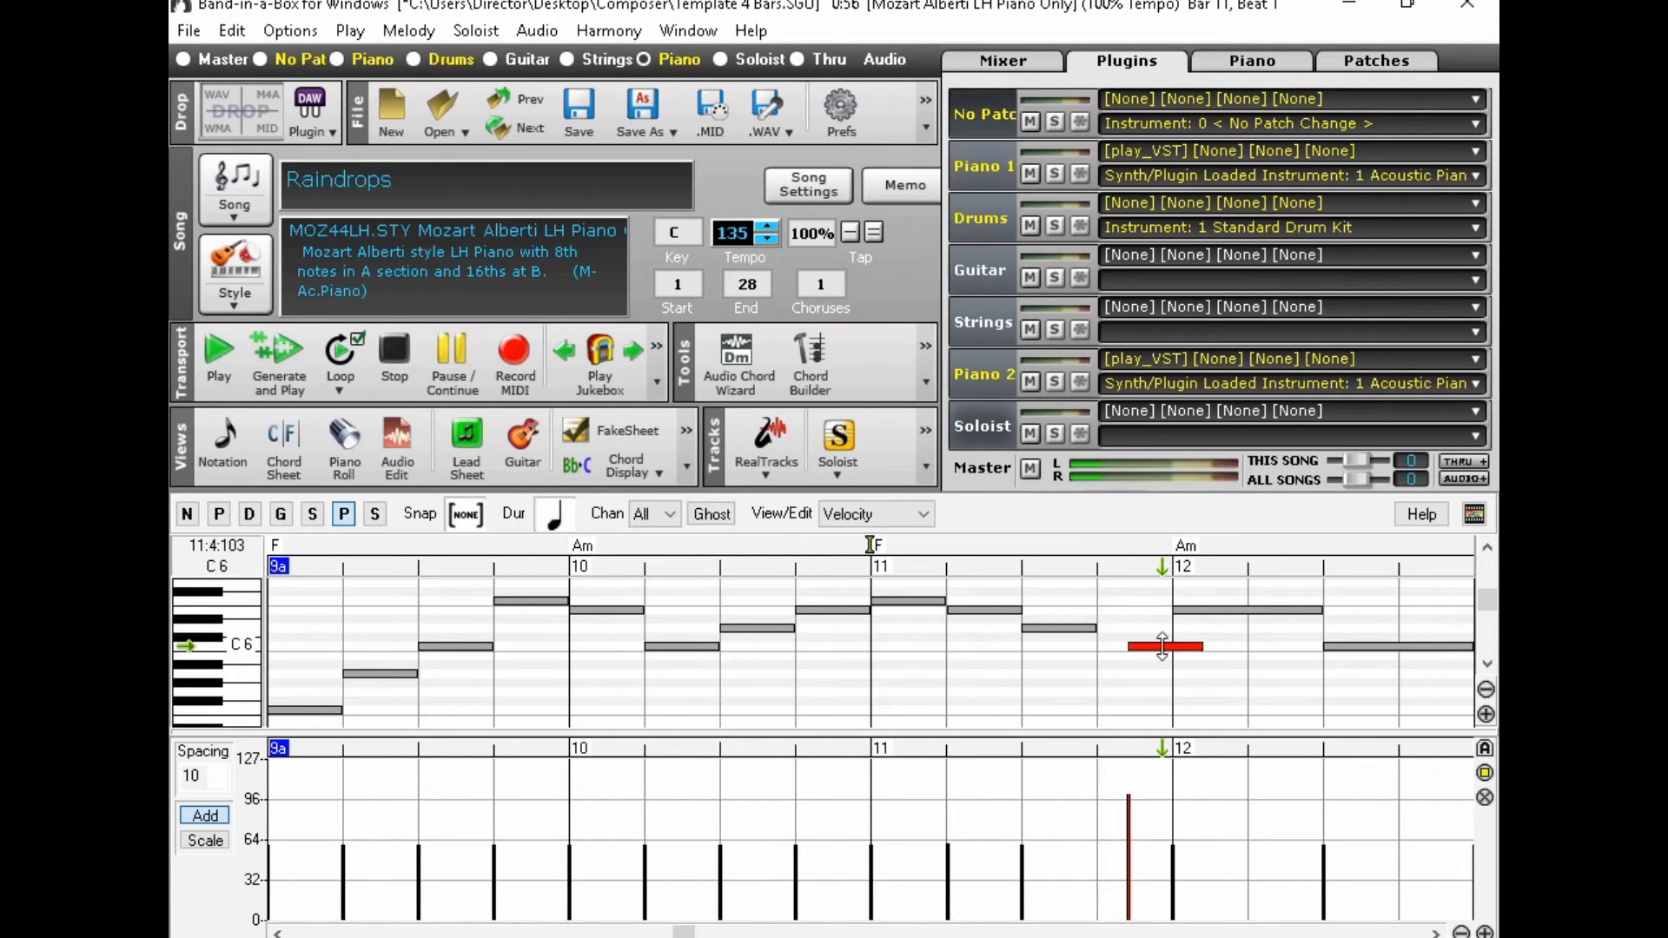
{"action": "left_click", "coordinate": [1238, 610]}
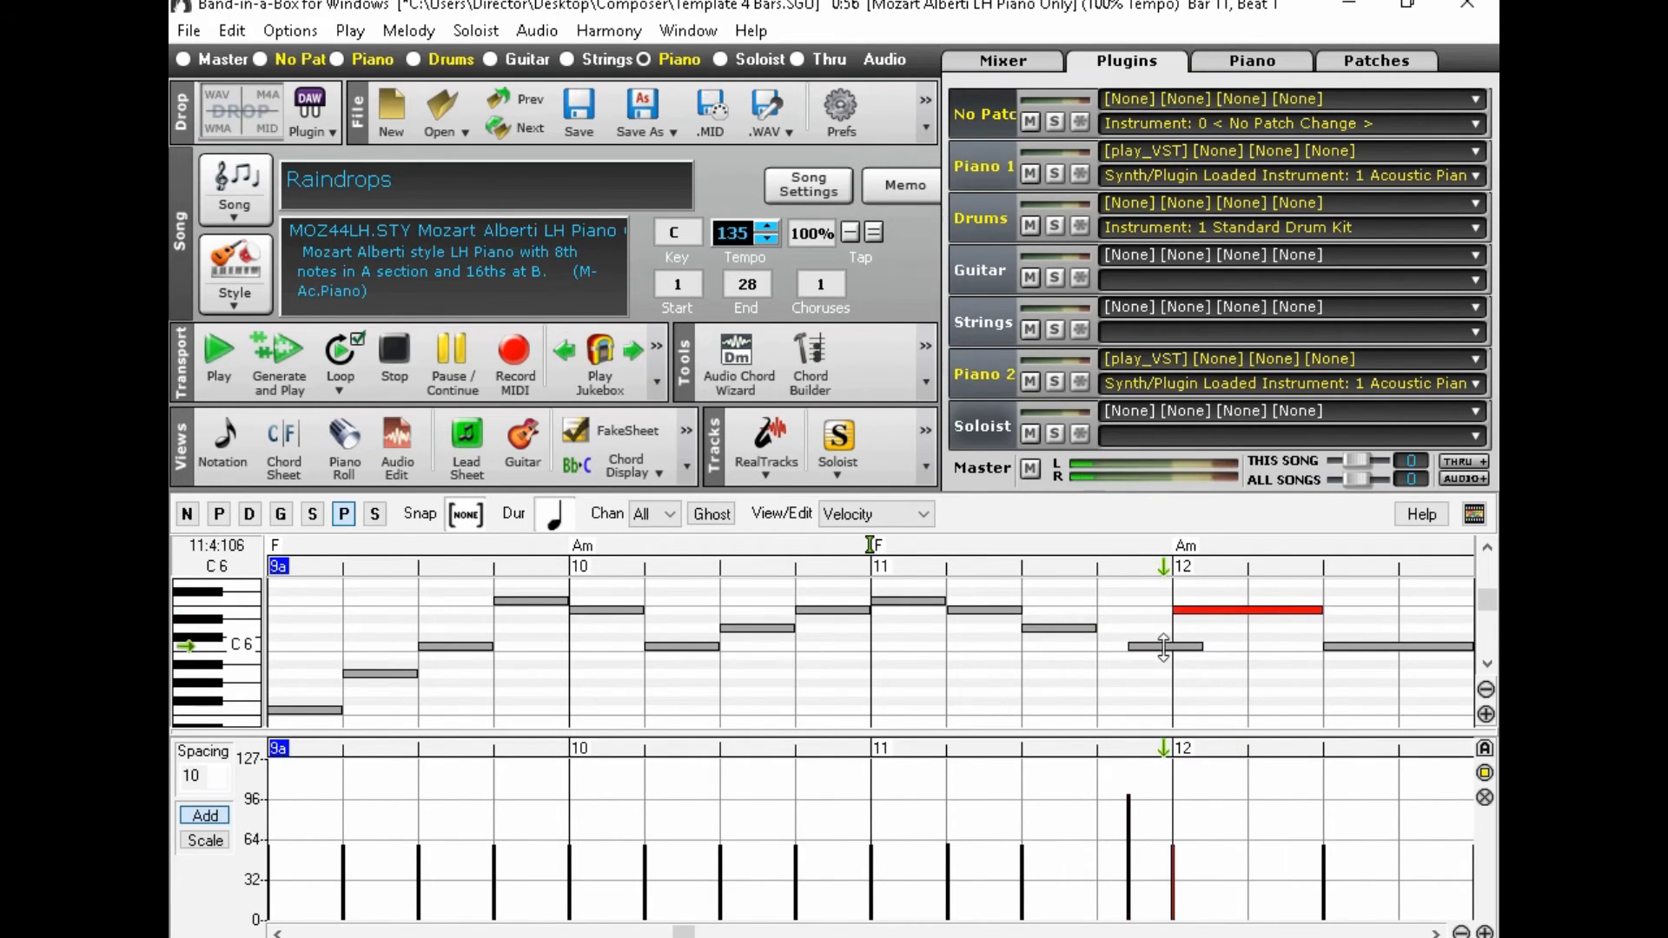
{"action": "left_click_drag", "start_coordinate": [1141, 649], "coordinate": [1096, 649]}
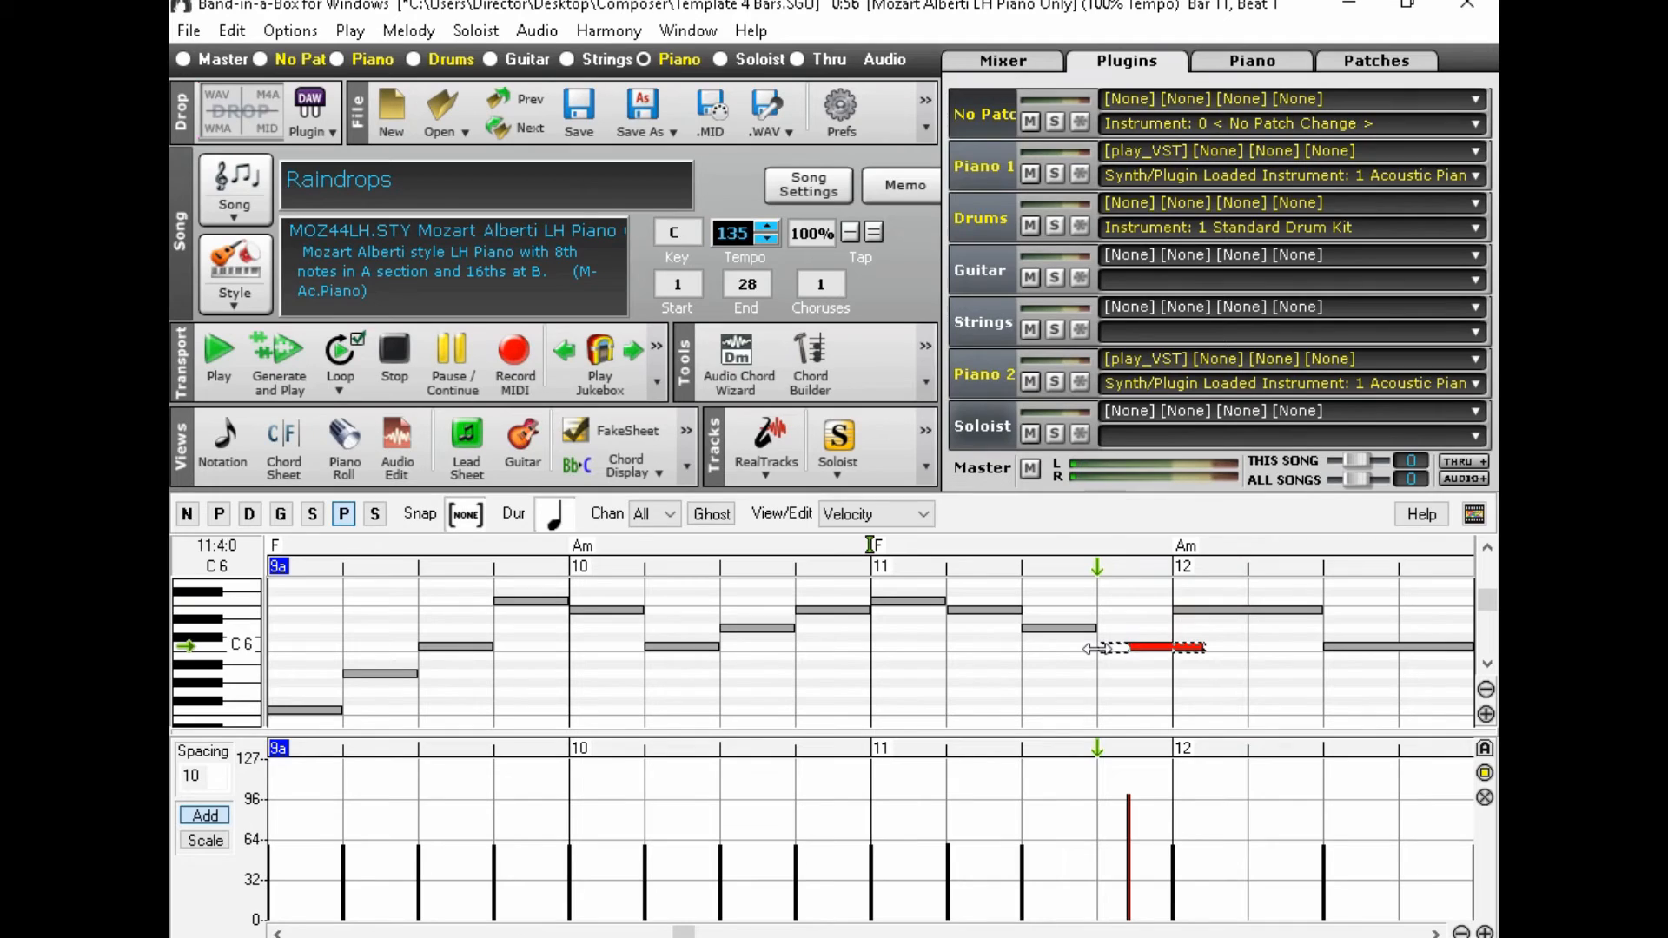
{"action": "left_click_drag", "start_coordinate": [1097, 803], "coordinate": [1099, 840]}
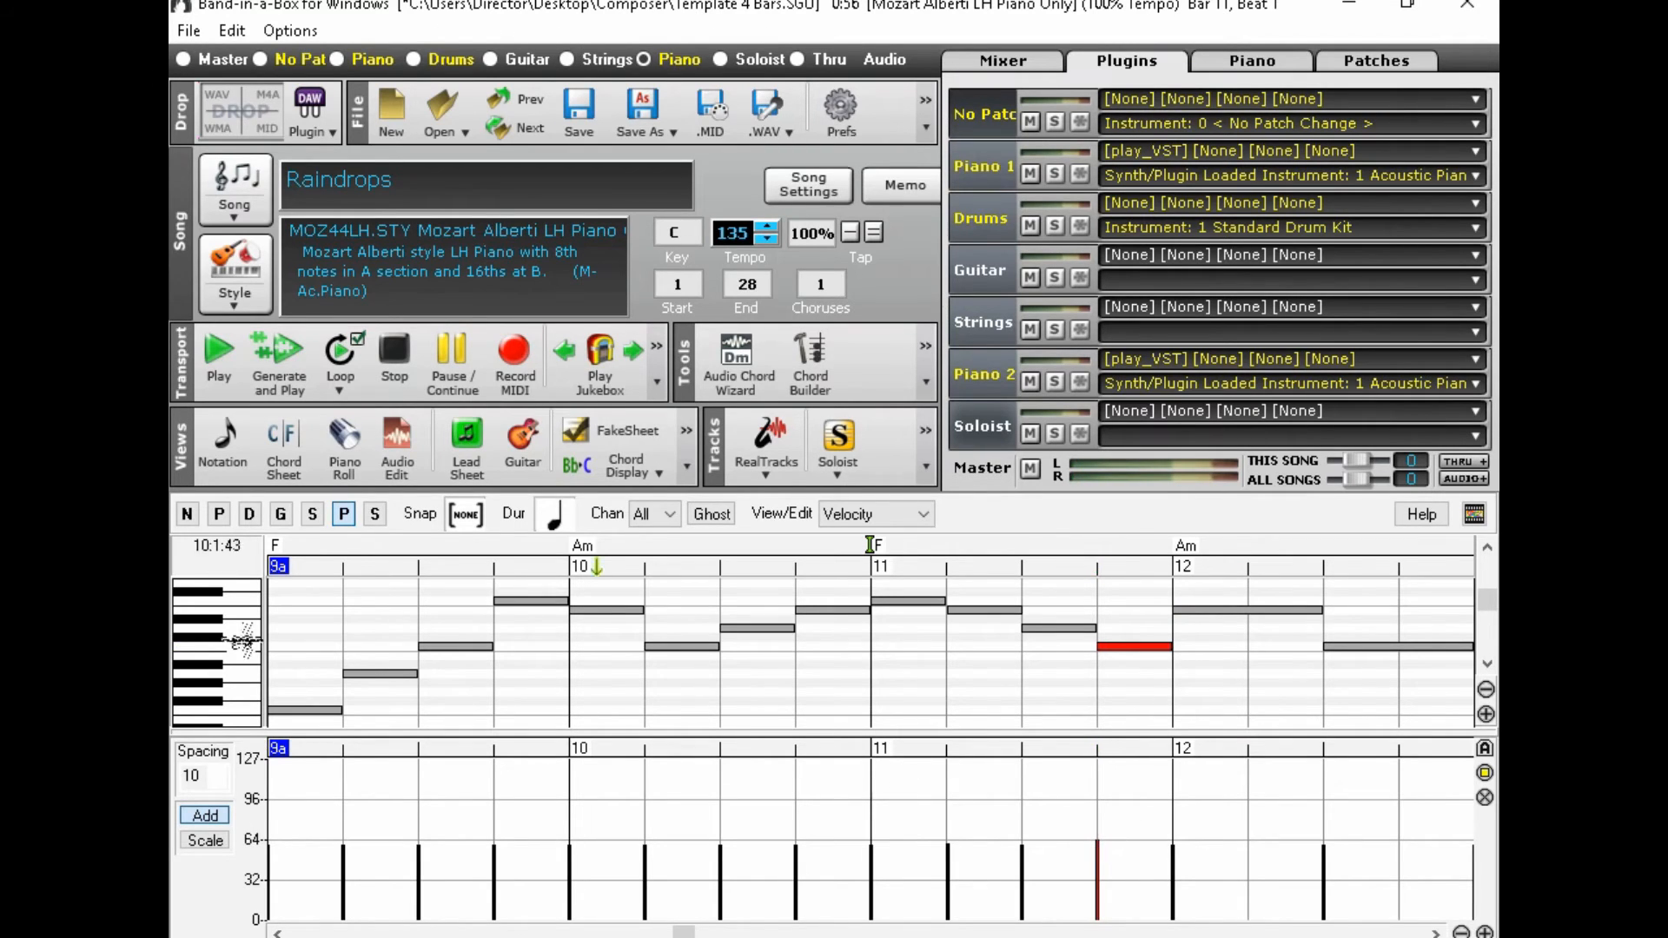
Step: Play the edited melody from bar 9, stop at bar 18, and return to the Chord Sheet
{"action": "left_click", "coordinate": [346, 560]}
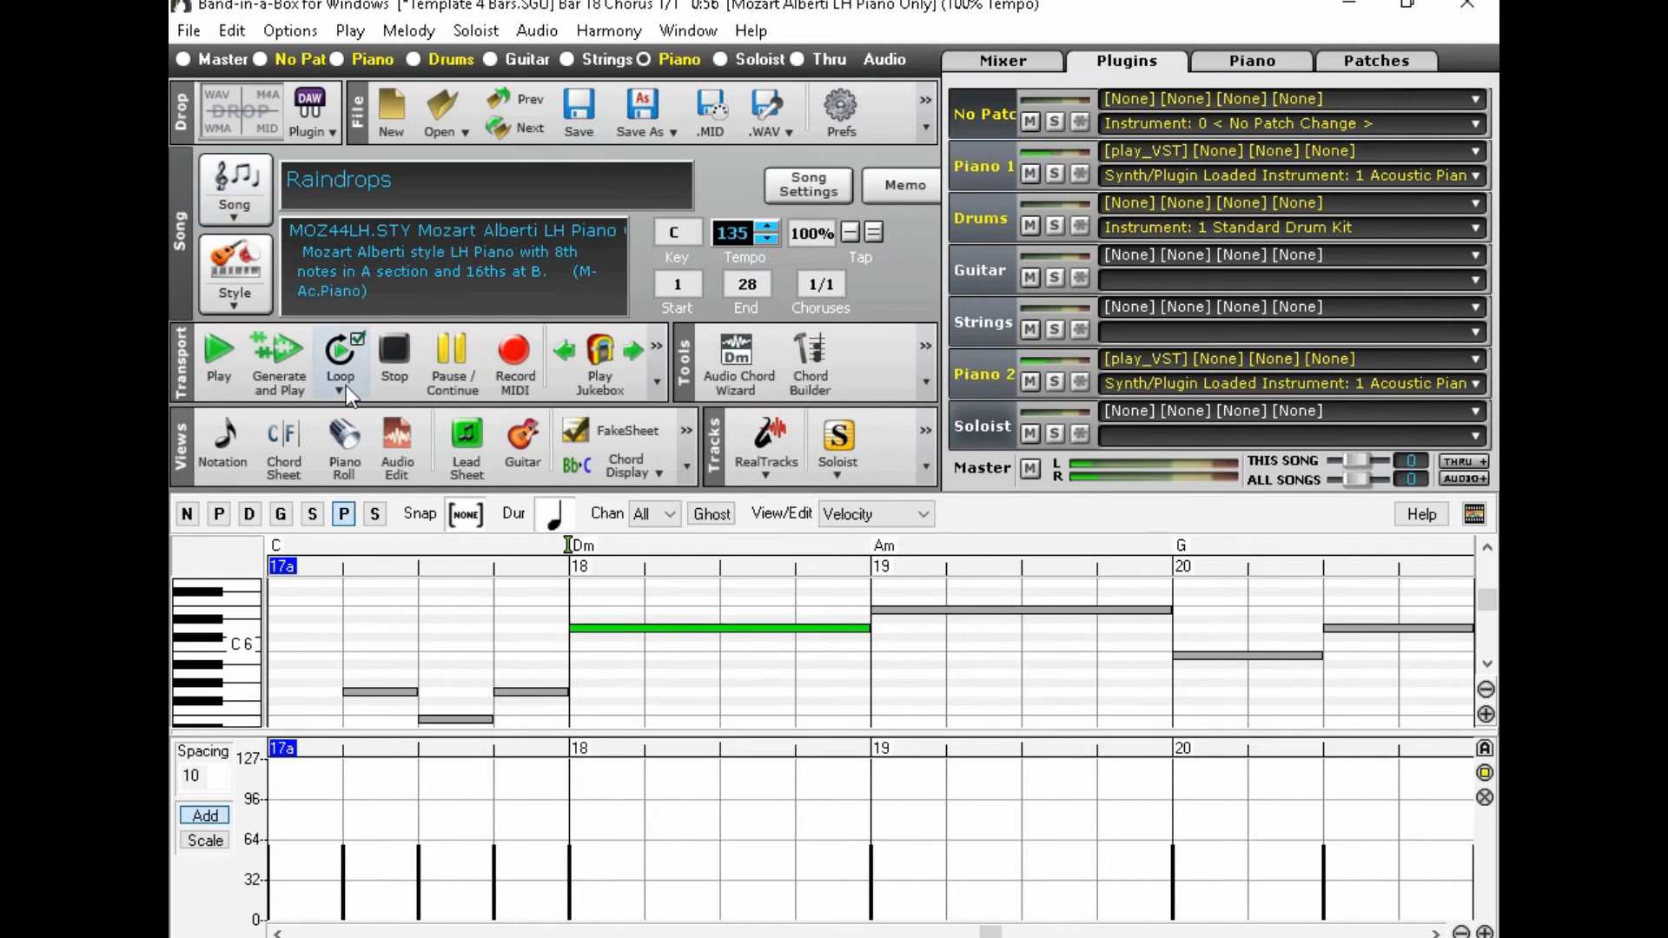
{"action": "left_click", "coordinate": [384, 362]}
{"action": "left_click", "coordinate": [280, 447]}
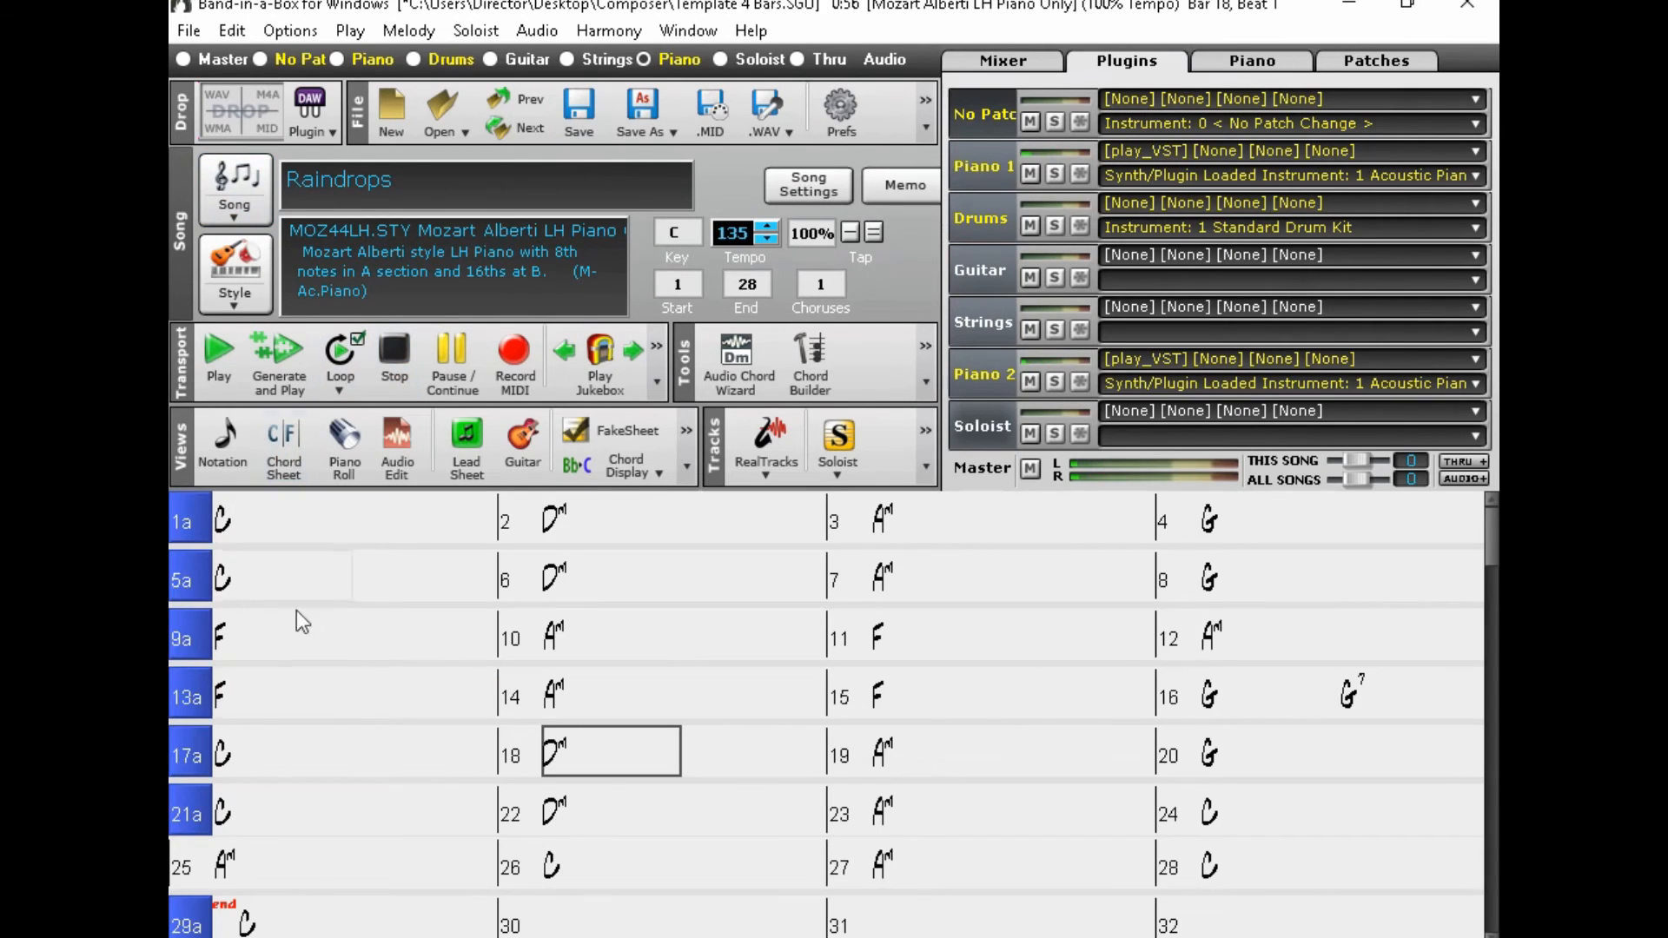
Step: Copy the eight bars starting at bar 1 to bar 21 with the chord entry K8,1, deleting the existing melody notes there
{"action": "left_click", "coordinate": [277, 827]}
{"action": "type", "text": "K8,1"}
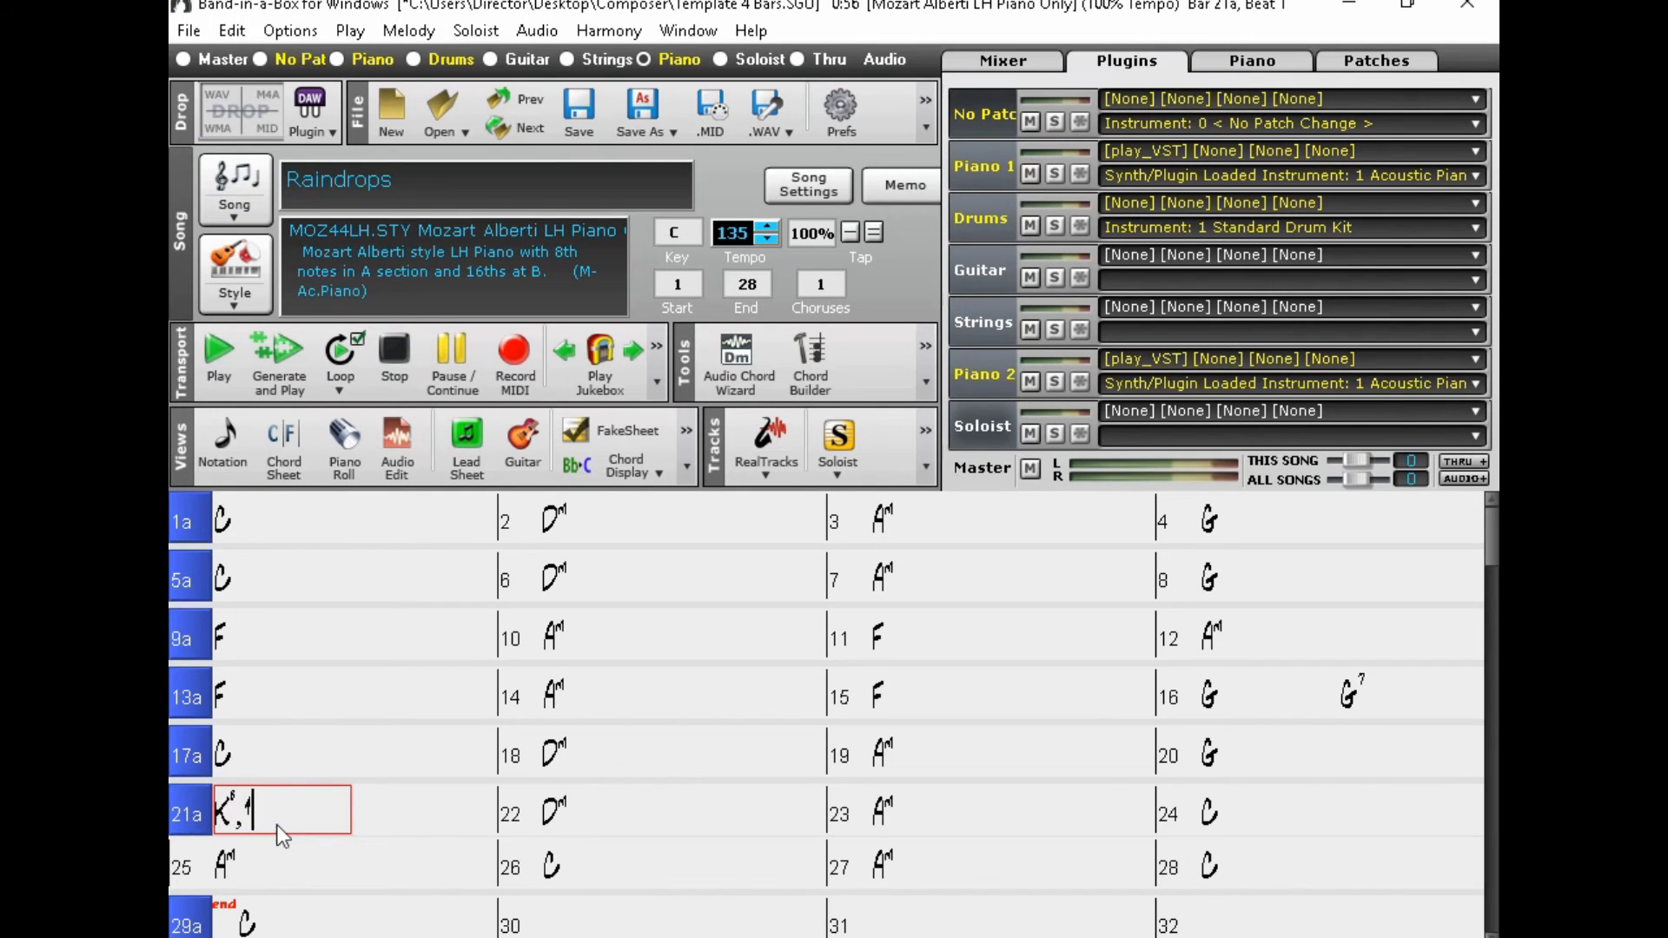
{"action": "key", "text": "Return"}
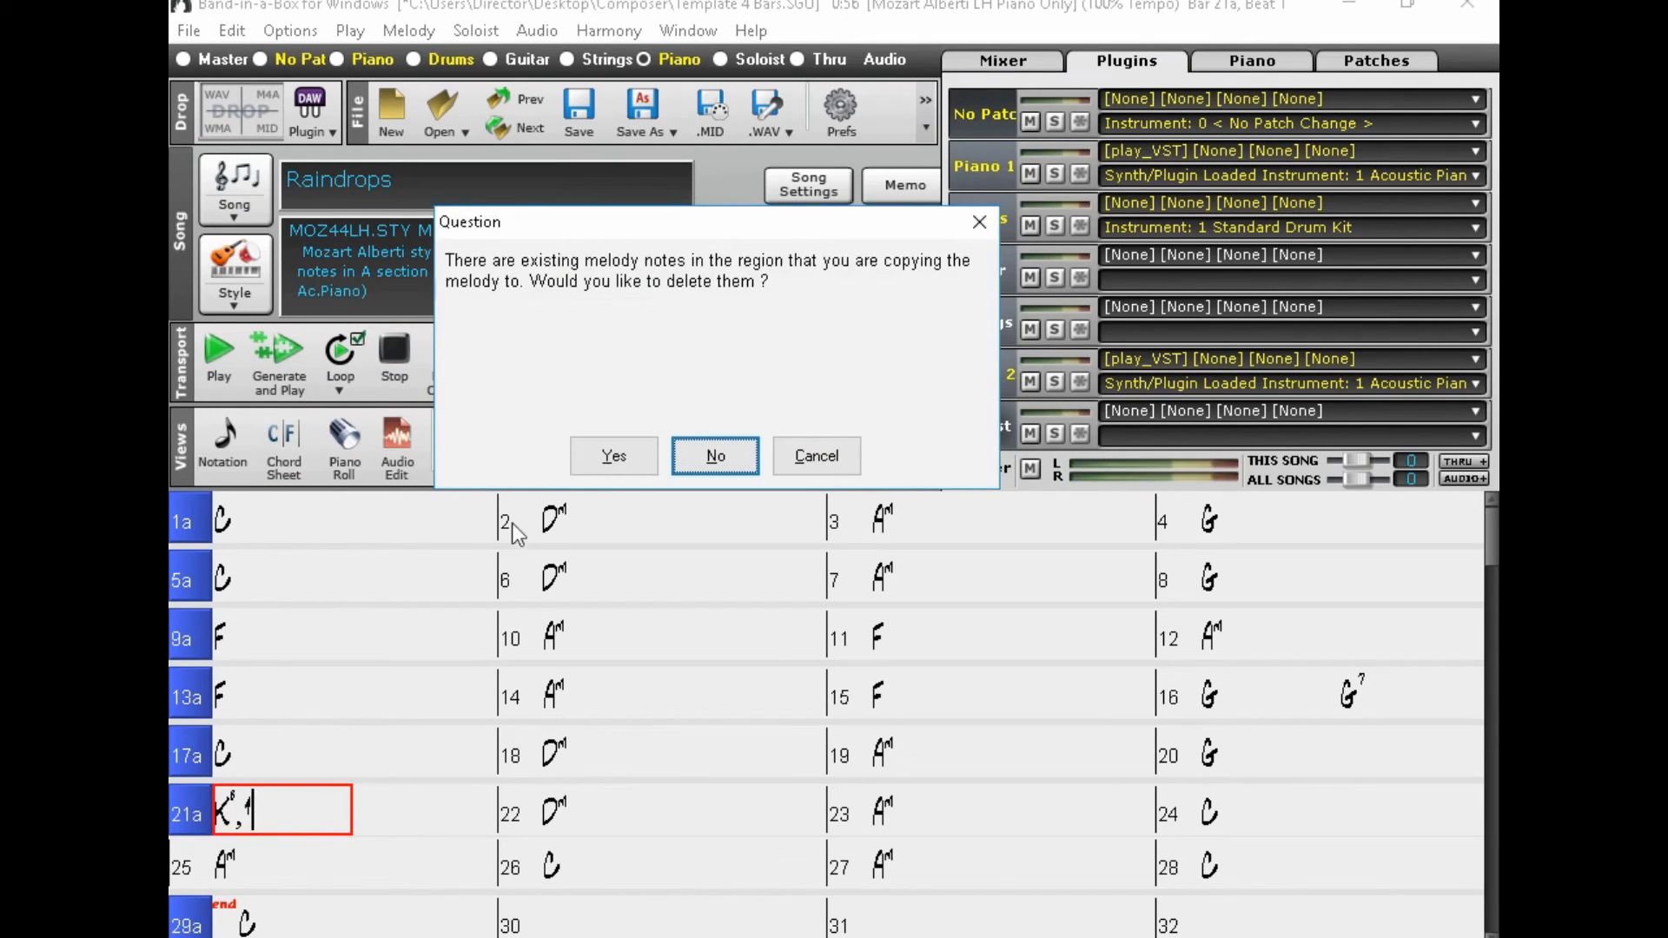
{"action": "left_click", "coordinate": [591, 466]}
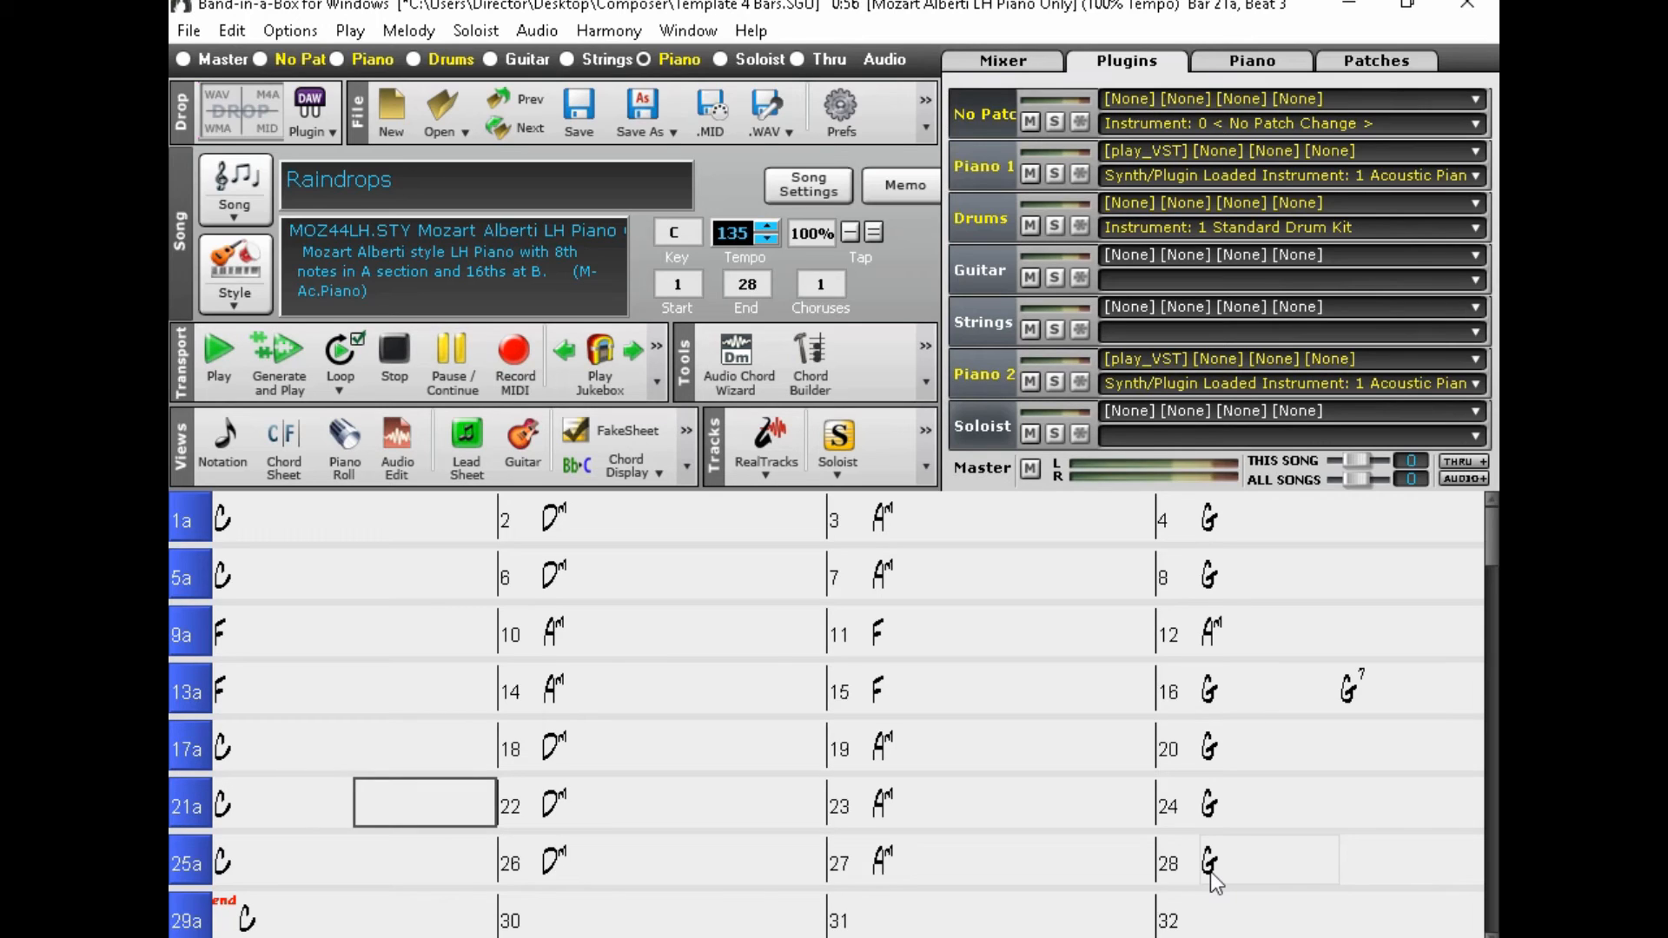
Step: Open the copied melody at bar 24 in the Piano Roll
{"action": "left_click", "coordinate": [1214, 818]}
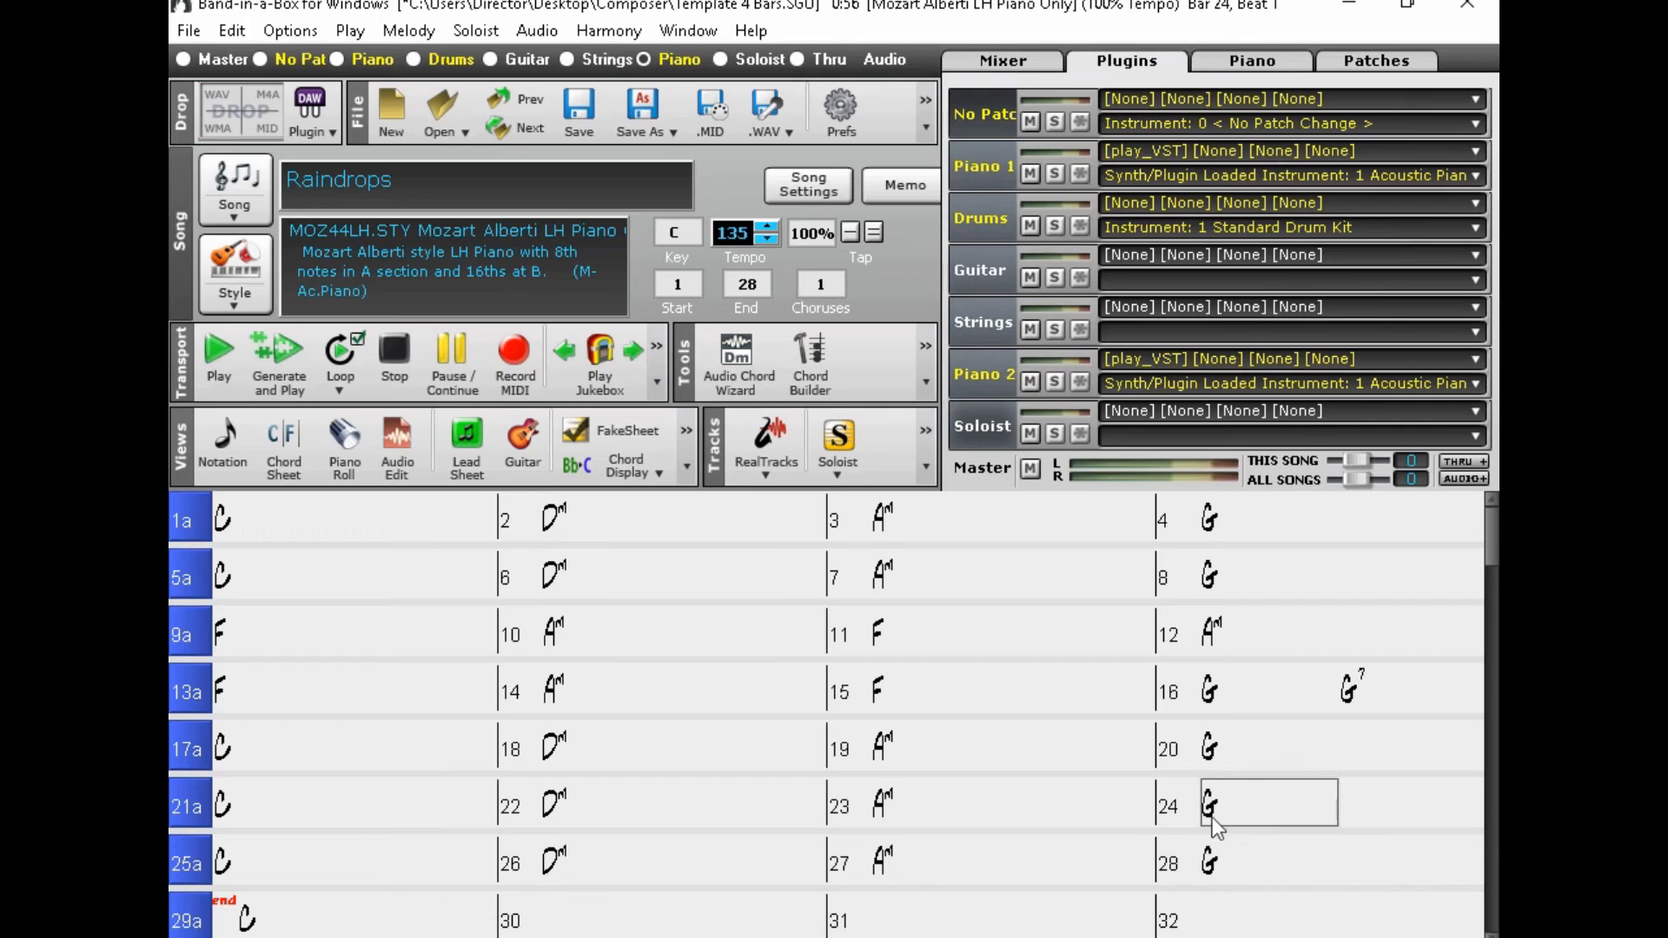
{"action": "left_click", "coordinate": [337, 466]}
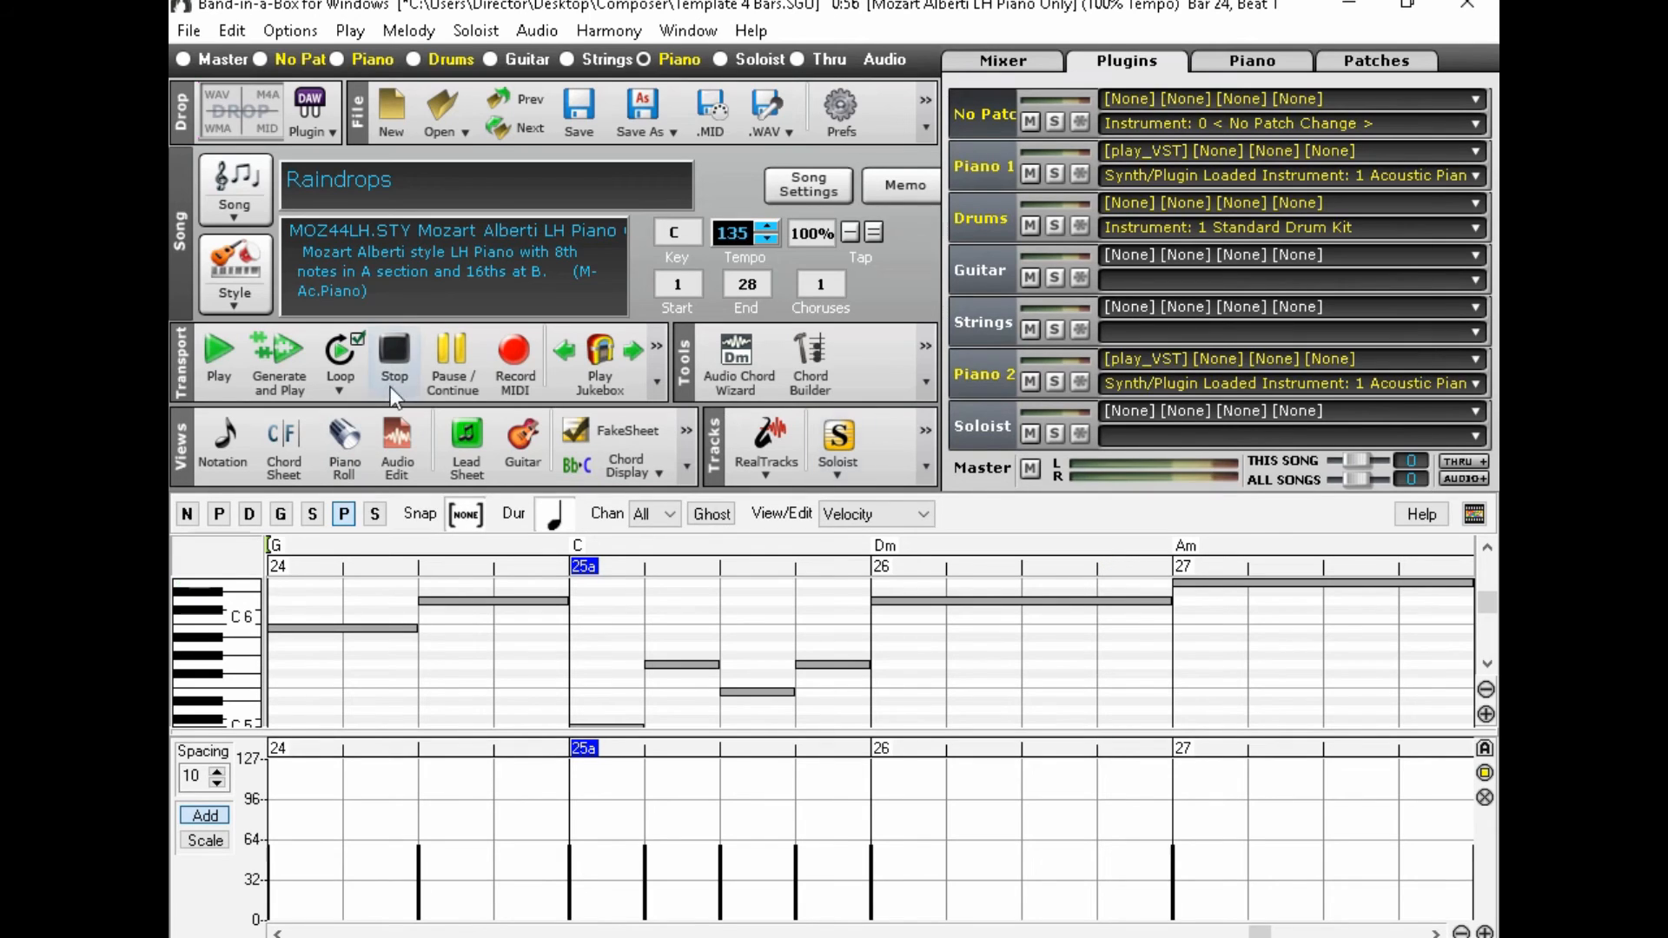
{"action": "left_click", "coordinate": [359, 447]}
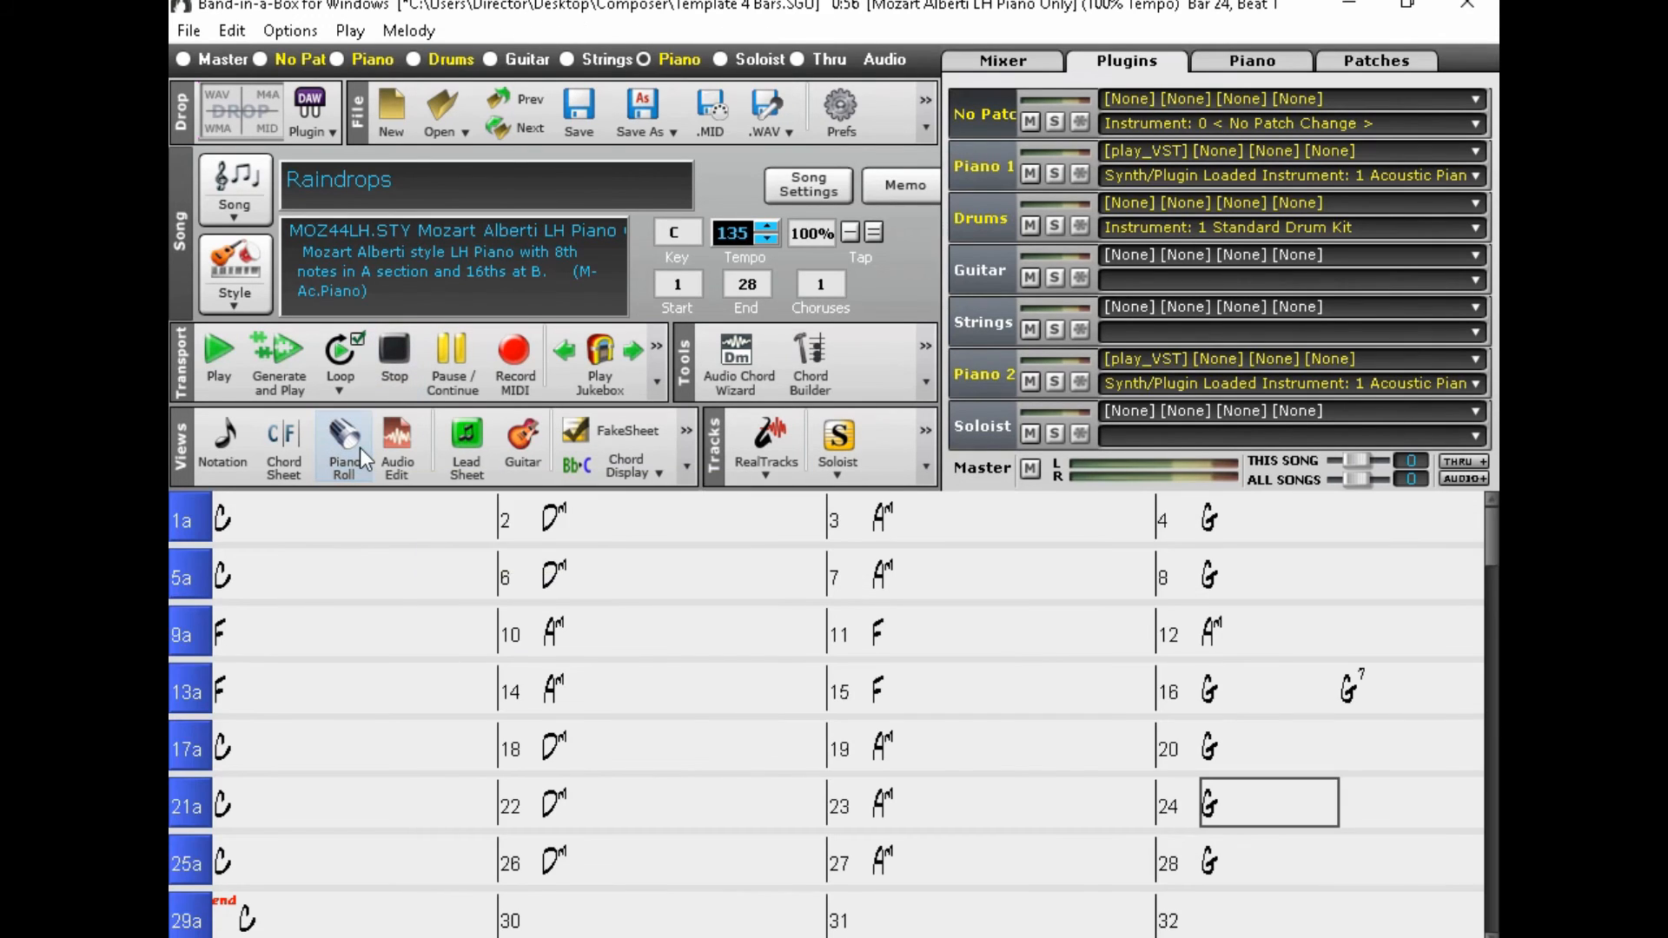
{"action": "left_click", "coordinate": [360, 447]}
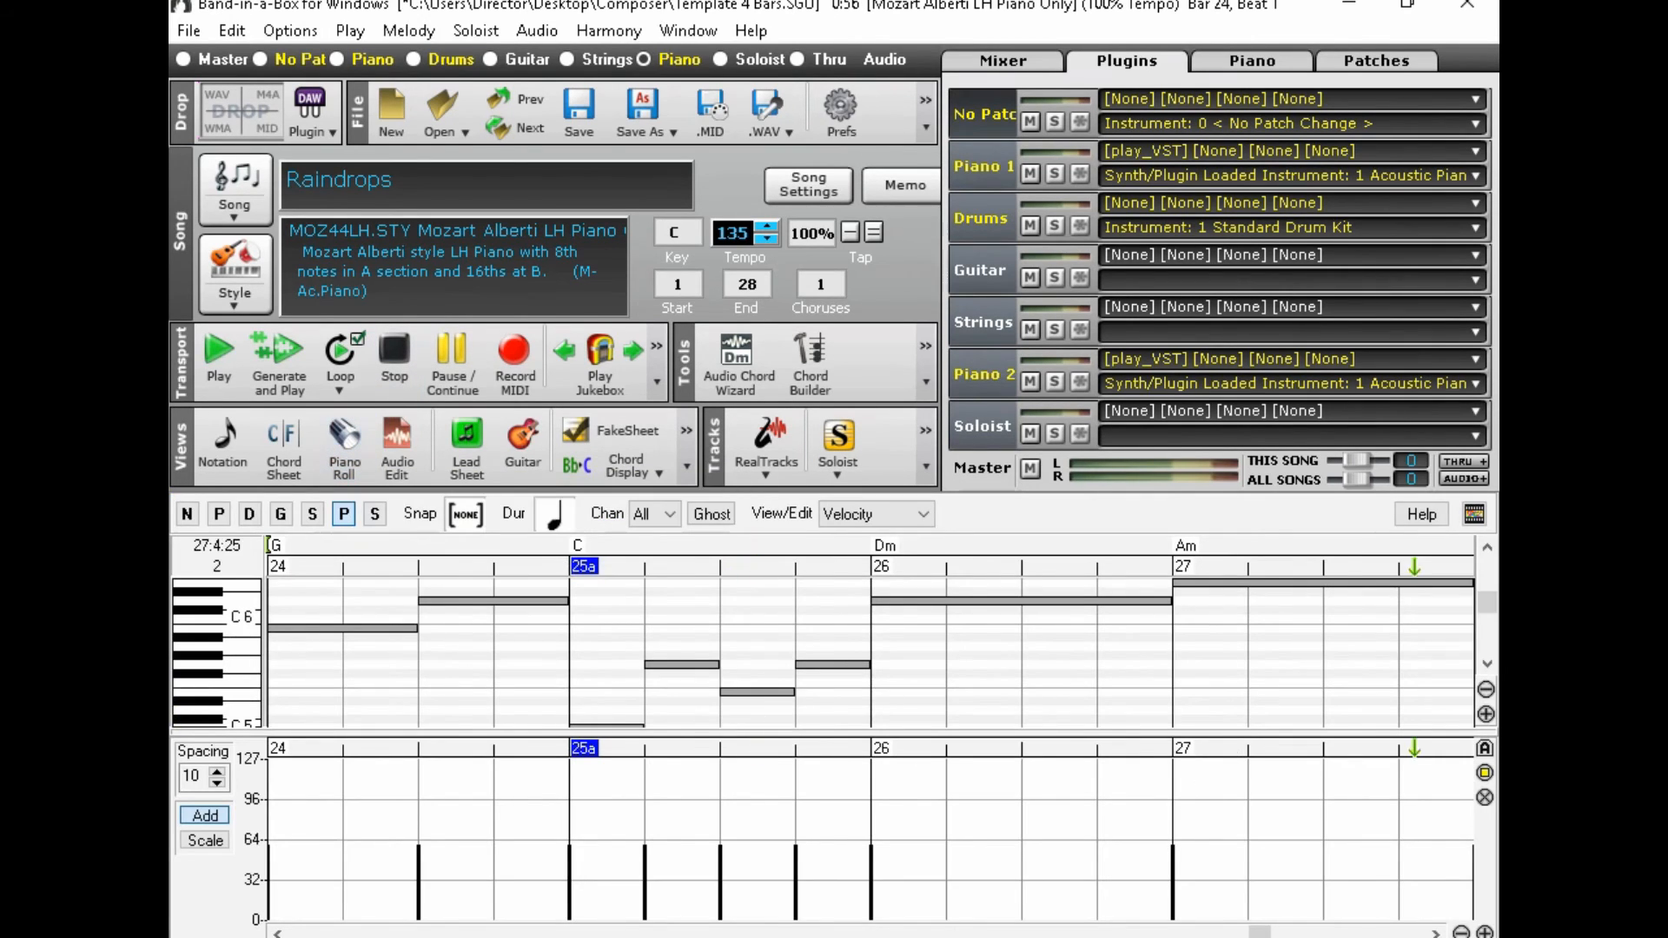
{"action": "left_click", "coordinate": [1435, 934]}
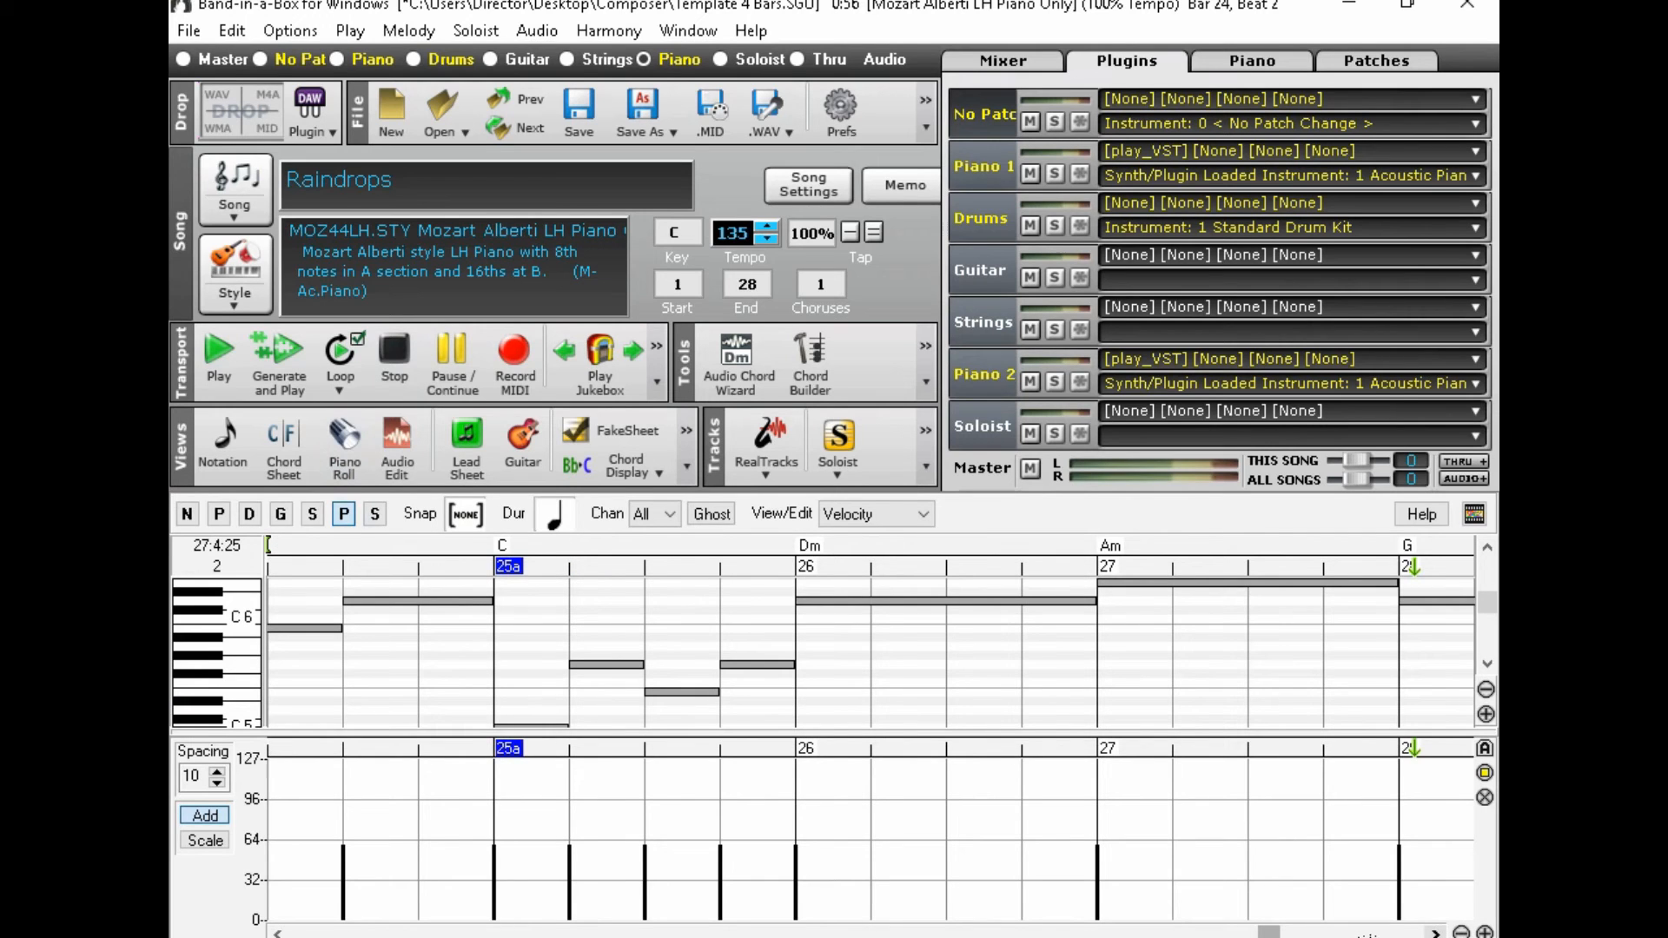
{"action": "left_click_drag", "start_coordinate": [1269, 934], "coordinate": [1190, 934]}
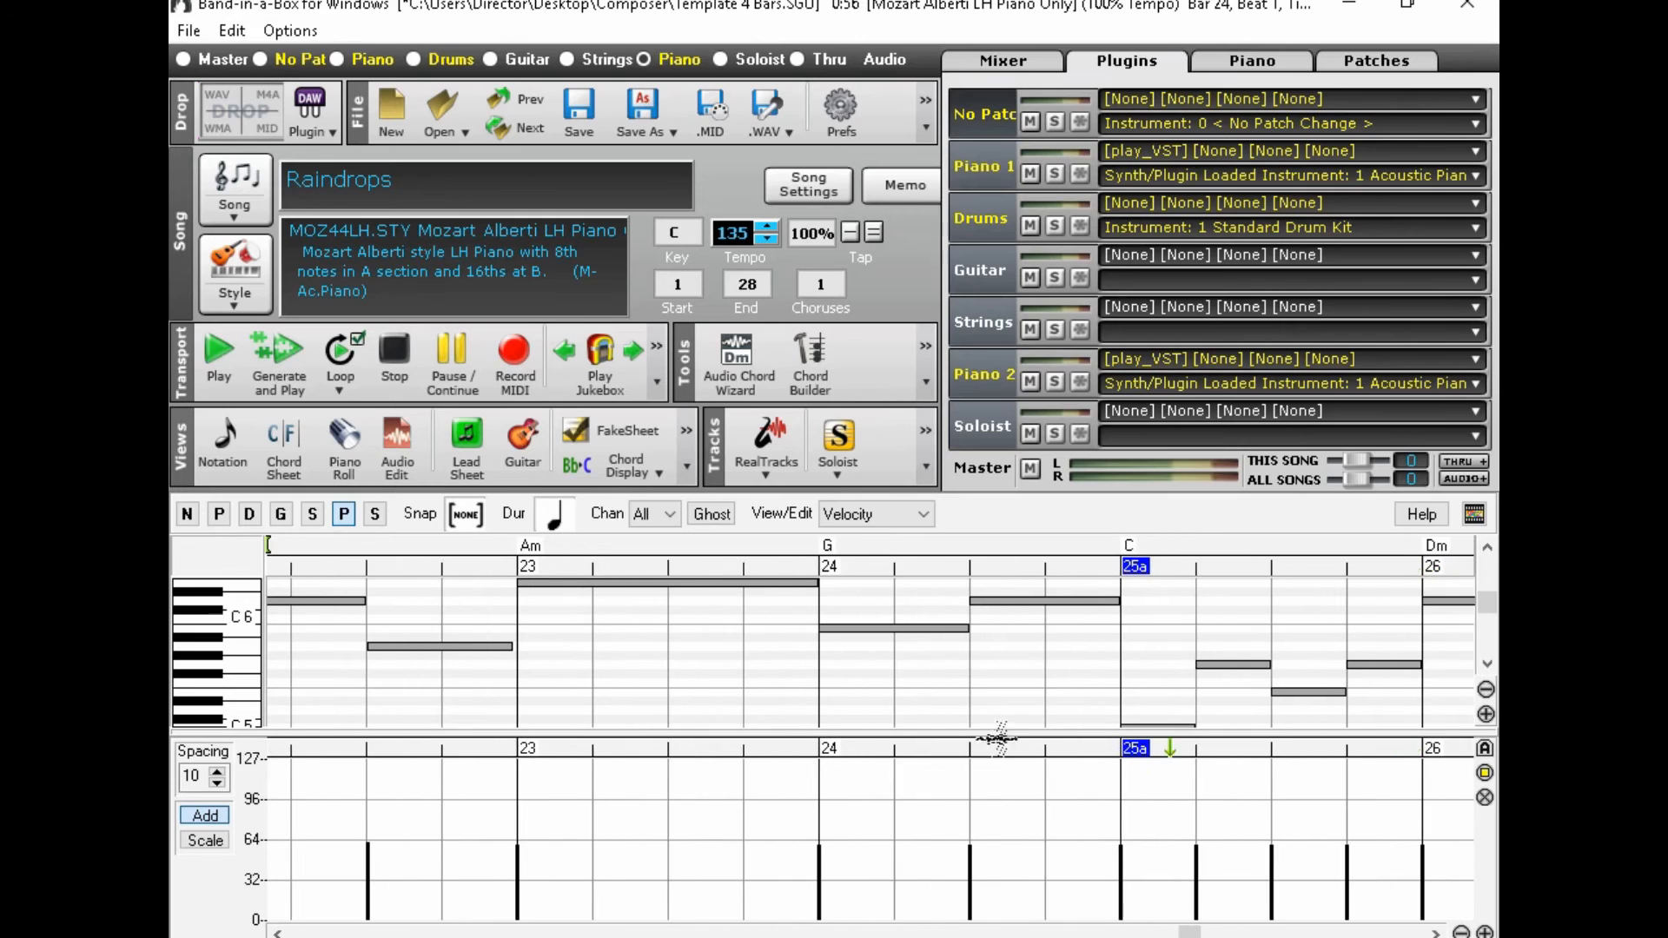
Step: Raise the B5 note at the start of bar 24 to C6 and select the D6 note after it
{"action": "left_click", "coordinate": [879, 626]}
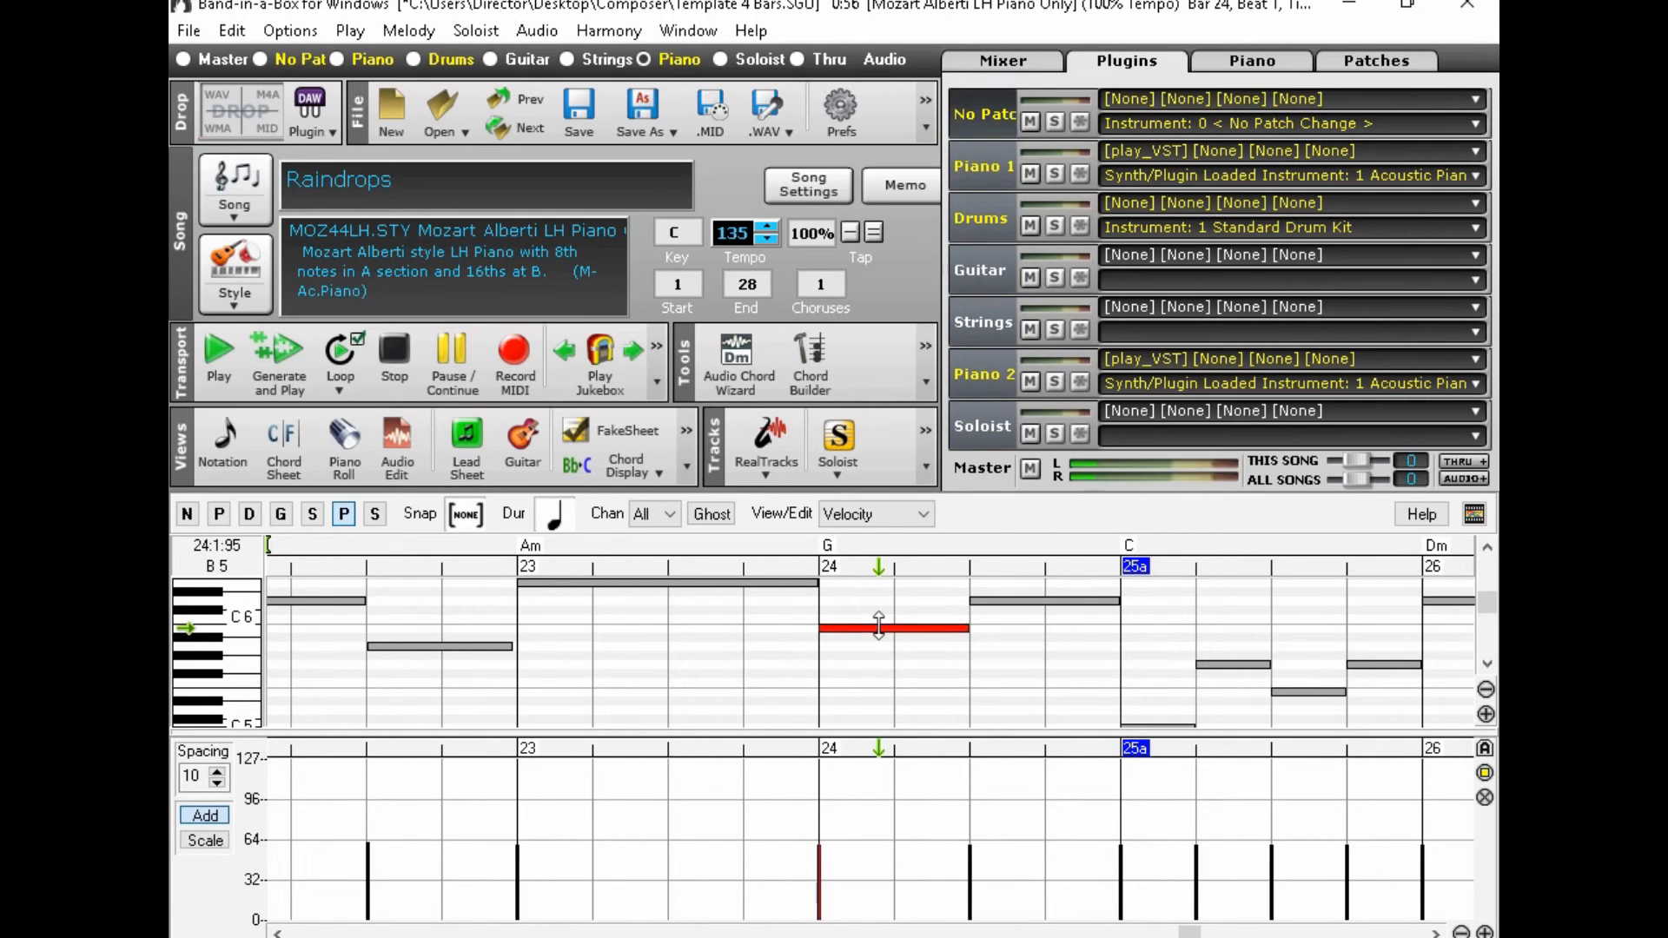
{"action": "left_click_drag", "start_coordinate": [880, 626], "coordinate": [879, 618]}
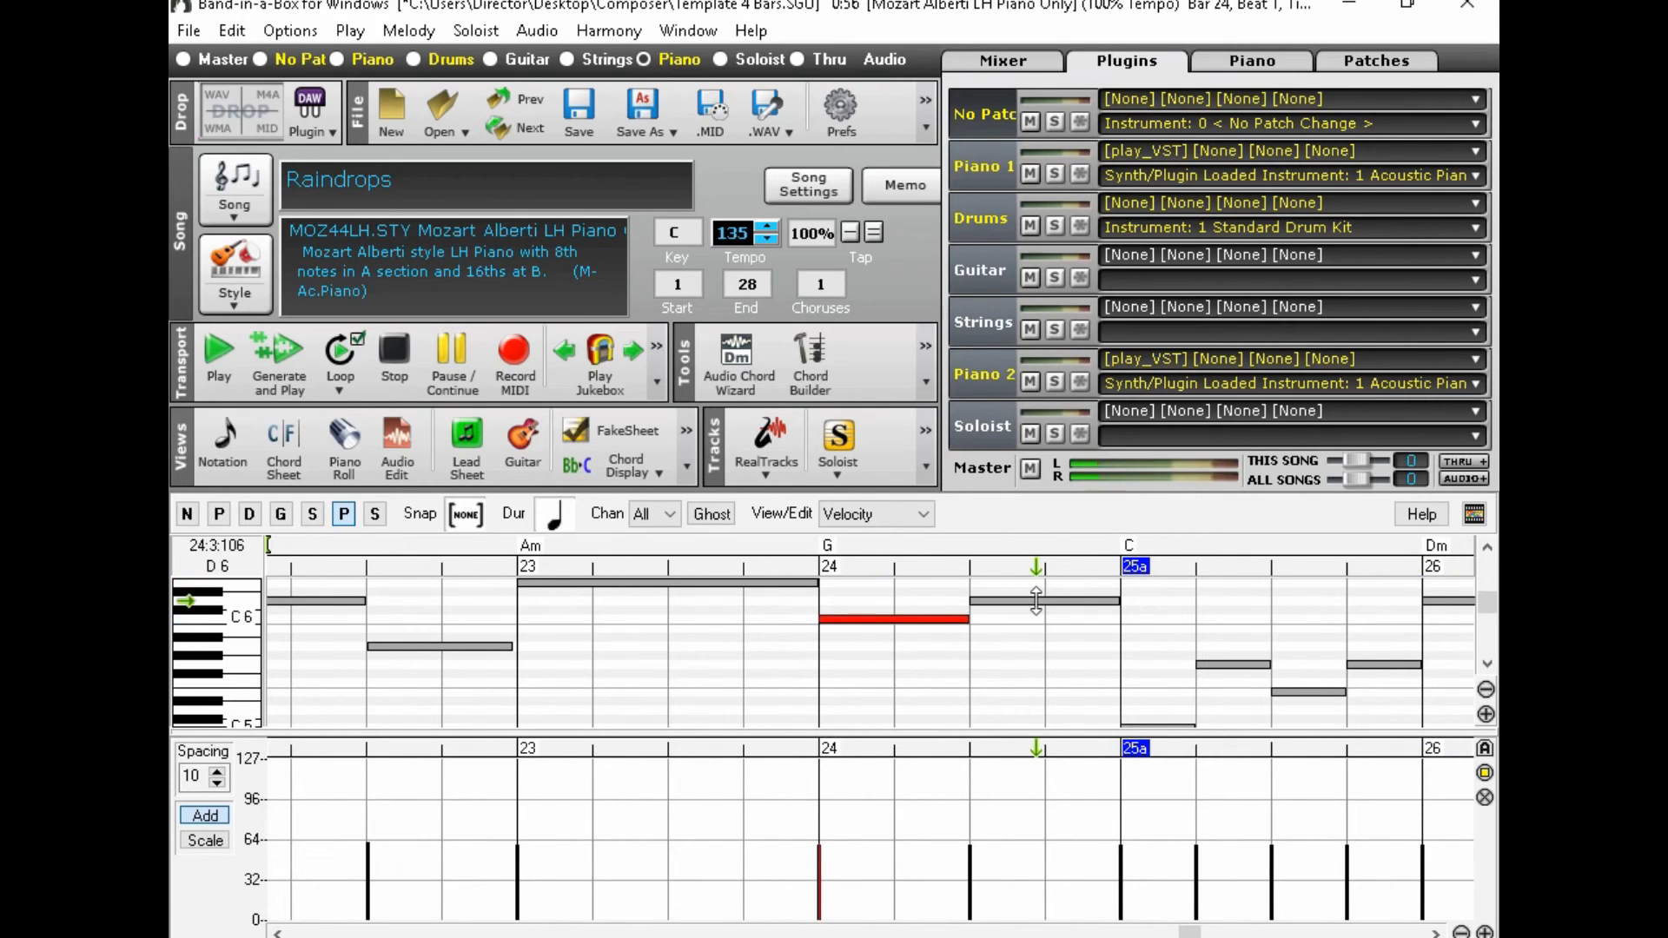
{"action": "left_click", "coordinate": [1037, 600]}
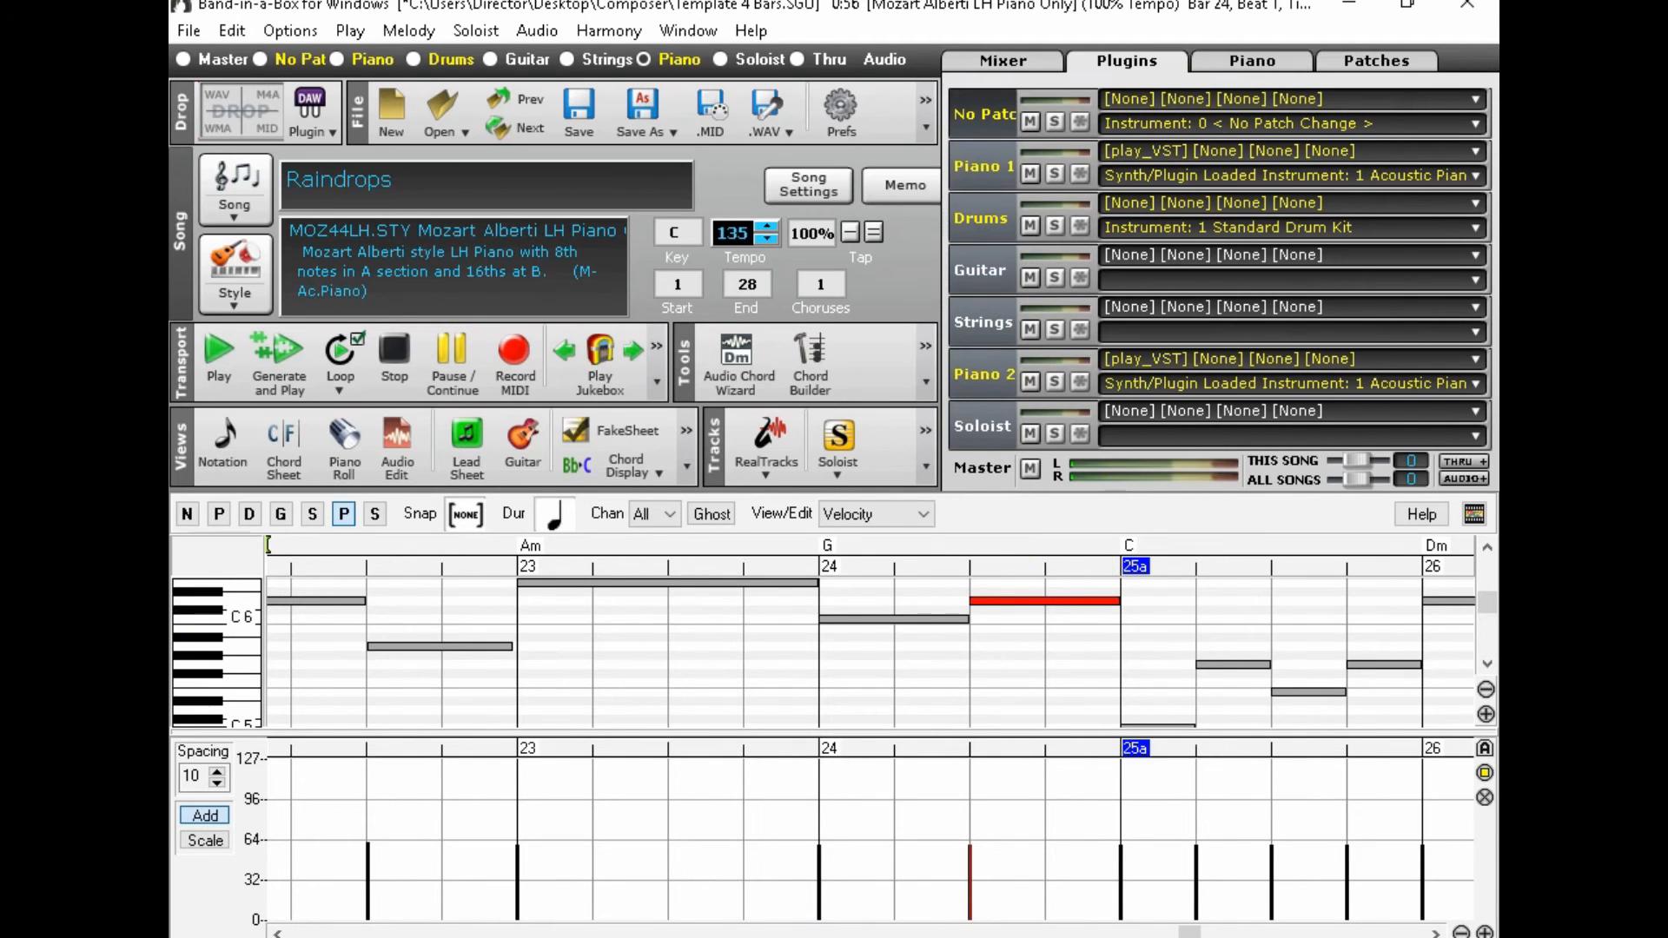
Step: Delete the C6 note at the start of bar 24 and move the D6 note earlier to just before beat 2
{"action": "left_click_drag", "start_coordinate": [1190, 931], "coordinate": [1244, 913]}
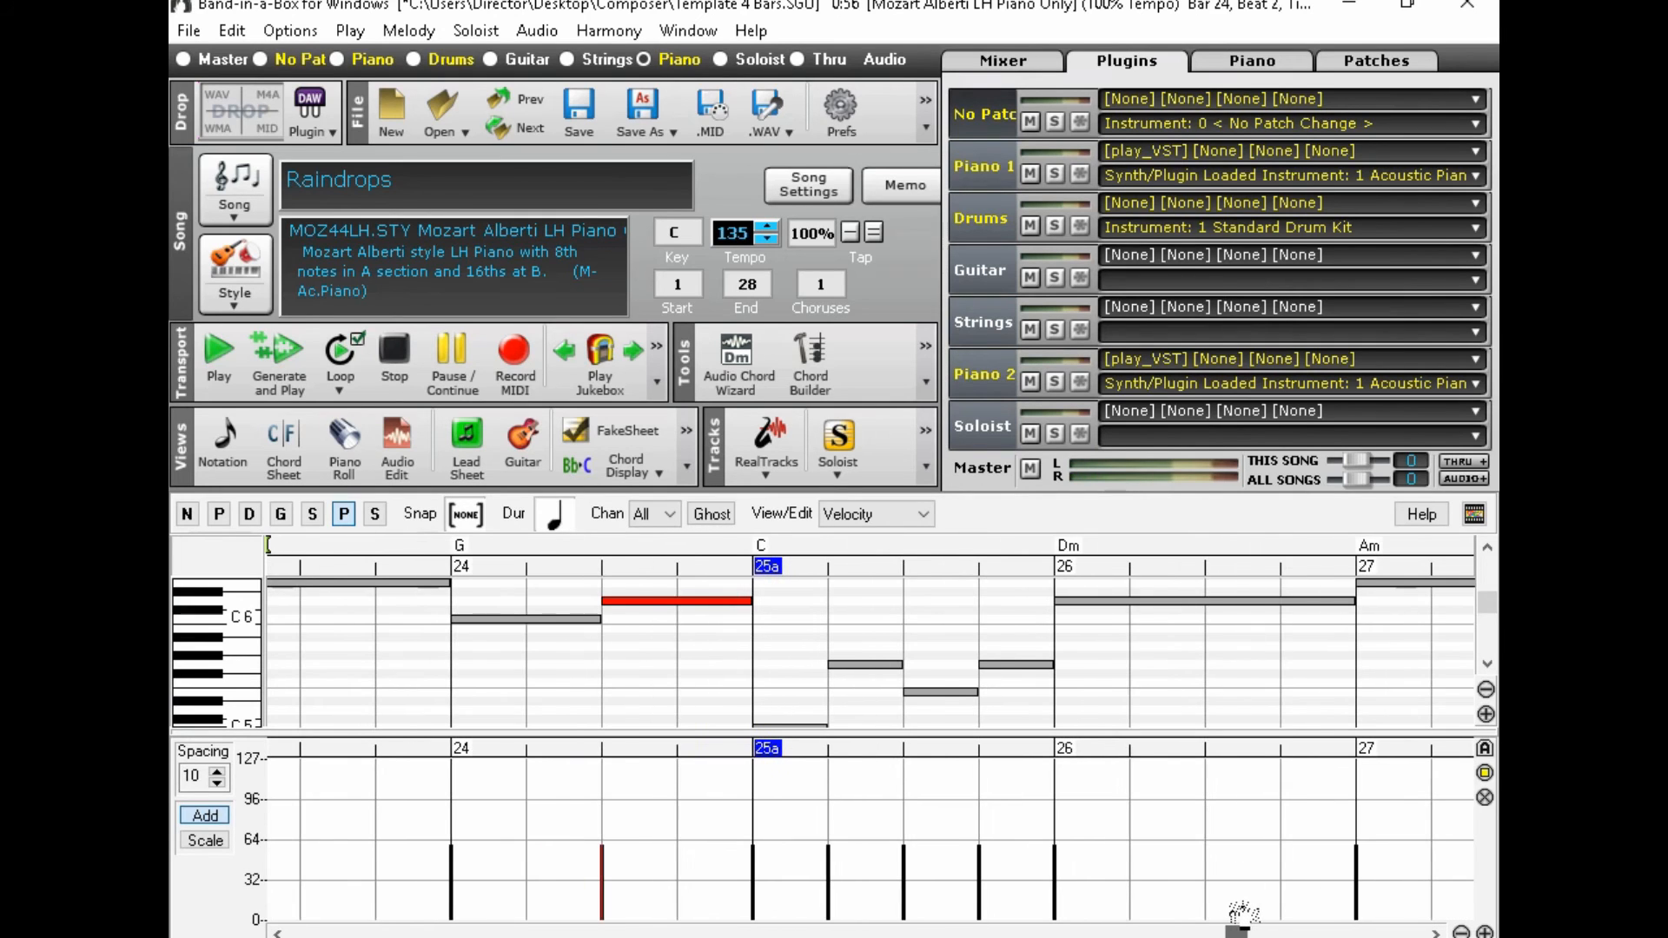
{"action": "left_click", "coordinate": [535, 618]}
{"action": "key", "text": "Delete"}
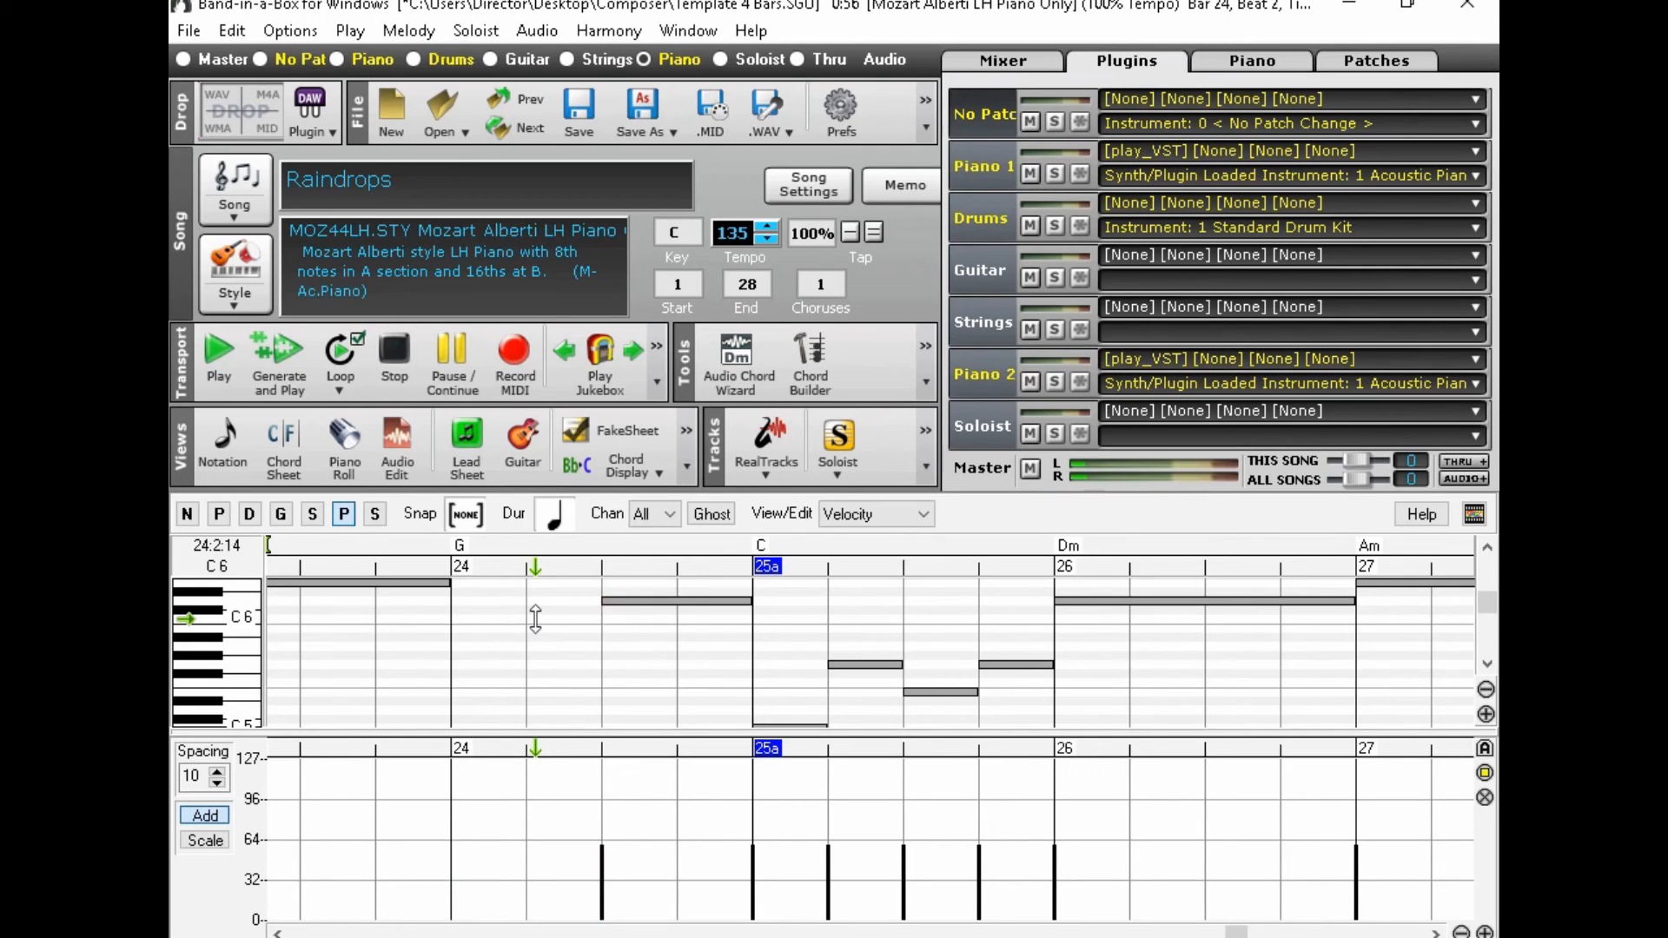
{"action": "left_click_drag", "start_coordinate": [640, 602], "coordinate": [517, 606]}
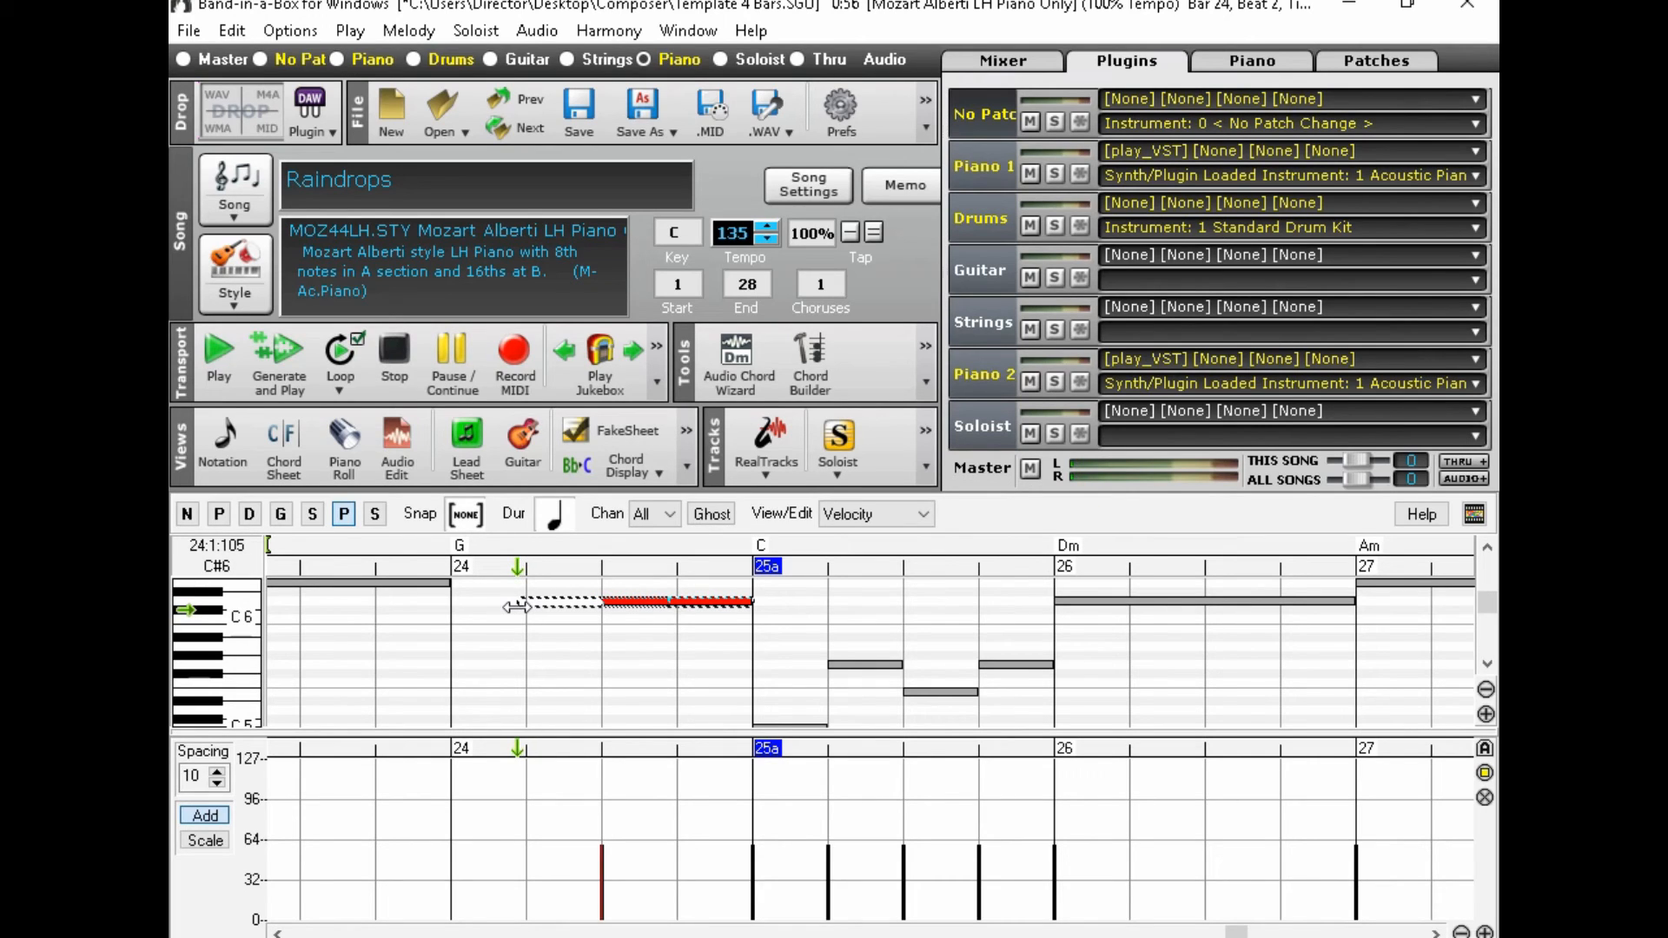
{"action": "left_click_drag", "start_coordinate": [517, 607], "coordinate": [517, 607]}
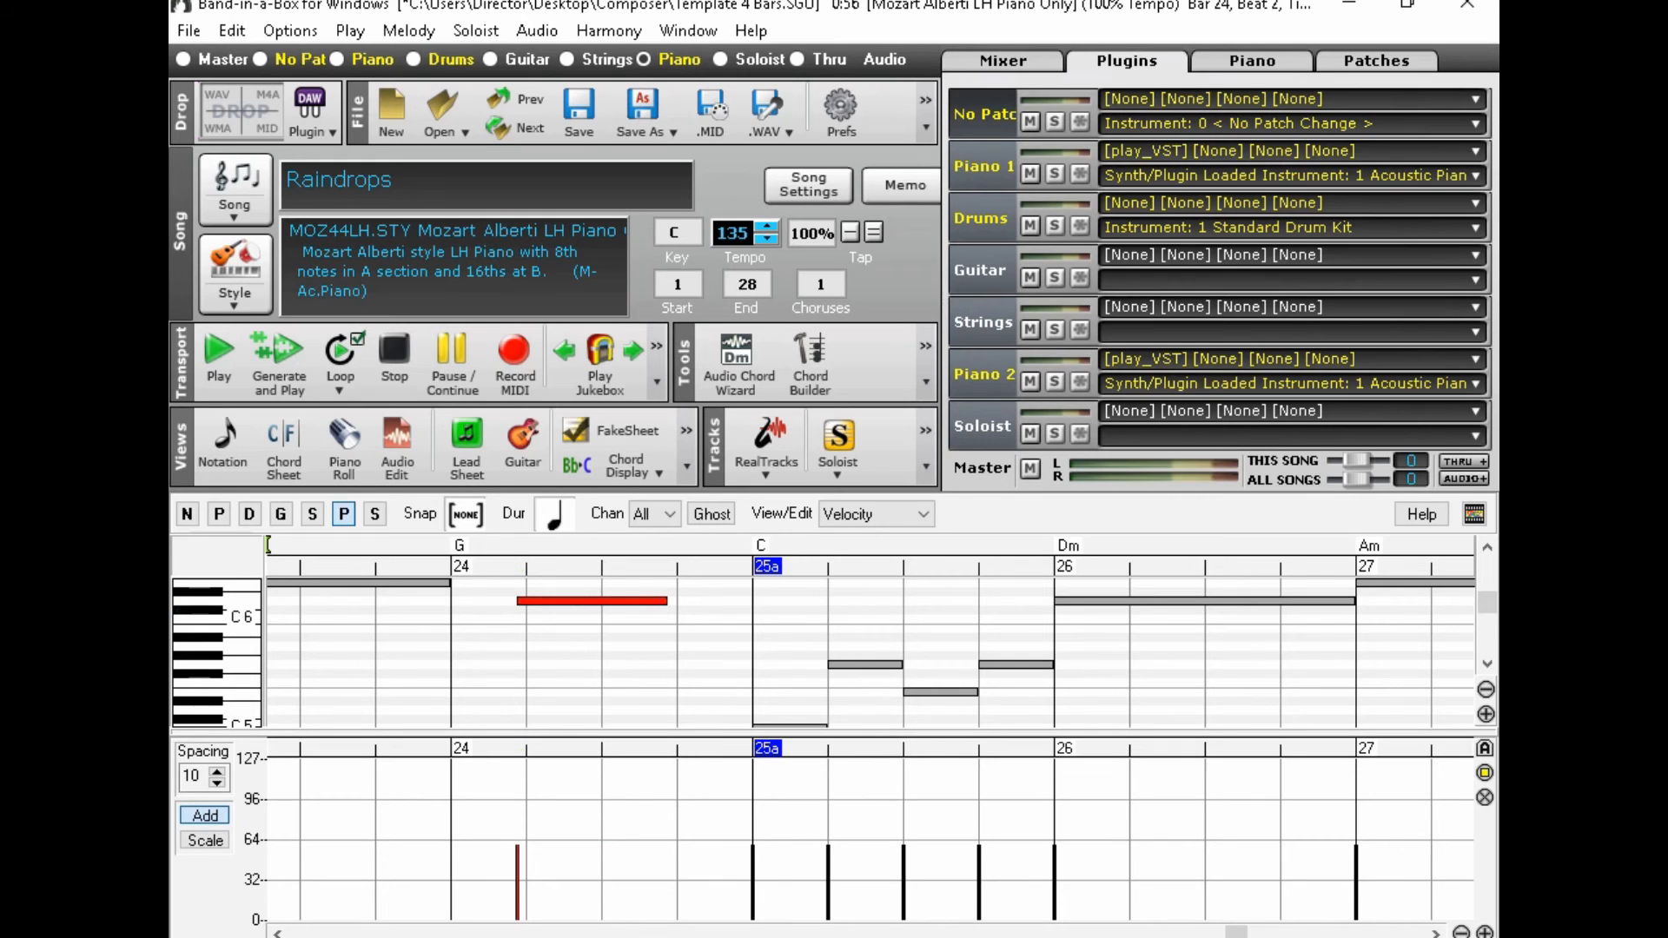
Step: Play the ending from bar 25 in the Chord Sheet and stop at bar 29
{"action": "left_click_drag", "start_coordinate": [1236, 931], "coordinate": [1353, 907]}
{"action": "left_click_drag", "start_coordinate": [1354, 906], "coordinate": [1184, 925]}
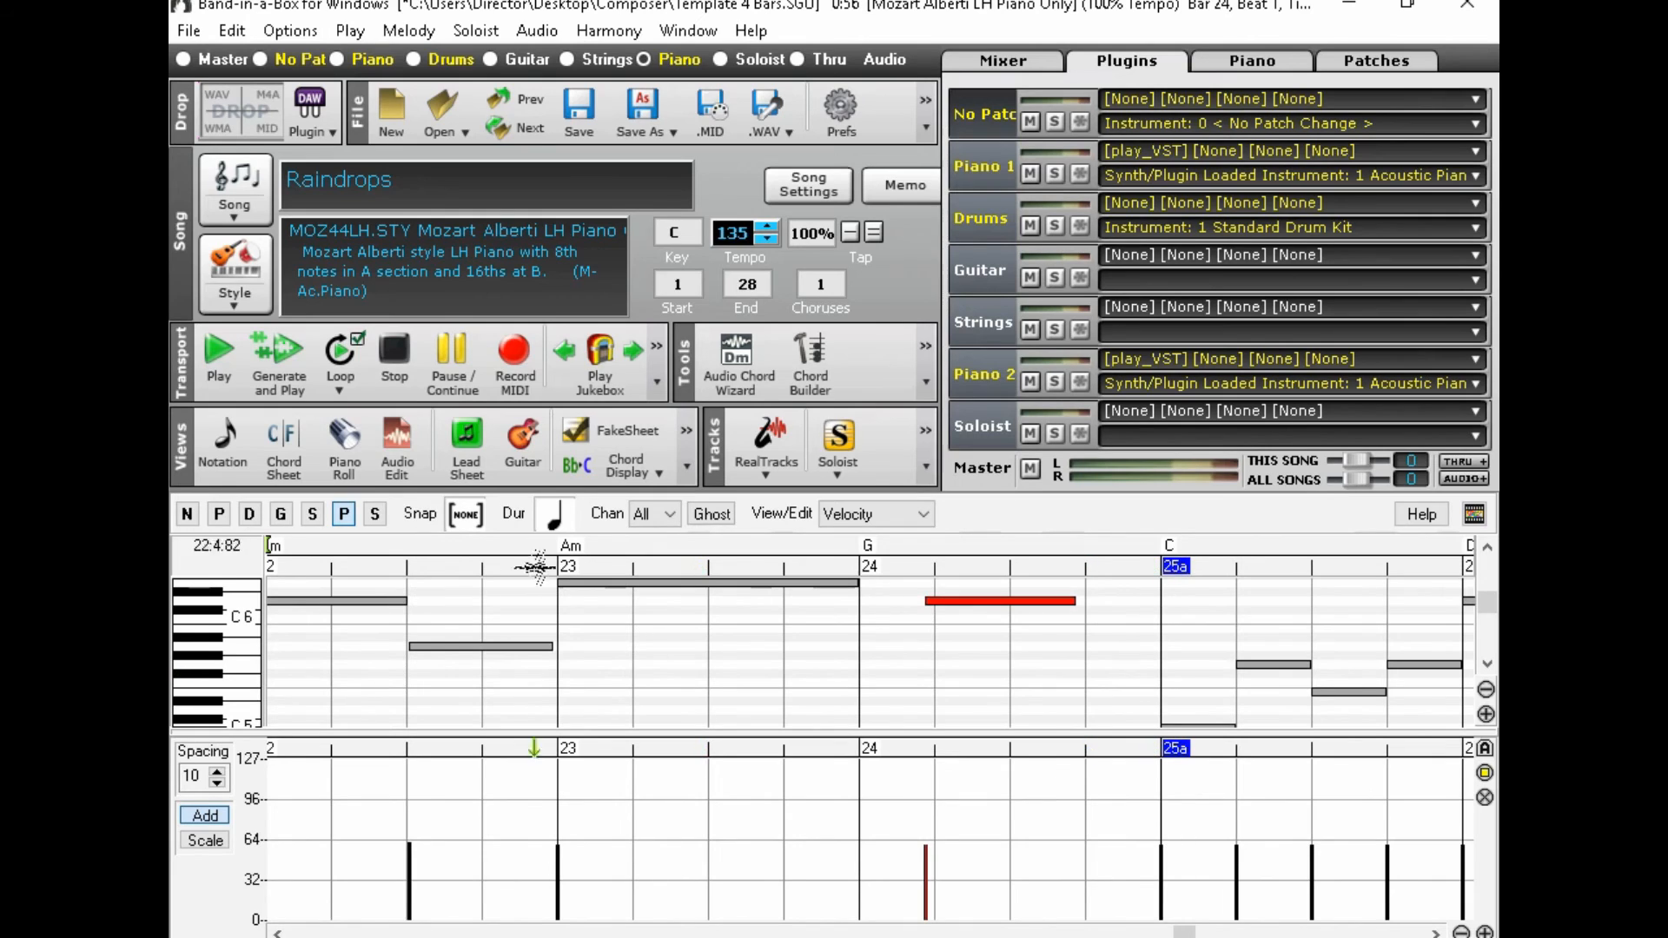
{"action": "left_click", "coordinate": [290, 464]}
{"action": "left_click", "coordinate": [313, 847]}
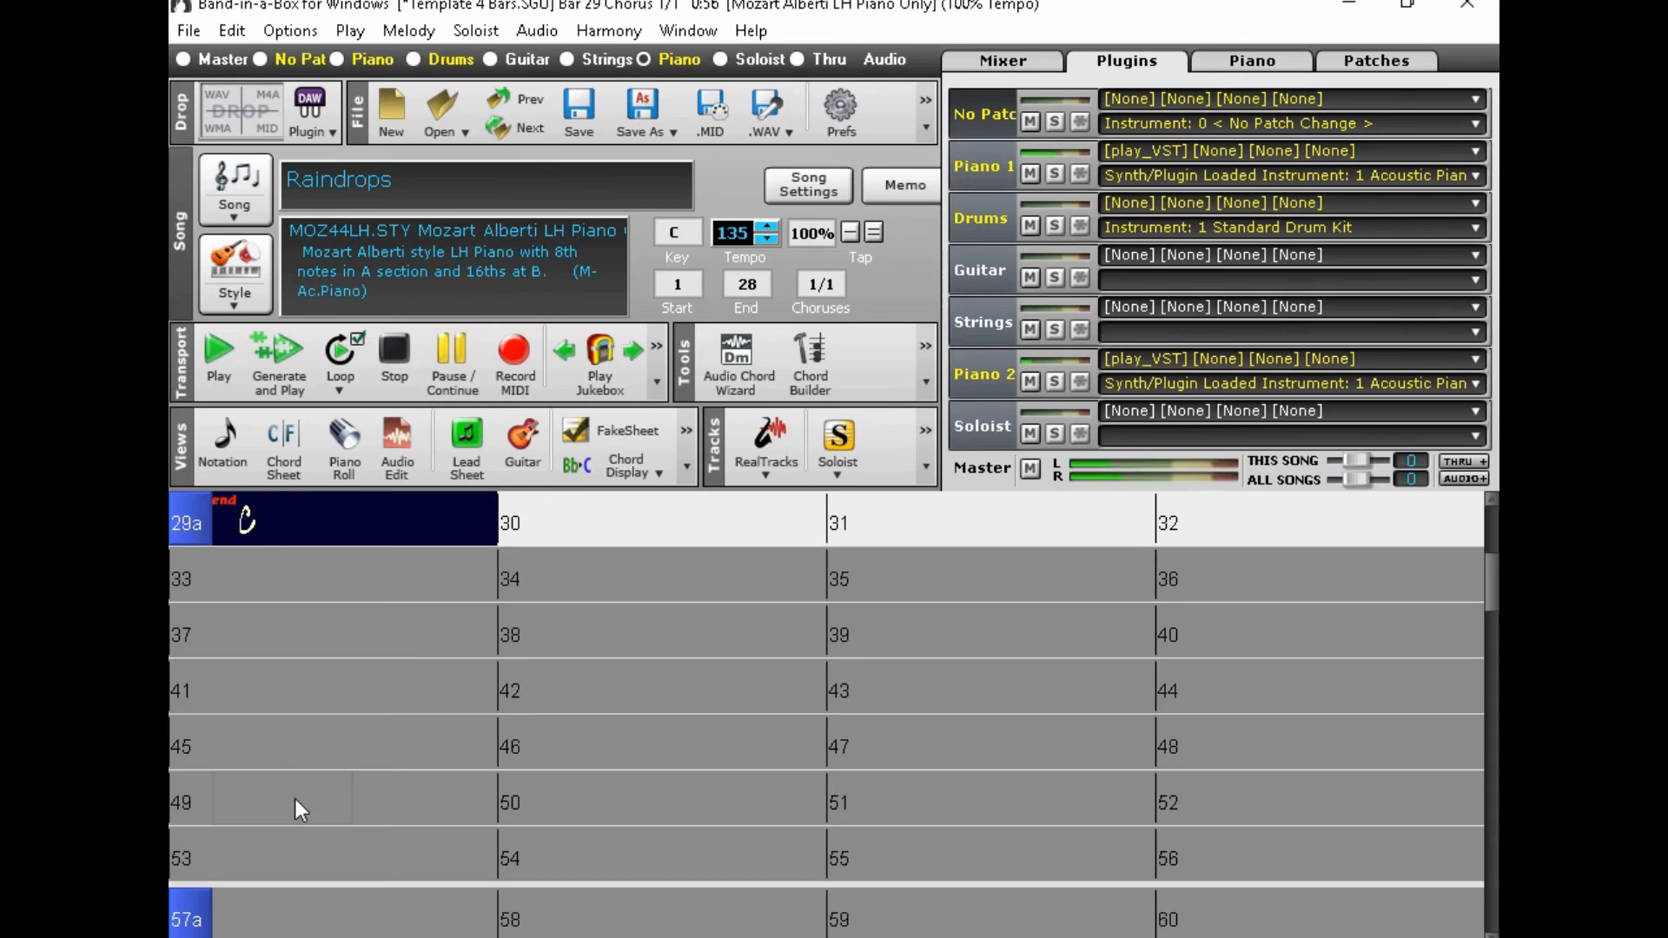
{"action": "left_click", "coordinate": [394, 351]}
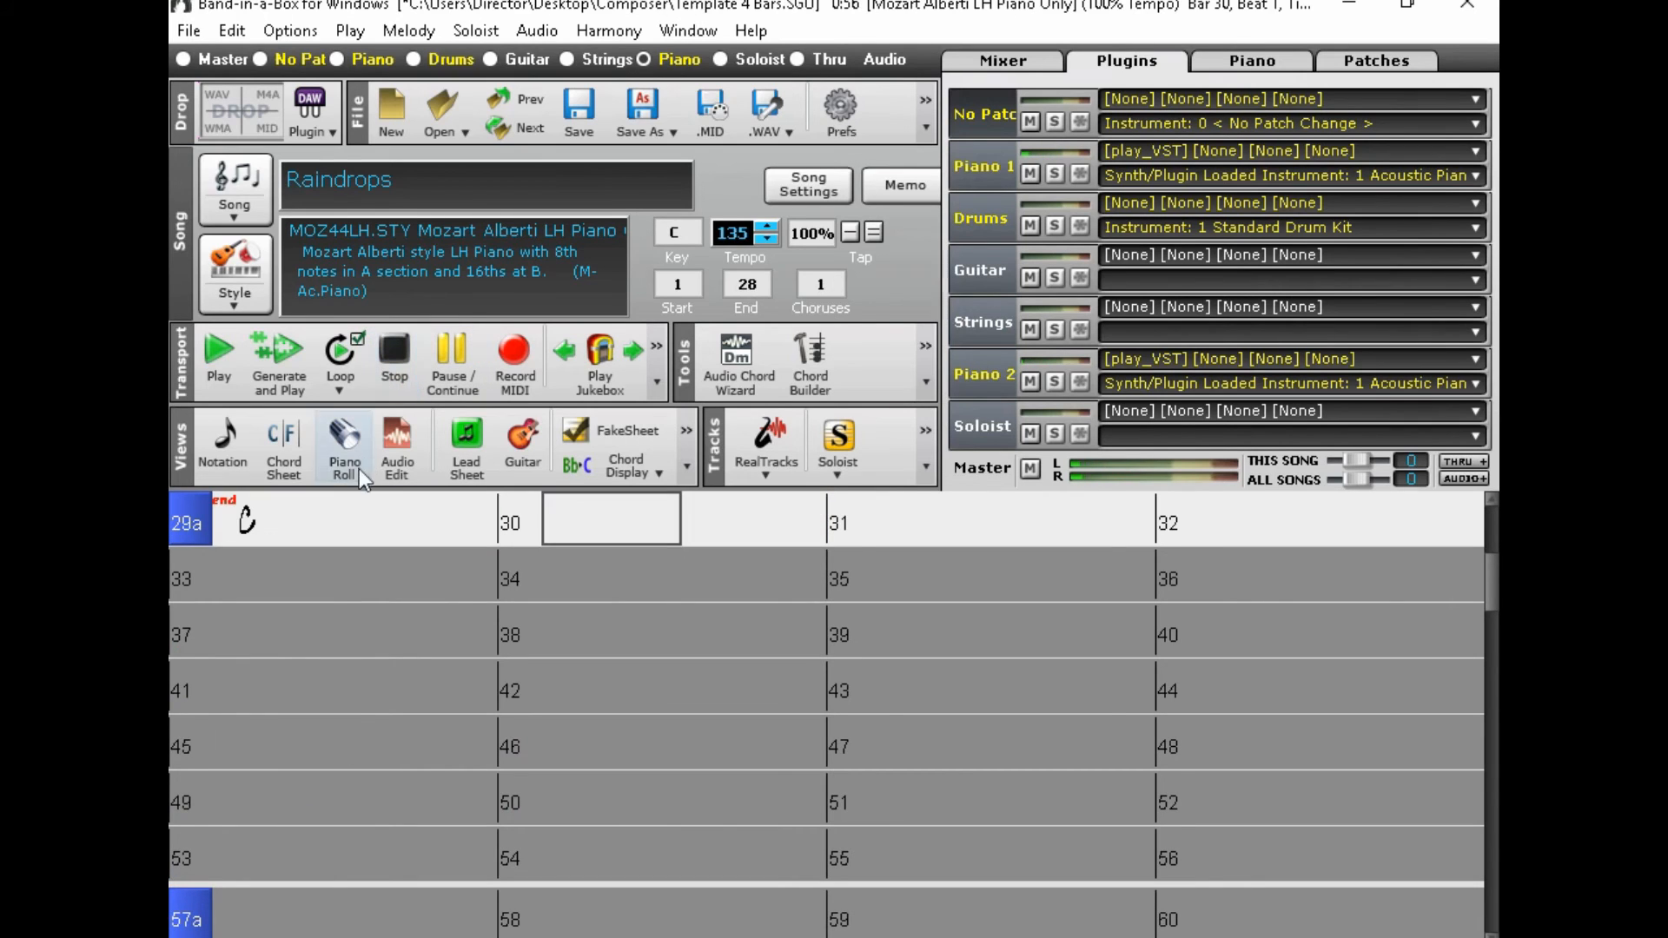
Step: Play the song from bar 17 in the Chord Sheet and stop at bar 24
{"action": "scroll", "coordinate": [383, 556], "scroll_direction": "up", "scroll_amount": 3}
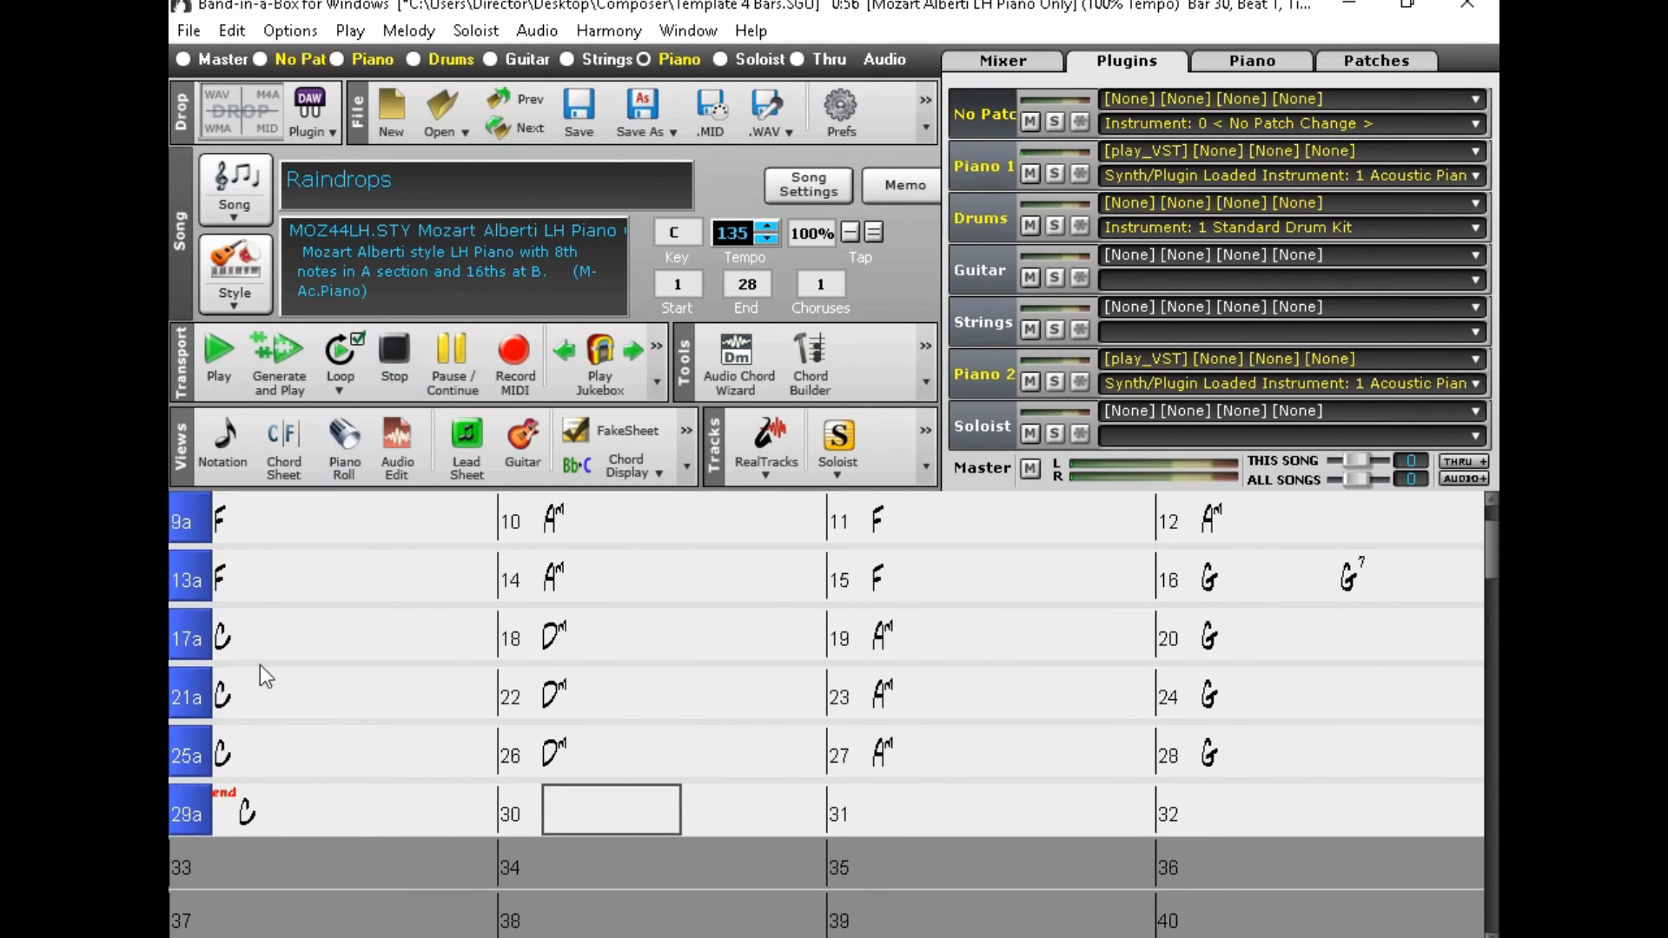
{"action": "left_click", "coordinate": [258, 649]}
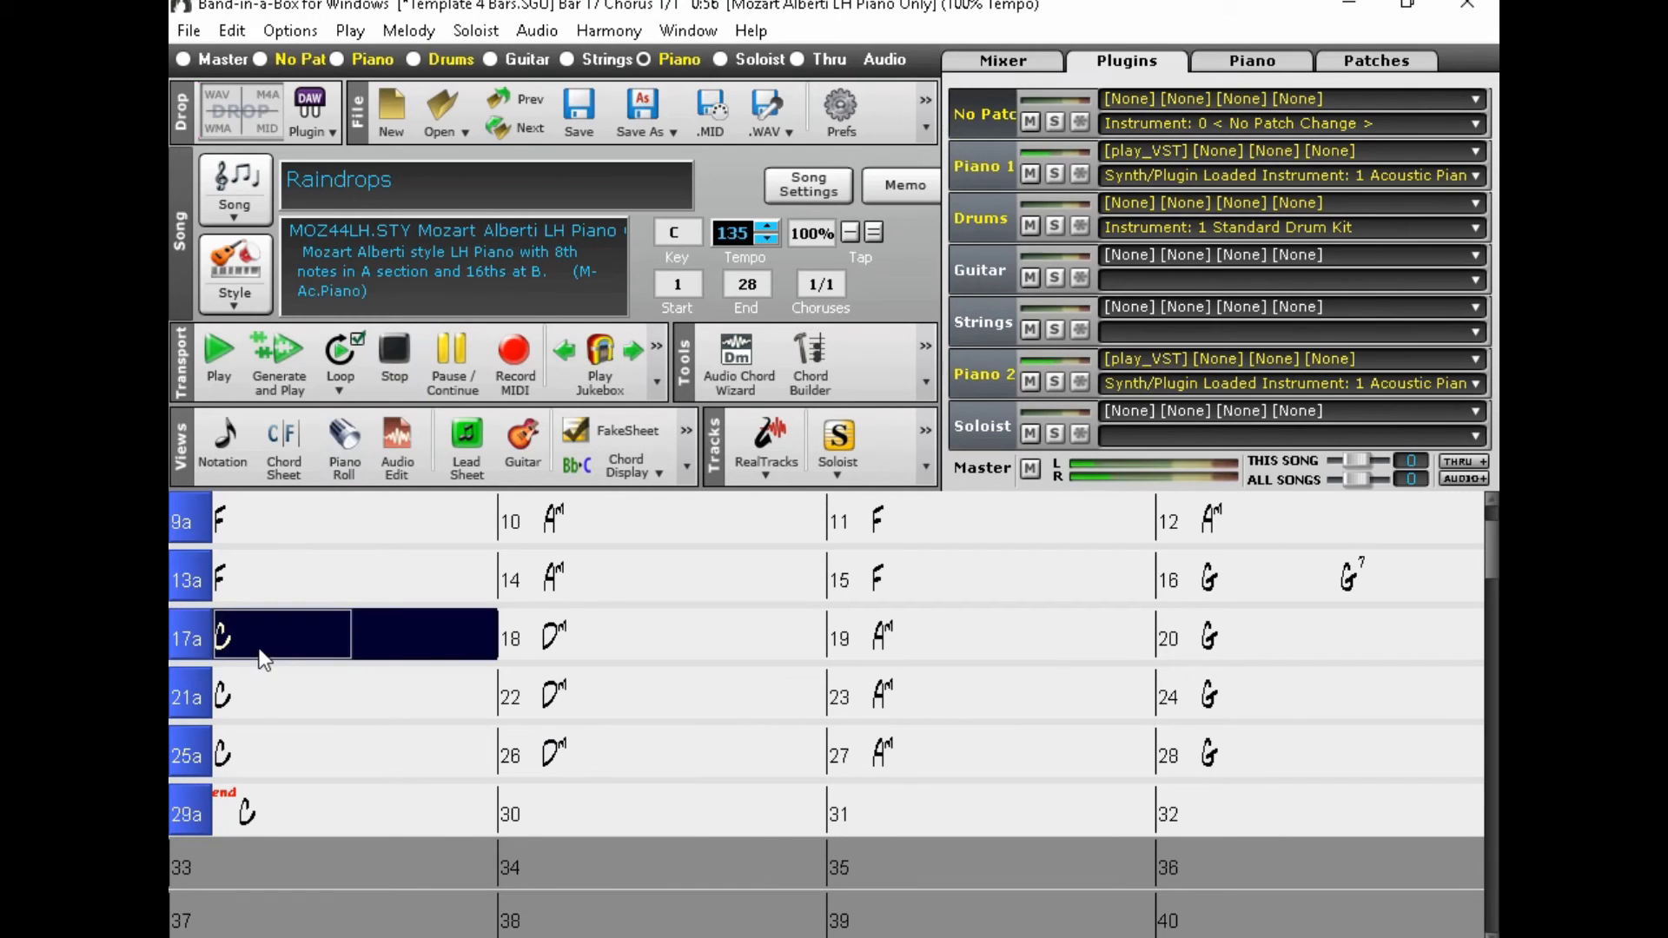
{"action": "key", "text": "Right"}
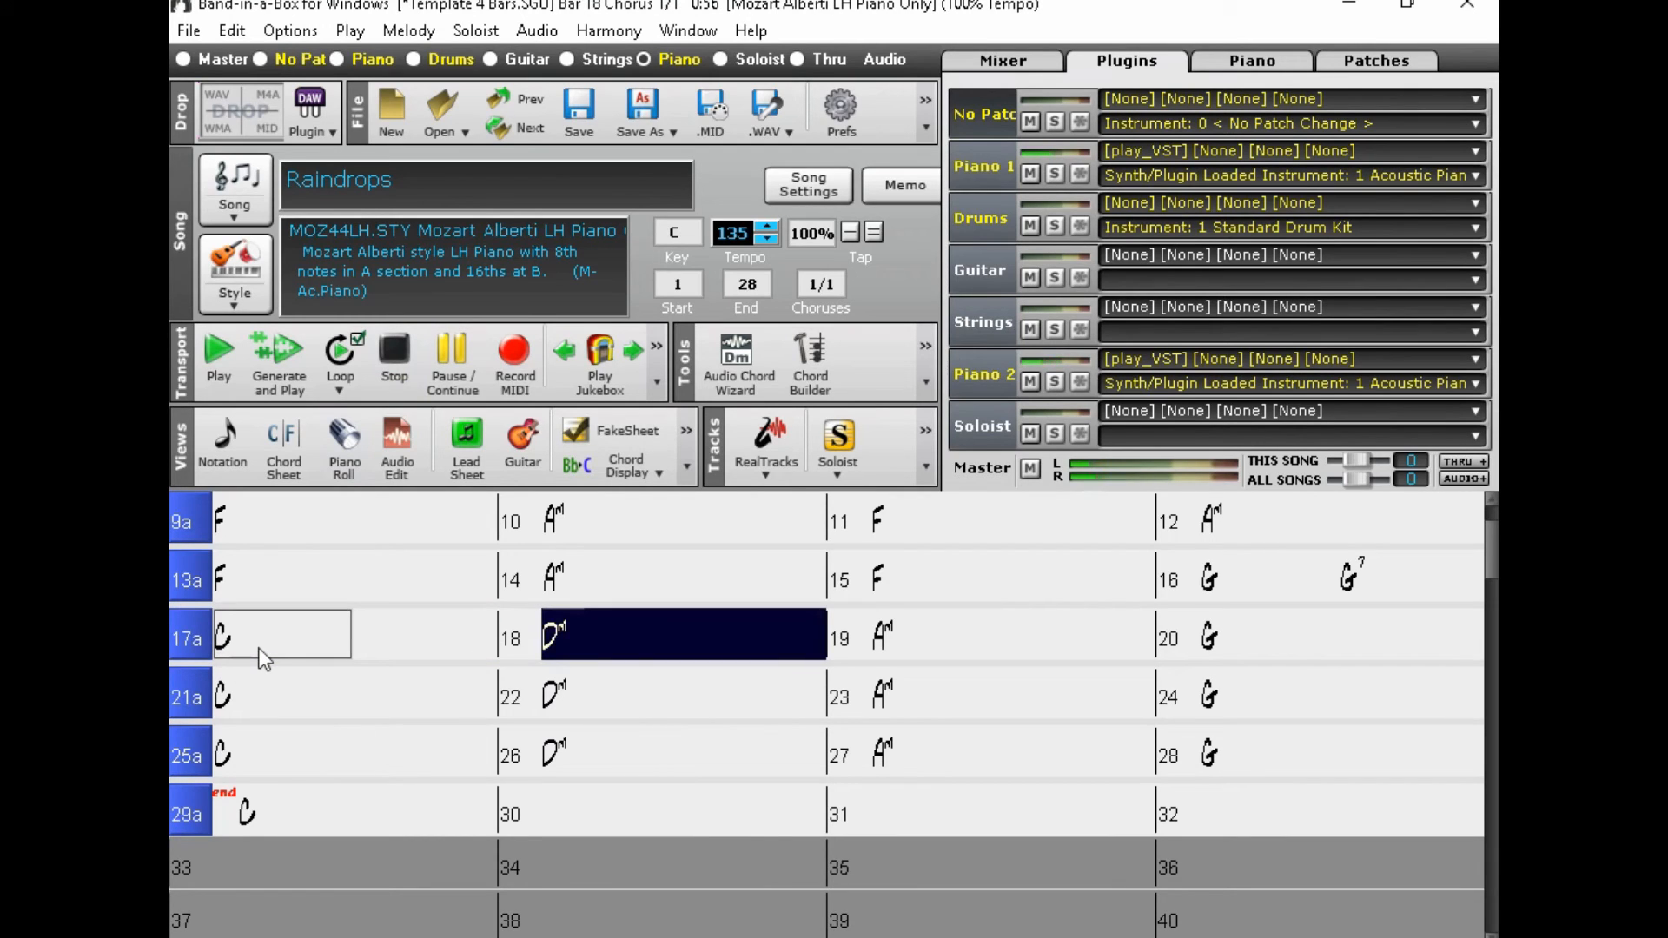
{"action": "key", "text": "Right"}
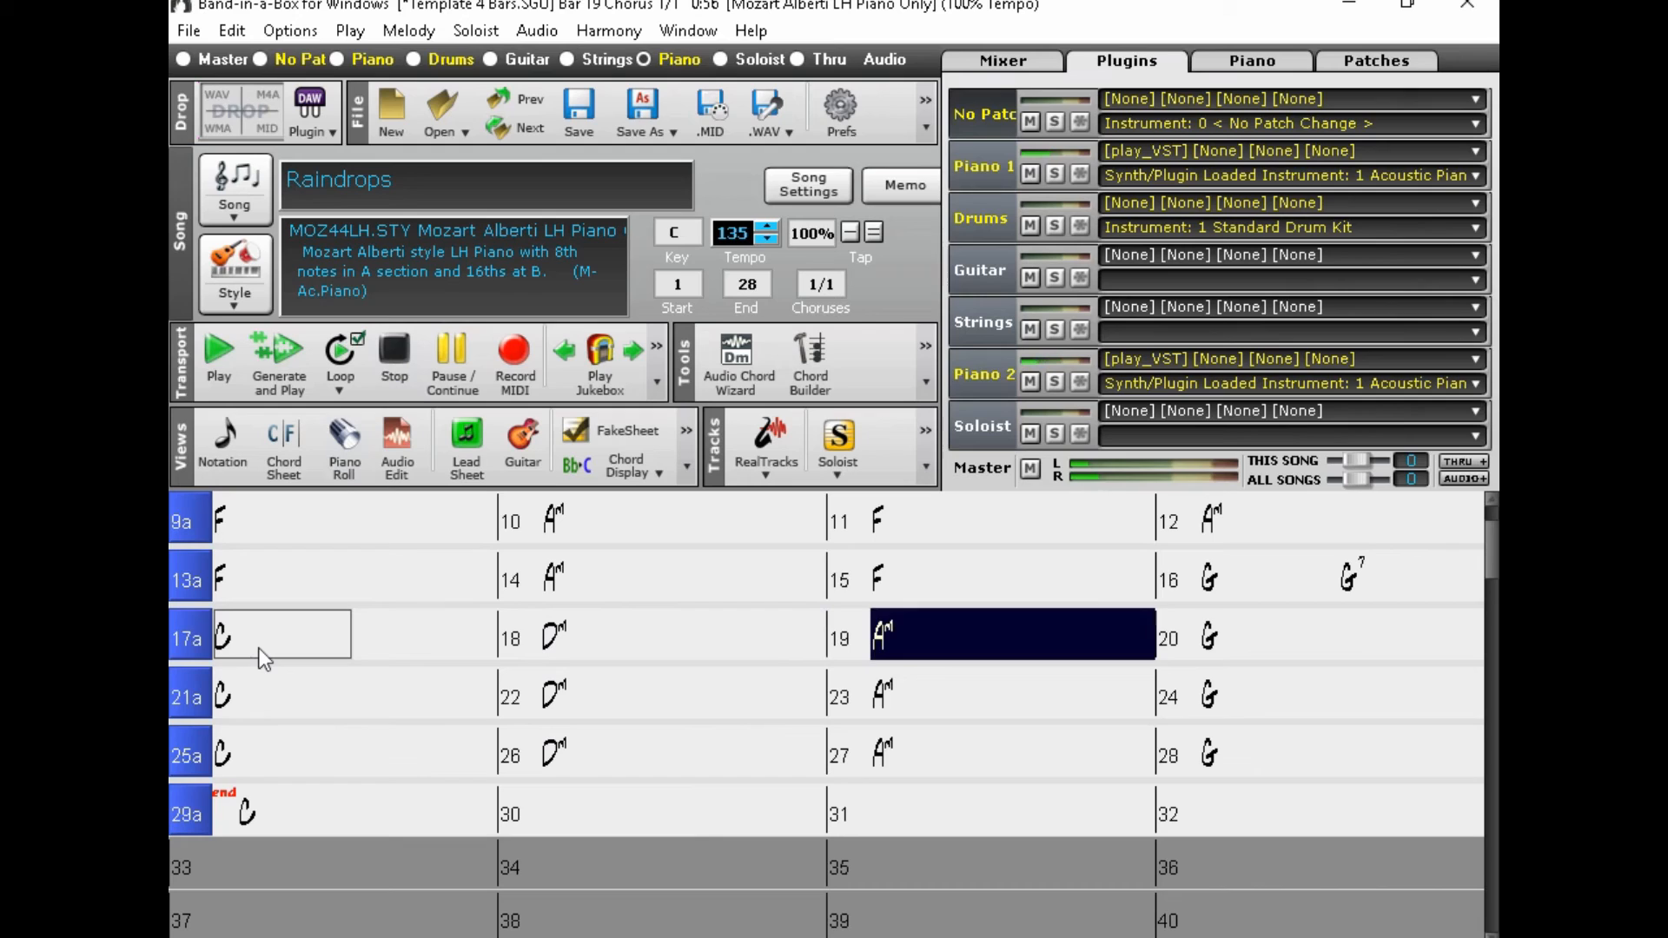
{"action": "key", "text": "Right"}
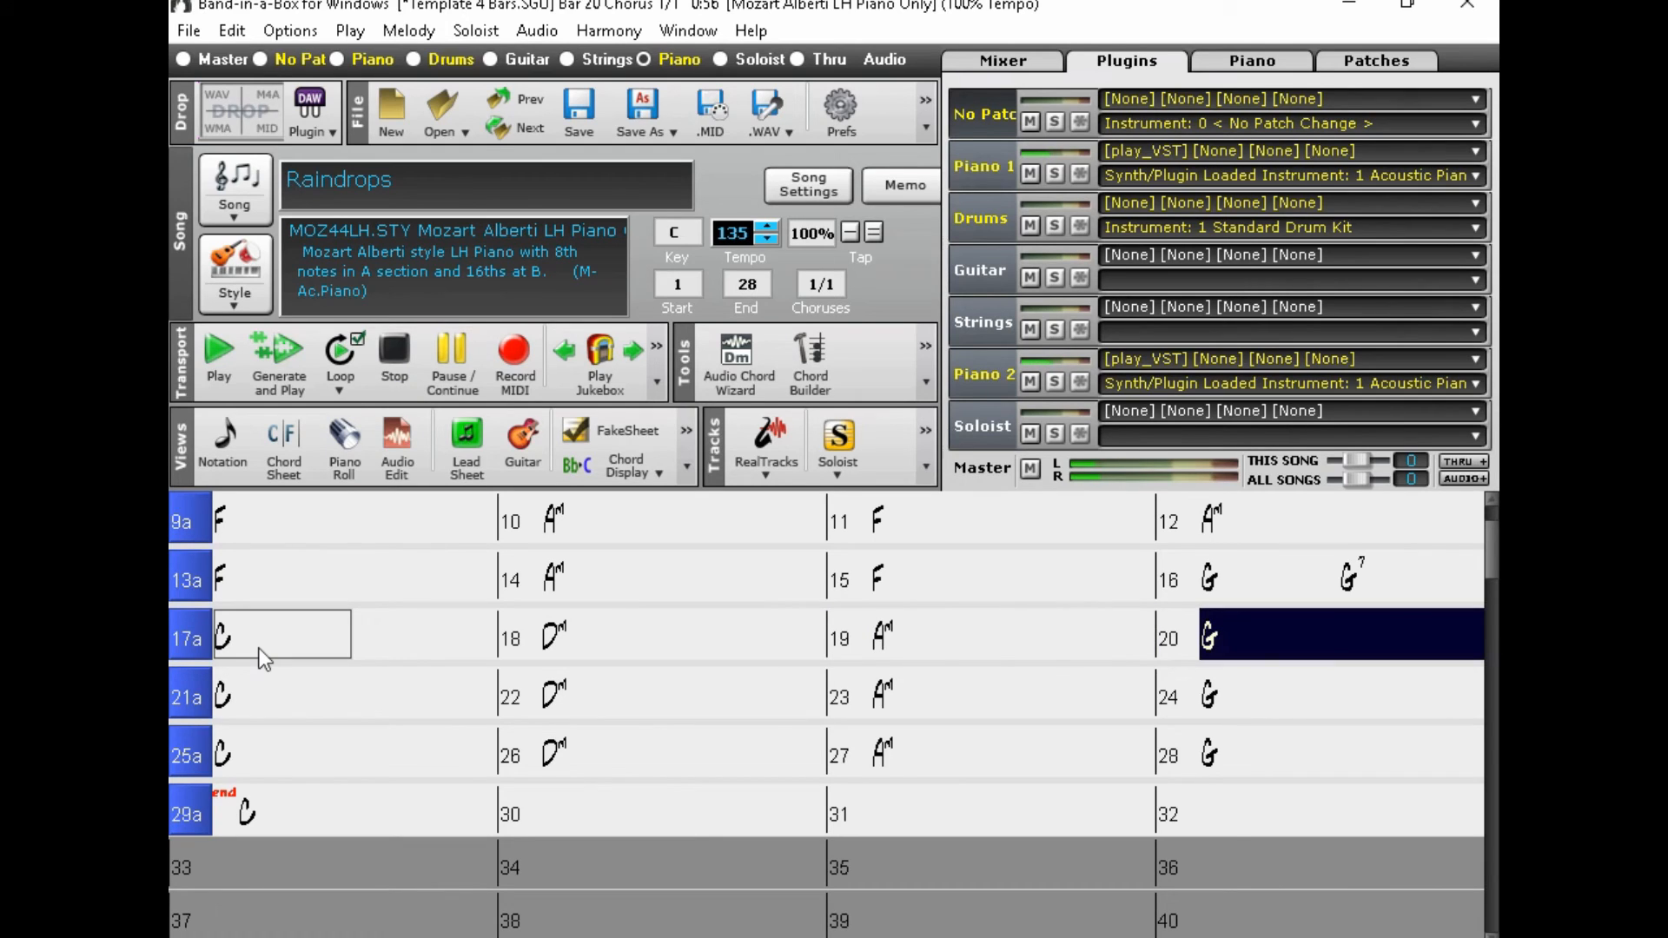
{"action": "key", "text": "Right"}
{"action": "key", "text": "Right"}
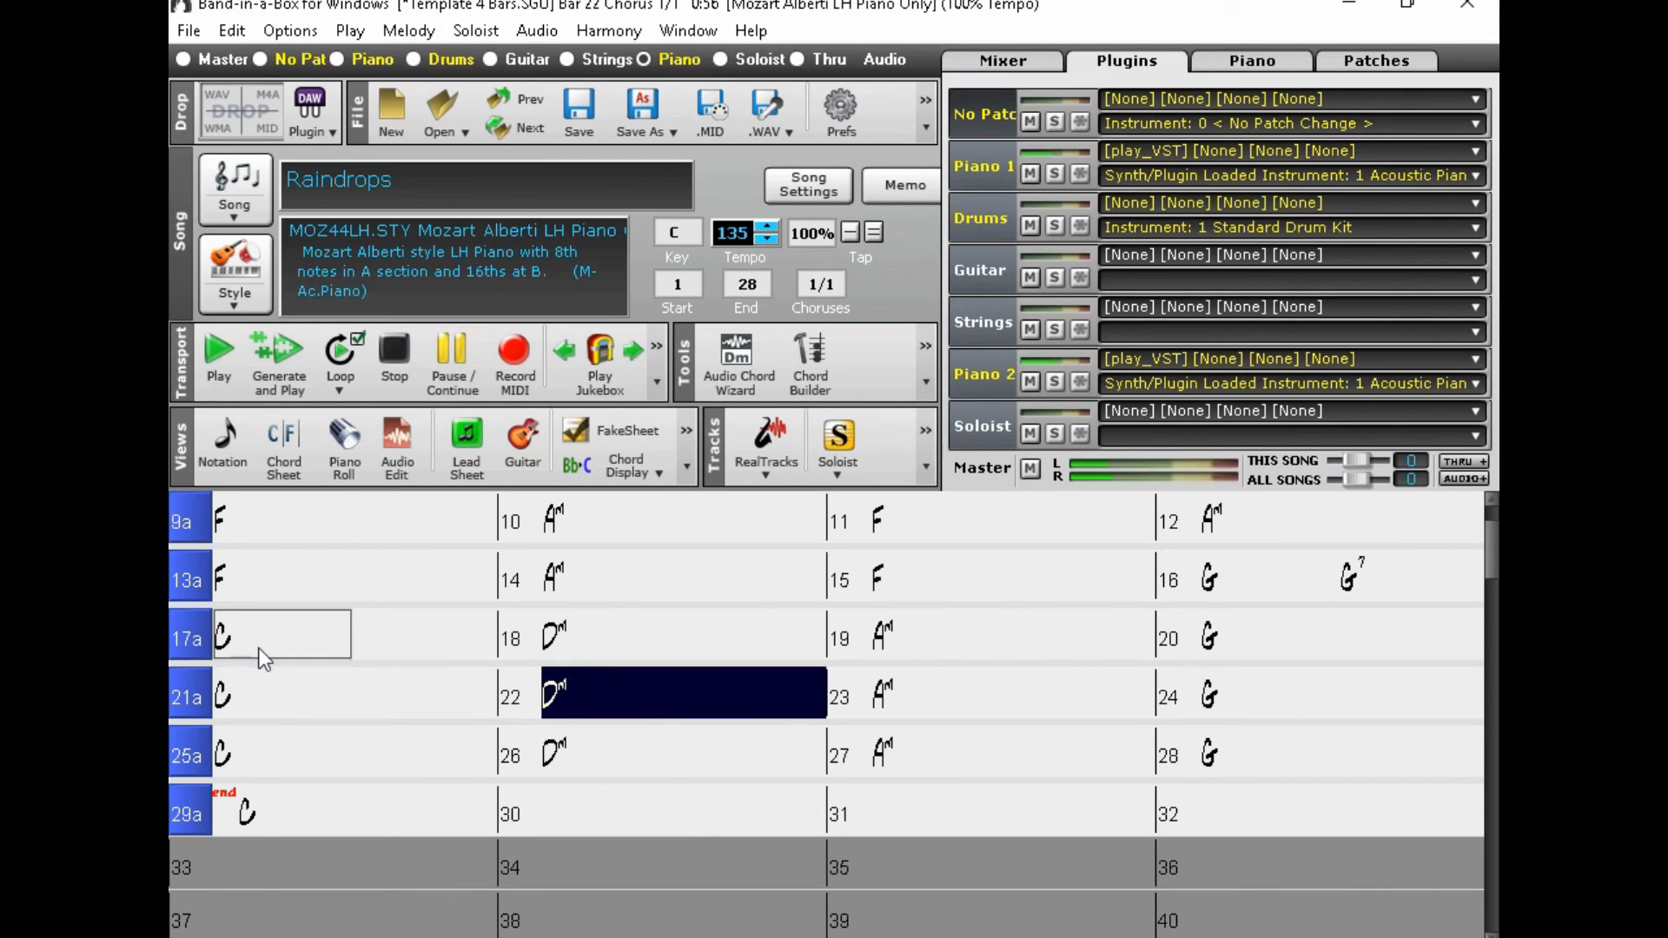
{"action": "key", "text": "Right"}
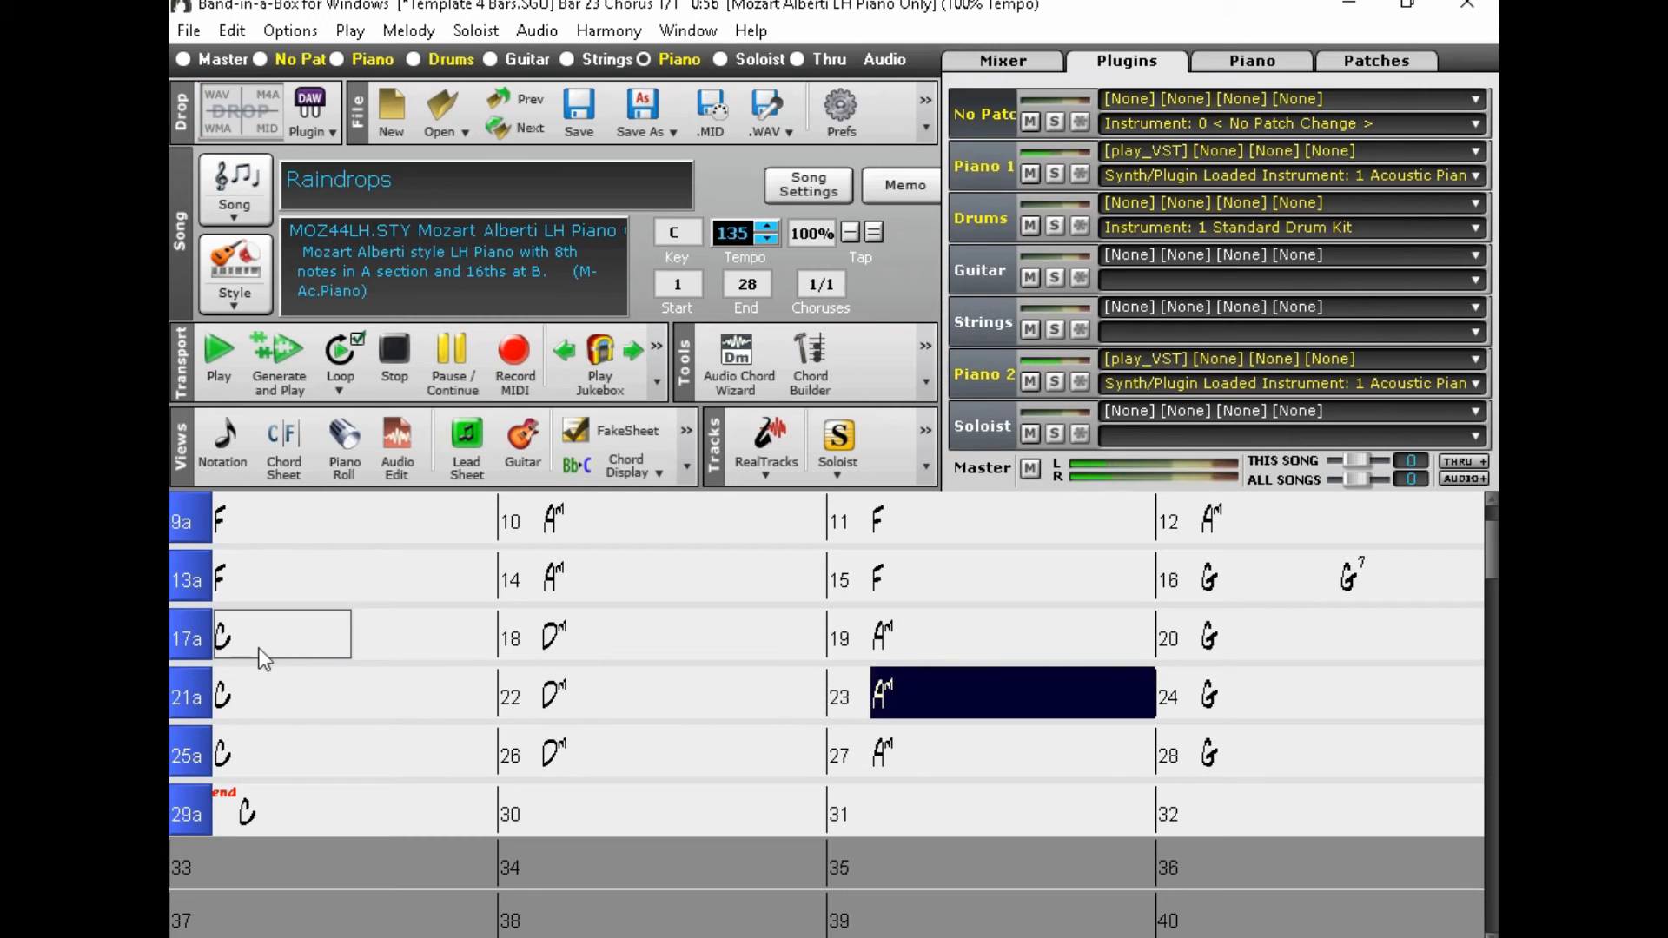
{"action": "key", "text": "Right"}
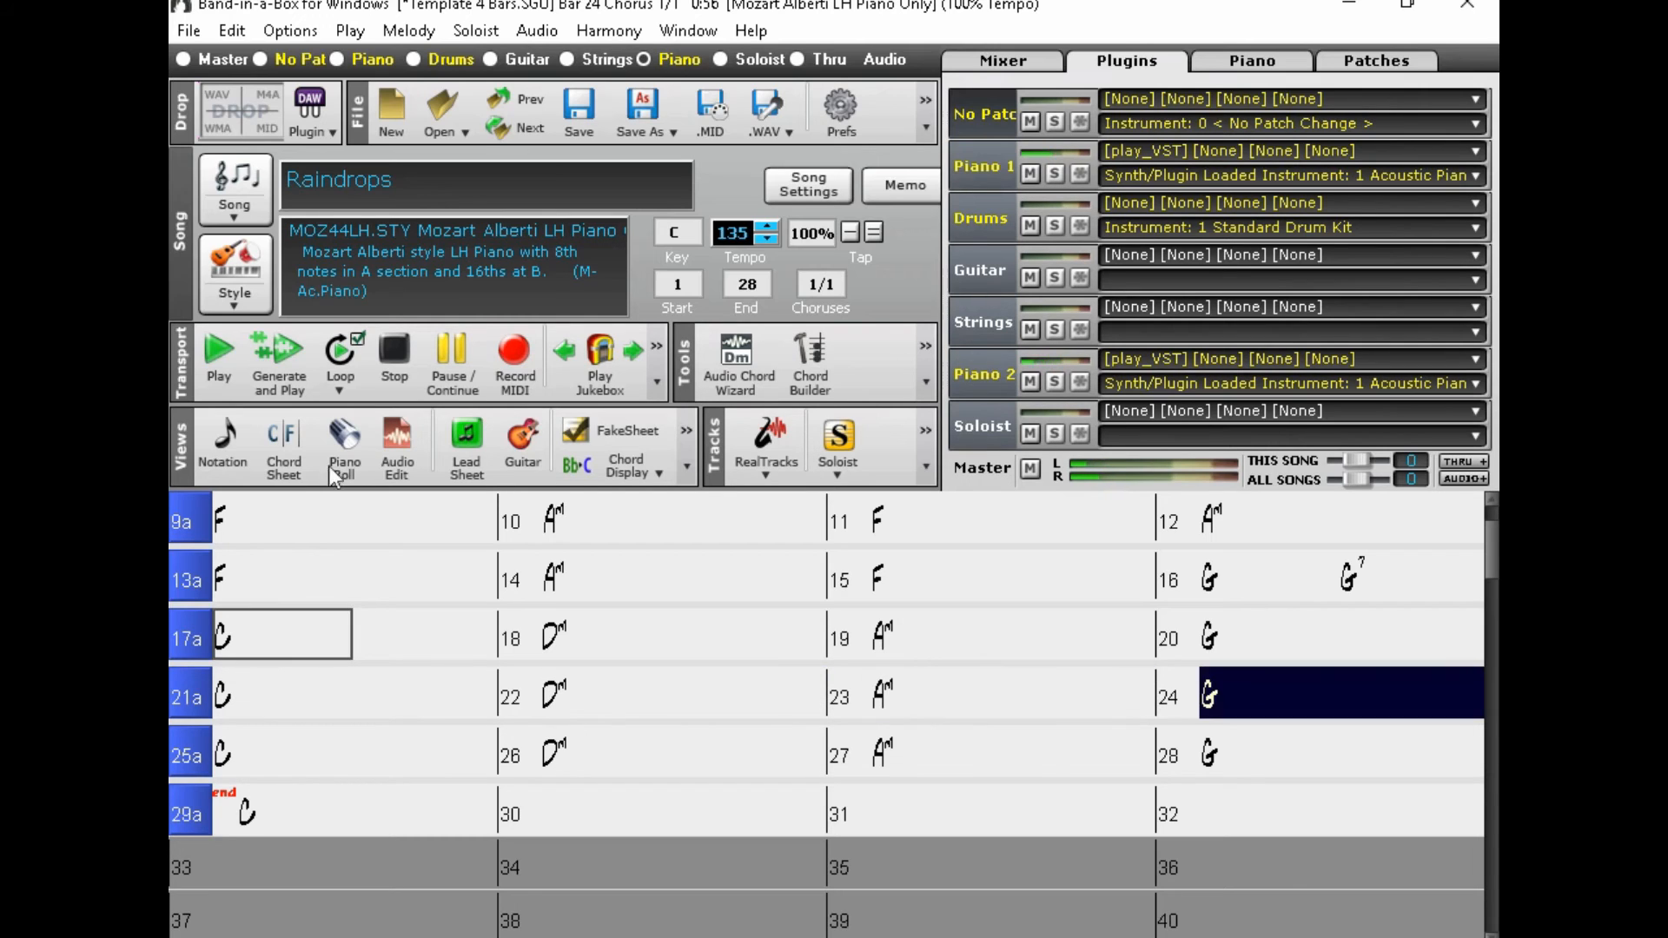
{"action": "left_click", "coordinate": [391, 358]}
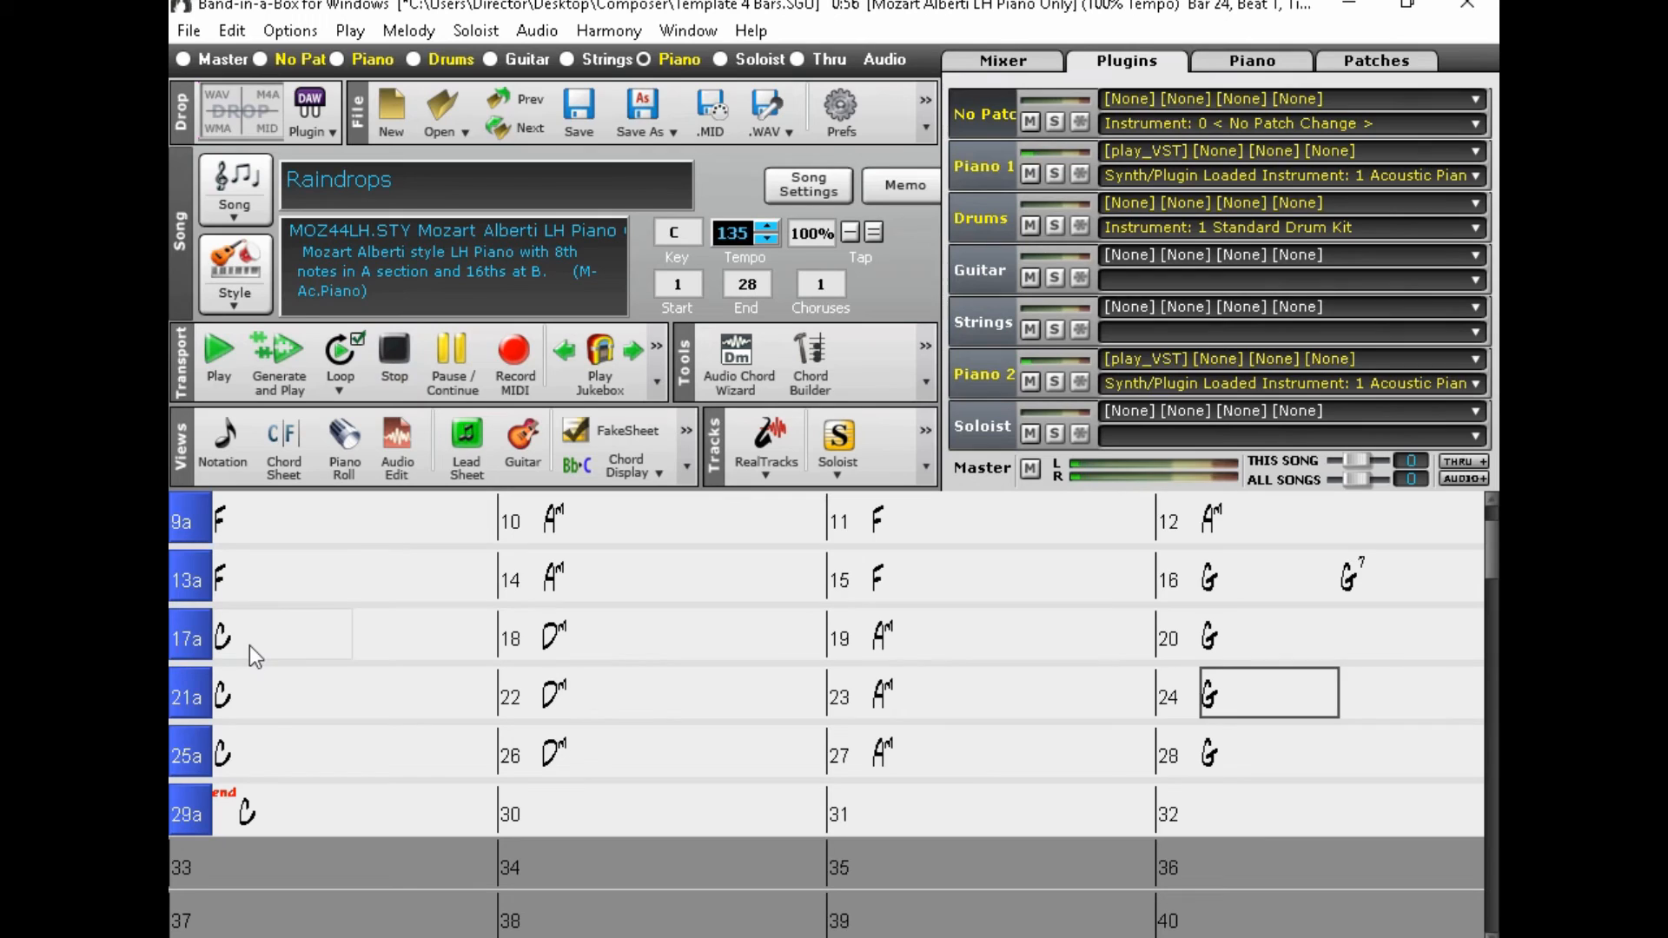
Step: Copy the eight bars from bar 1 to bar 17, replacing the existing melody notes, and play the section through bar 24
{"action": "type", "text": "K,1"}
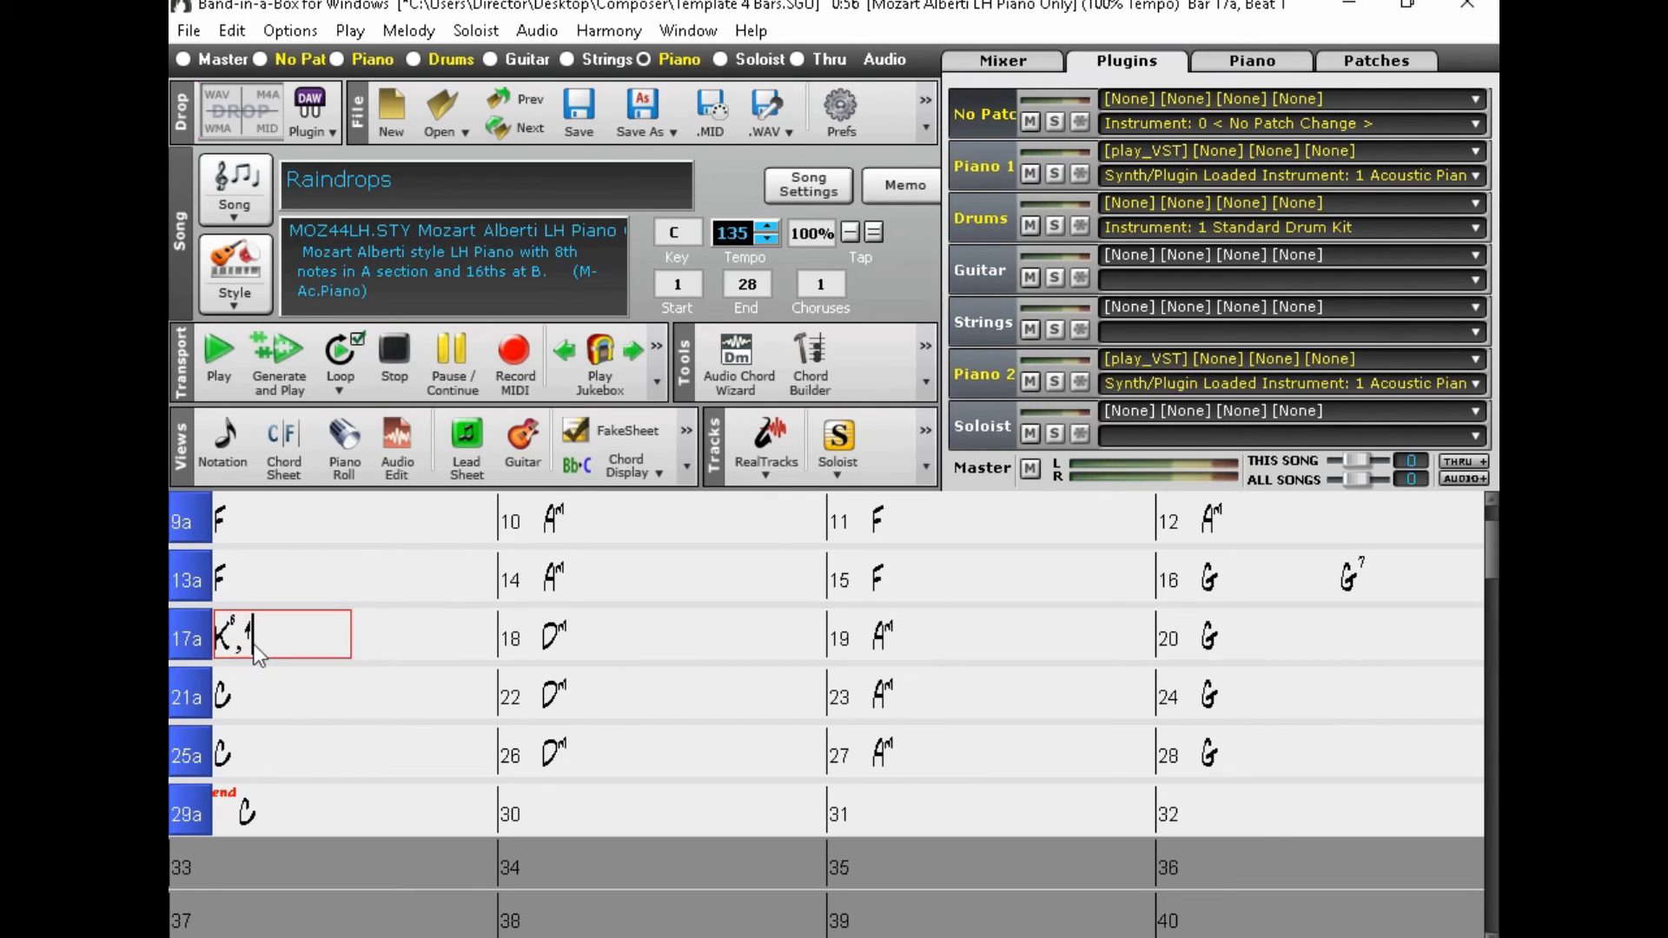
{"action": "key", "text": "Return"}
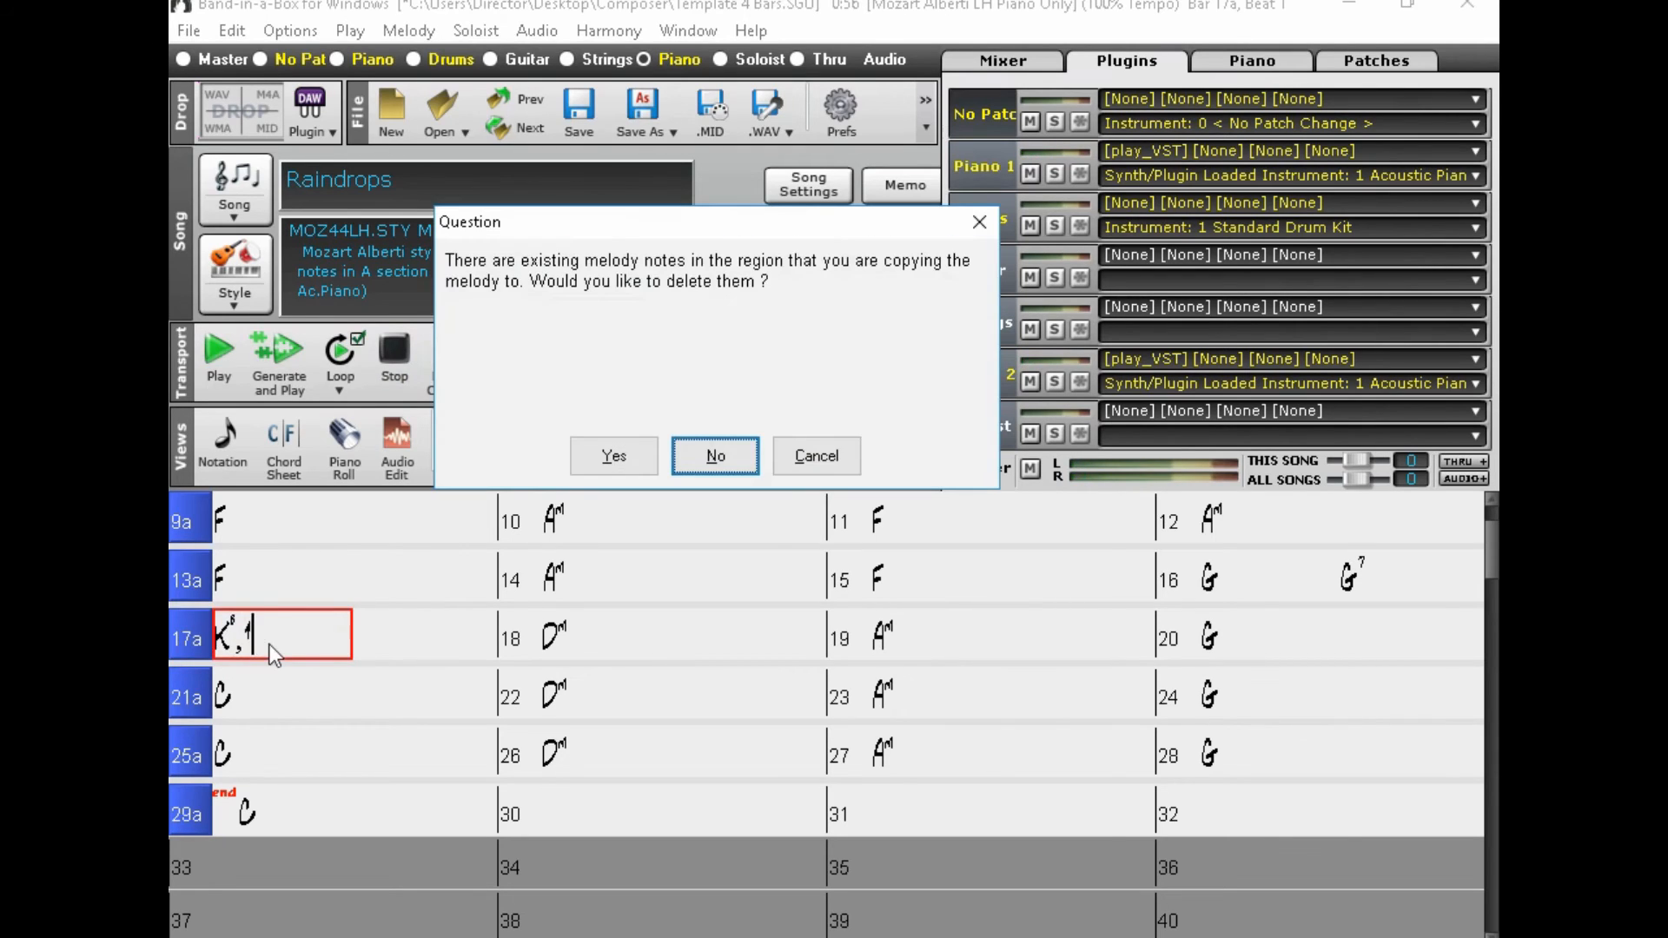
{"action": "left_click", "coordinate": [612, 456]}
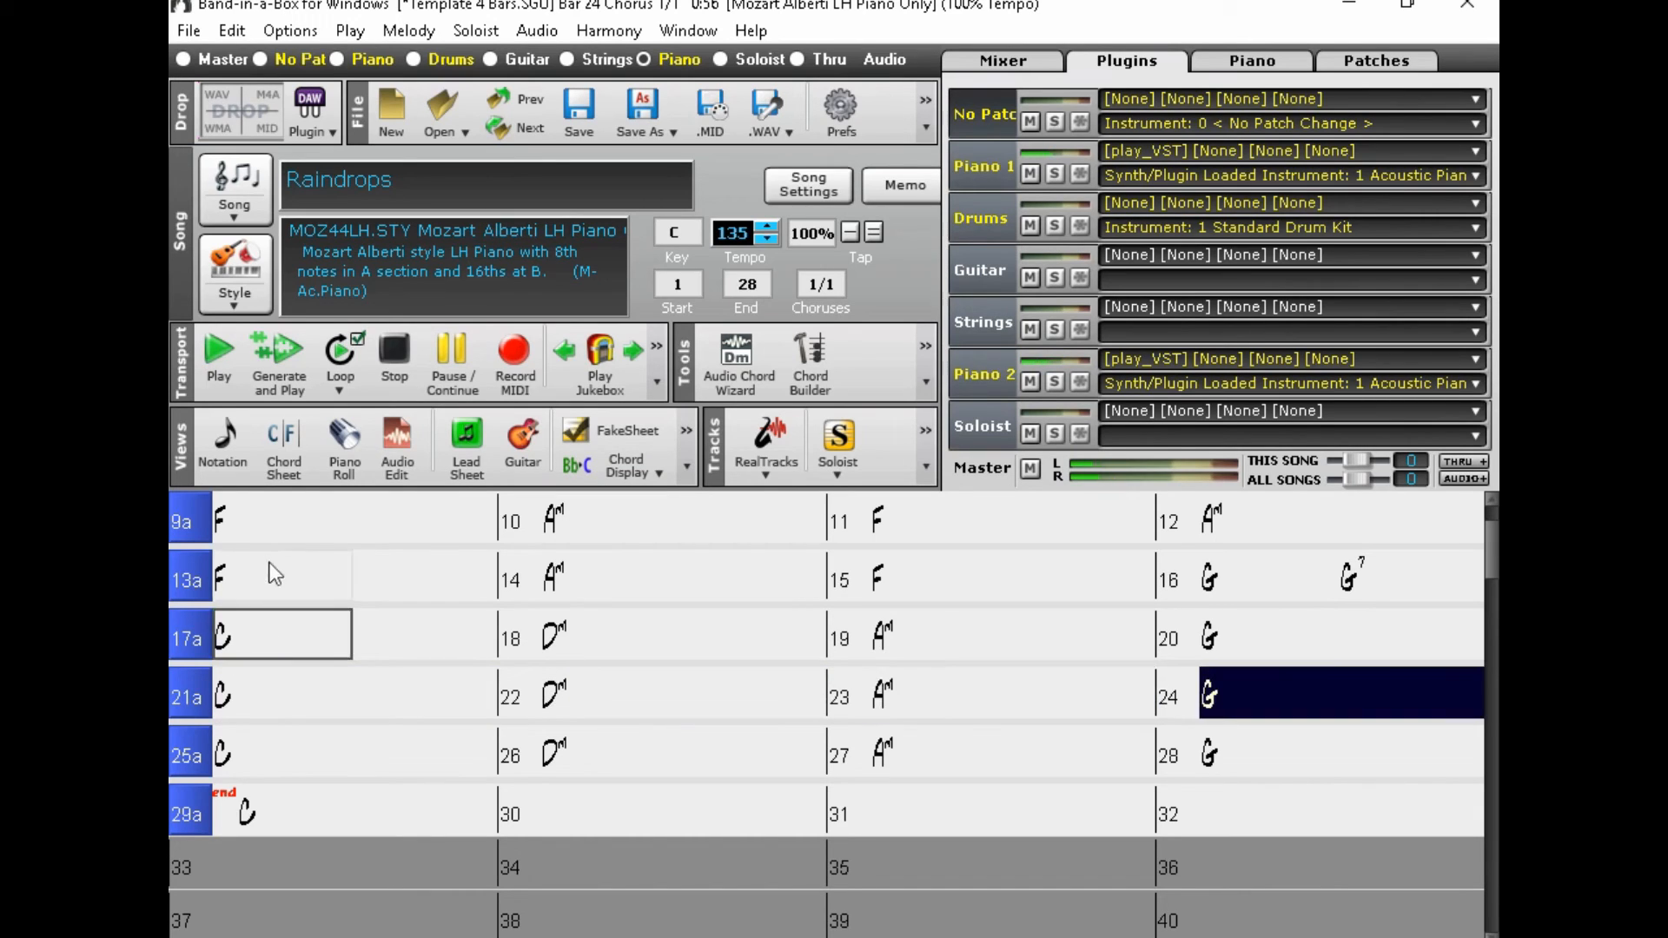
{"action": "left_click", "coordinate": [395, 358]}
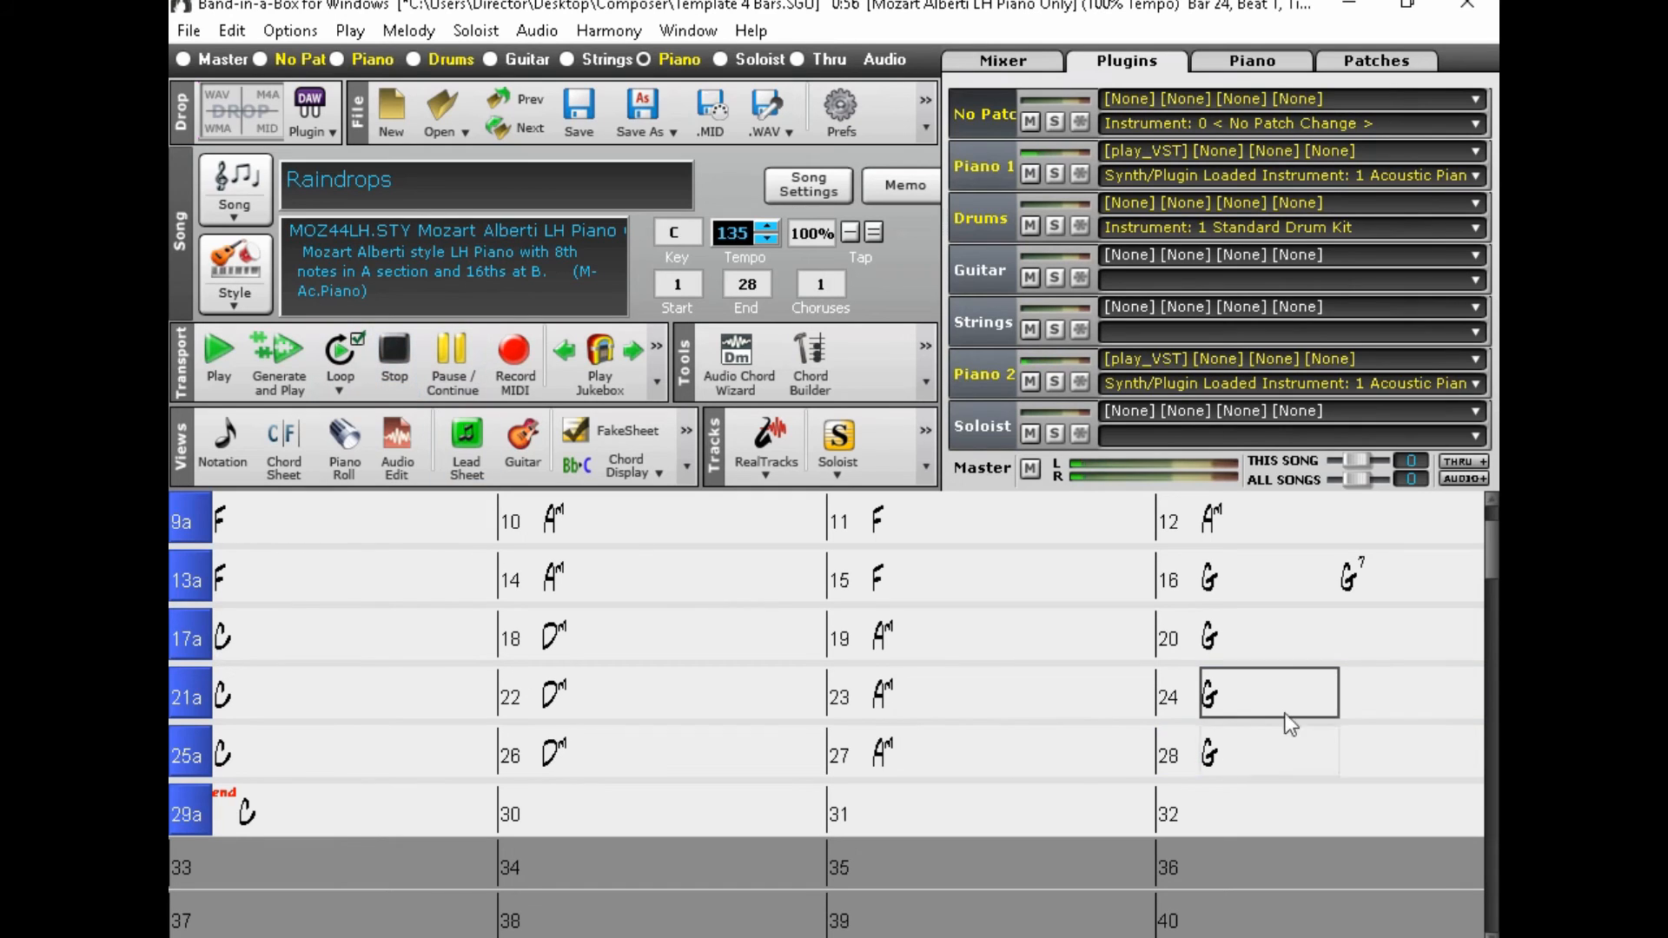
Step: Lower the long melody note in bar 24 to C6 in the Piano Roll and change that bar's chord to C
{"action": "left_click", "coordinate": [348, 445]}
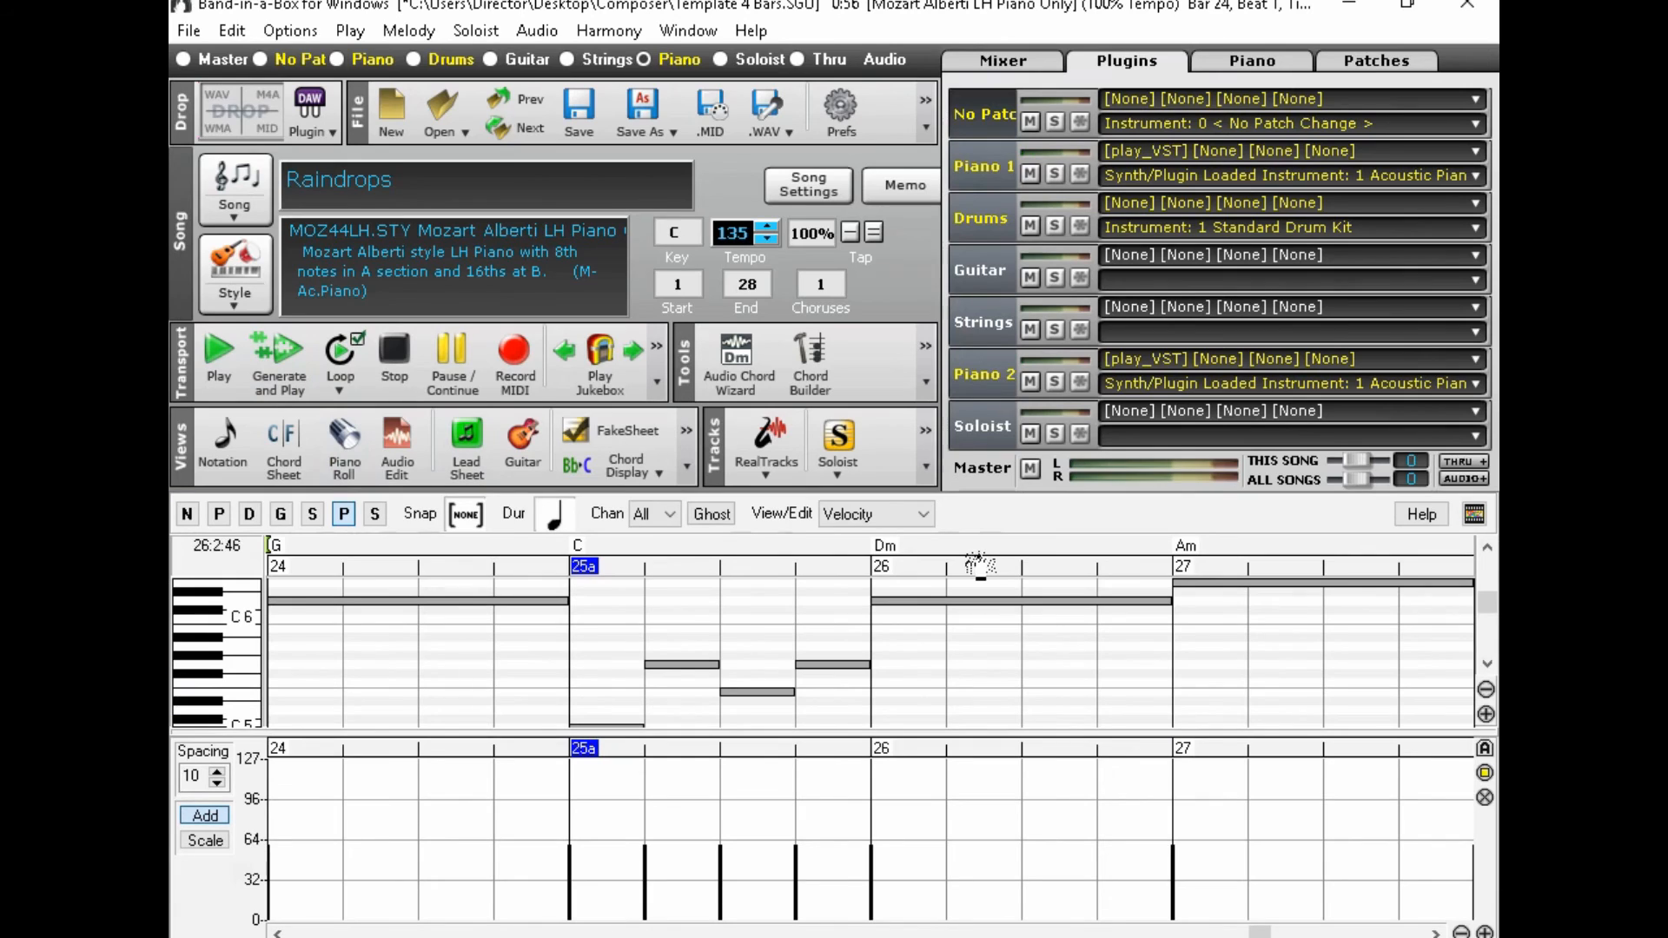
{"action": "left_click", "coordinate": [432, 599]}
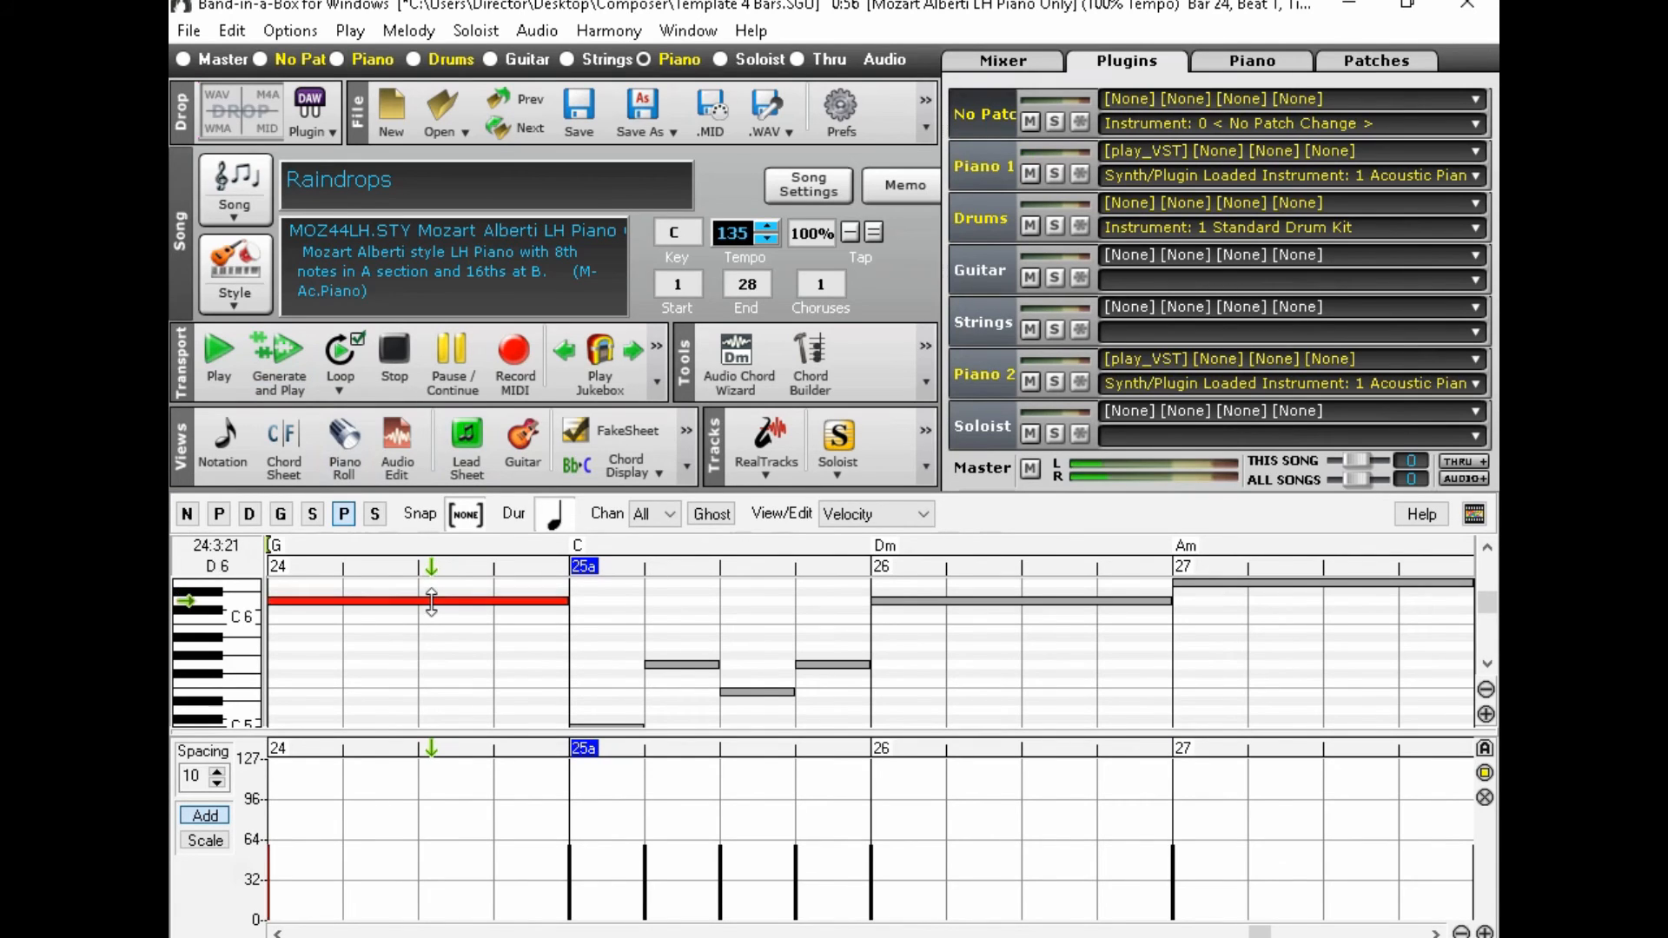
{"action": "left_click_drag", "start_coordinate": [432, 600], "coordinate": [432, 618]}
{"action": "left_click", "coordinate": [348, 438]}
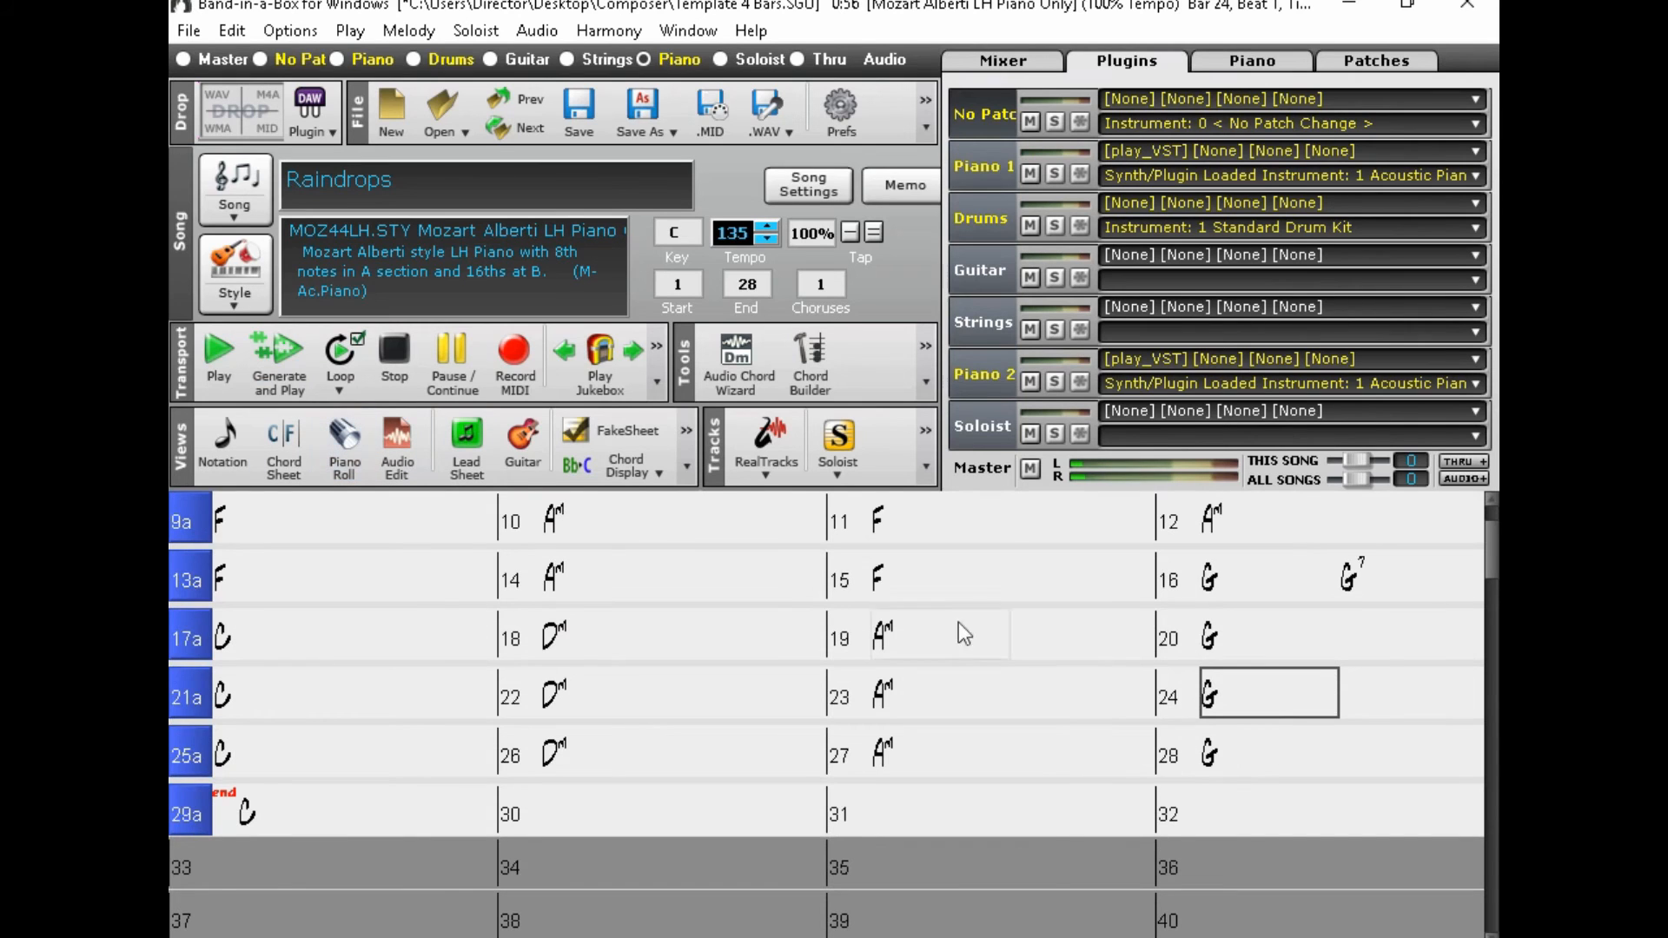
{"action": "type", "text": "c"}
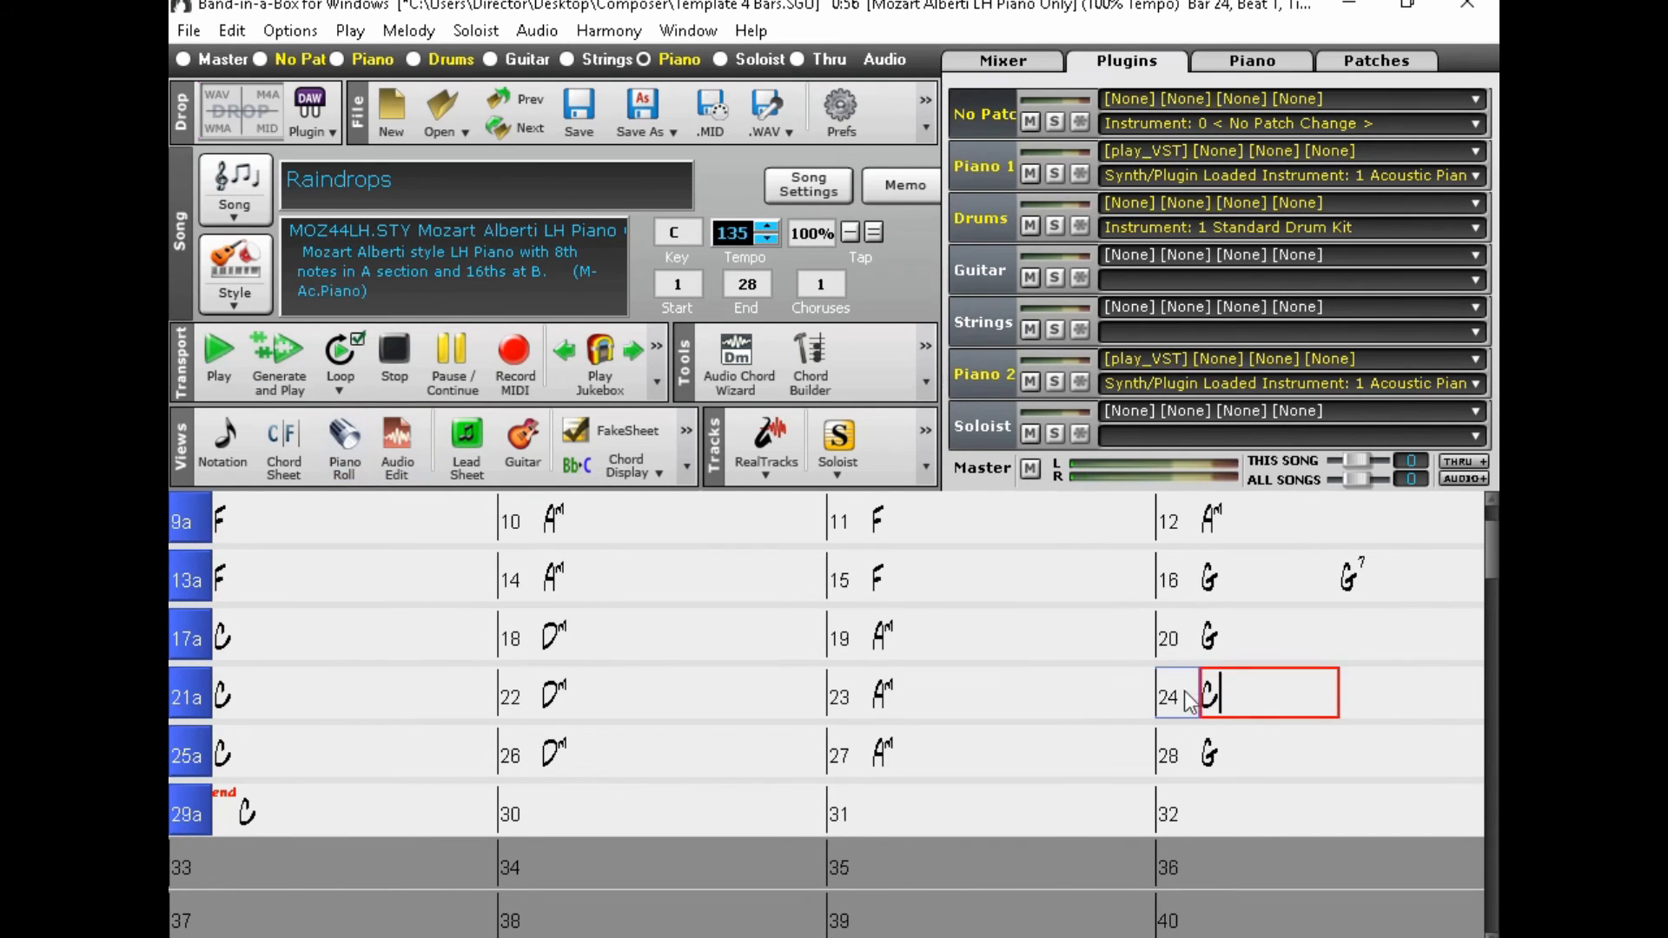
Step: Copy the two bars 23 and 24 to bar 25, replacing the existing melody notes
{"action": "left_click", "coordinate": [282, 750]}
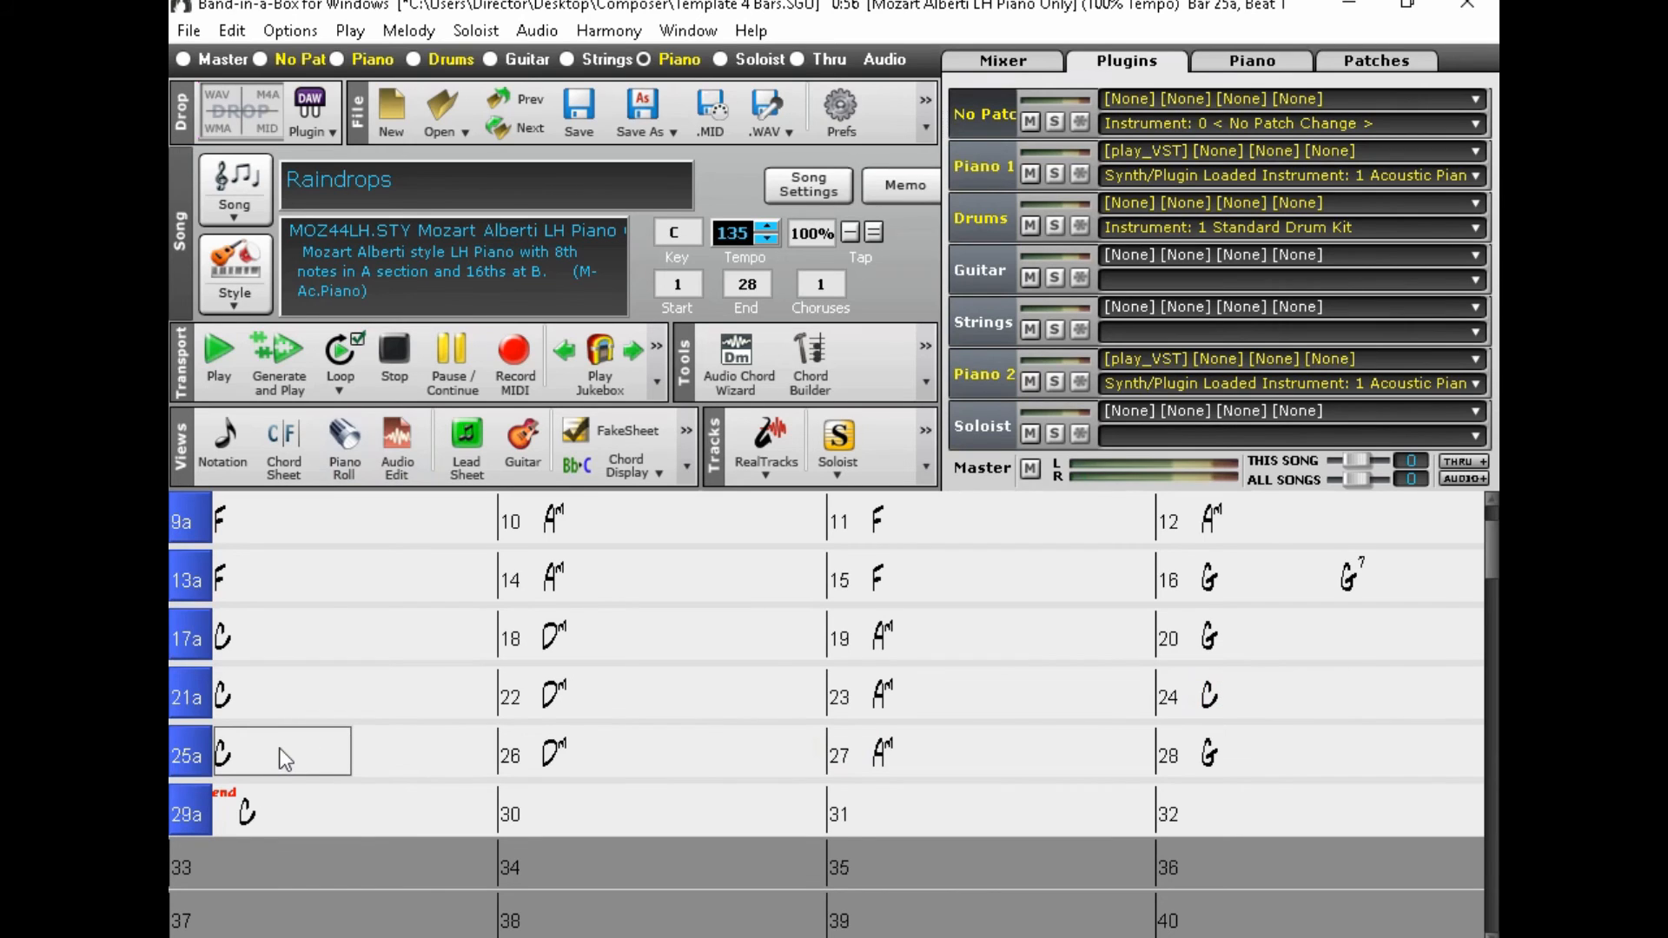
{"action": "type", "text": "k"}
{"action": "key", "text": "Return"}
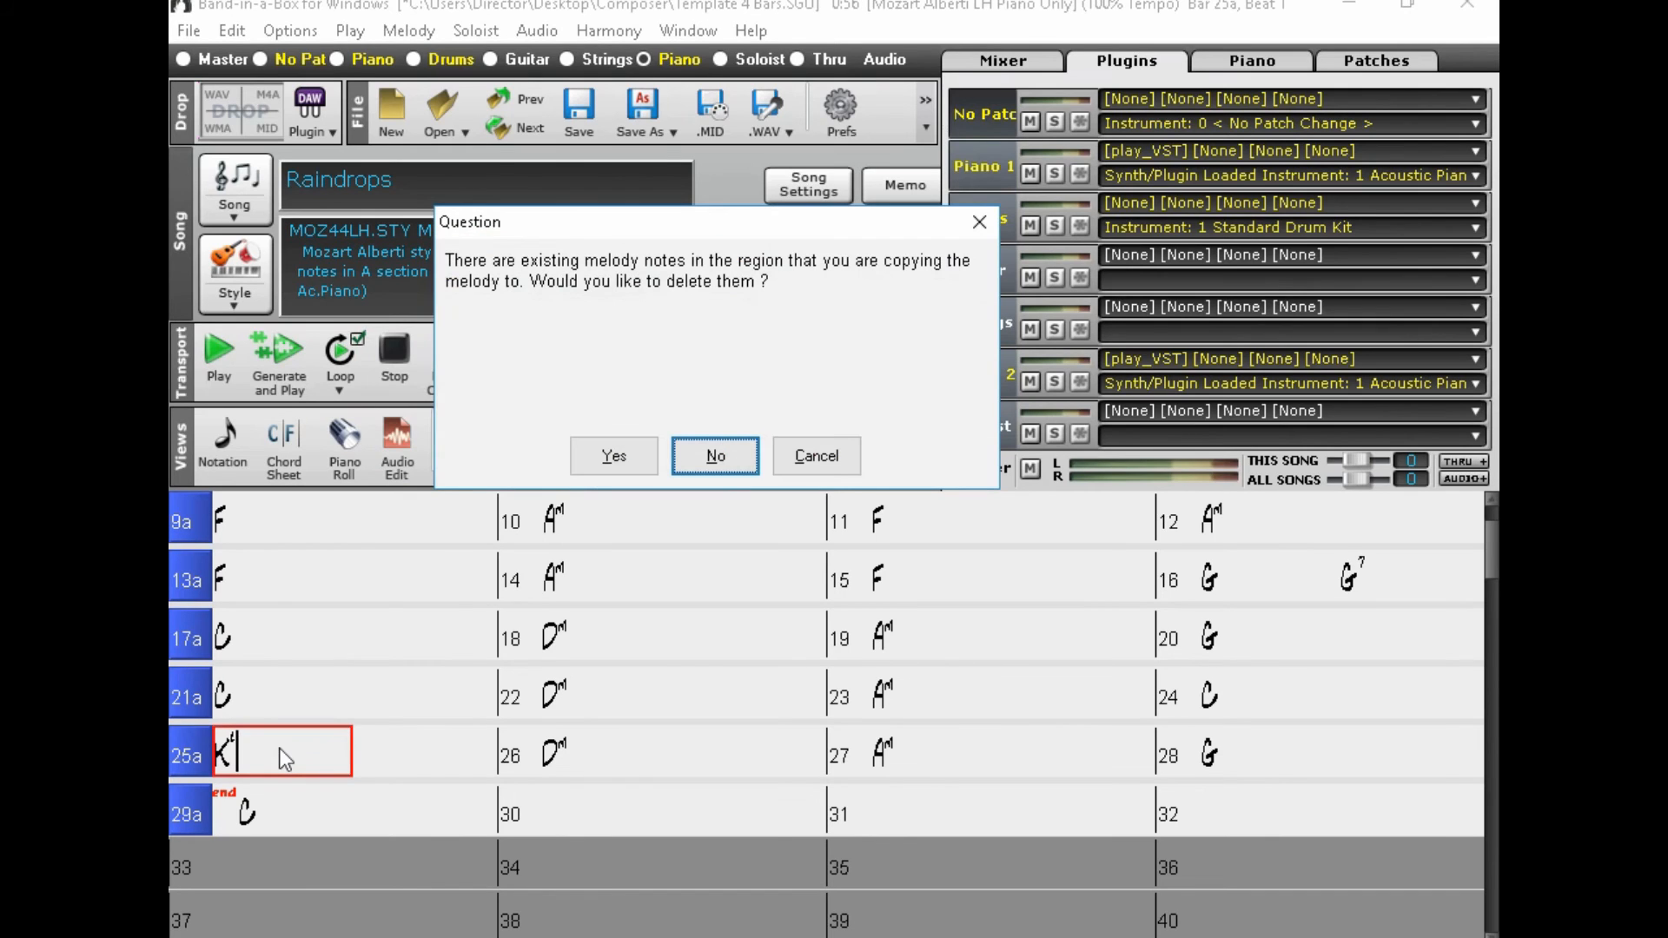
{"action": "key", "text": "Return"}
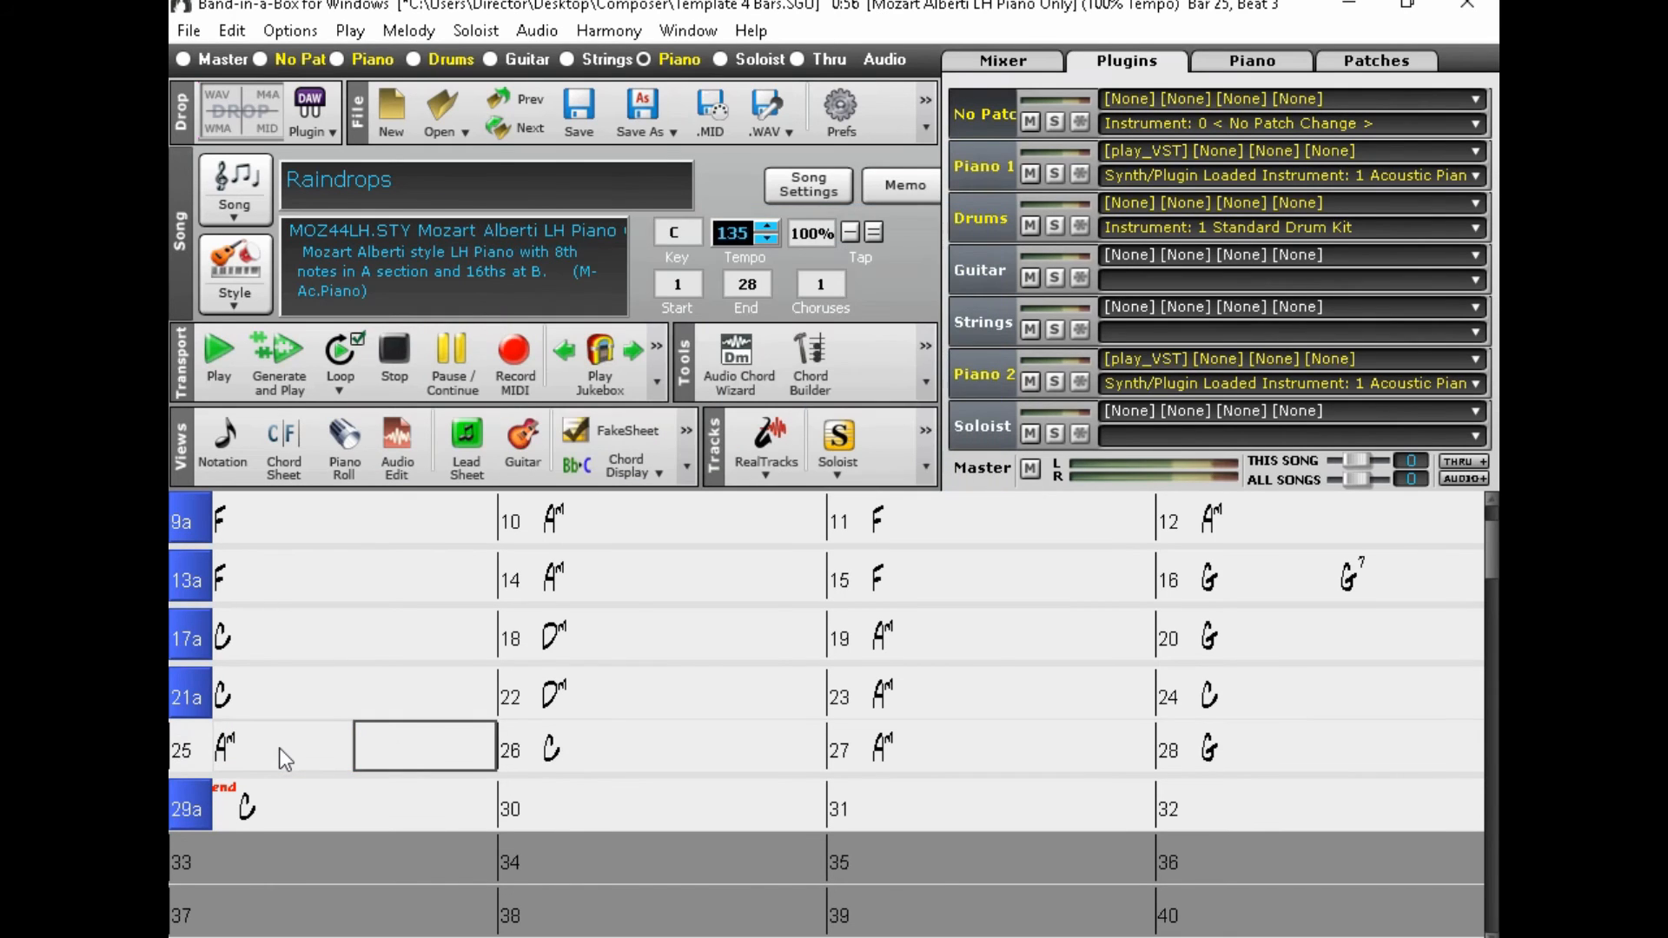
Step: Repeat the two-bar copy at bar 27, deleting the melody notes already in that region
{"action": "key", "text": "Right"}
{"action": "key", "text": "Right"}
{"action": "key", "text": "Right"}
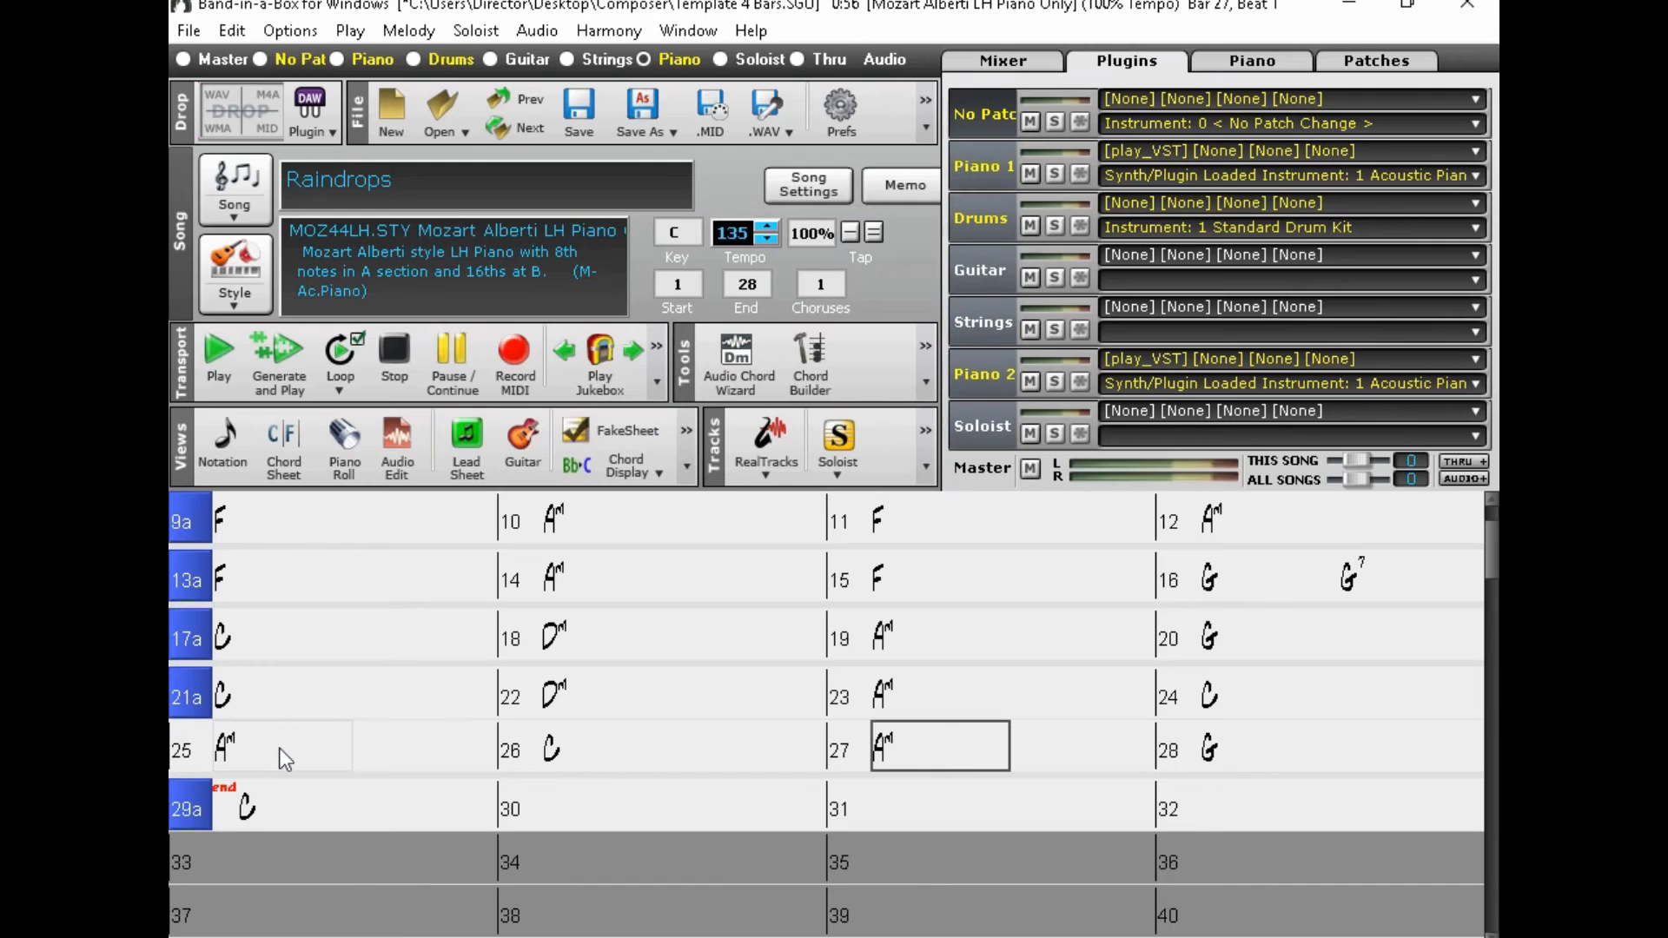
{"action": "type", "text": "K"}
{"action": "key", "text": "Return"}
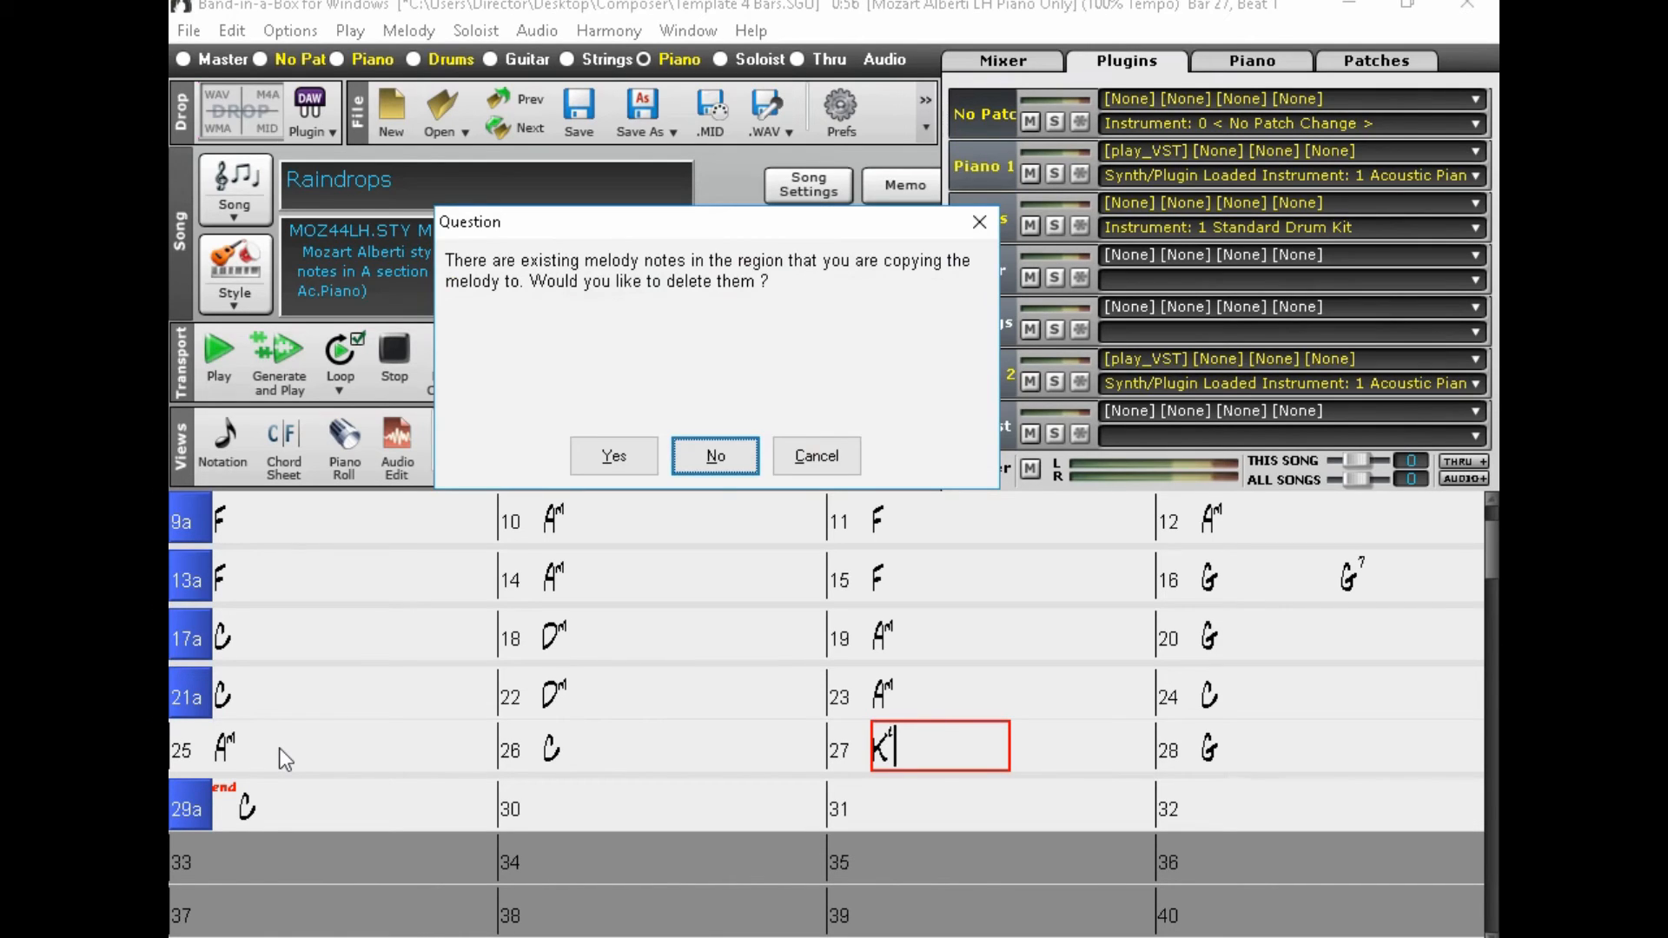
{"action": "key", "text": "y"}
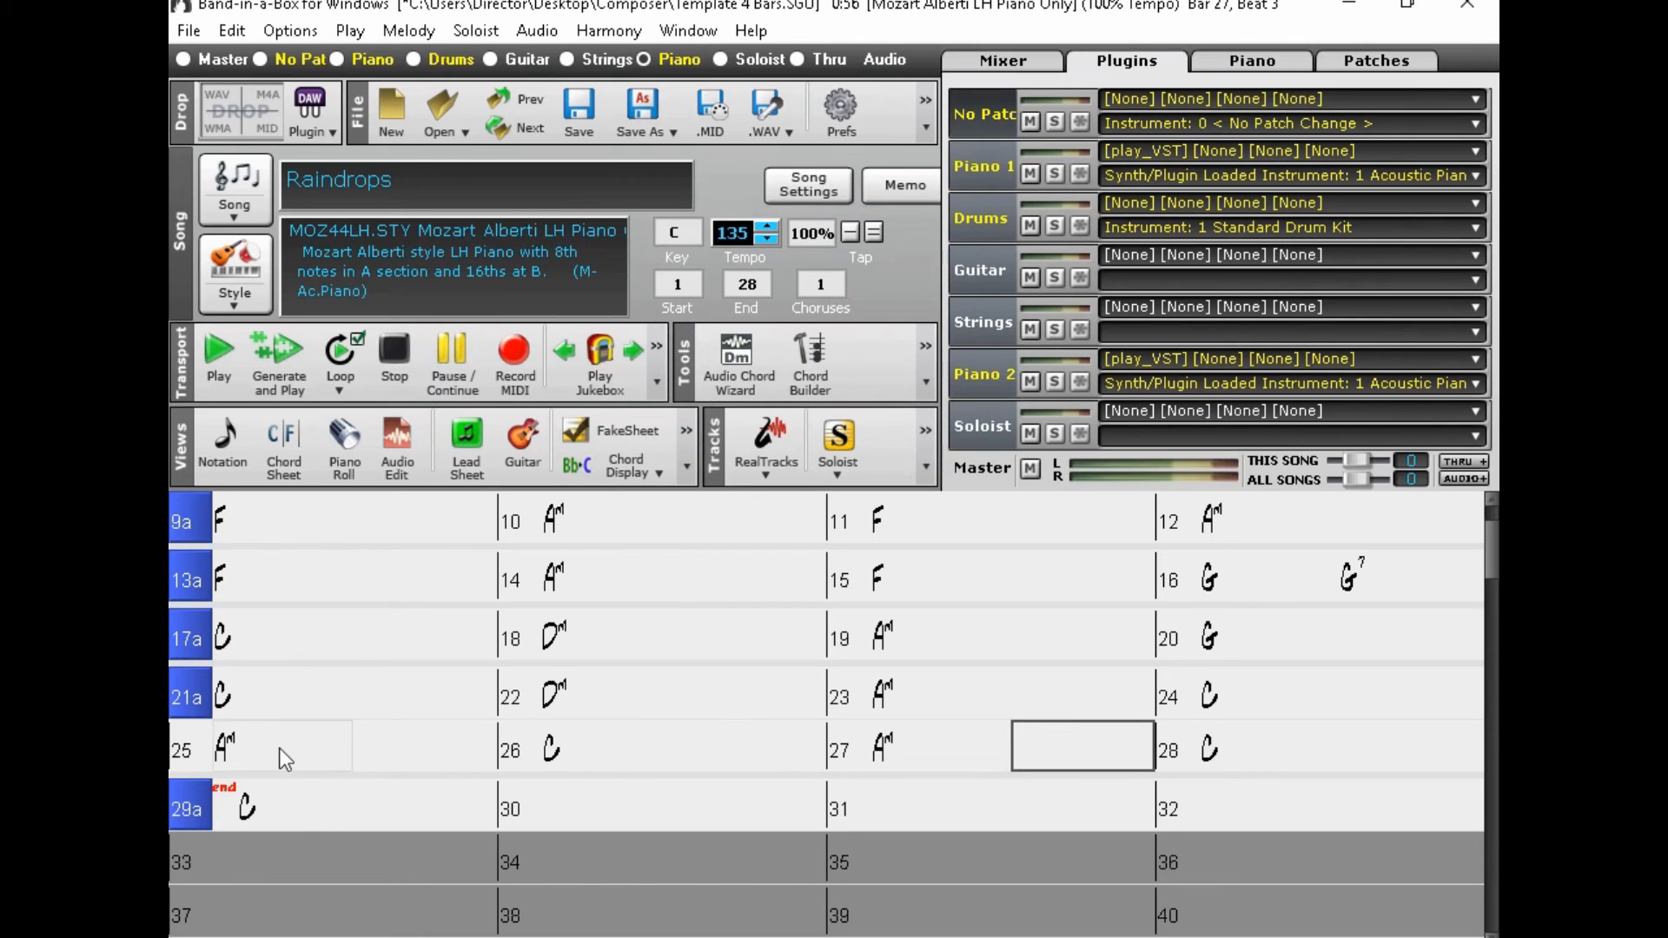
Step: Play the song with its new ending from bar 17 and stop at bar 28
{"action": "left_click_drag", "start_coordinate": [273, 633], "coordinate": [347, 643]}
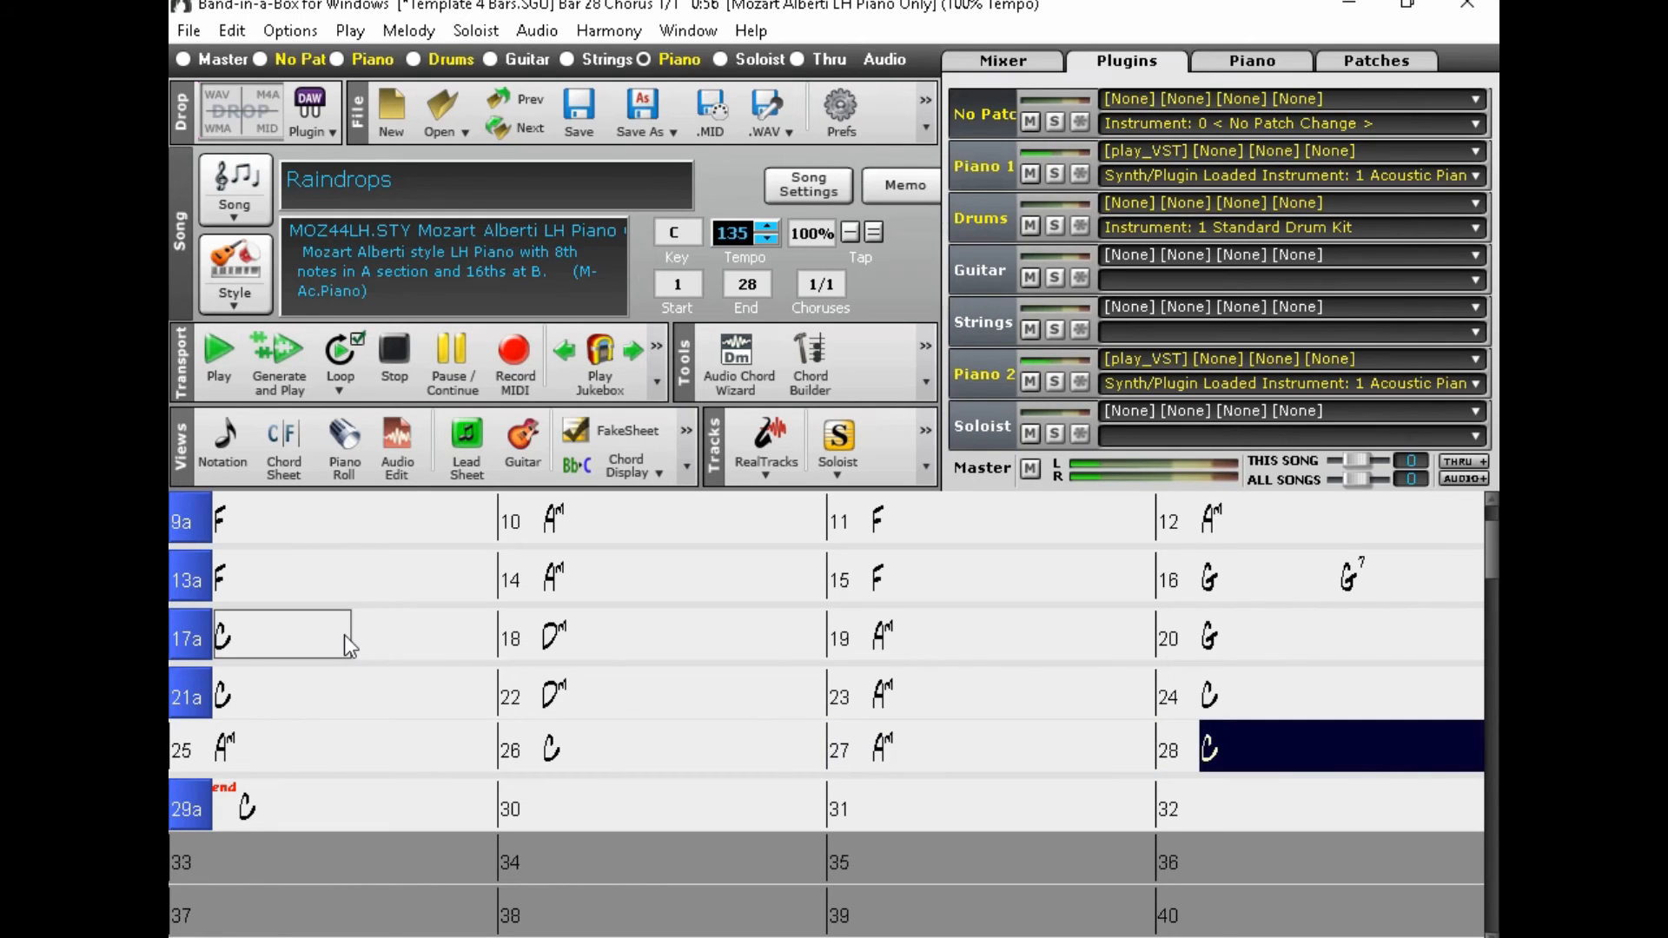
{"action": "left_click", "coordinate": [399, 353]}
Step: View the song in the maximized Lead Sheet window during playback, close it and stop at bar 29
{"action": "left_click", "coordinate": [466, 439]}
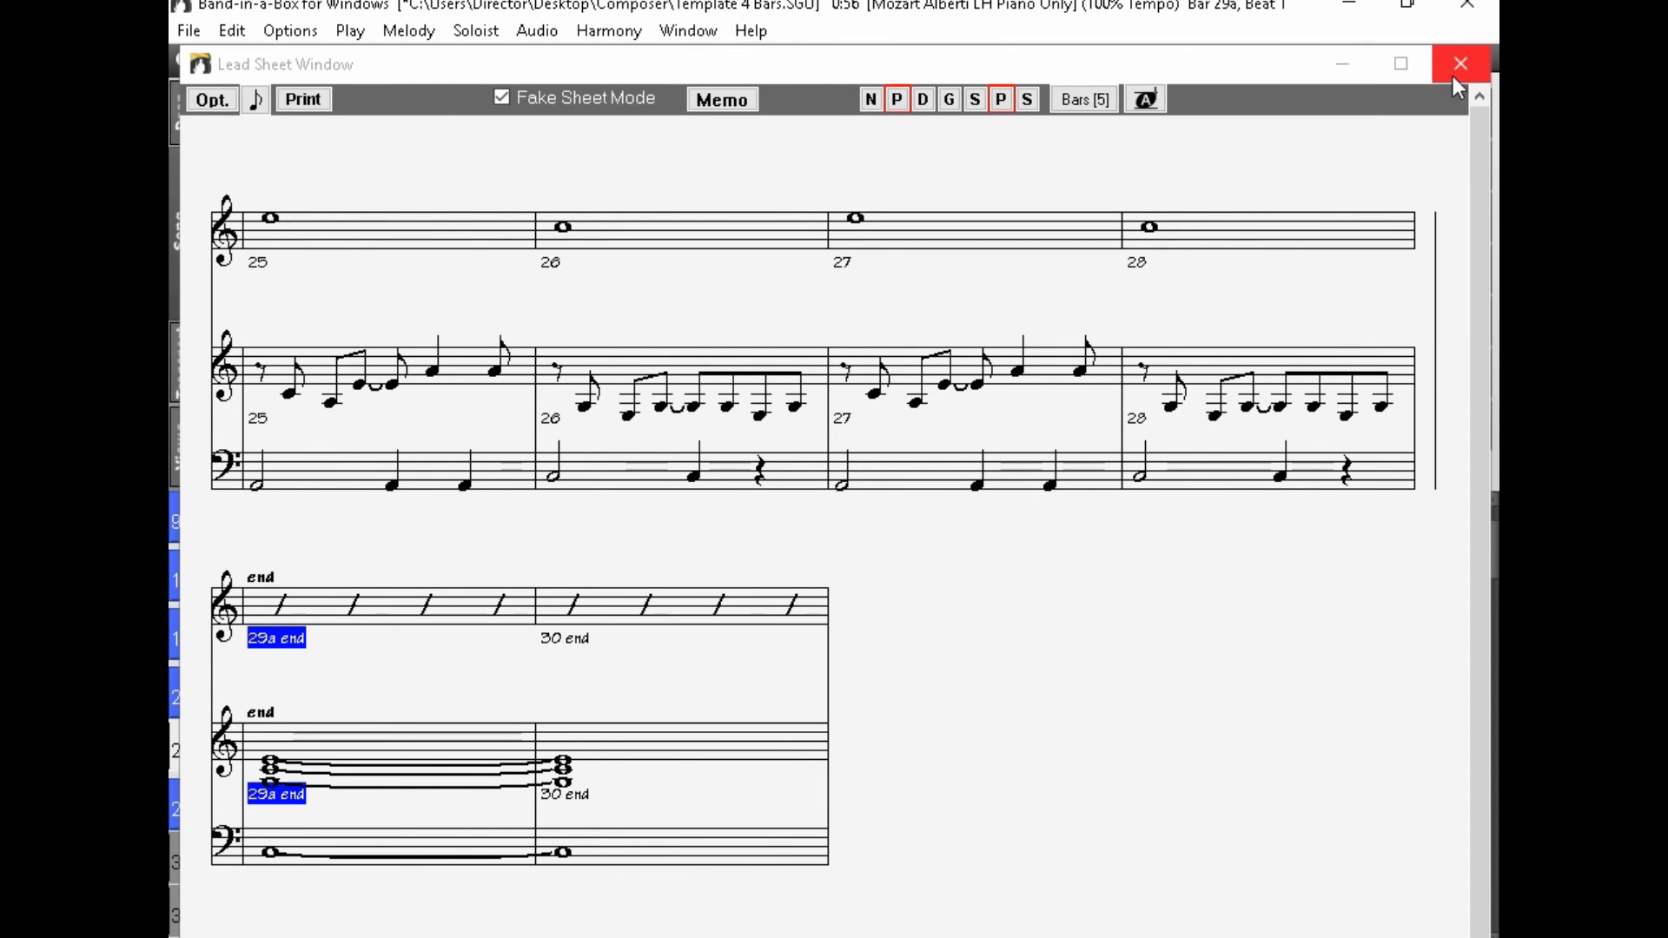
{"action": "left_click", "coordinate": [1400, 64]}
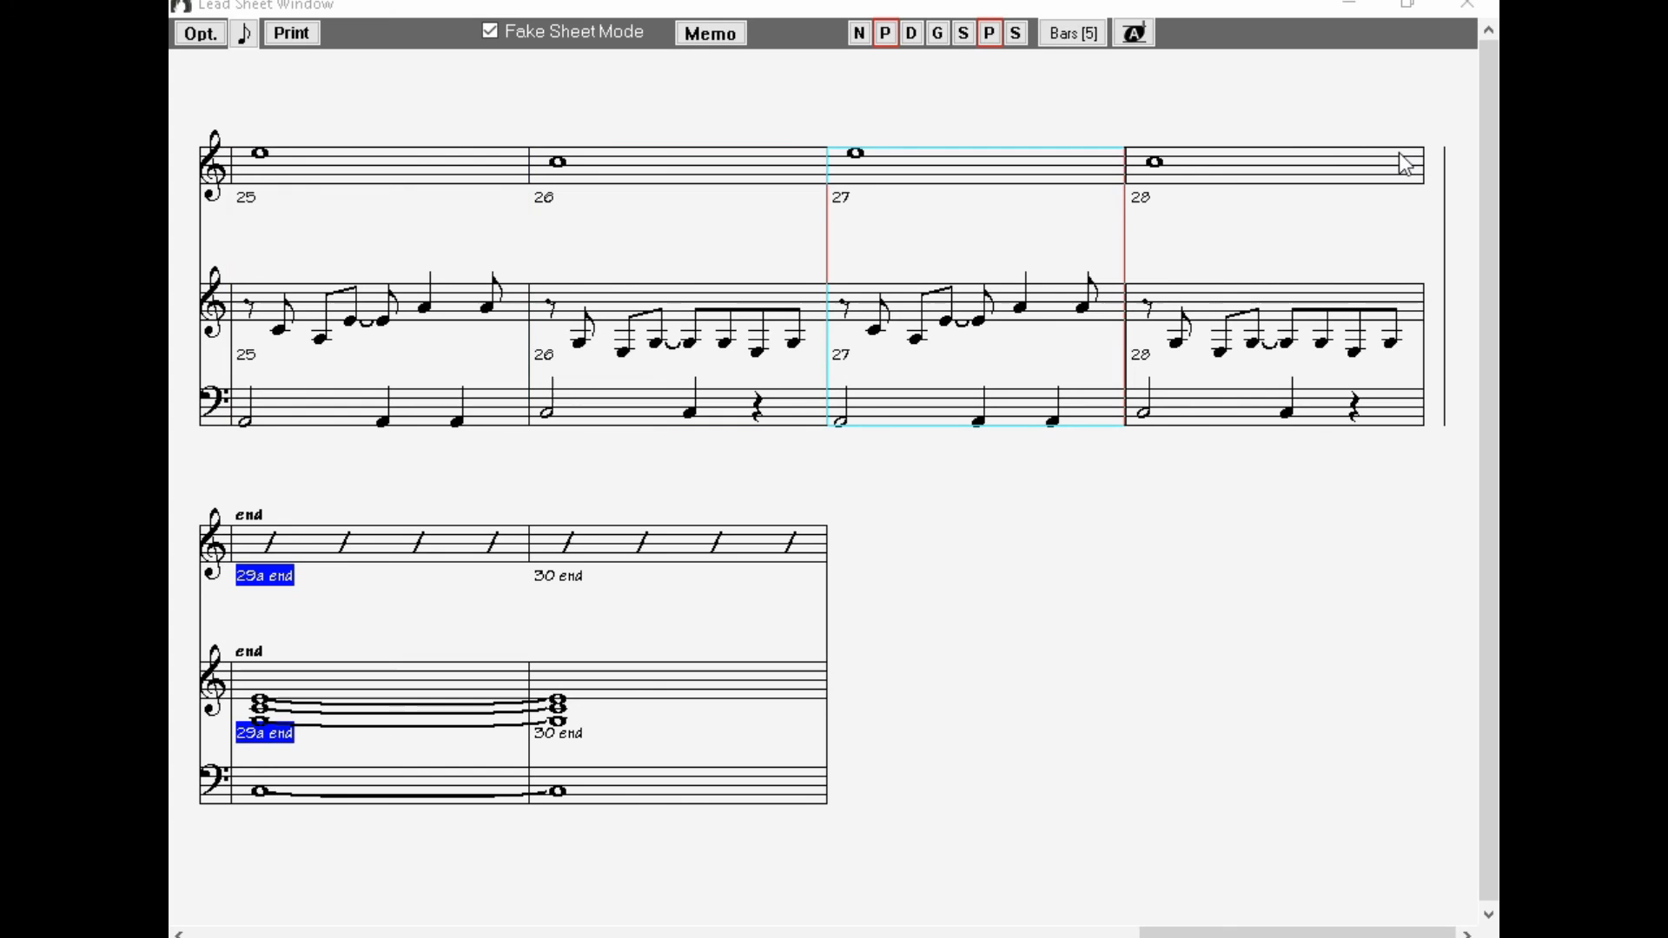
{"action": "left_click", "coordinate": [1472, 6]}
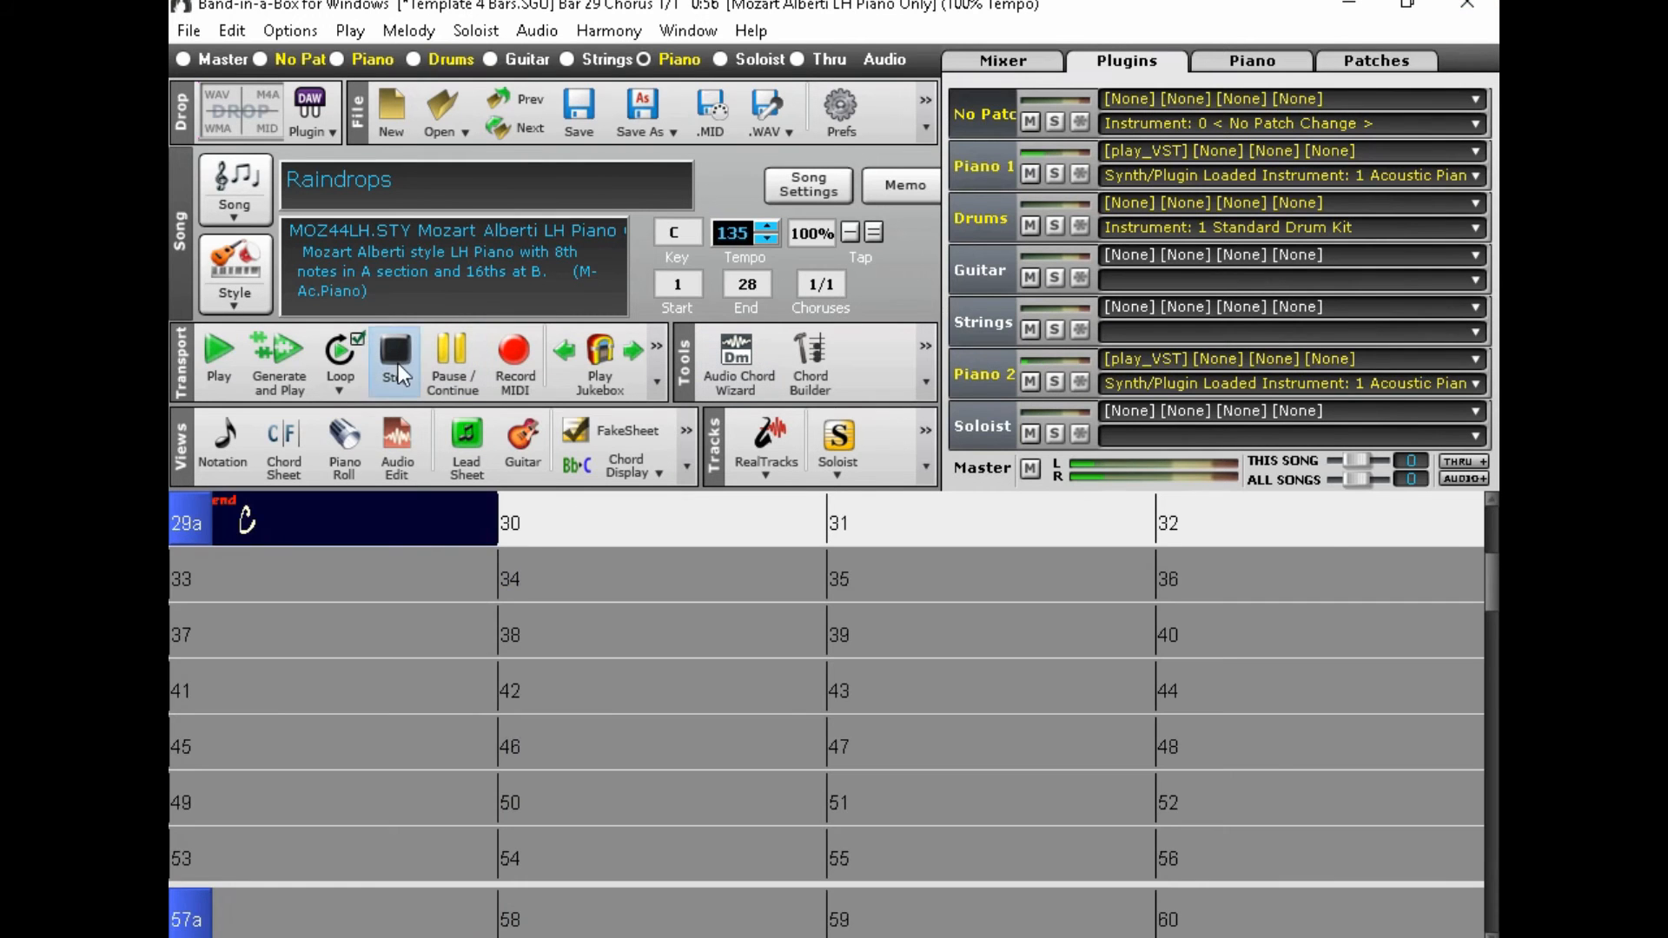
{"action": "left_click", "coordinate": [398, 363]}
{"action": "scroll", "coordinate": [431, 538], "scroll_direction": "up", "scroll_amount": 7}
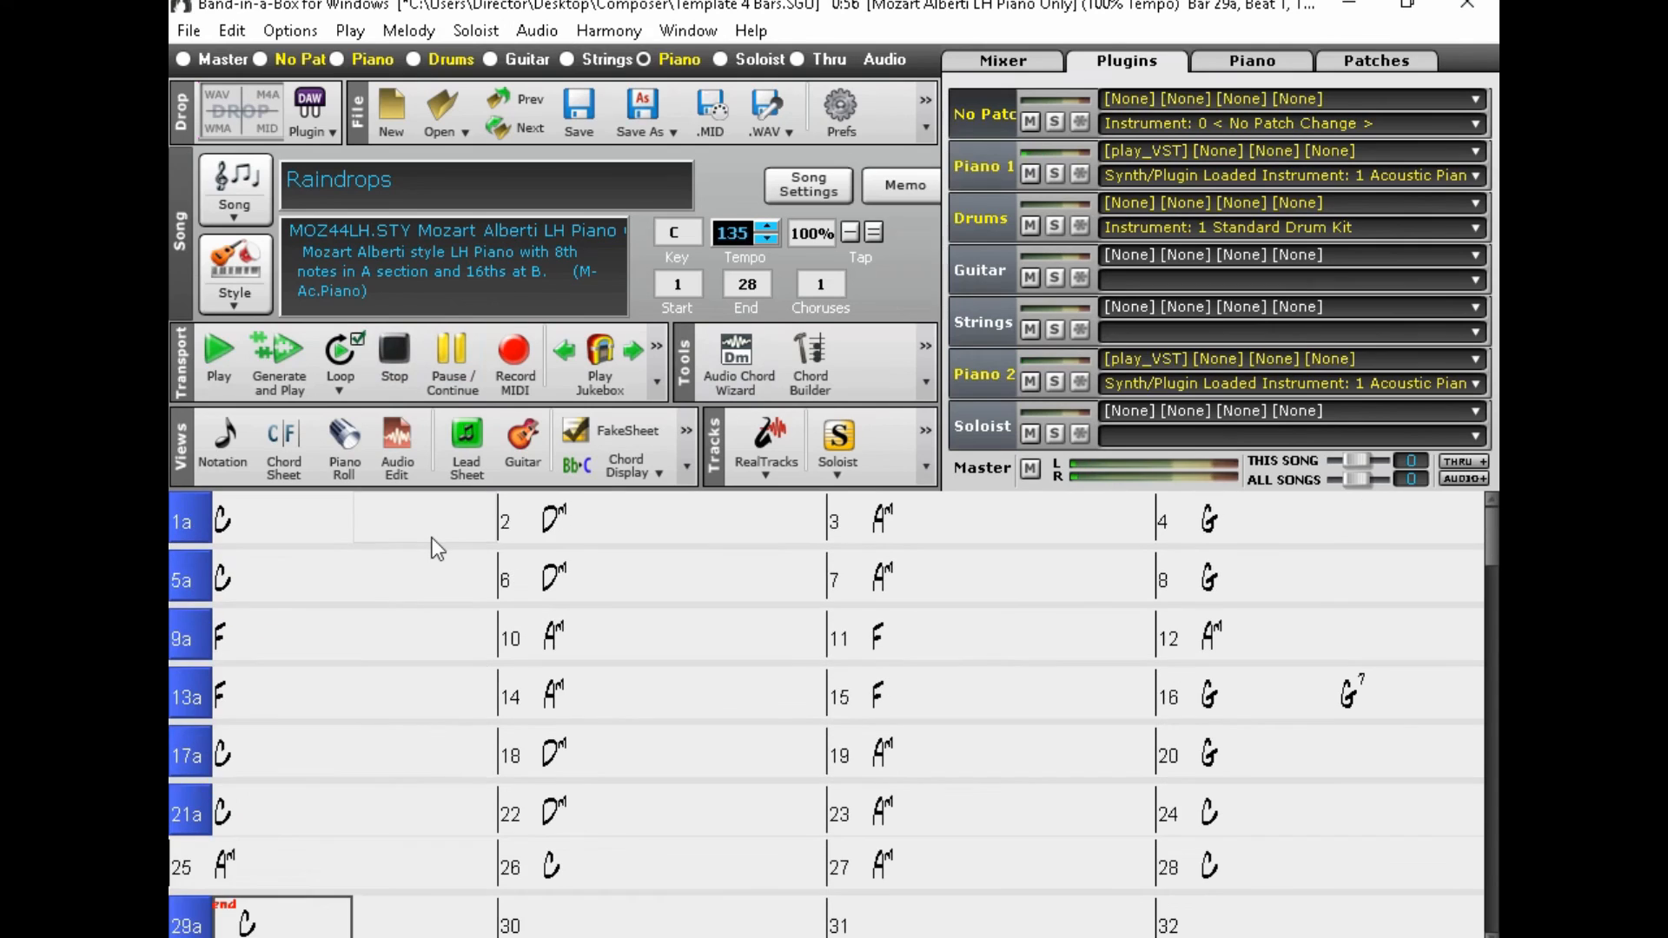
Step: Examine the melody notes from bar 7 up to bar 17 in the Piano Roll
{"action": "left_click", "coordinate": [1246, 586]}
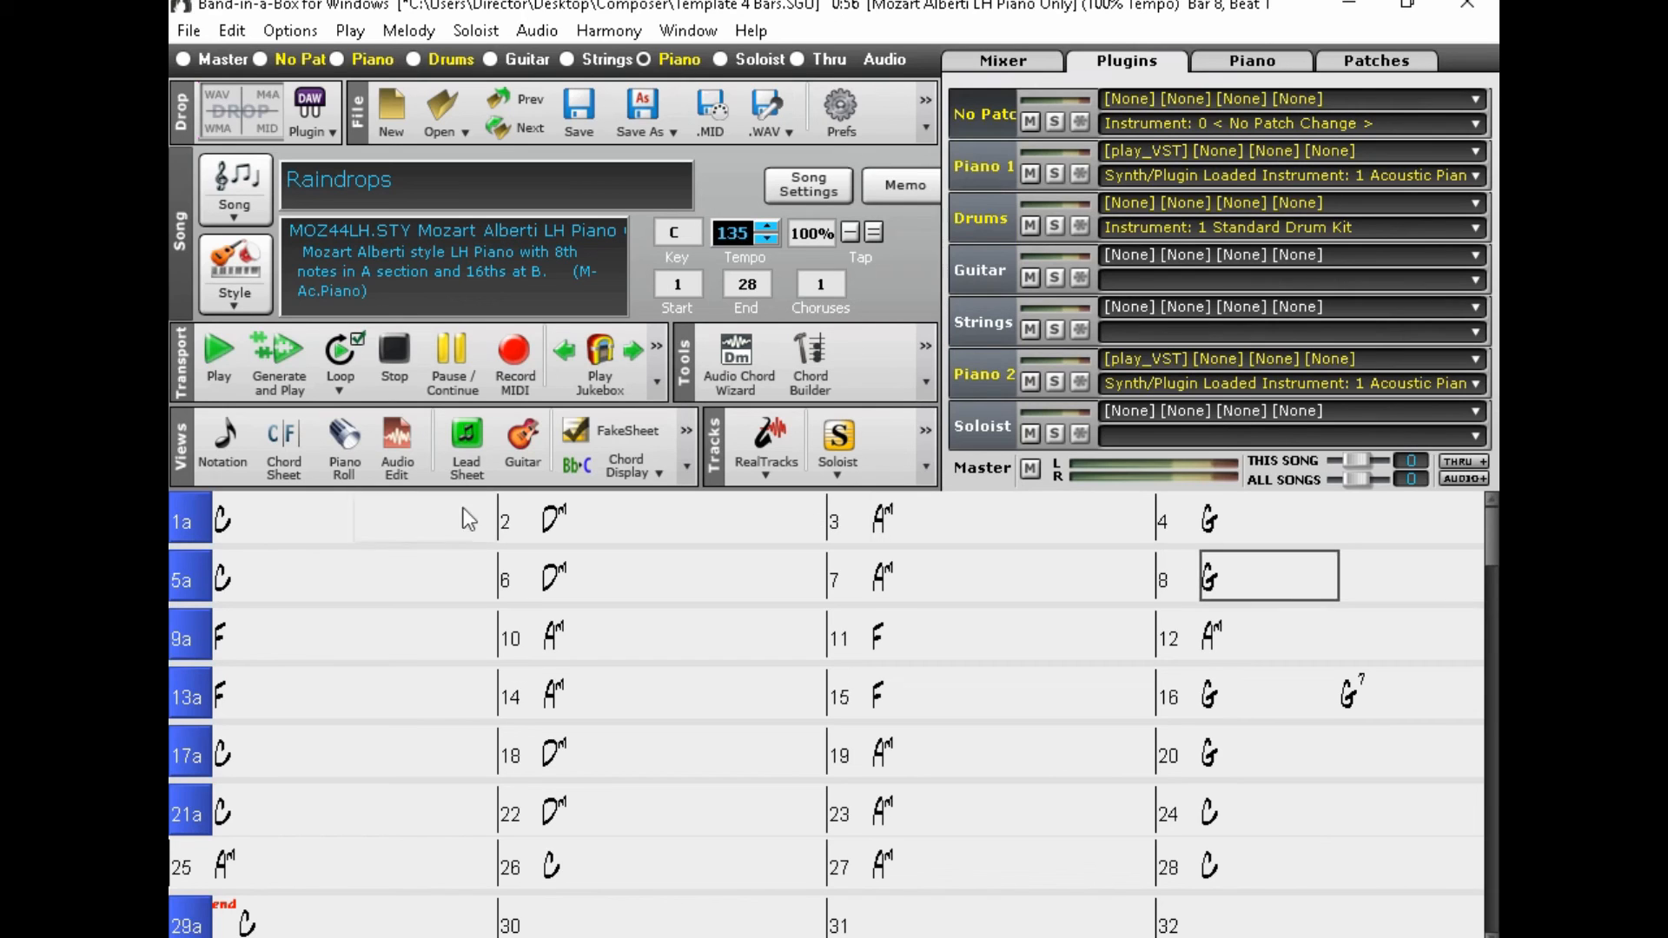
{"action": "left_click", "coordinate": [362, 455]}
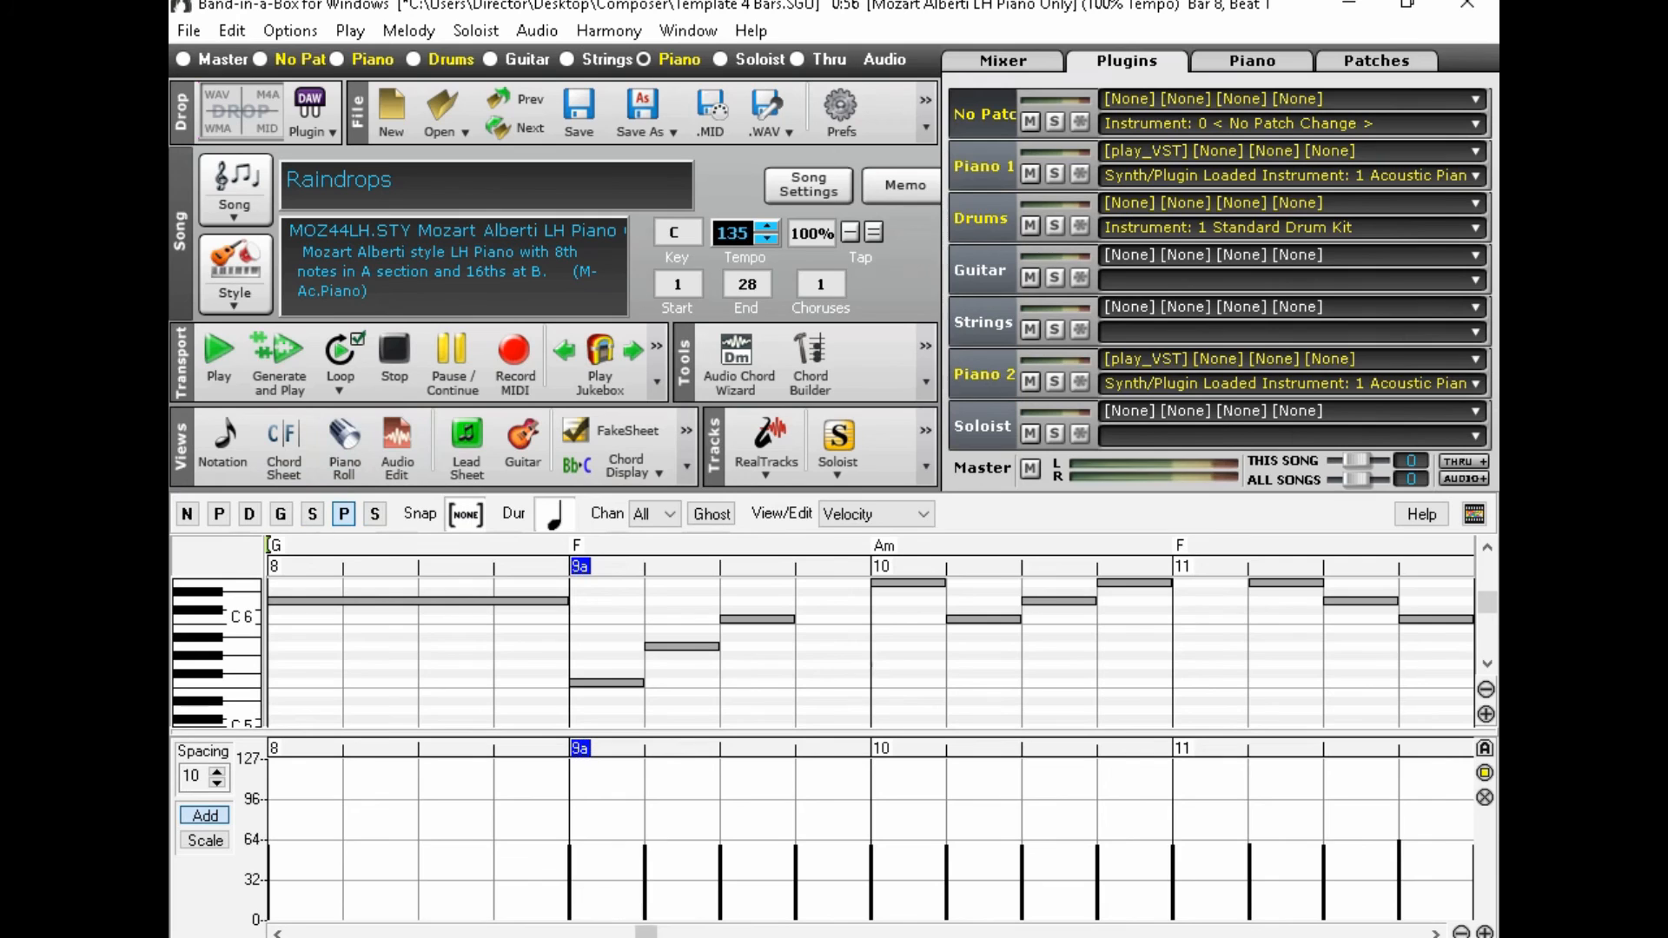
{"action": "scroll", "coordinate": [953, 628], "scroll_direction": "up", "scroll_amount": 3}
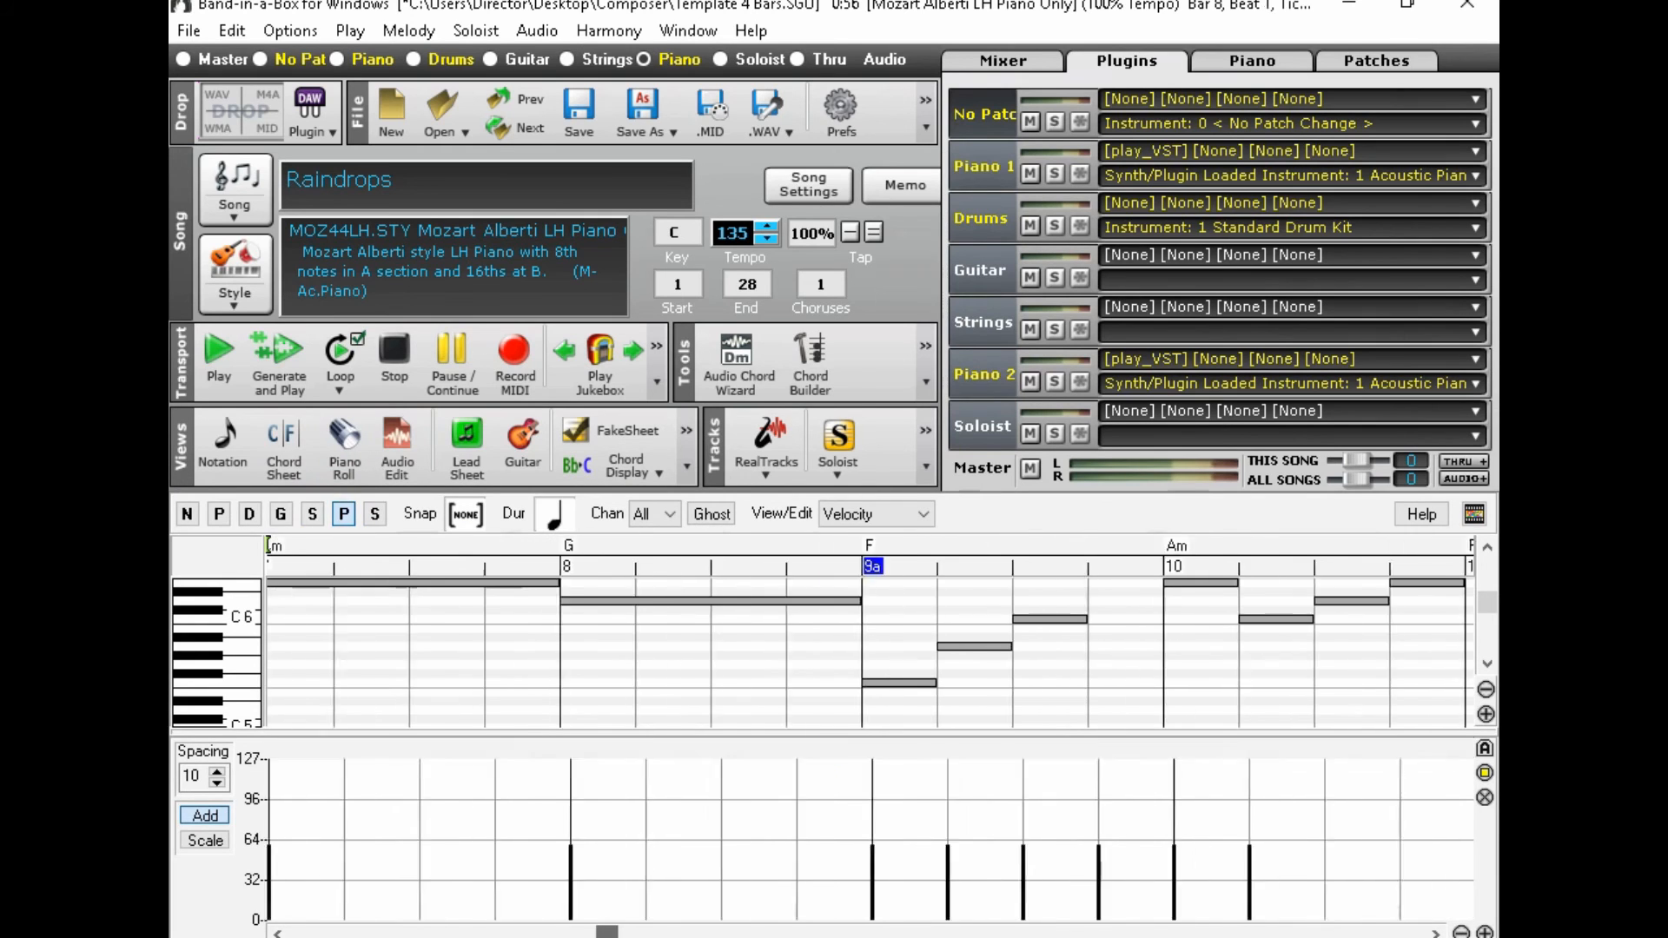
{"action": "left_click_drag", "start_coordinate": [948, 601], "coordinate": [949, 632]}
{"action": "left_click", "coordinate": [422, 560]}
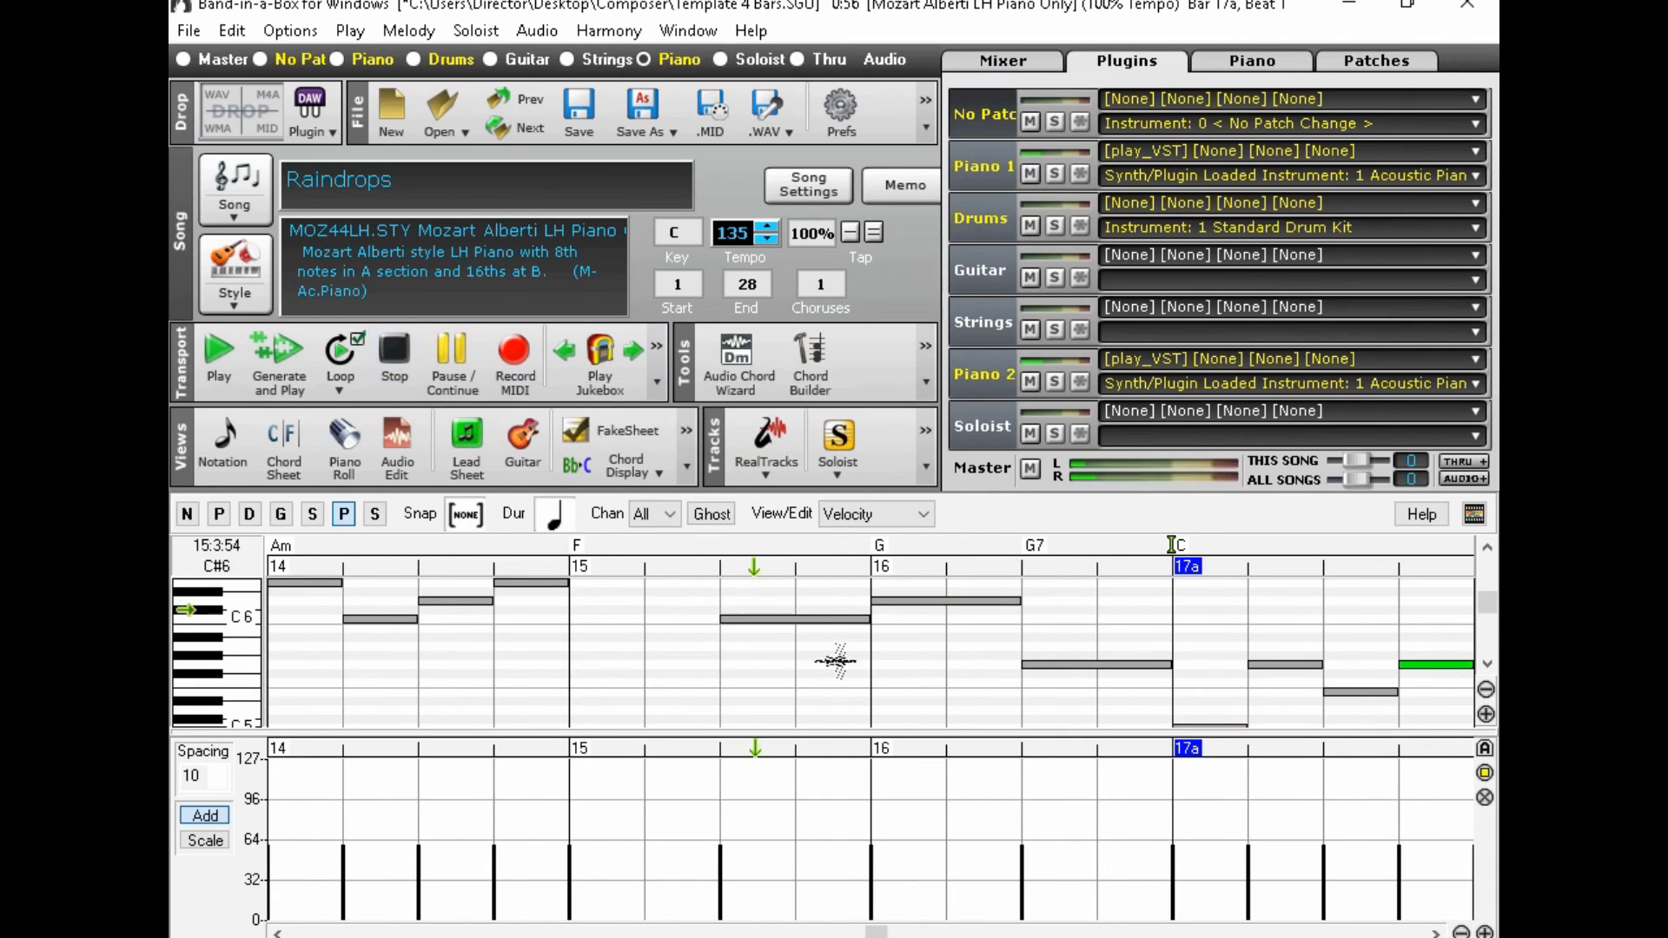
{"action": "scroll", "coordinate": [1488, 563], "scroll_direction": "up", "scroll_amount": 2}
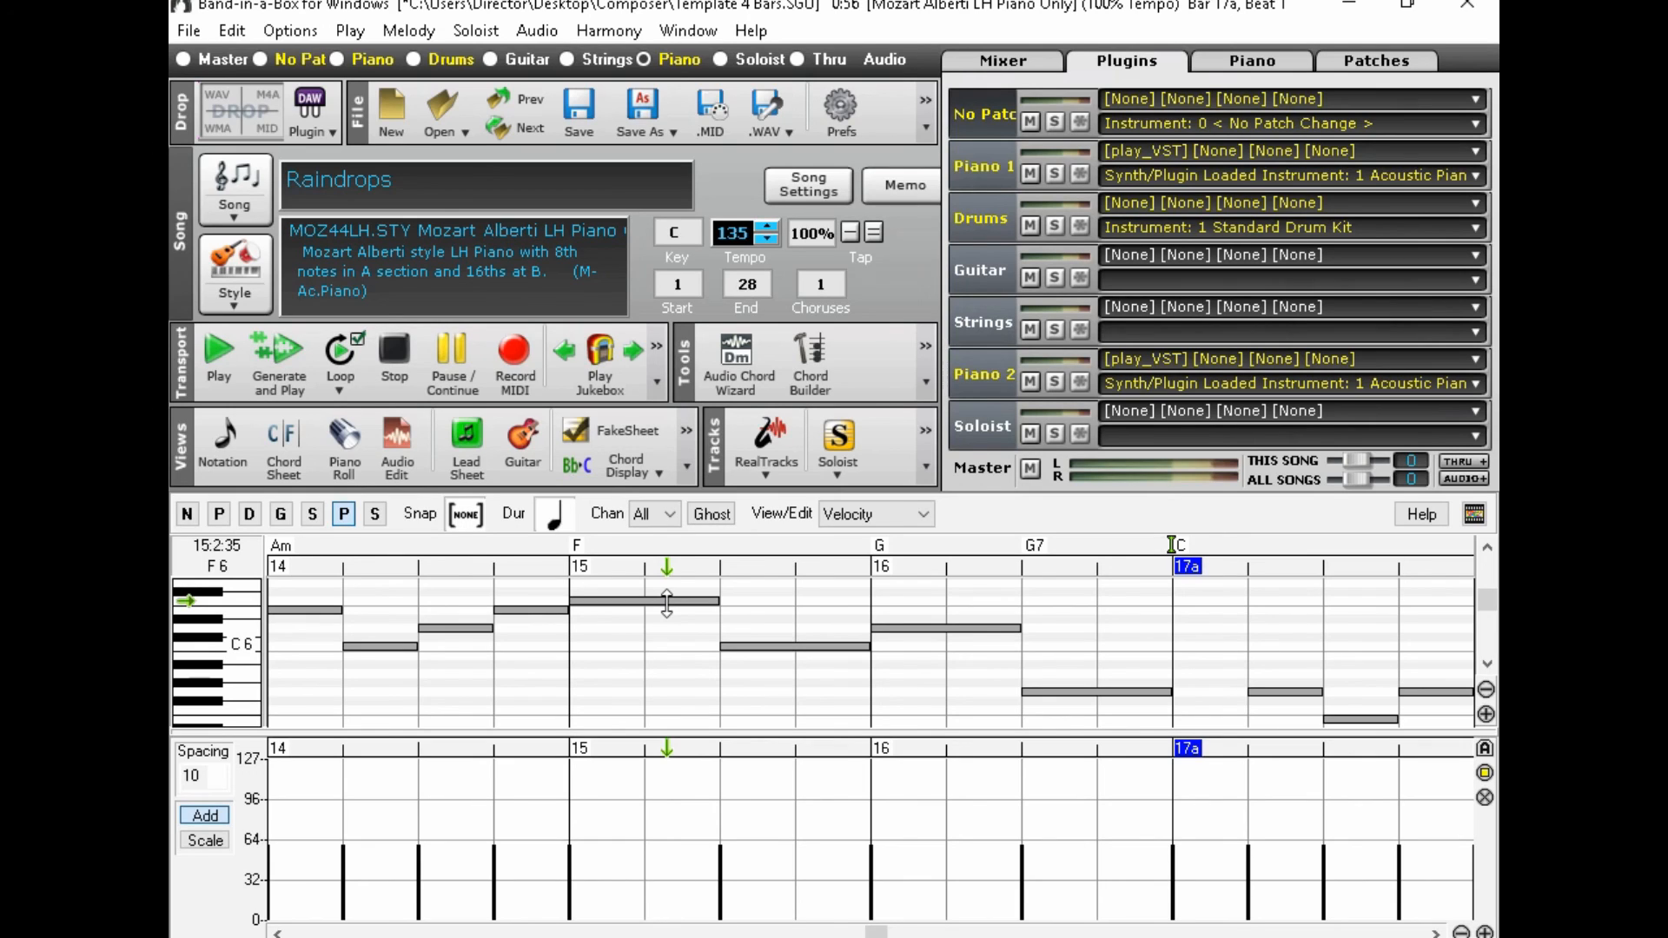
Step: Close the Piano Roll and return to the chord sheet
{"action": "left_click", "coordinate": [329, 458]}
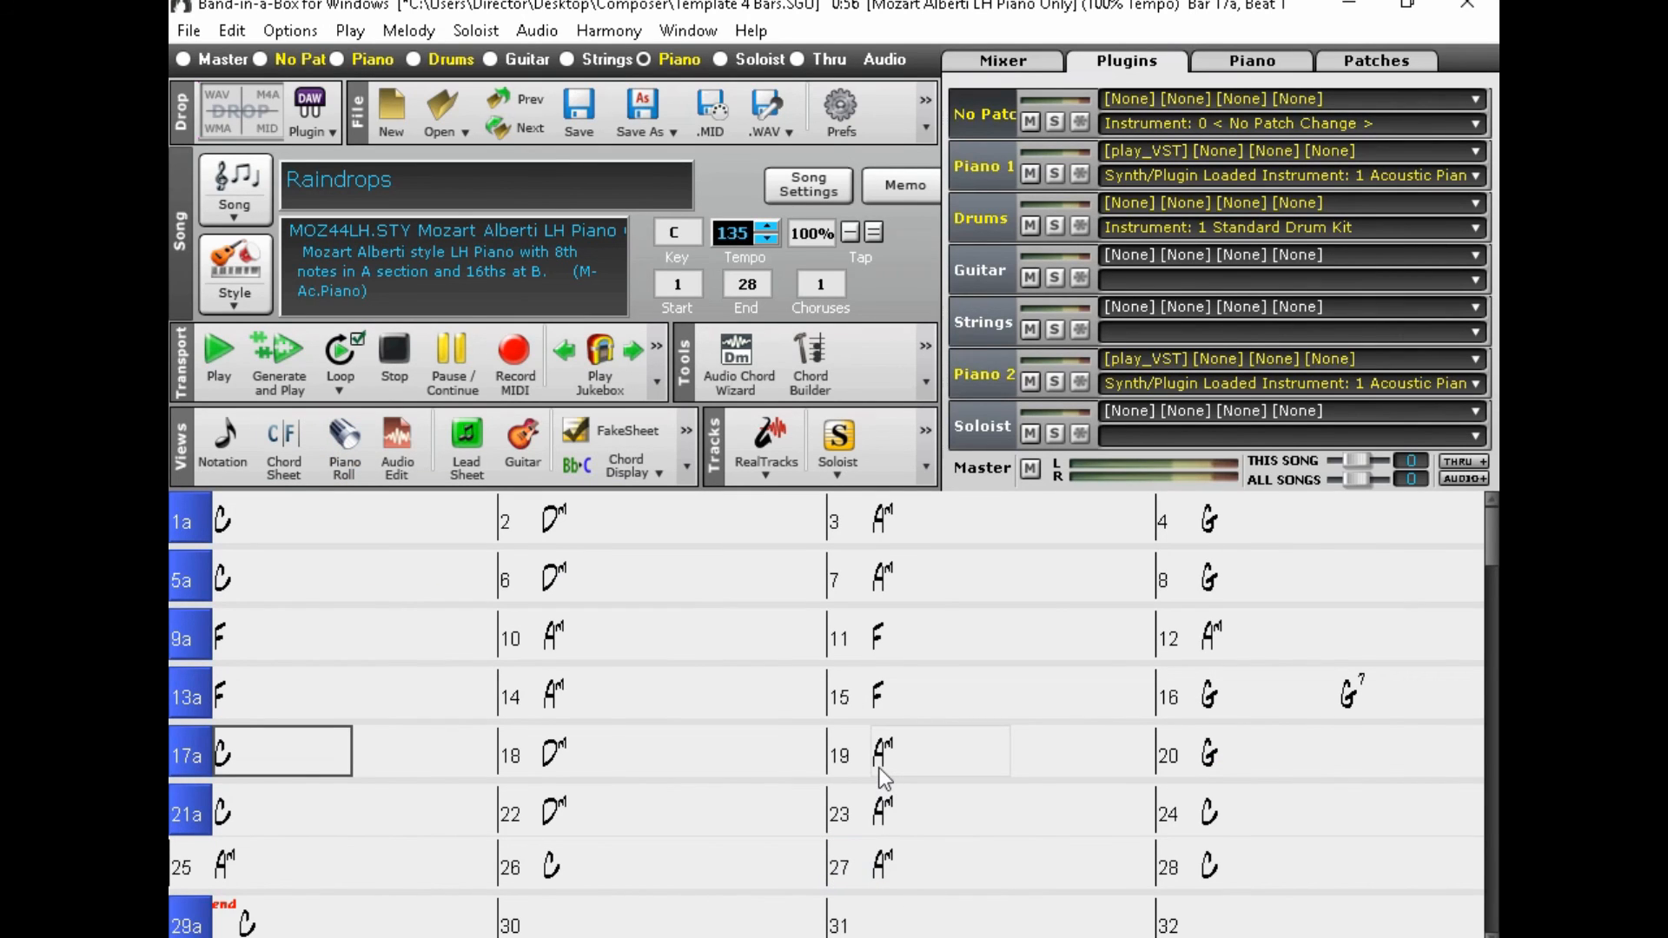
{"action": "left_click", "coordinate": [888, 817]}
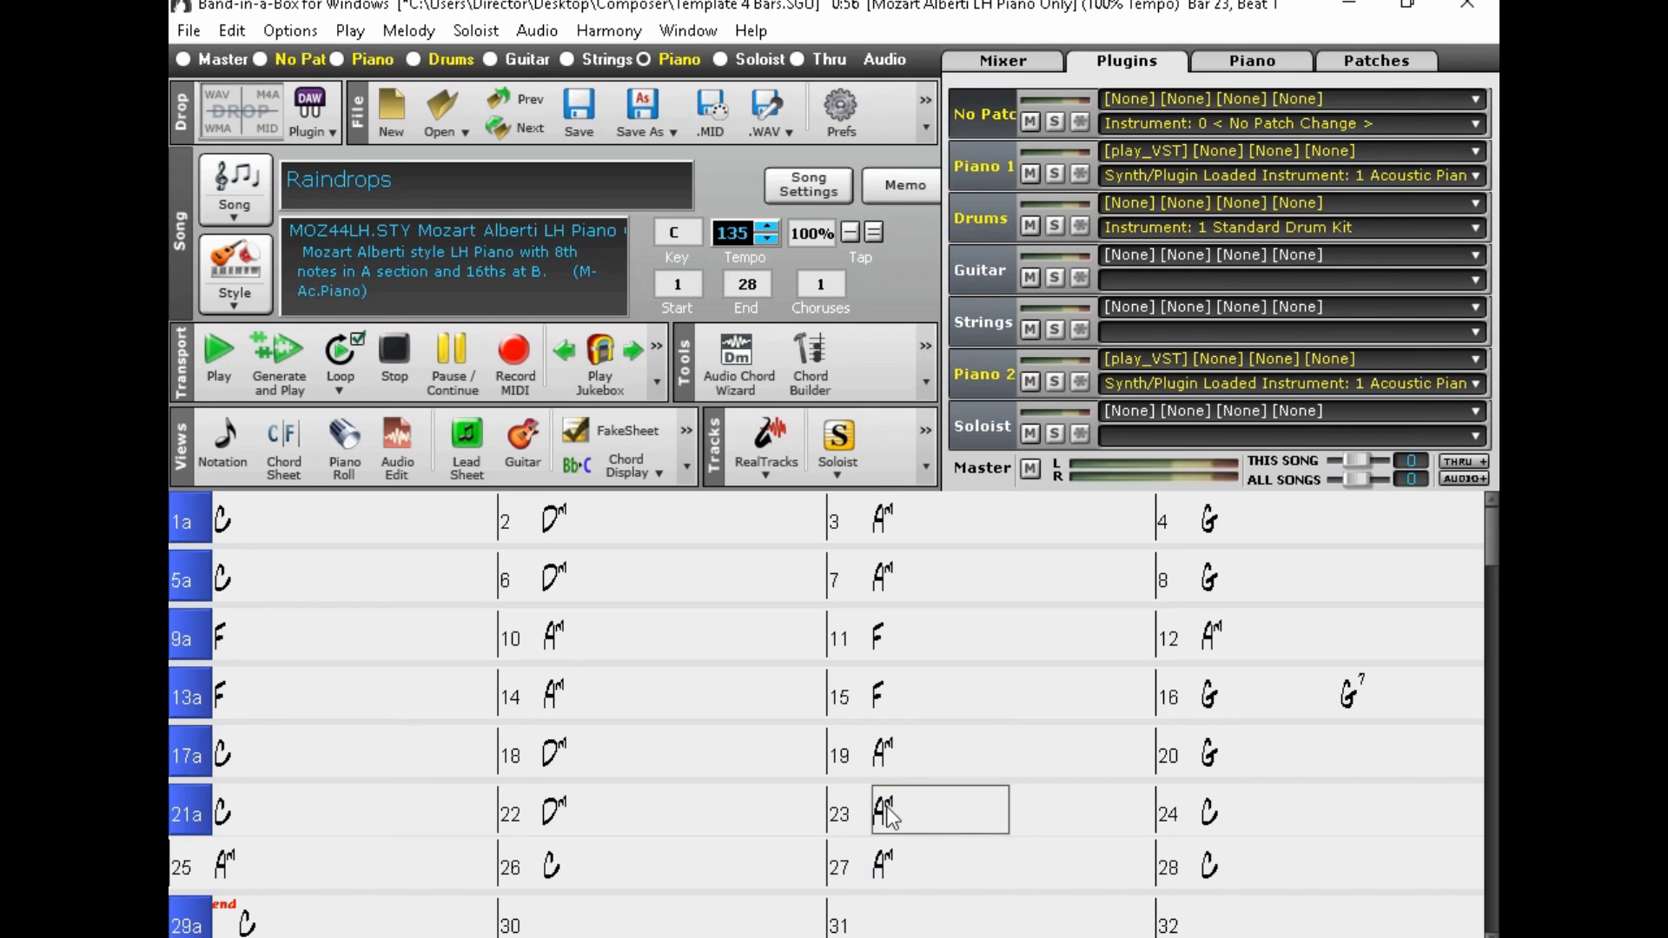
{"action": "type", "text": "dm"}
{"action": "key", "text": "Escape"}
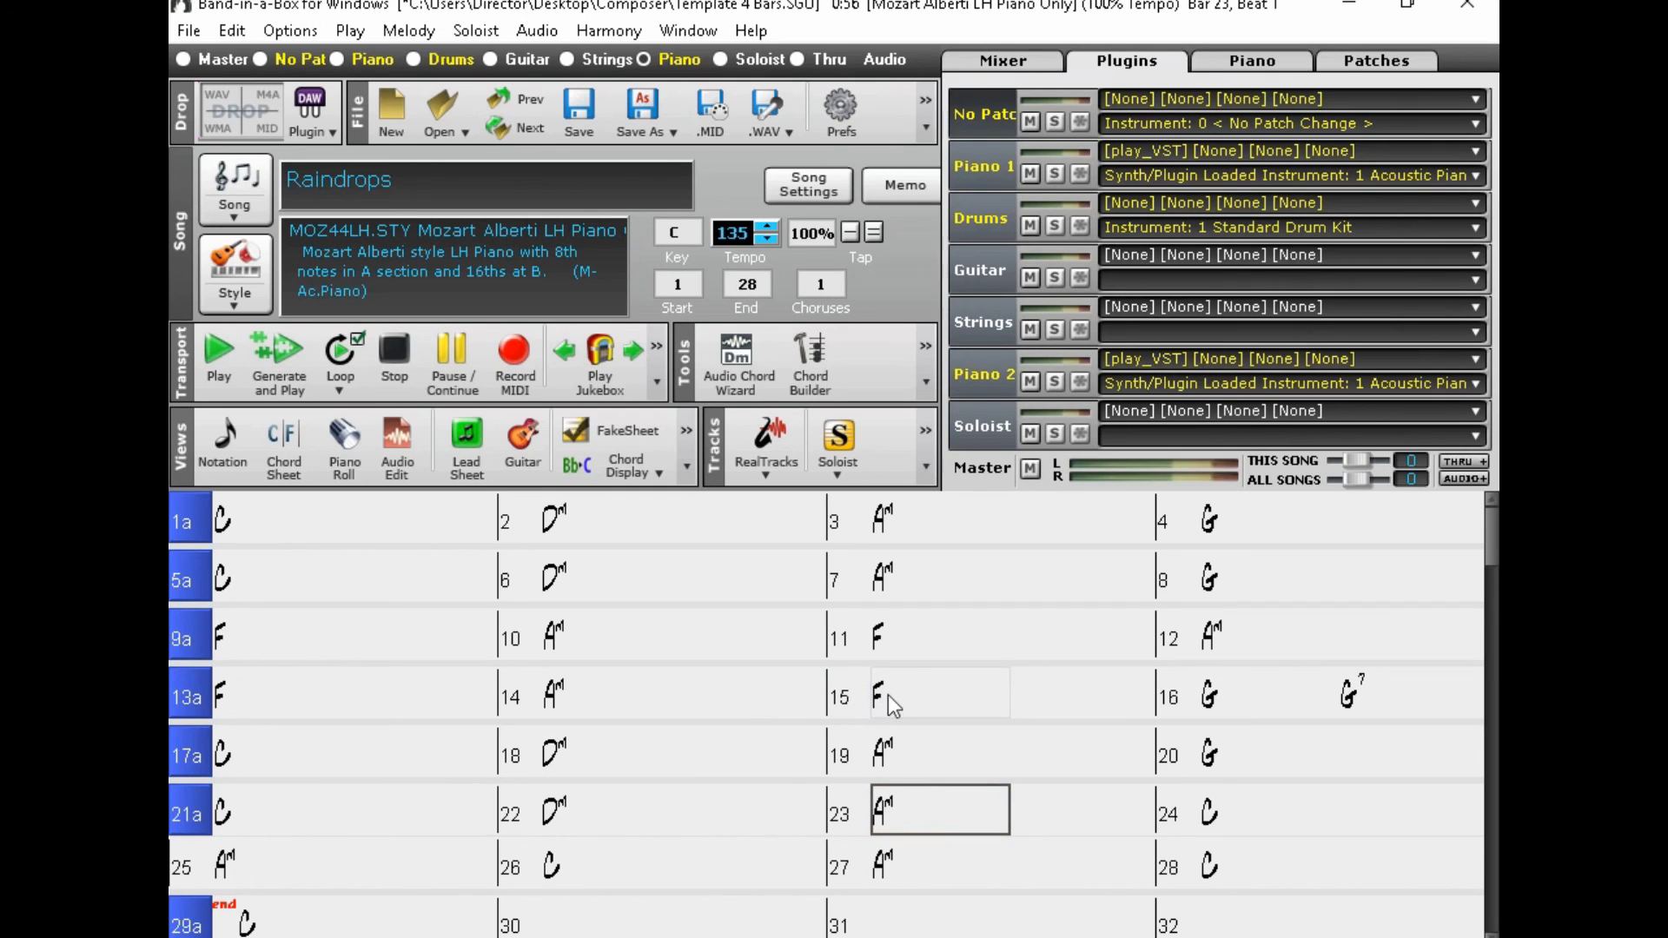
Step: Play the song briefly from bar 13, stop it and change the chord at bar 15 to Dm
{"action": "left_click", "coordinate": [278, 700]}
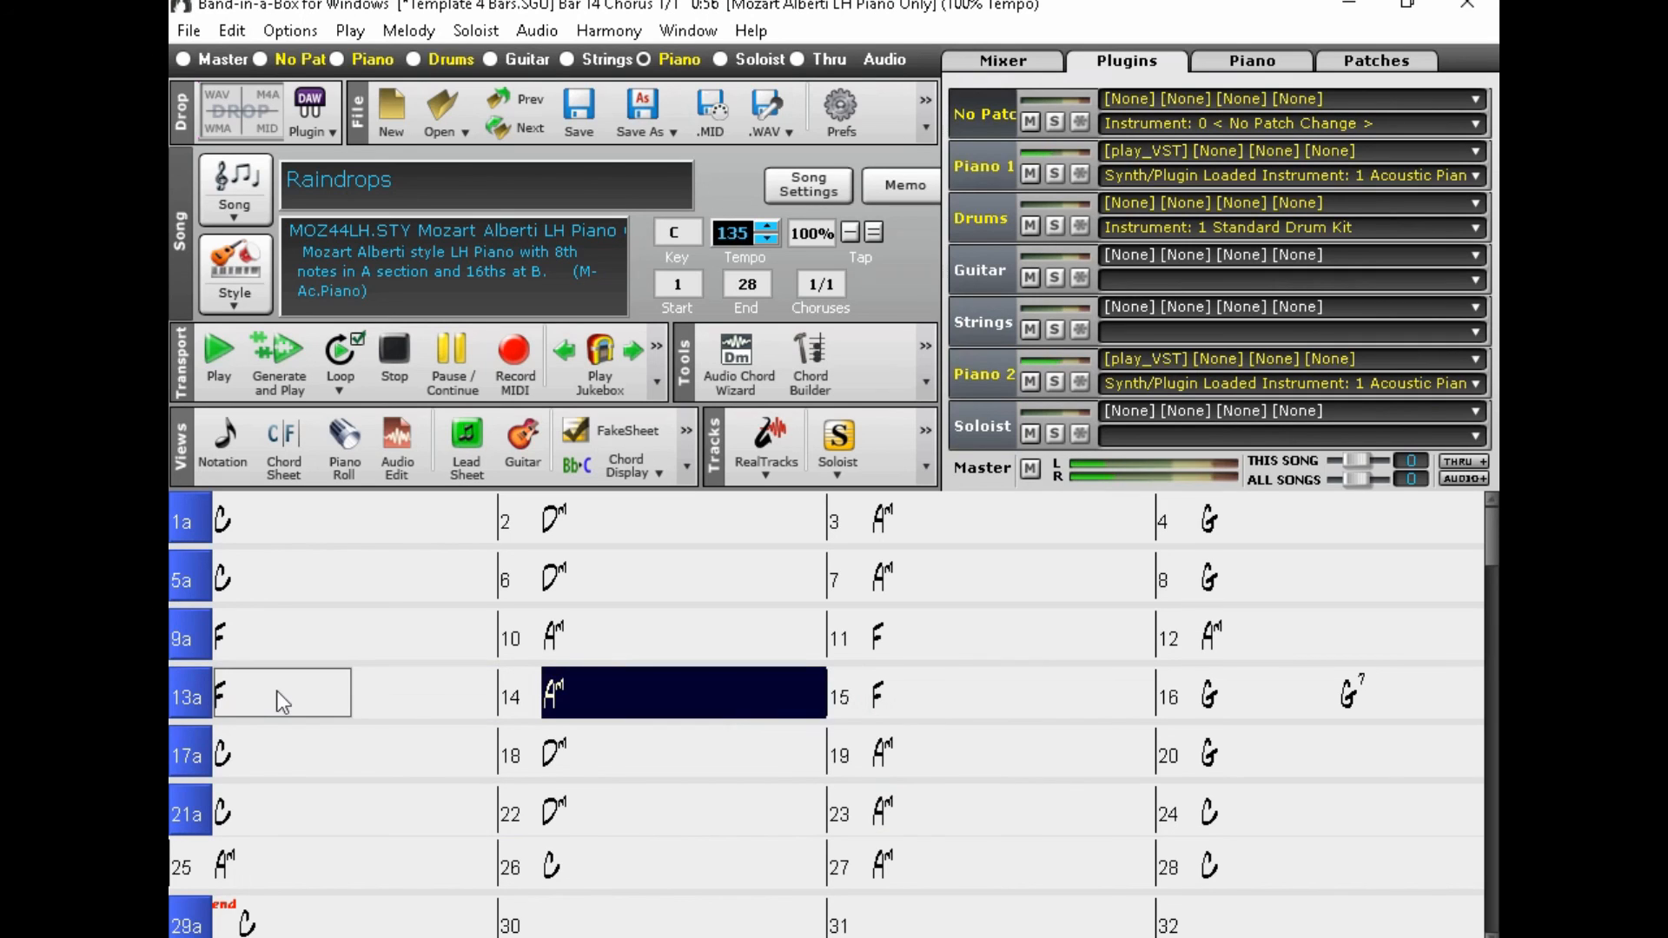
{"action": "left_click", "coordinate": [387, 353]}
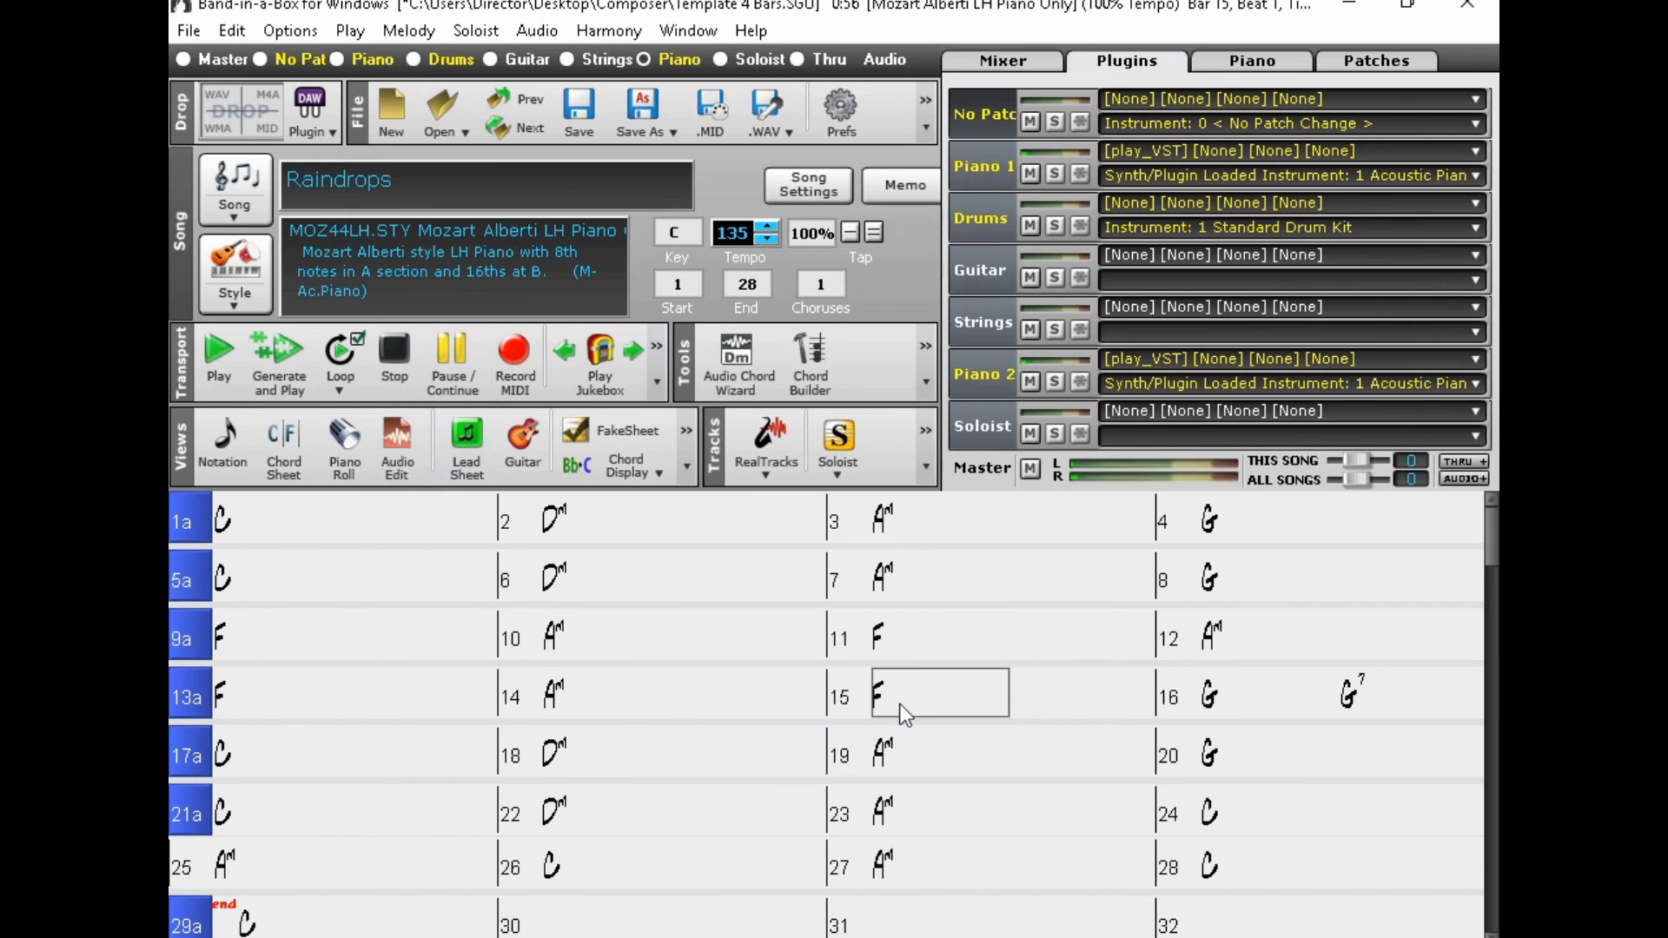
{"action": "type", "text": "m"}
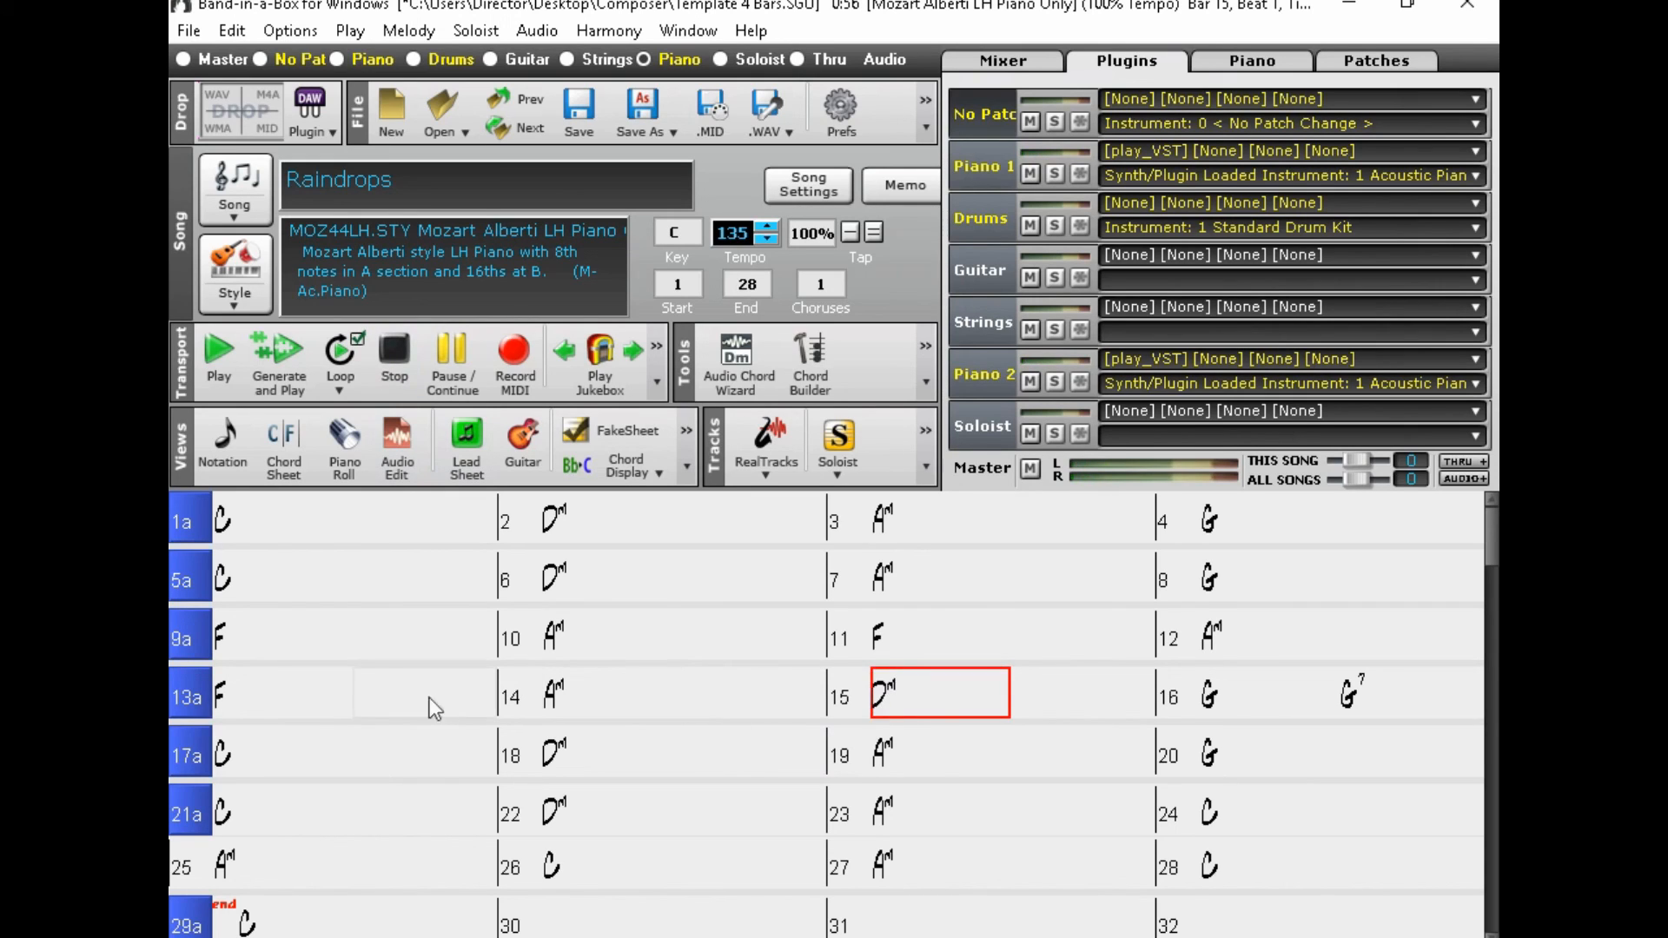
Step: Play the song from bar 13 through its ending, check the final bars in the Lead Sheet window and close it
{"action": "left_click", "coordinate": [321, 702]}
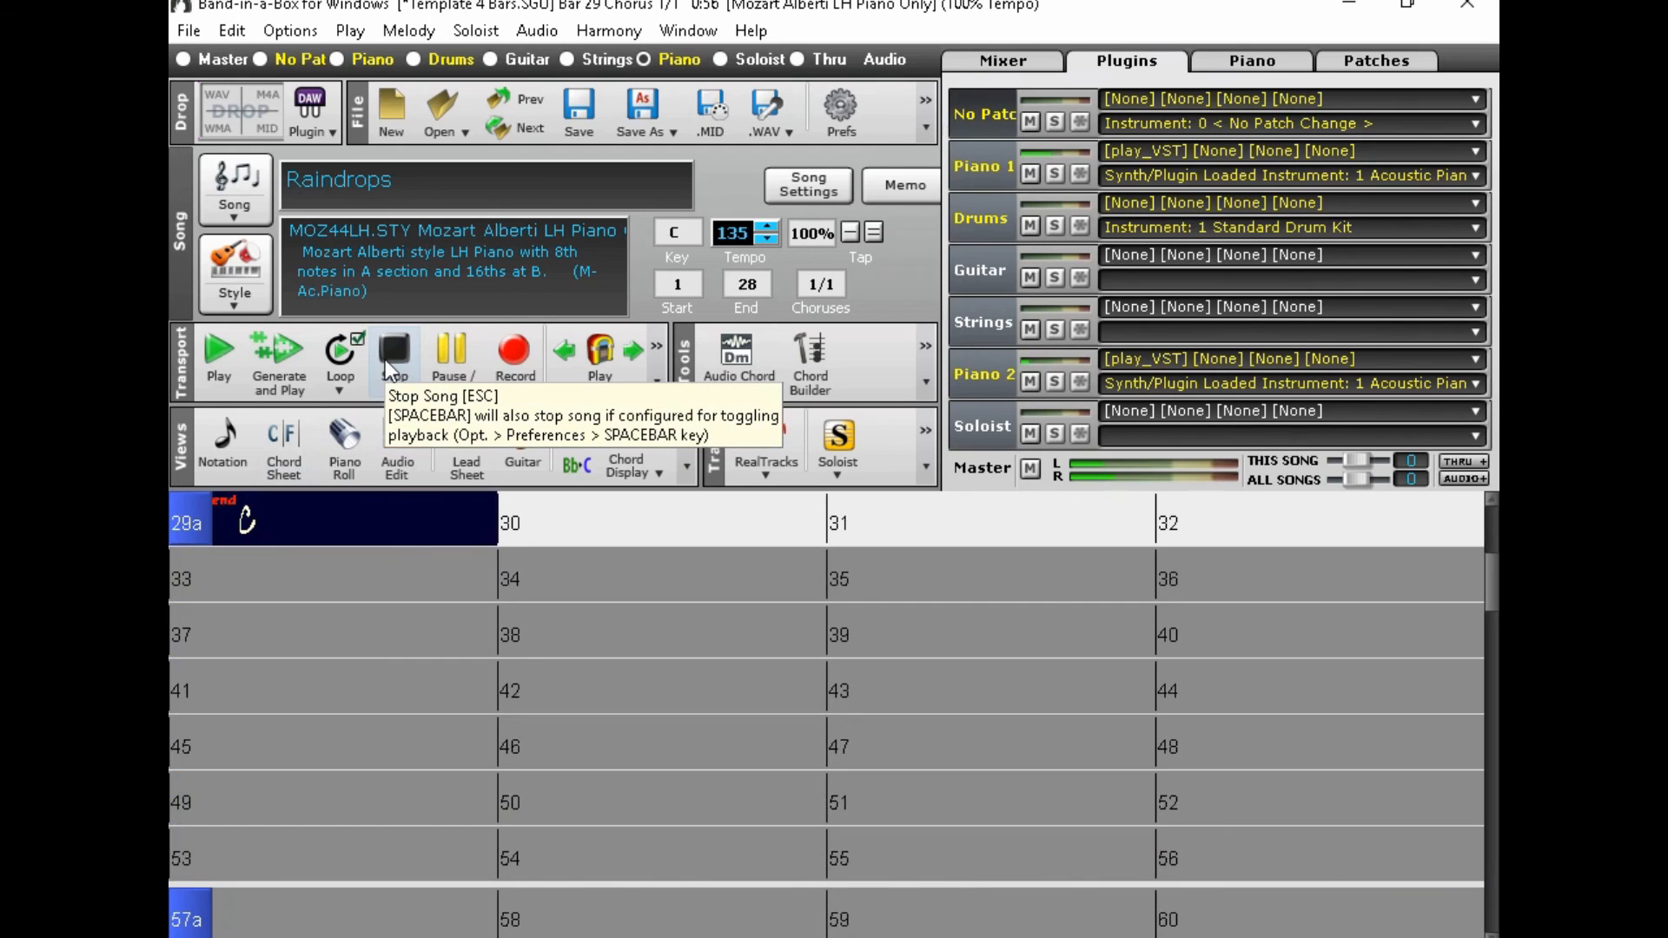
{"action": "left_click", "coordinate": [470, 464]}
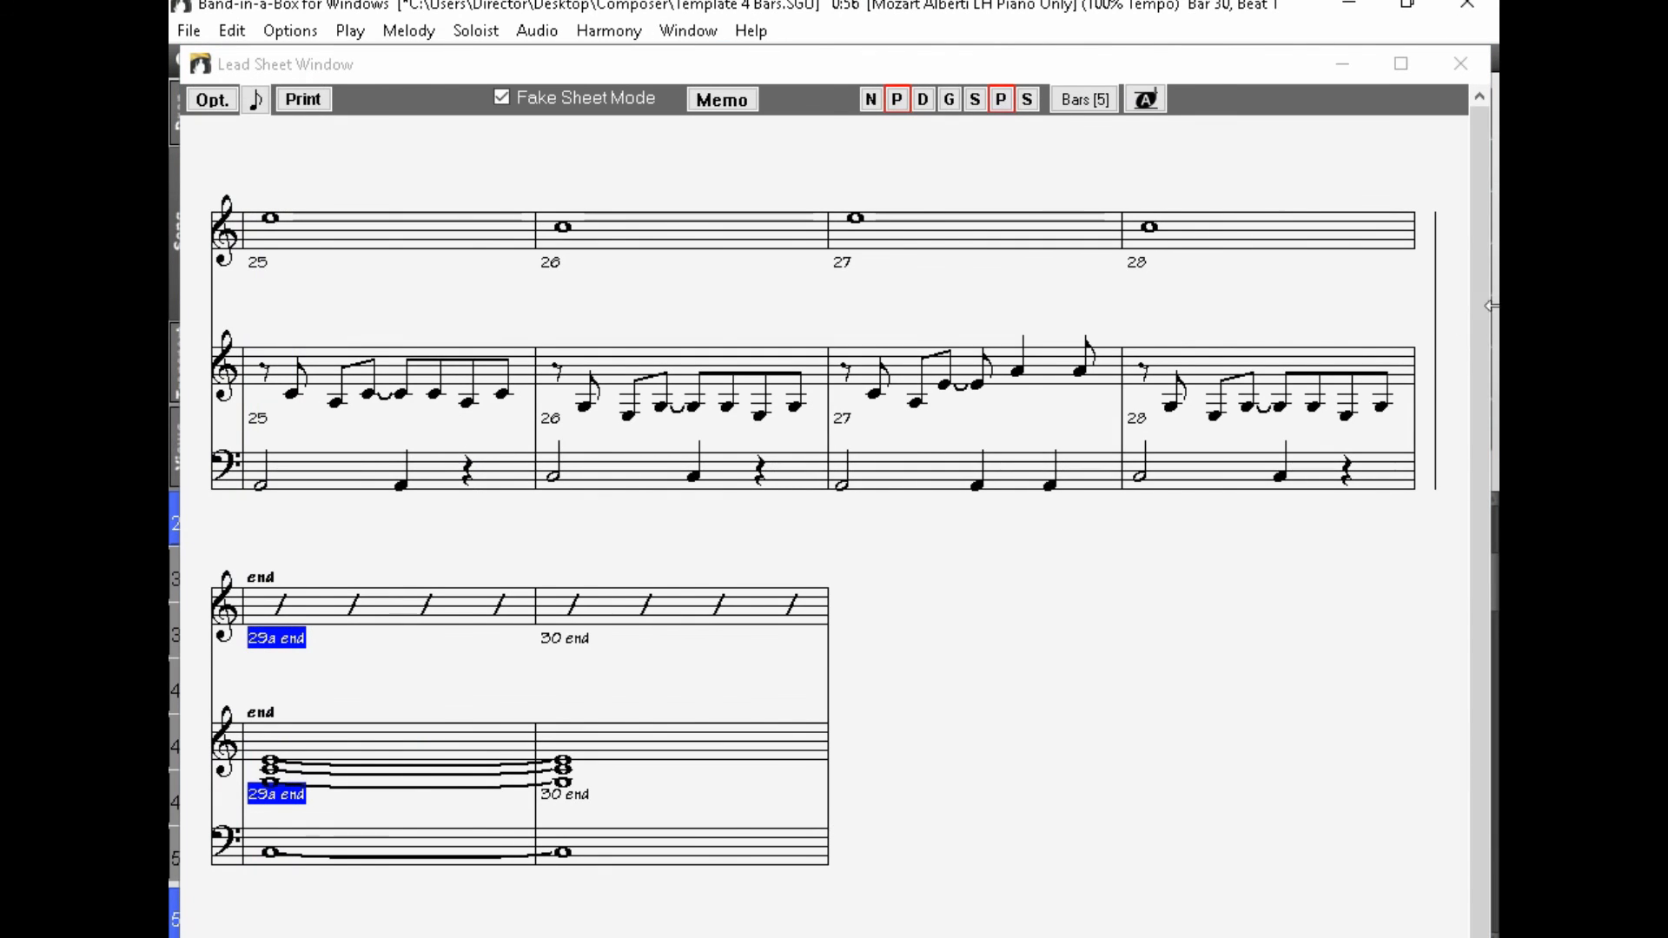
{"action": "left_click", "coordinate": [1460, 64]}
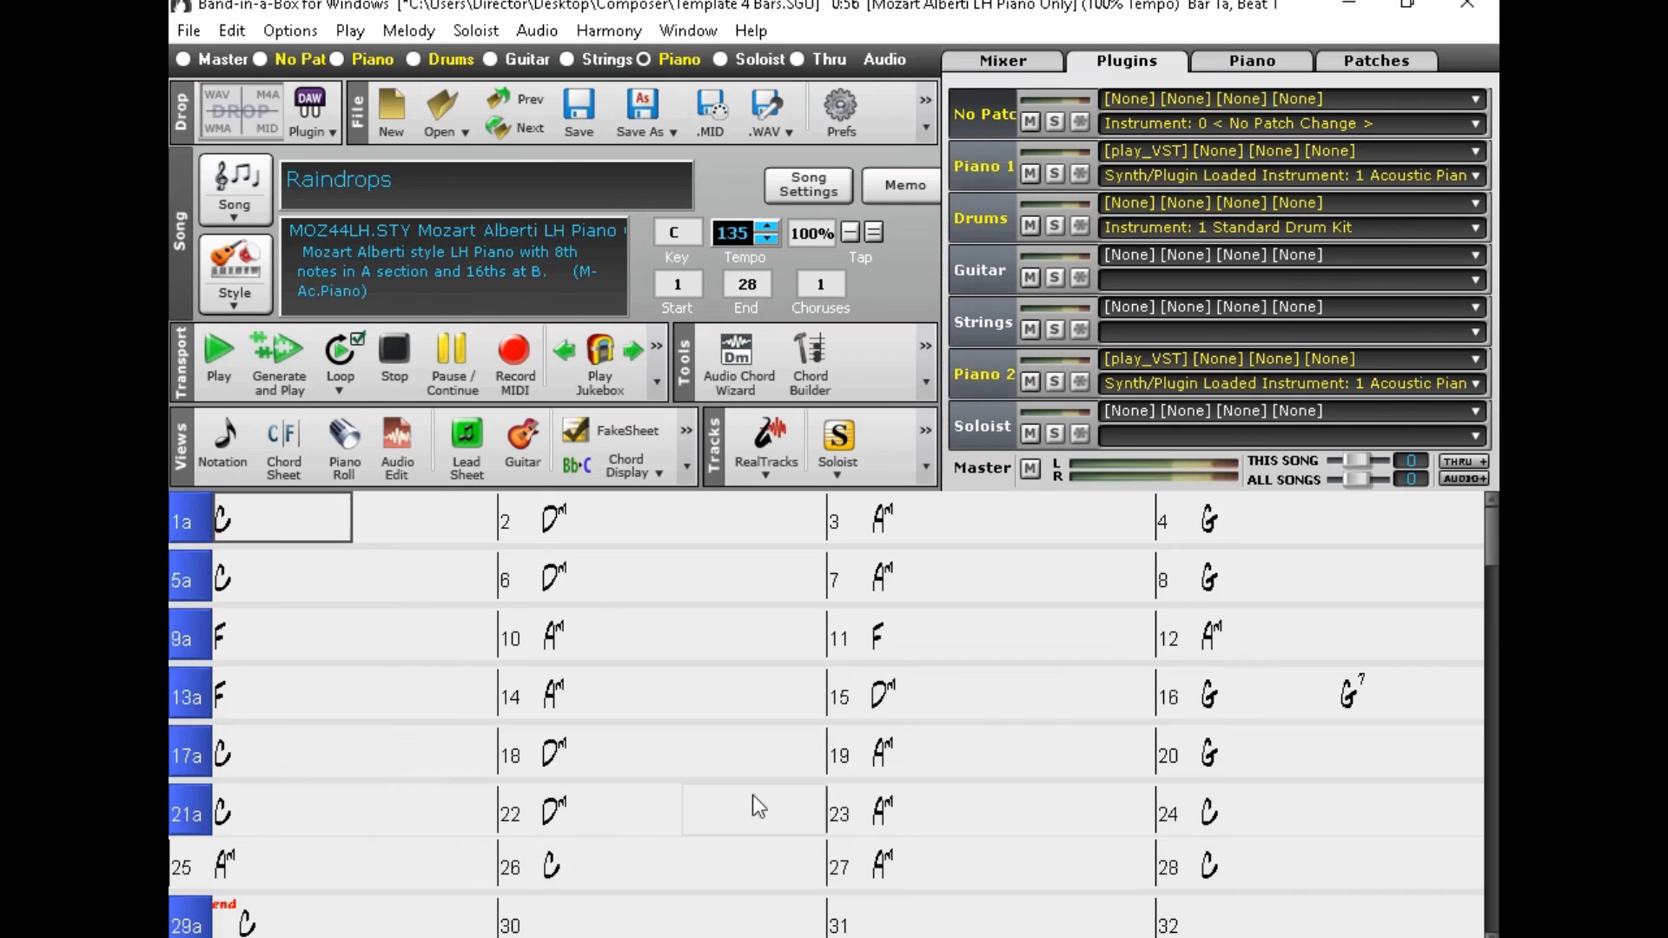
Step: Play the whole song from bar 1 in the Lead Sheet window, return to its first page and close it
{"action": "left_click", "coordinate": [466, 446]}
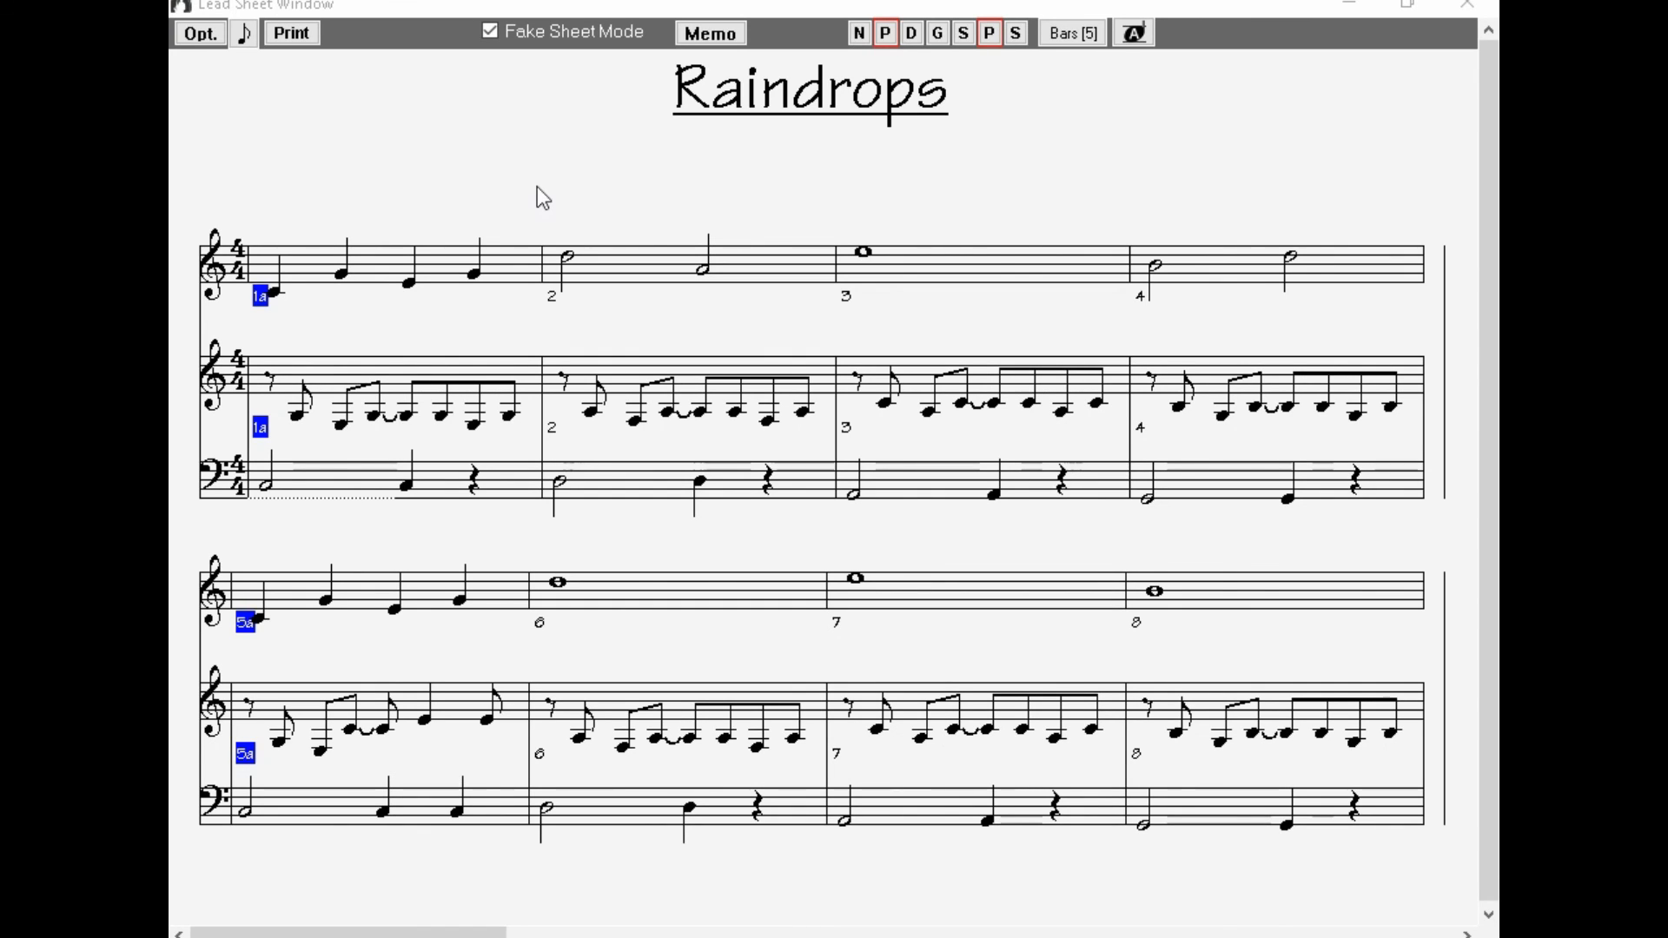
{"action": "key", "text": "space"}
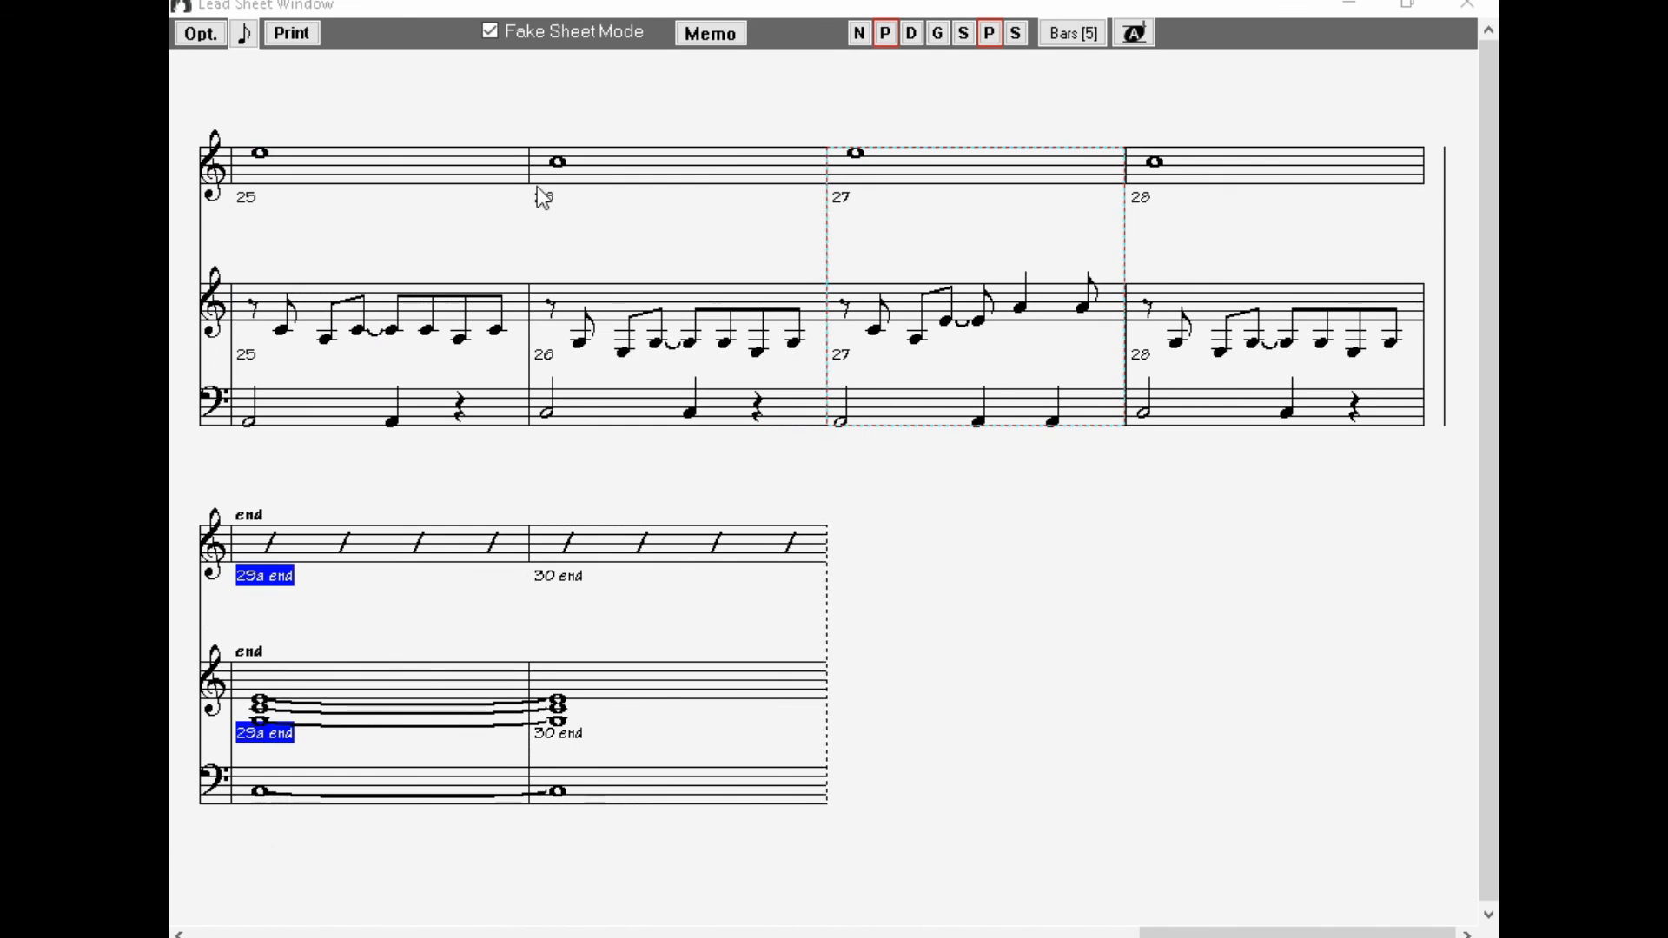
{"action": "left_click_drag", "start_coordinate": [1191, 928], "coordinate": [240, 932]}
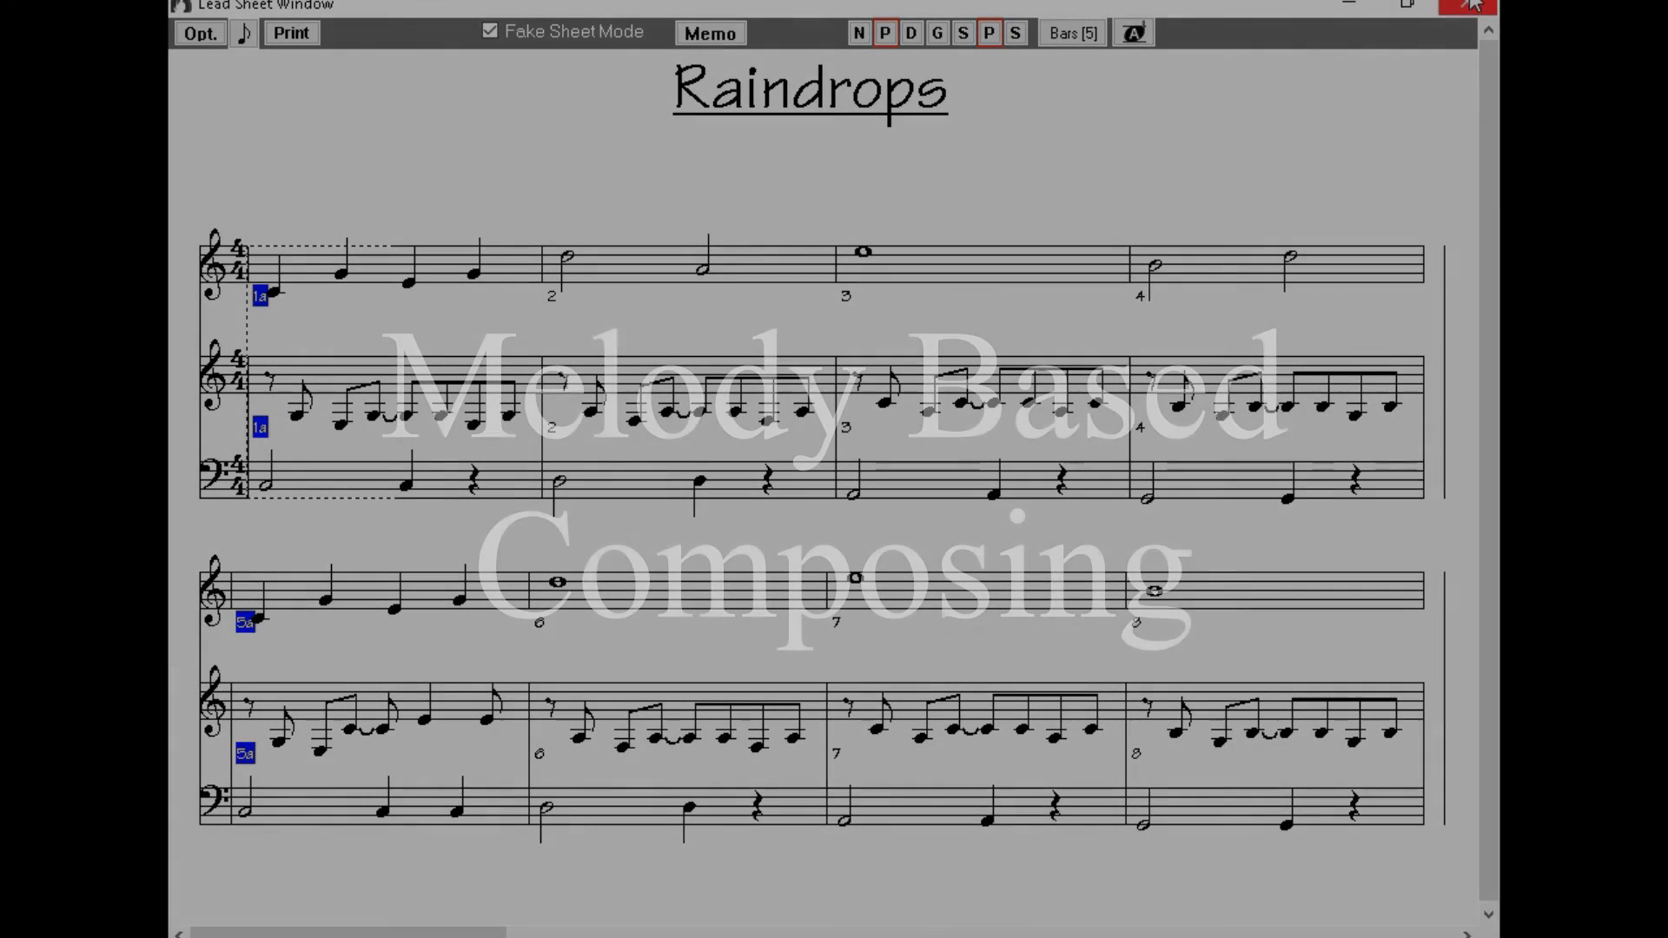
{"action": "left_click", "coordinate": [1471, 4]}
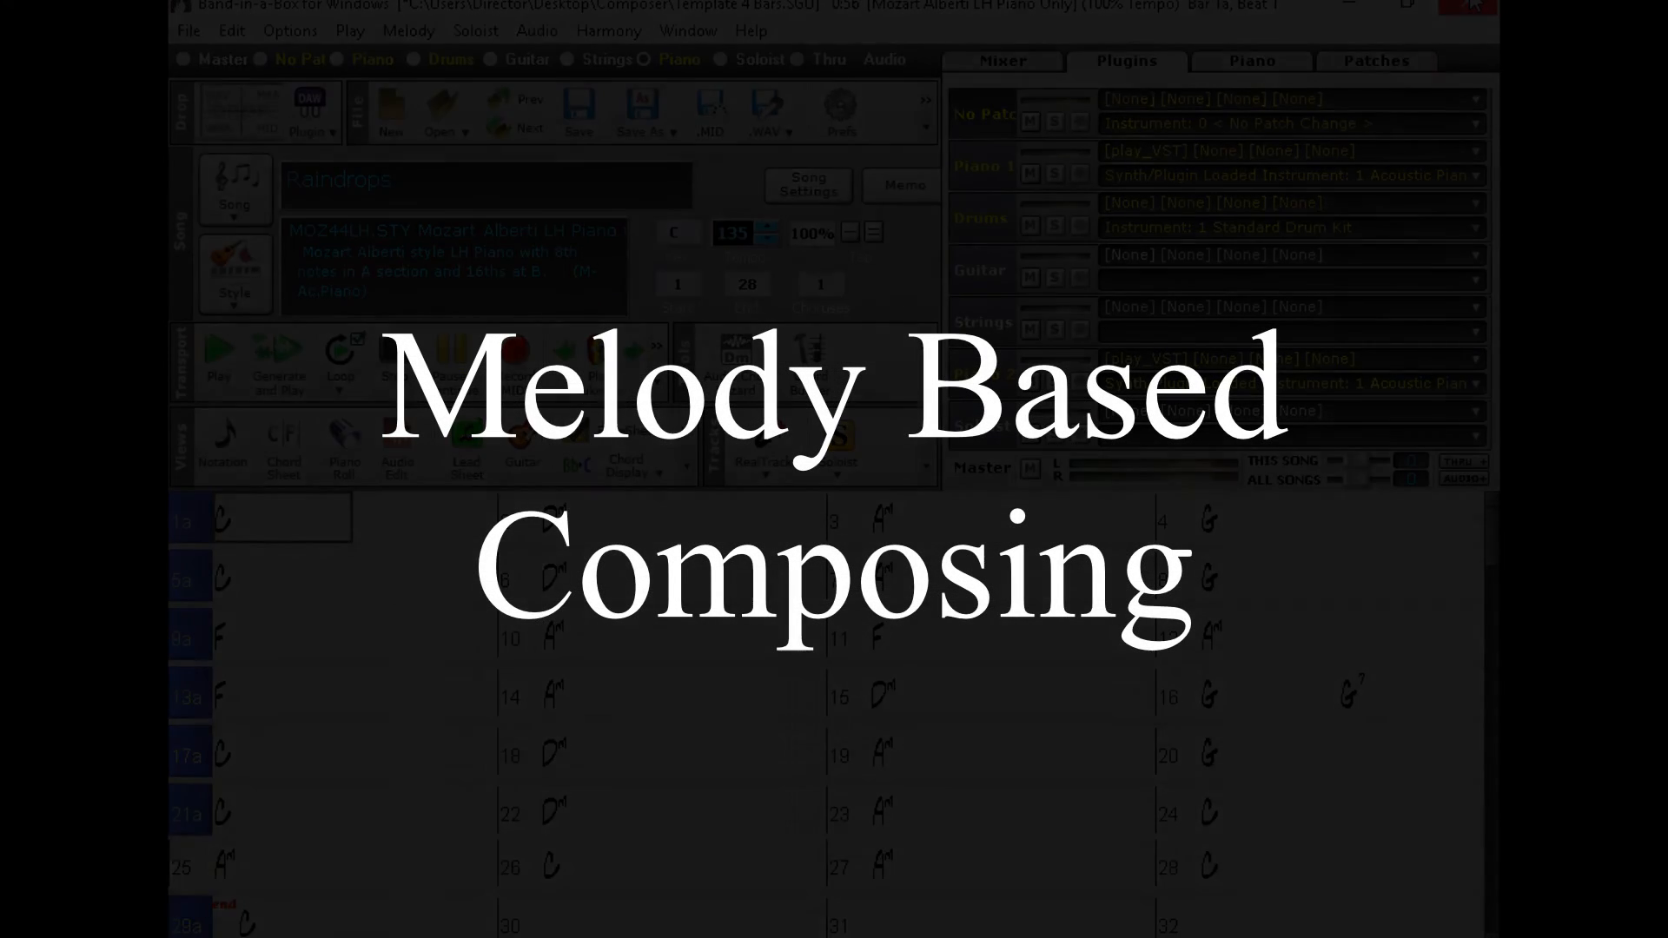